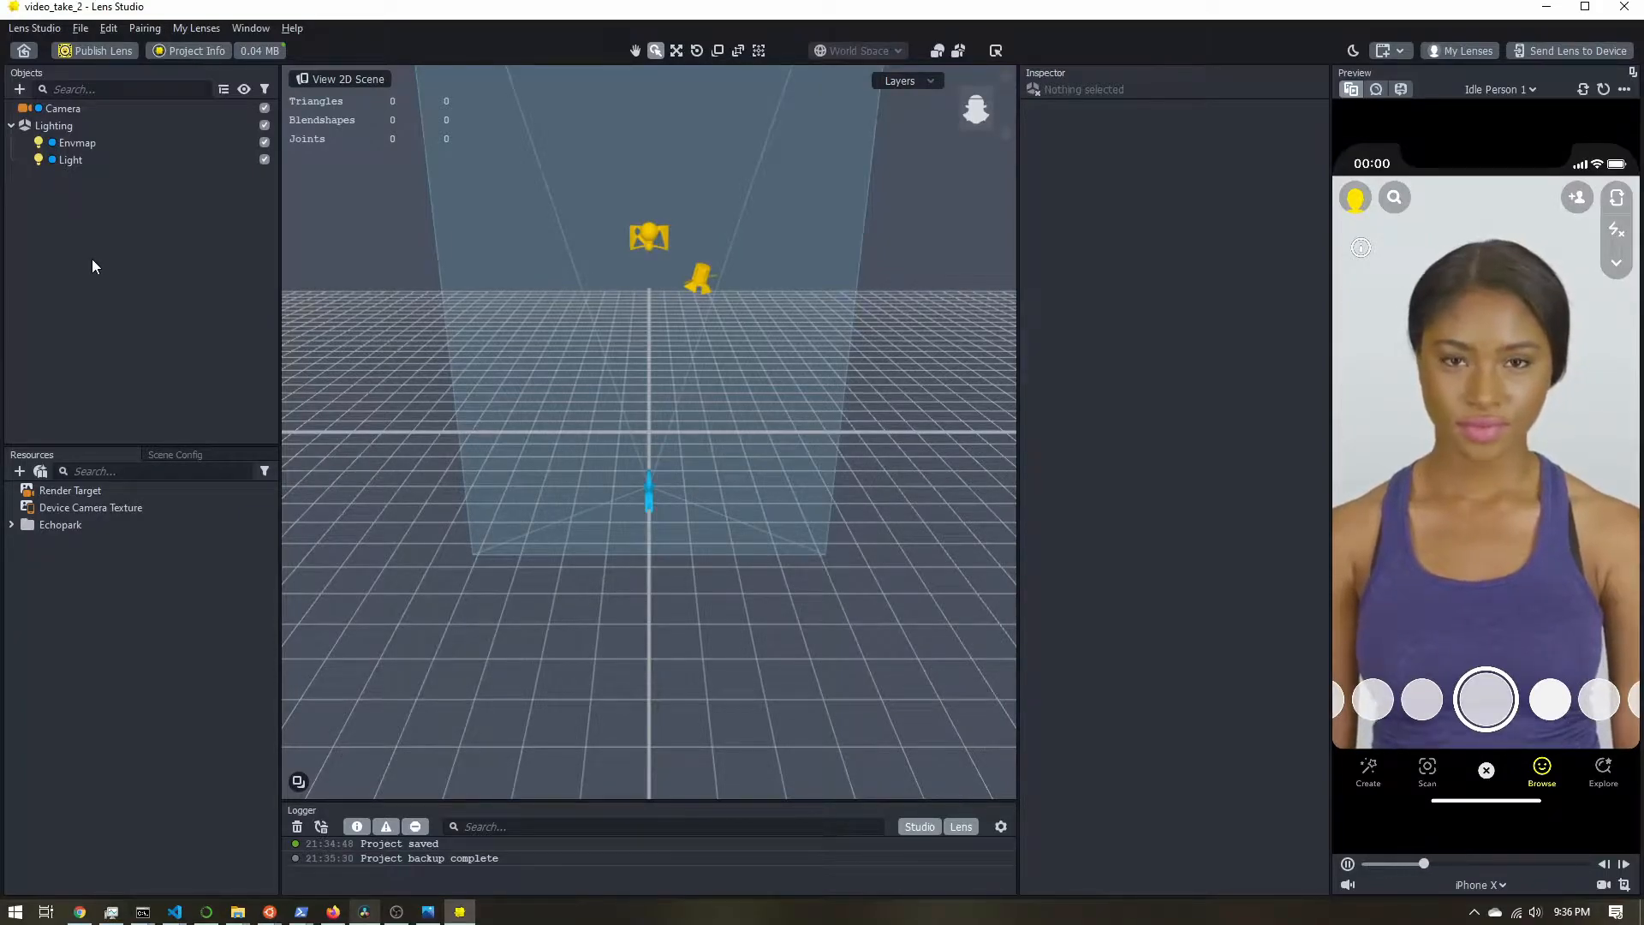
Add a new camera to the scene and rename it BackgroundCam
left_click(20, 89)
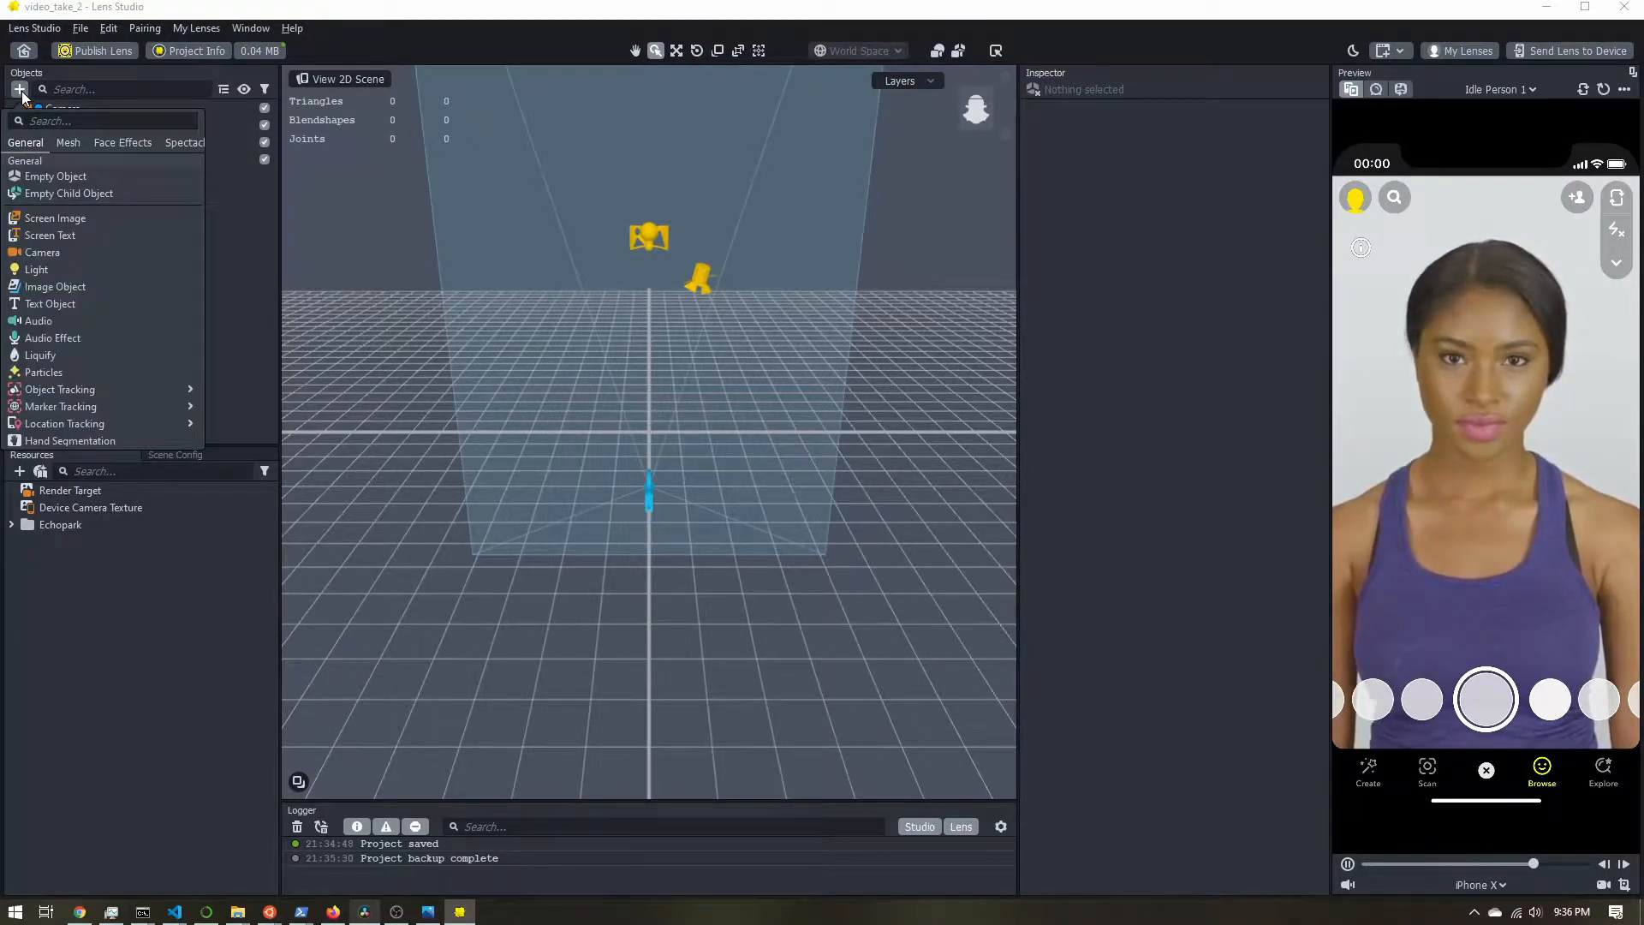
left_click(50, 252)
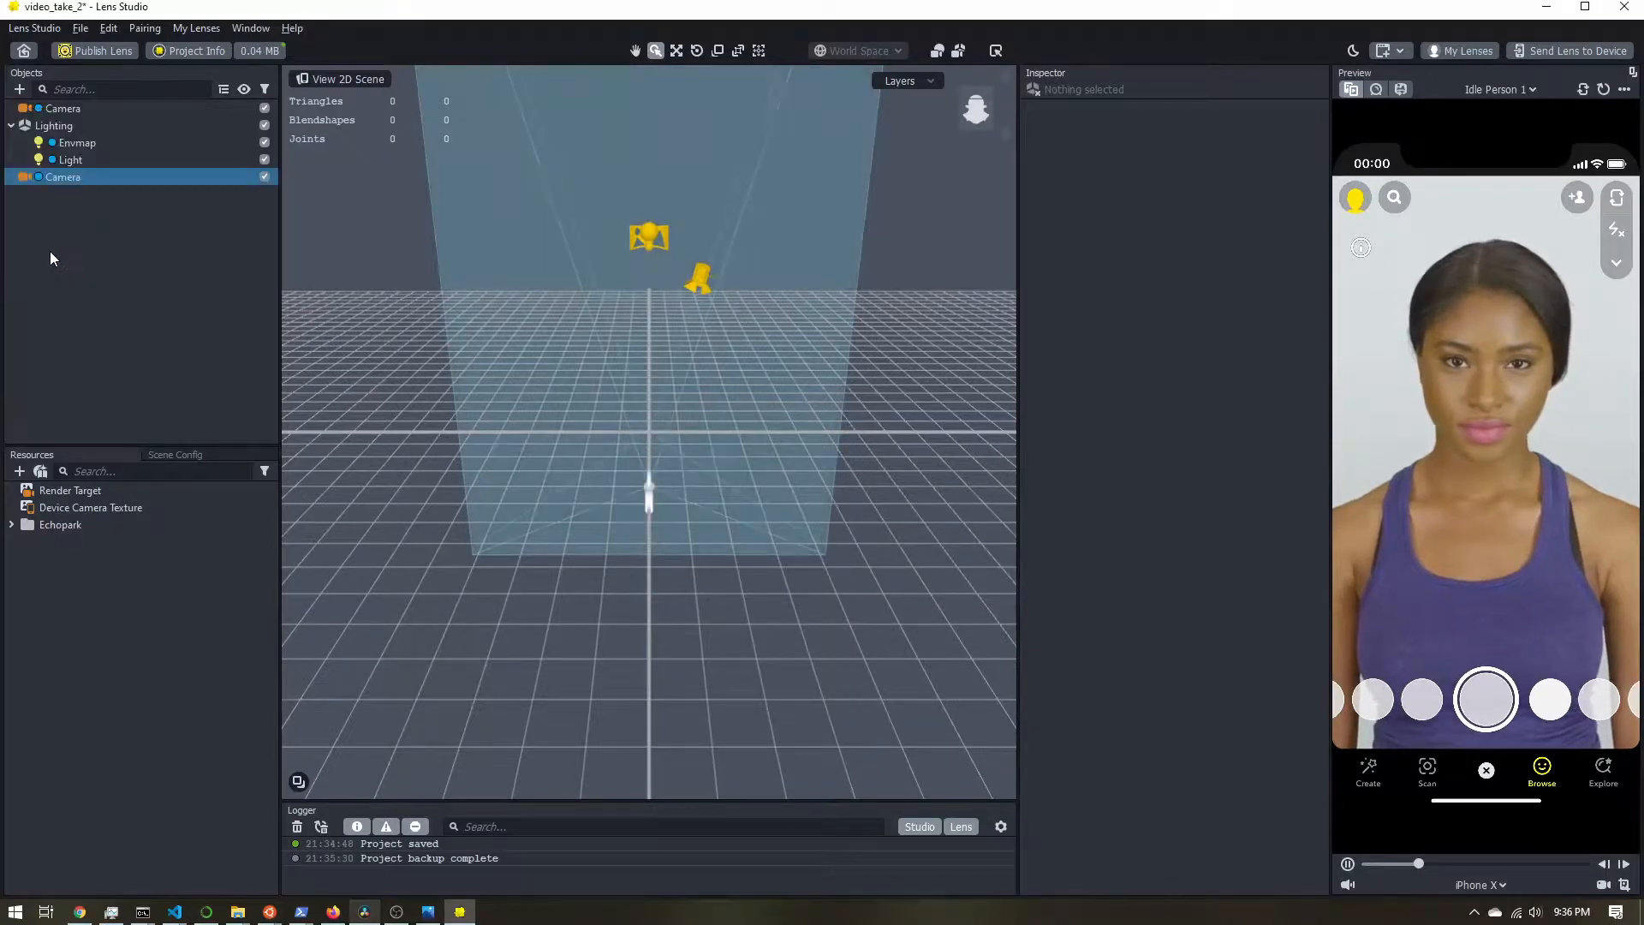
left_click(57, 168)
right_click(60, 178)
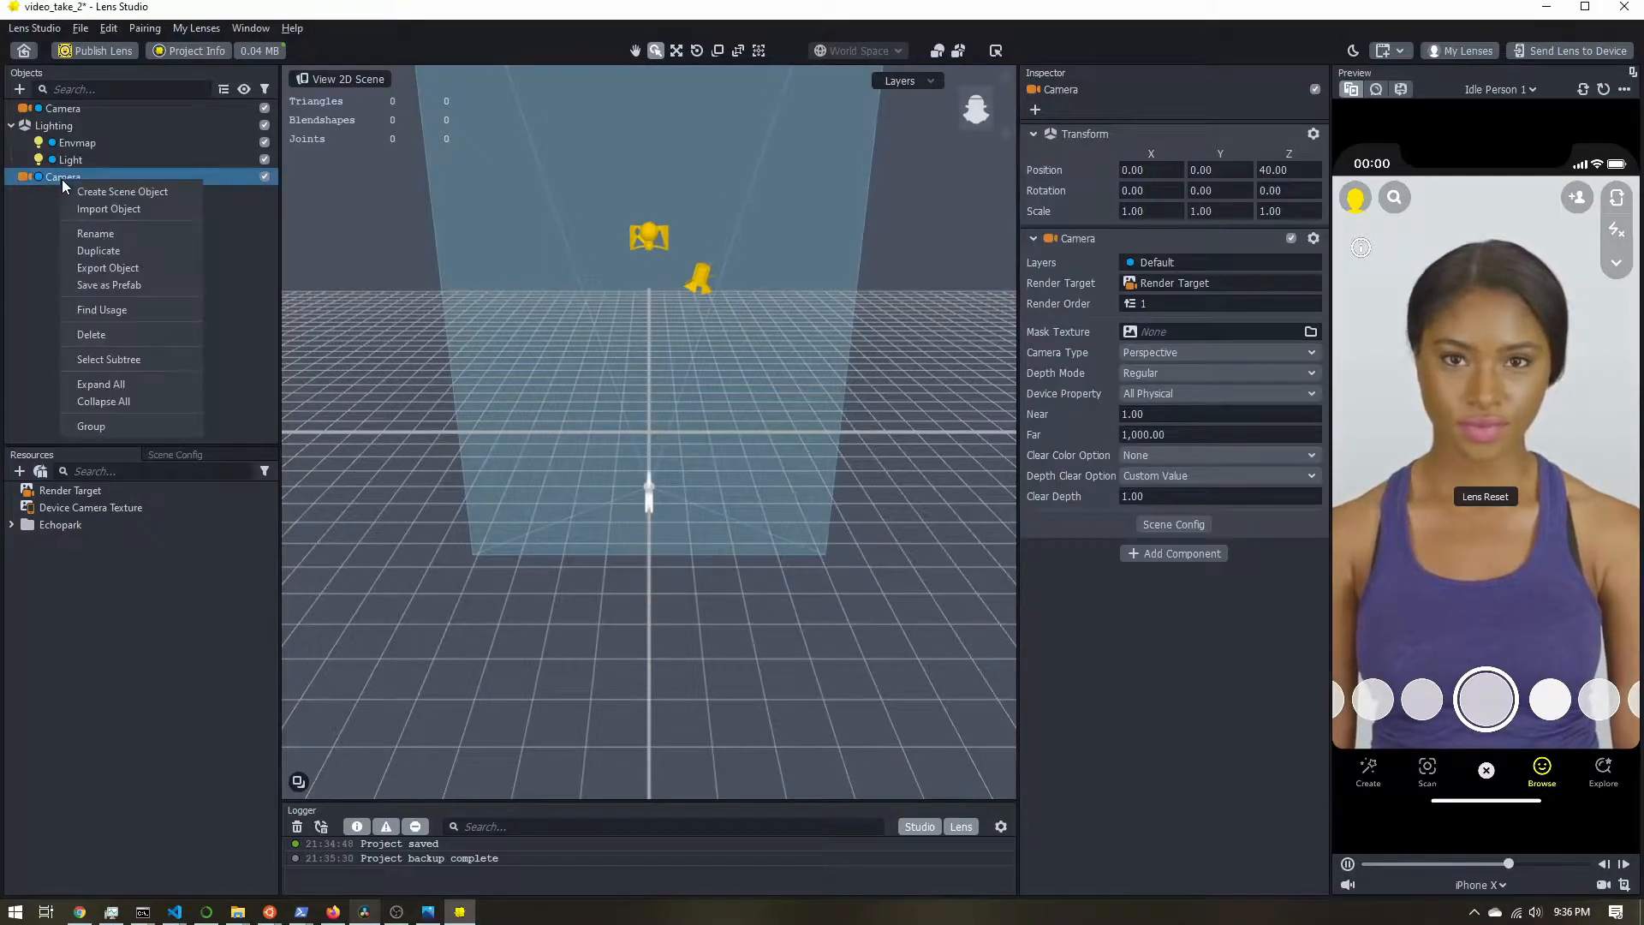
left_click(98, 232)
type("BackgroundCam")
key("Return")
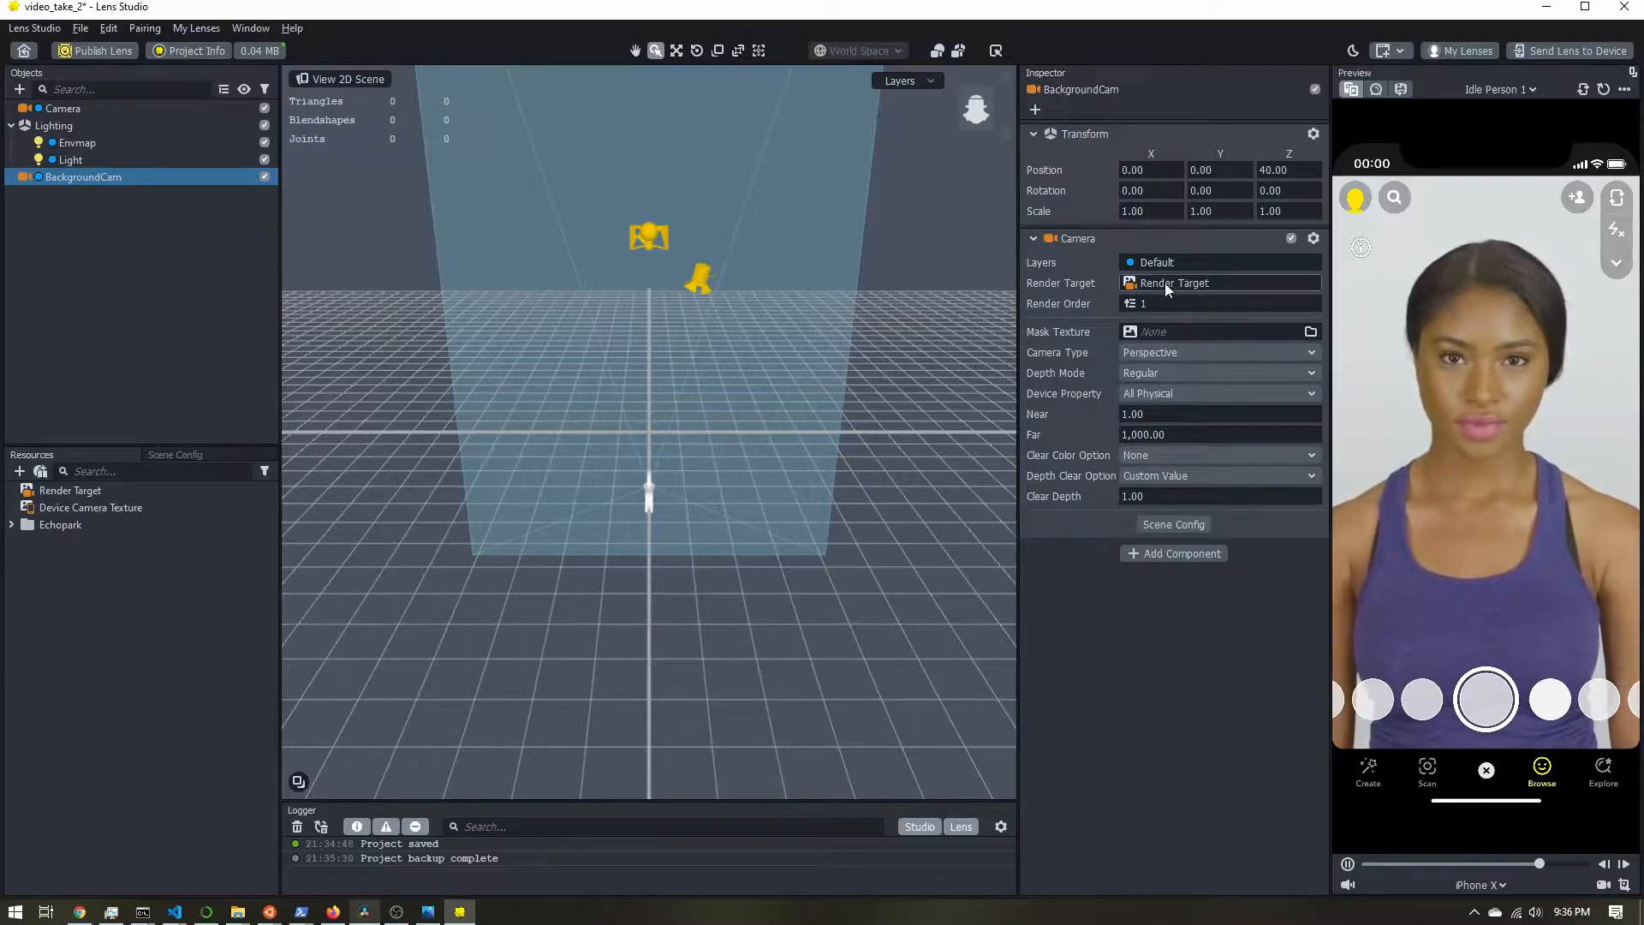
Create a new render target in the project resources and name it Background
left_click(19, 471)
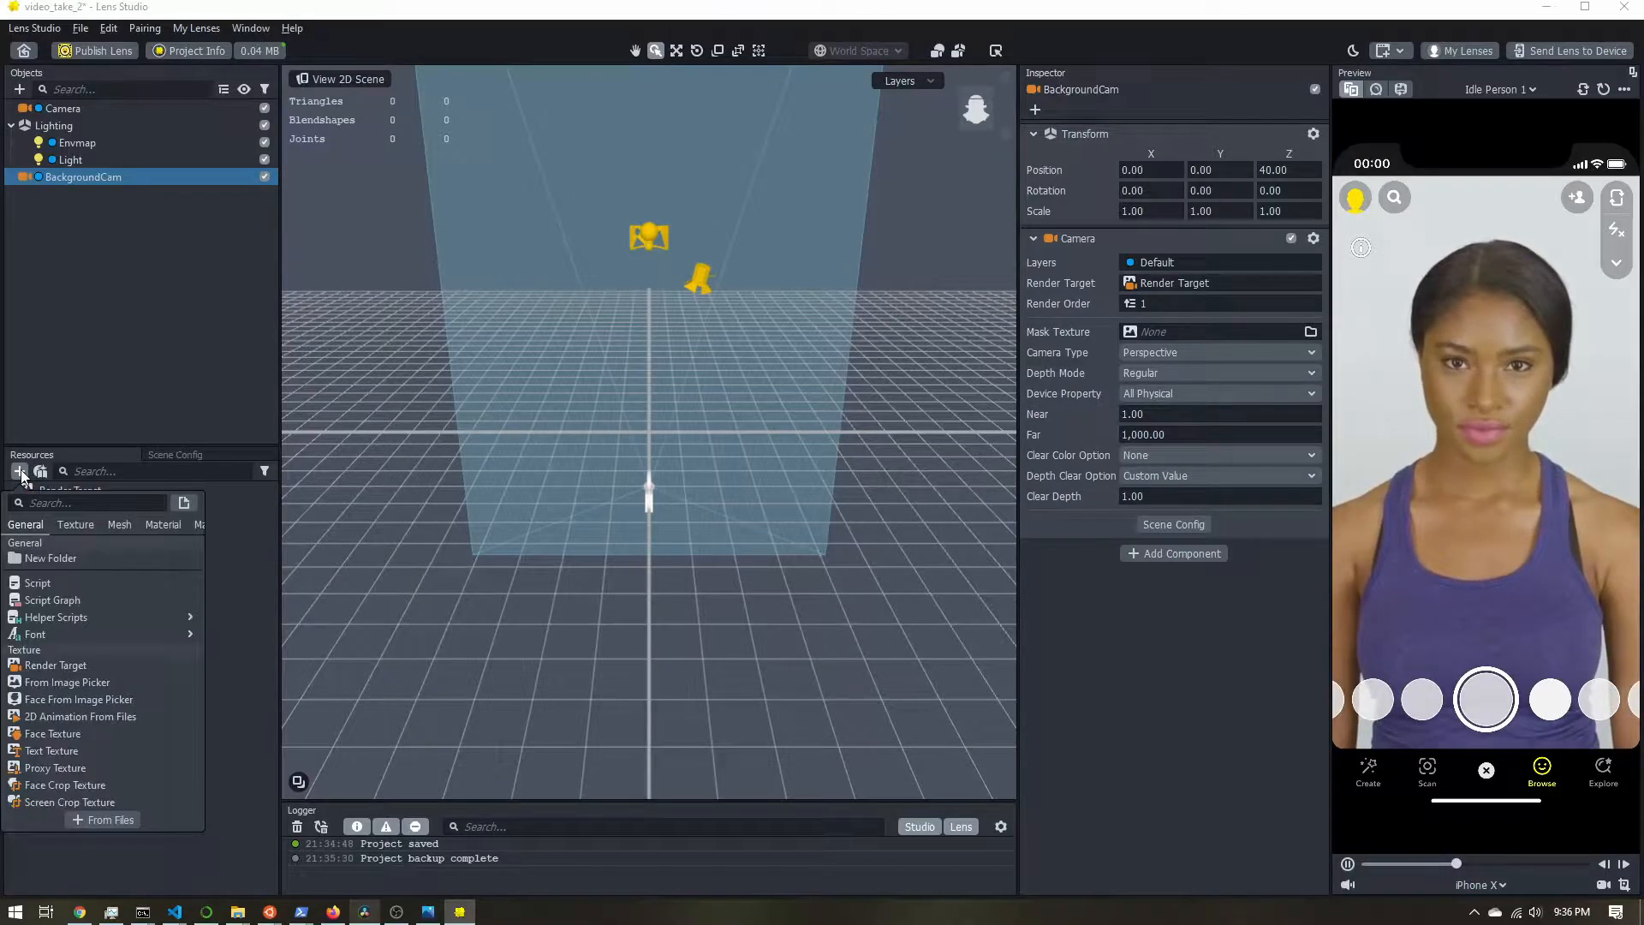
left_click(72, 661)
right_click(74, 545)
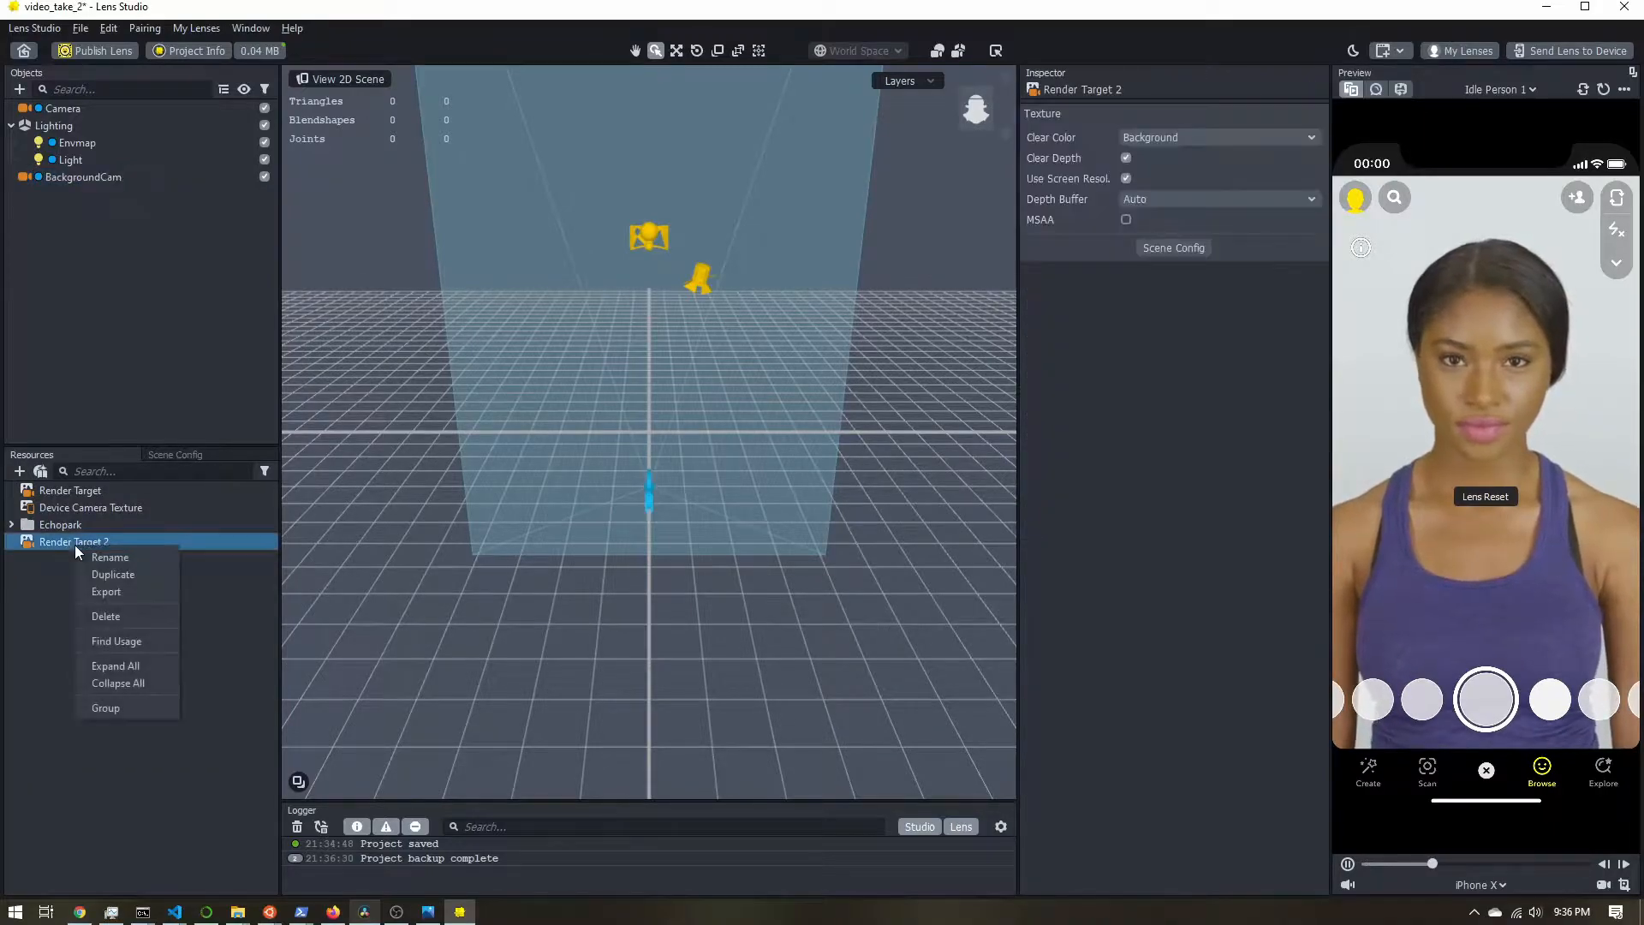
left_click(90, 555)
type("Background")
key("Return")
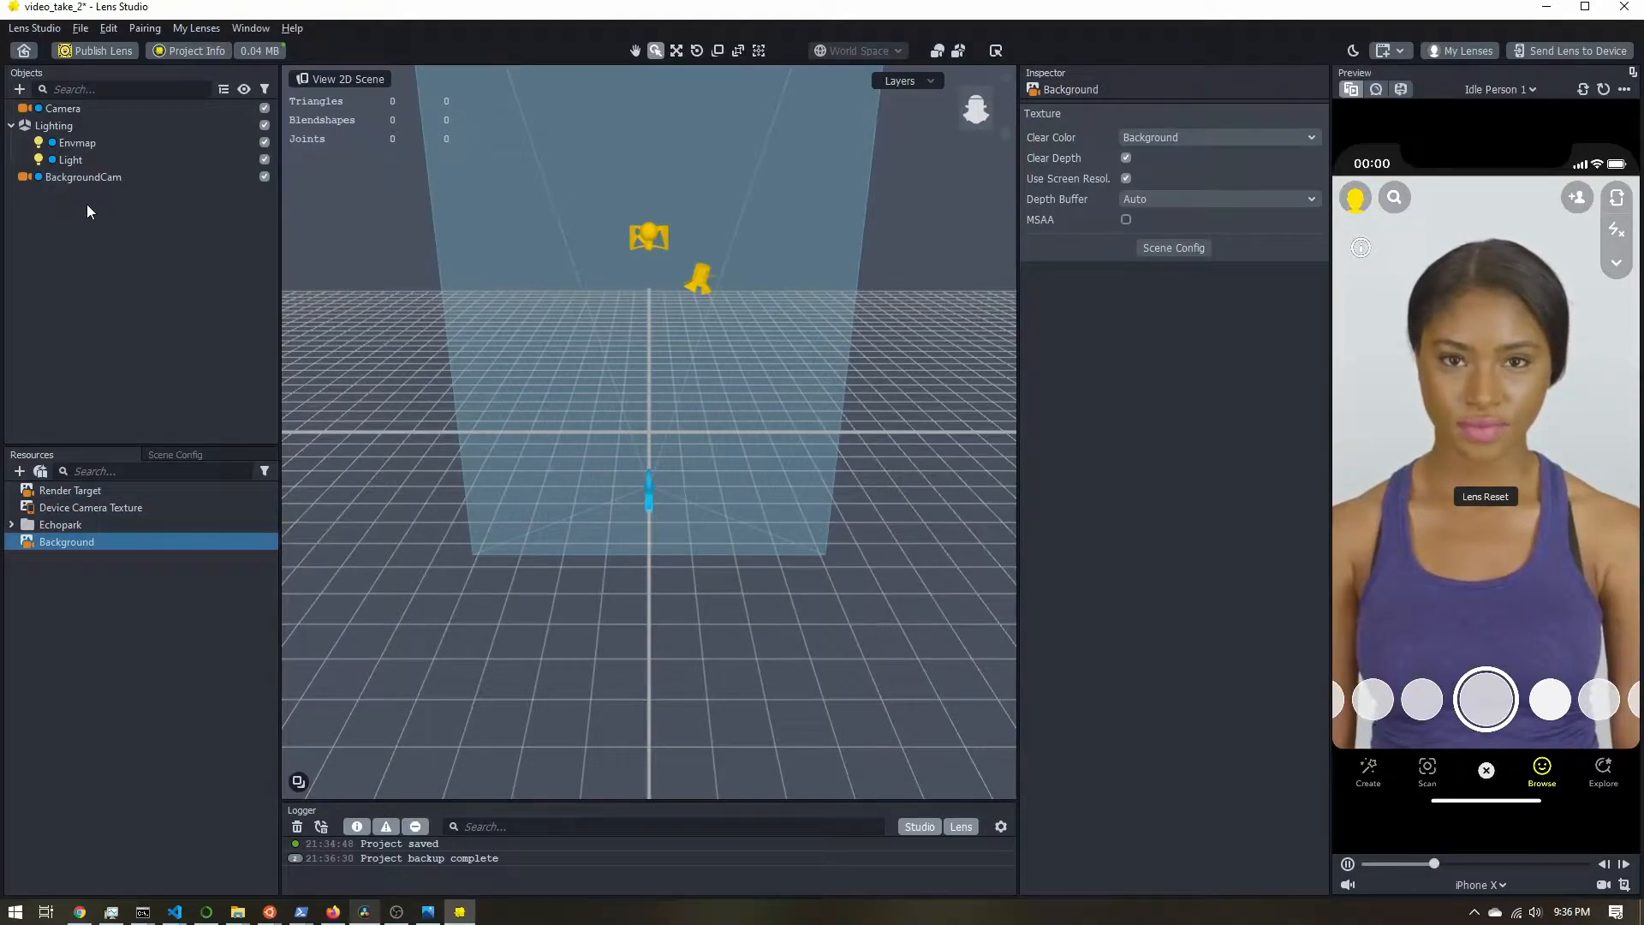
Assign the Background render target to BackgroundCam and set its camera type to Orthographic
left_click(80, 179)
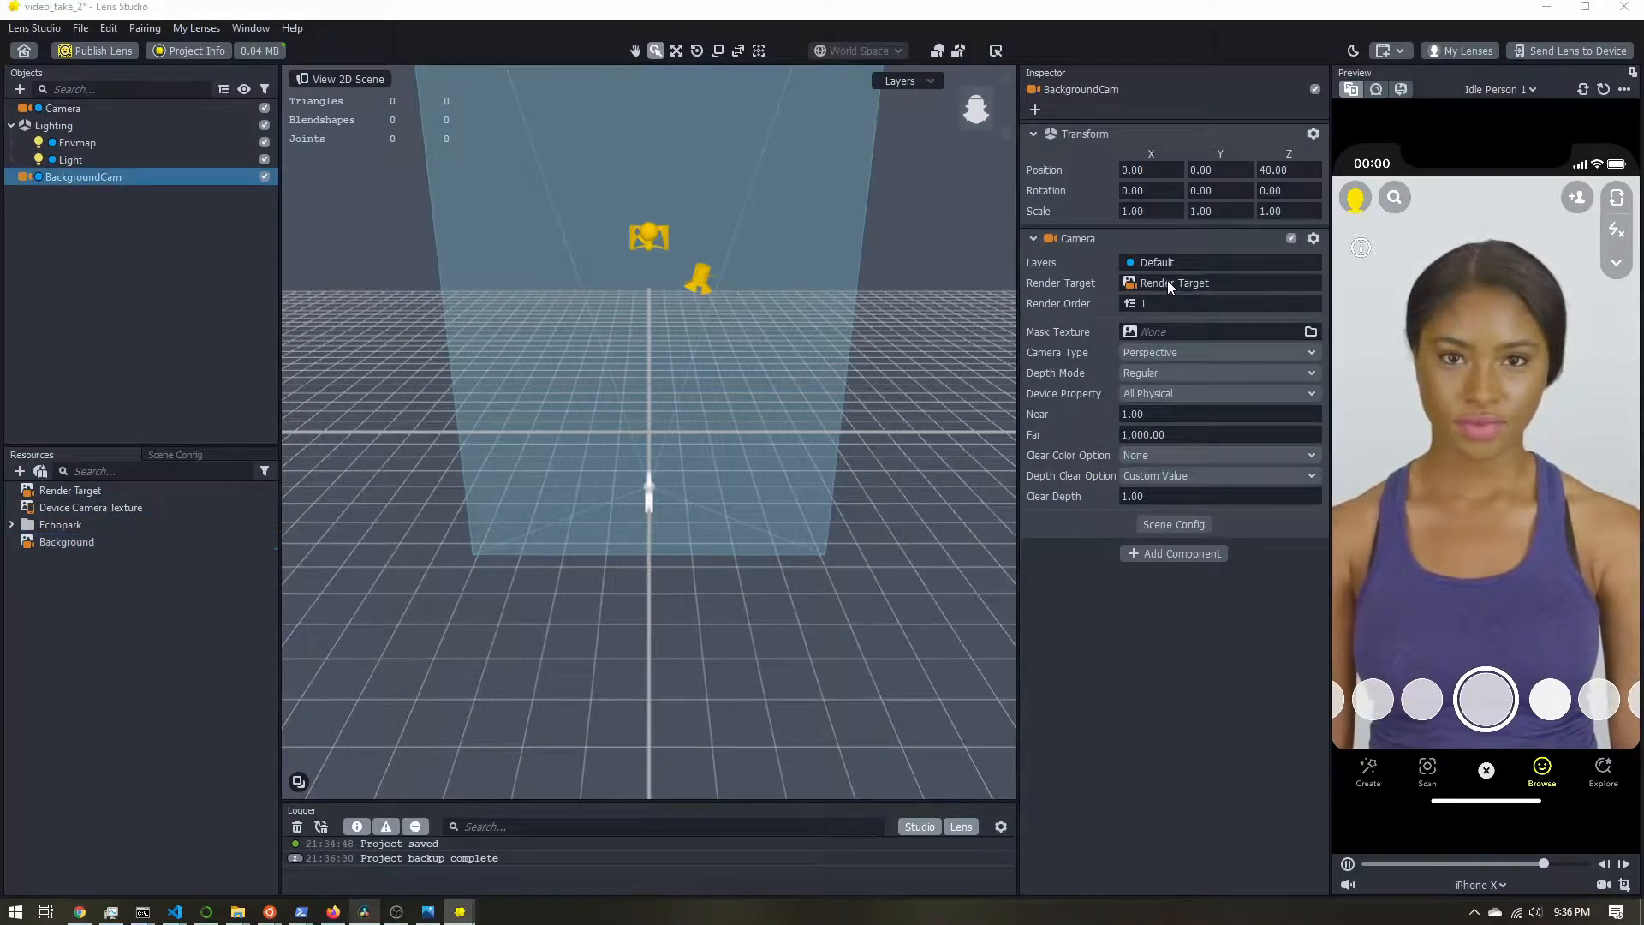
left_click(1170, 286)
left_click(783, 302)
double_click(788, 303)
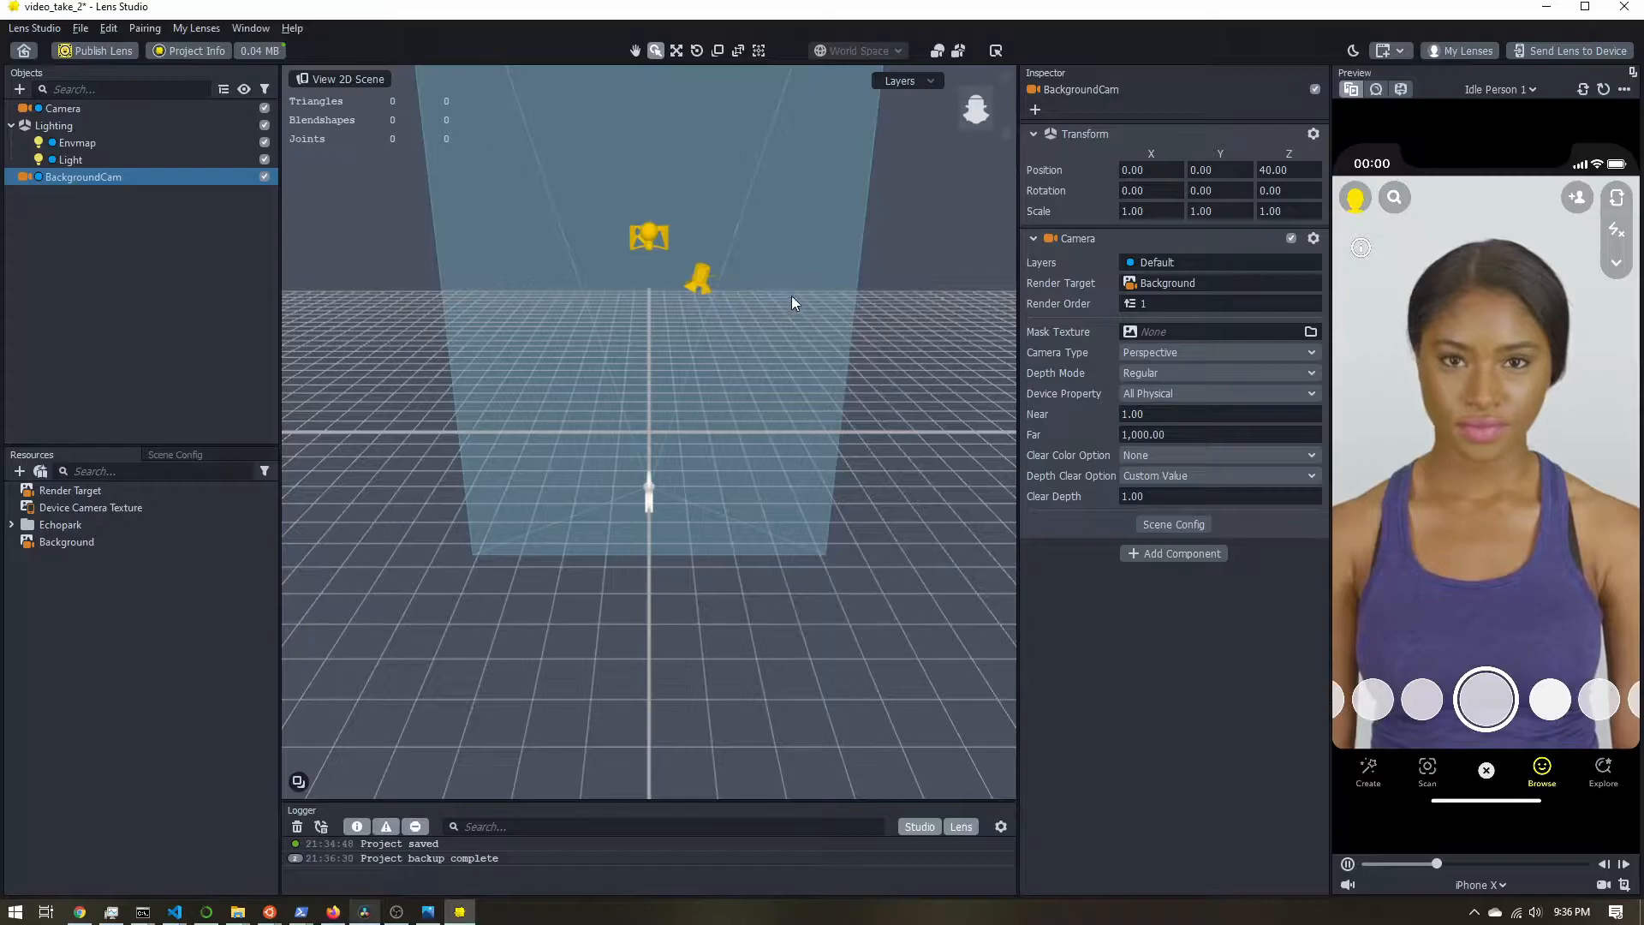
left_click(1174, 352)
left_click(1171, 373)
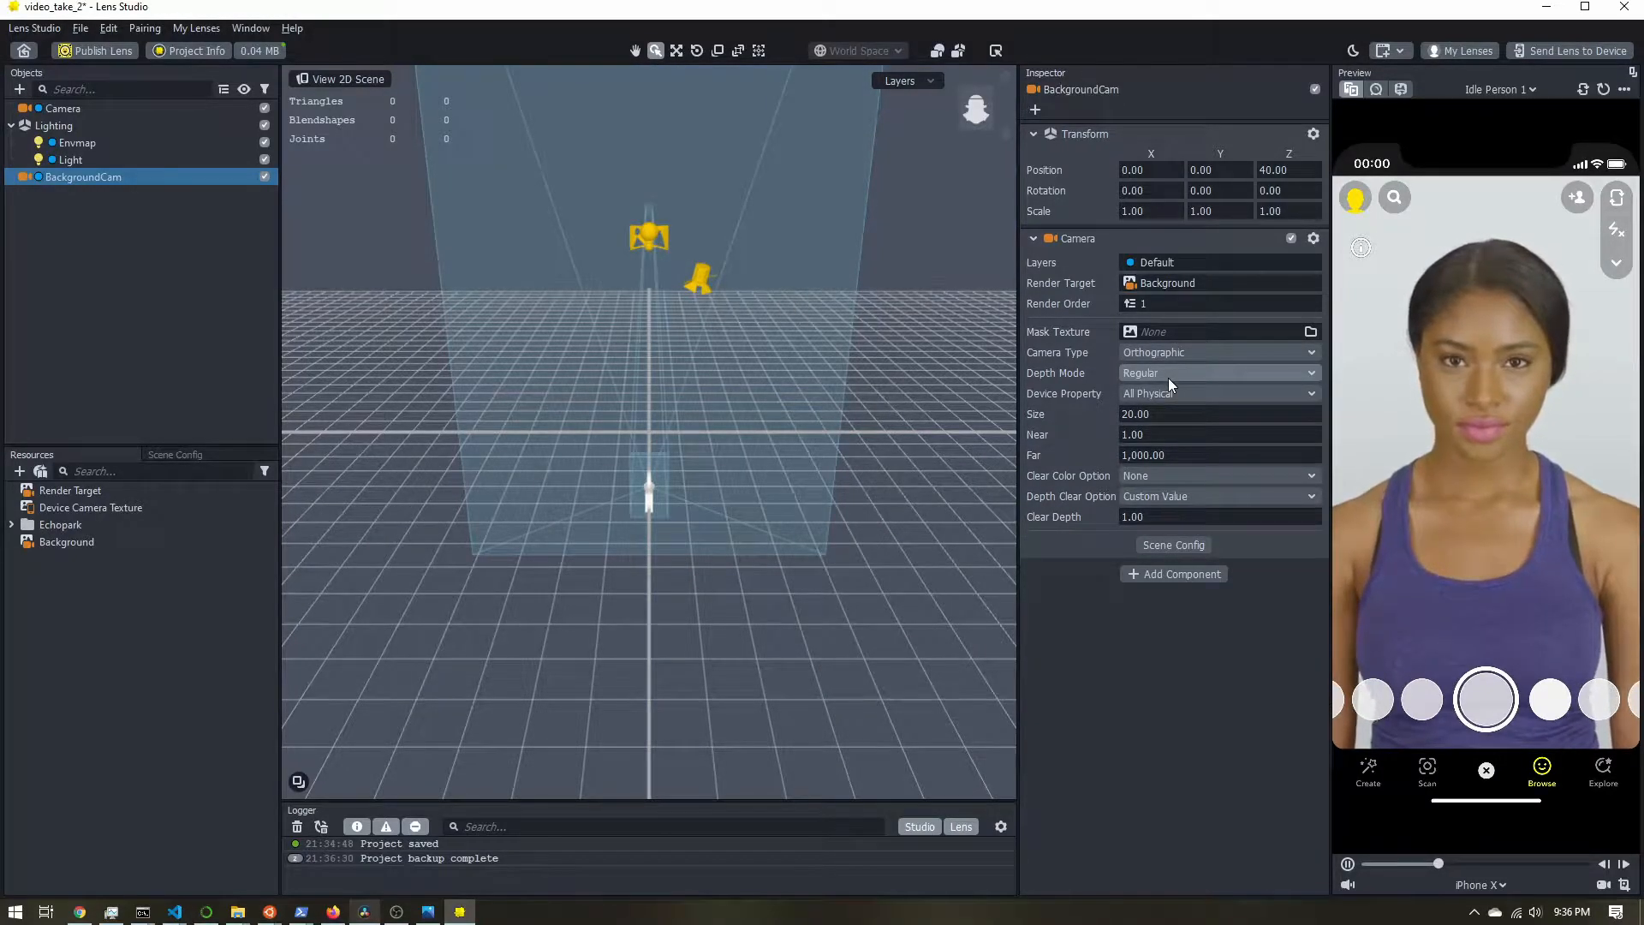
Create a new layer named Background for BackgroundCam and make it the camera's only layer, excluding the Default layer
left_click(1182, 262)
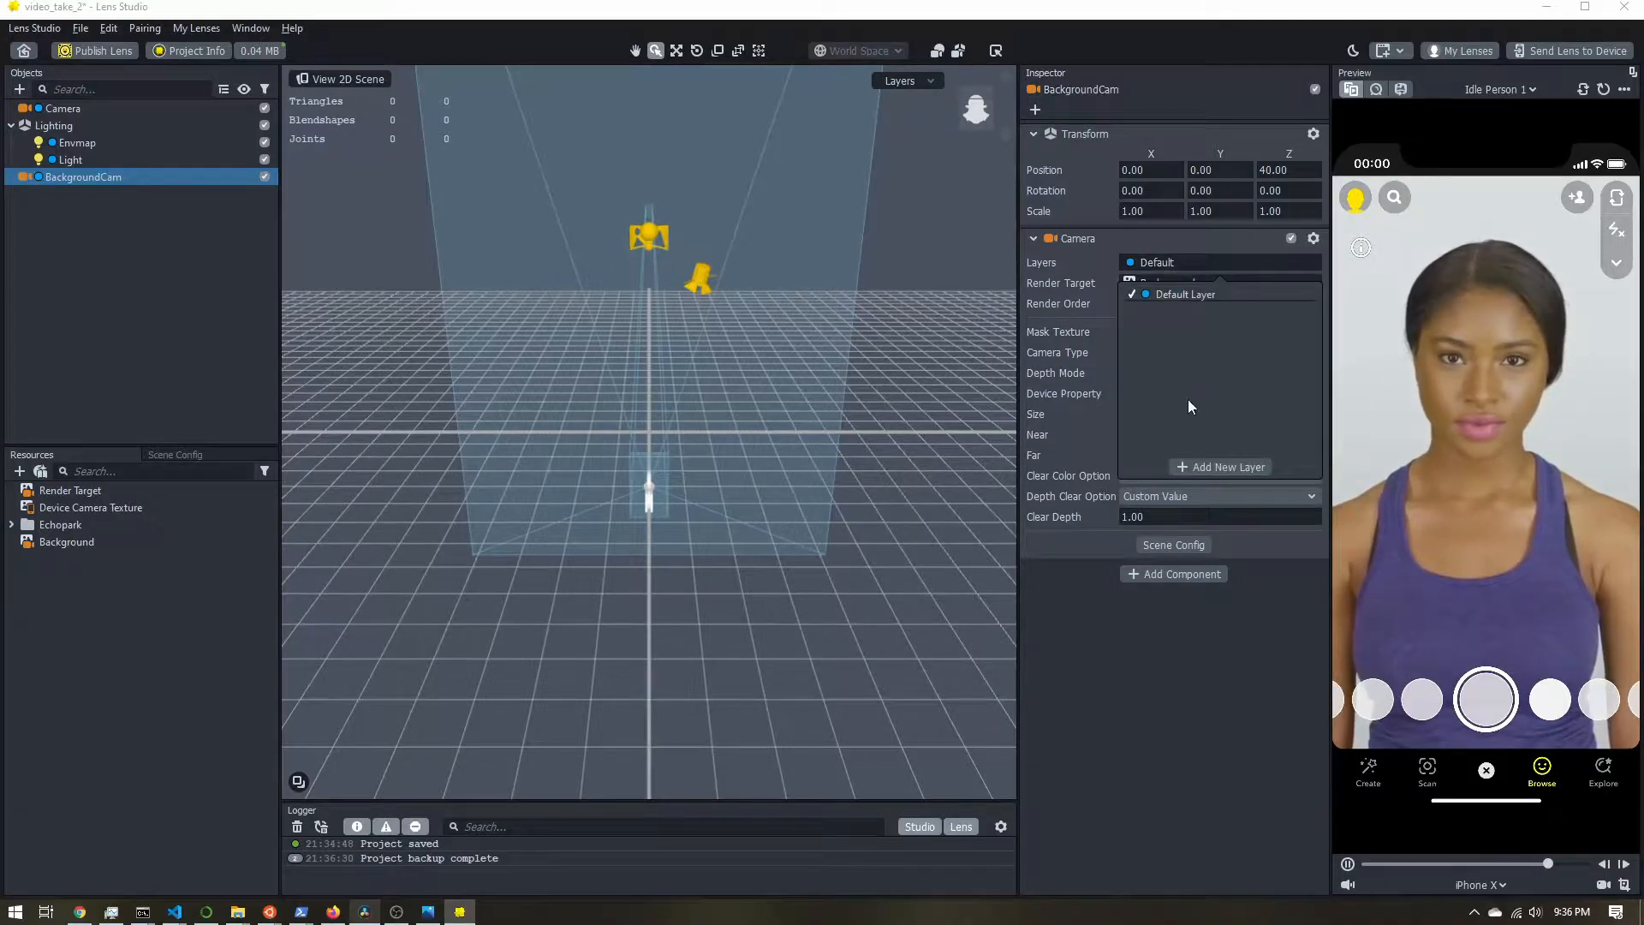
left_click(1206, 473)
left_click(1175, 314)
left_click(1177, 296)
left_click(1294, 312)
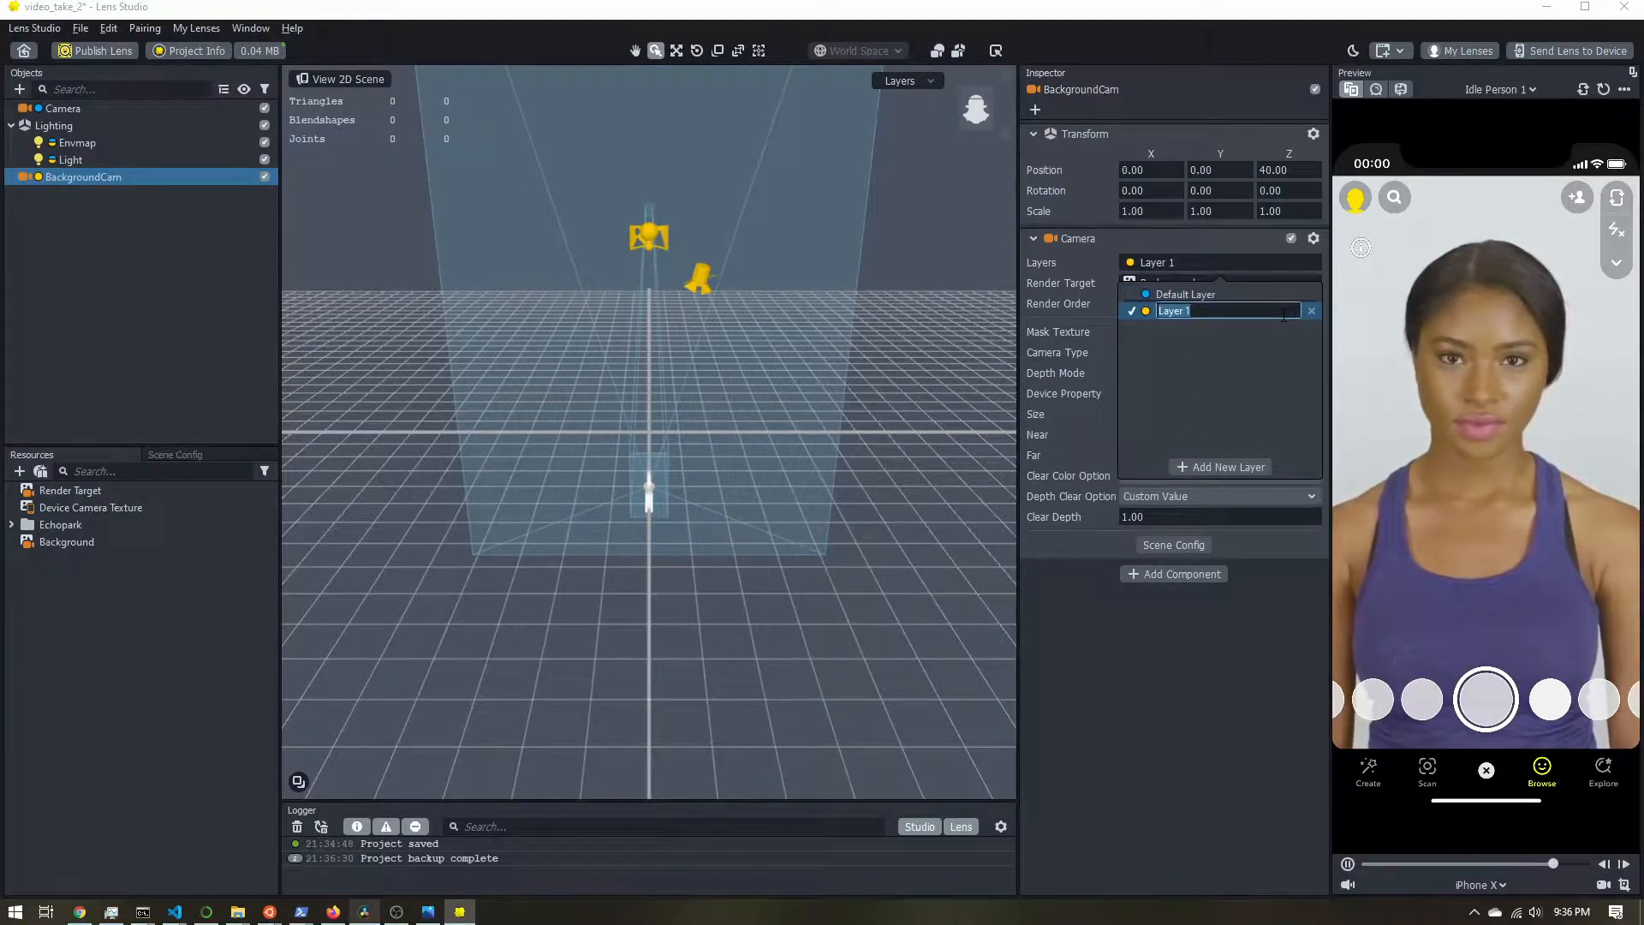
type("Backgrou")
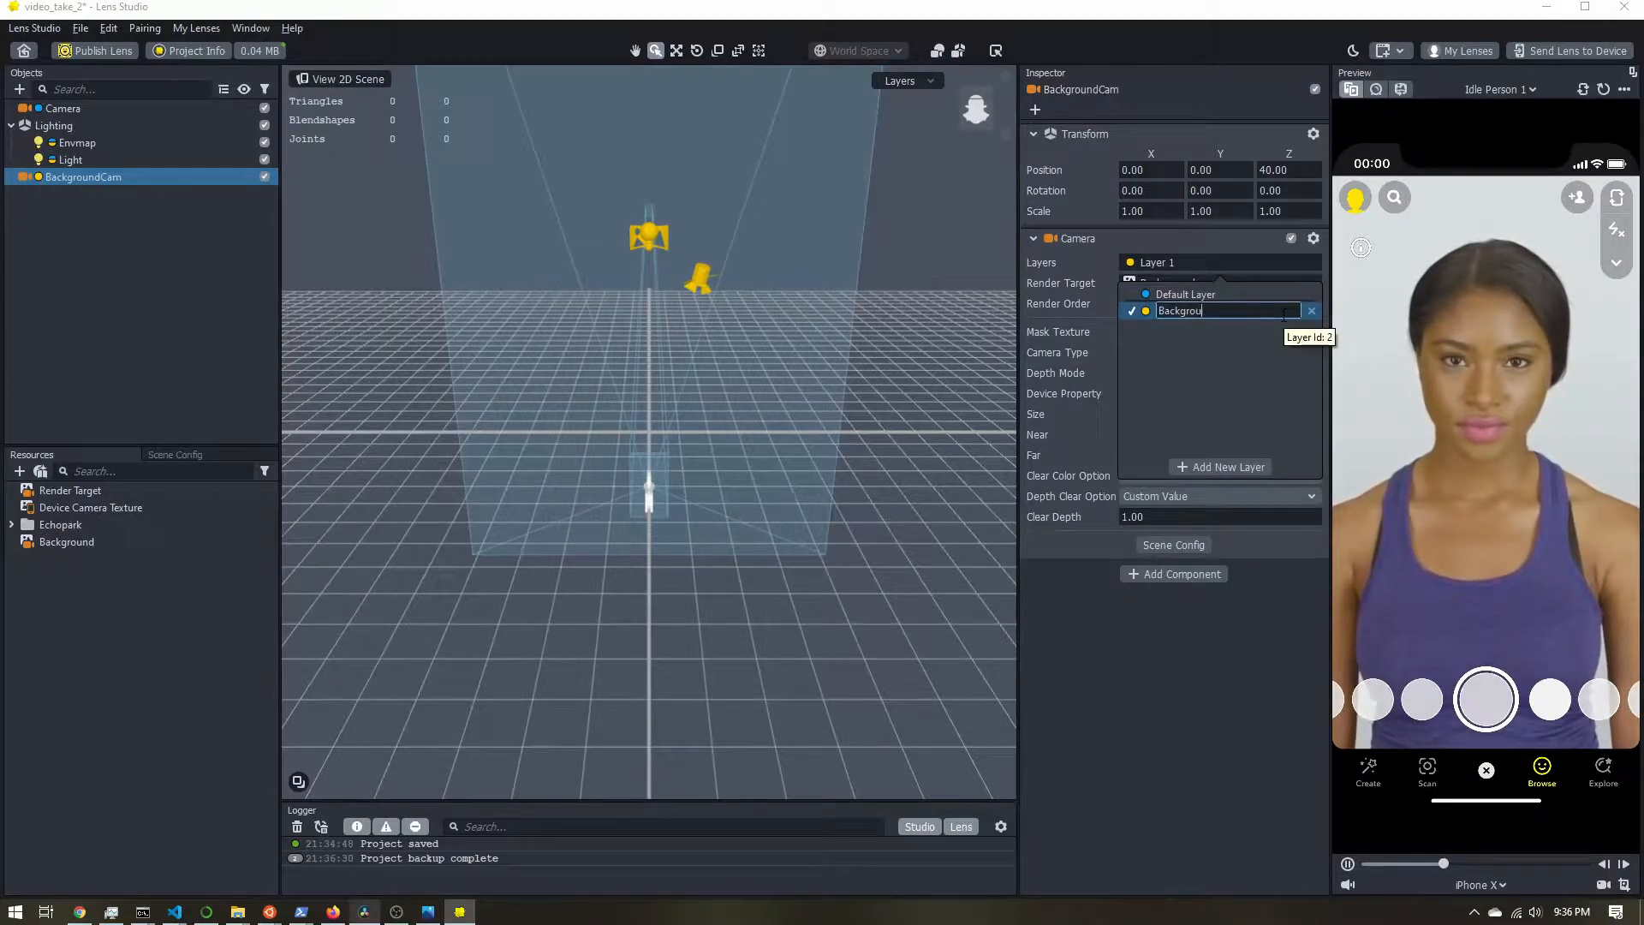
type("nd")
key("Return")
left_click(1178, 767)
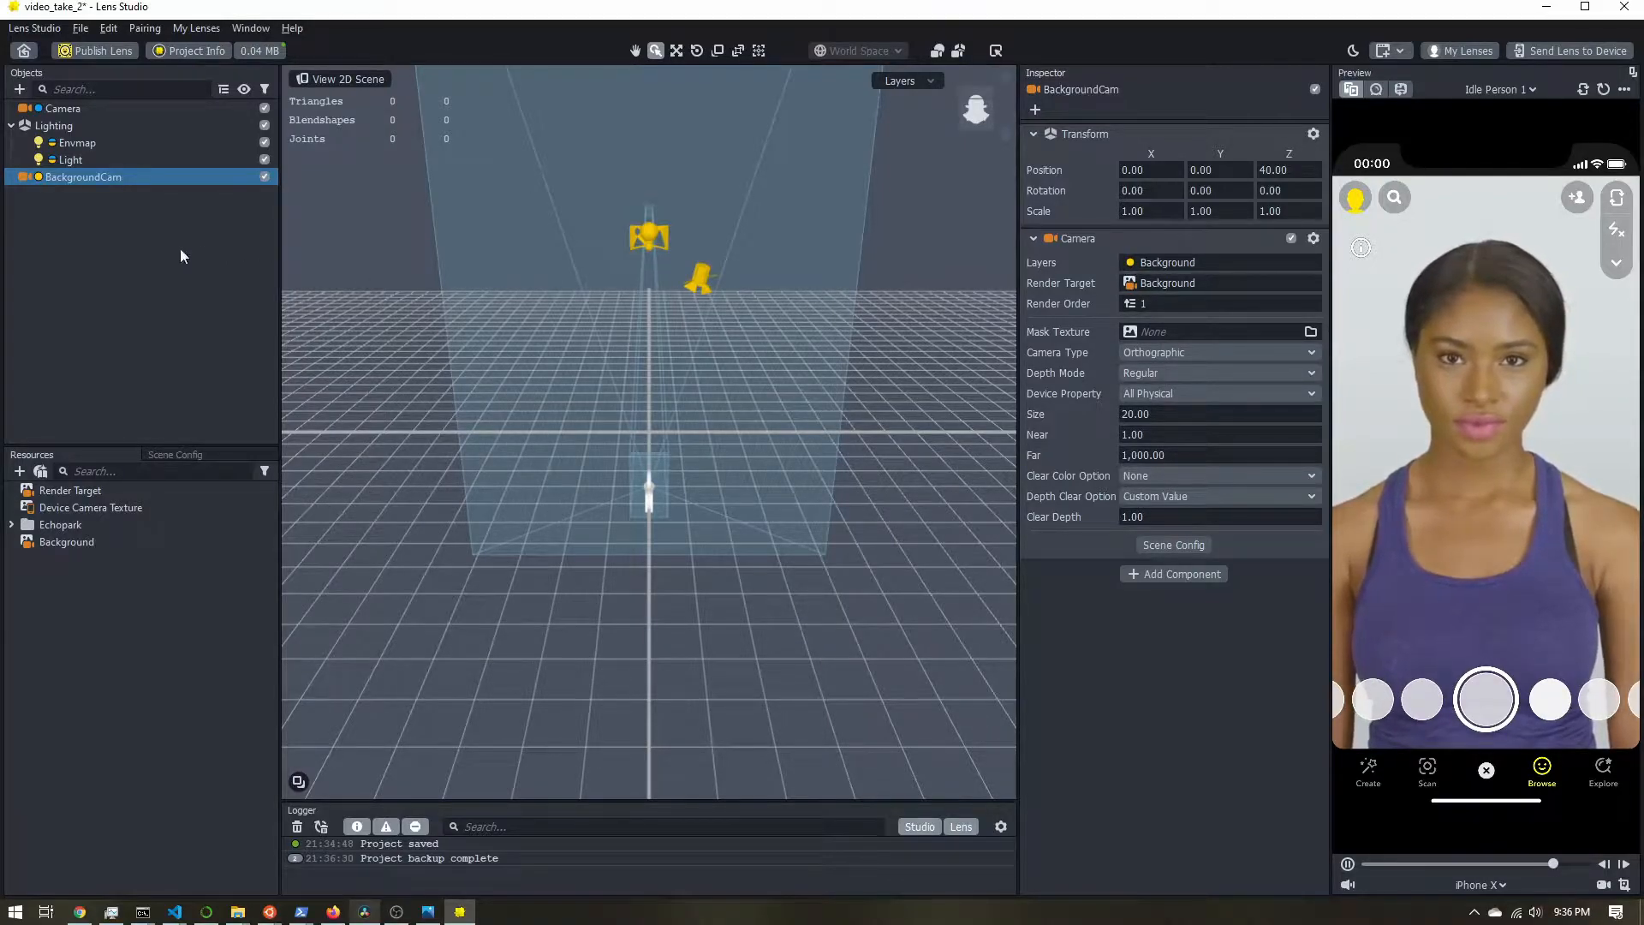
Add a screen image under BackgroundCam, keeping its default name, and assign it to the Background layer
left_click(19, 89)
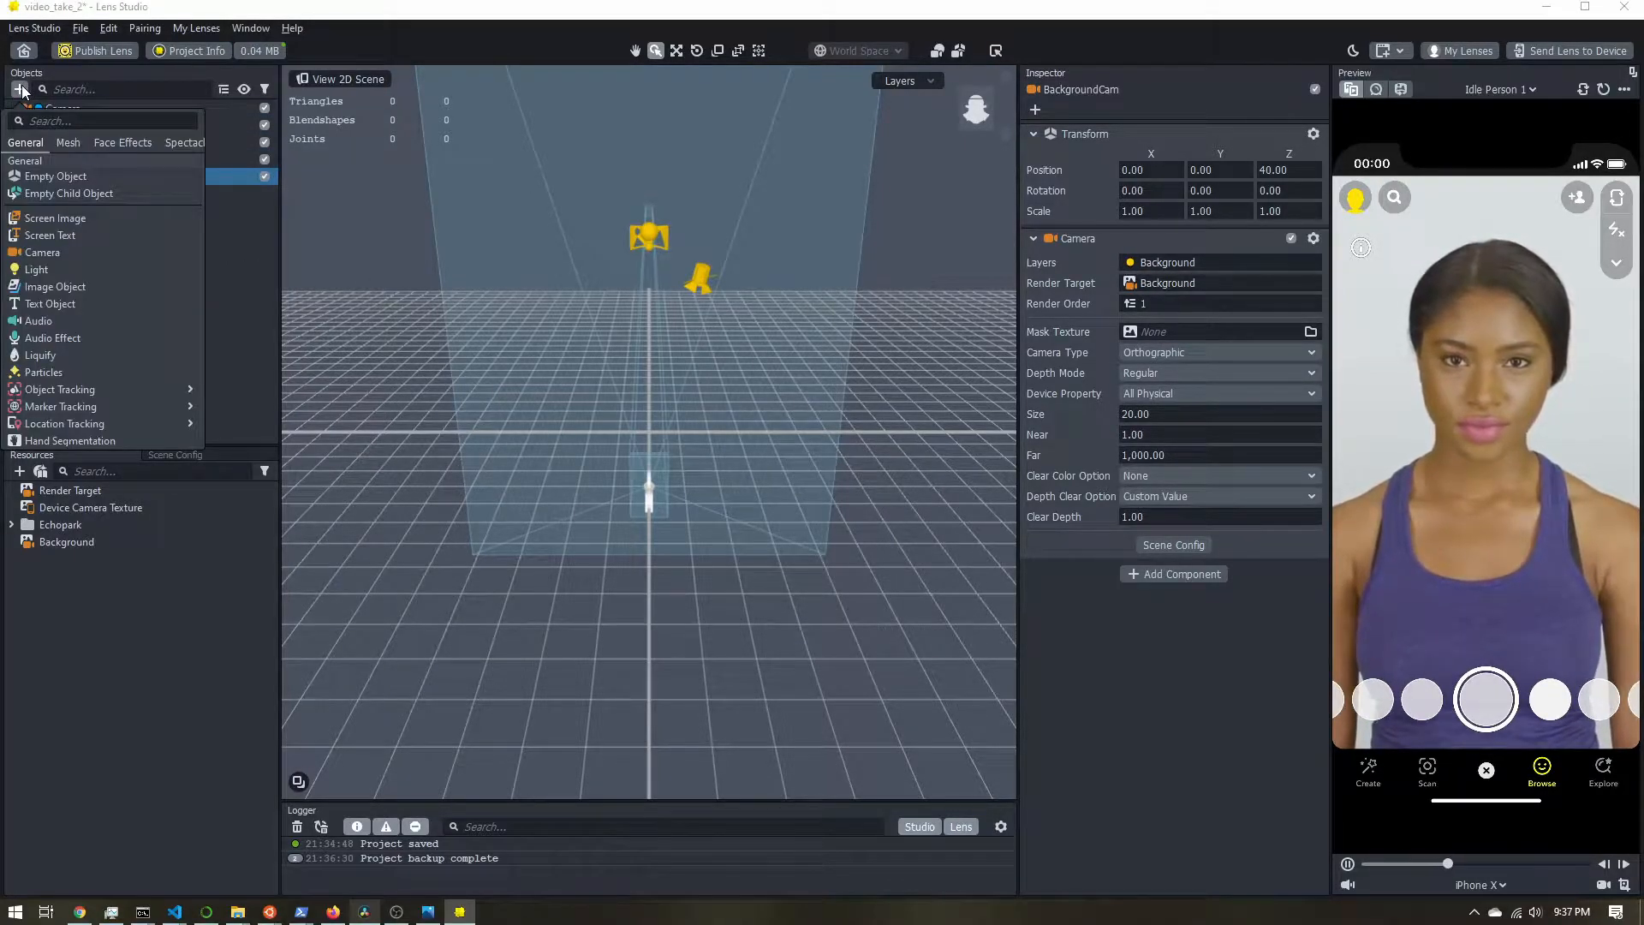
left_click(64, 220)
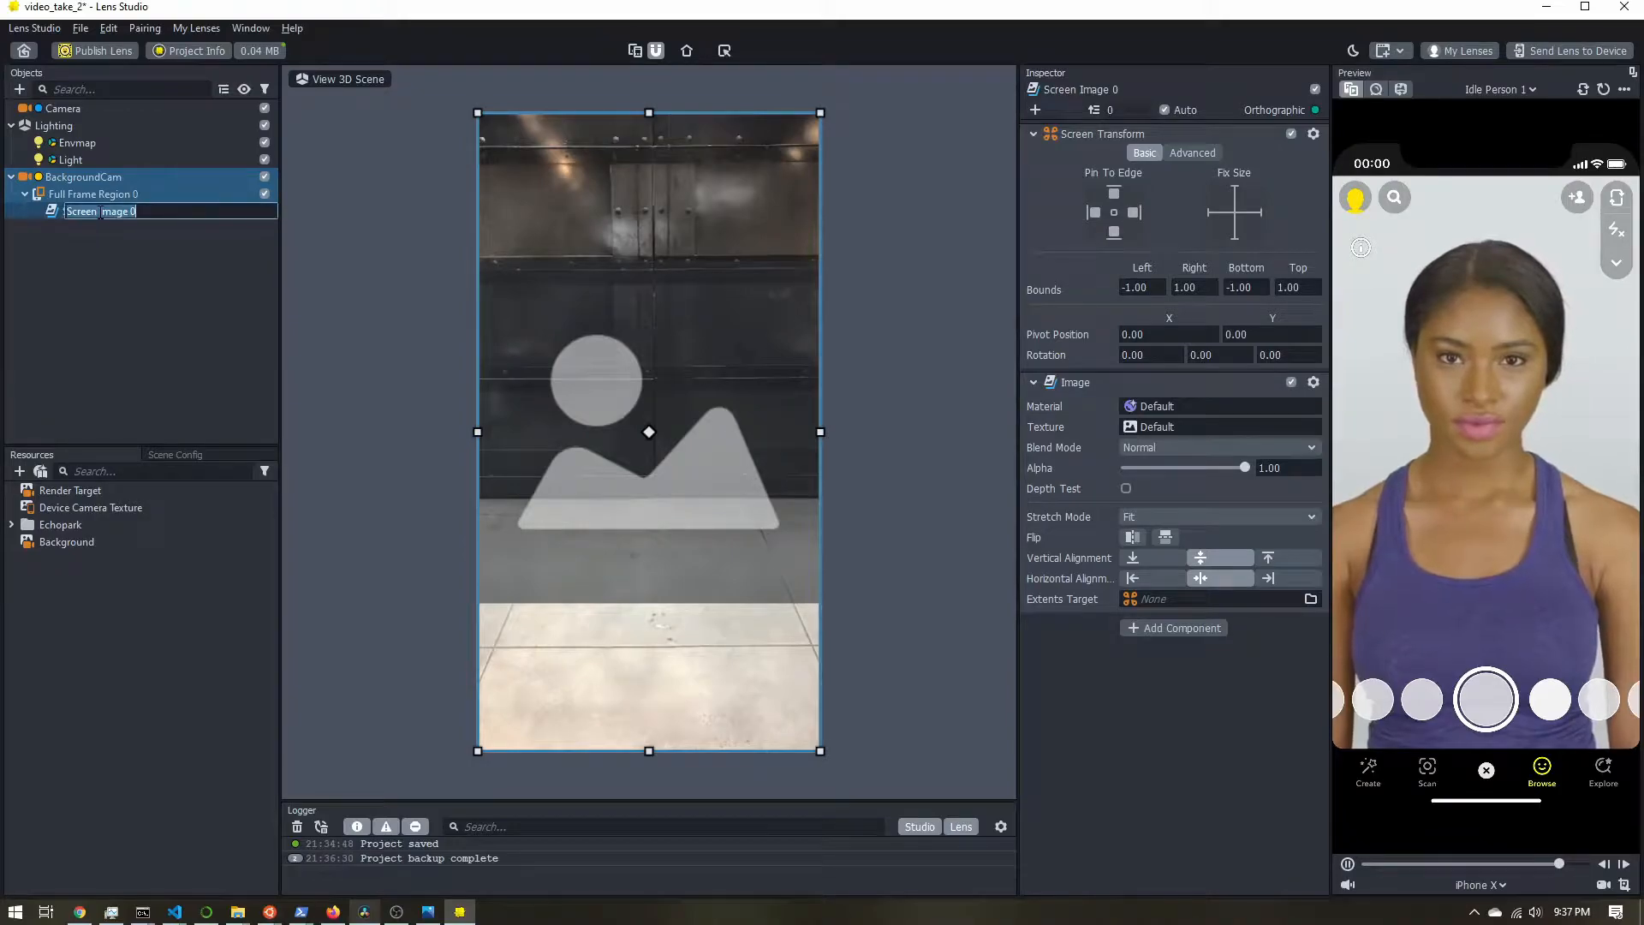
left_click(97, 228)
left_click(183, 212)
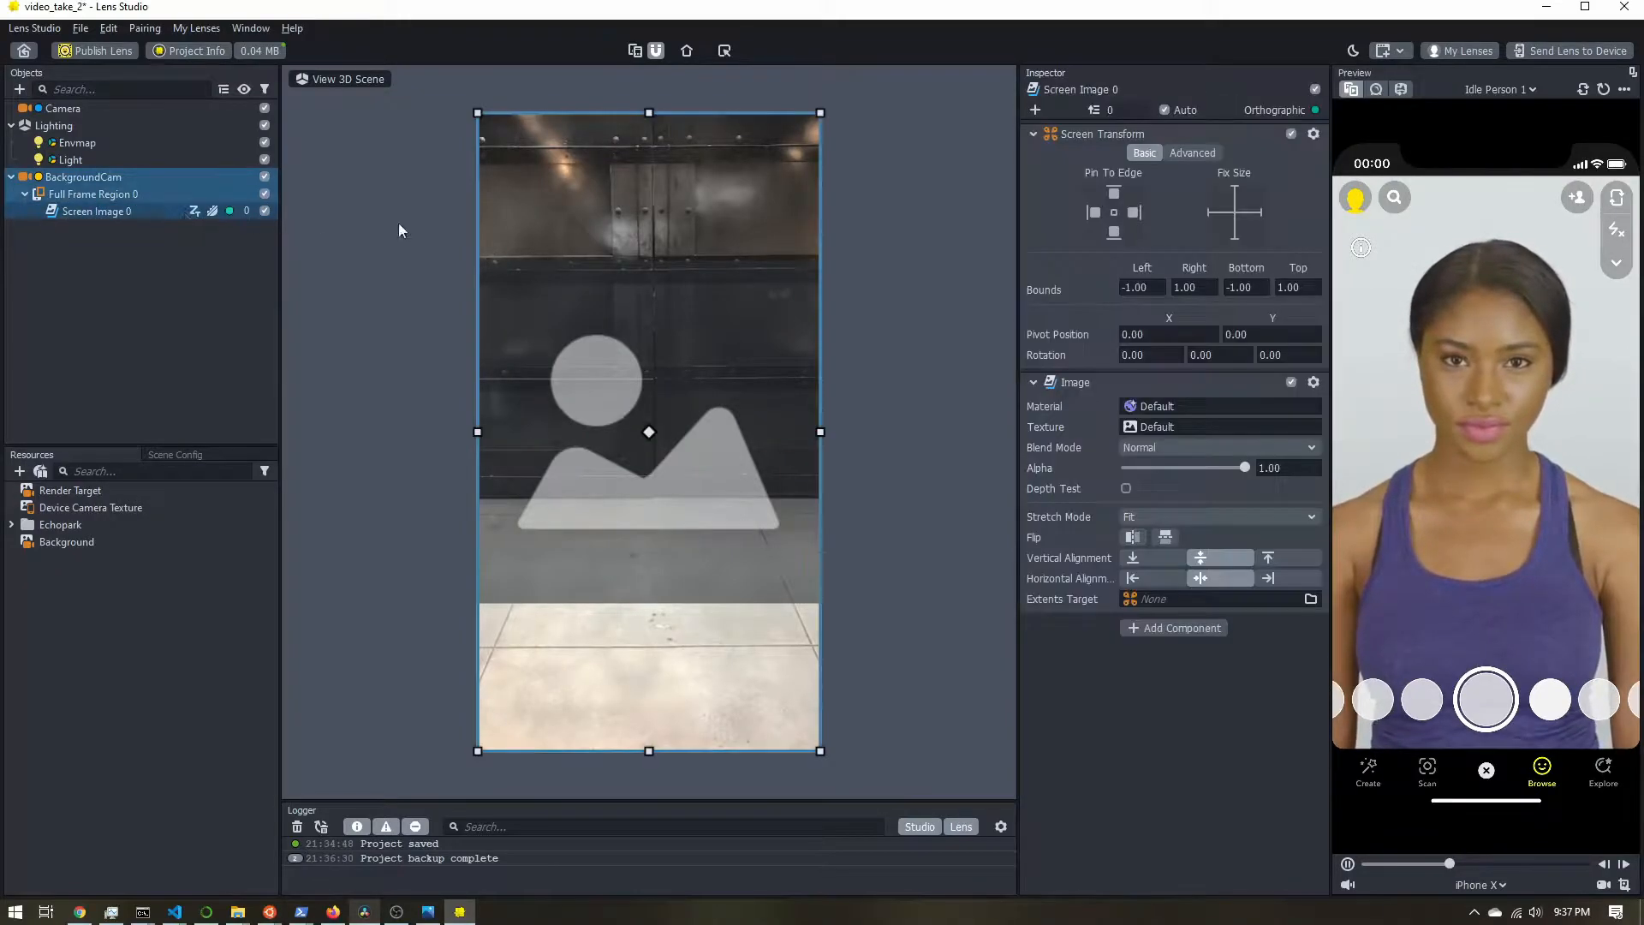
left_click(1264, 110)
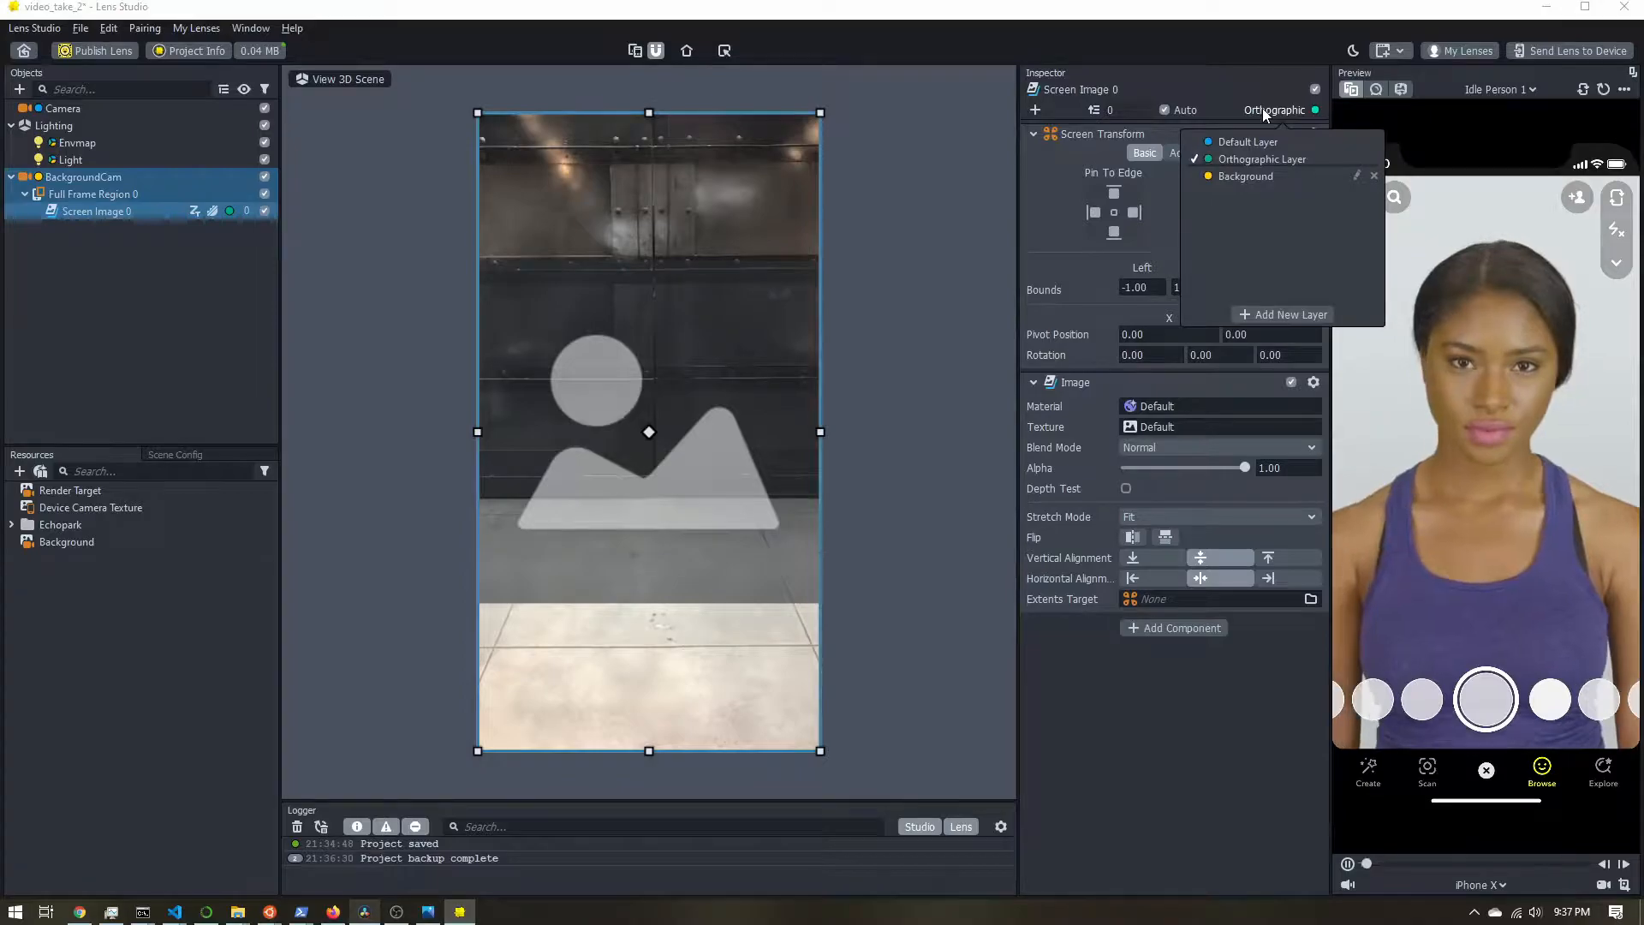
left_click(1247, 177)
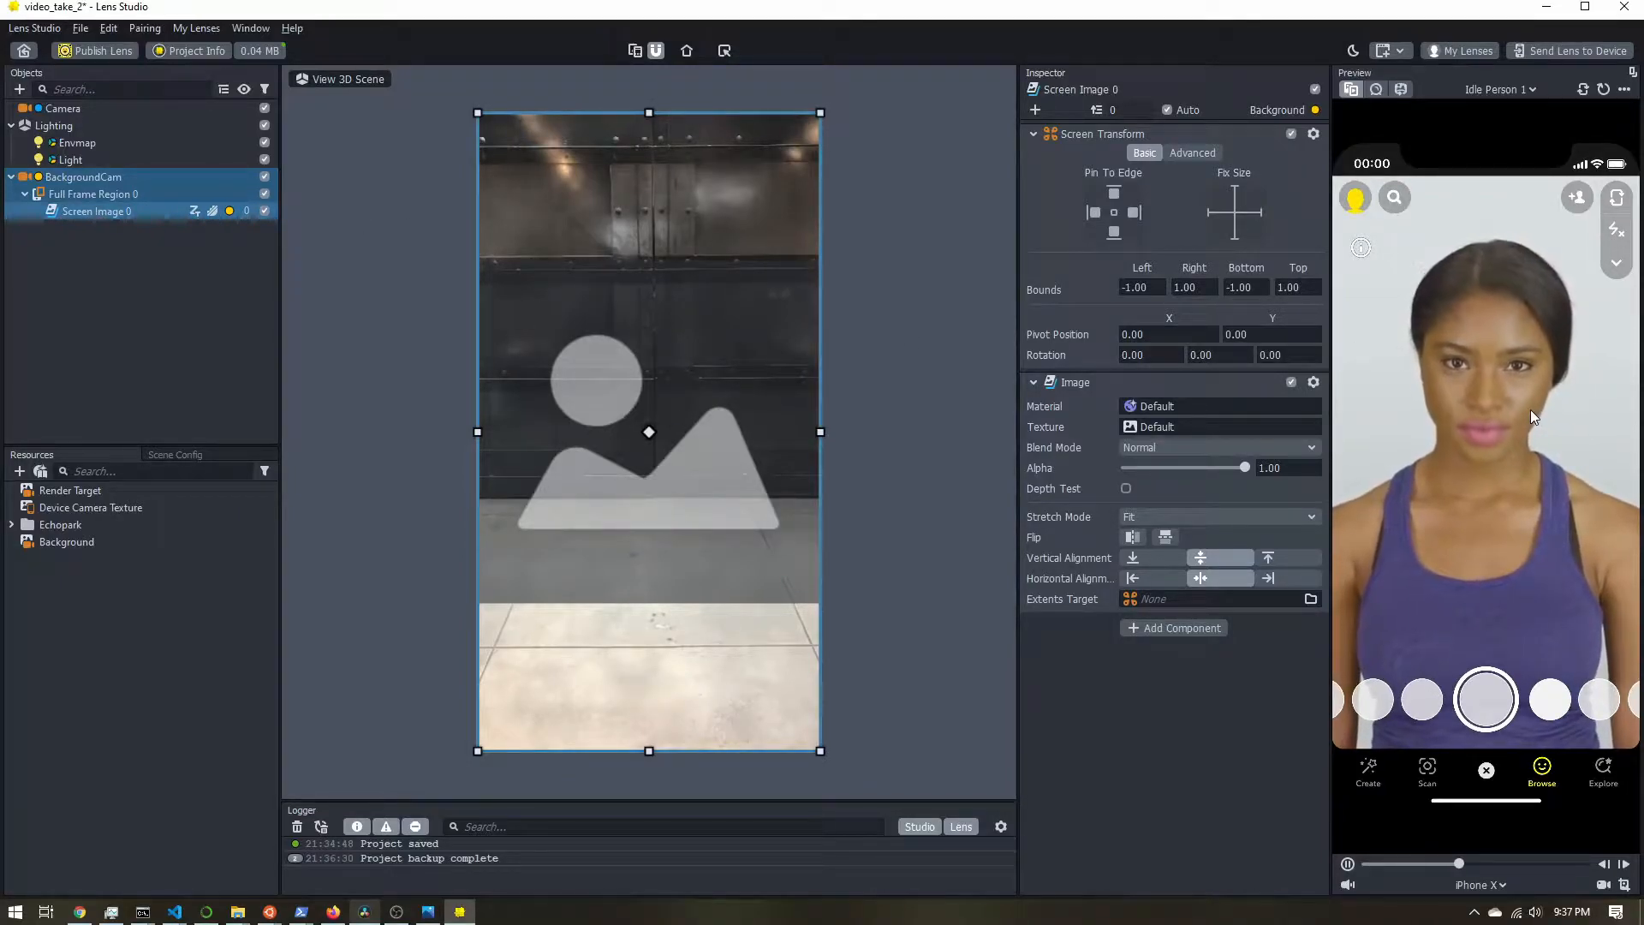
Set the scene's Live Target to Background and put the Background target above Render Target in the render order
left_click(173, 454)
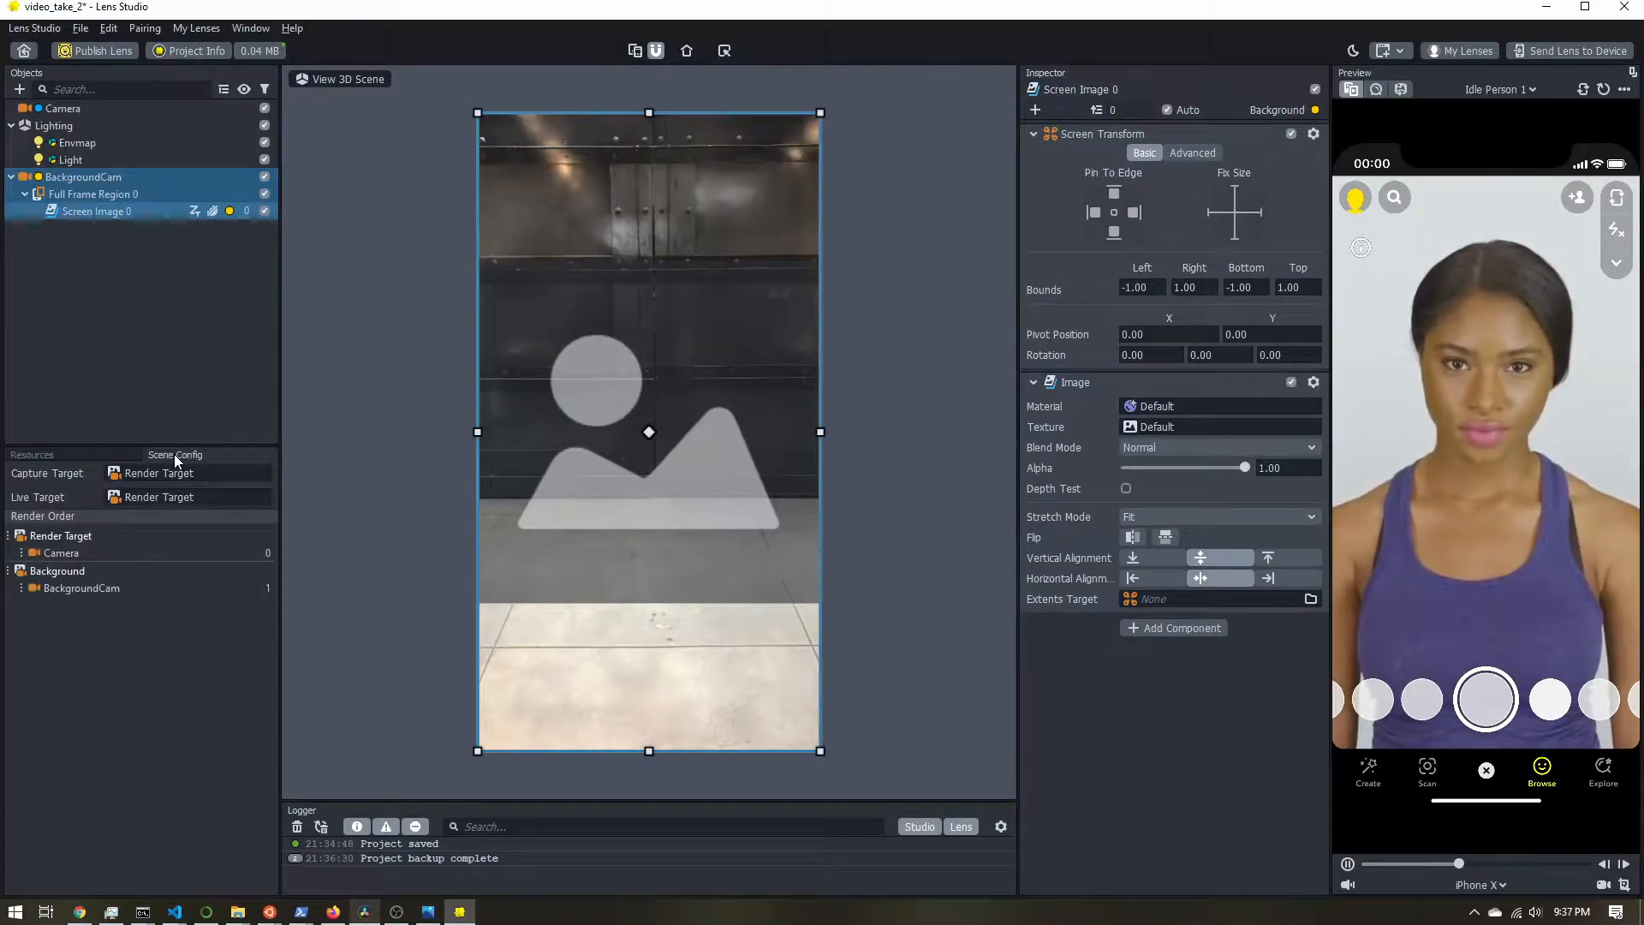
left_click(157, 503)
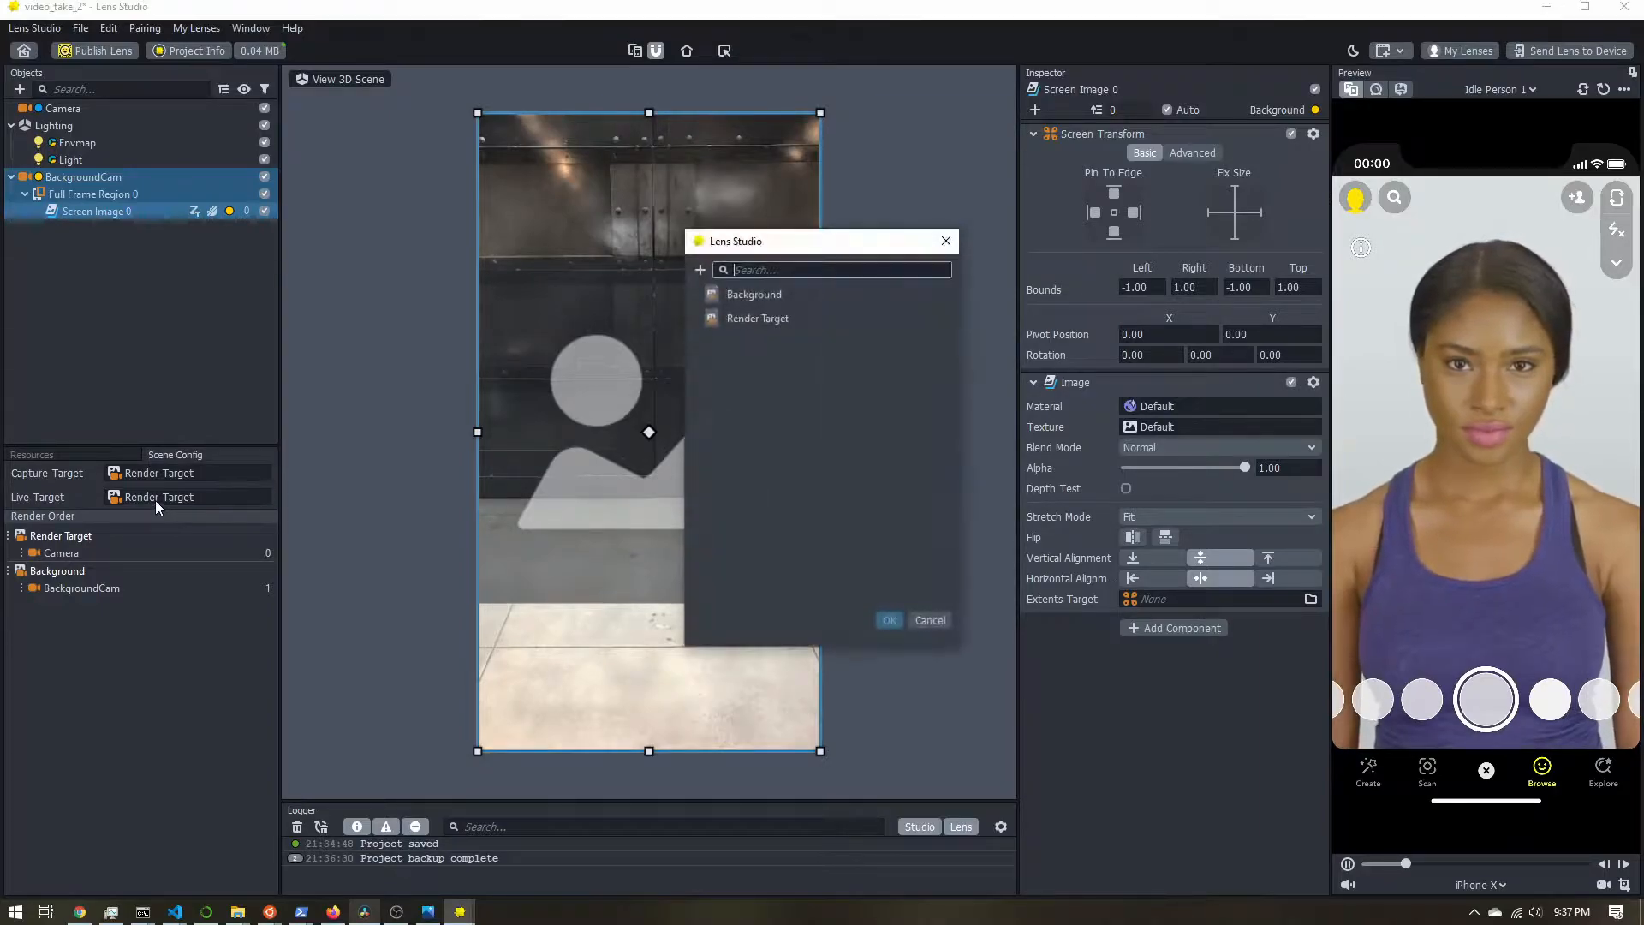
double_click(754, 294)
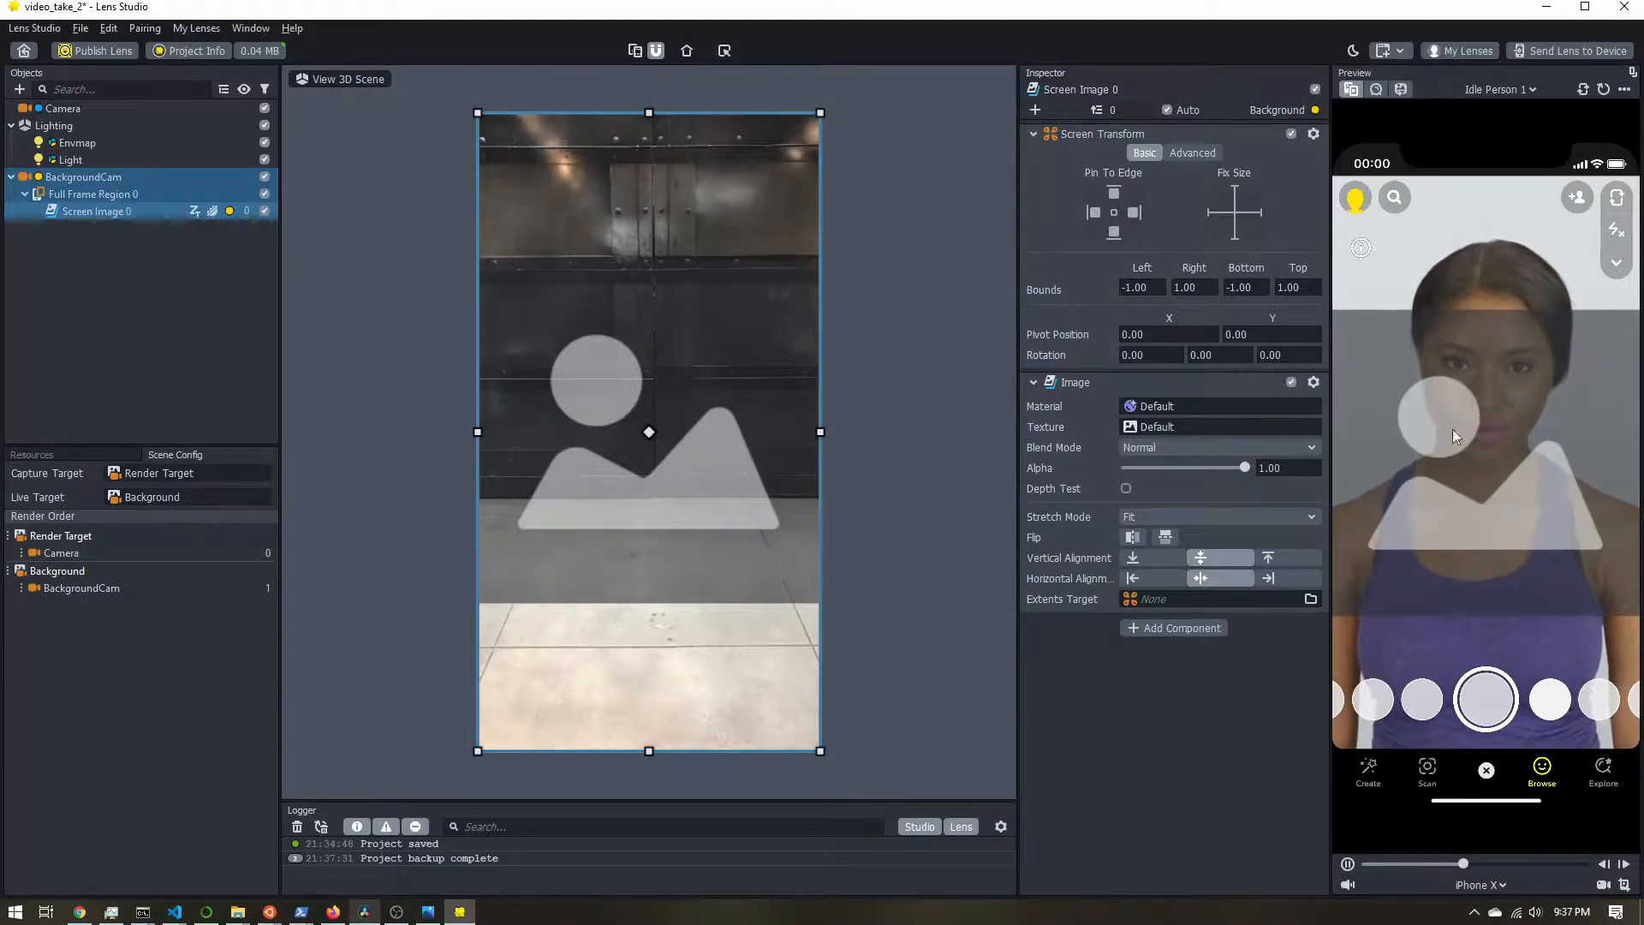
left_click(22, 572)
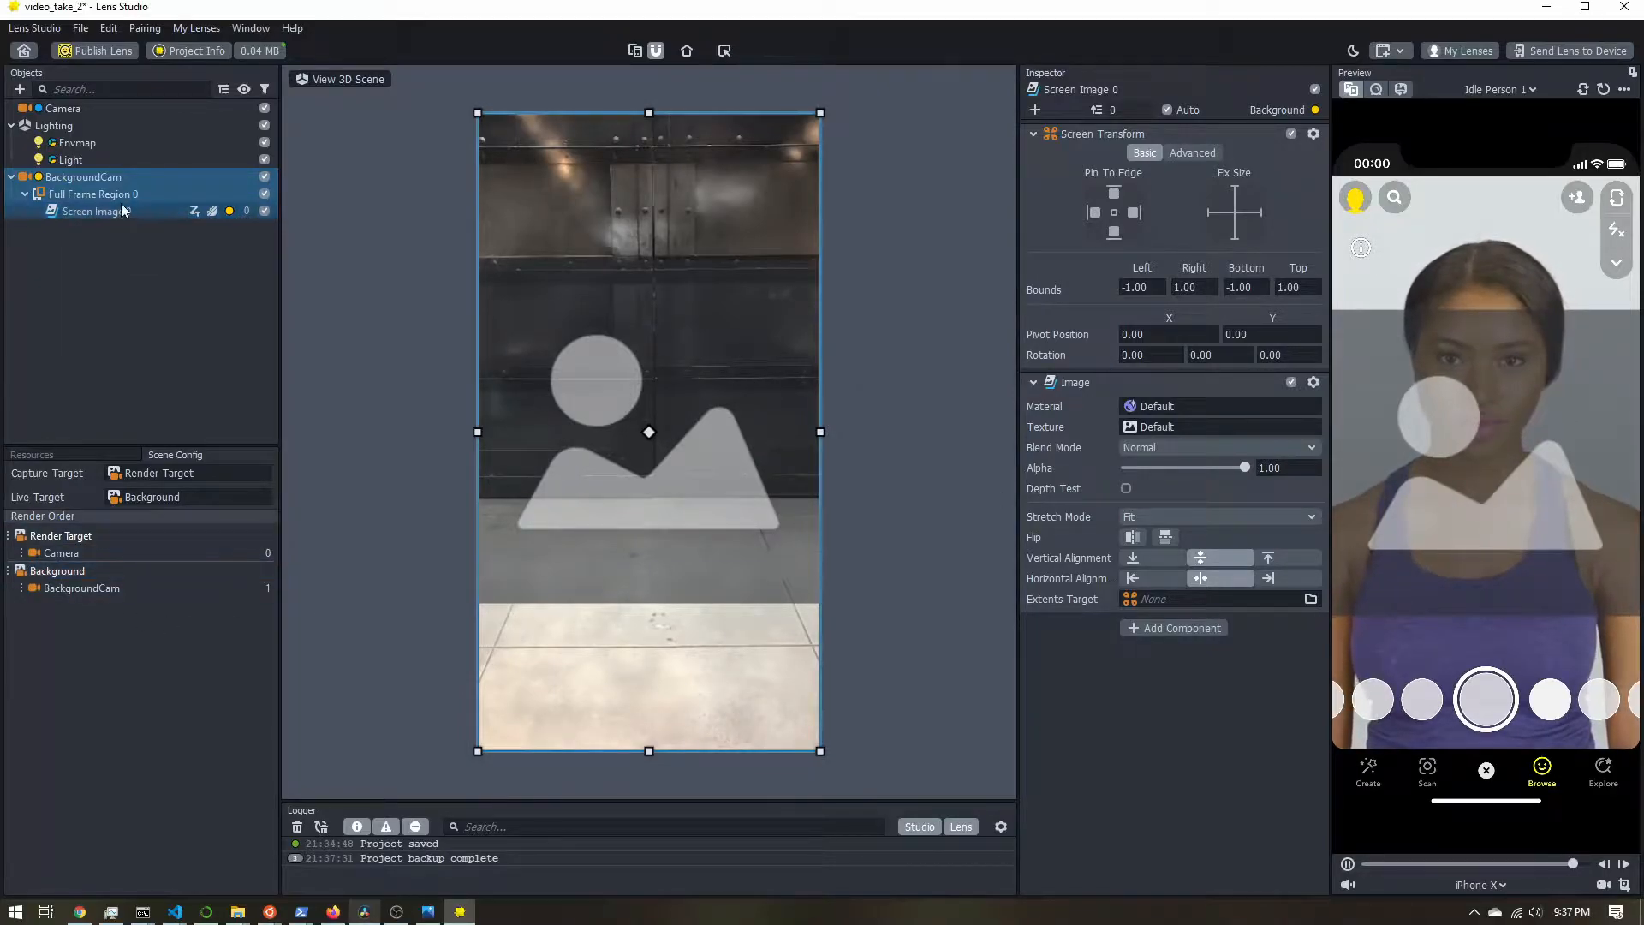
left_click(8, 573)
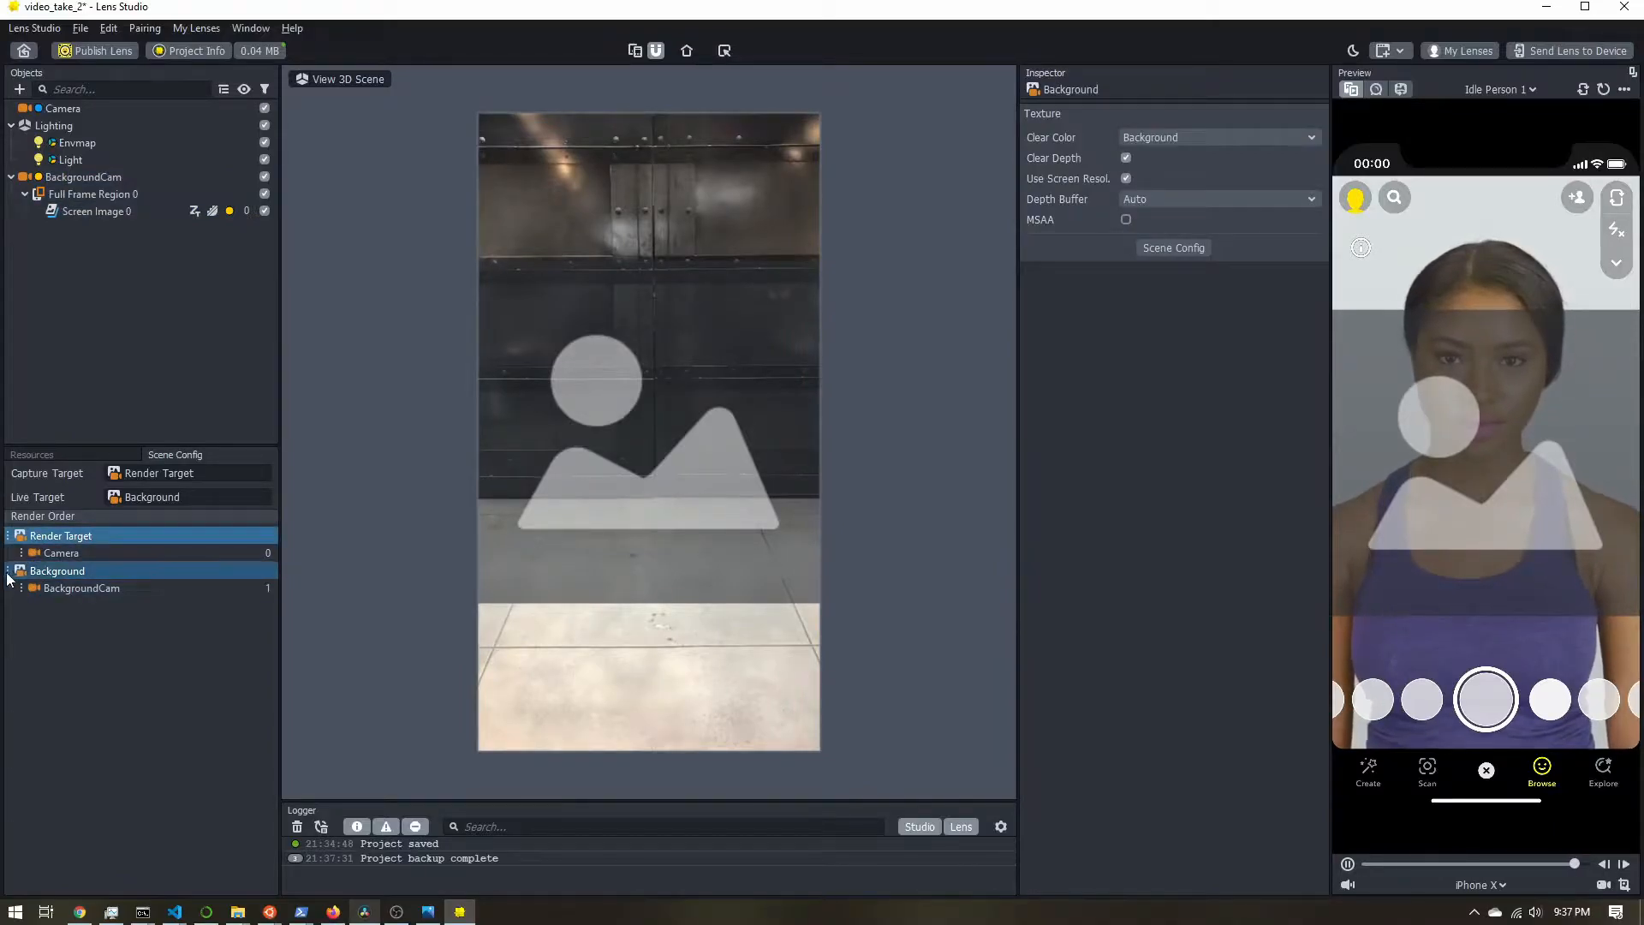
left_click_drag(26, 538, 77, 586)
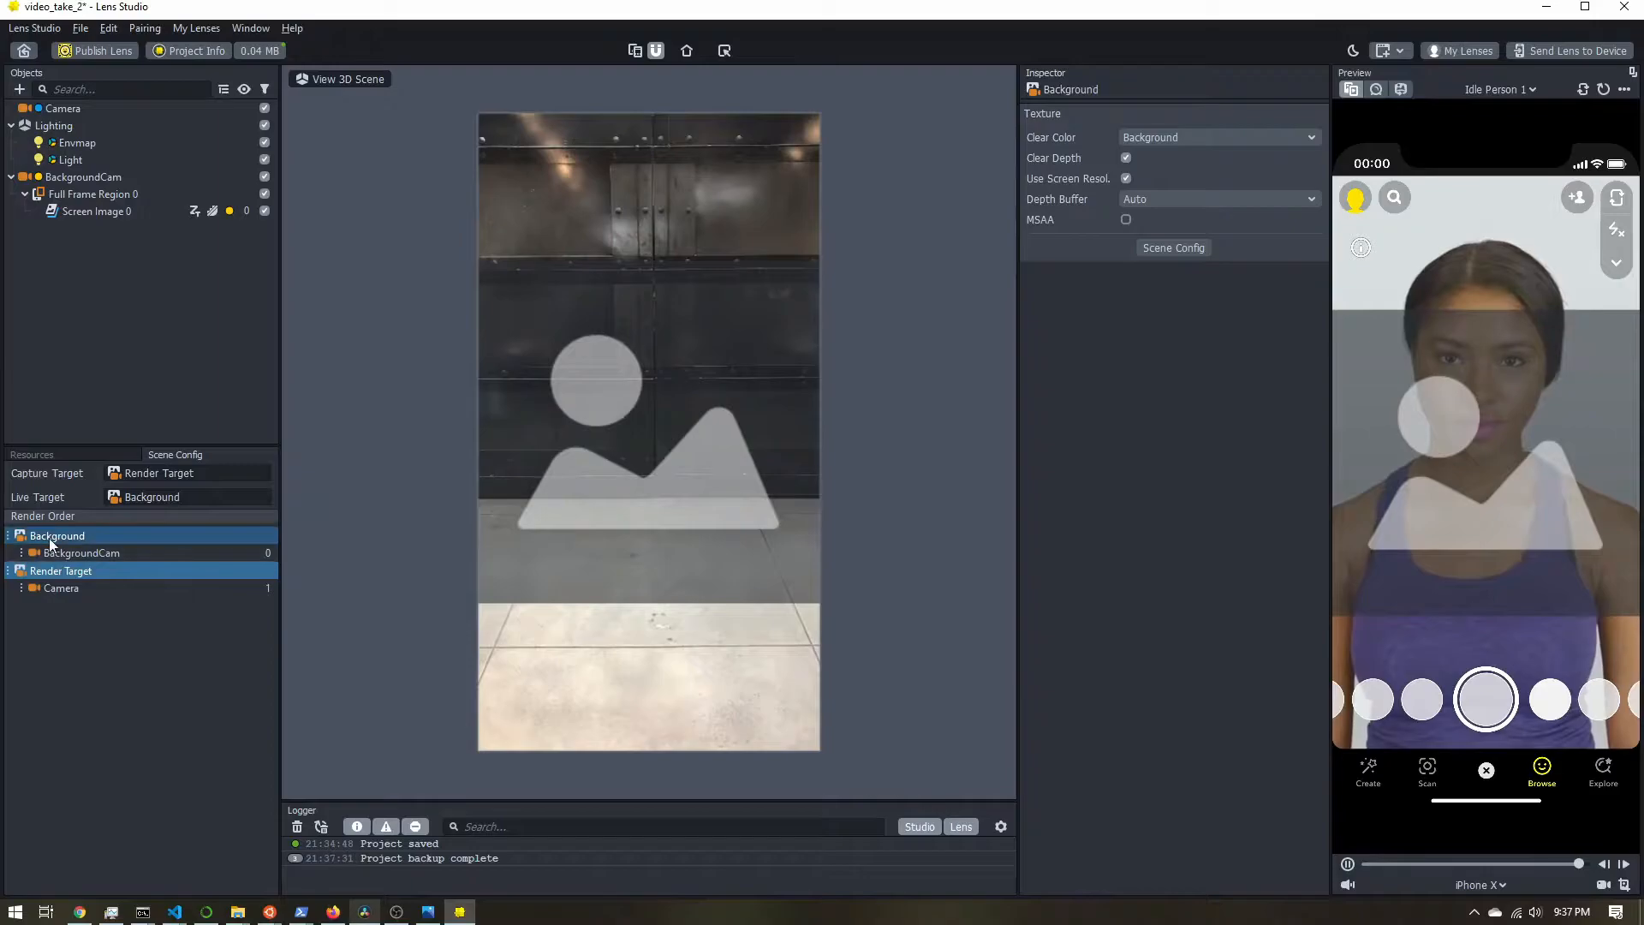
Import the backgrounds, leaf and three paper texture images from the stencil_effect folder into the project resources
left_click(55, 453)
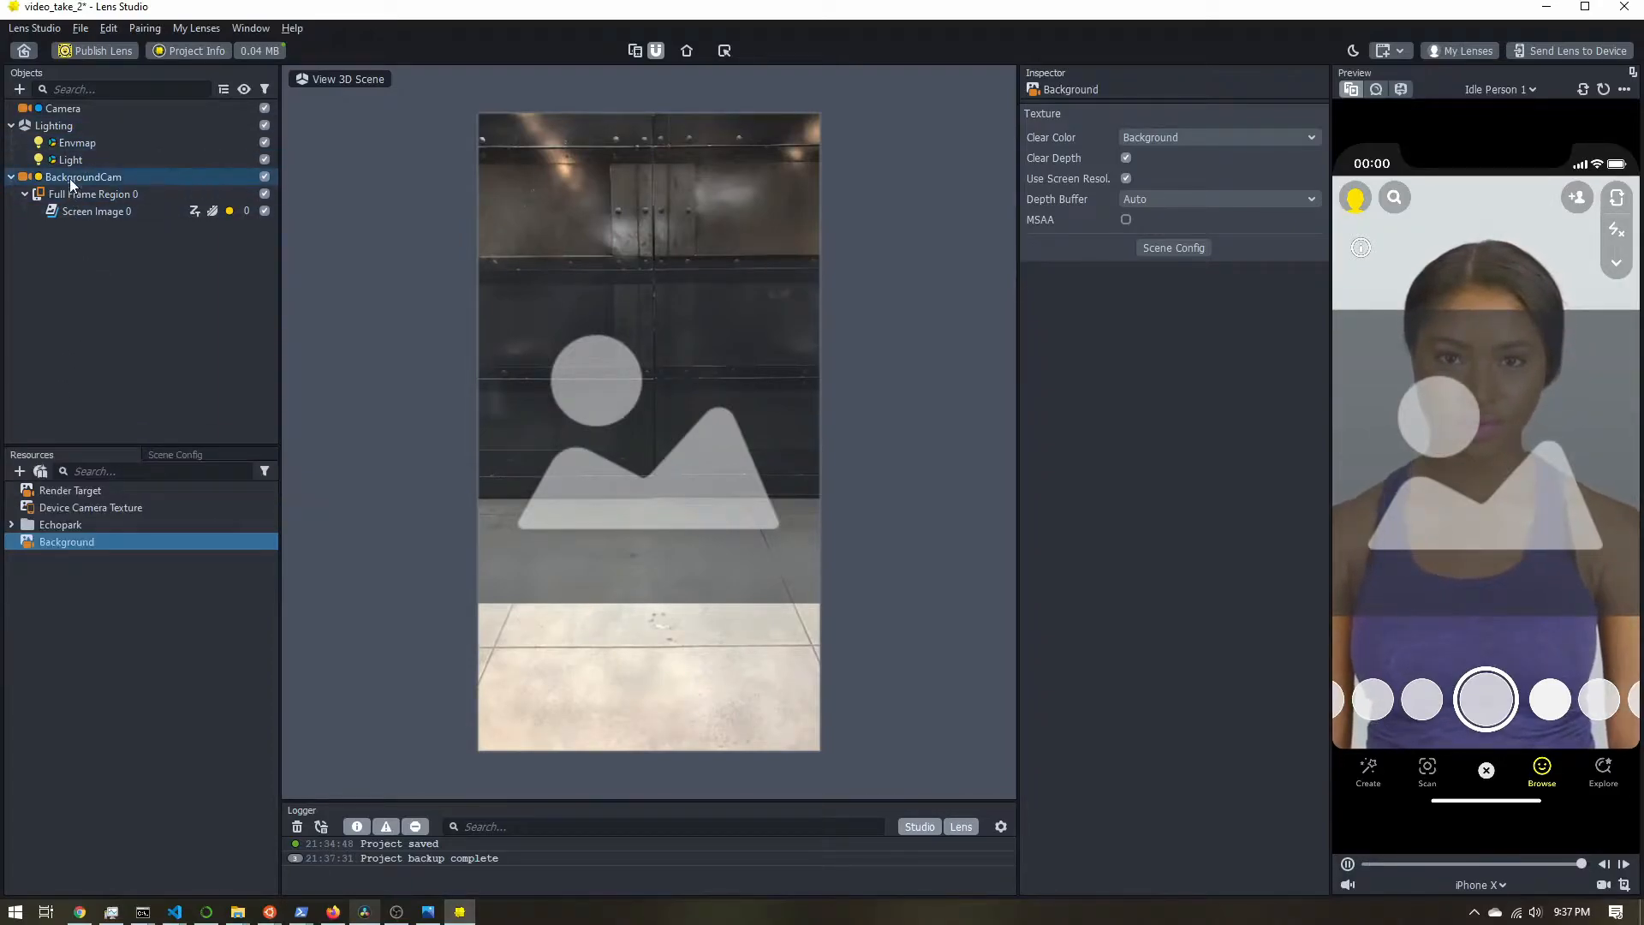
left_click(19, 471)
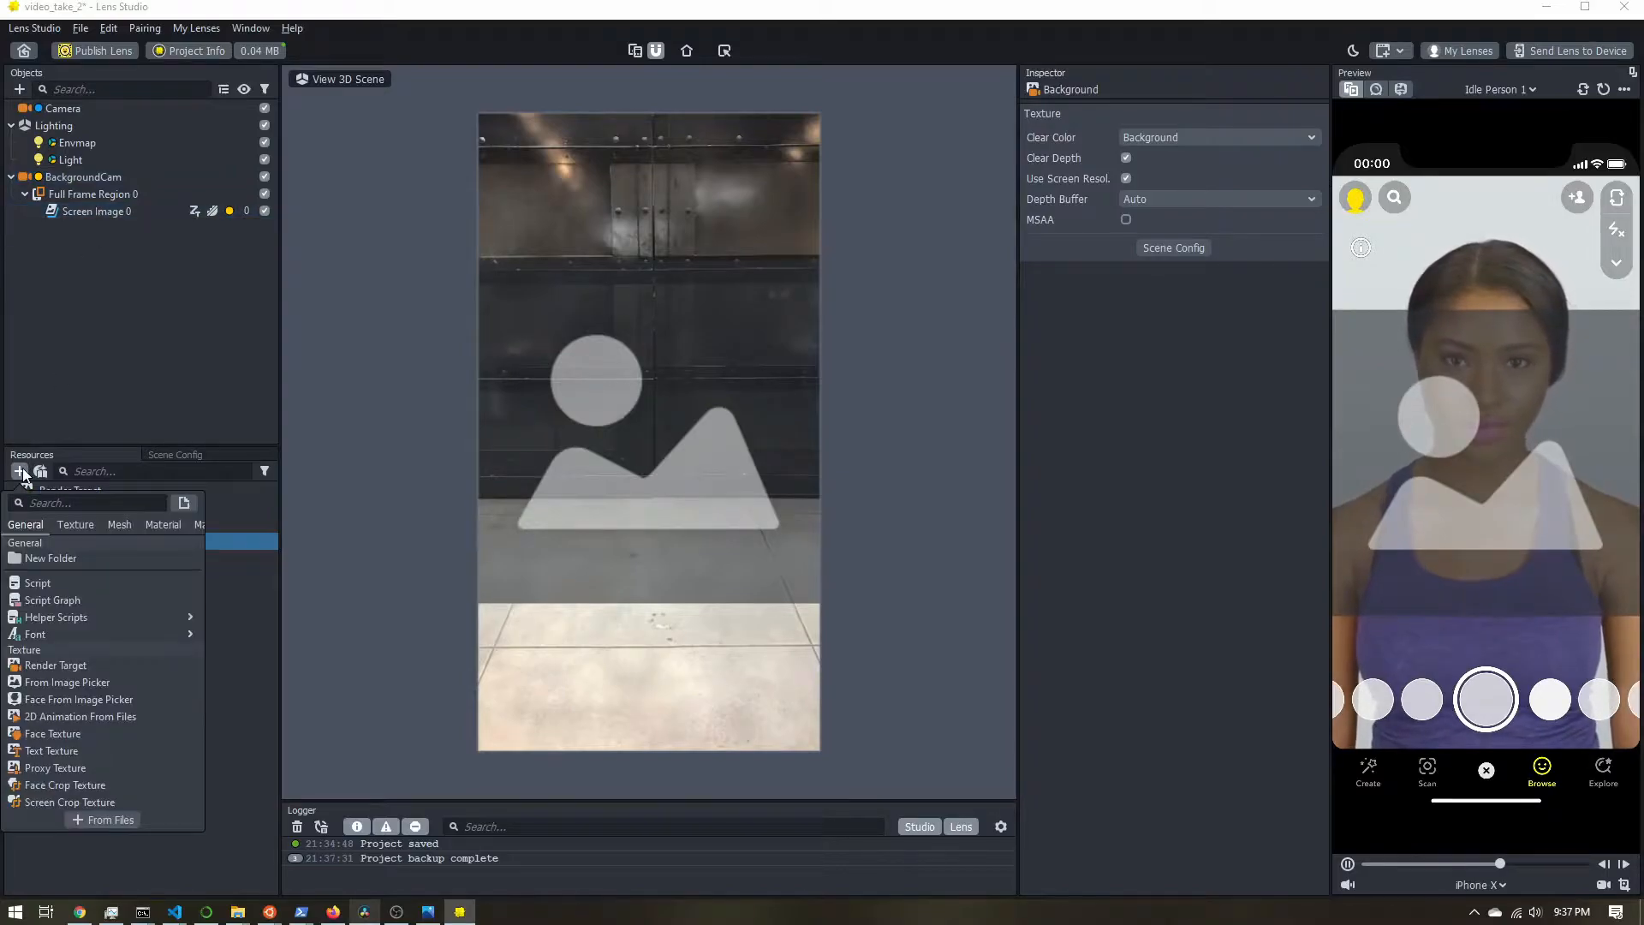
left_click(101, 821)
left_click(553, 346)
left_click(737, 385, "ctrl")
left_click(811, 383, "ctrl")
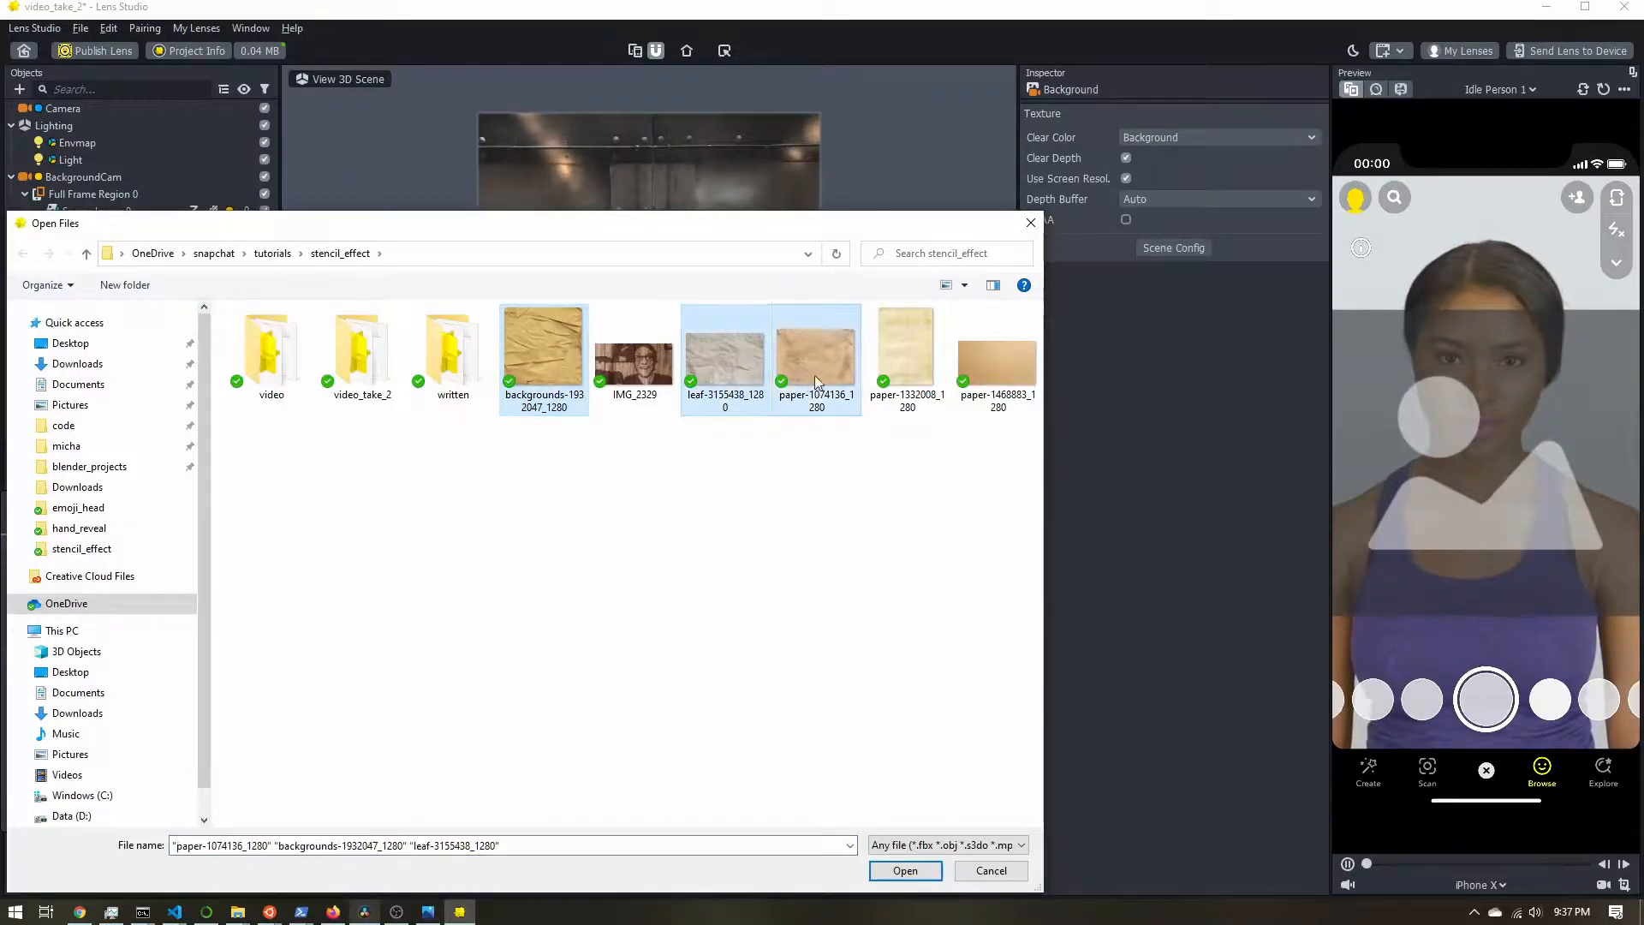
left_click(910, 368, "ctrl")
left_click(975, 380, "ctrl")
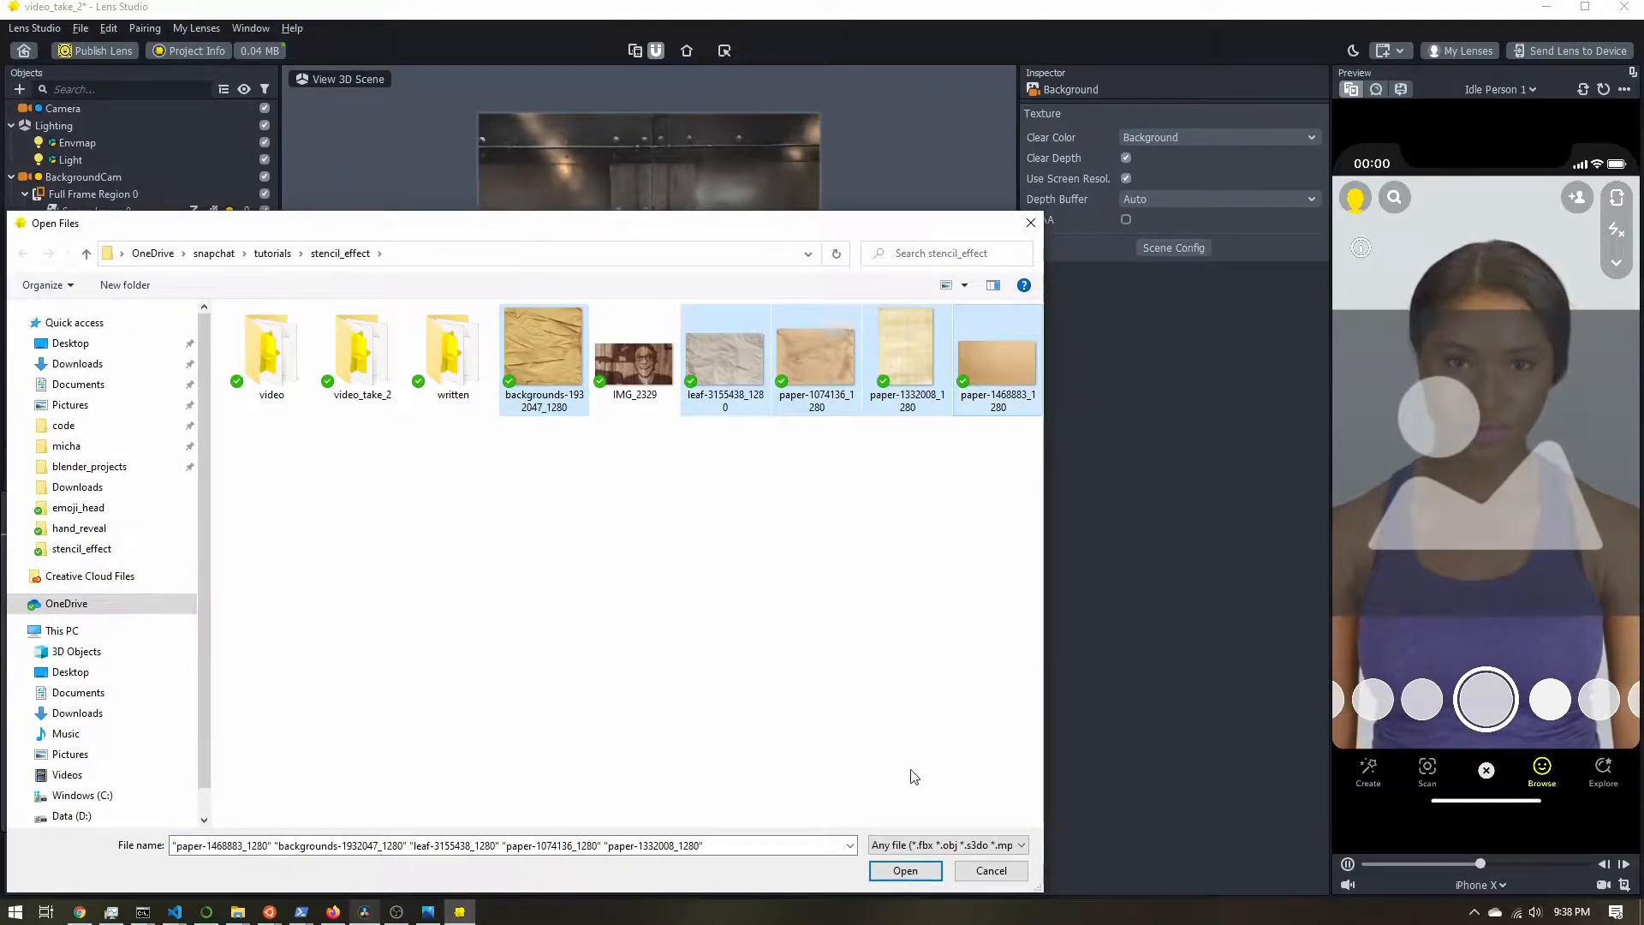
left_click(905, 871)
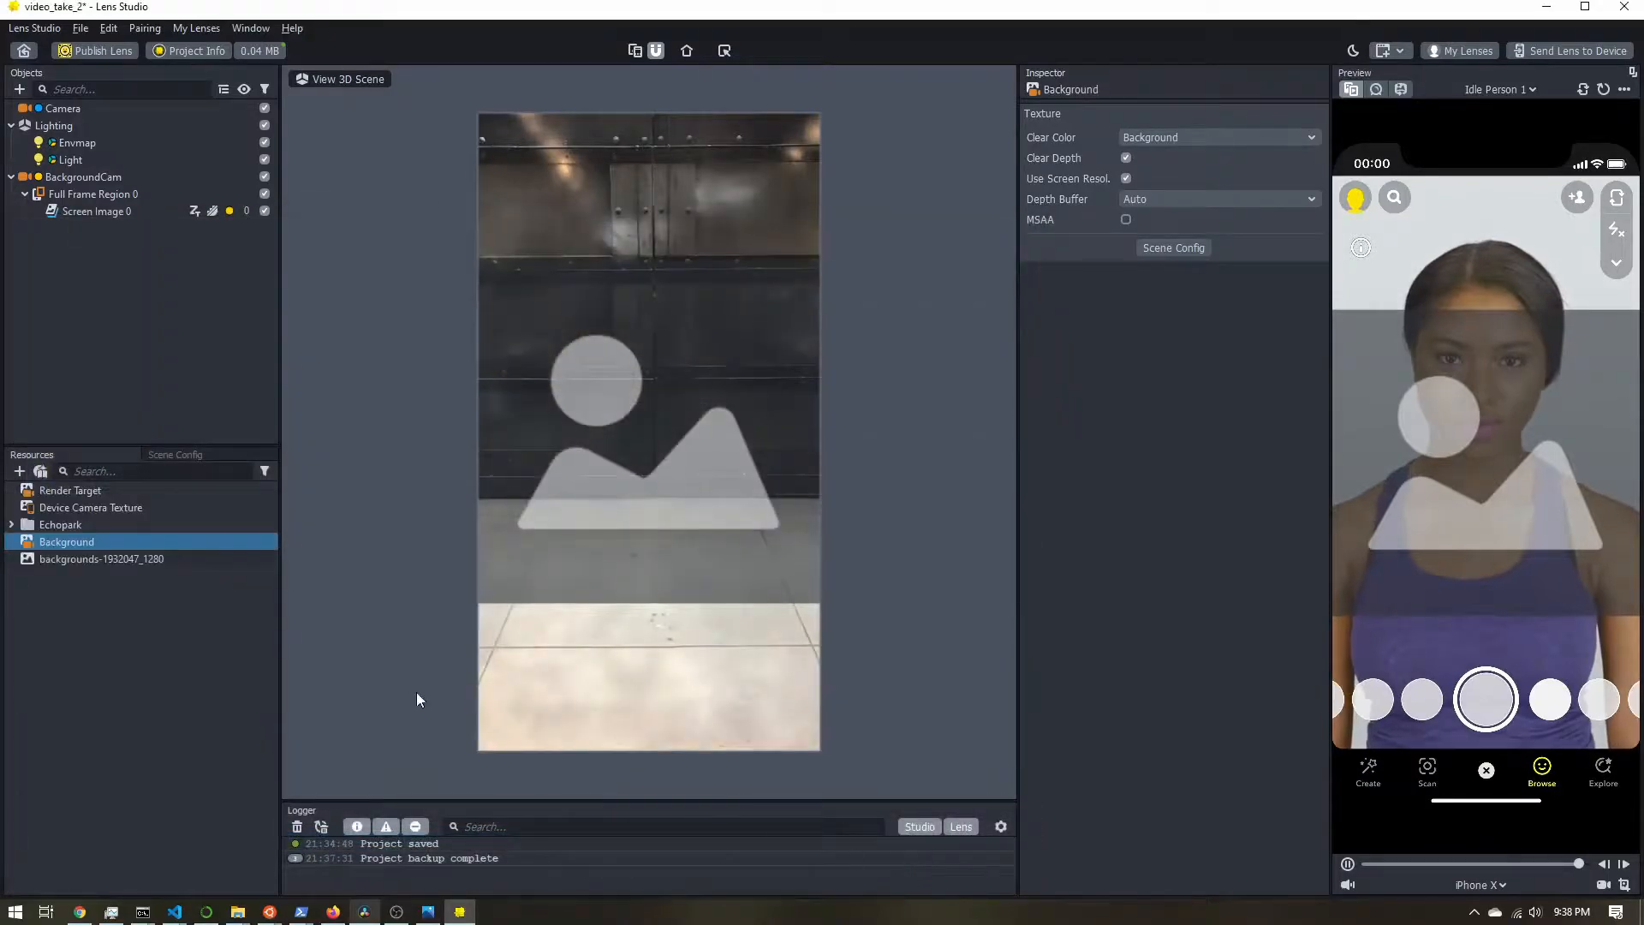
Switch to Firefox, search Pixabay for "paper" images and browse the results
left_click(332, 911)
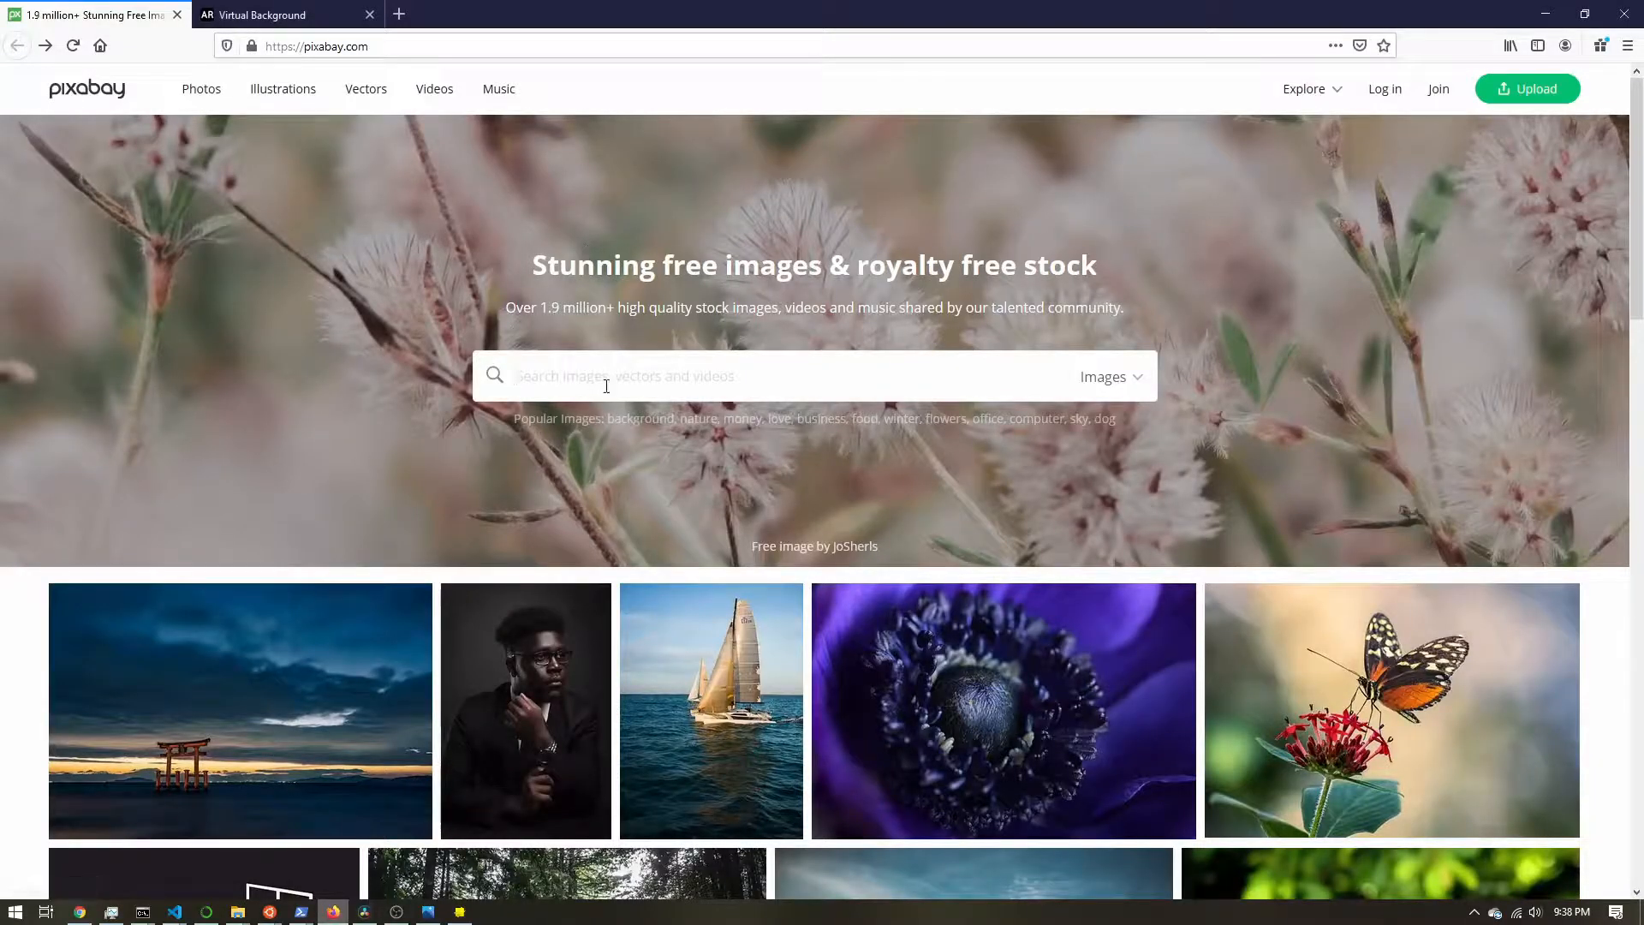
type("paper")
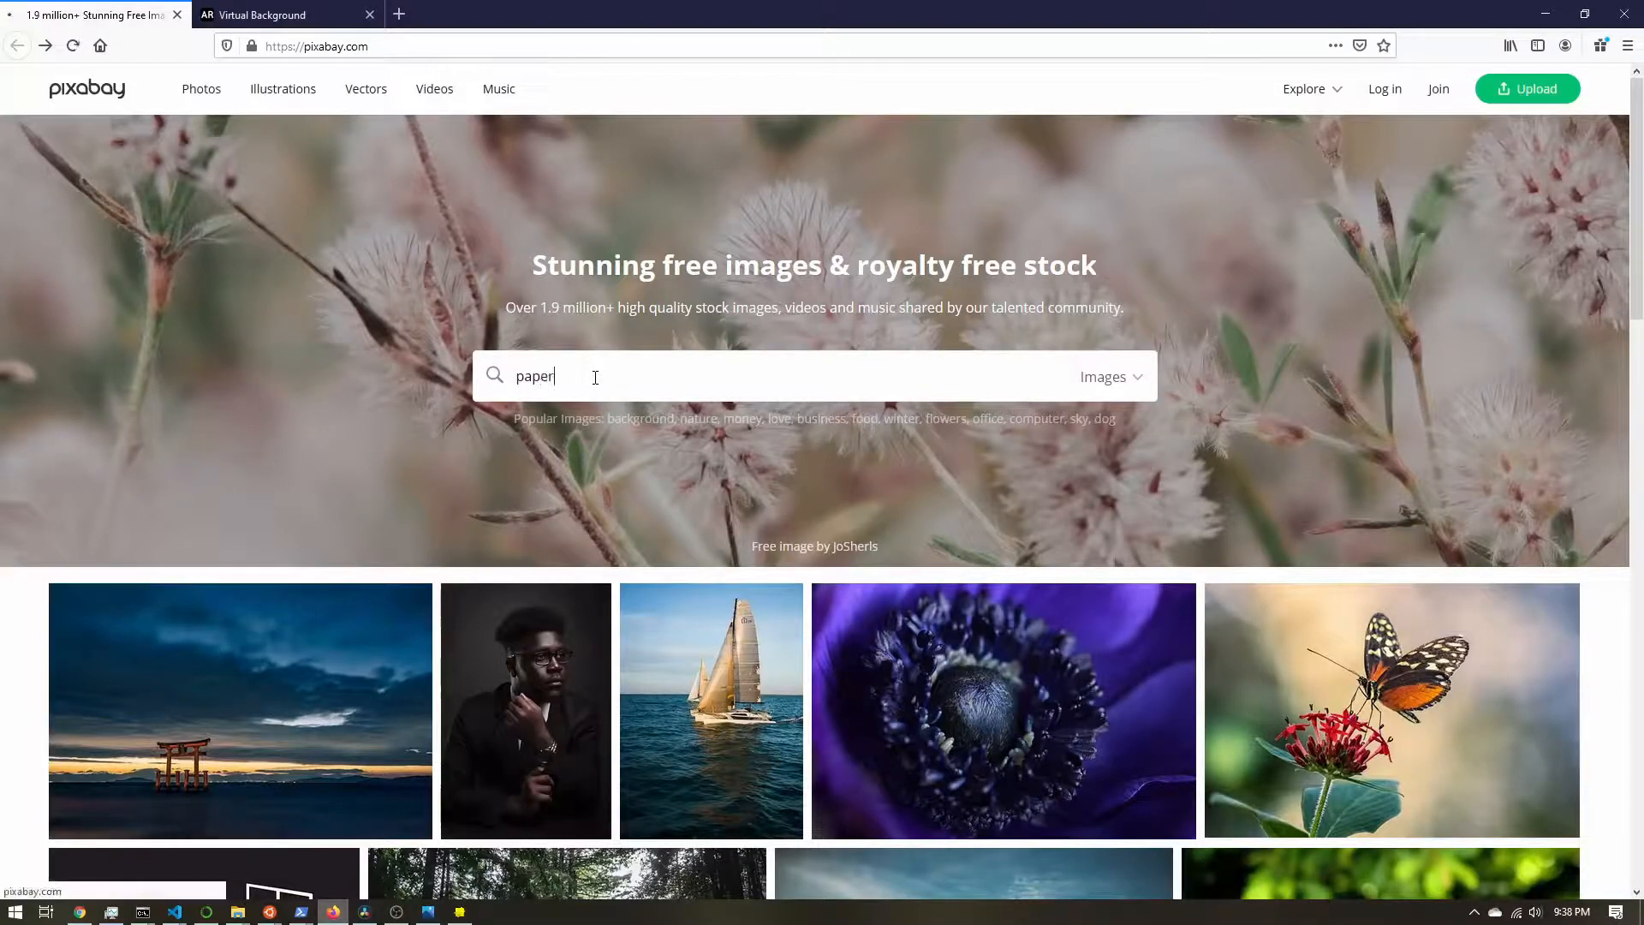
key("Return")
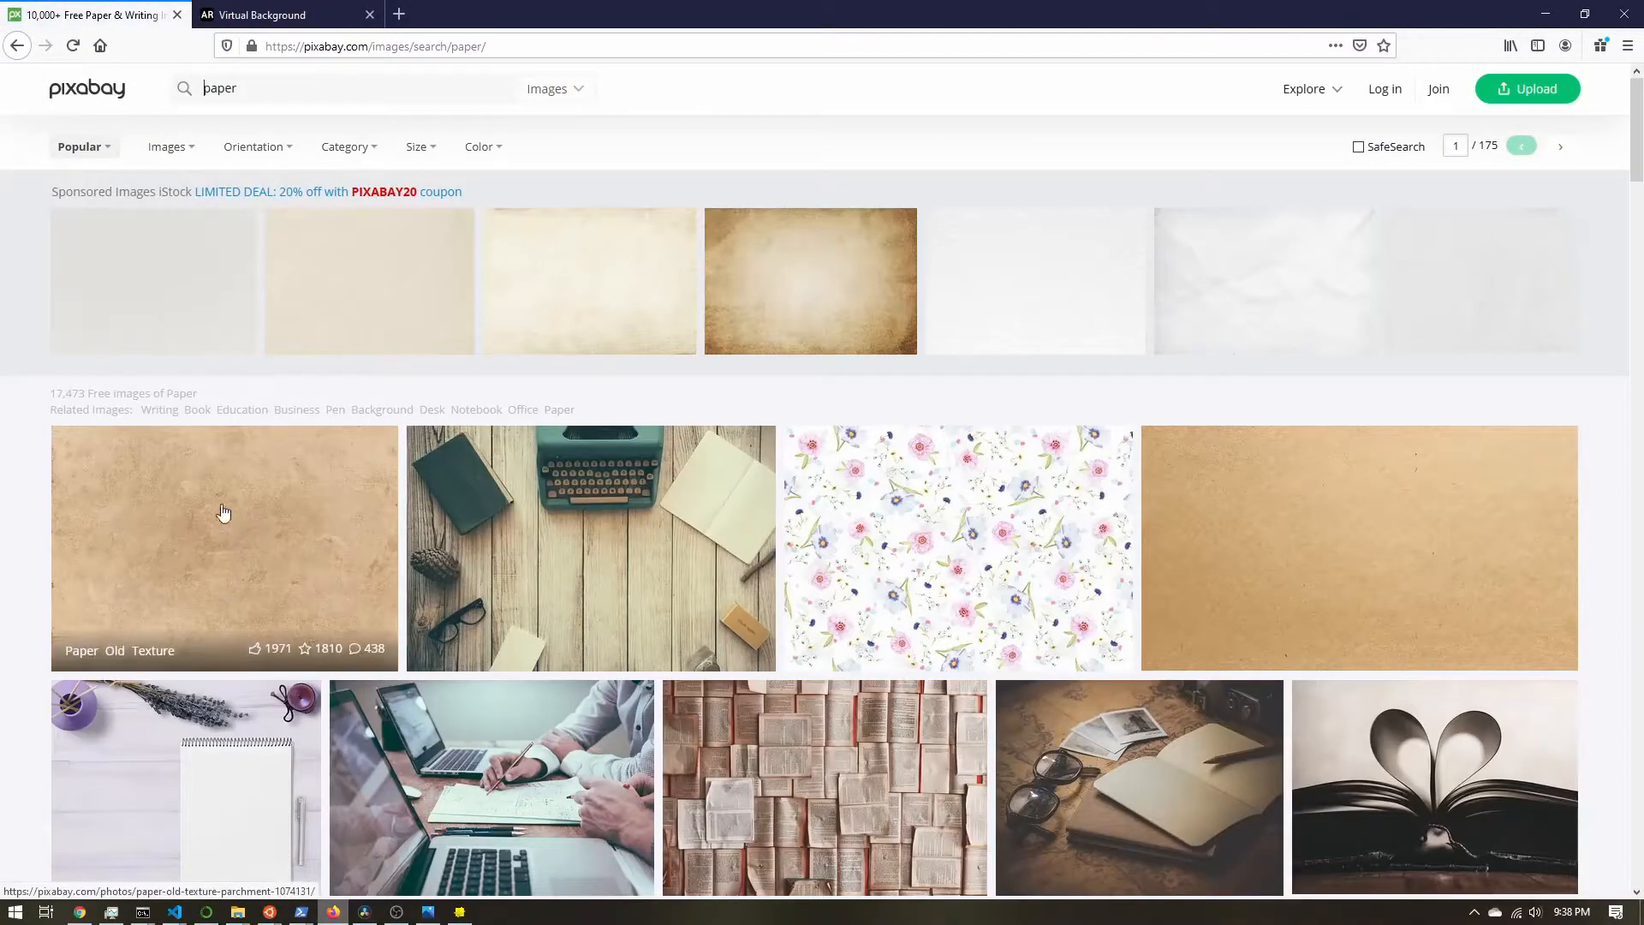
scroll(1350, 551, "down", 20)
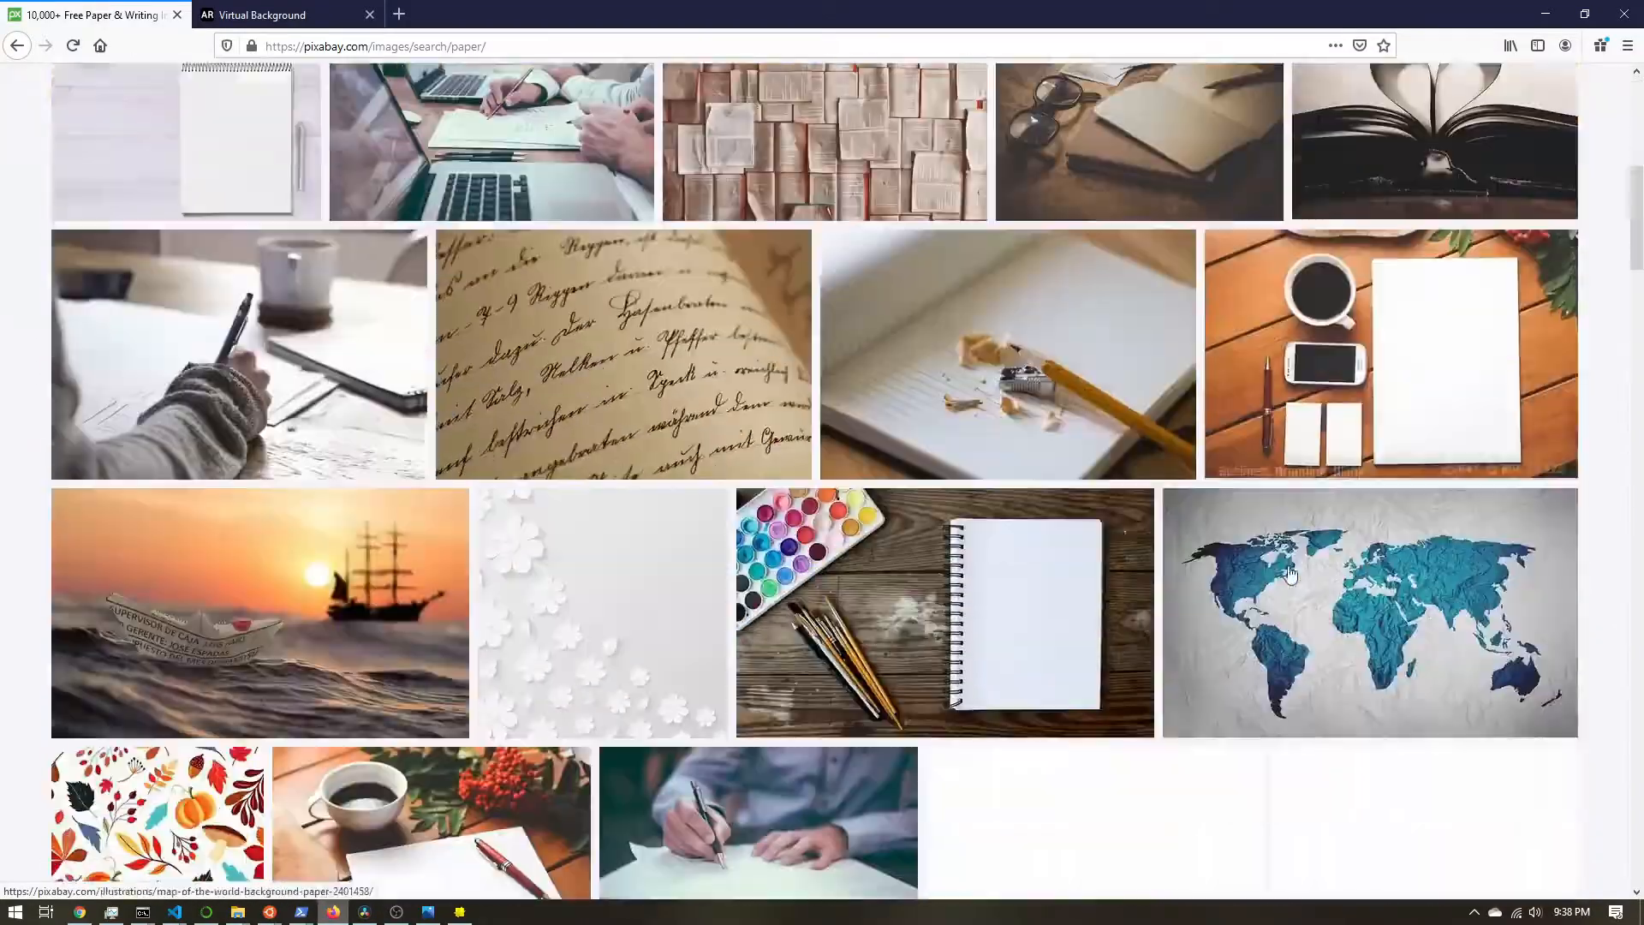
scroll(1276, 565, "down", 15)
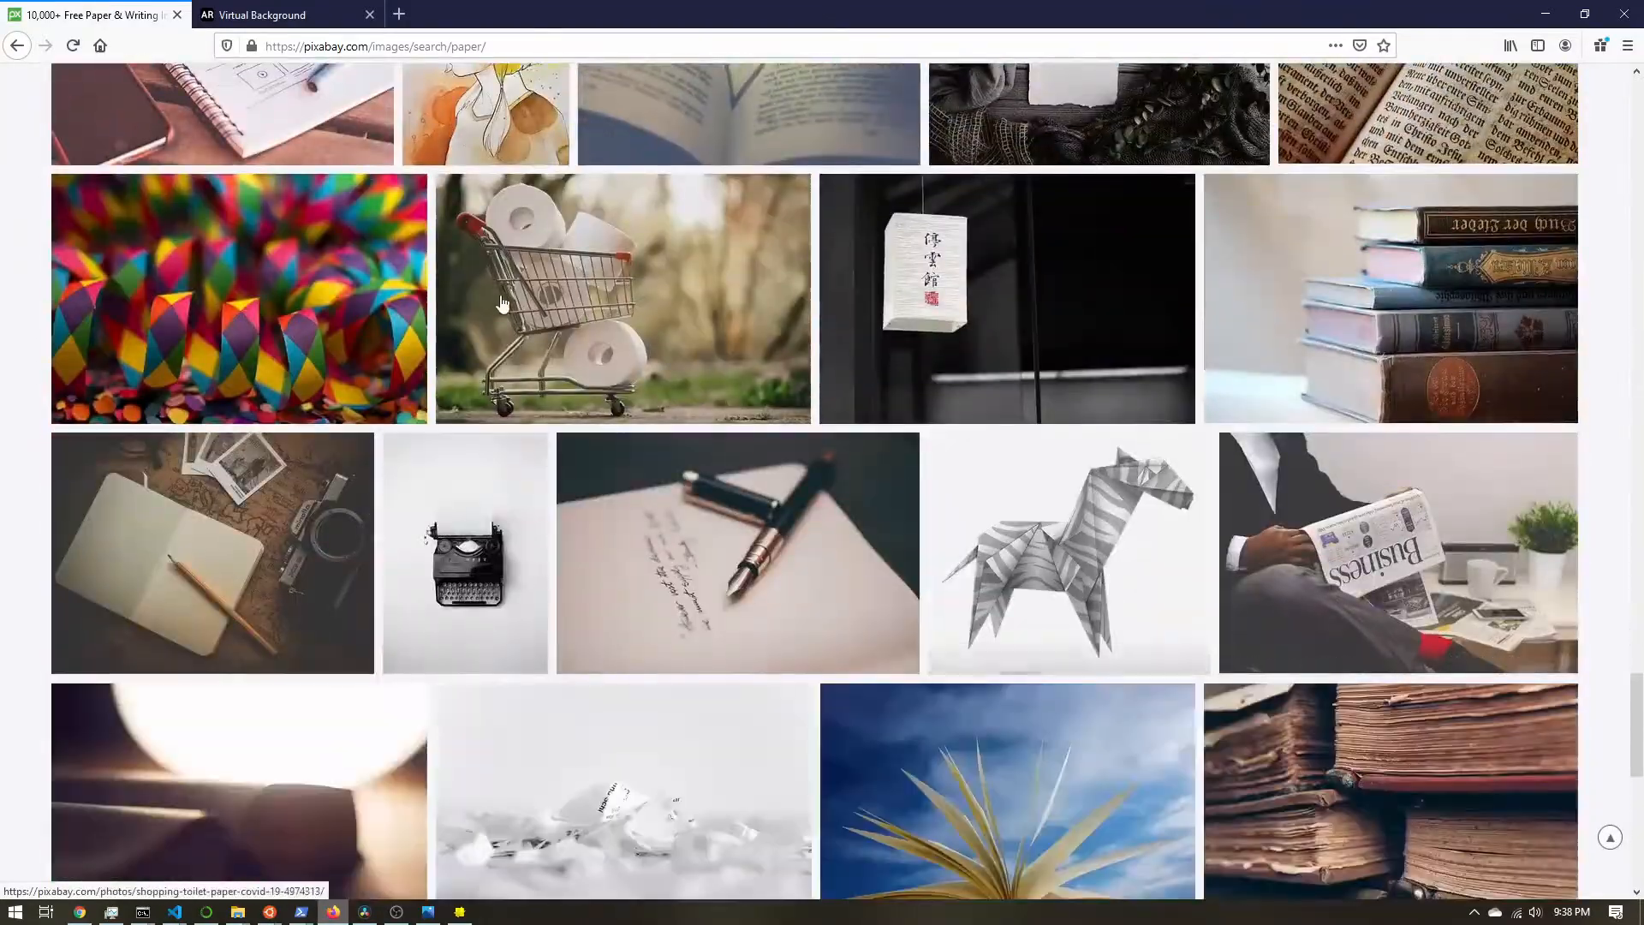
Browse the paper results through page 2, return to page 1, and open the first brown paper texture with its download sizes
scroll(759, 445, "down", 10)
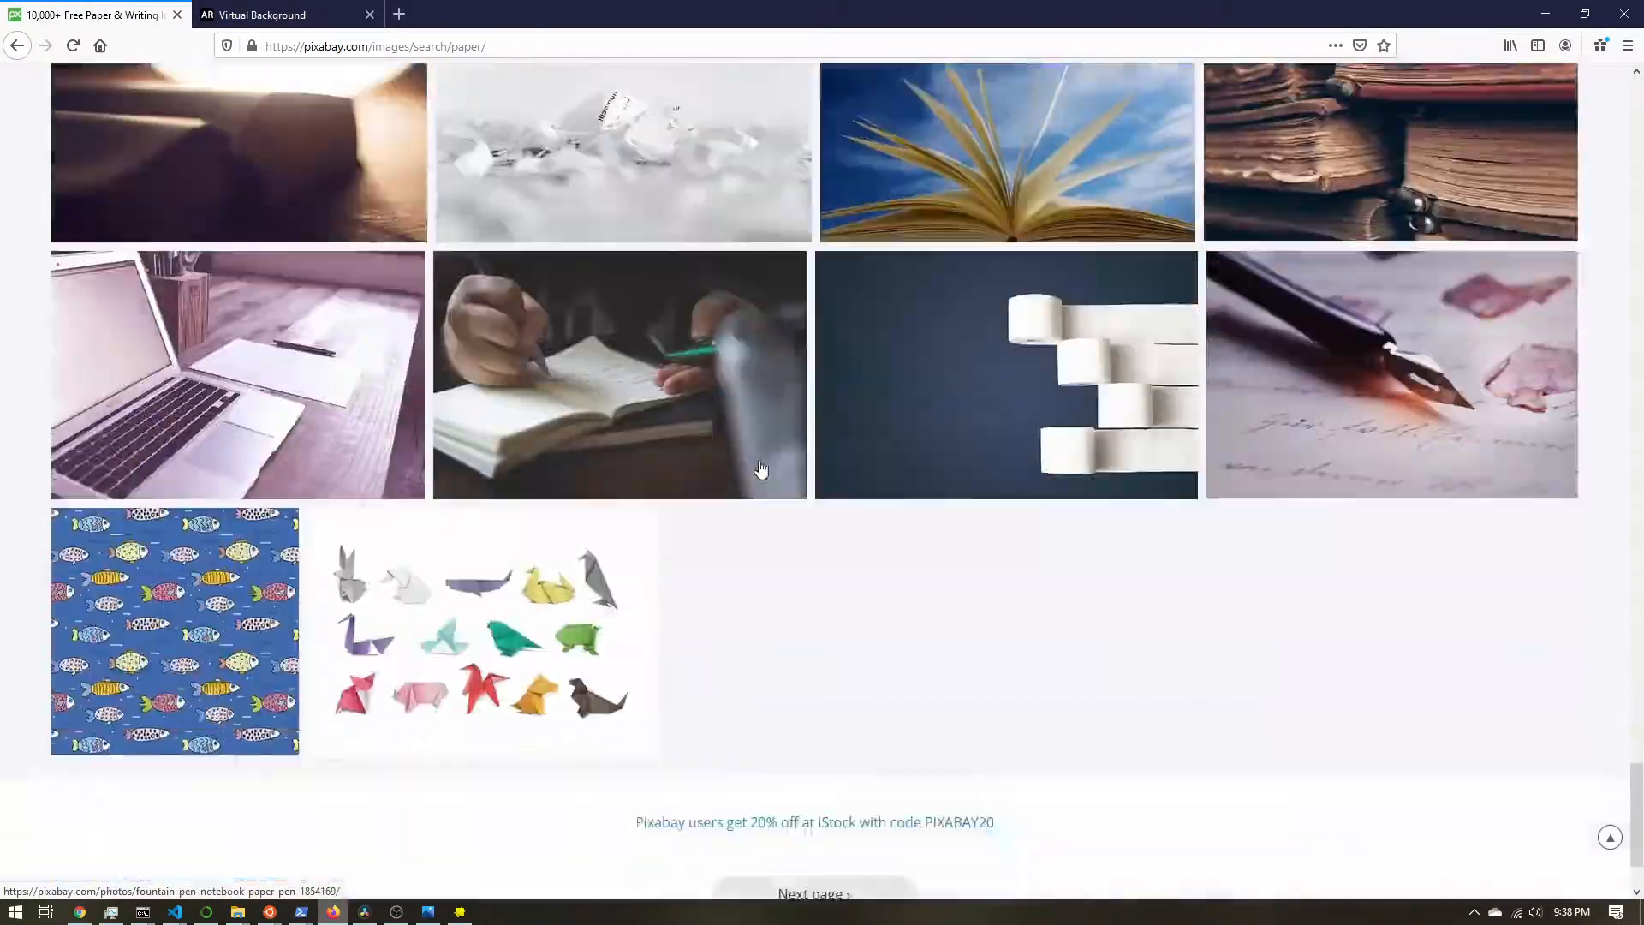
left_click(805, 761)
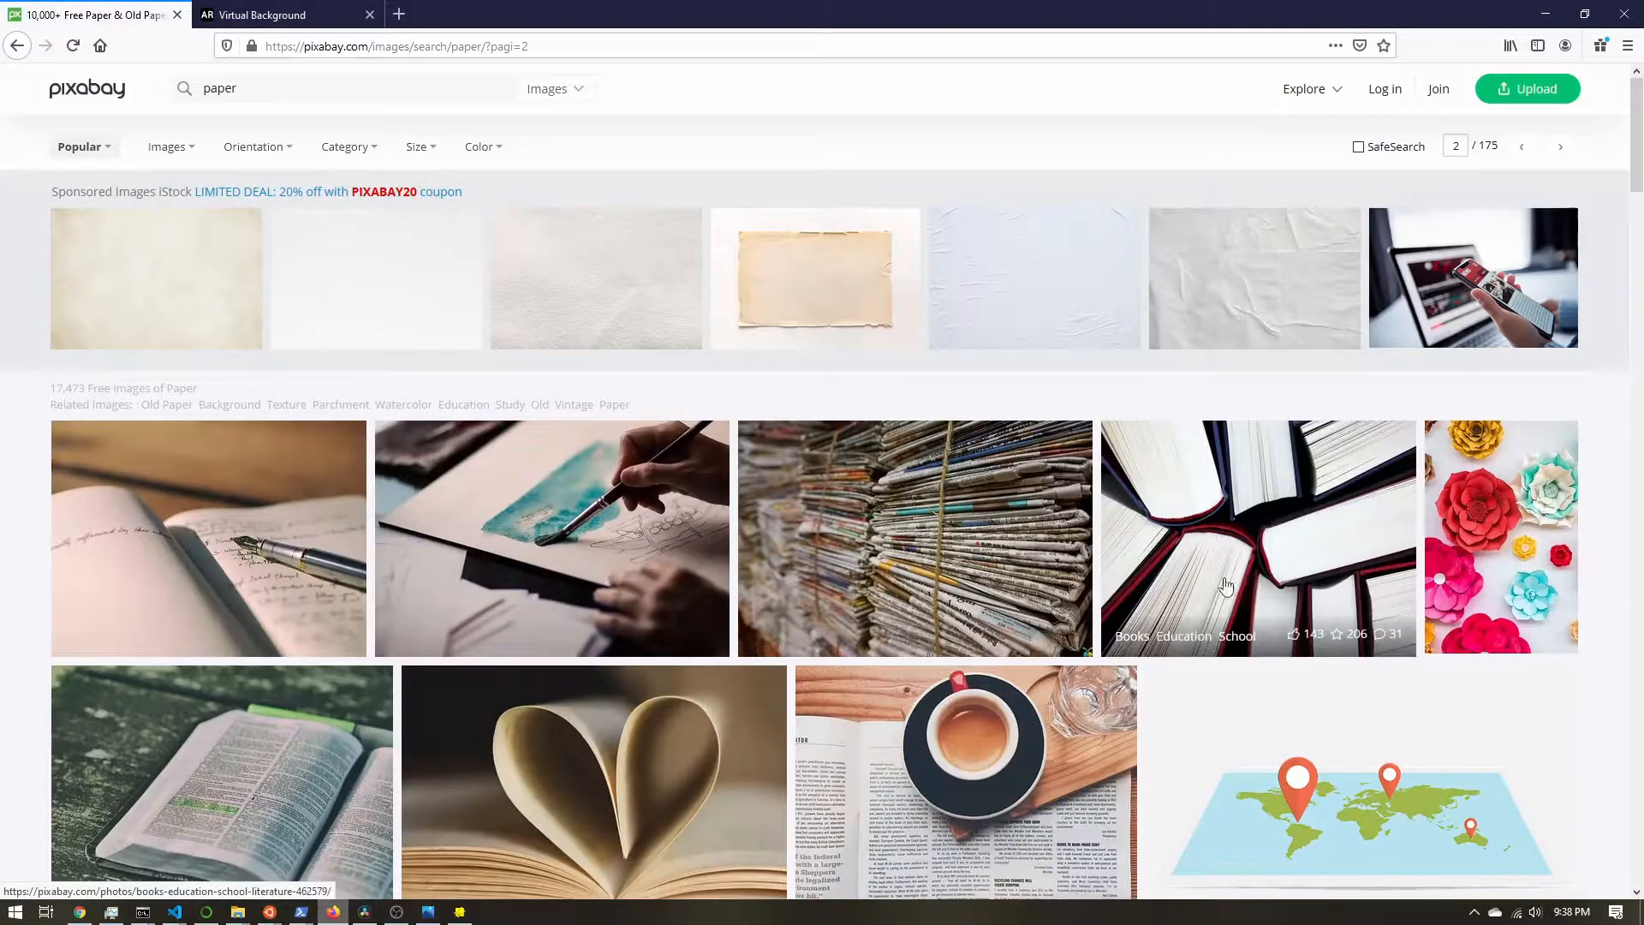
scroll(545, 619, "down", 8)
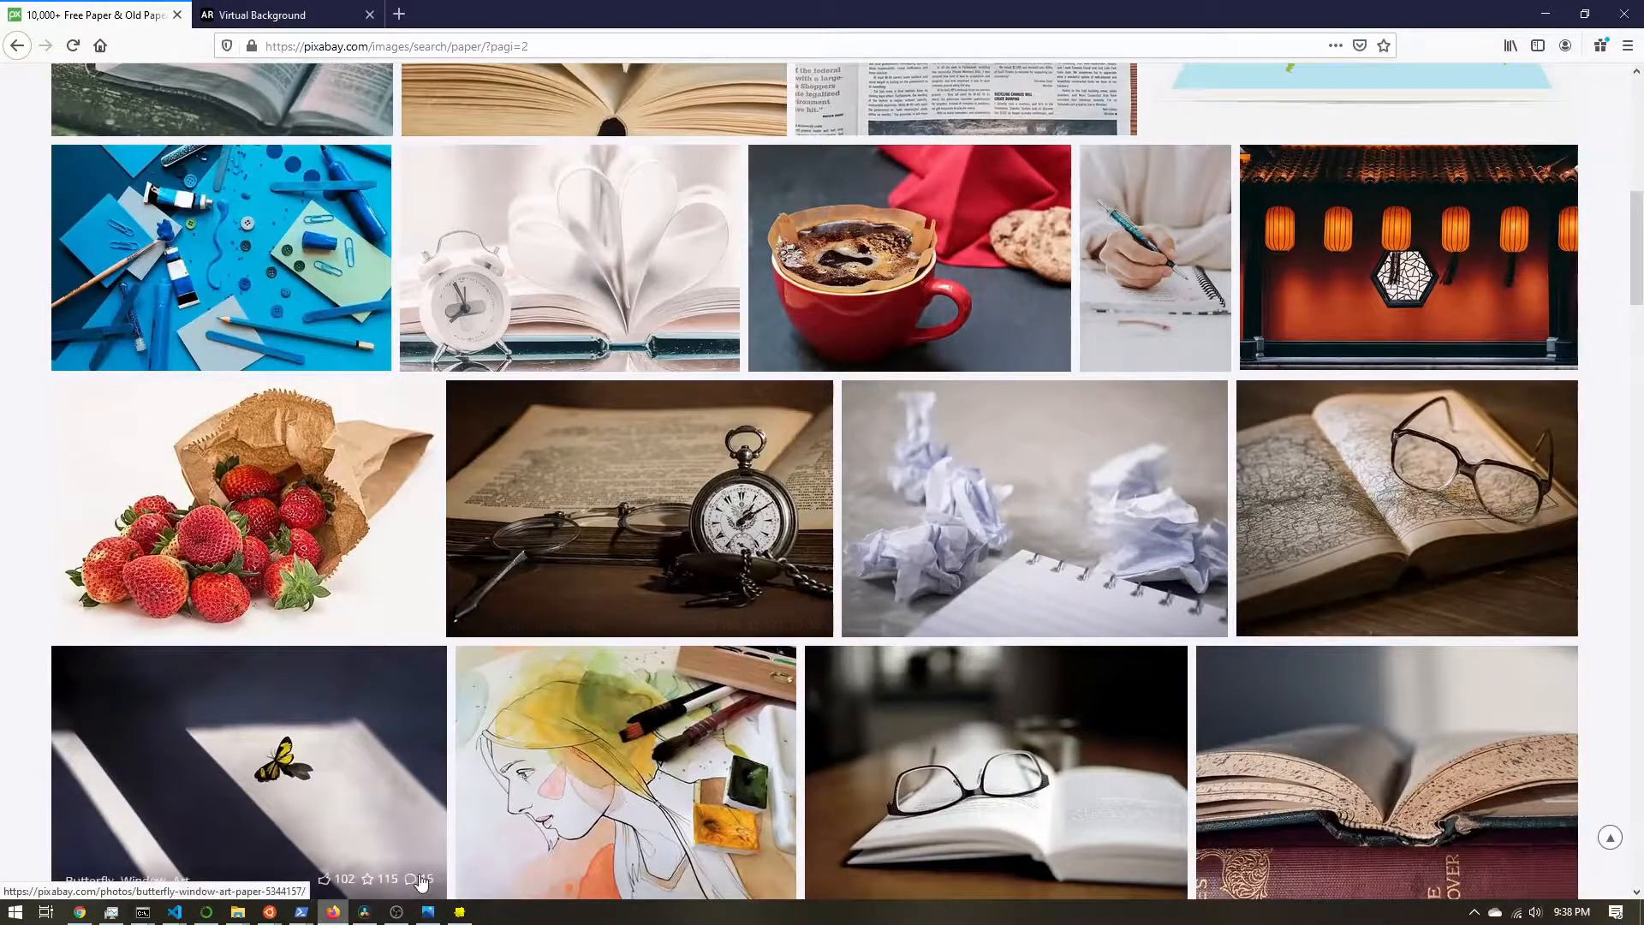
scroll(598, 717, "up", 8)
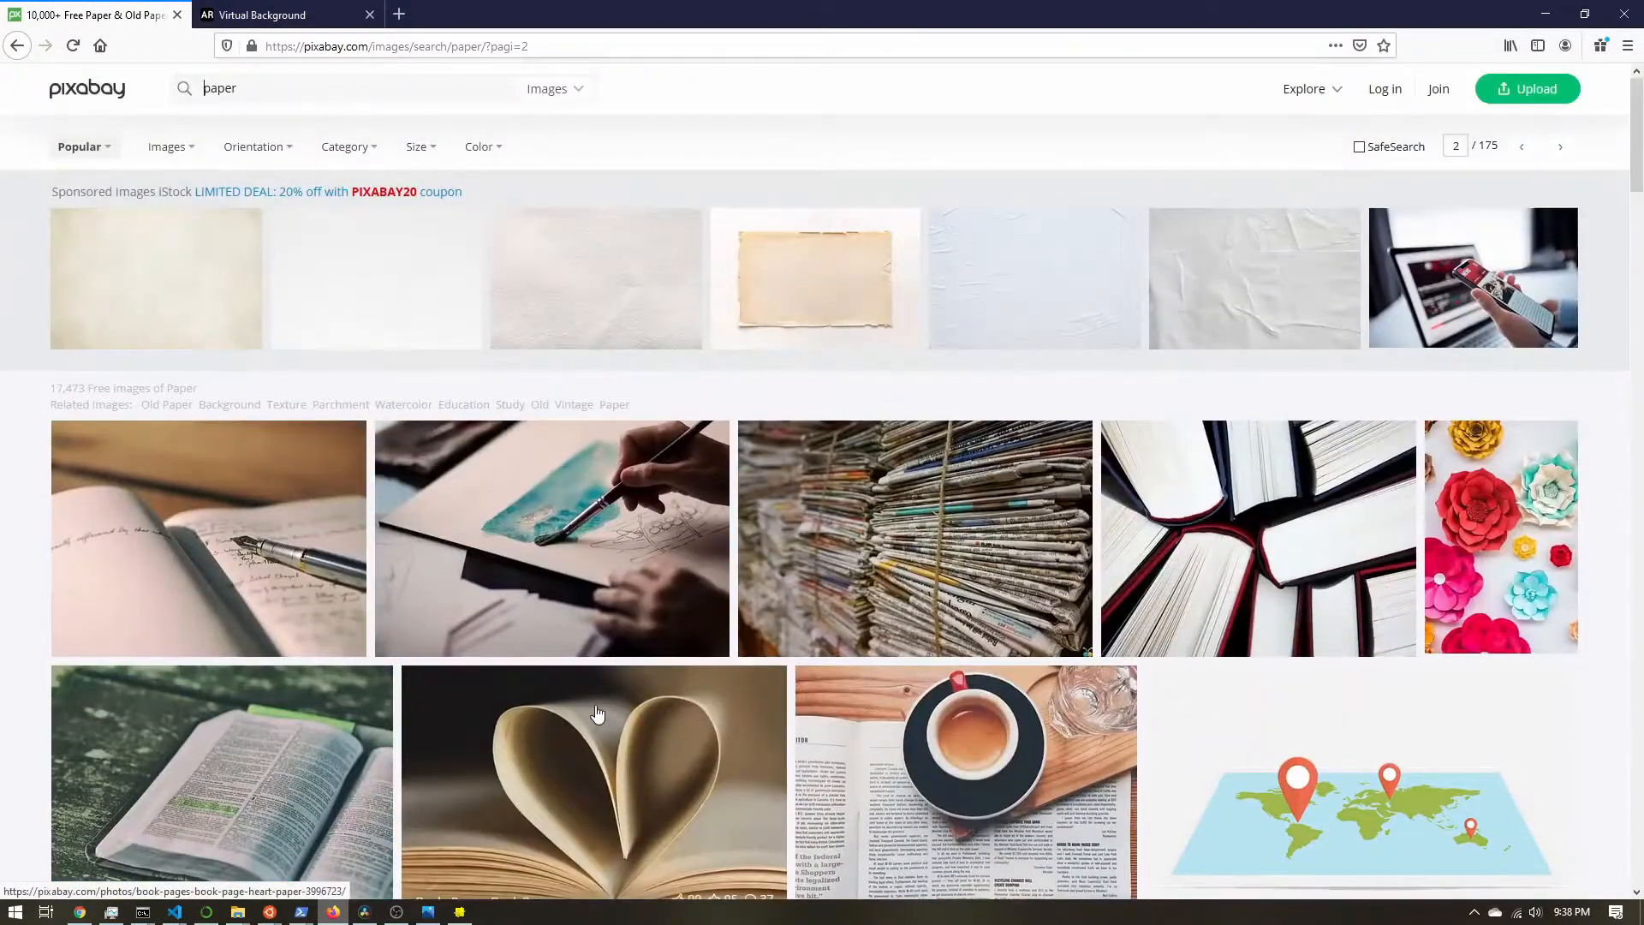
key("alt+Left")
scroll(588, 670, "up", 20)
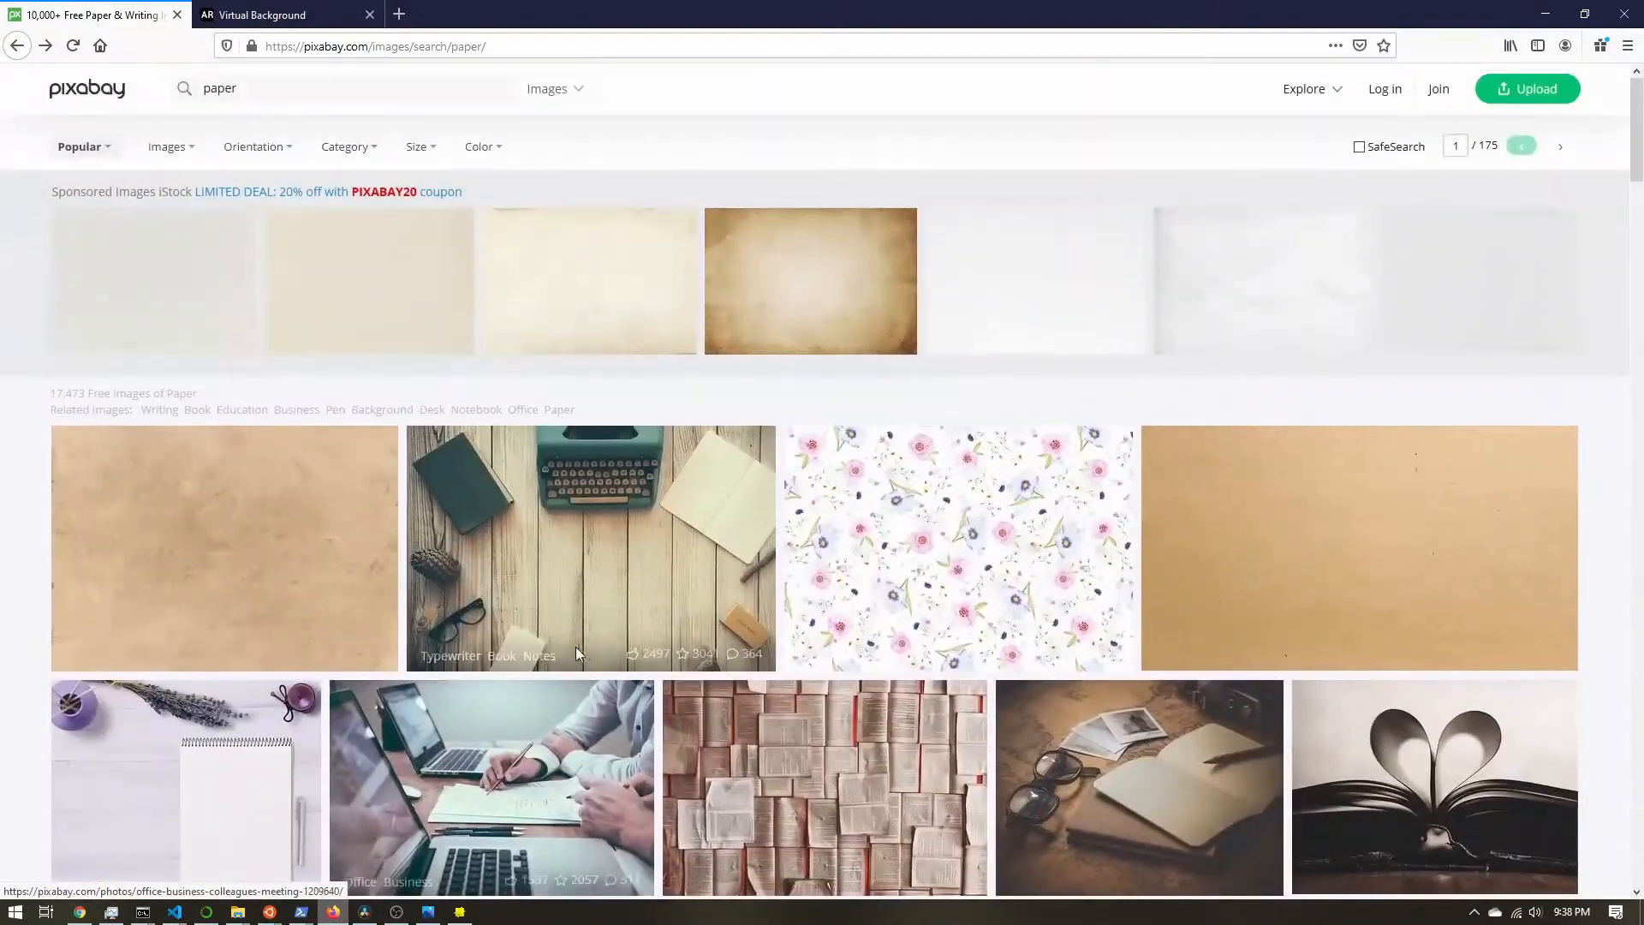
left_click(300, 538)
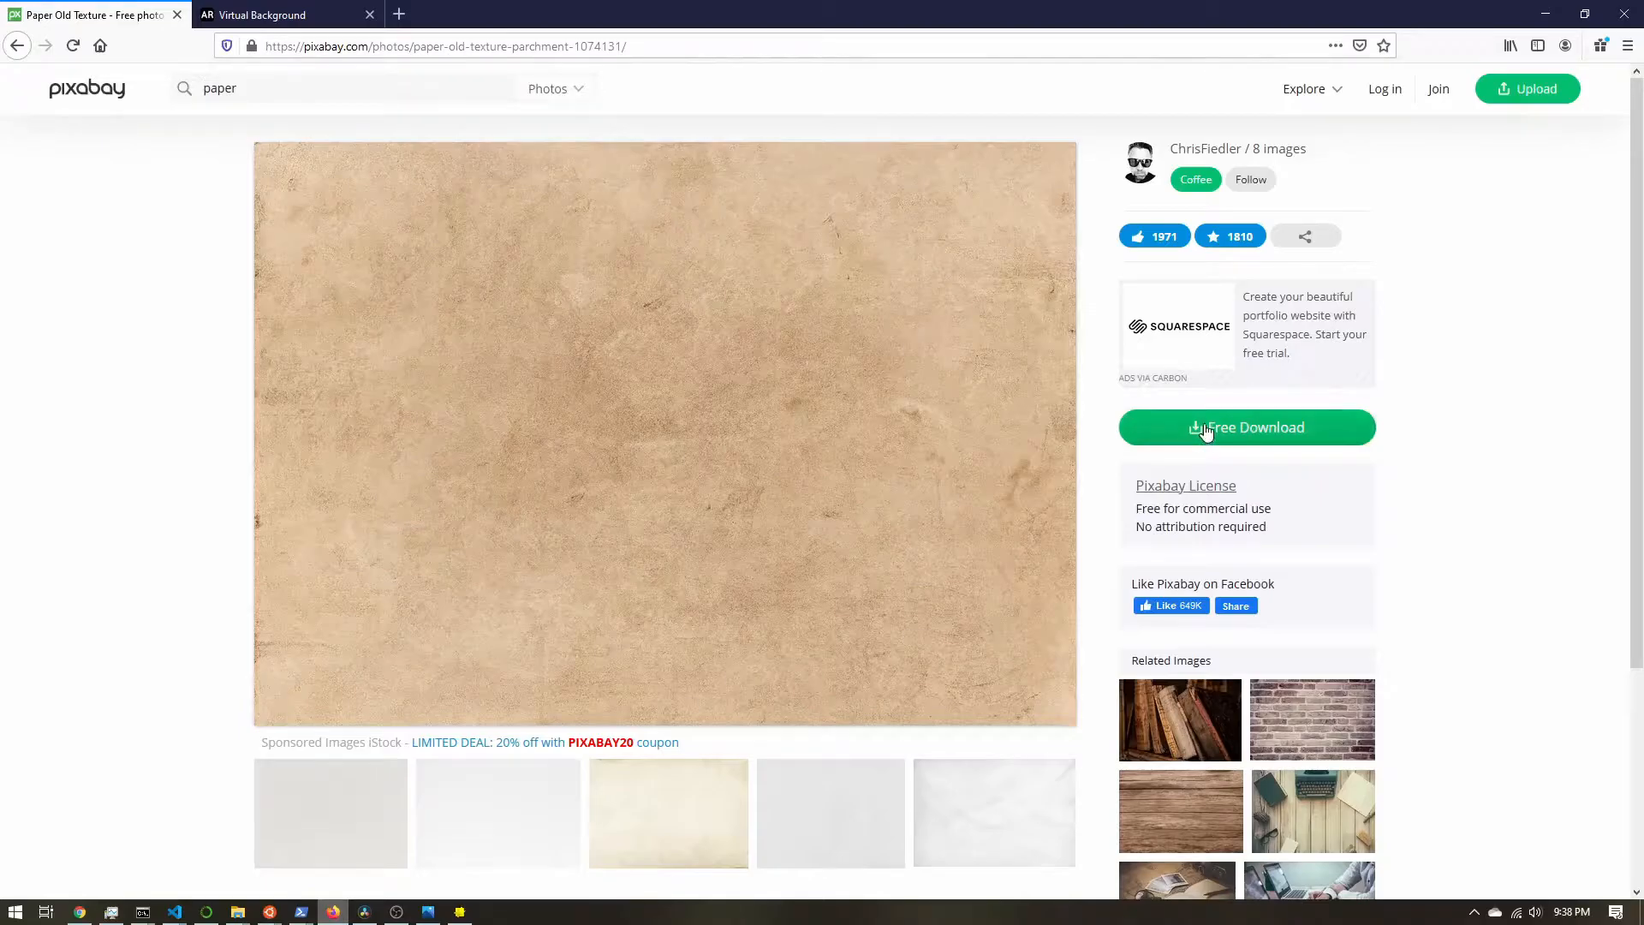
left_click(1206, 431)
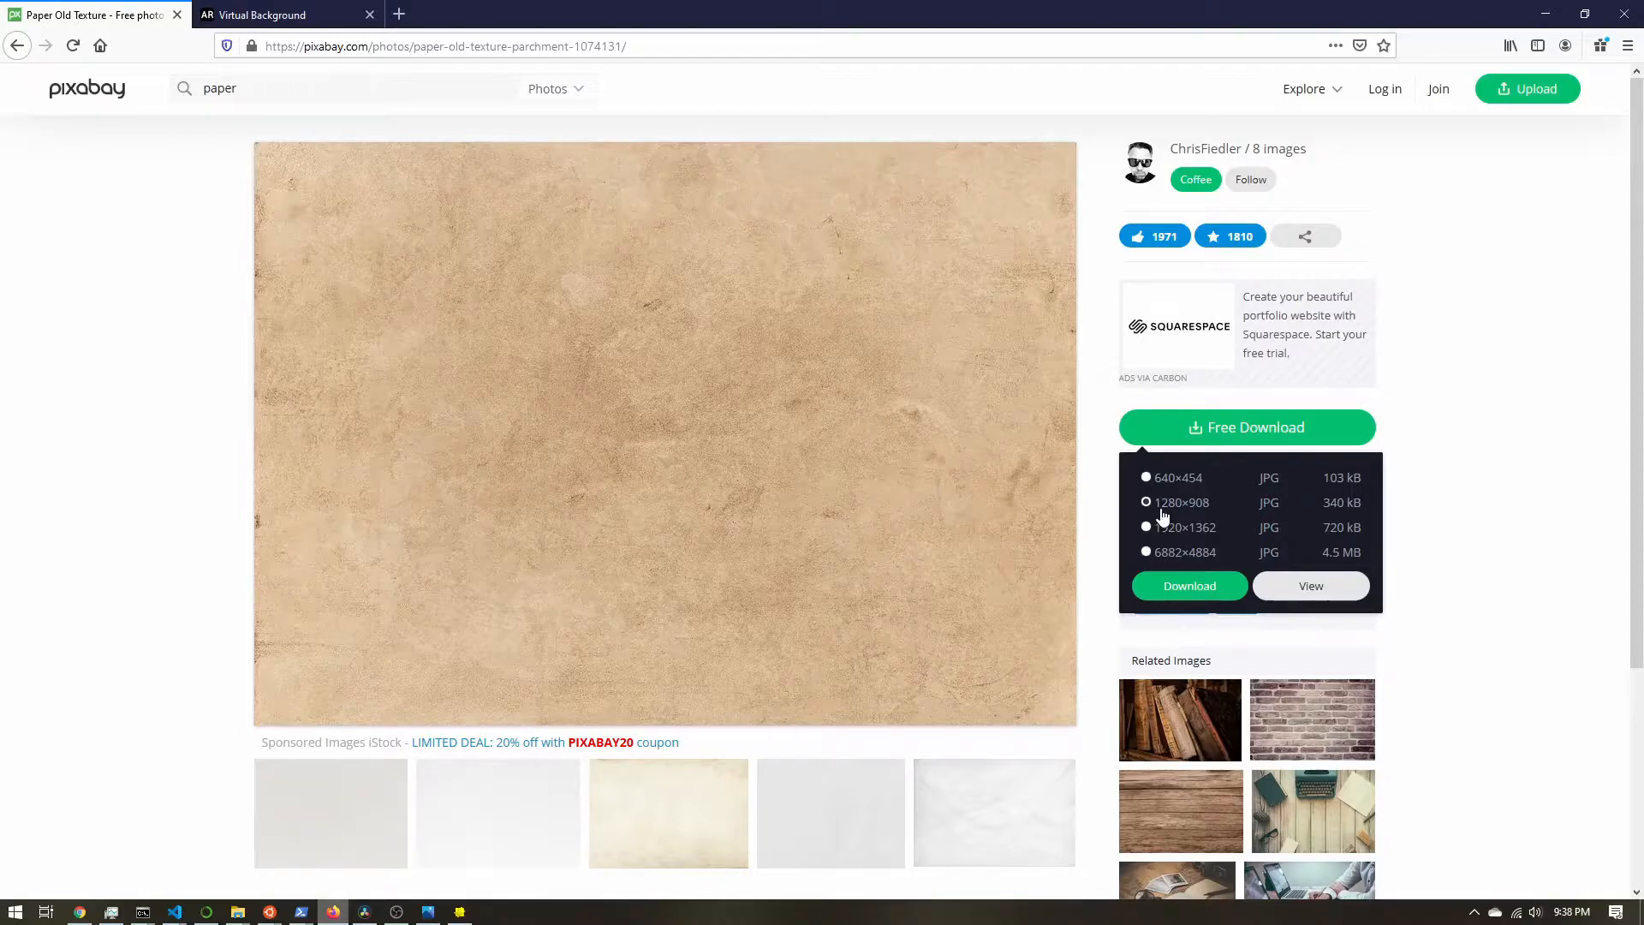
Switch to Lens Studio and assign paper-1468883_1280 as the texture of Screen Image 0
left_click(460, 911)
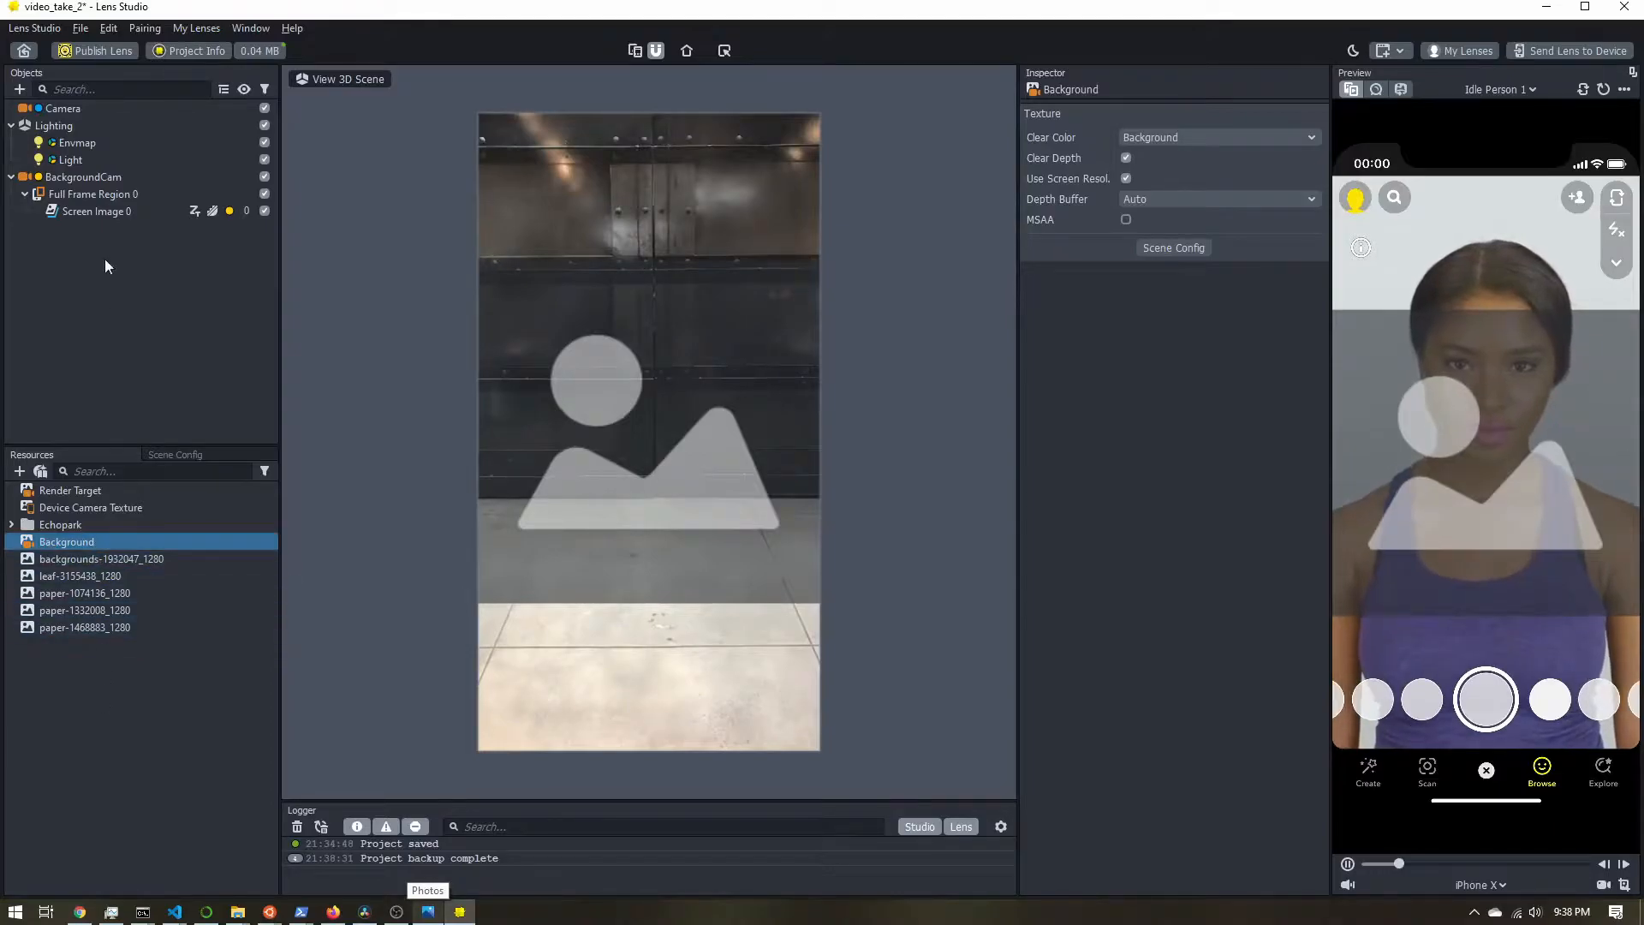
left_click(103, 216)
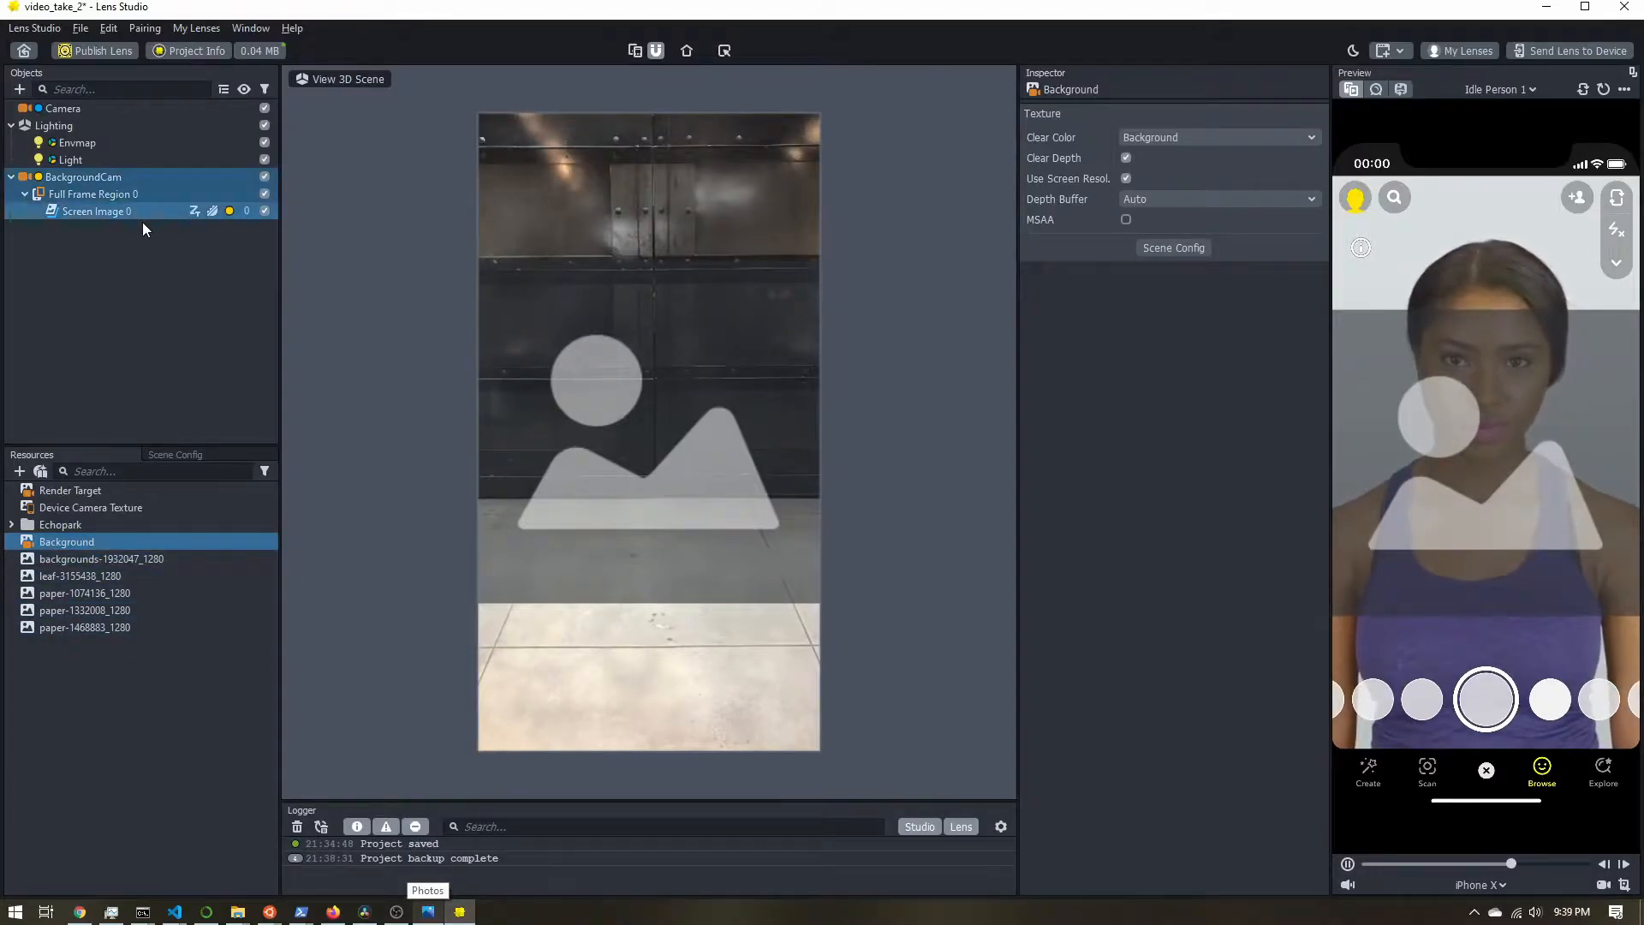
left_click(69, 194)
left_click(94, 210)
left_click_drag(49, 633, 1164, 428)
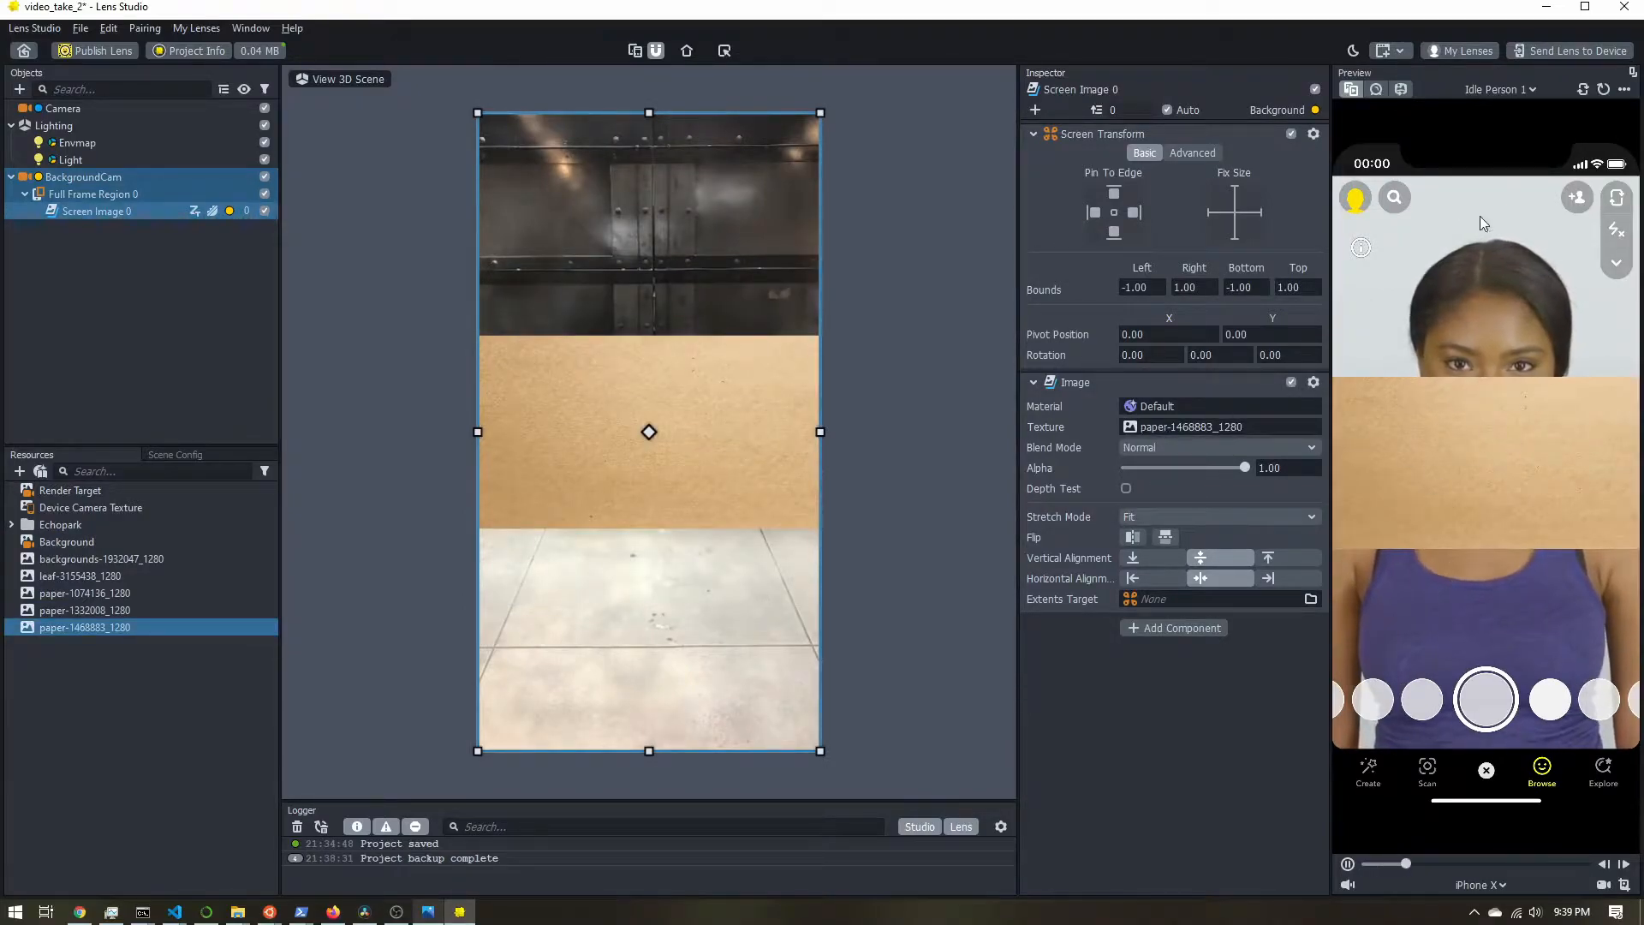
Set the stretch mode of Screen Image 0 to Fill
left_click(1149, 519)
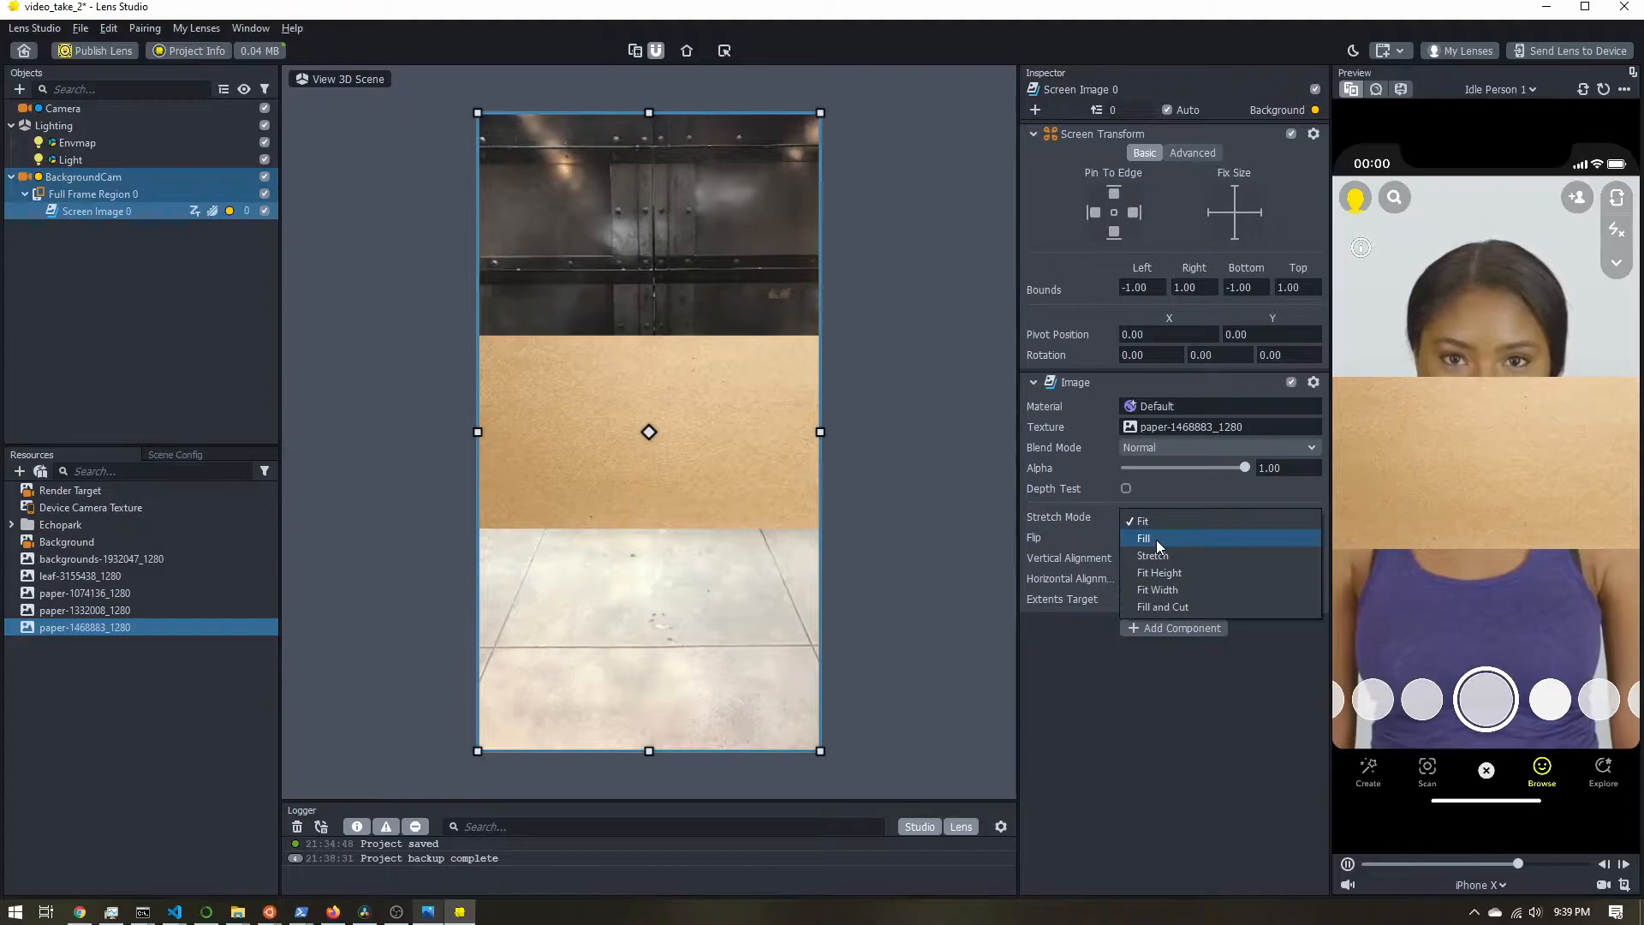
left_click(1156, 539)
scroll(617, 475, "down", 2)
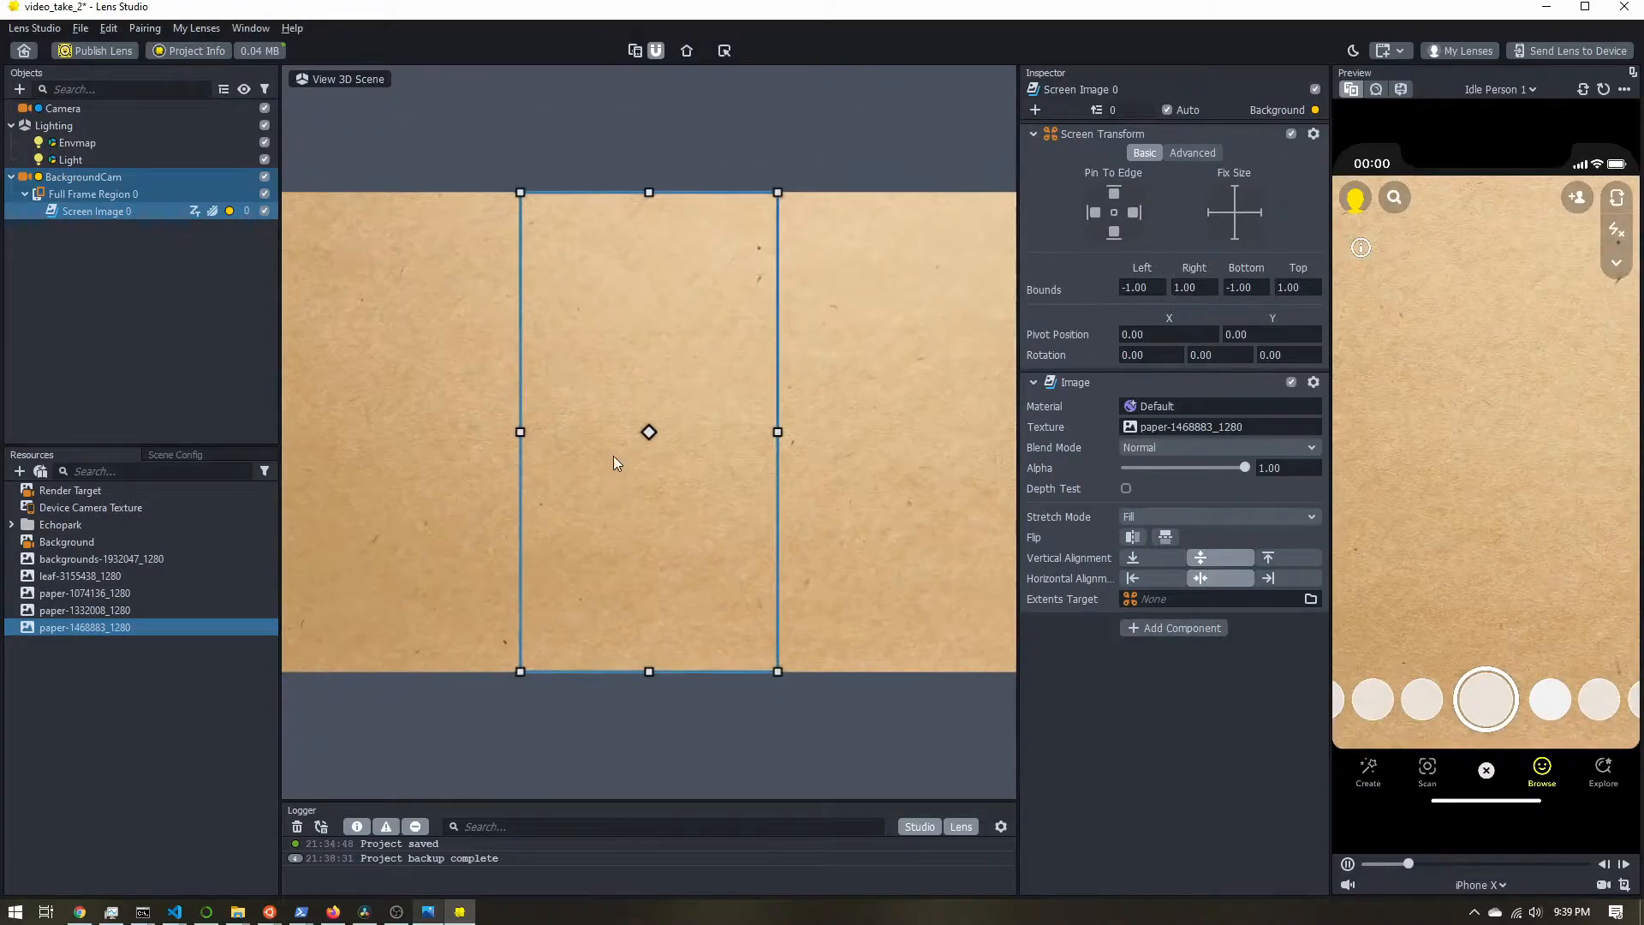
scroll(553, 268, "down", 2)
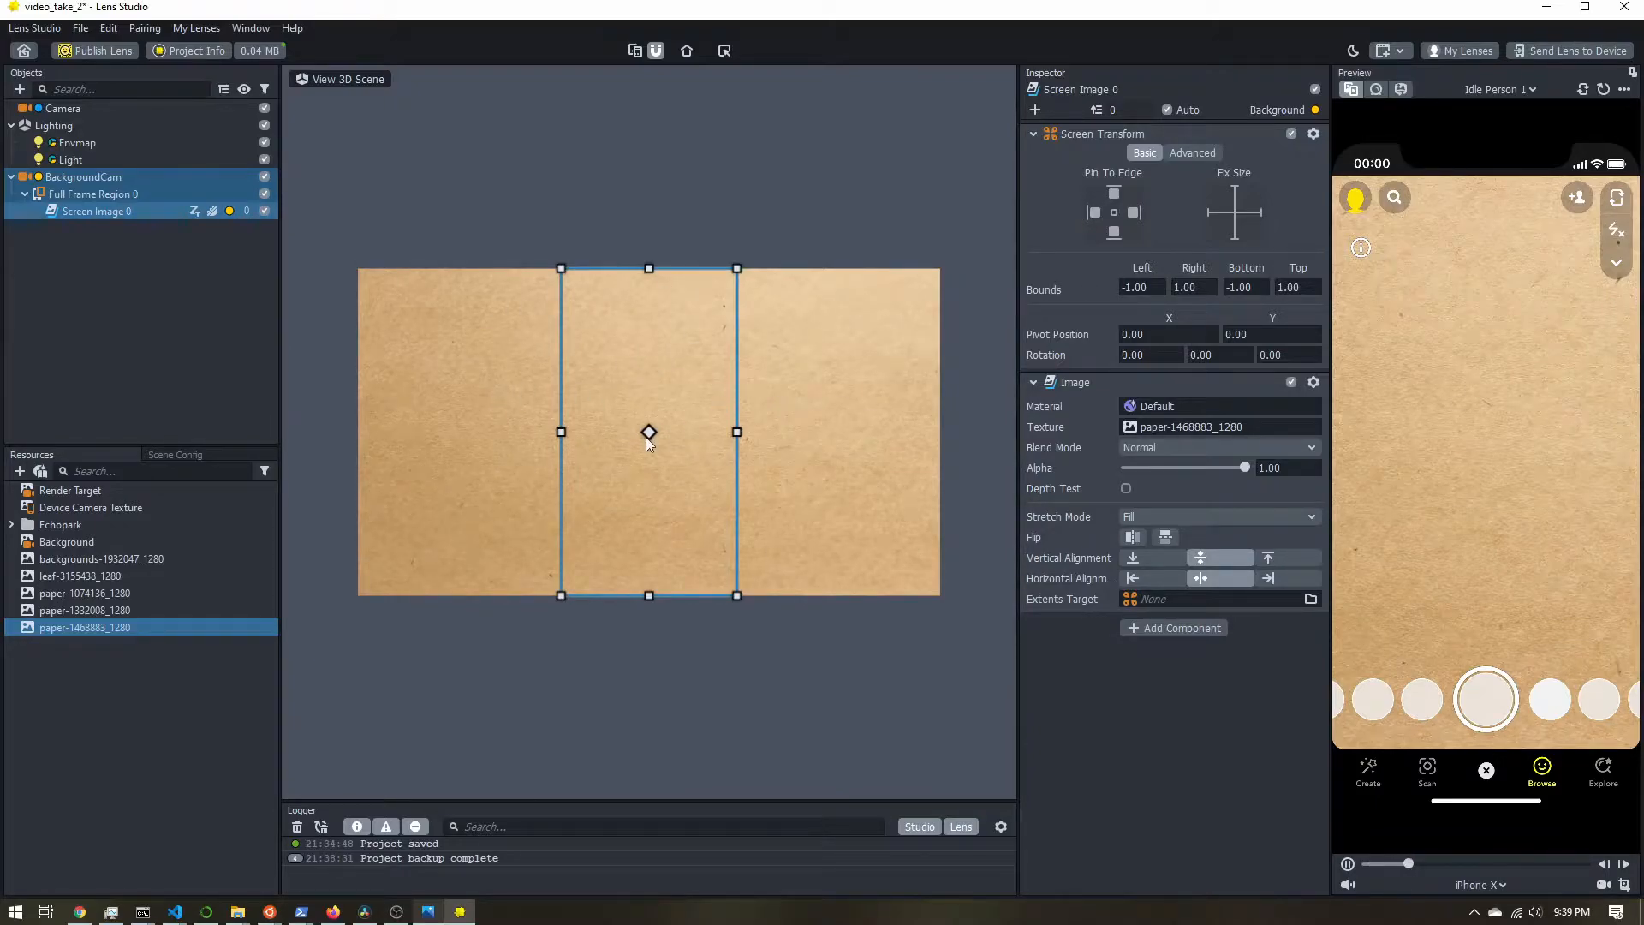
Check how the filled background fits a Horizontal preview device, and return the preview to iPhone X
left_click(1475, 886)
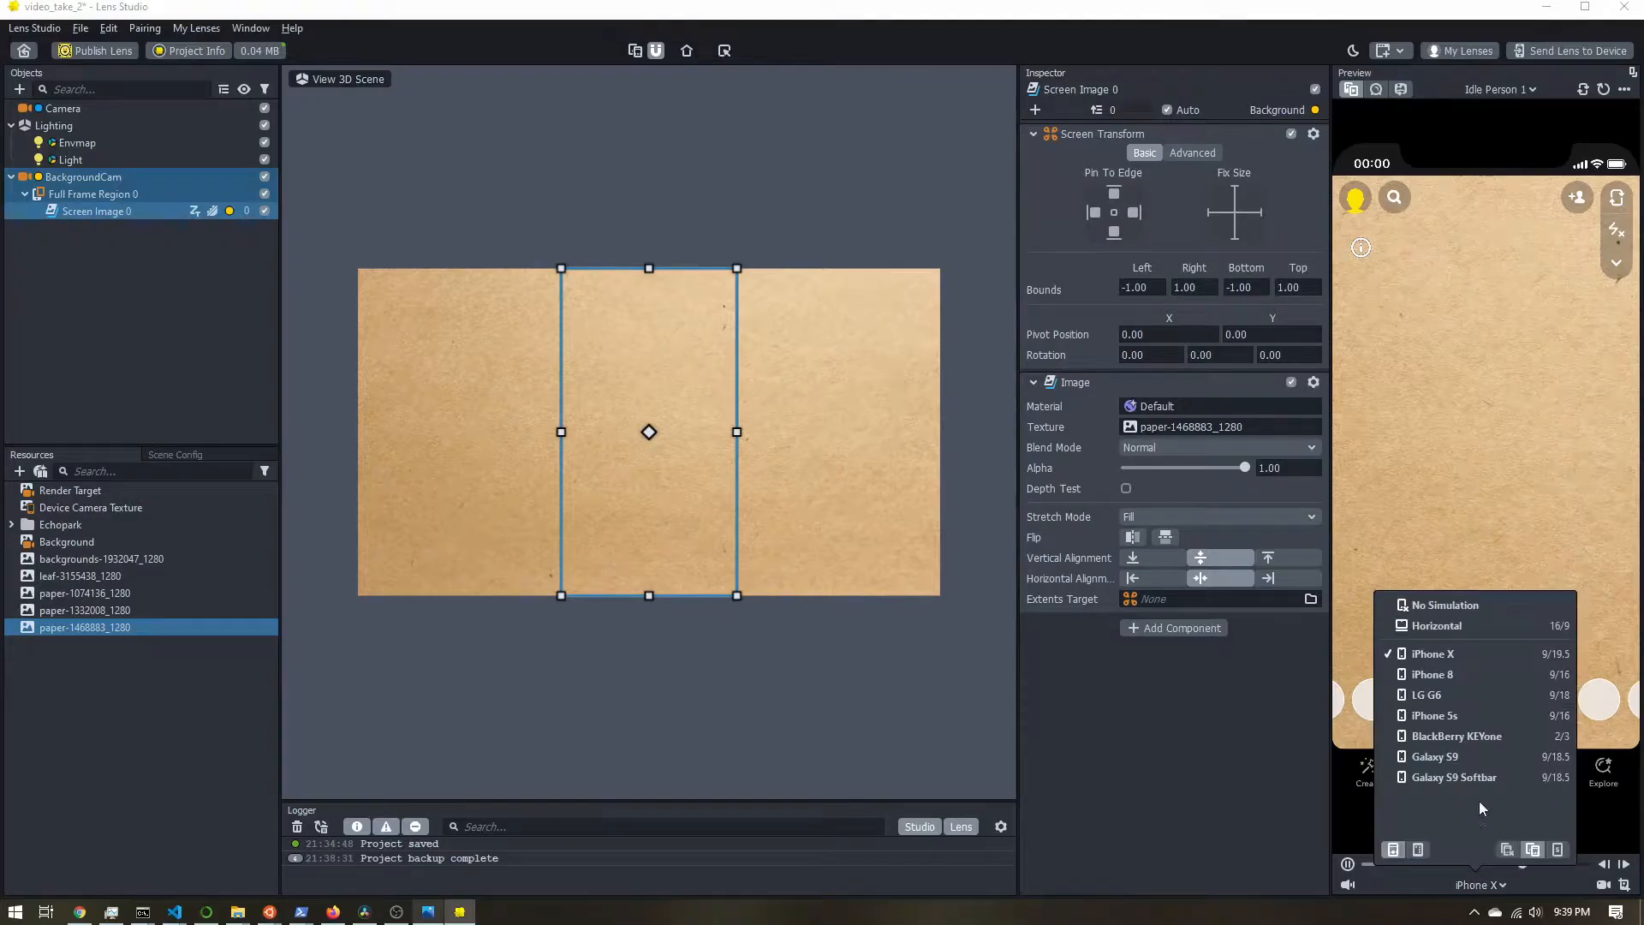
left_click(1458, 629)
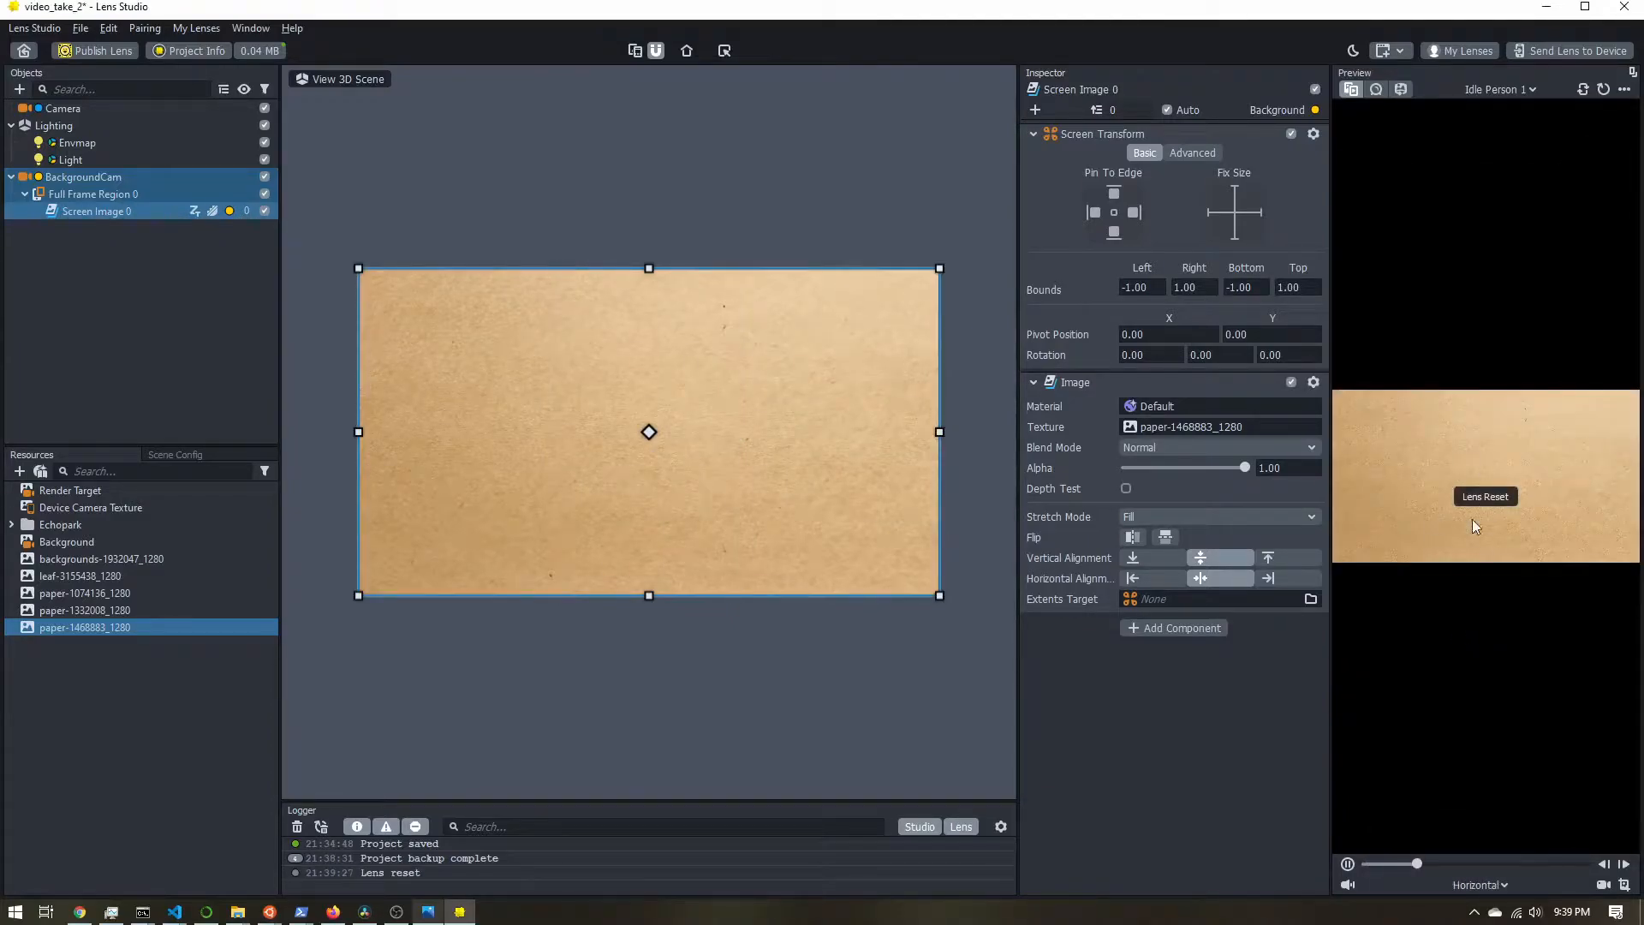
left_click(1482, 886)
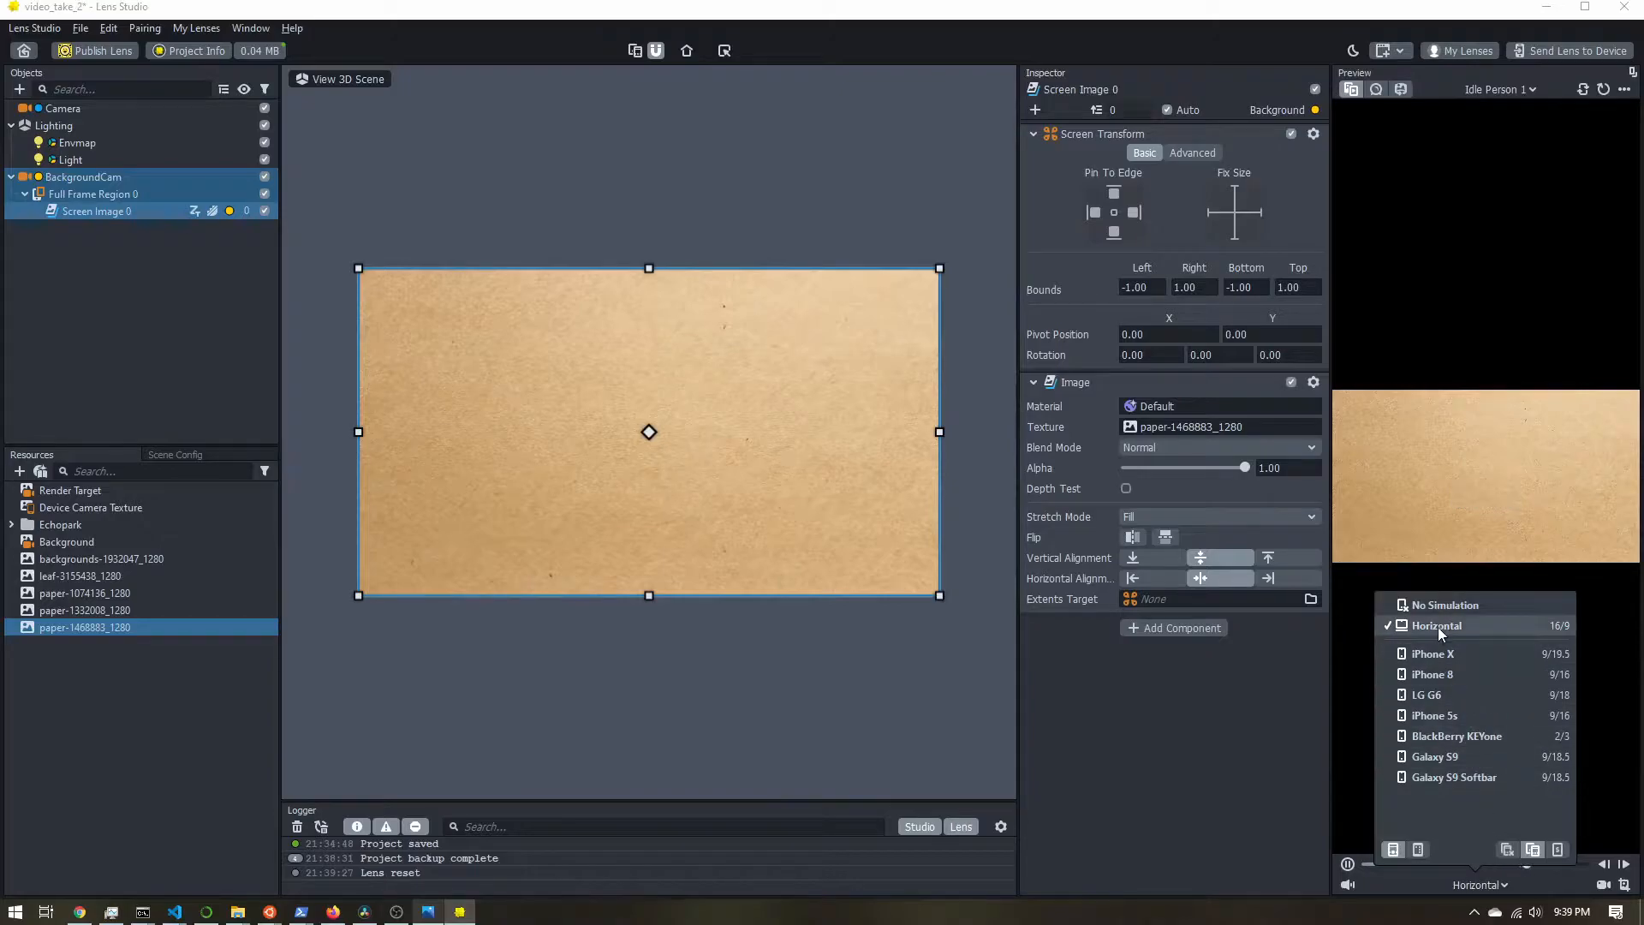
left_click(1439, 650)
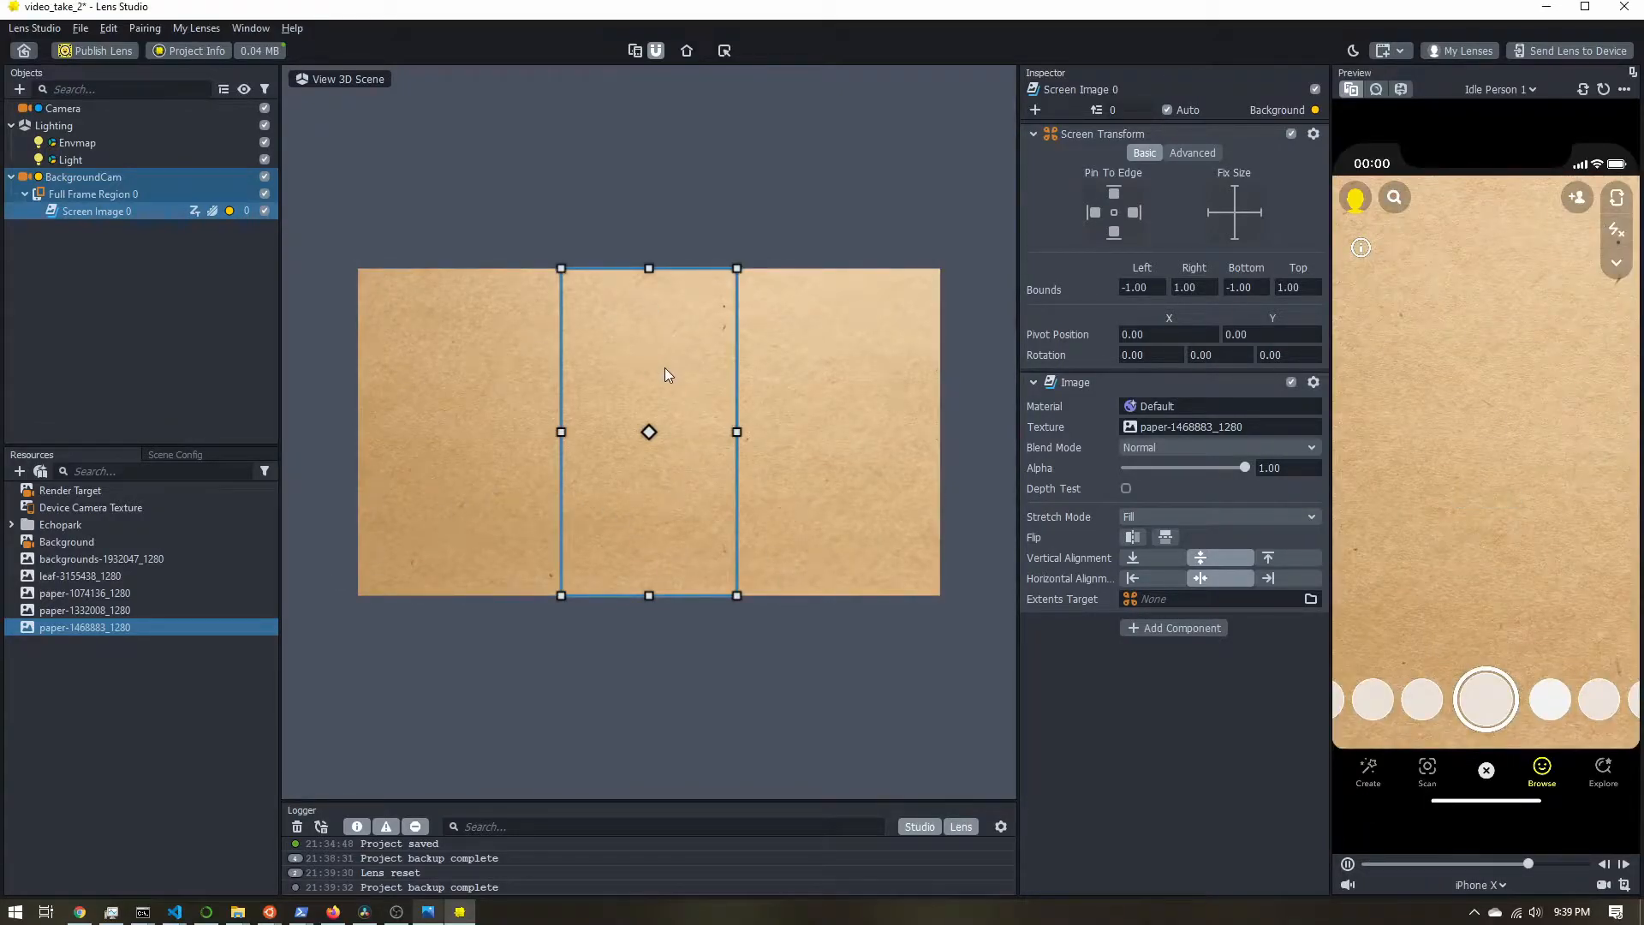
left_click(93, 610, "ctrl")
scroll(572, 480, "up", 4)
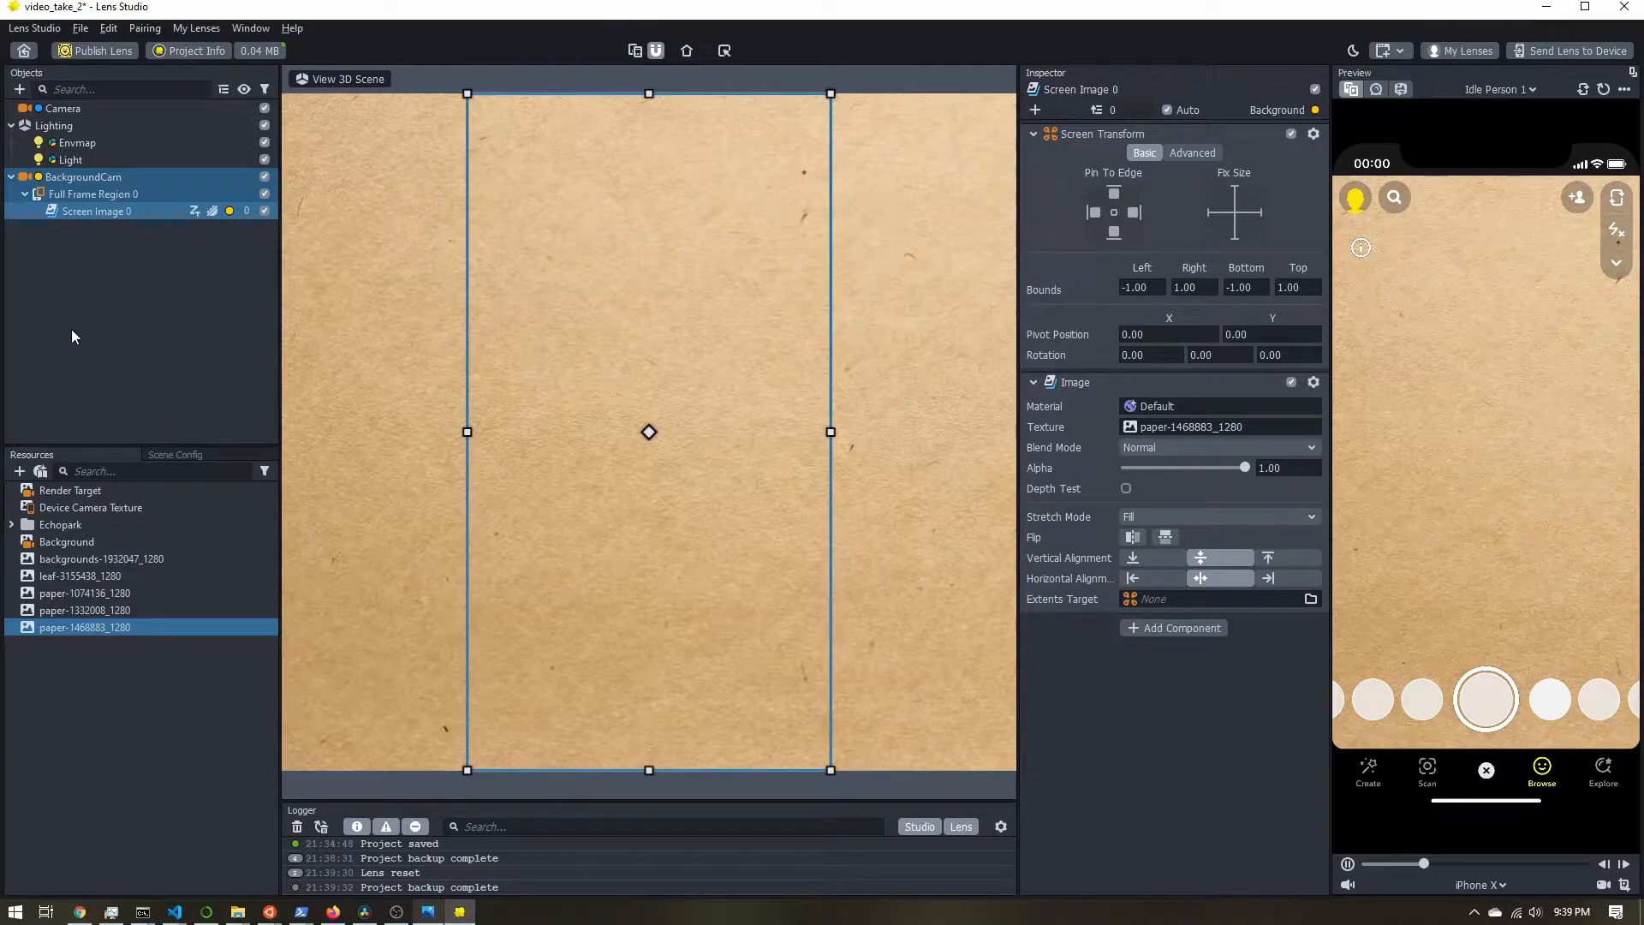
Add a new script to the project resources and open it in the built-in Script Editor
left_click(20, 471)
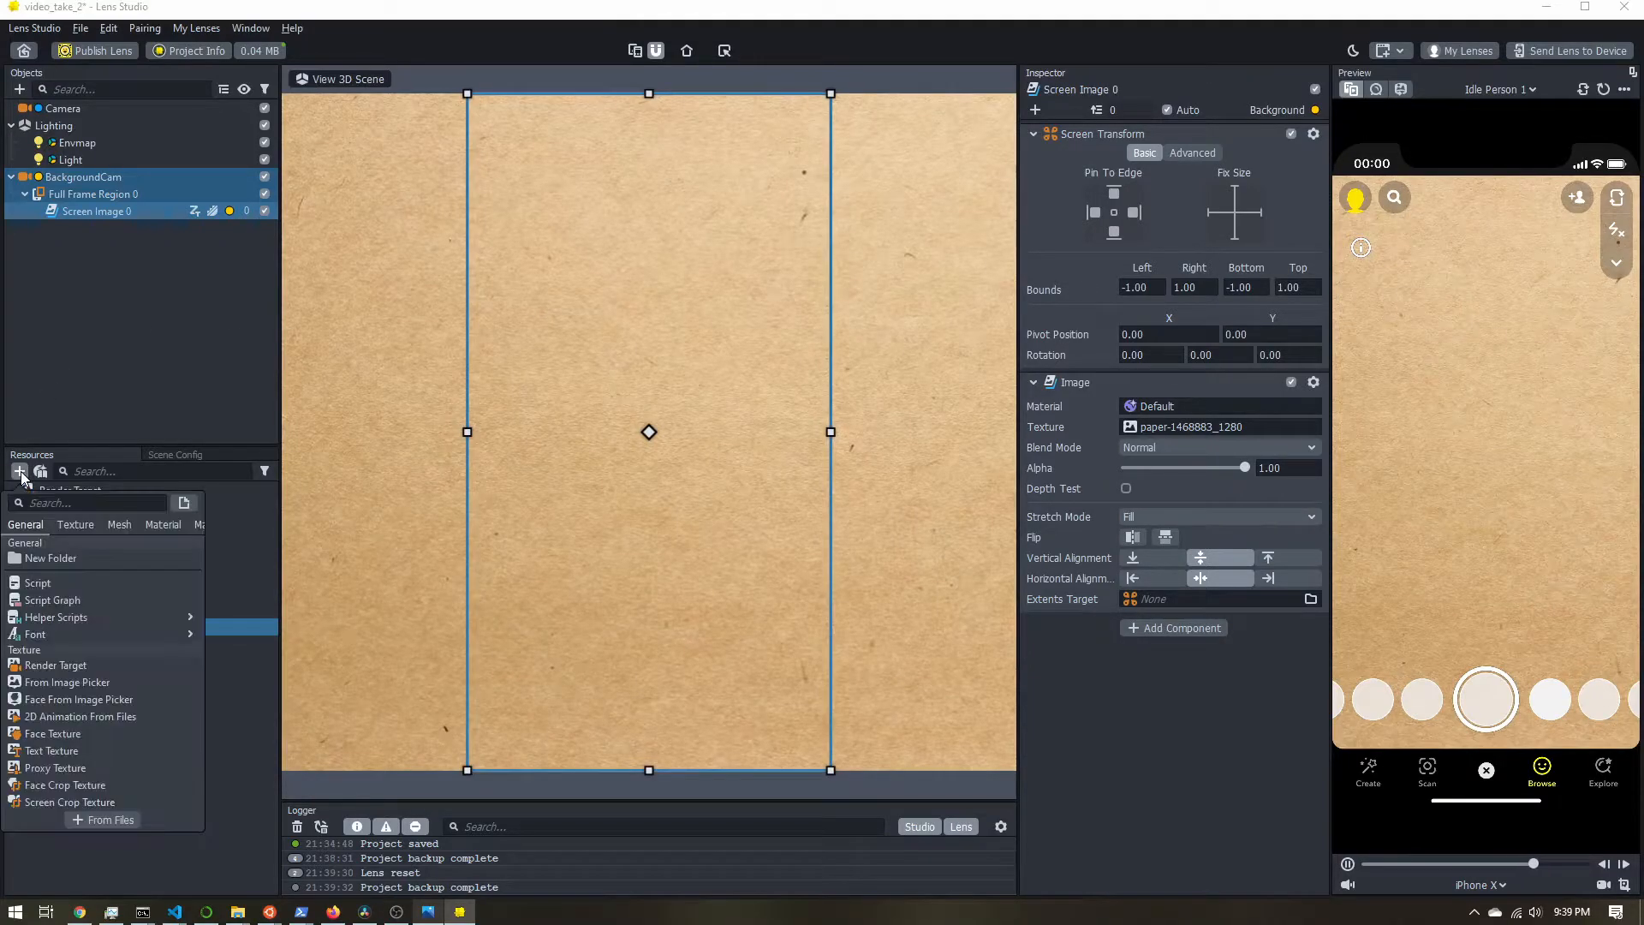
left_click(57, 583)
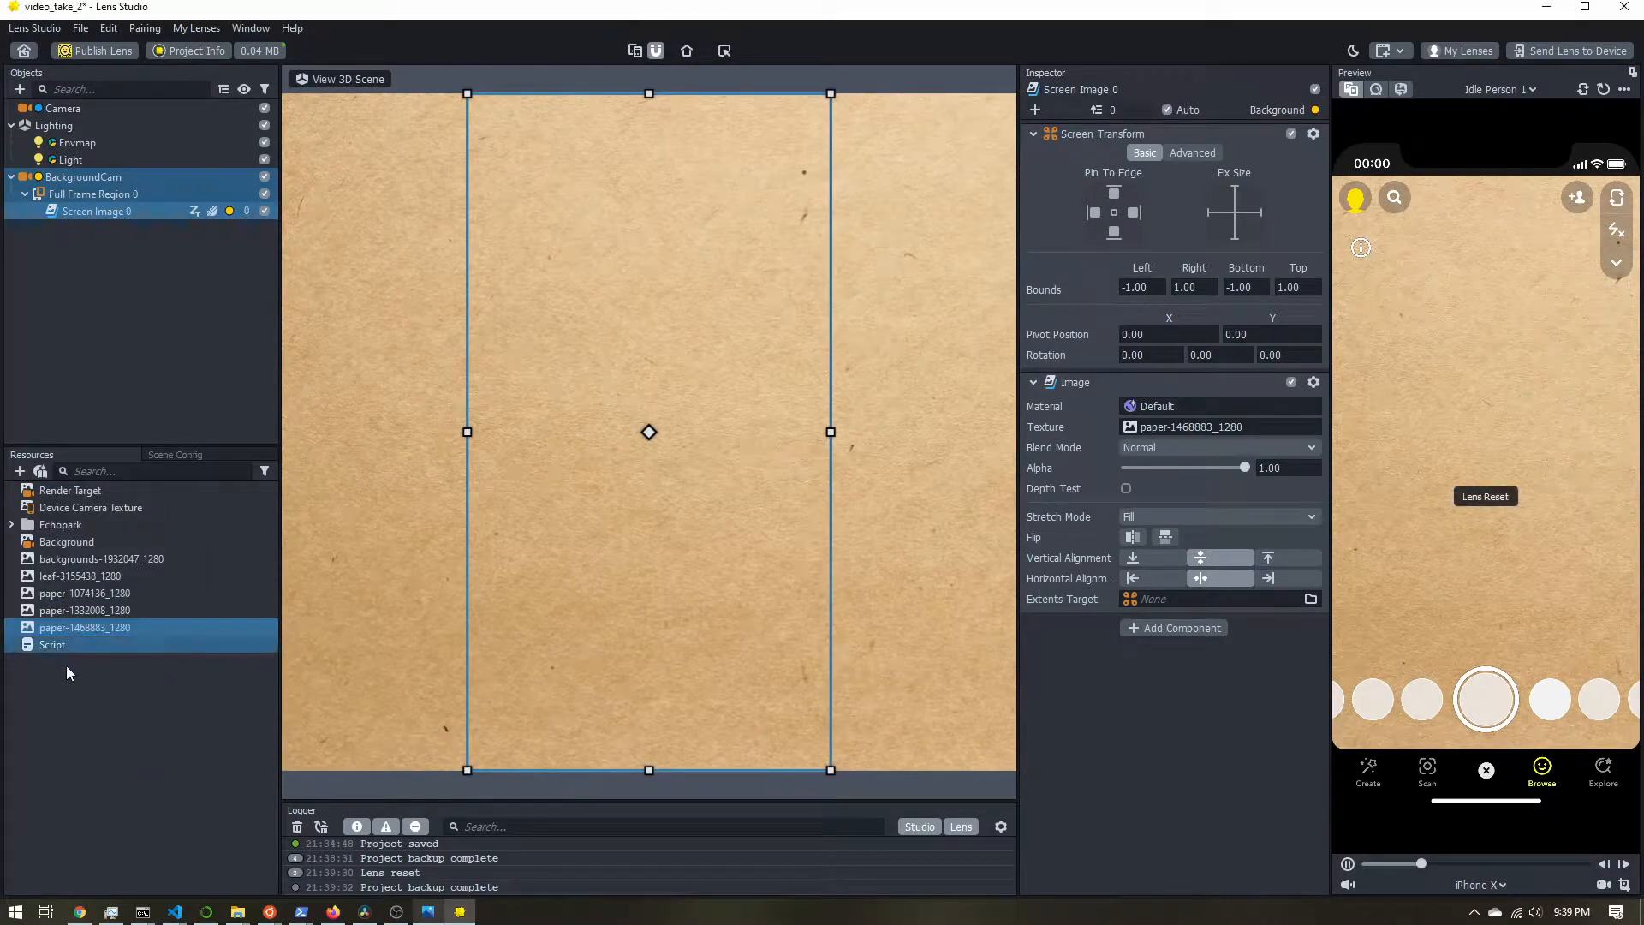
left_click(65, 643)
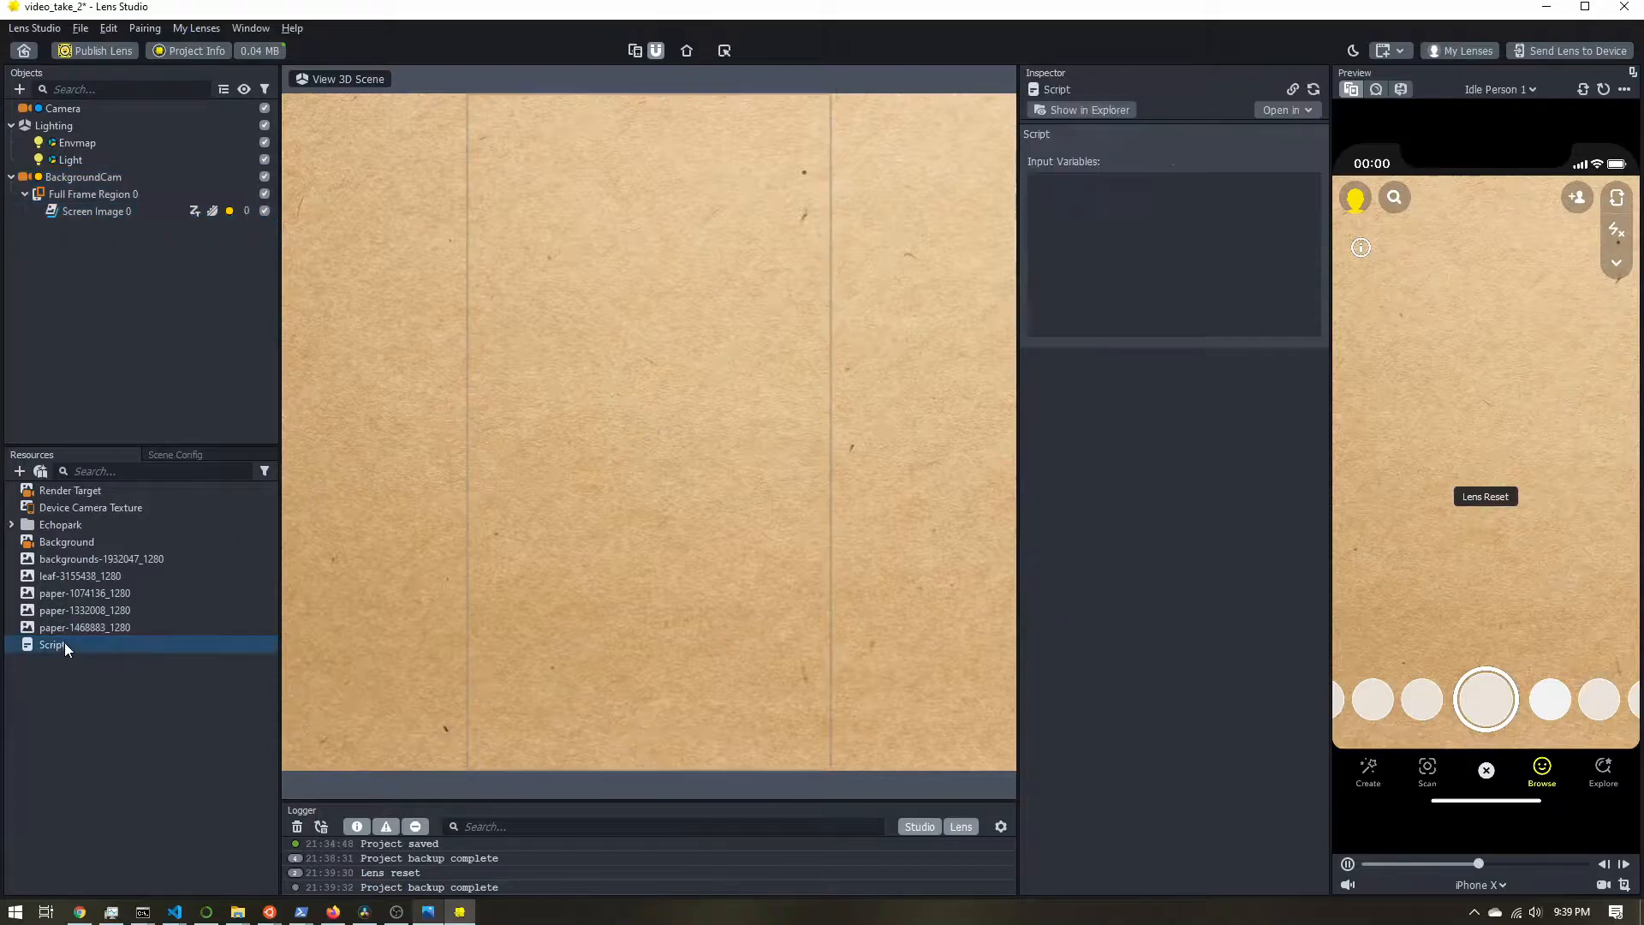
left_click(1278, 111)
left_click(1286, 146)
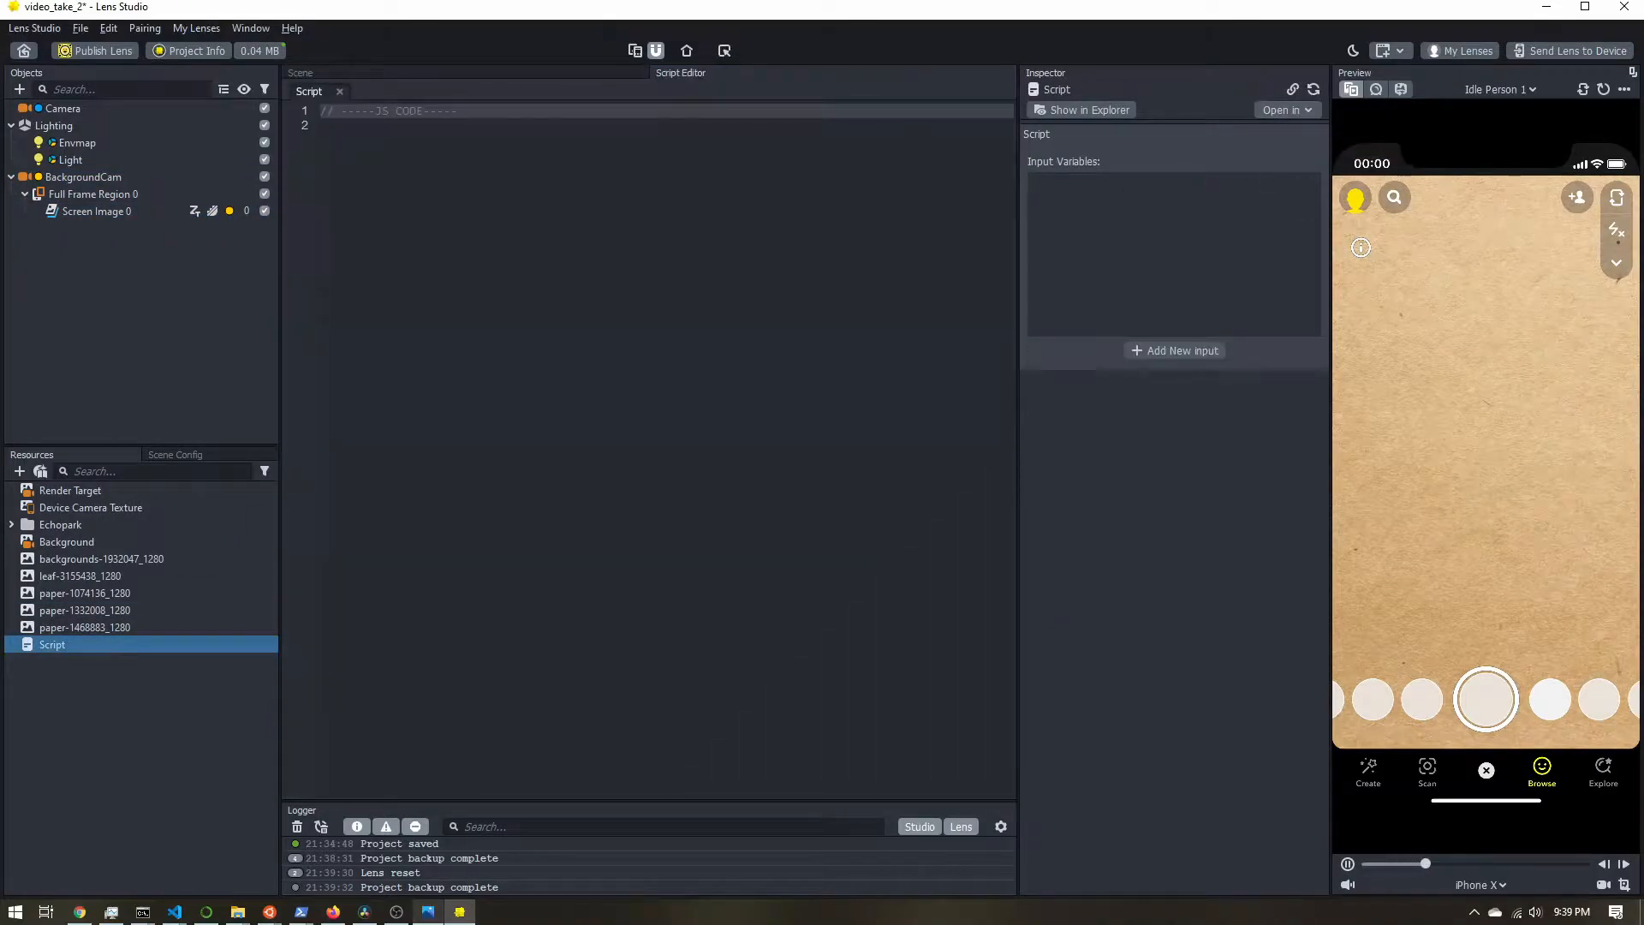
left_click(359, 137)
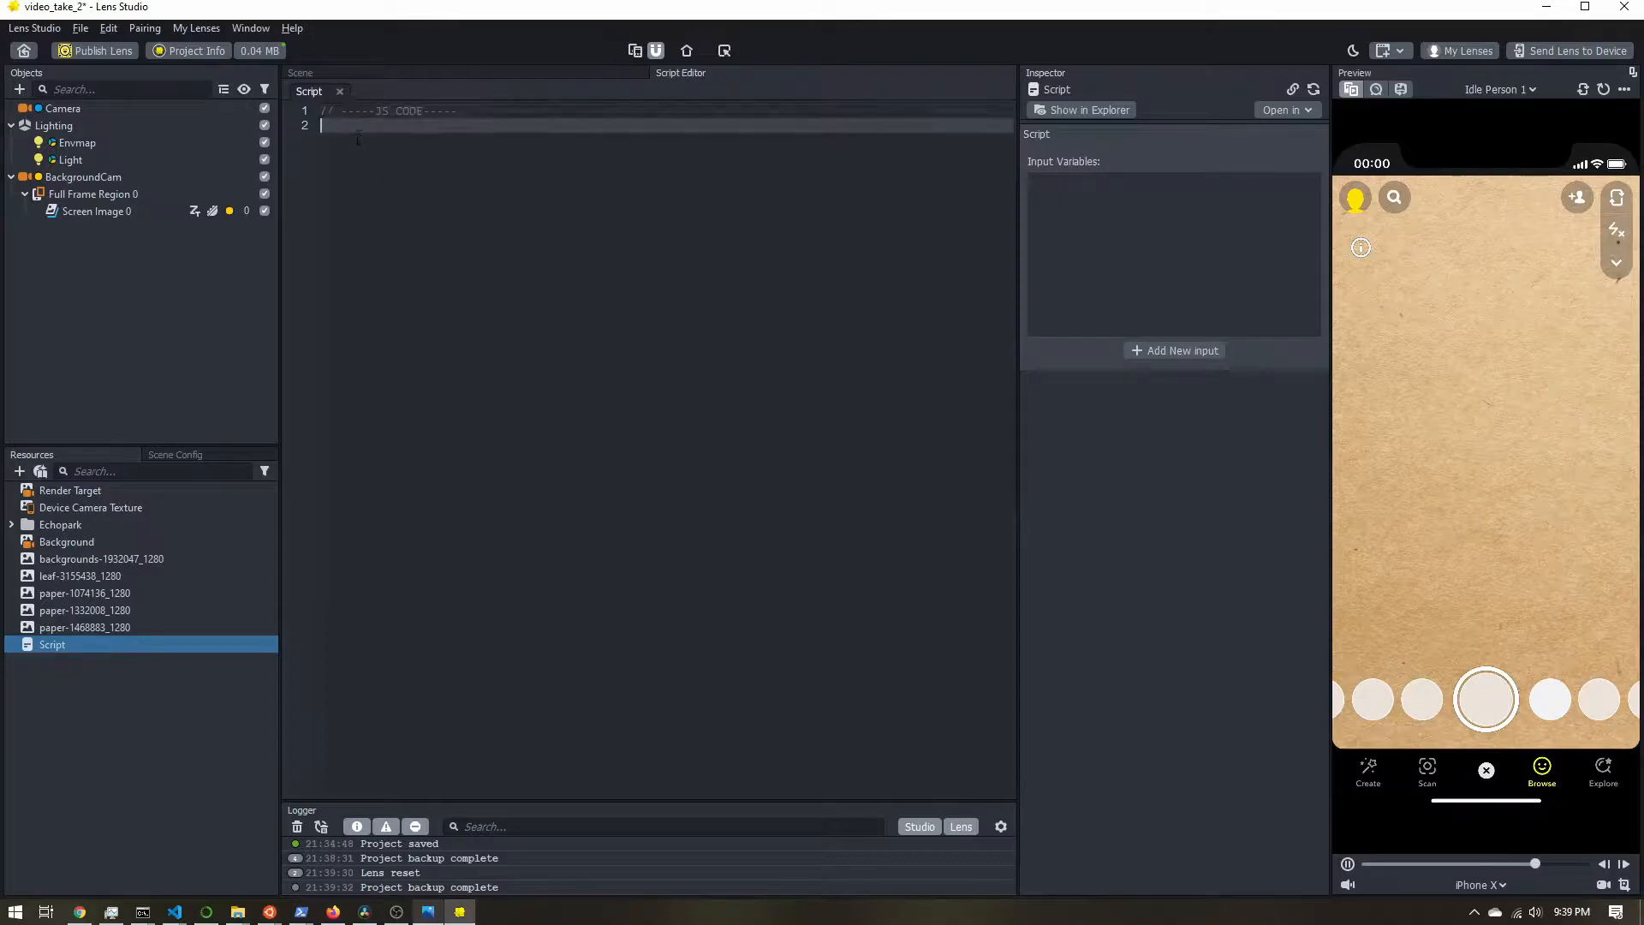
Switch to Firefox and copy the complete tap-to-cycle script from near the end of the AR Bootcamp Virtual Background tutorial
left_click(333, 912)
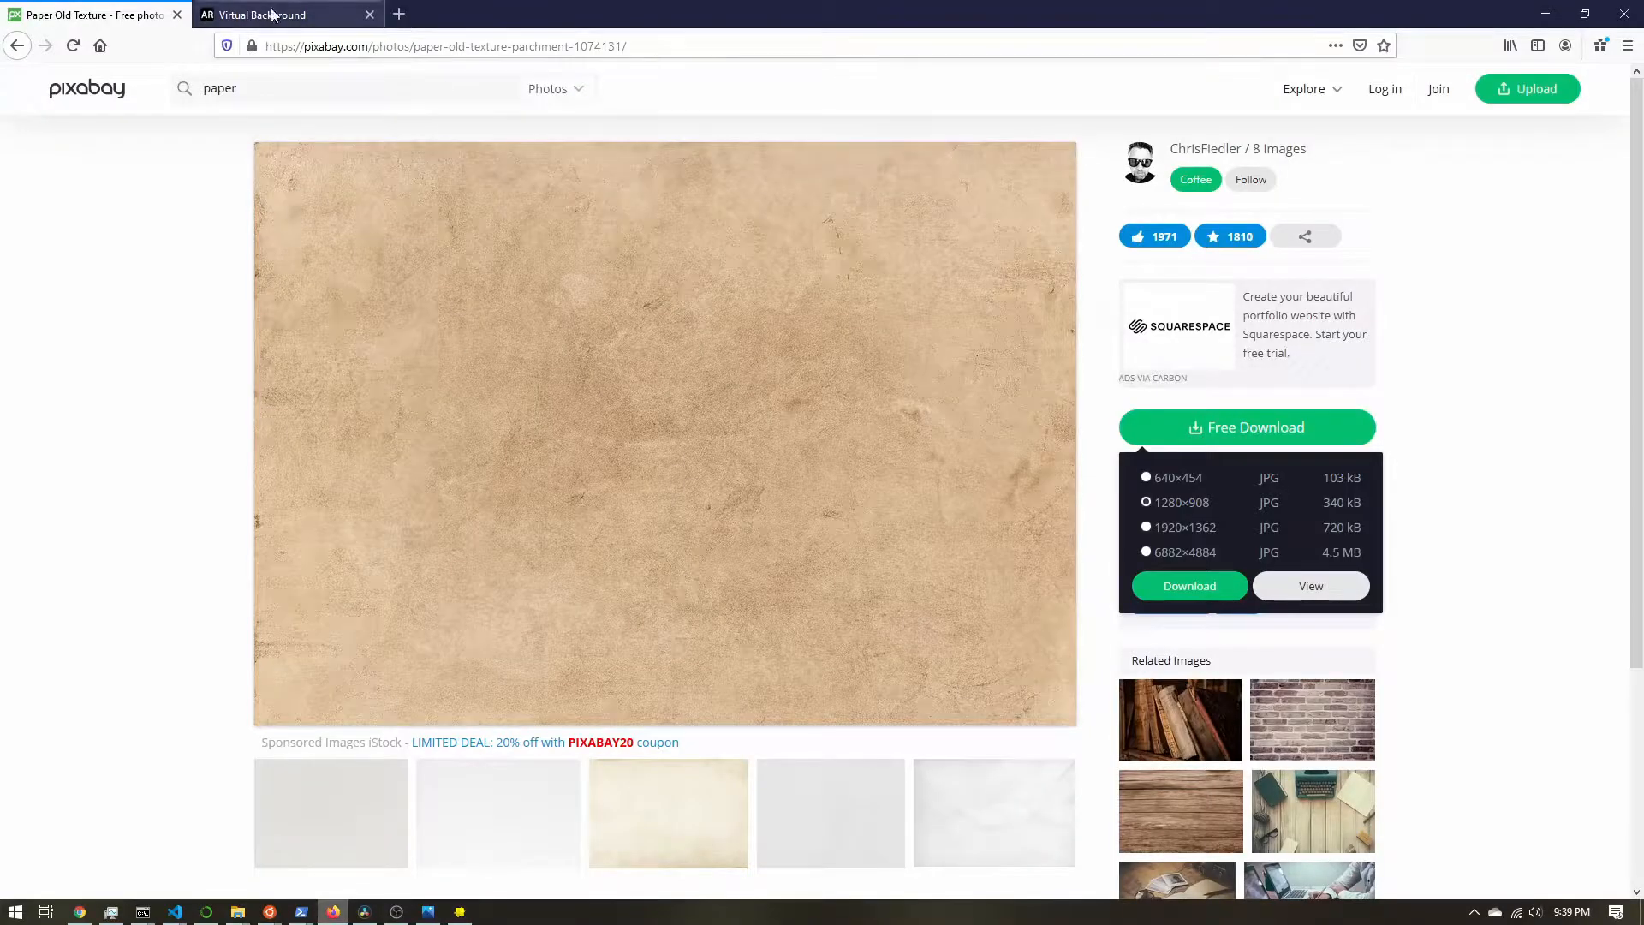
left_click(272, 13)
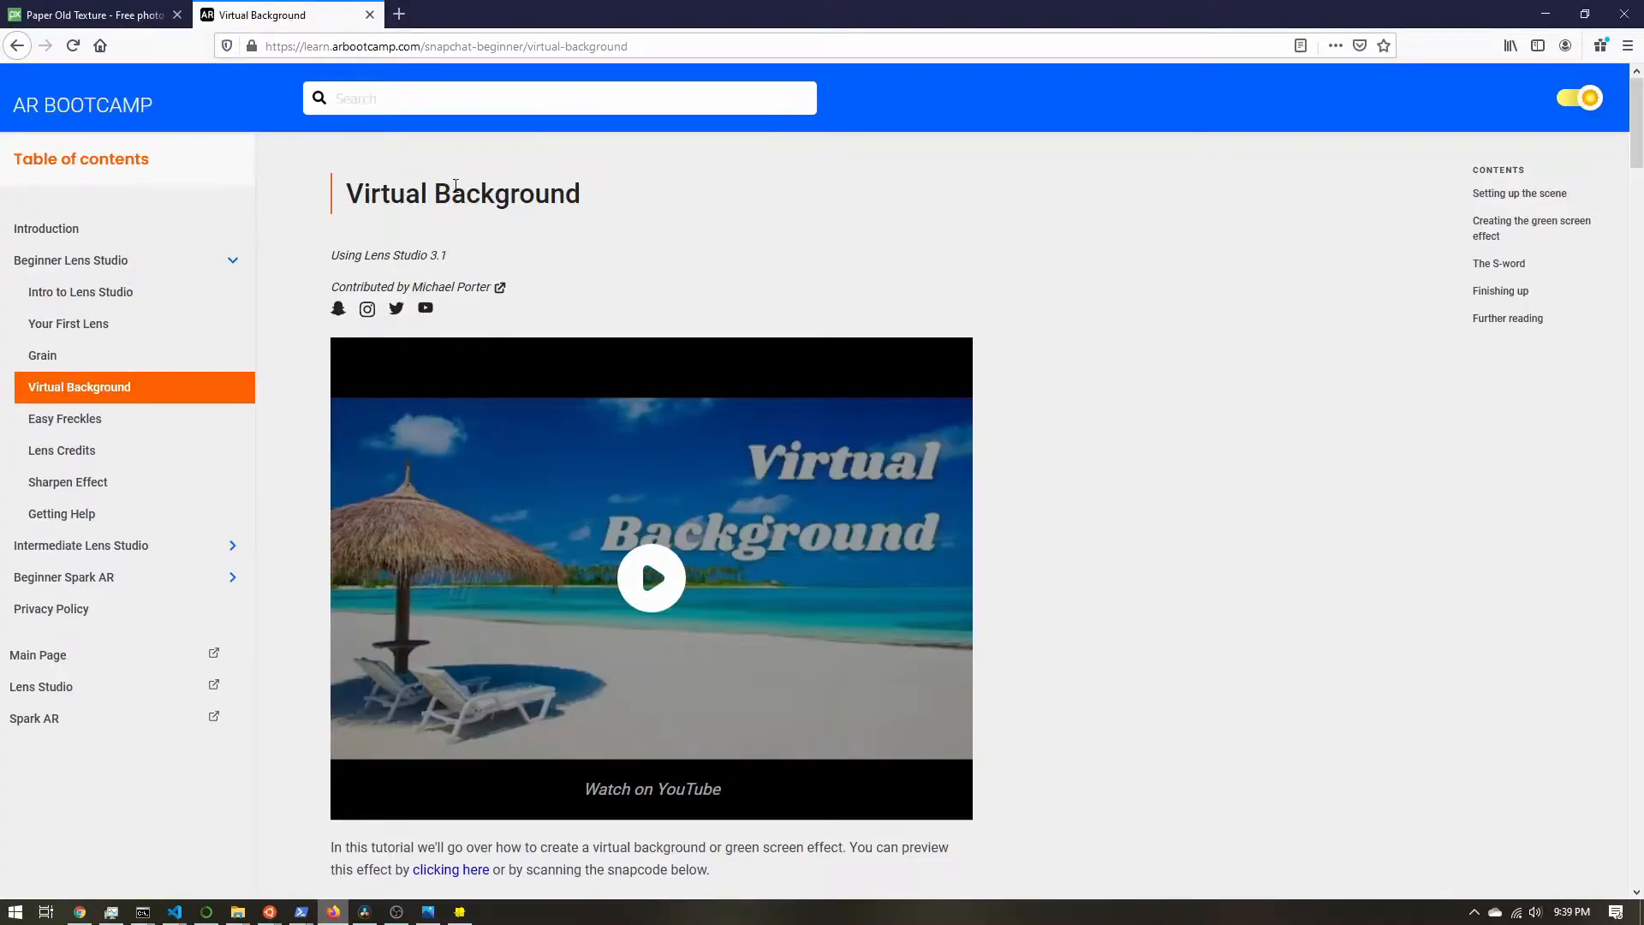
scroll(580, 274, "down", 20)
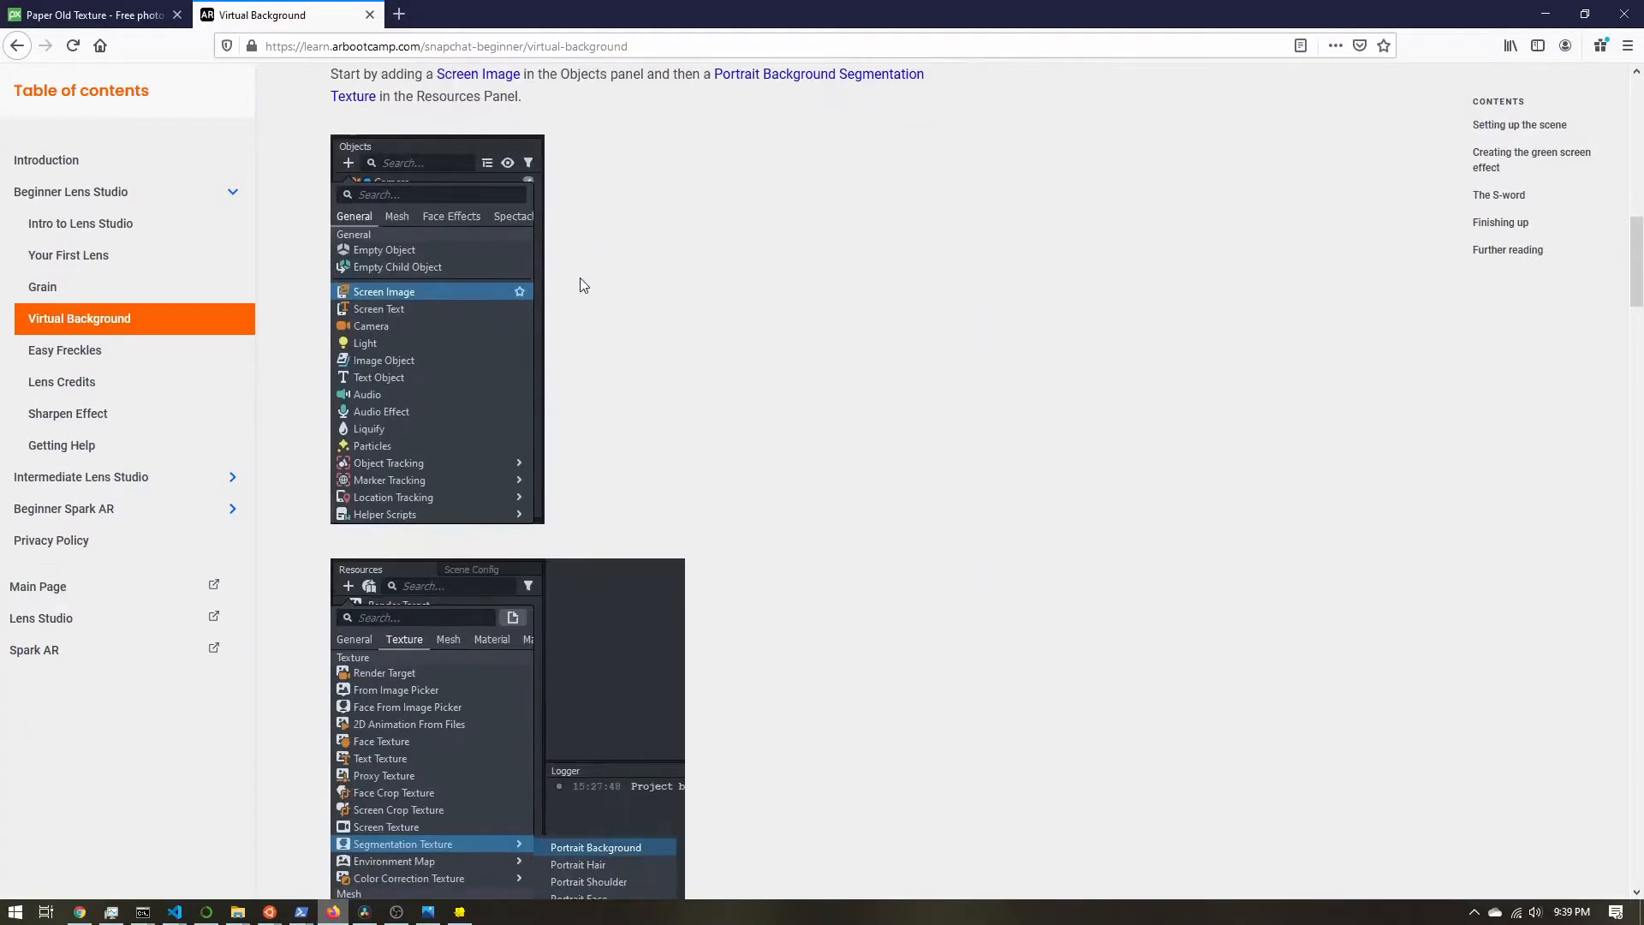
scroll(582, 278, "down", 20)
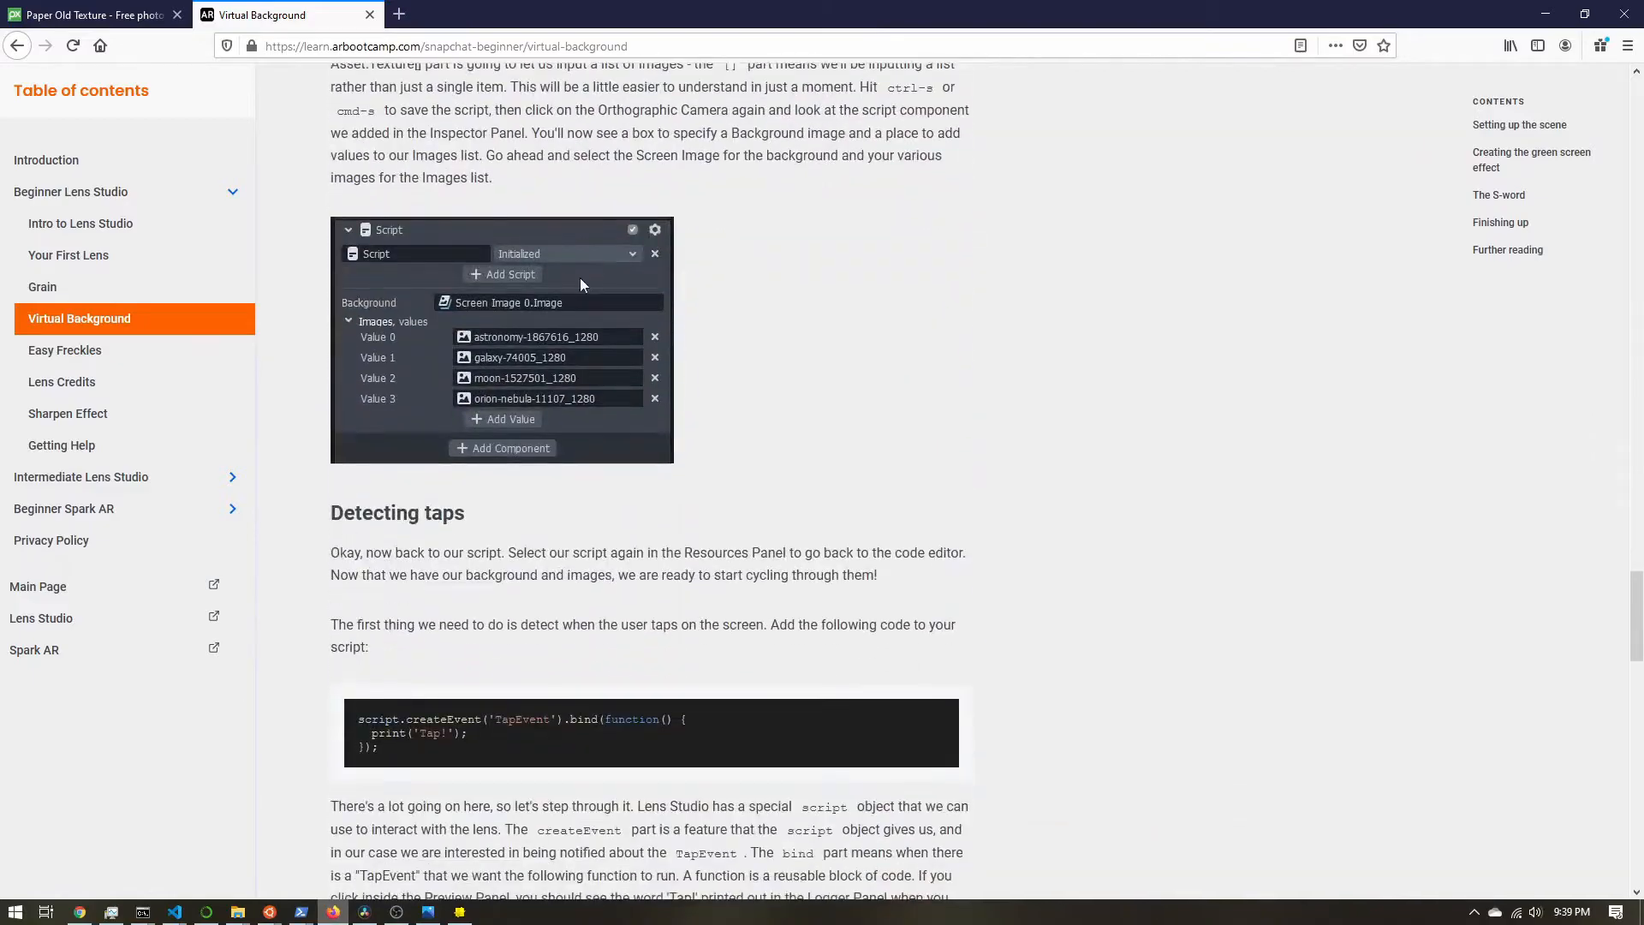
scroll(493, 194, "up", 5)
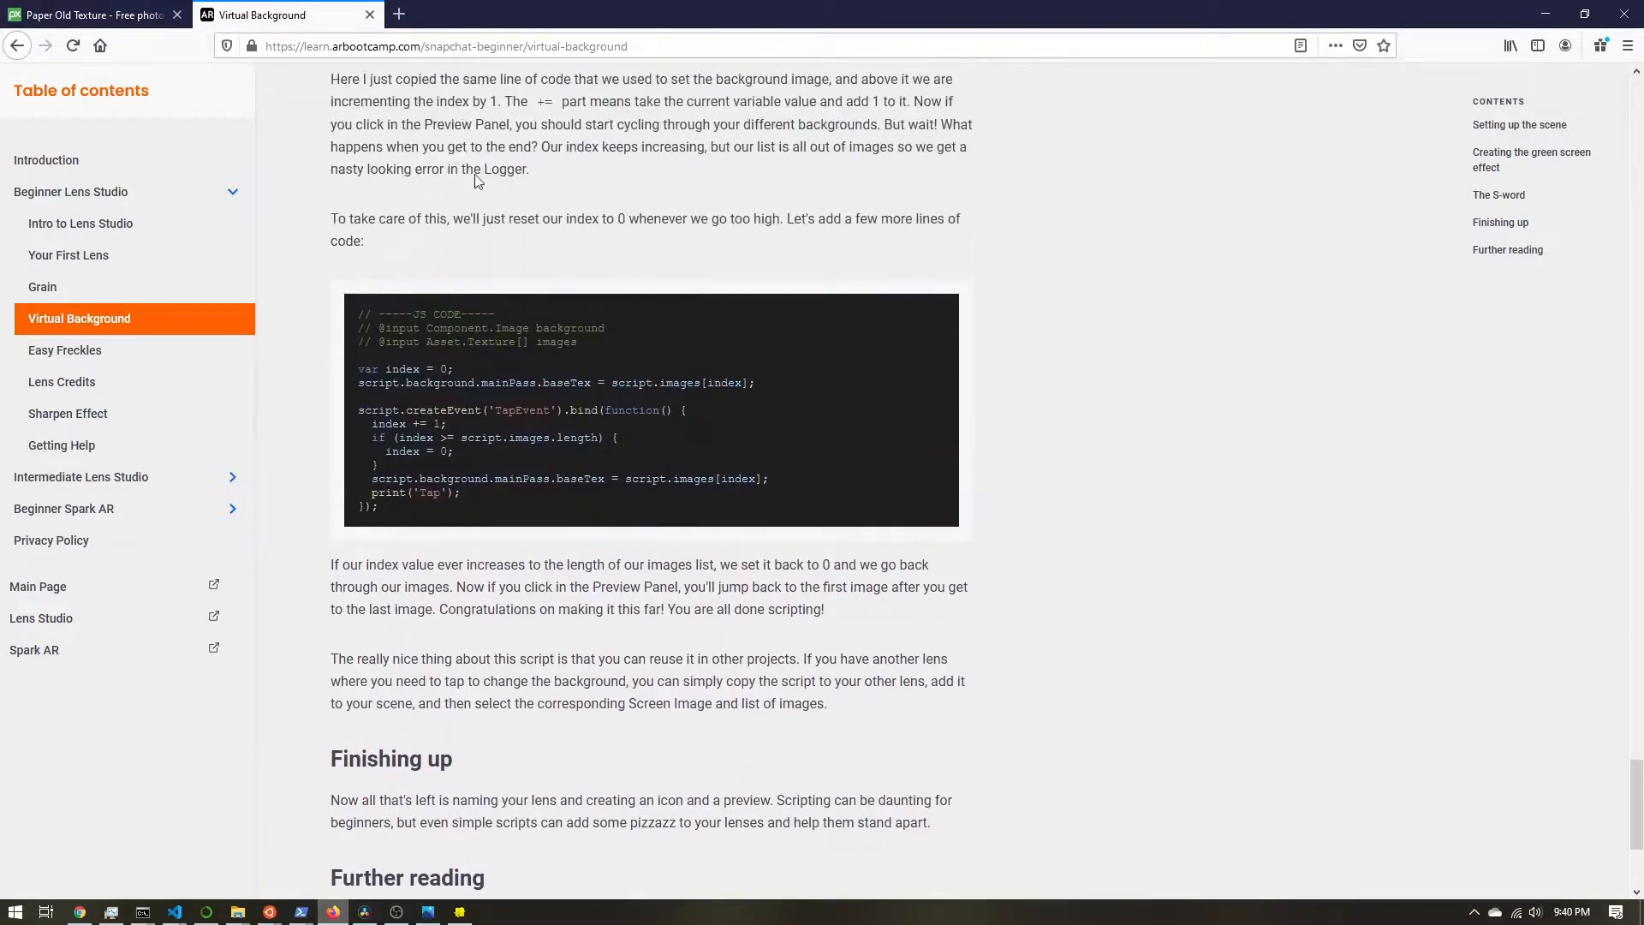
left_click_drag(387, 517, 351, 317)
key("ctrl+c")
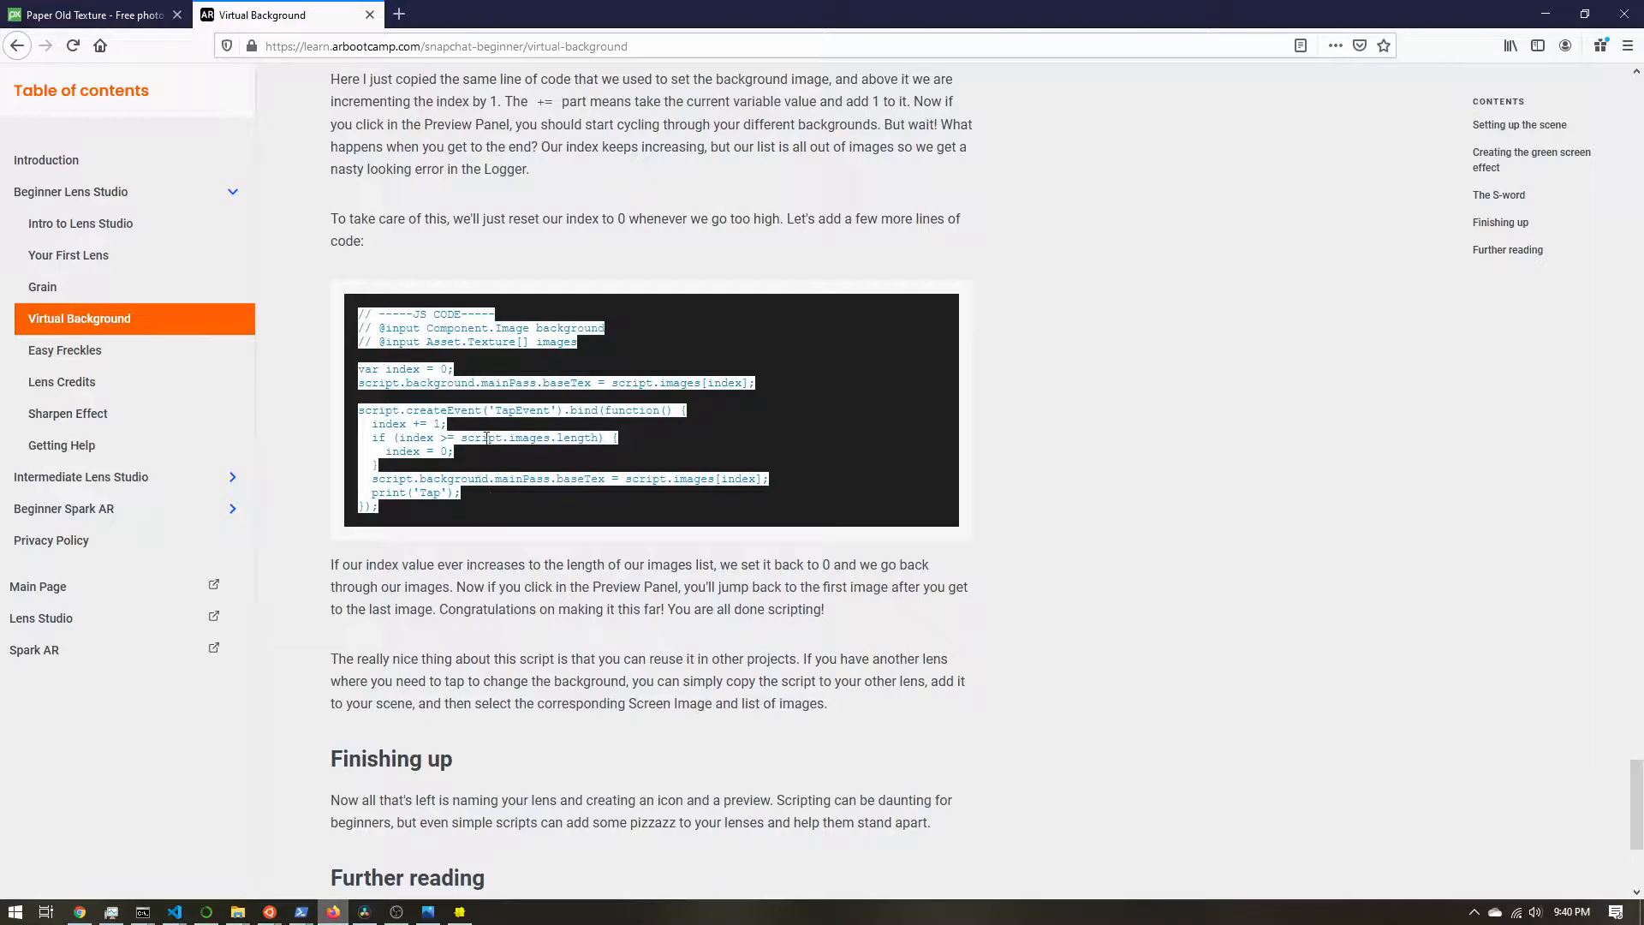
Switch to Lens Studio, replace the whole script with the copied background-cycling code and save it
left_click(460, 911)
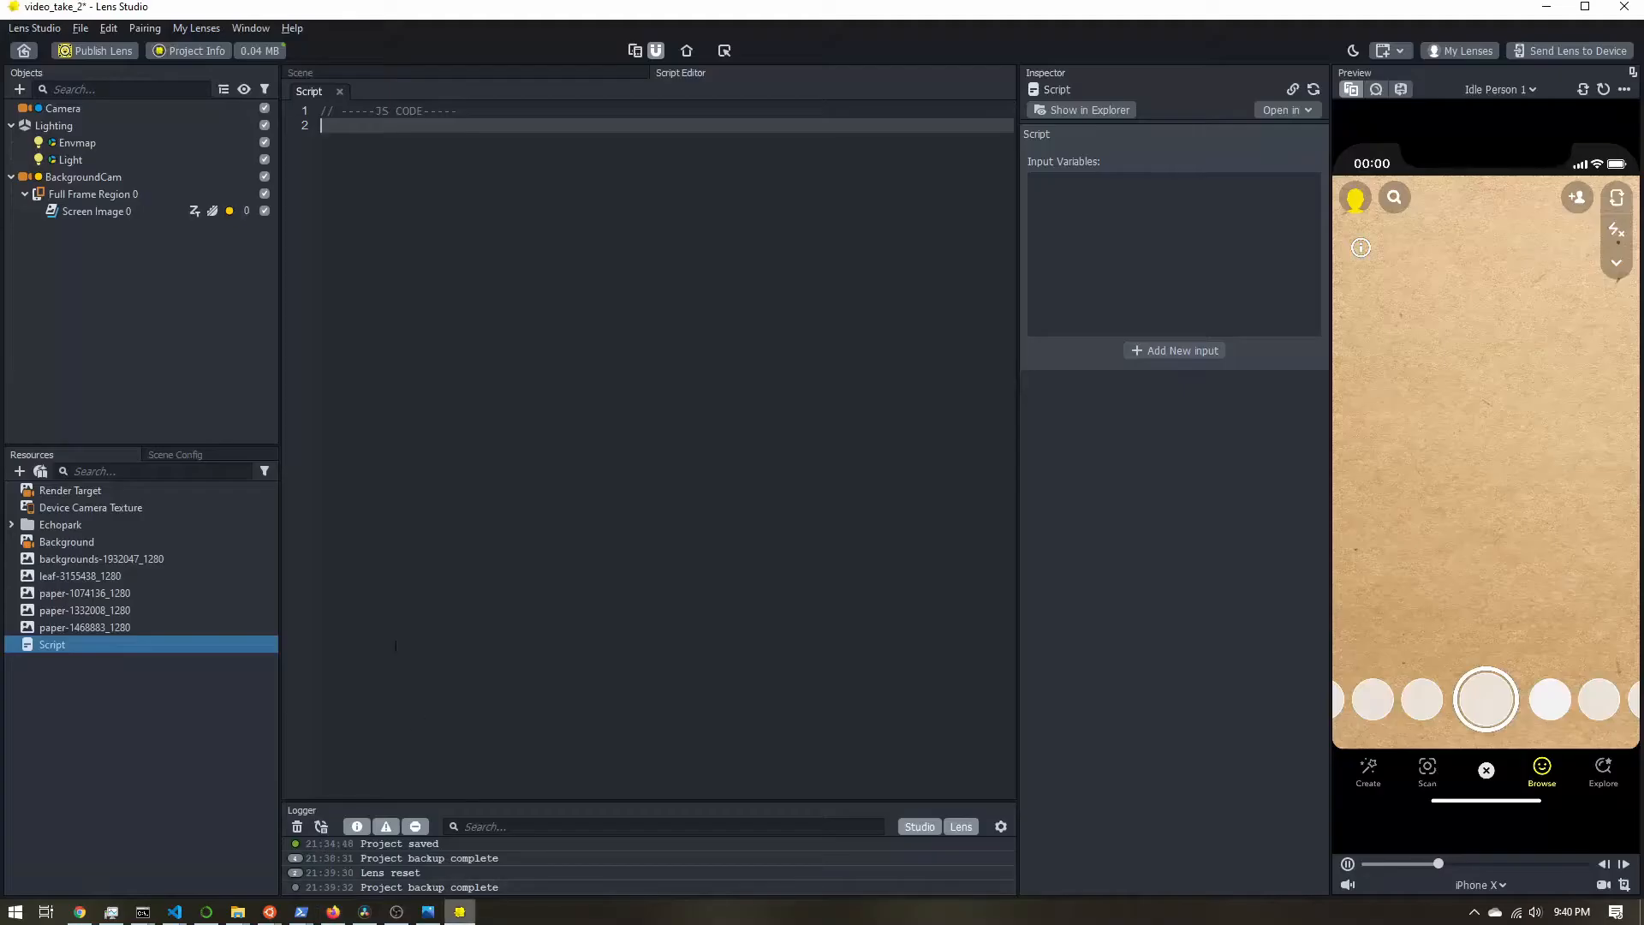
key("ctrl+a")
key("ctrl+v")
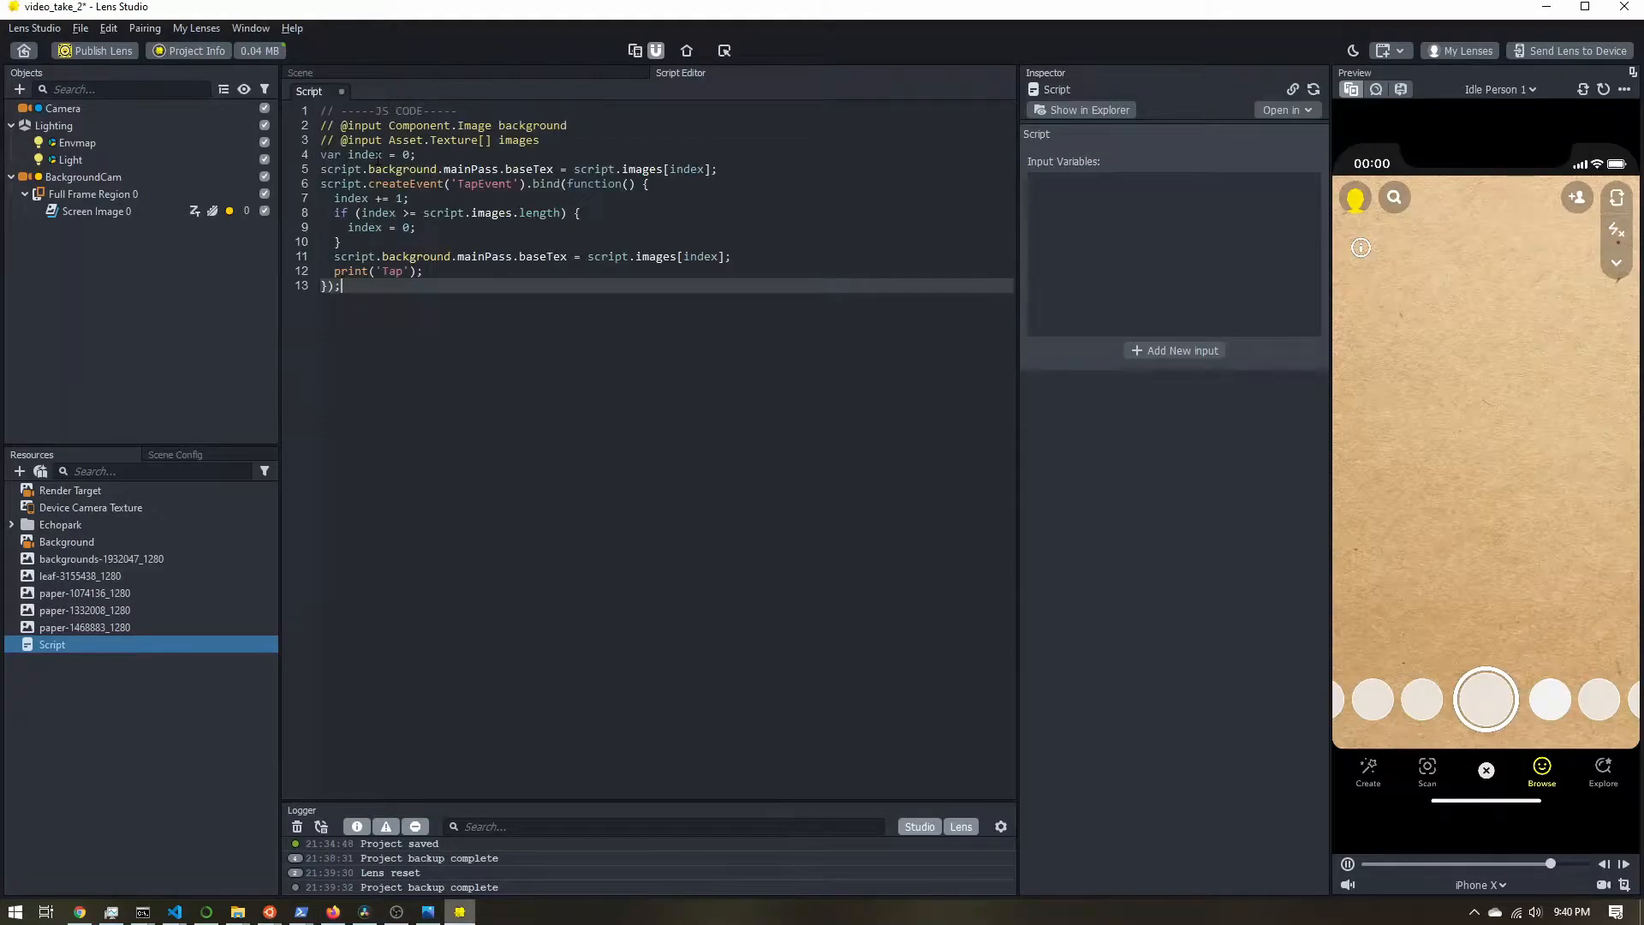
key("ctrl+s")
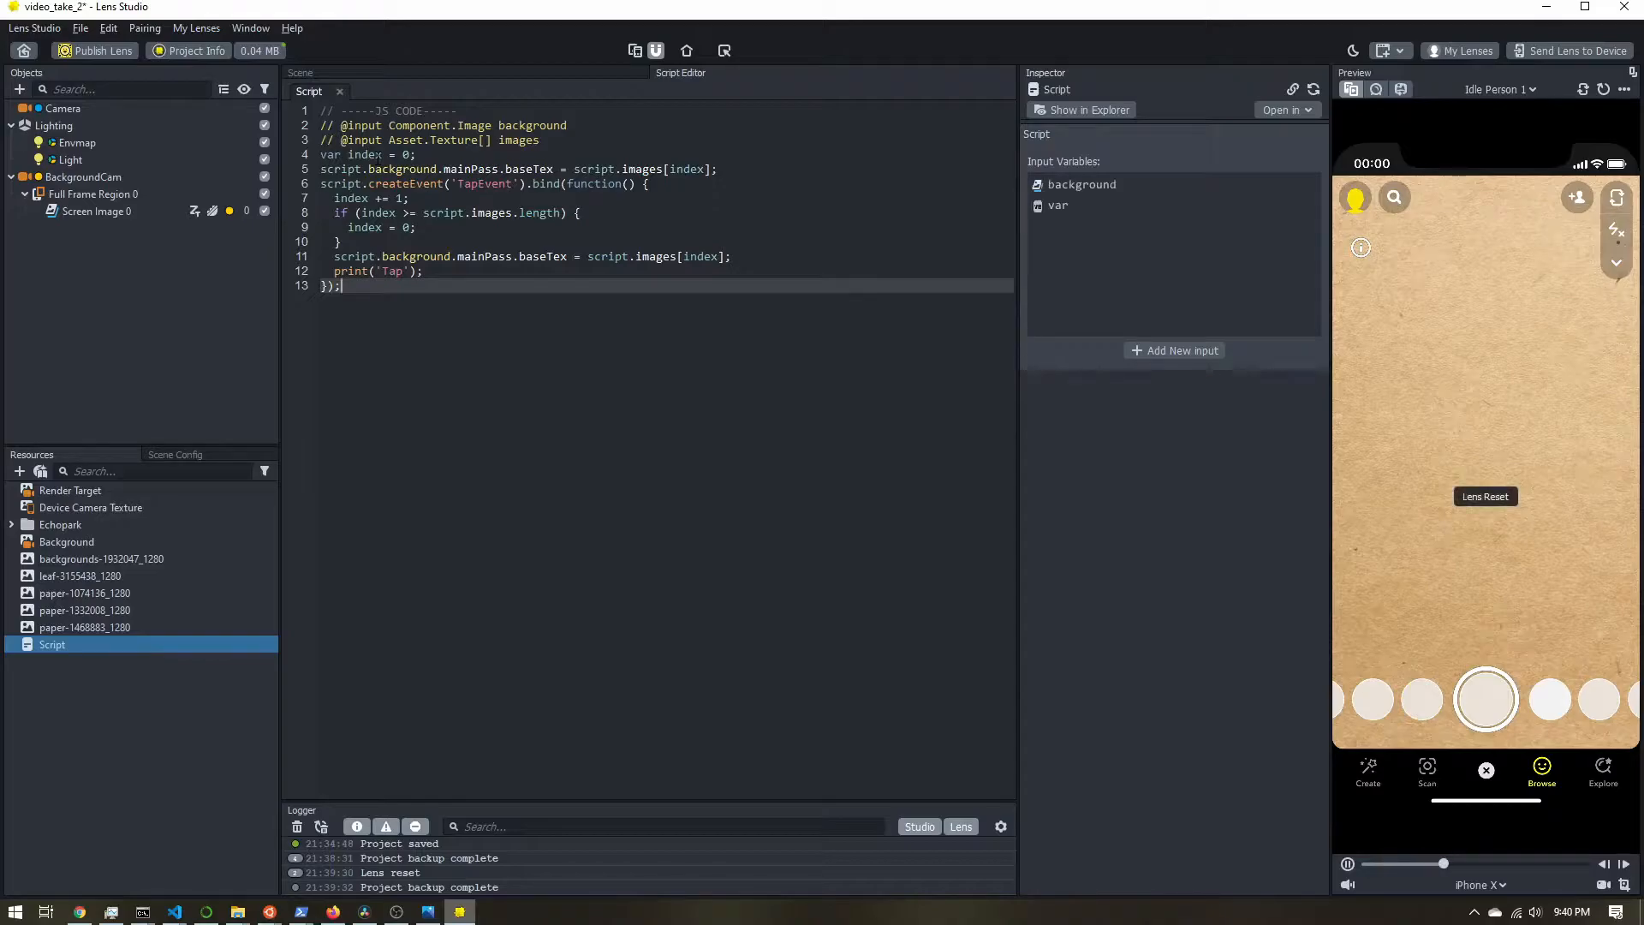
Add a Script component to the BackgroundCam object
left_click(96, 176)
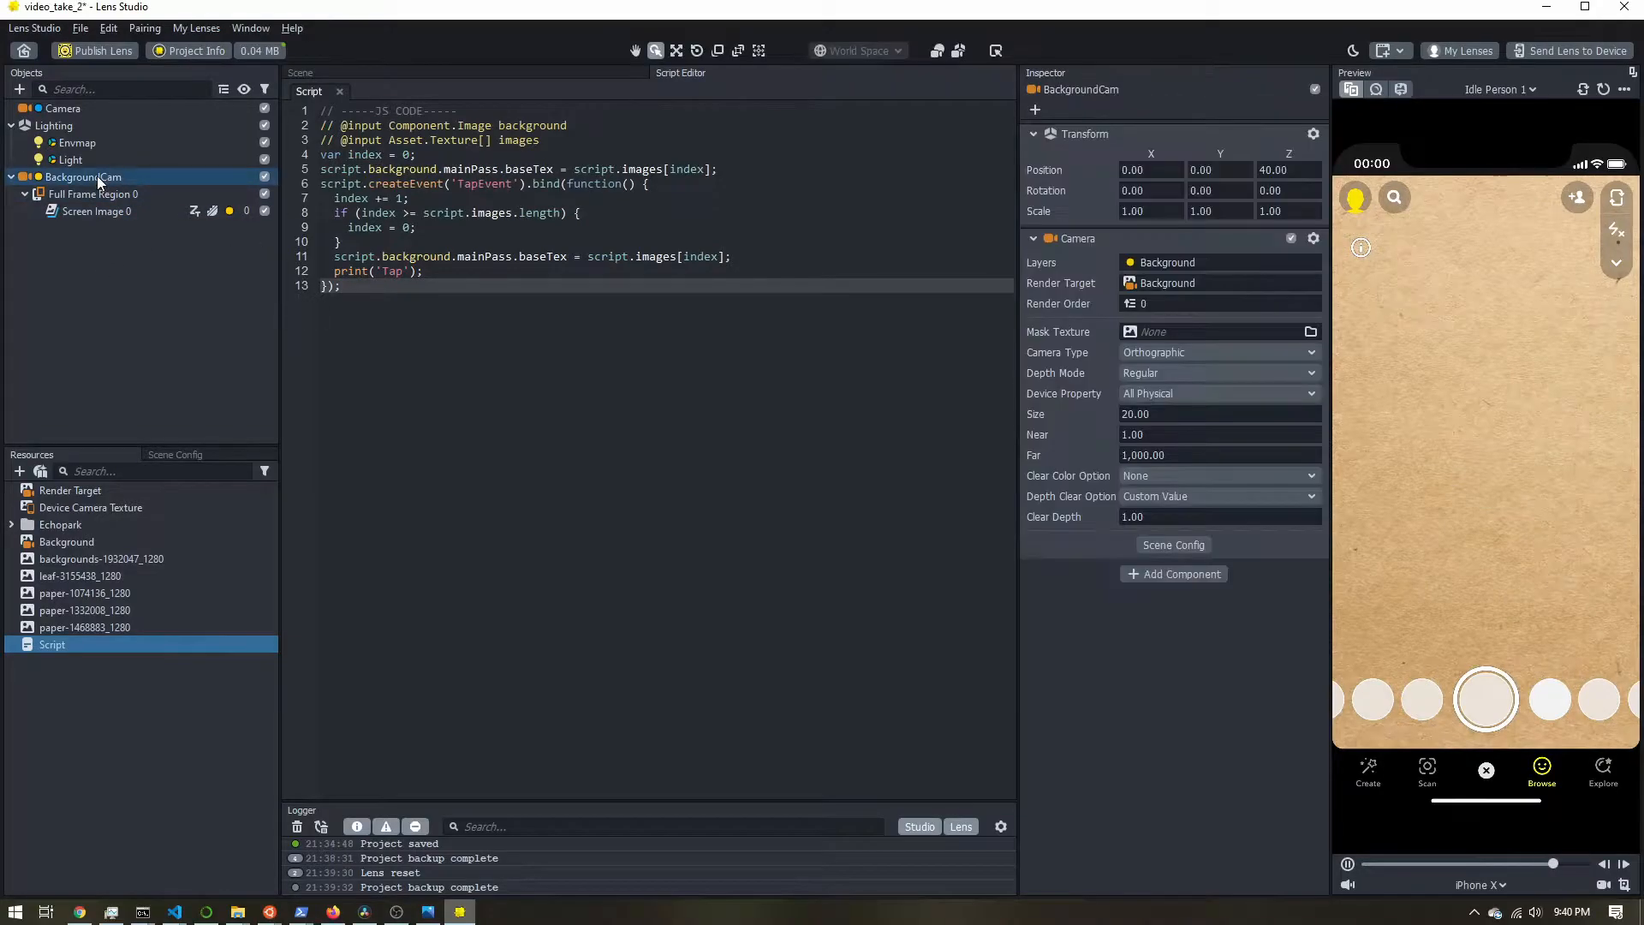
left_click(1184, 574)
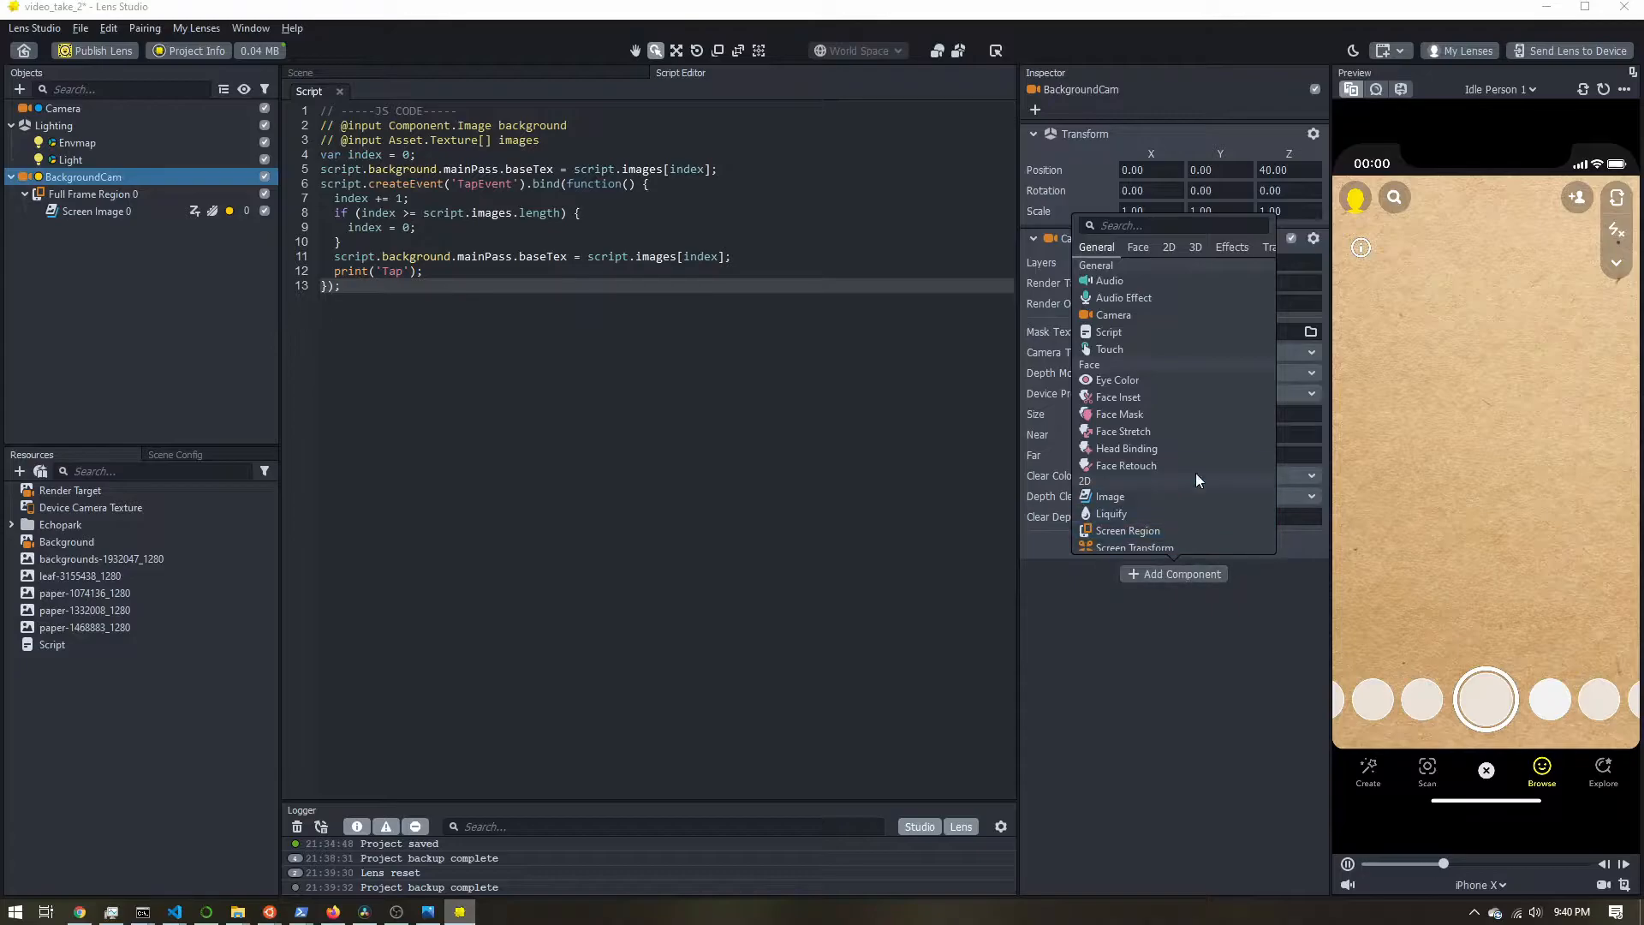
left_click(1110, 333)
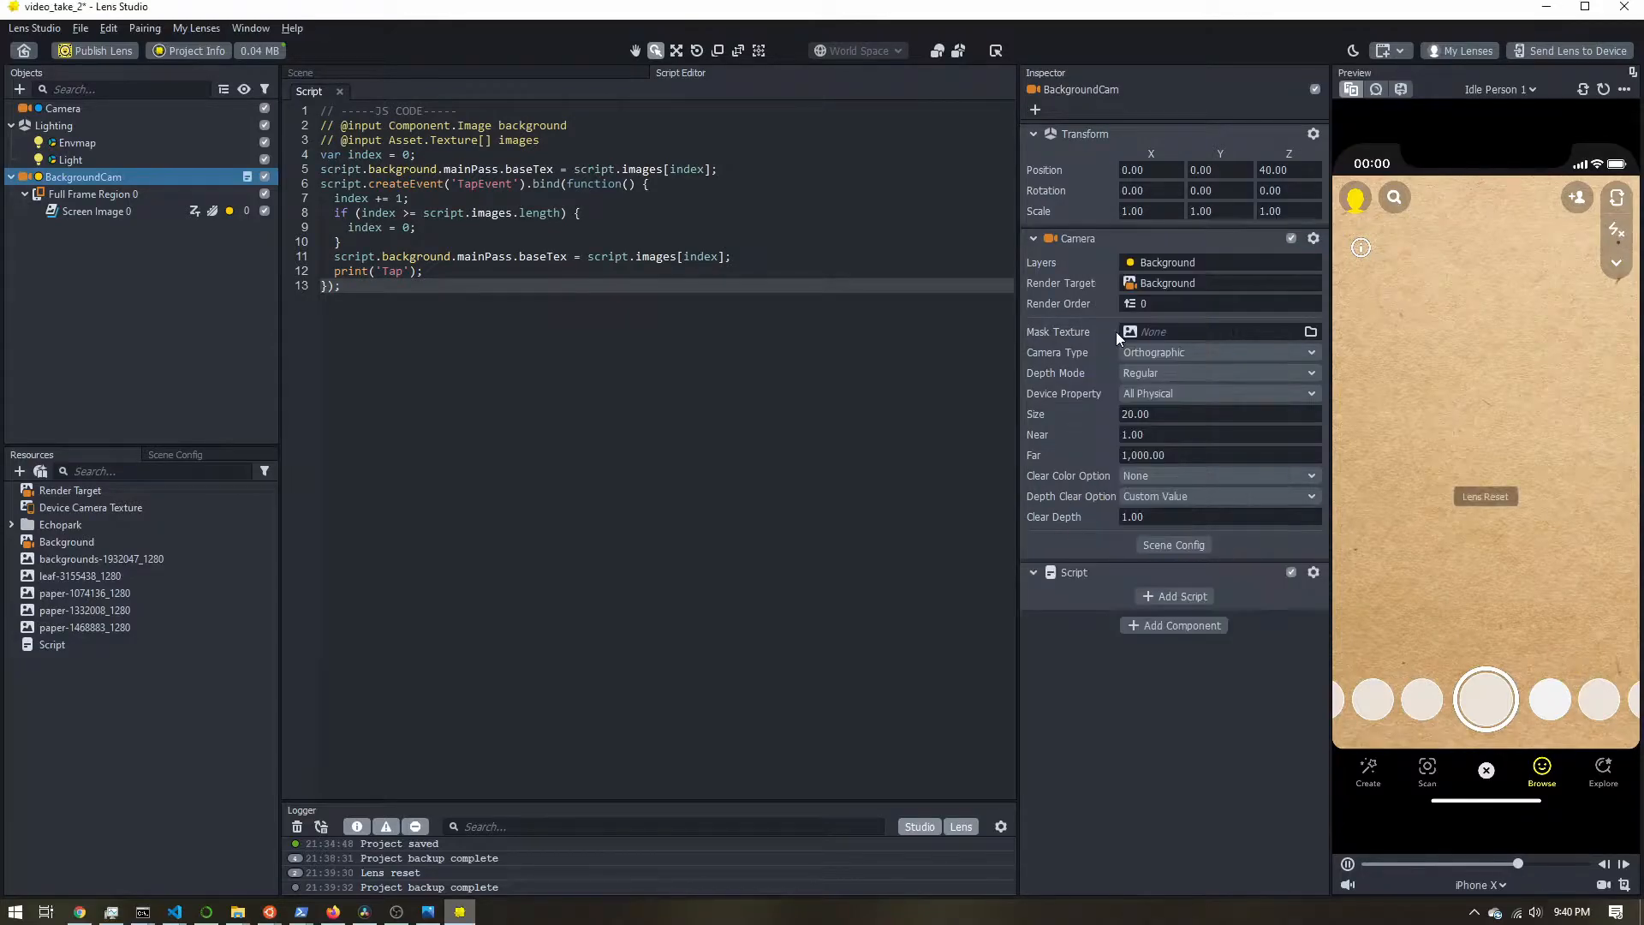
Attach the cycling script to BackgroundCam's Script component and assign Screen Image 0's Image as its Background input
left_click(1154, 597)
double_click(732, 295)
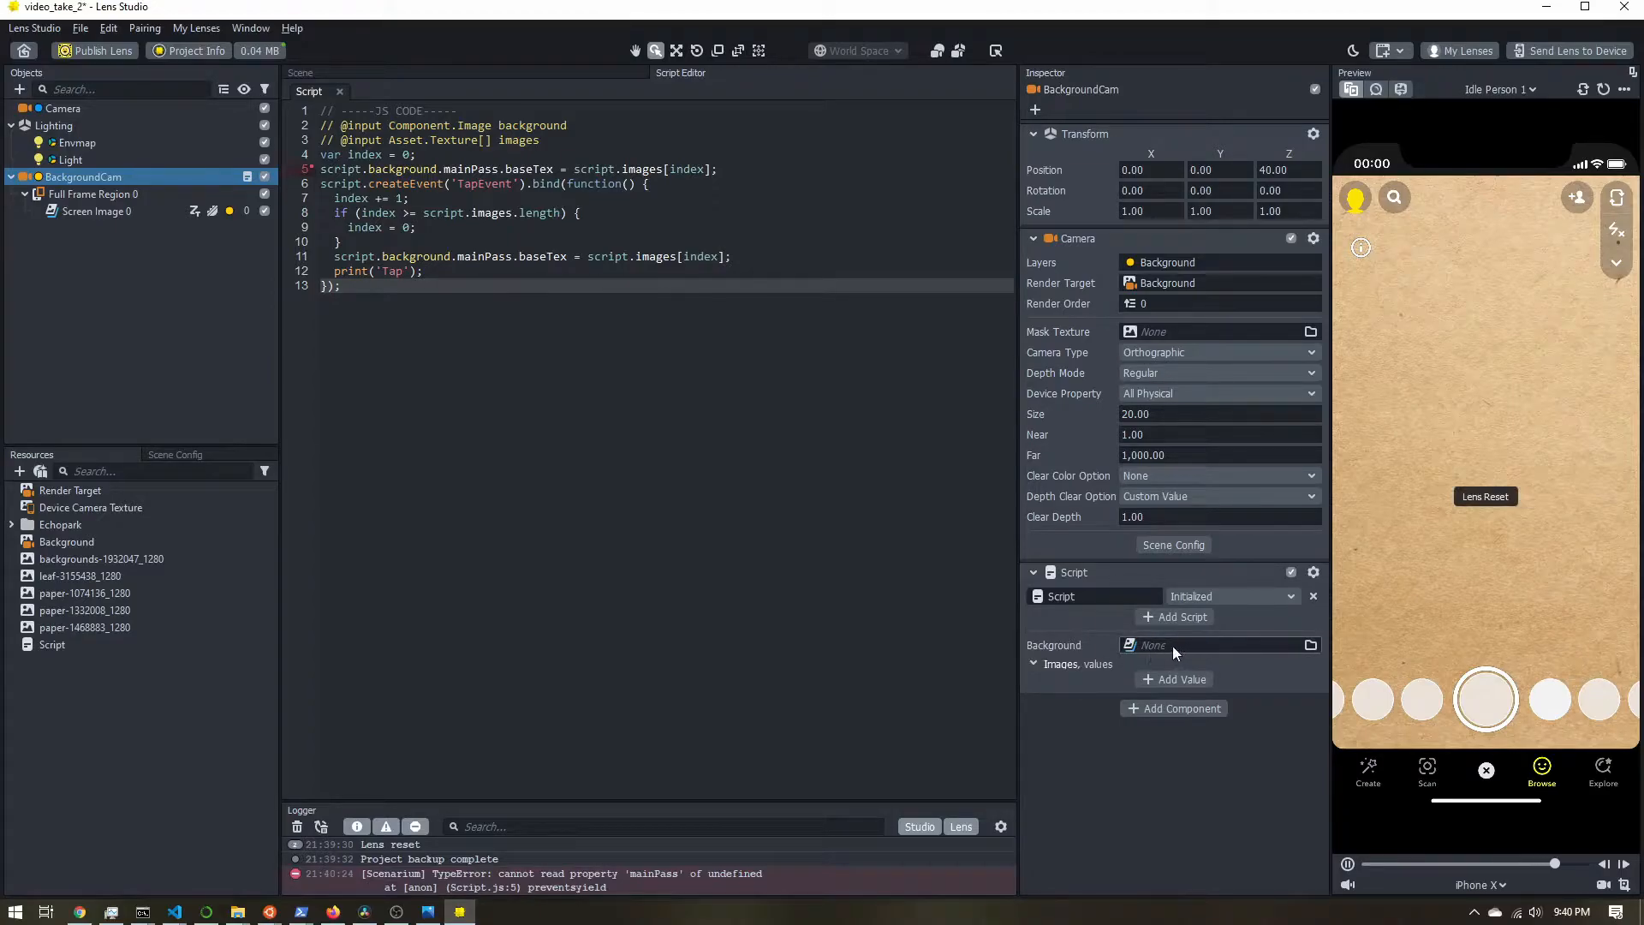
left_click(1175, 650)
left_click(692, 291)
left_click(706, 309)
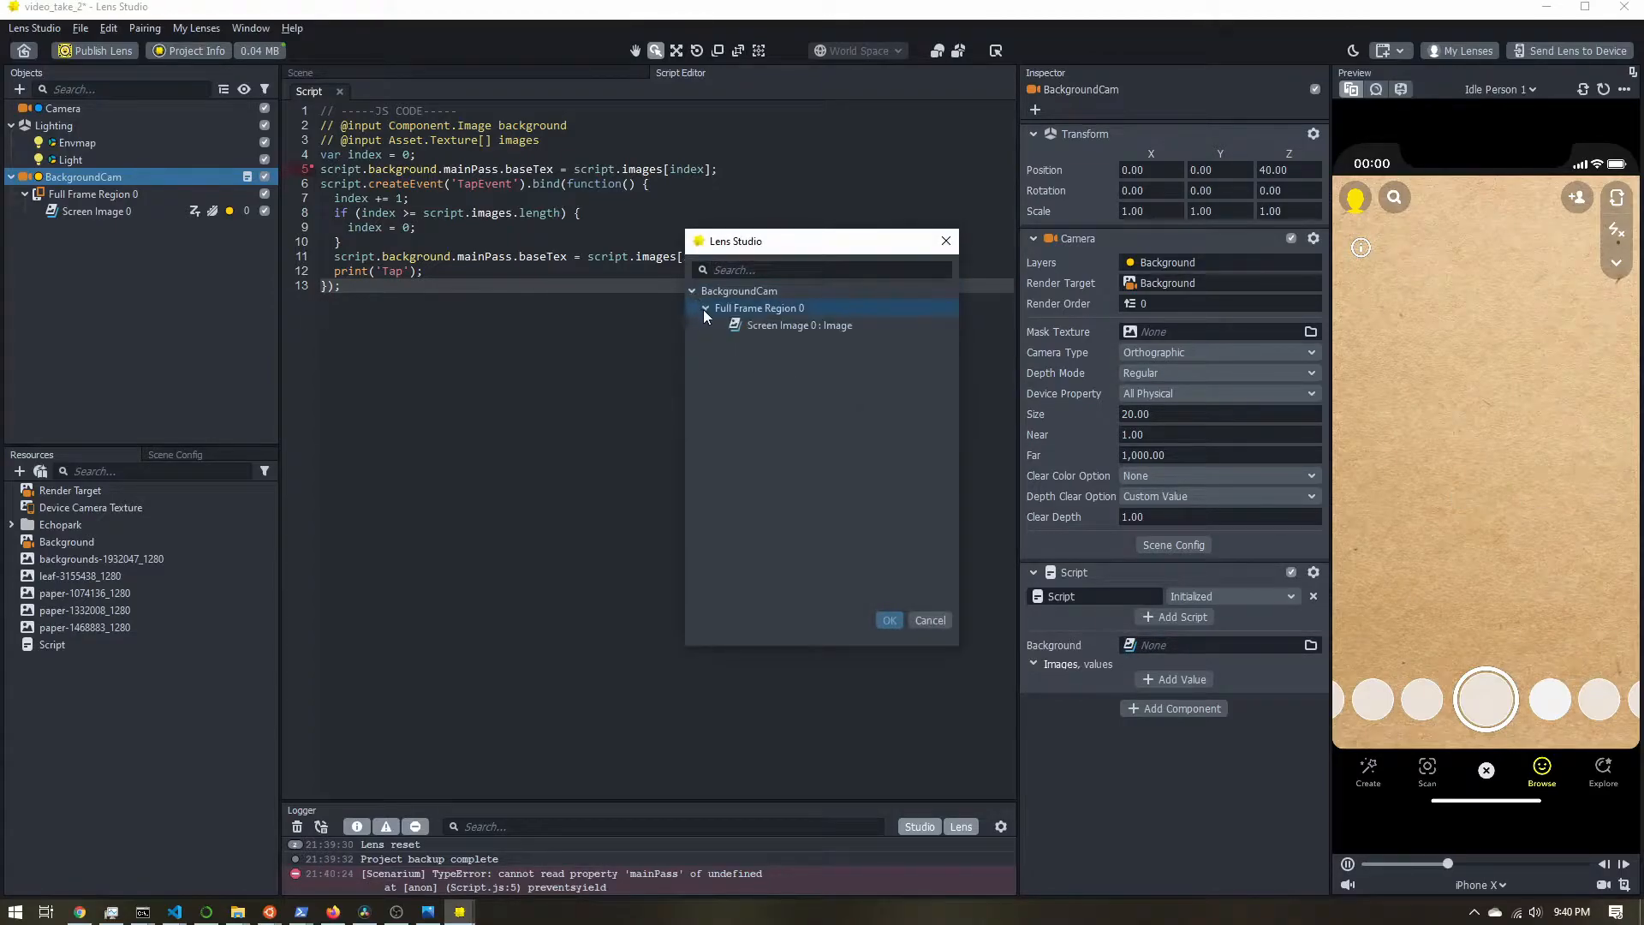
left_click(771, 325)
left_click(890, 620)
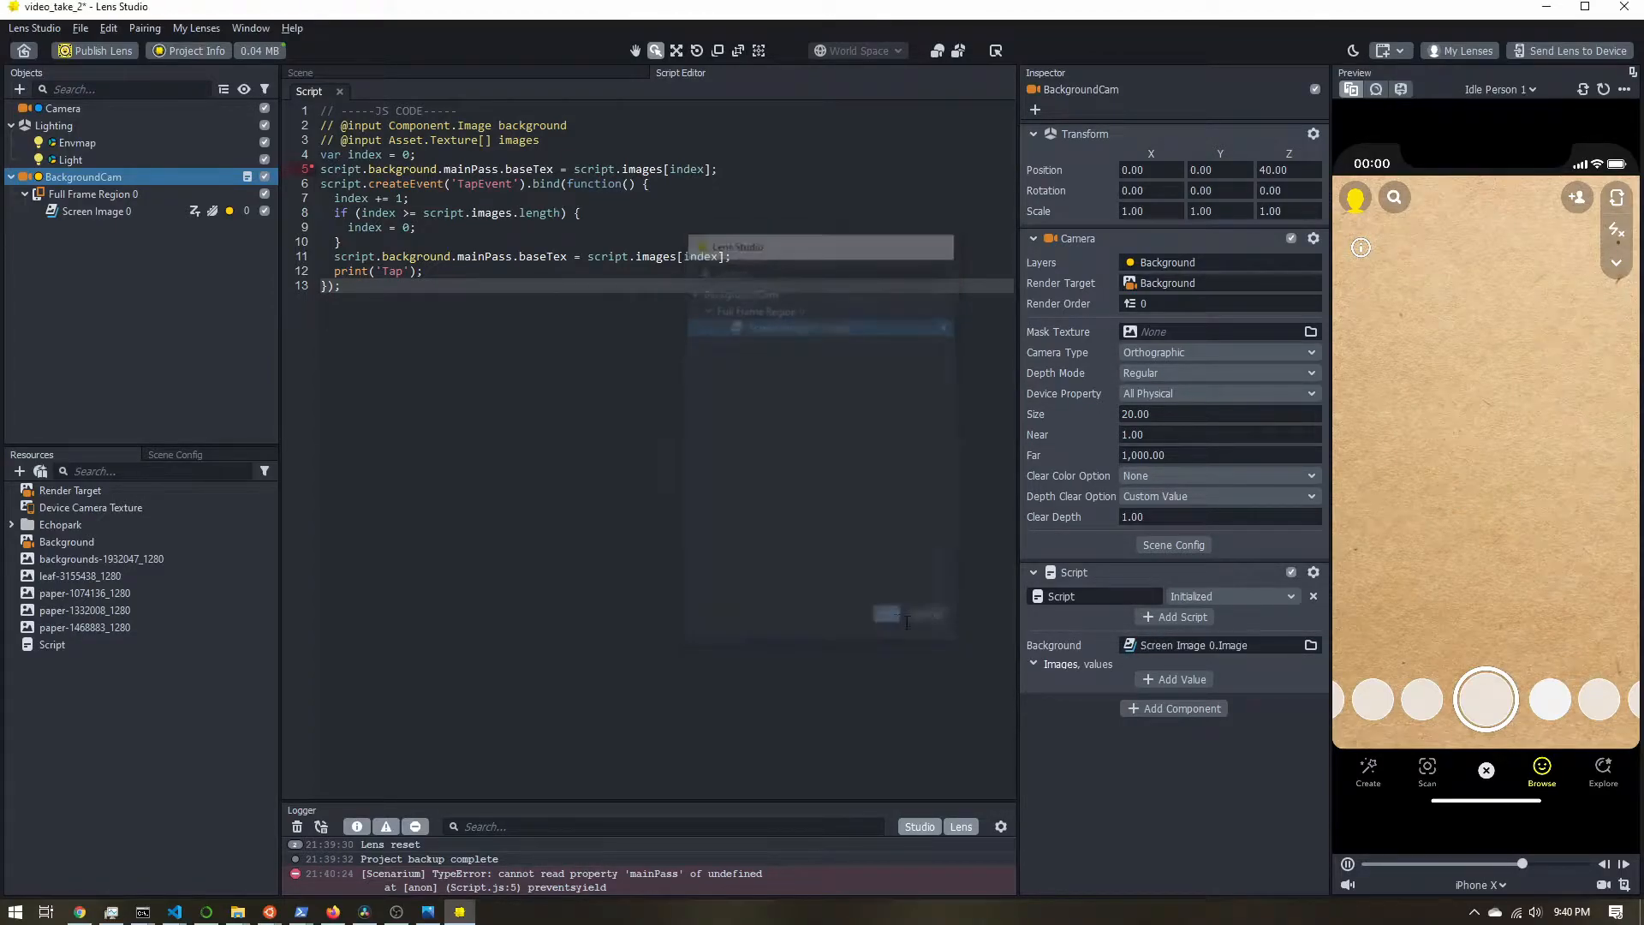
Fill the script's Images list with the backgrounds-1932047, leaf-3155438, paper-1074136, paper-1332008 and paper-1468883 textures
left_click(1171, 681)
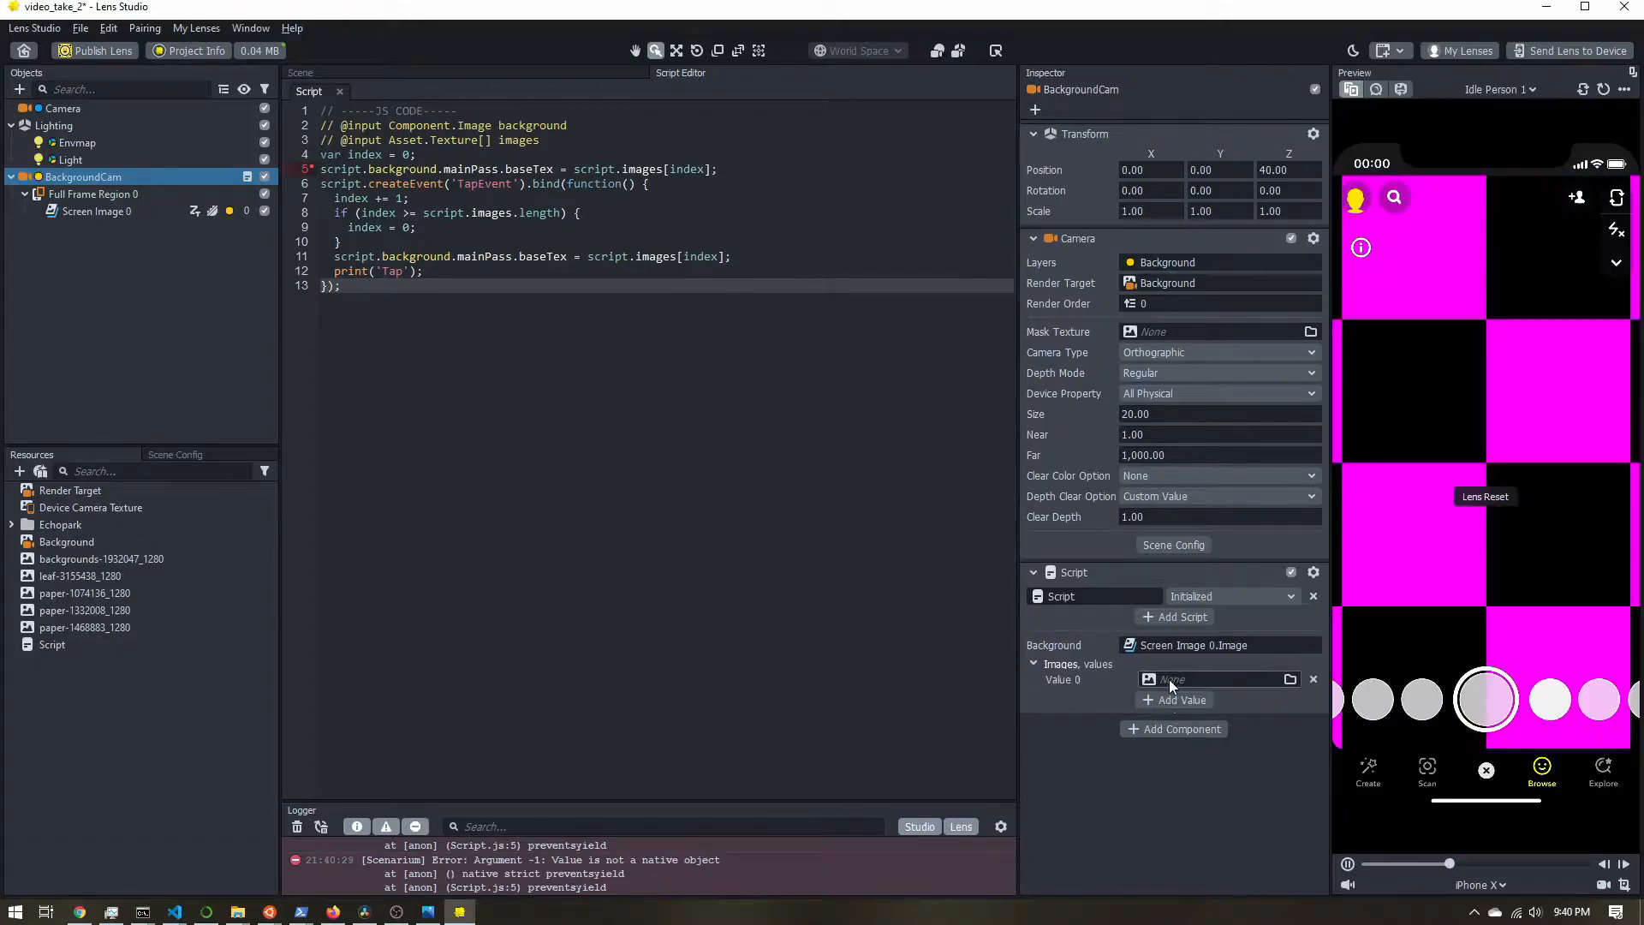
left_click(1162, 682)
left_click(765, 339)
left_click(765, 385, "ctrl")
left_click(760, 409, "ctrl")
left_click(758, 433, "ctrl")
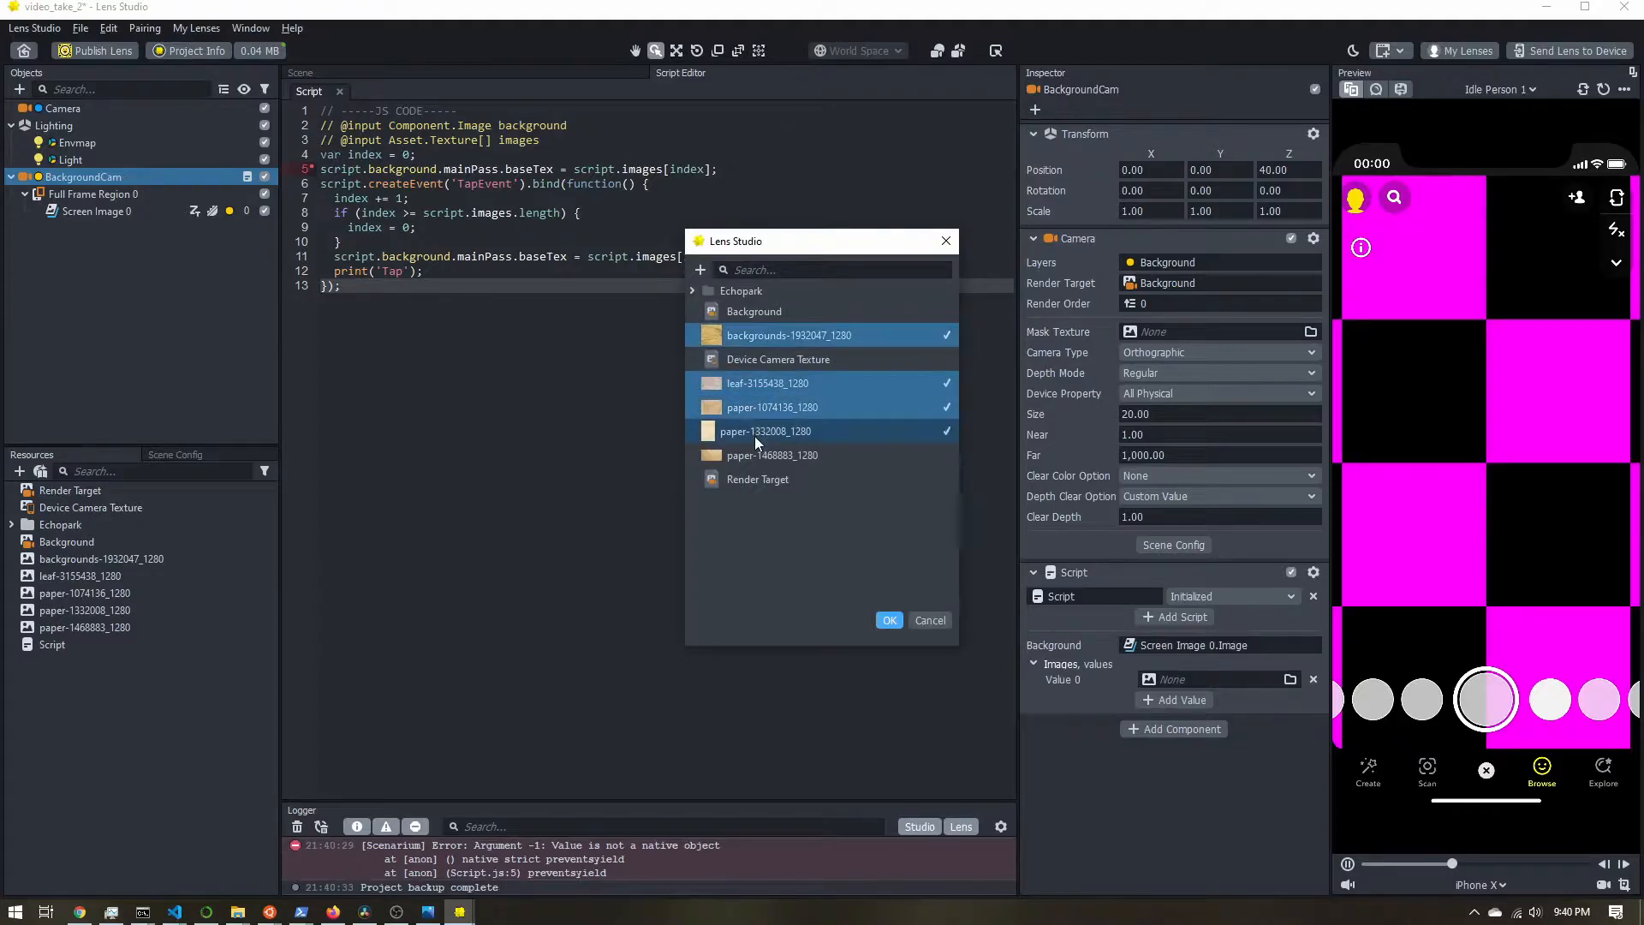
left_click(758, 458, "ctrl")
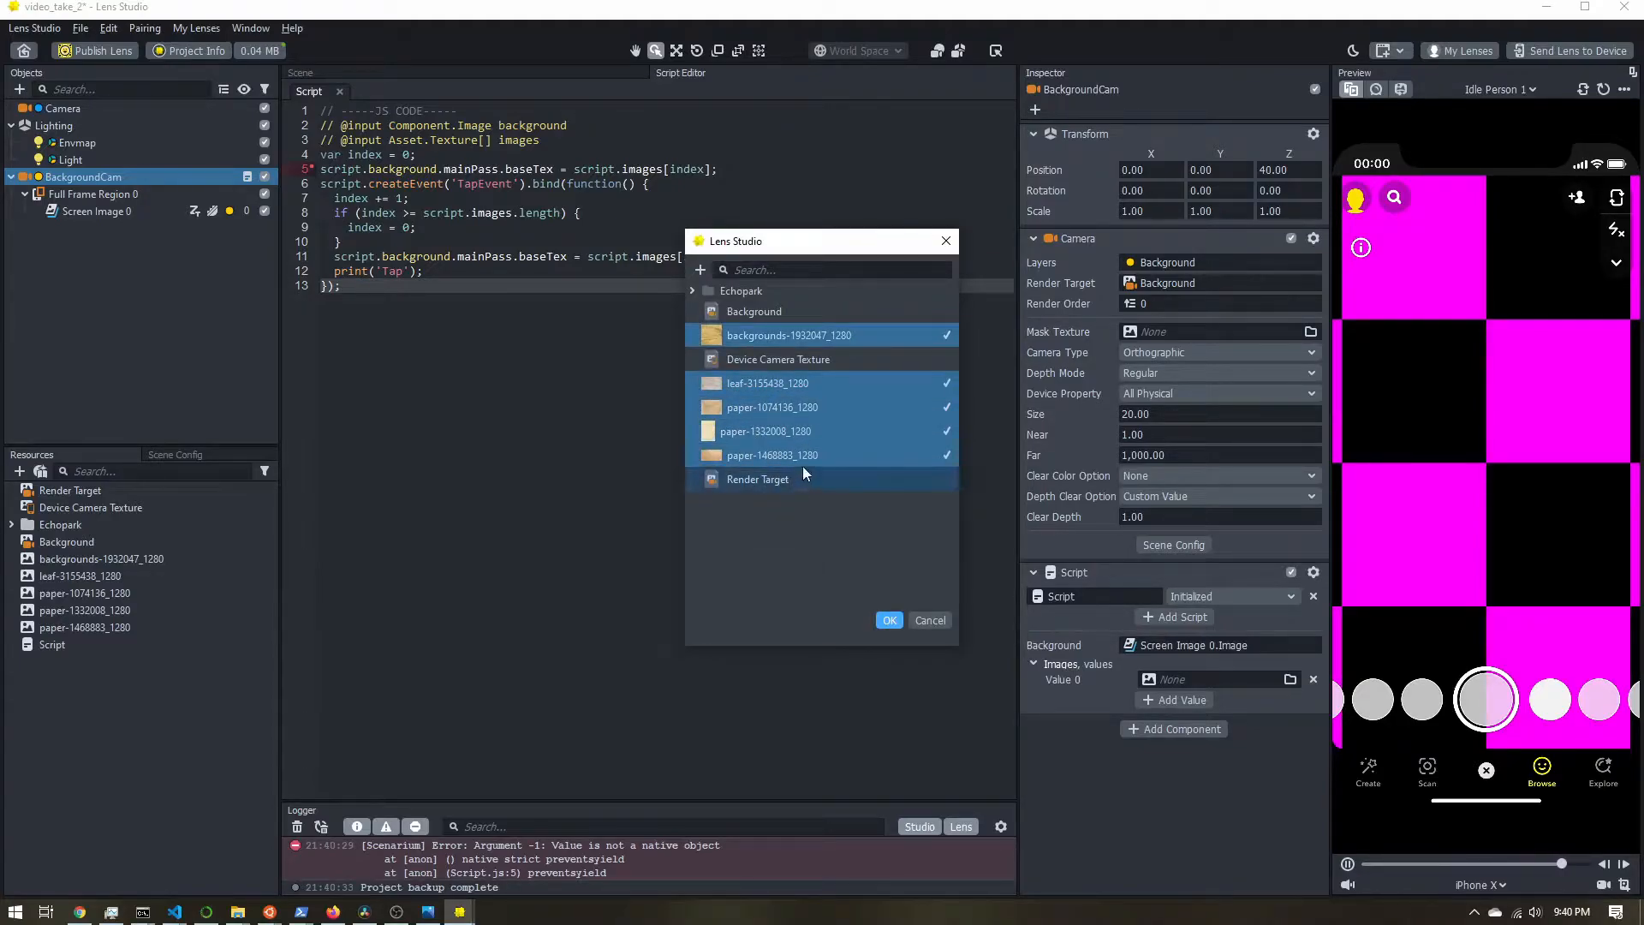
left_click(889, 621)
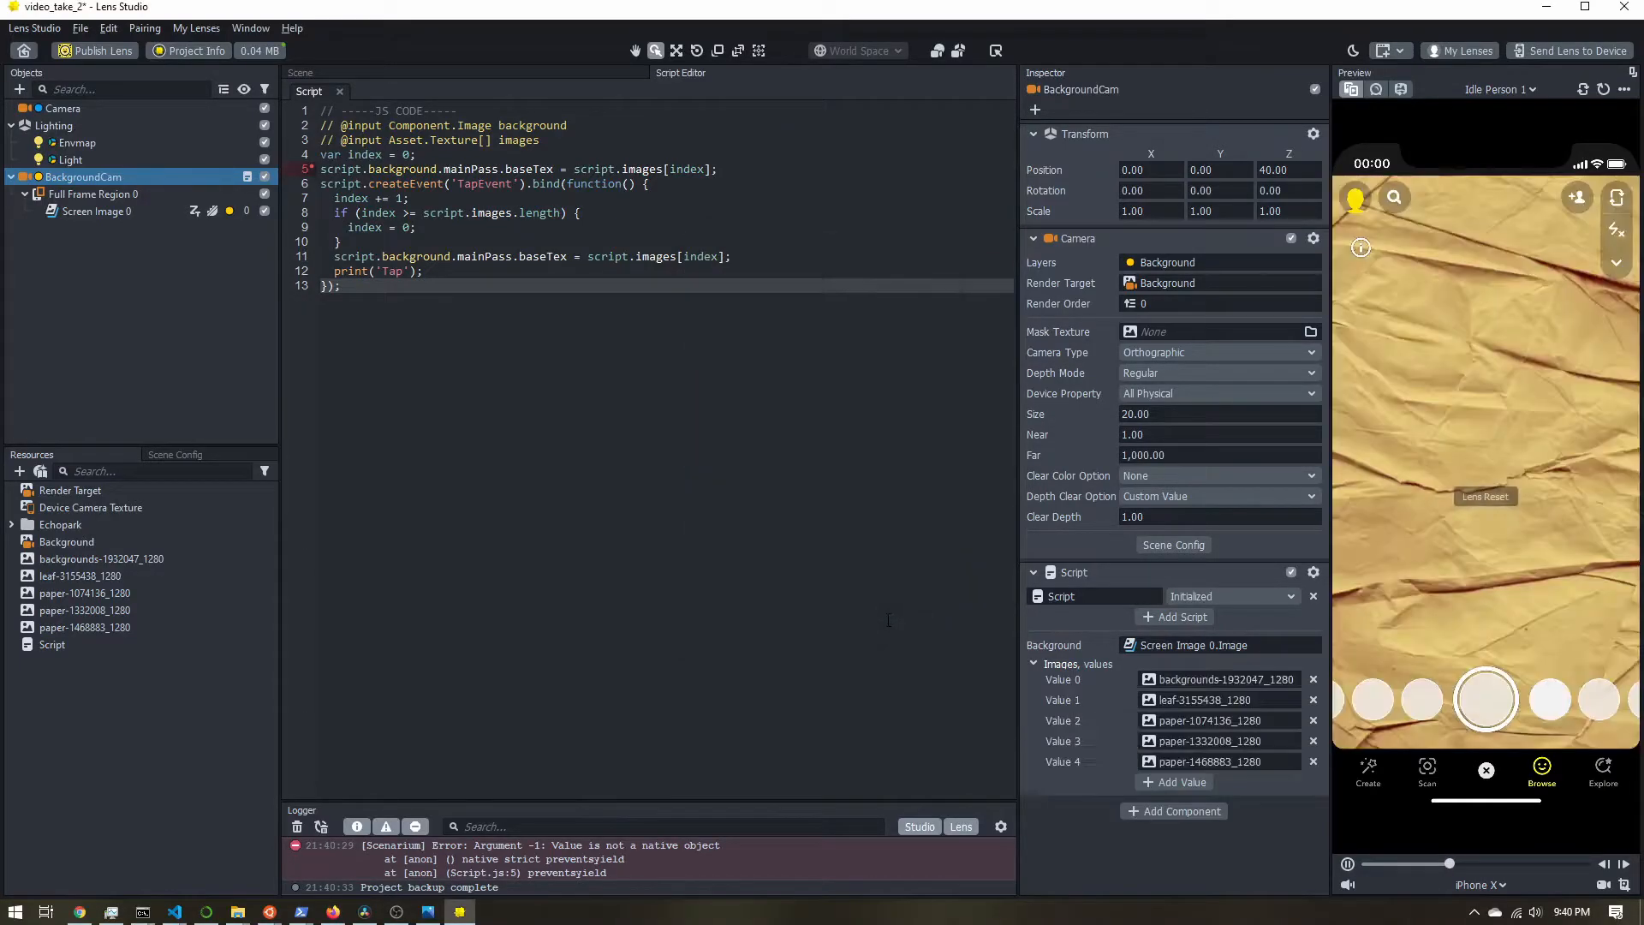
Test the background cycling by tapping repeatedly on the lens preview, and save the project
left_click(1495, 441)
left_click(1493, 442)
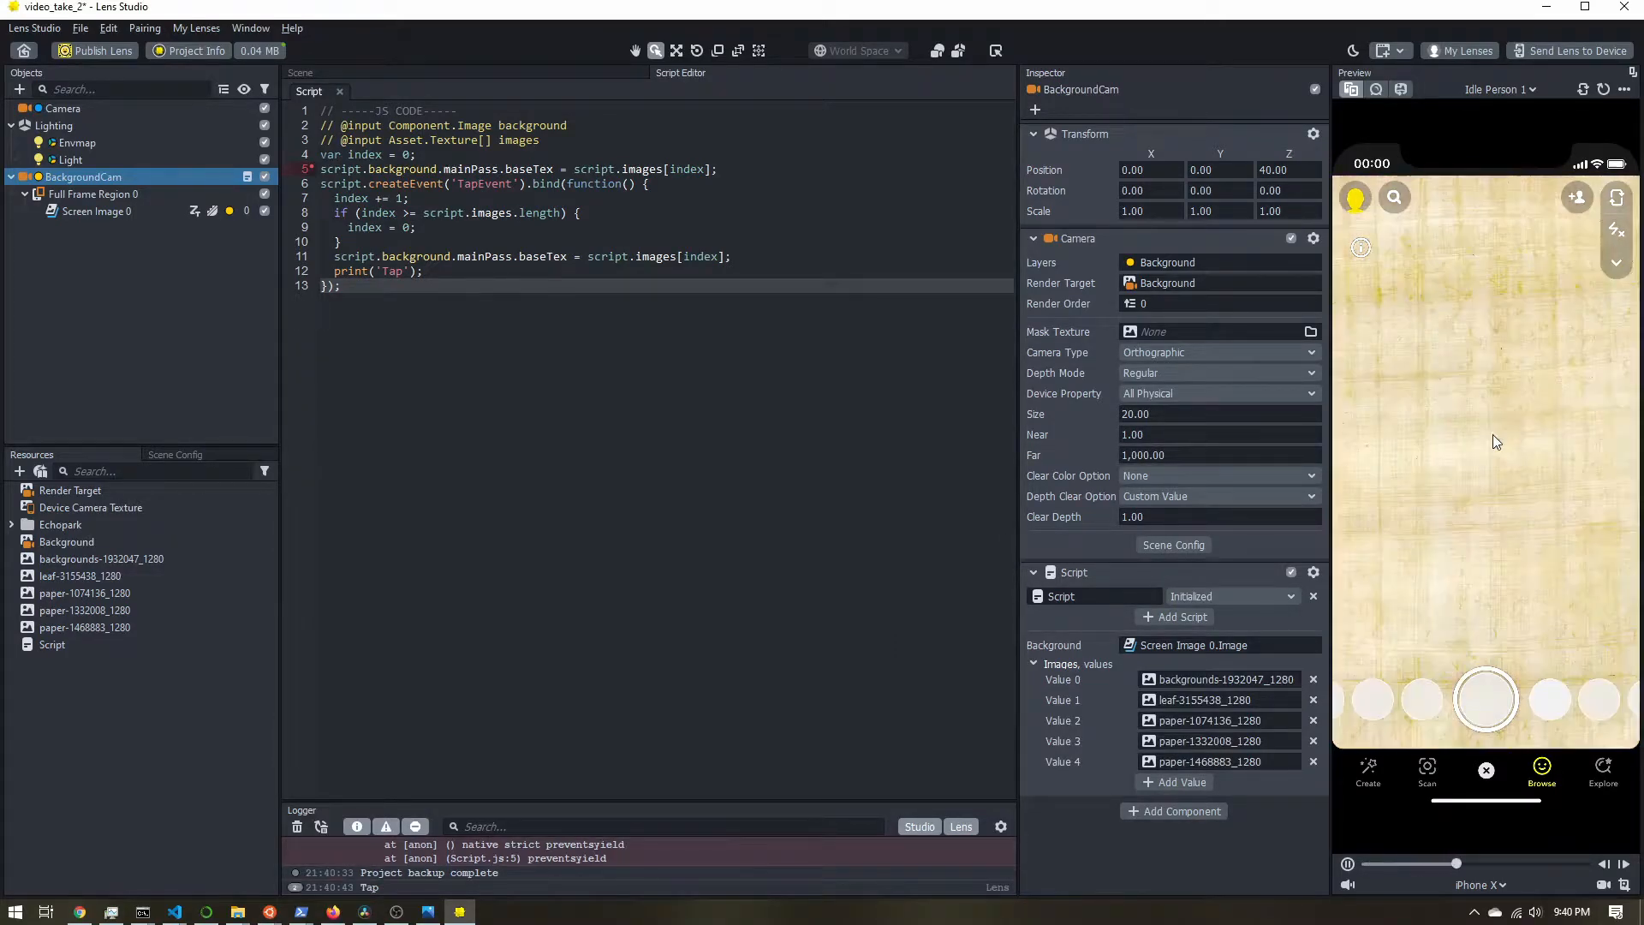
left_click(1496, 441)
left_click(1494, 401)
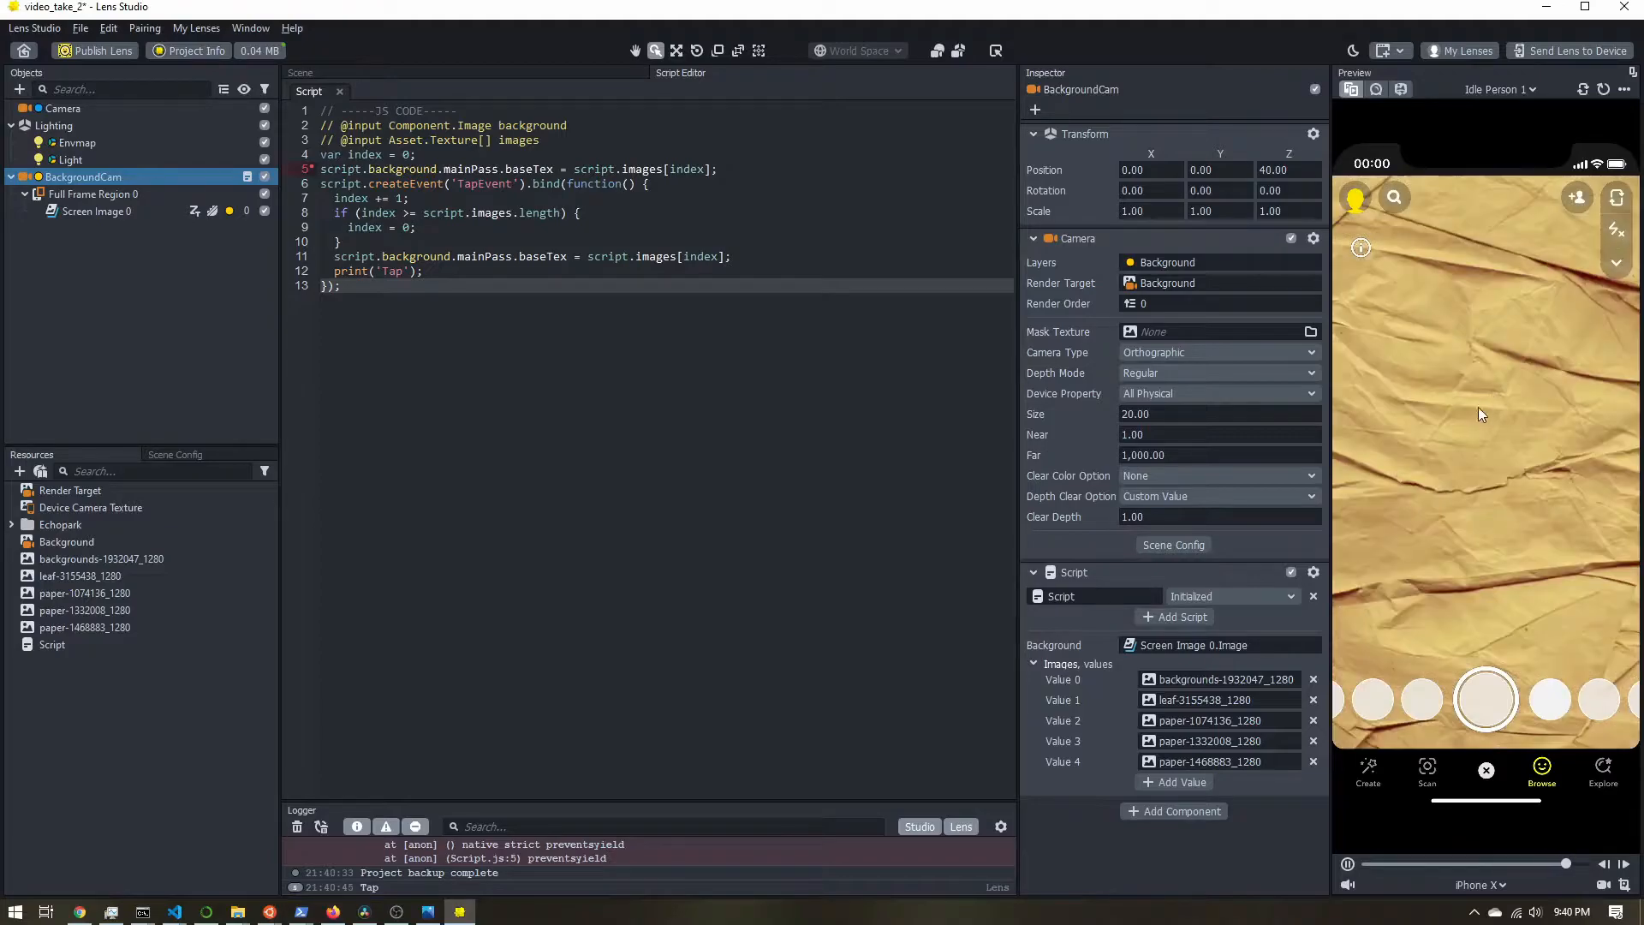
left_click(1500, 420)
key("ctrl+s")
left_click(157, 372)
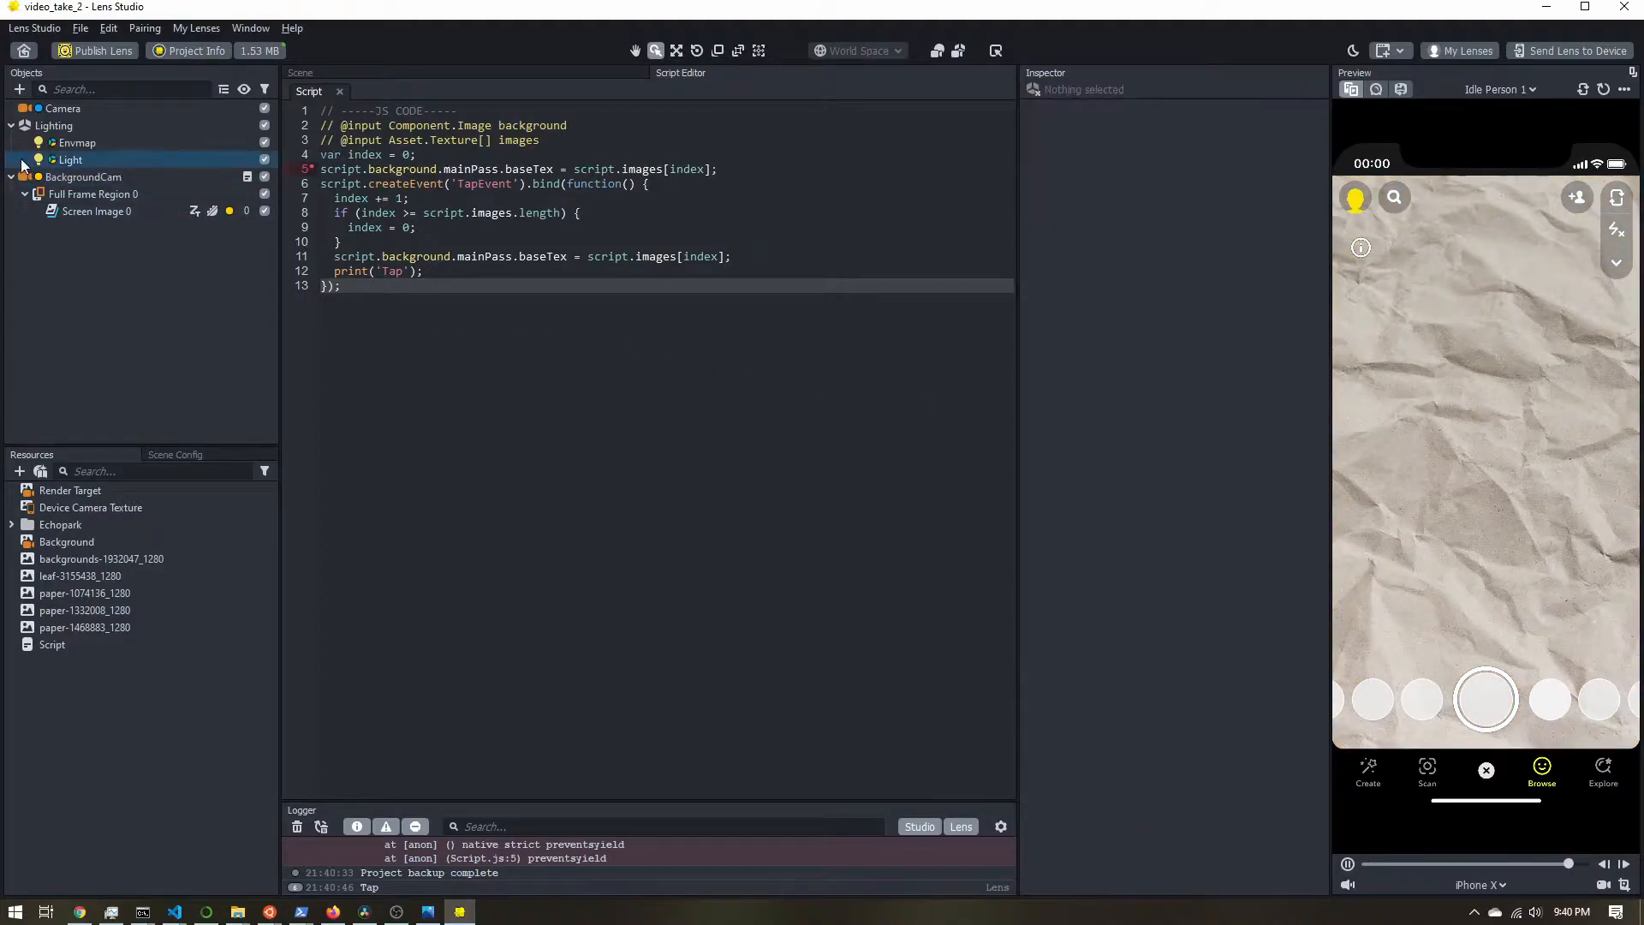
left_click(12, 178)
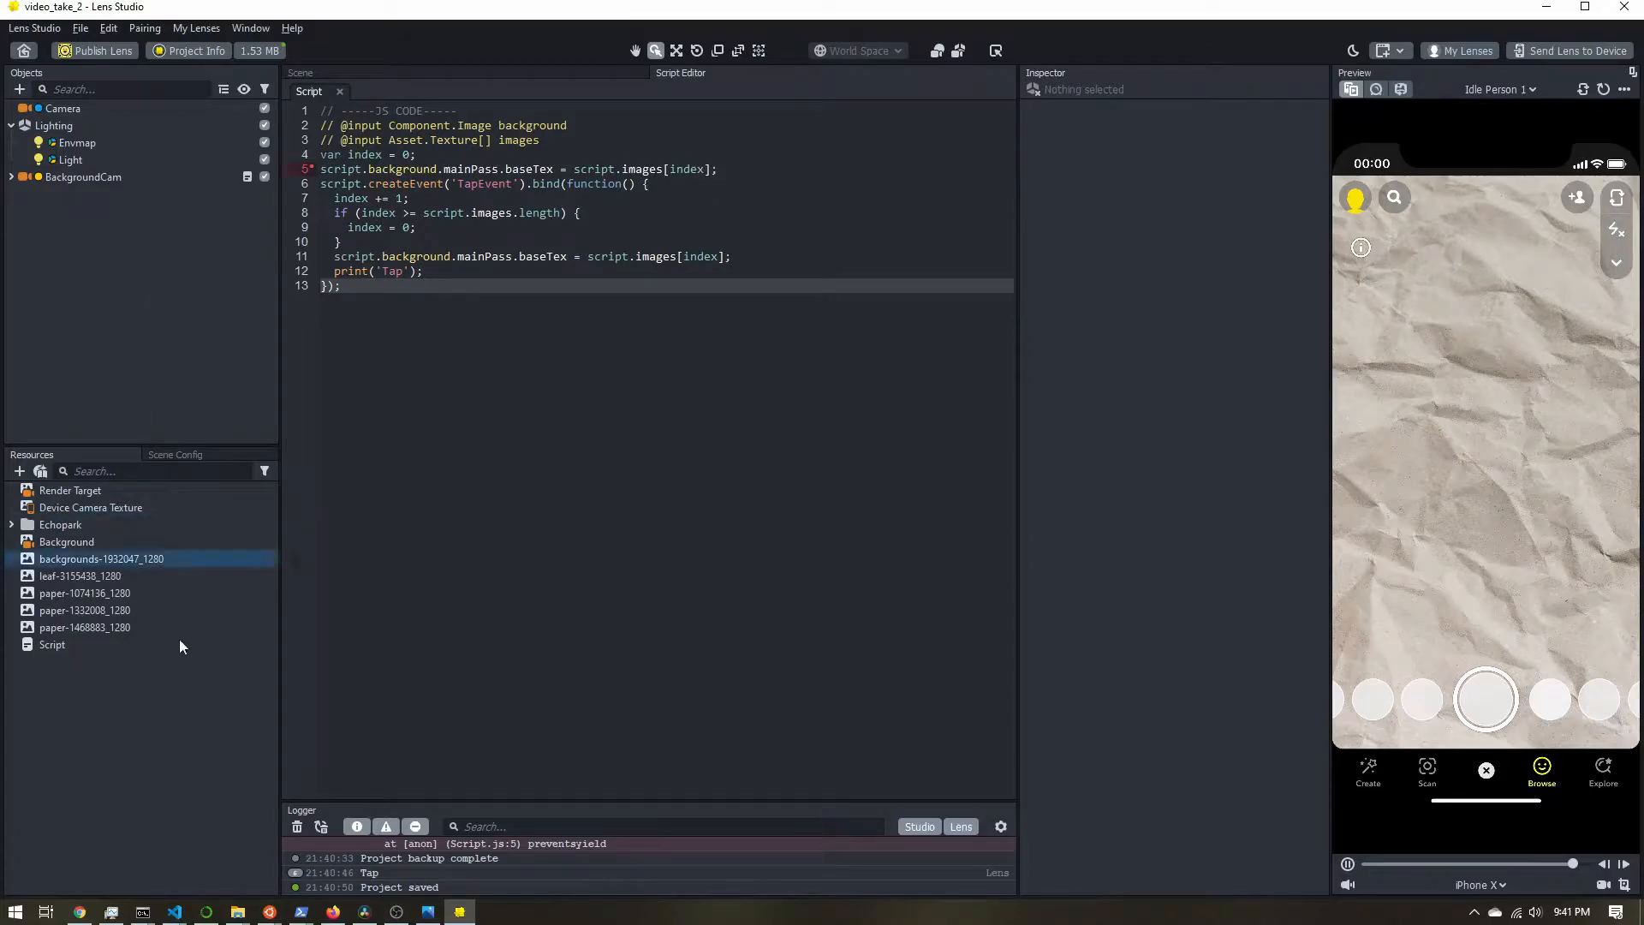
Add a Graph Empty material to the project resources
left_click(19, 472)
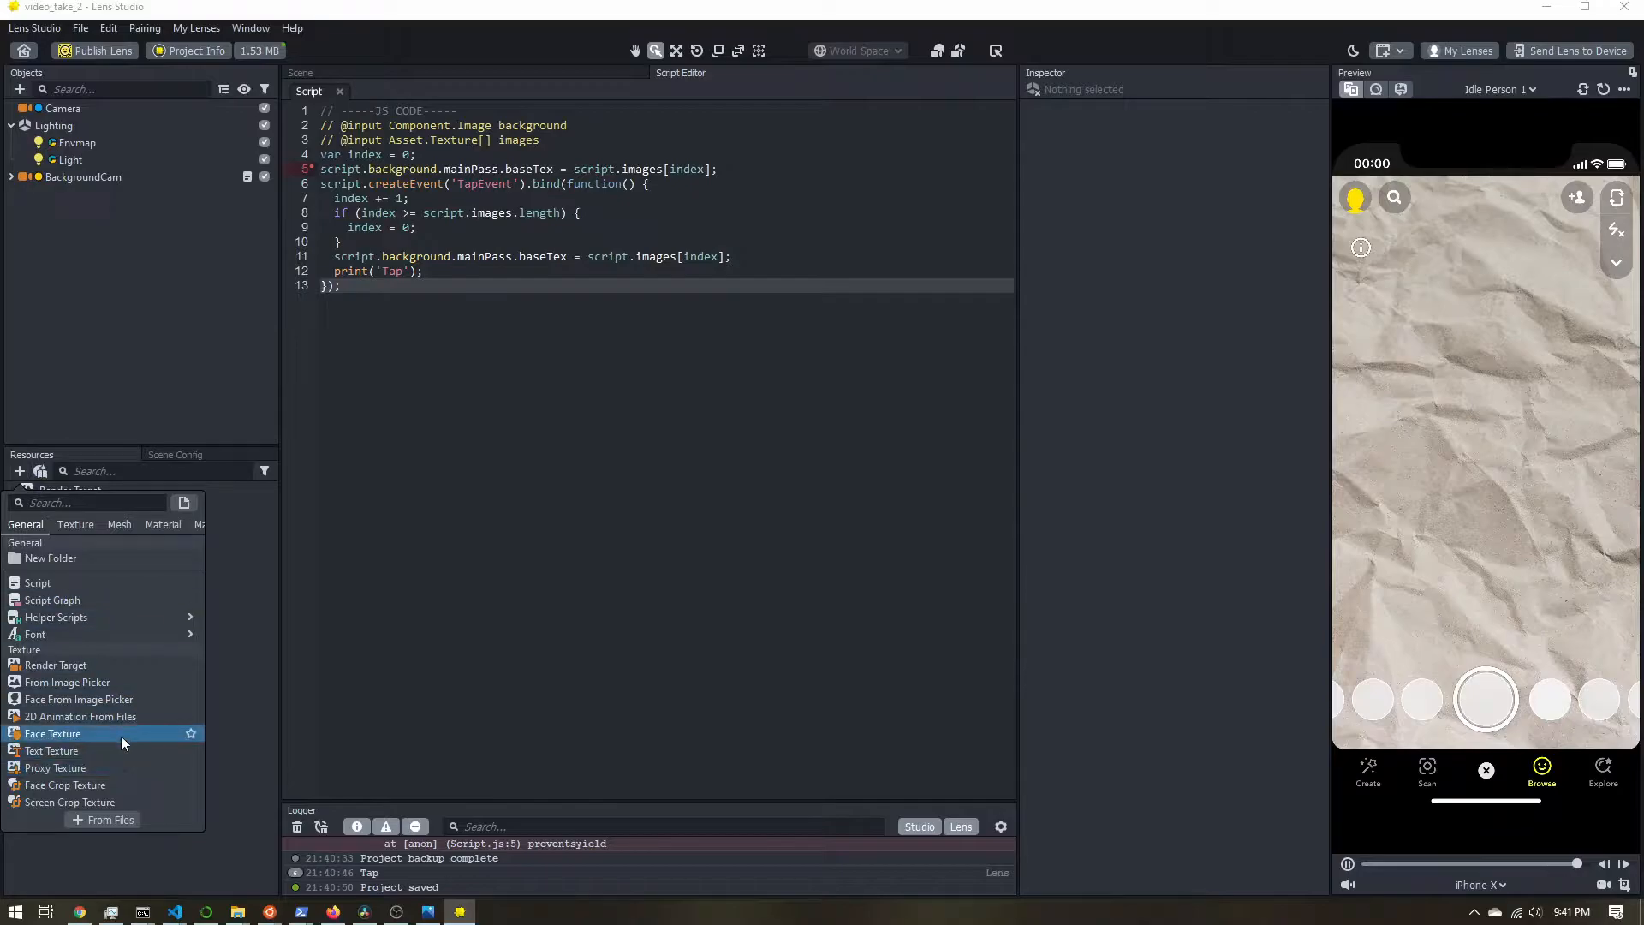
scroll(120, 728, "down", 5)
scroll(120, 726, "down", 4)
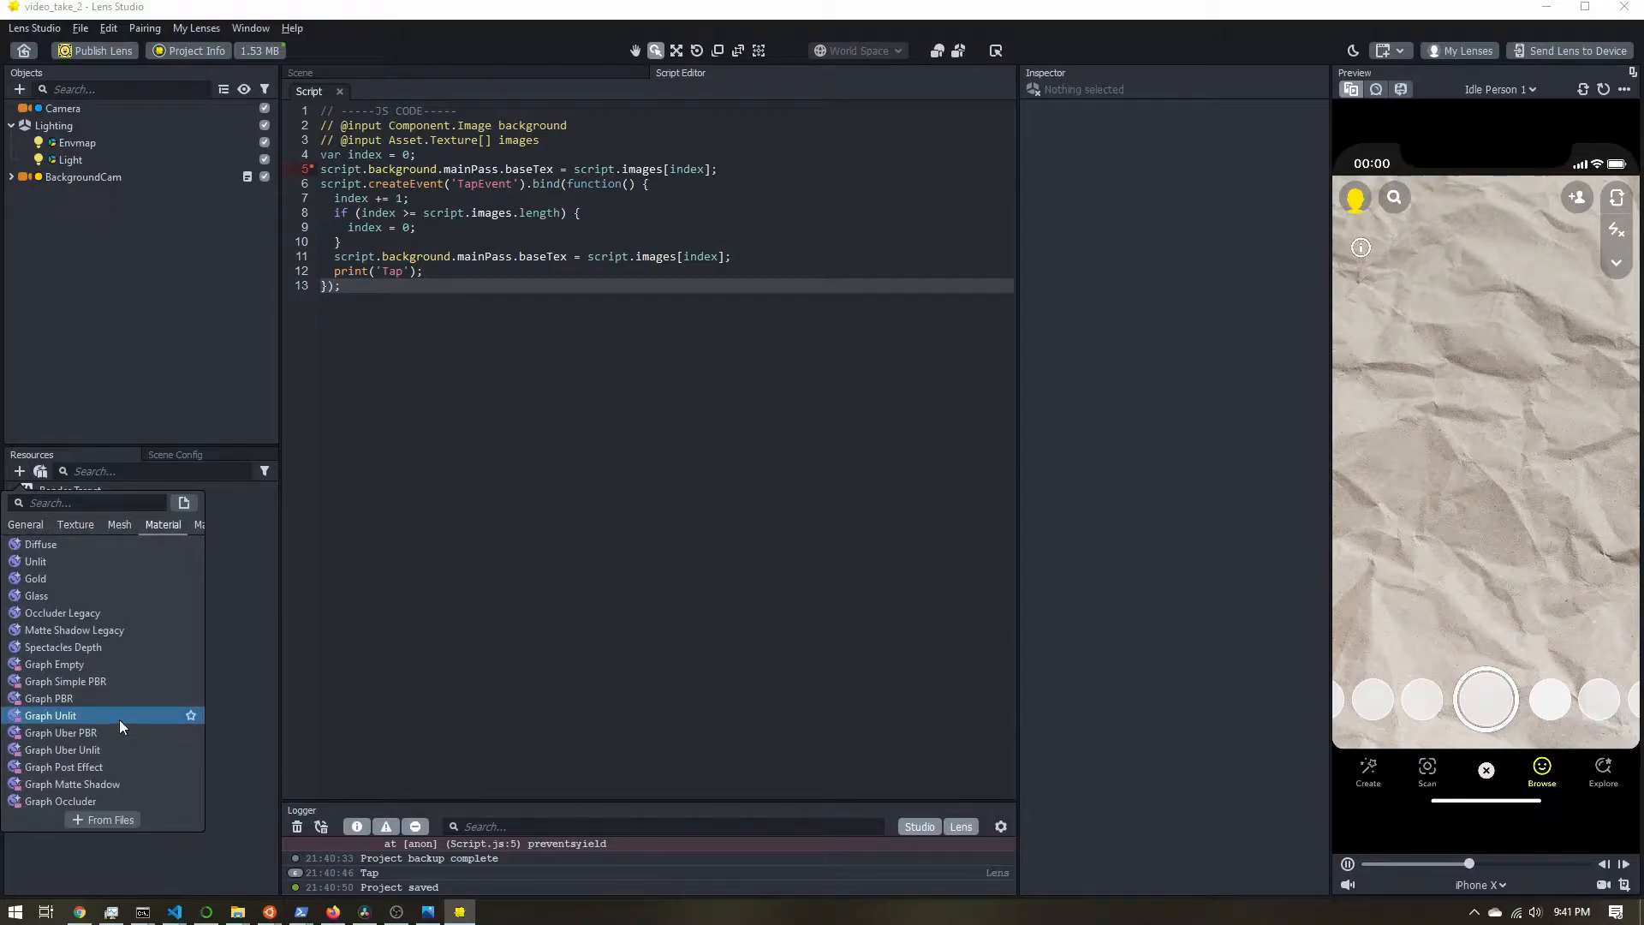
left_click(71, 666)
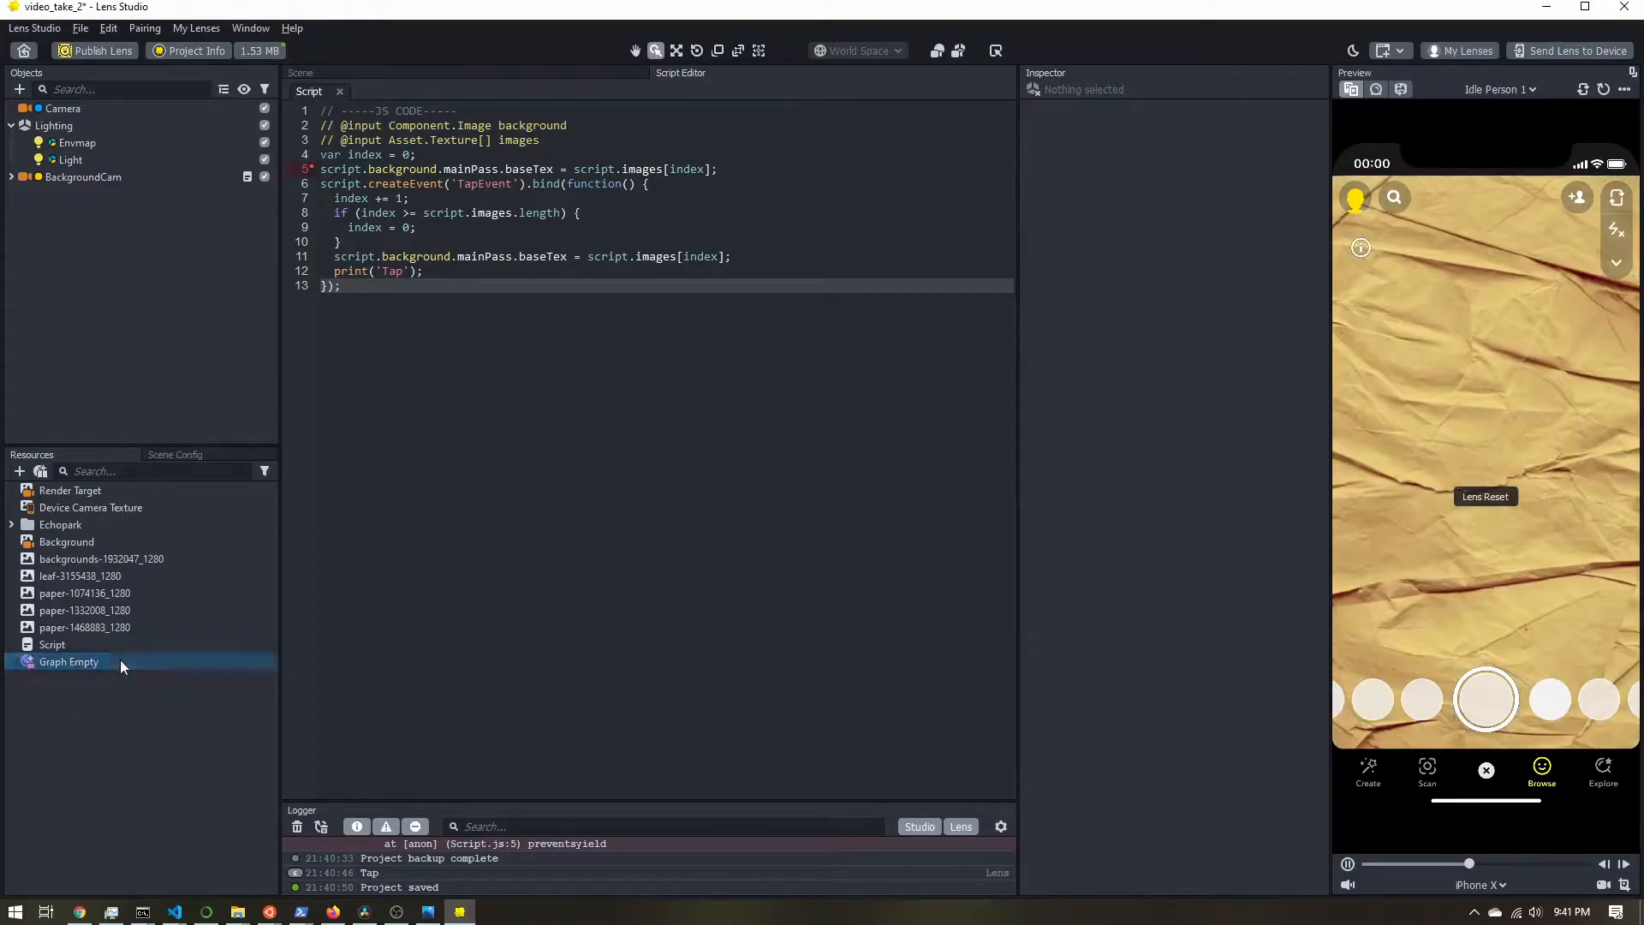
Open the Graph Empty material in the graph editor and dock the Inspector alongside Objects with its preview collapsed
left_click(63, 662)
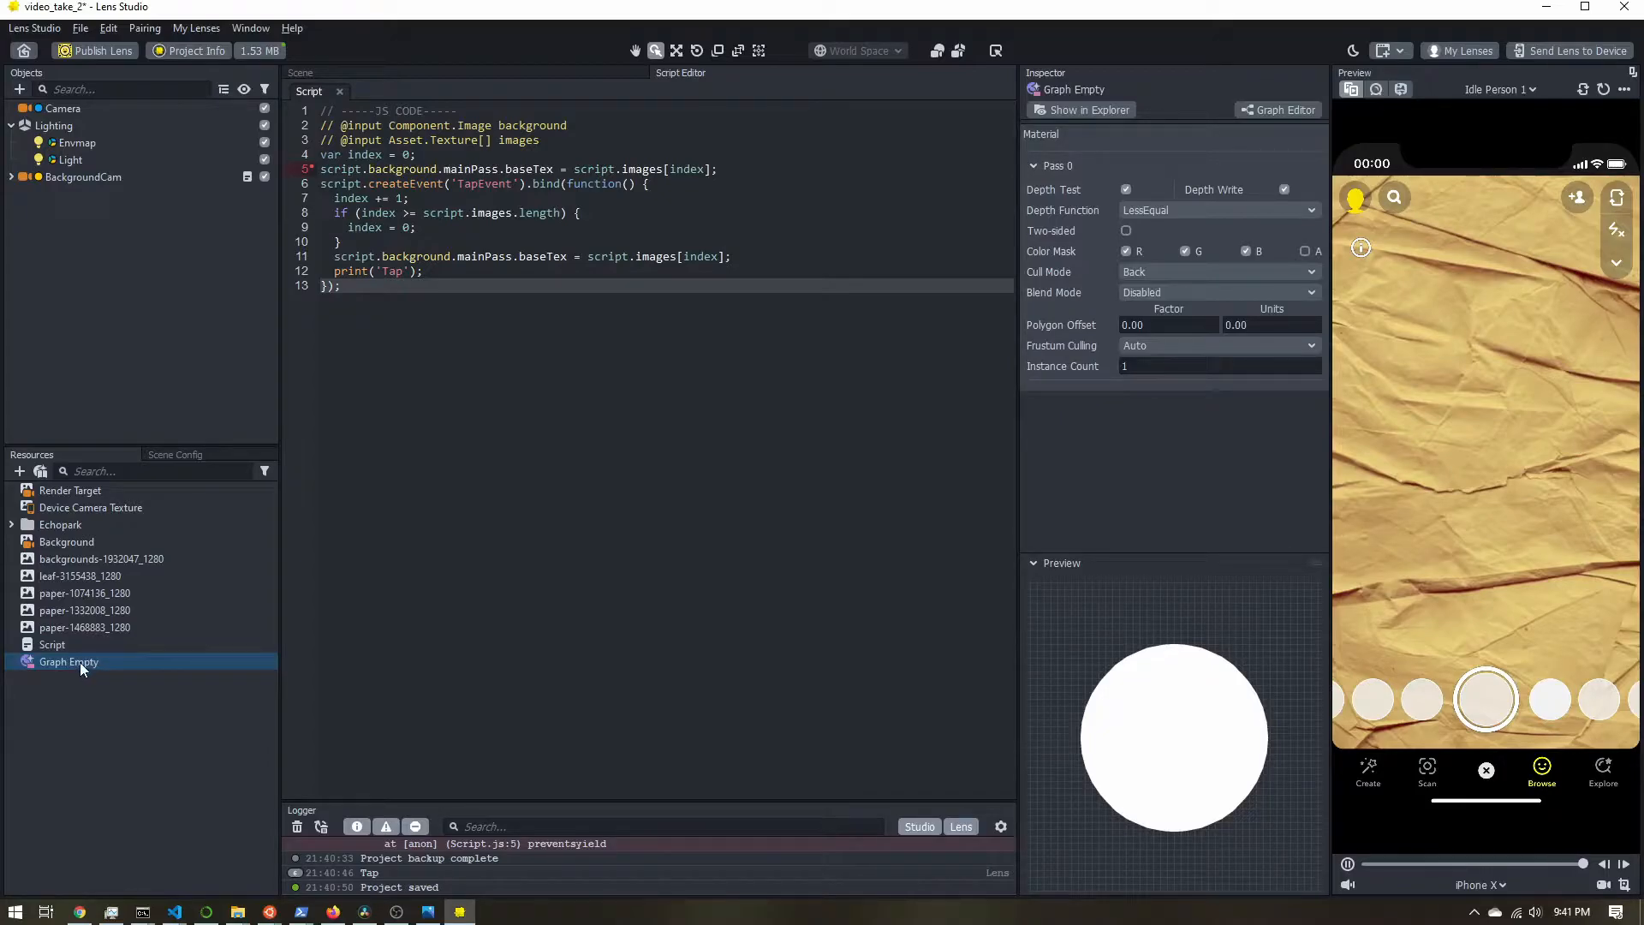
left_click(1283, 110)
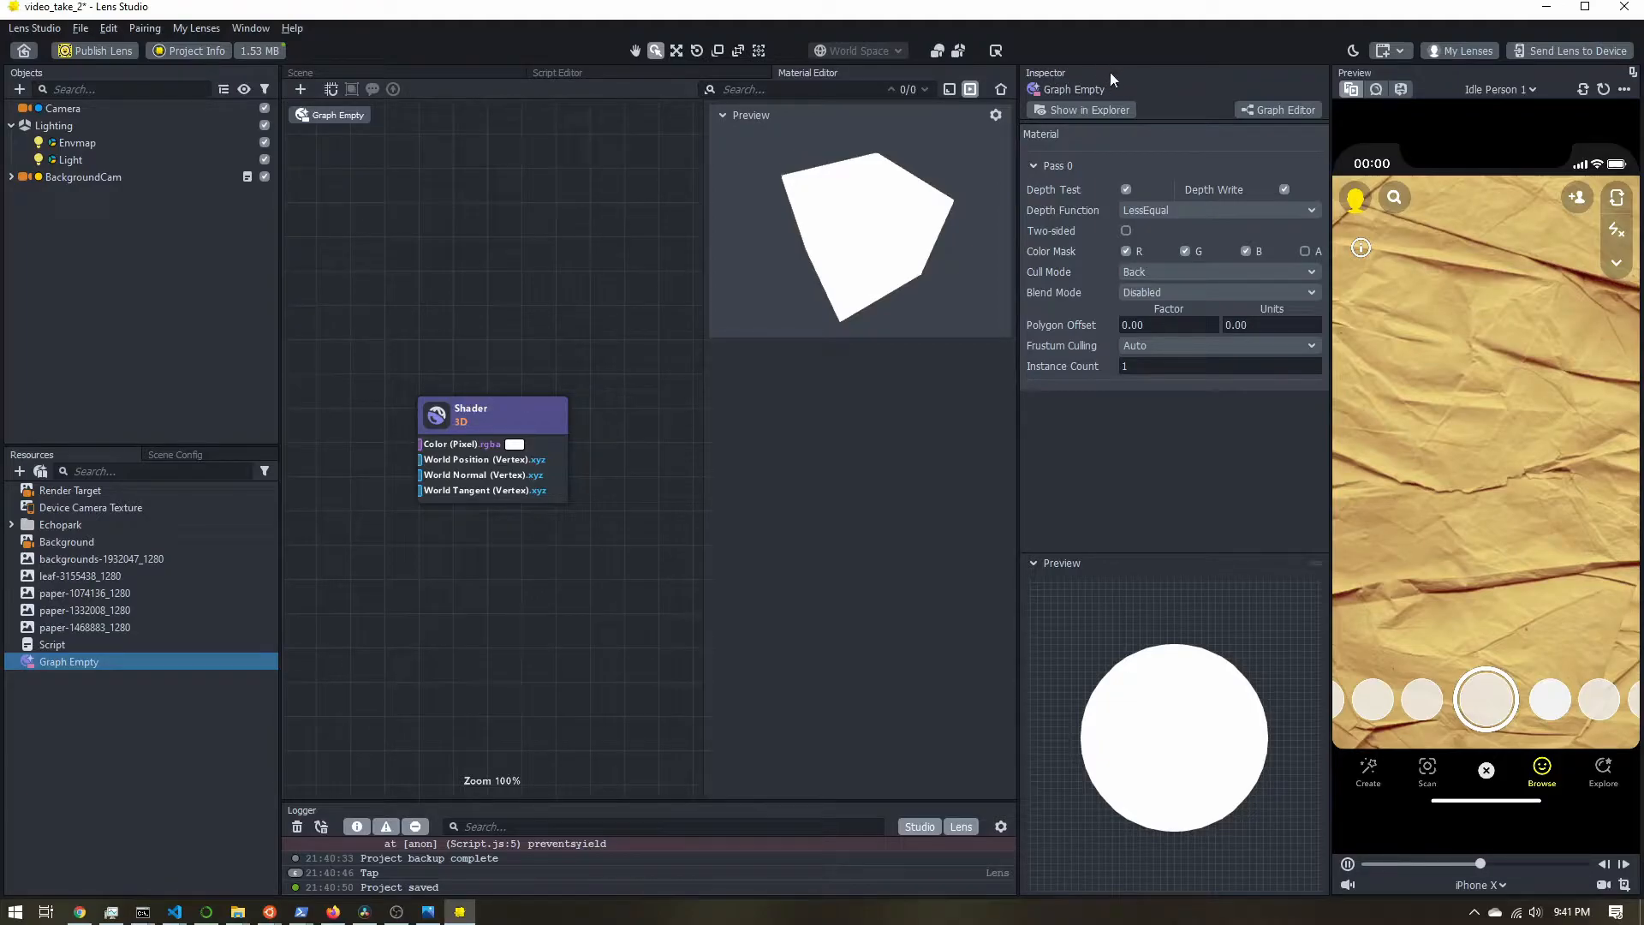
left_click_drag(1127, 69, 249, 76)
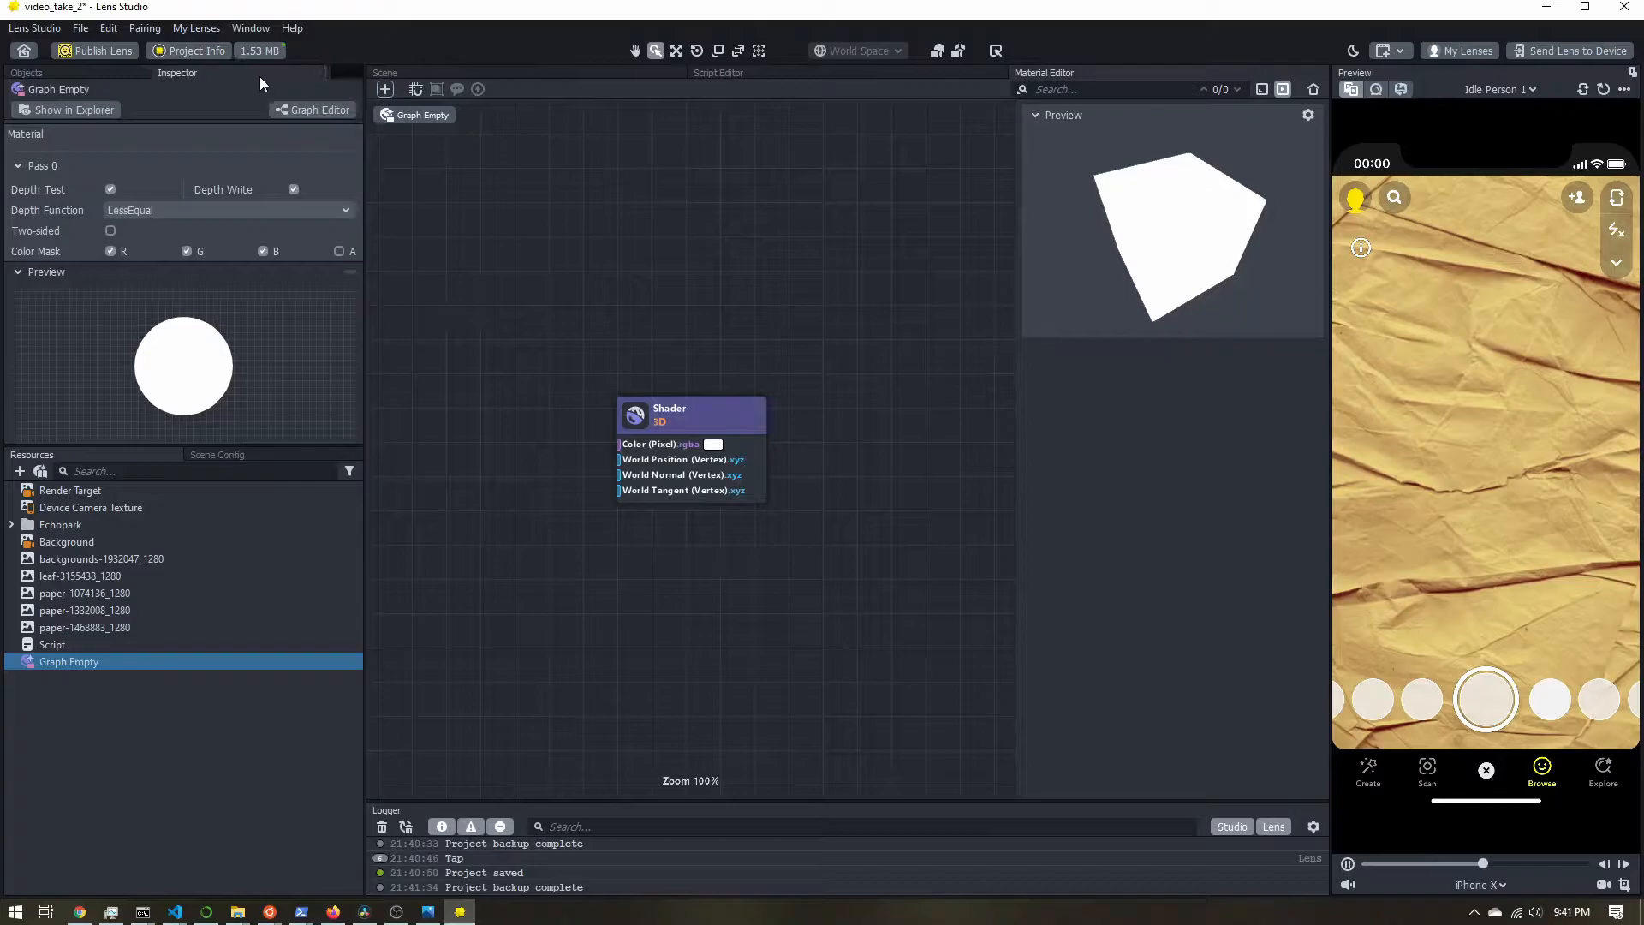
left_click(19, 273)
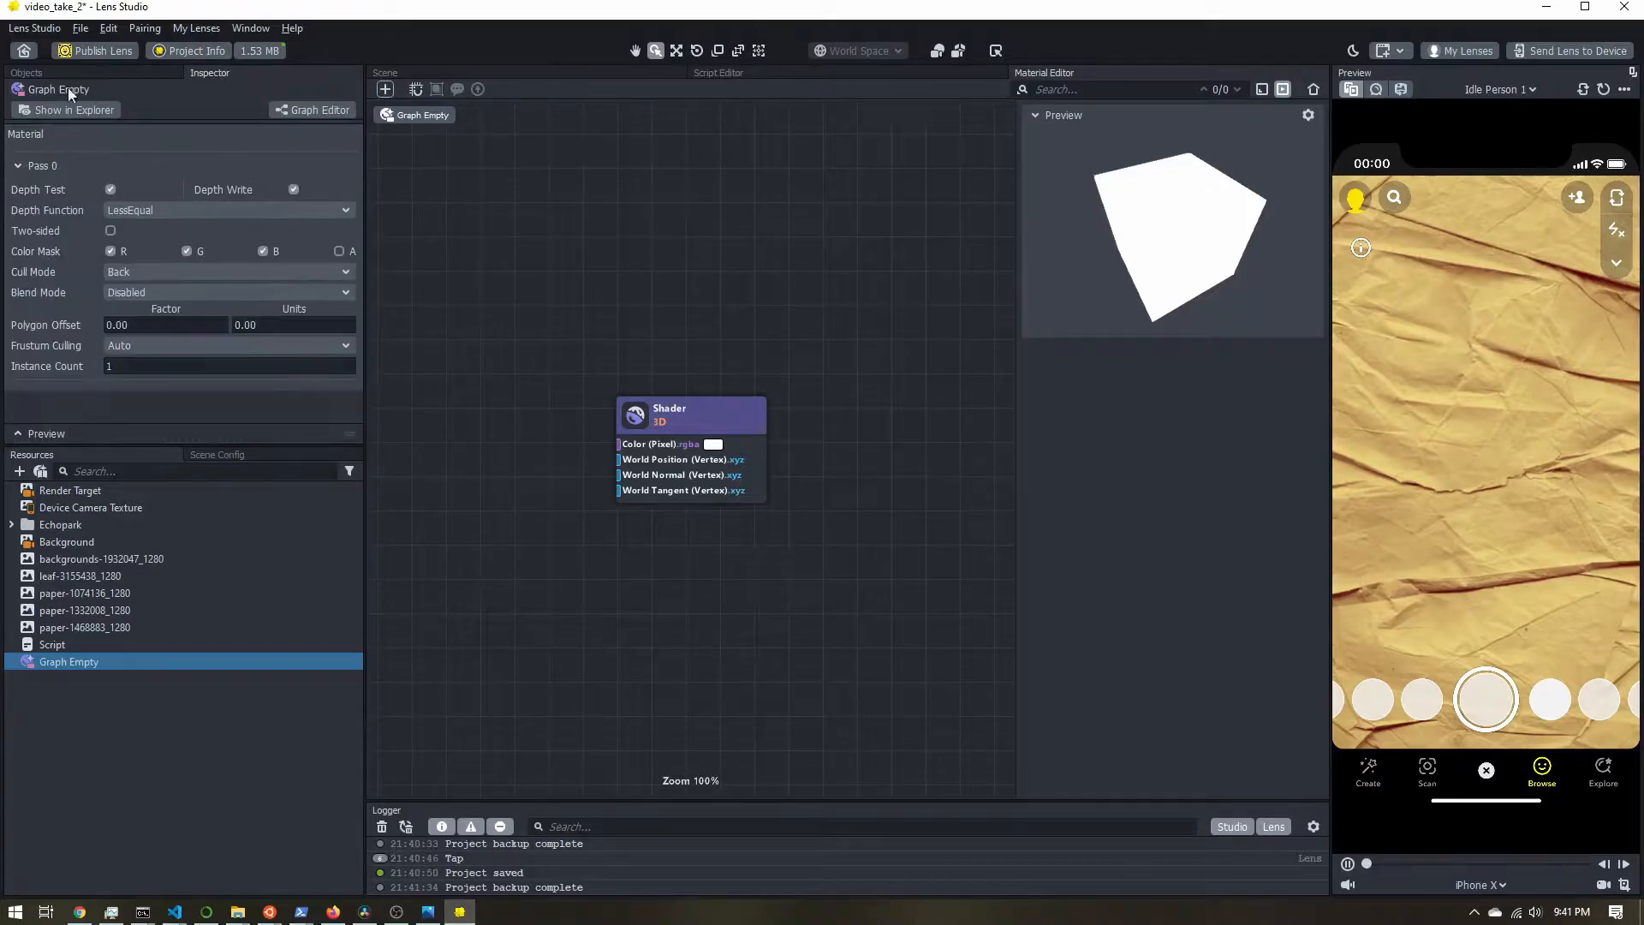
Add a Screen Image with its own orthographic camera to the scene objects
left_click(44, 72)
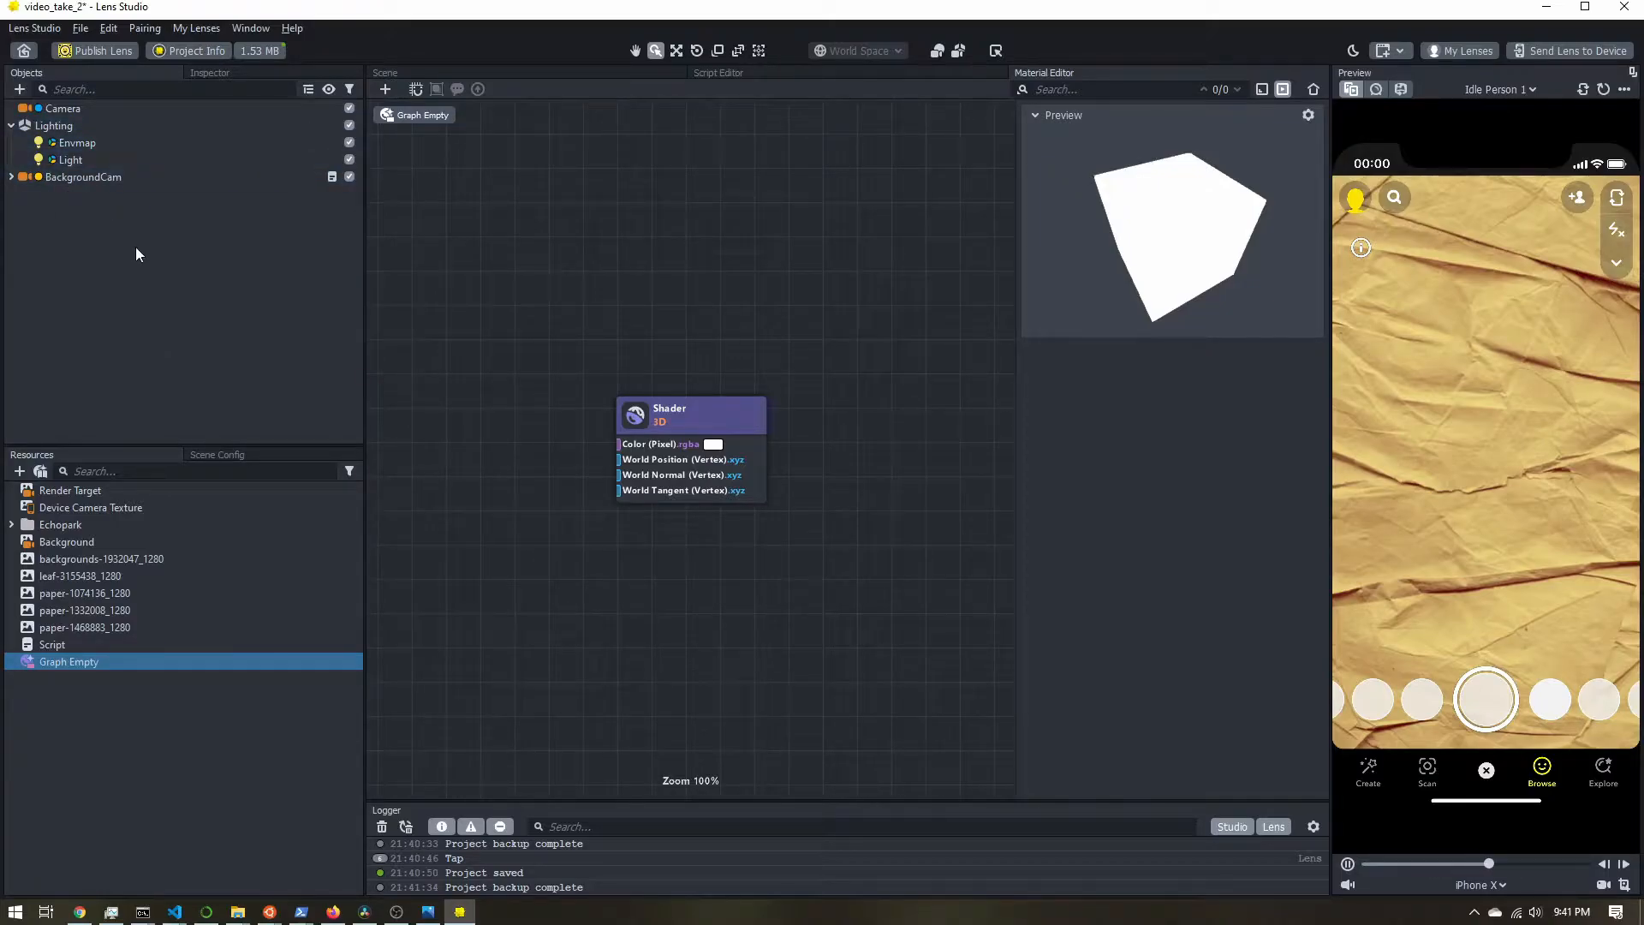
left_click(19, 89)
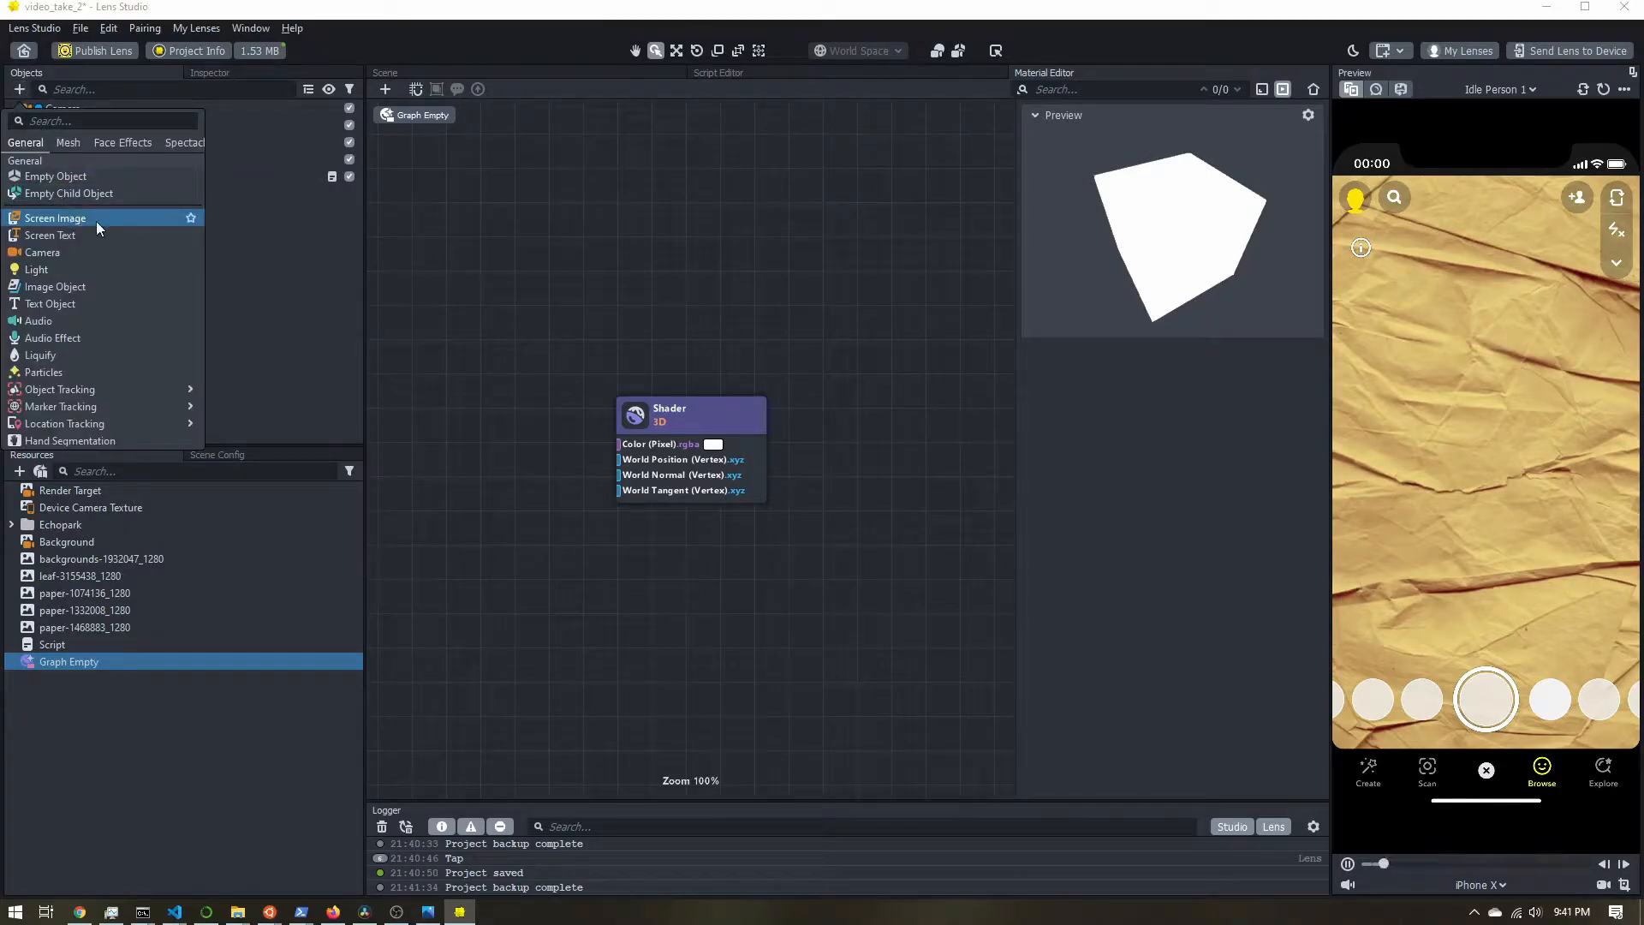
left_click(56, 220)
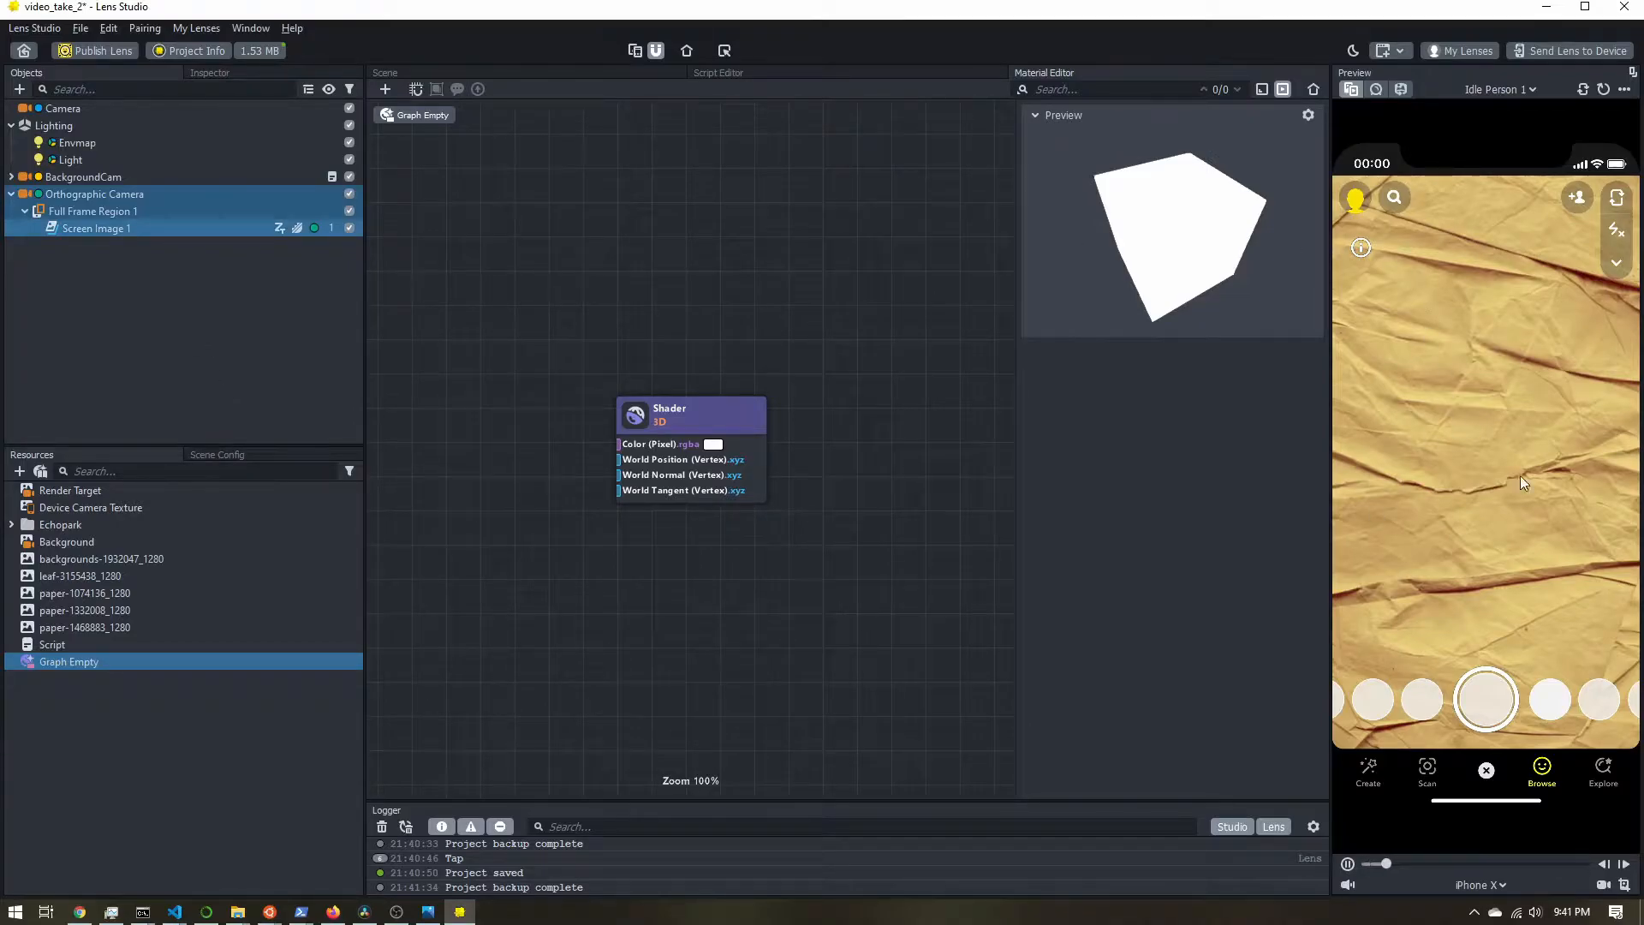
Set the scene's Live Target to Render Target
left_click(216, 454)
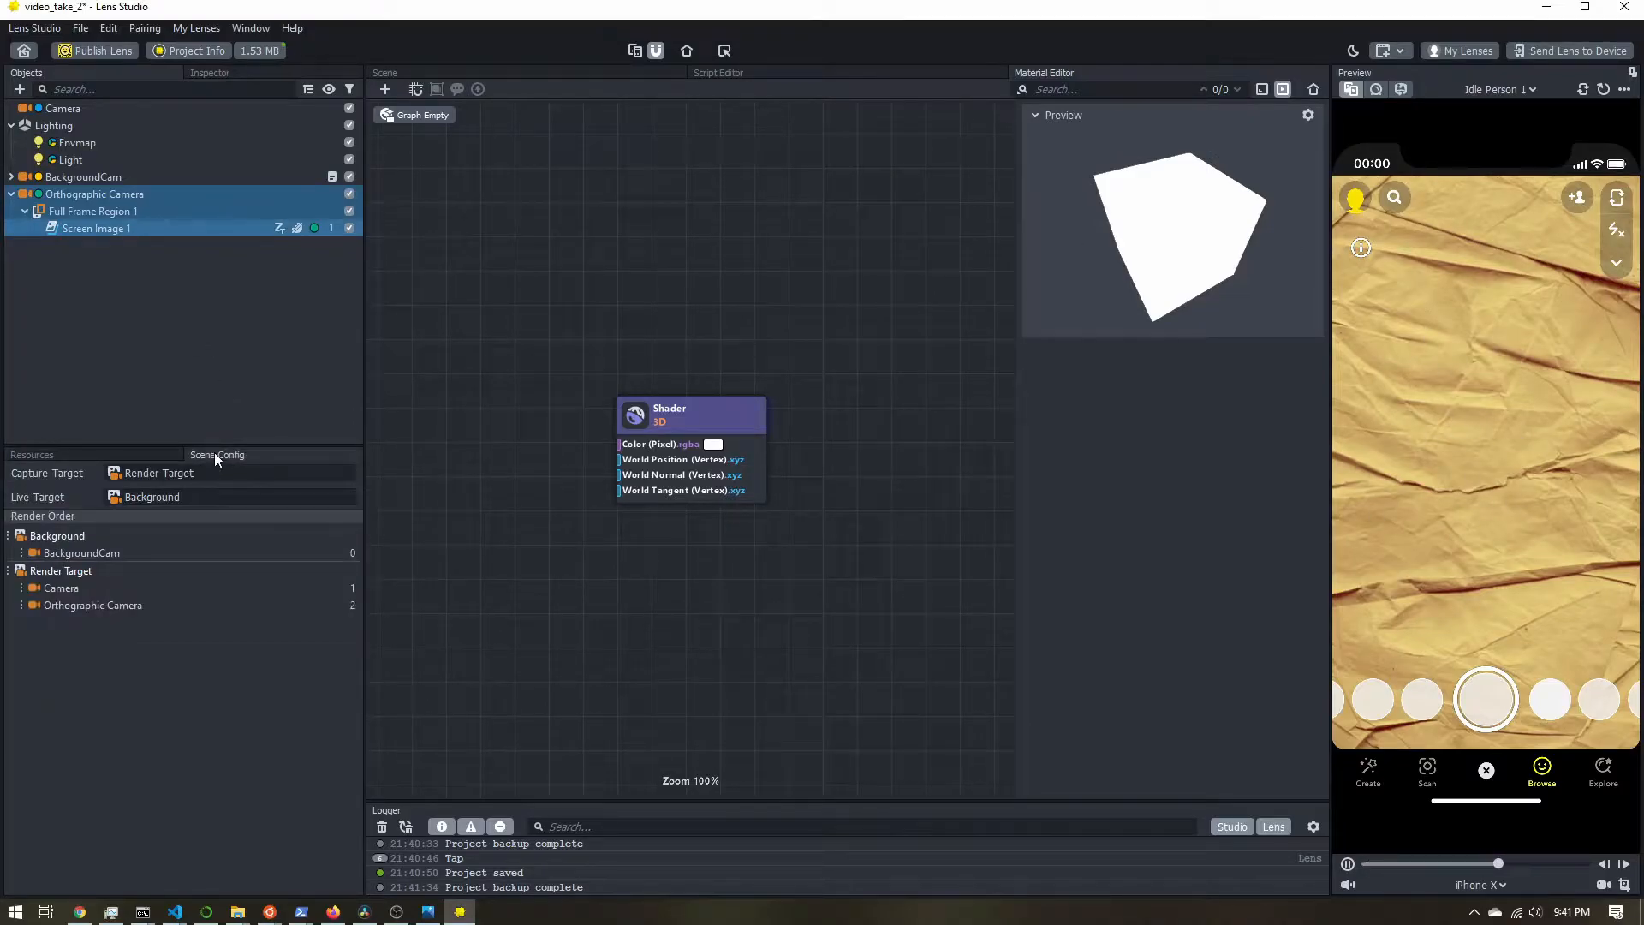
left_click(142, 496)
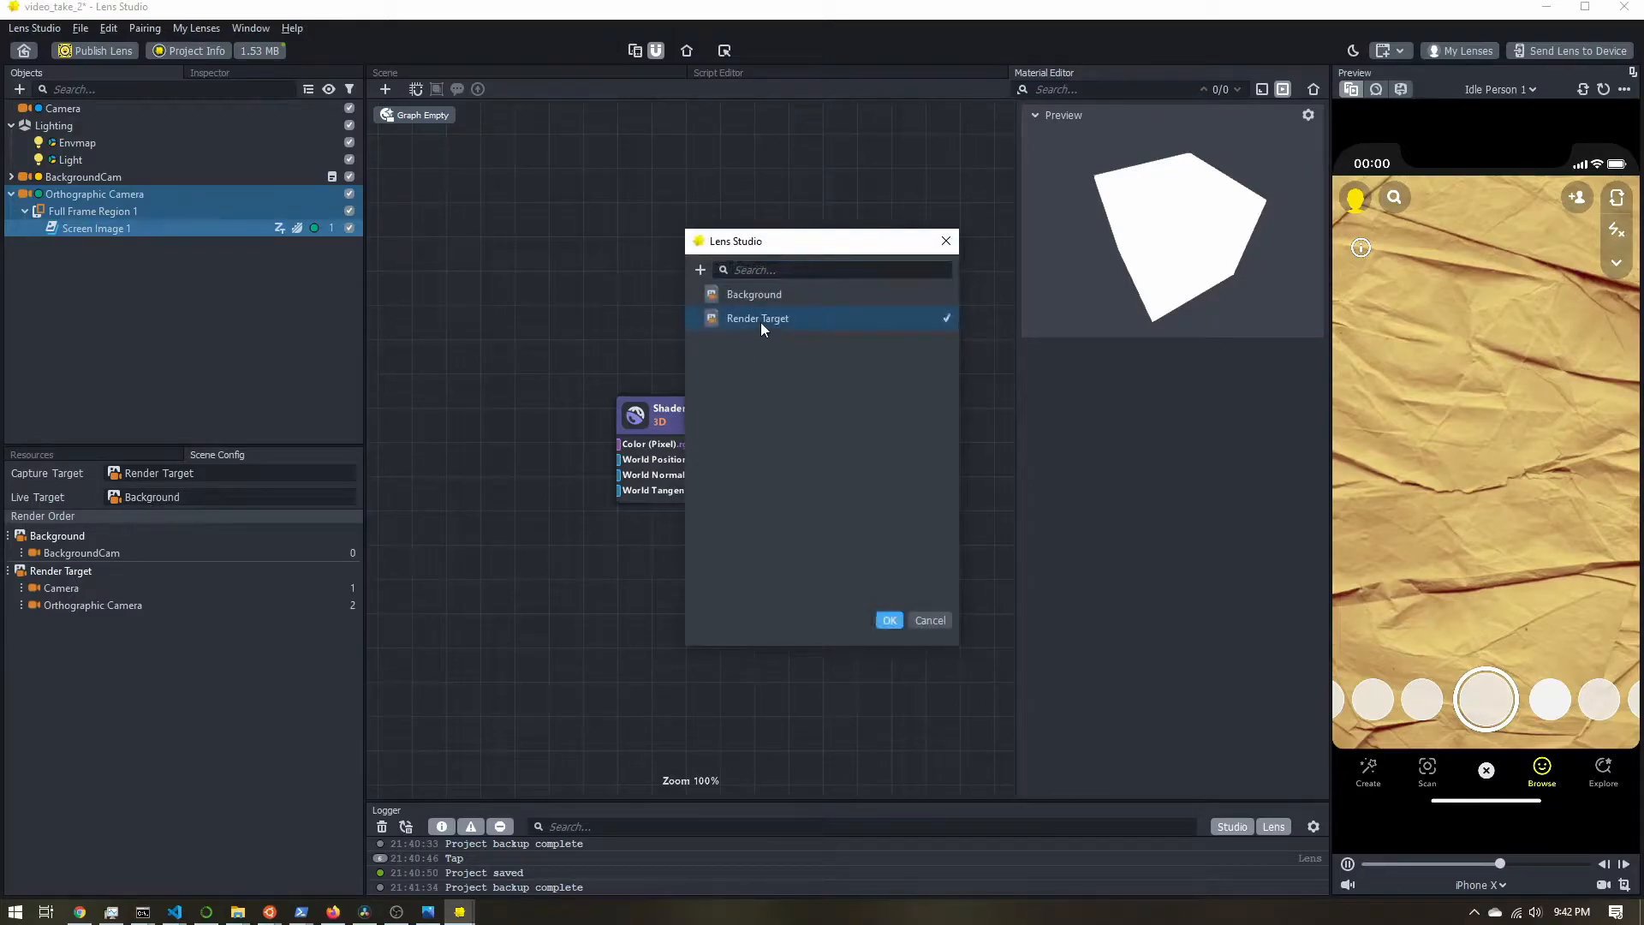
double_click(761, 322)
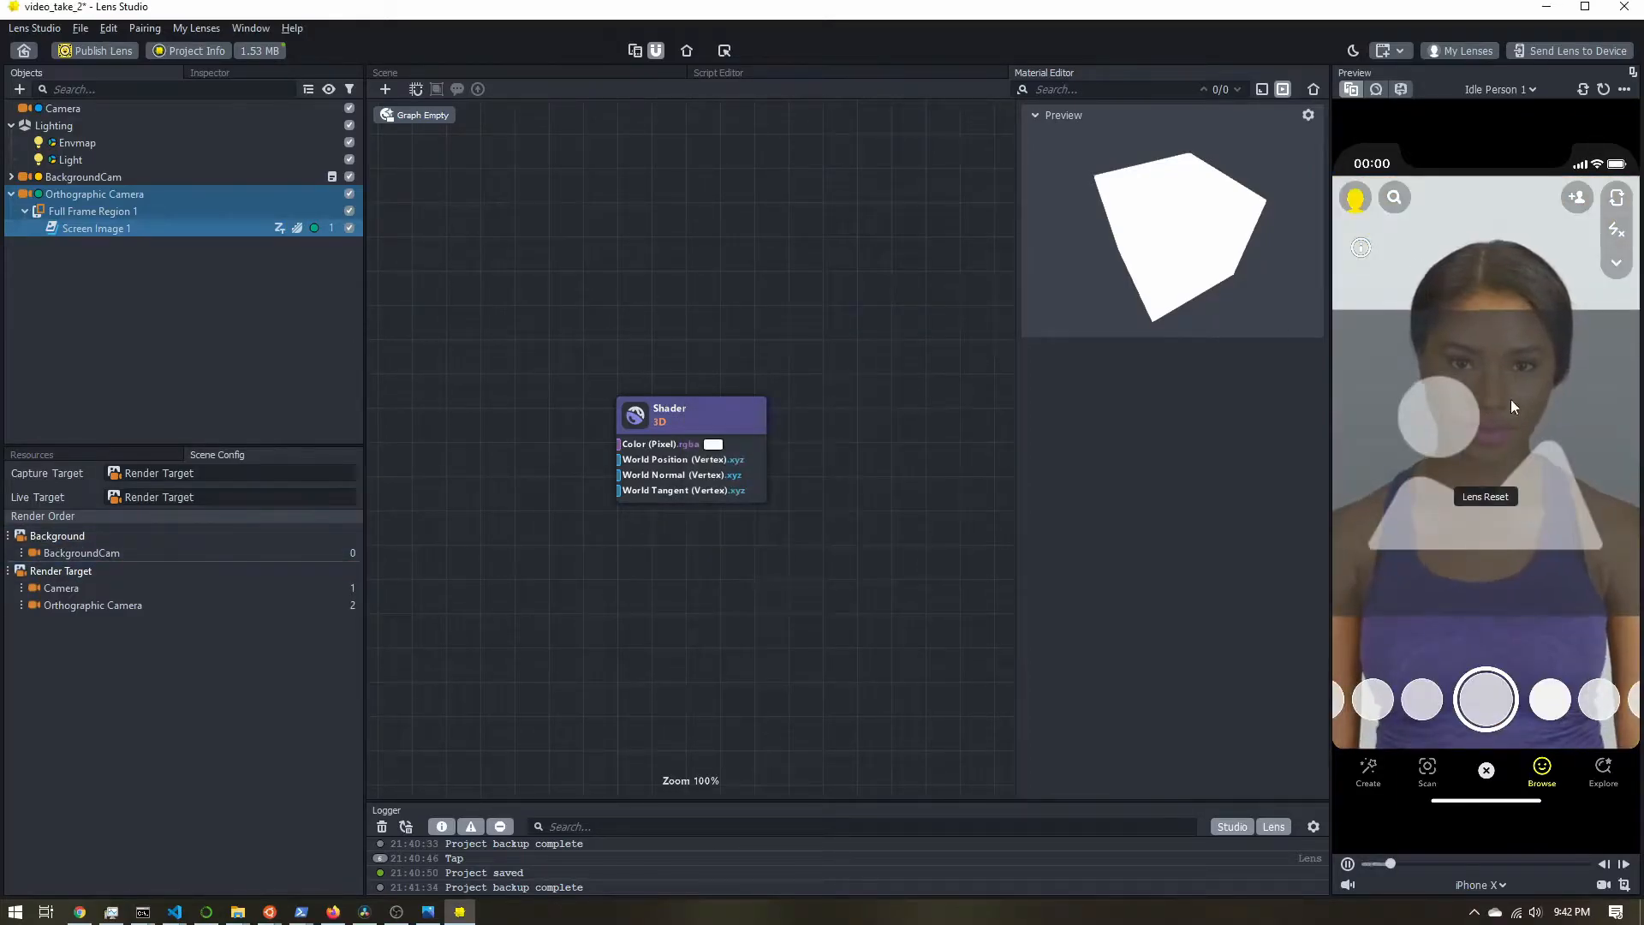
Assign the Graph Empty material to the Image component of Screen Image 1
left_click(112, 195)
left_click(96, 232)
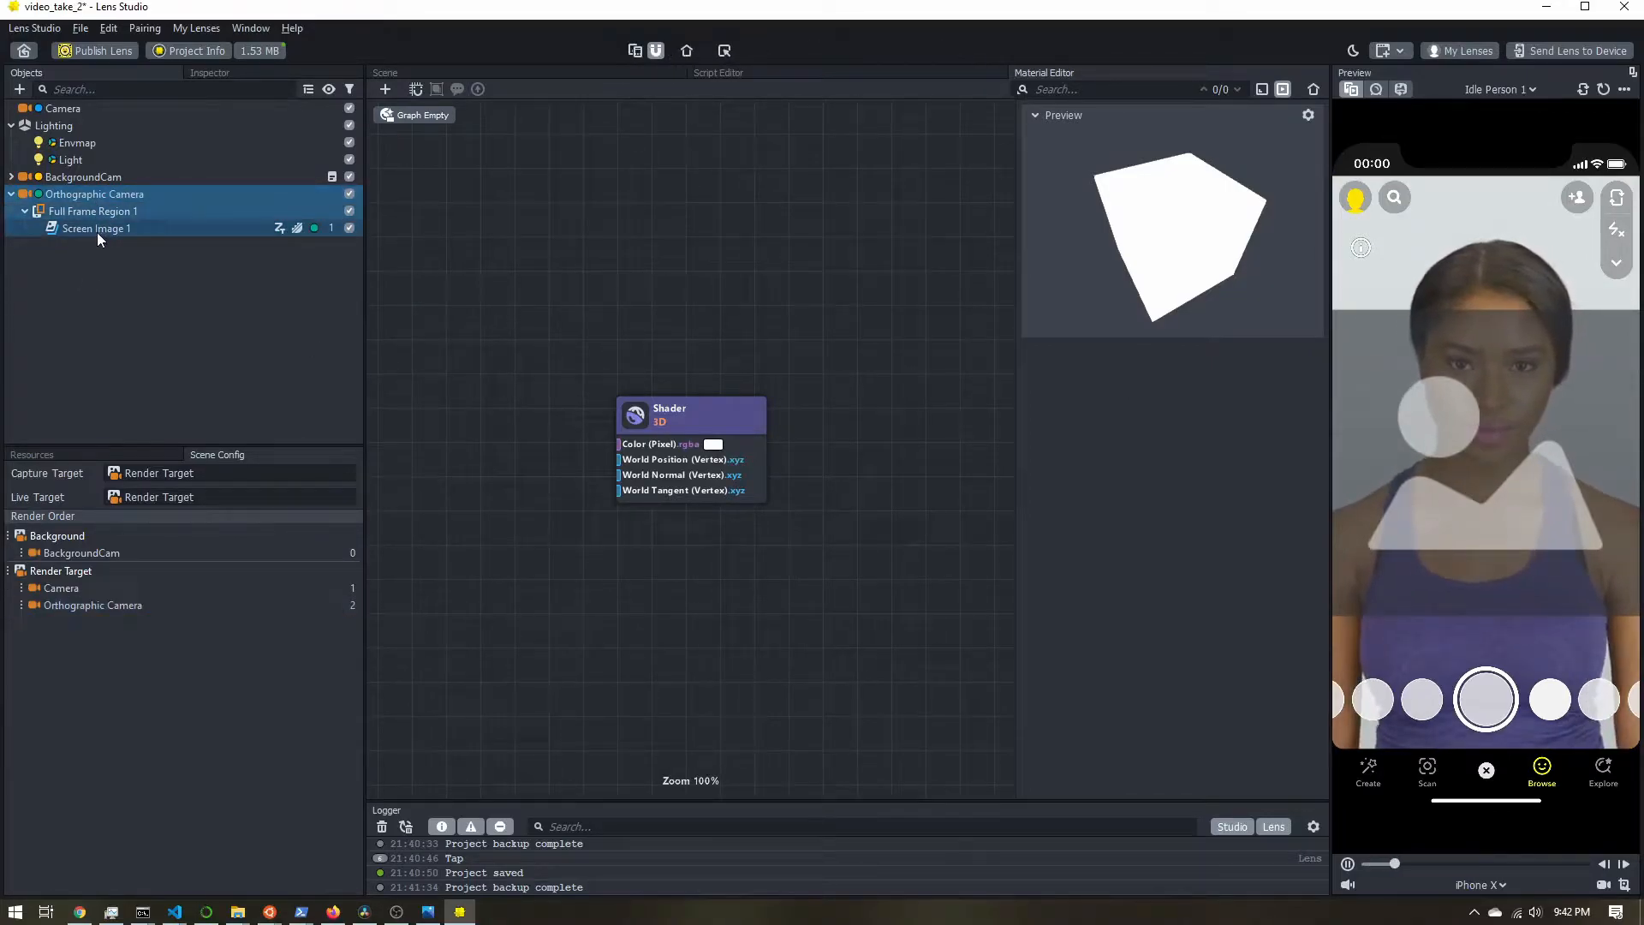
left_click(209, 75)
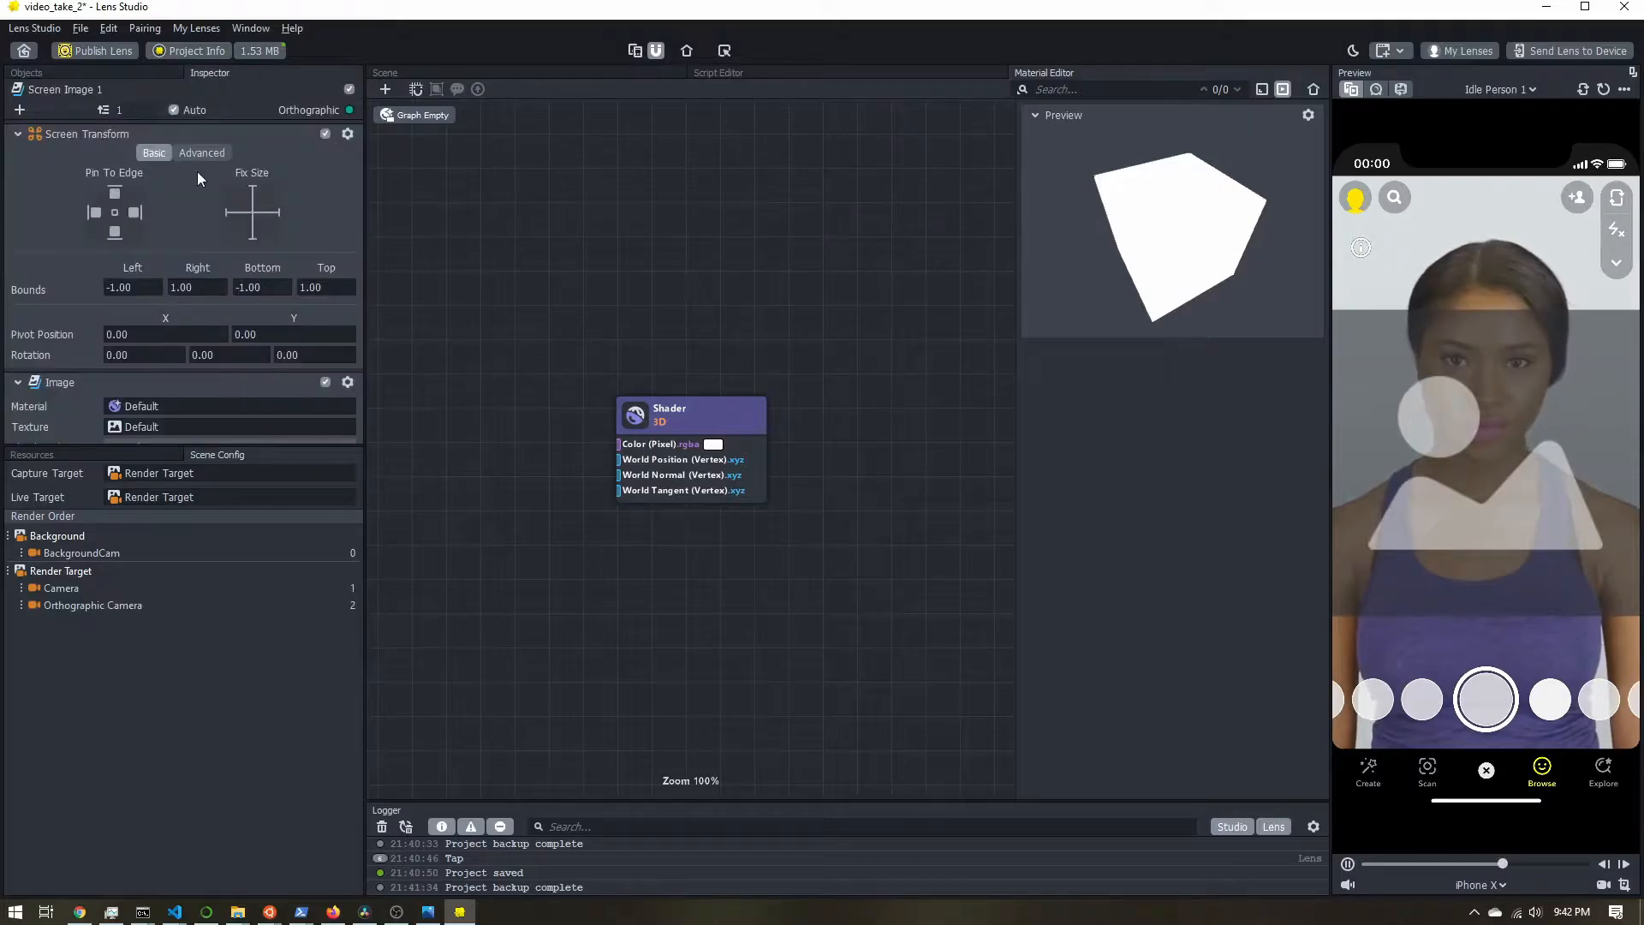
scroll(176, 248, "down", 3)
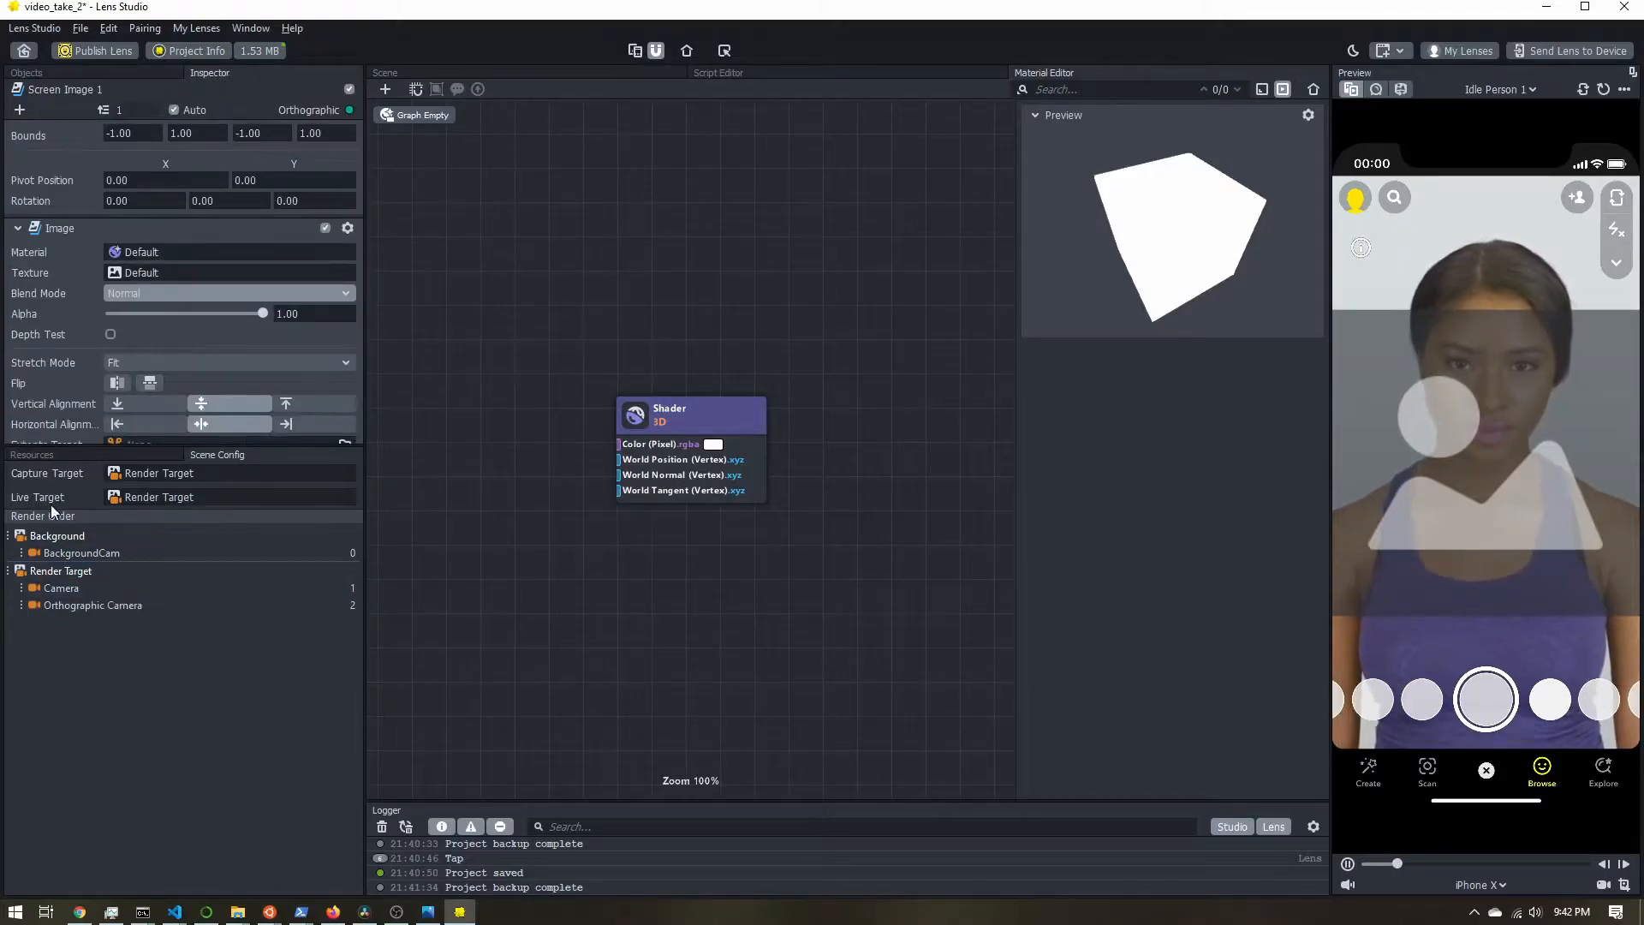
left_click(46, 451)
left_click_drag(60, 665, 140, 250)
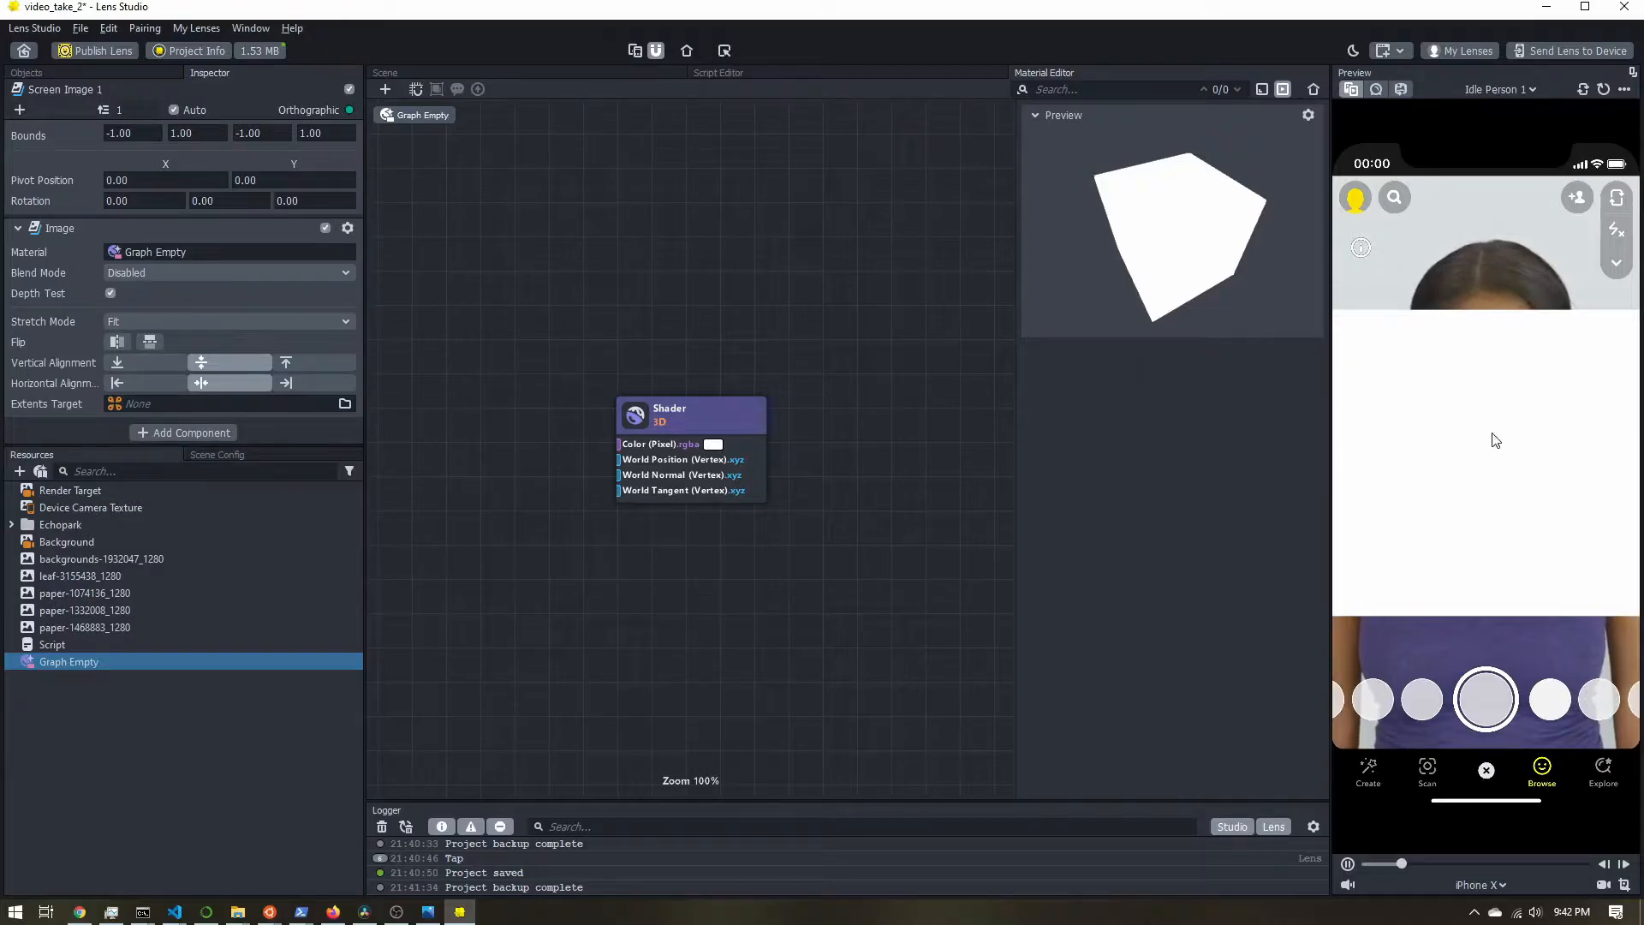
Set Screen Image 1's Stretch Mode to Stretch, and make the docked Inspector taller and narrower
scroll(654, 444, "up", 6)
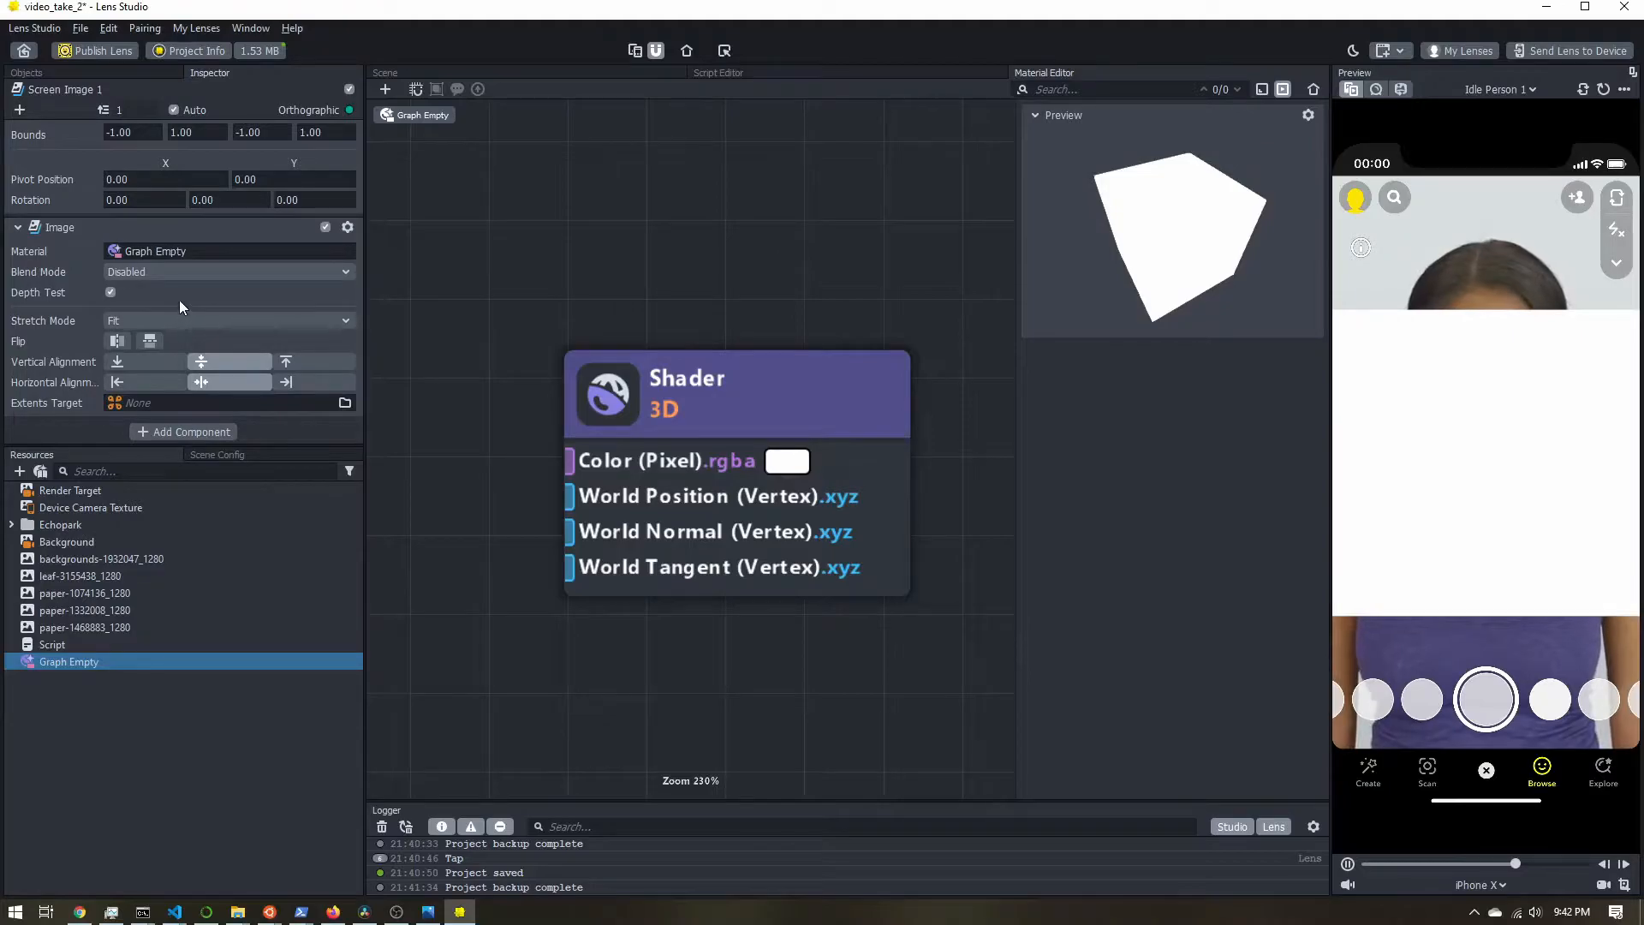
left_click(147, 324)
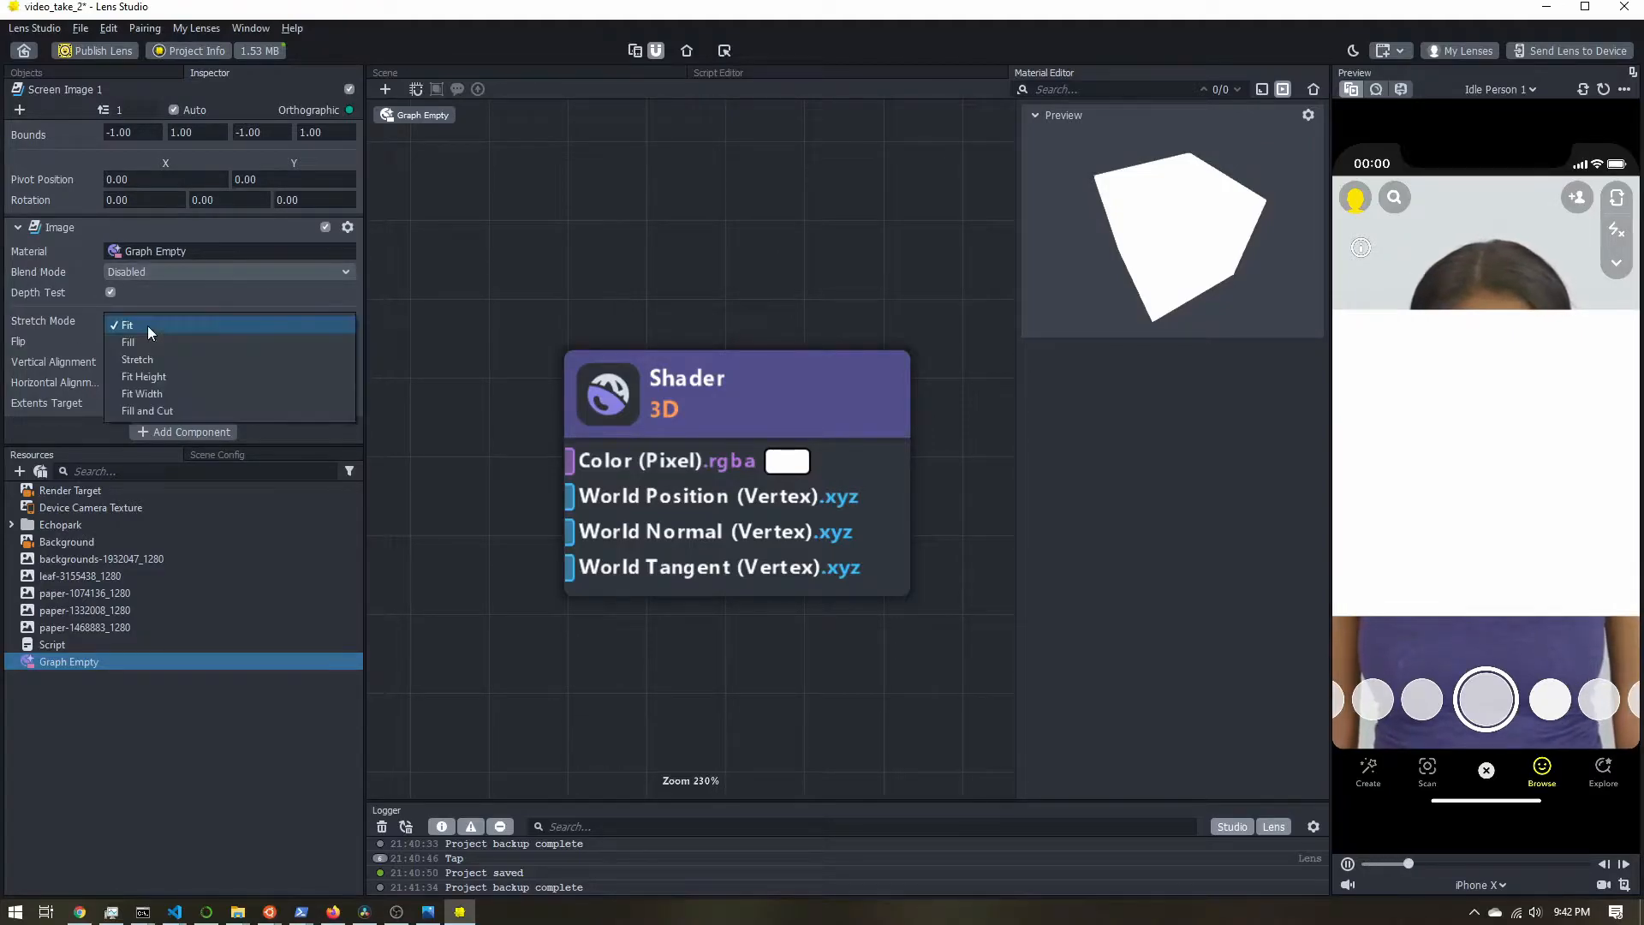
left_click(141, 360)
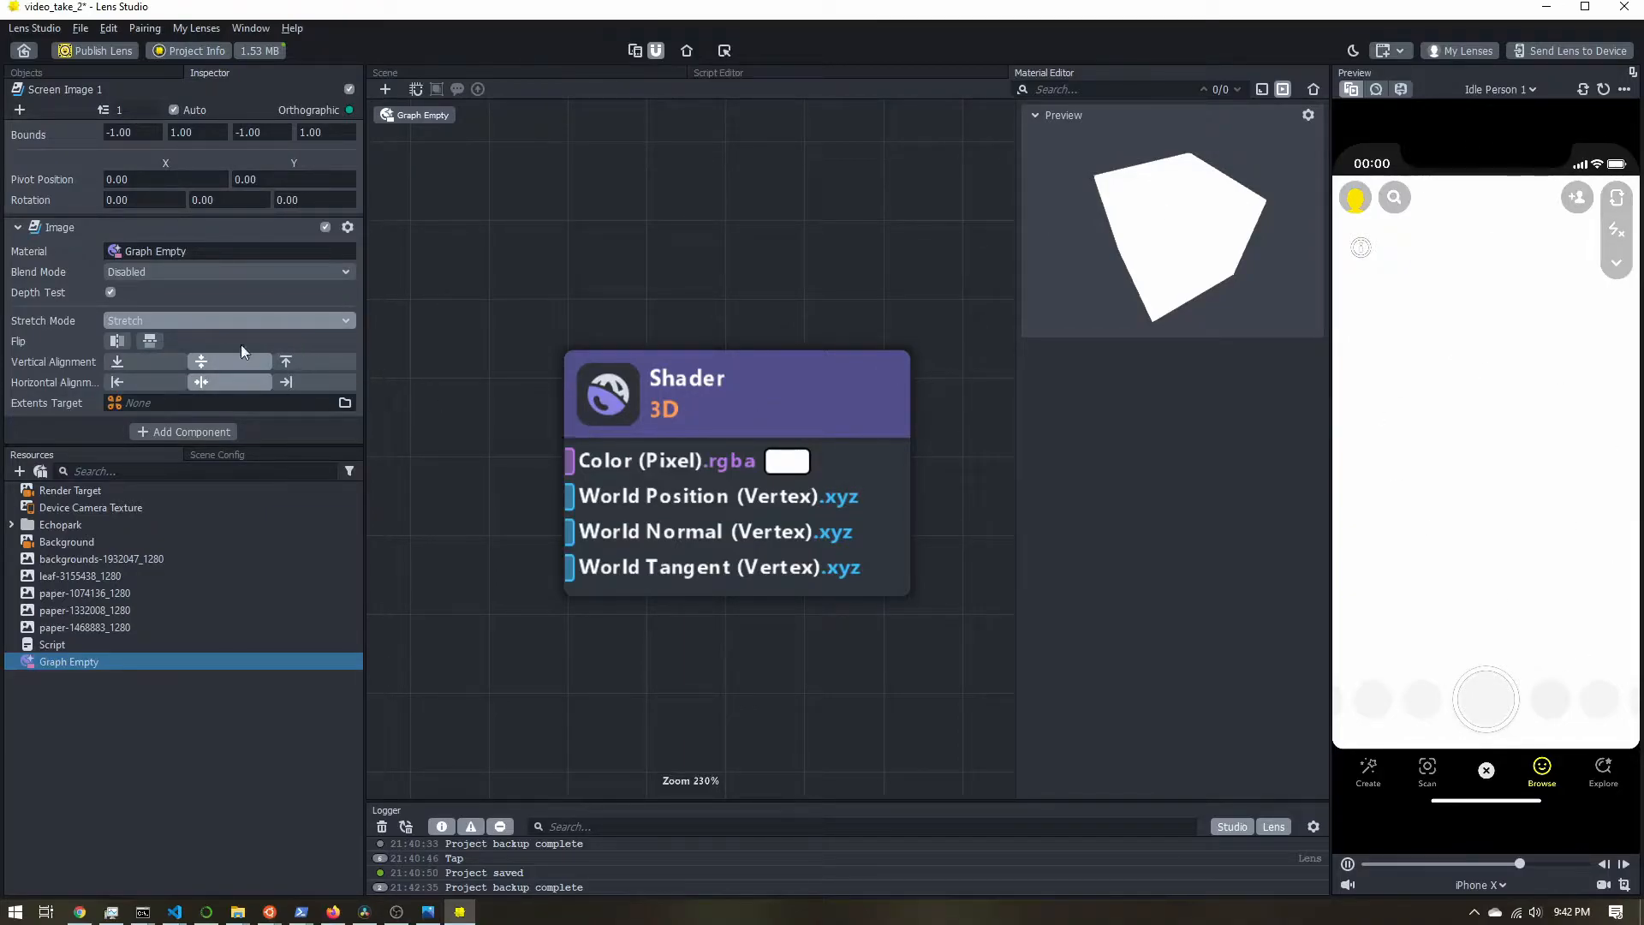
left_click(206, 321)
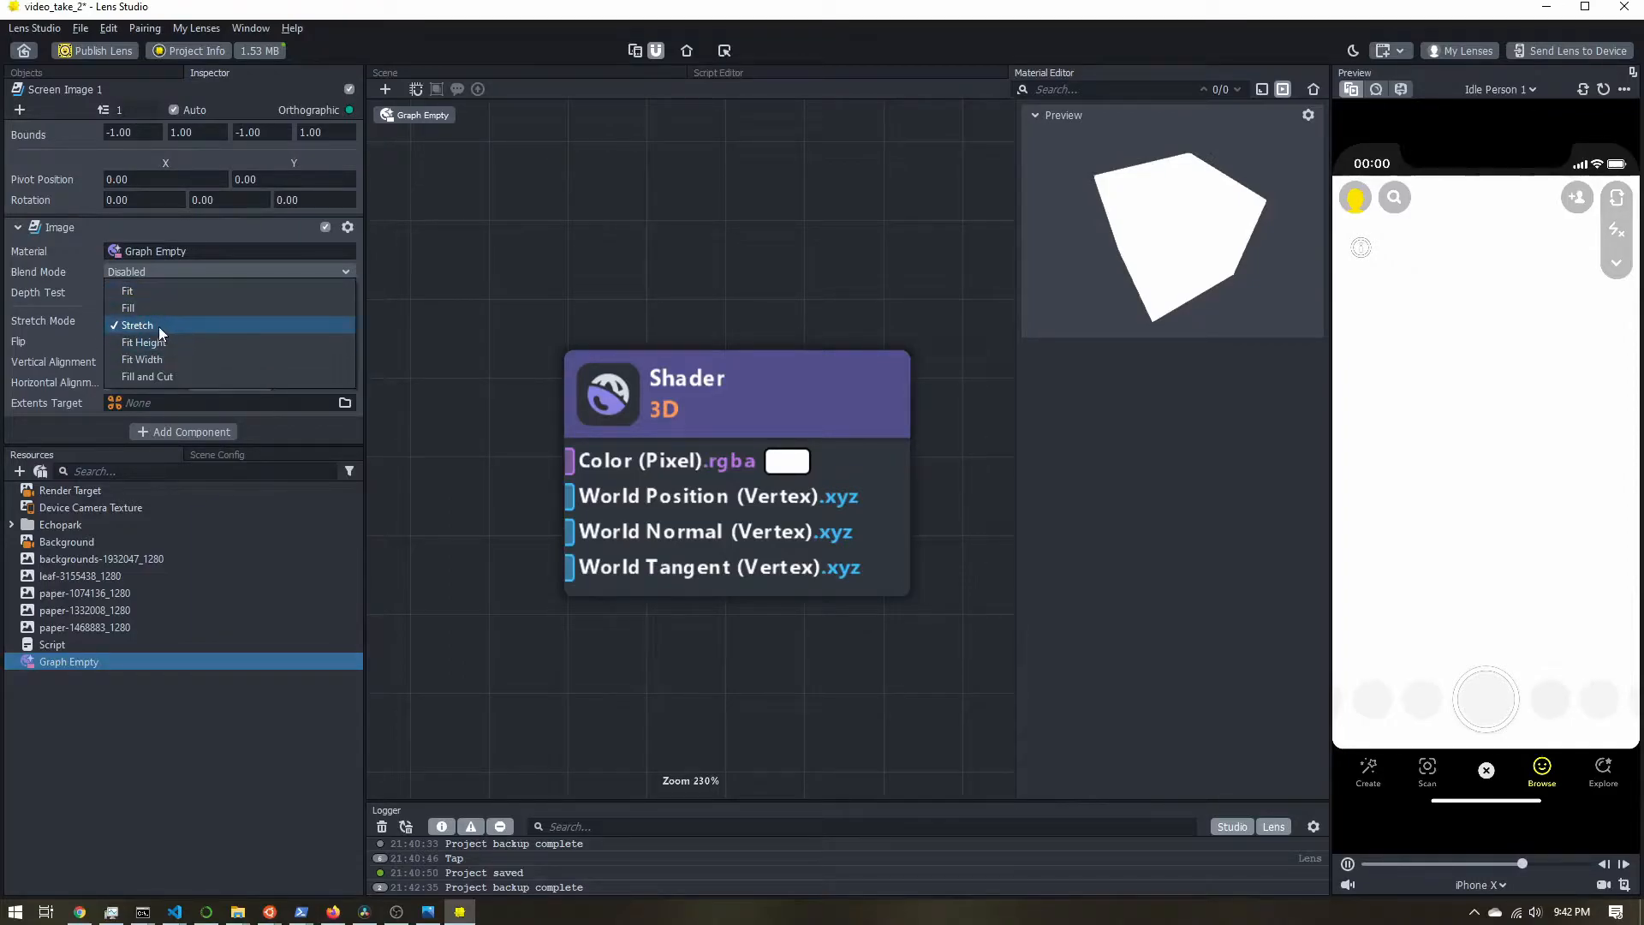
left_click(50, 346)
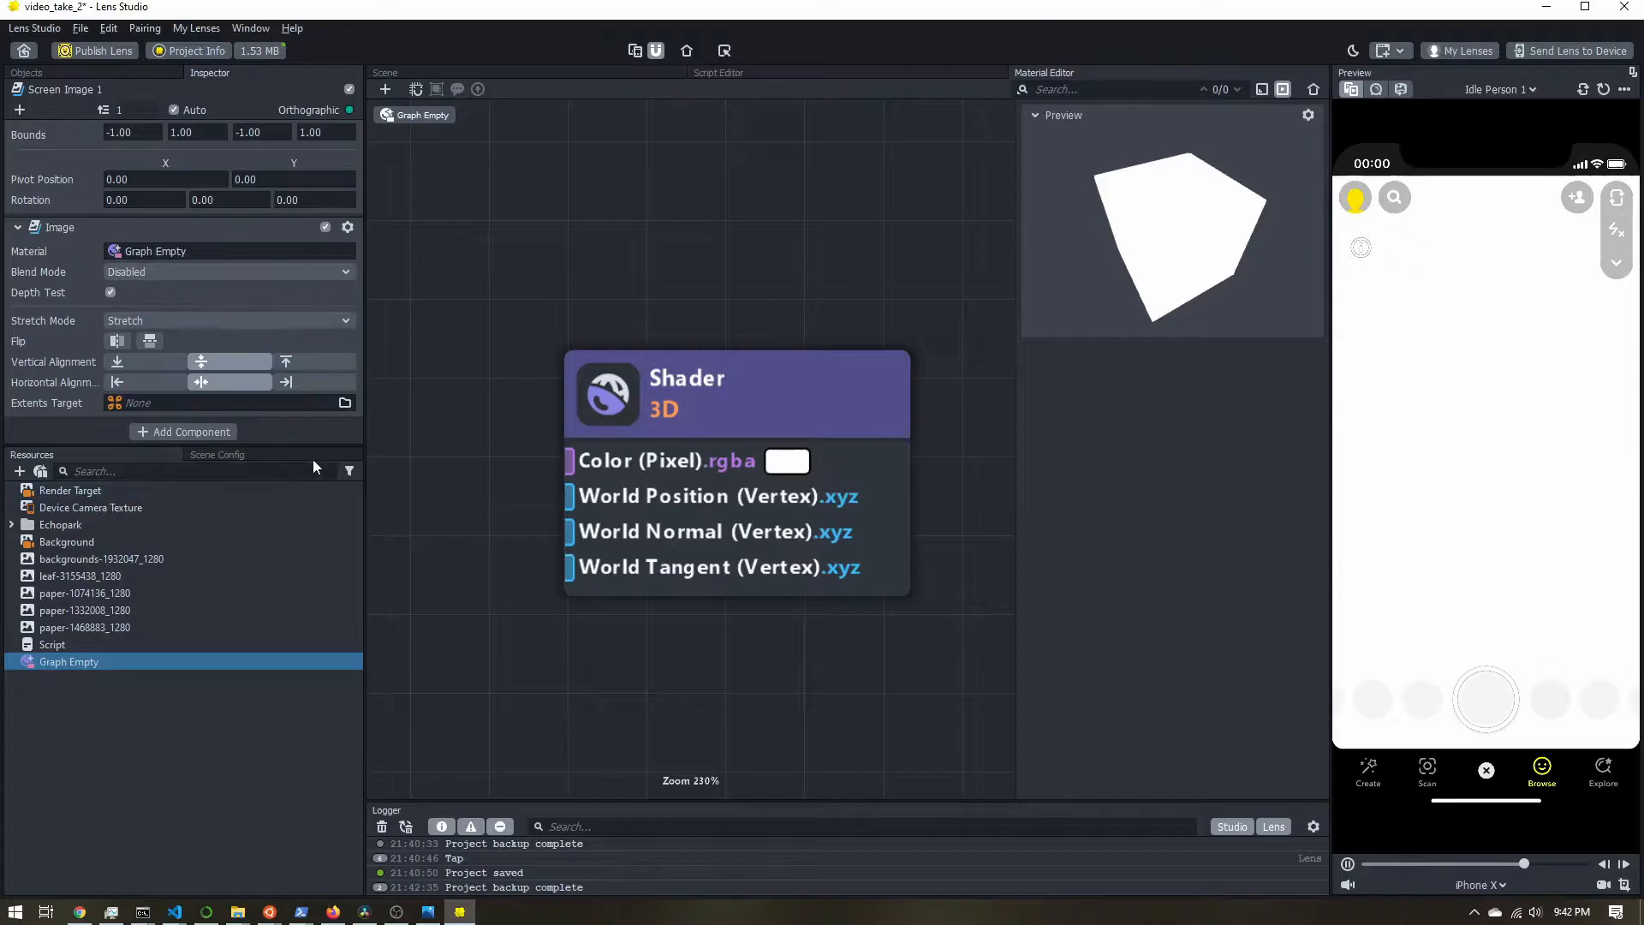
left_click_drag(296, 445, 296, 565)
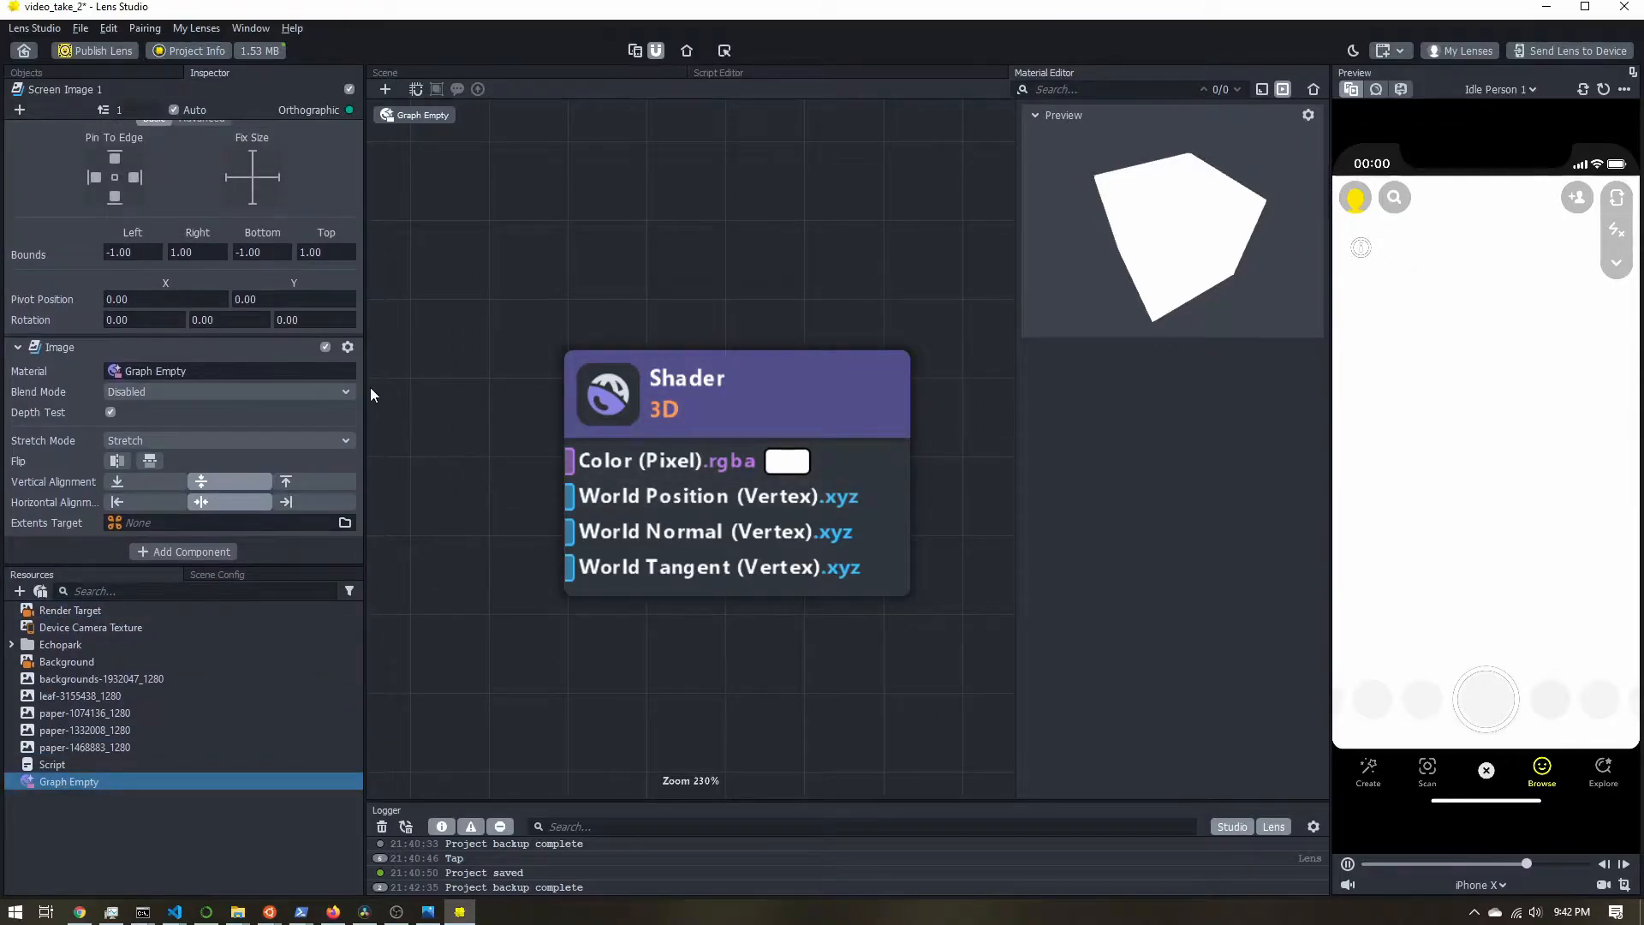
left_click_drag(367, 387, 281, 387)
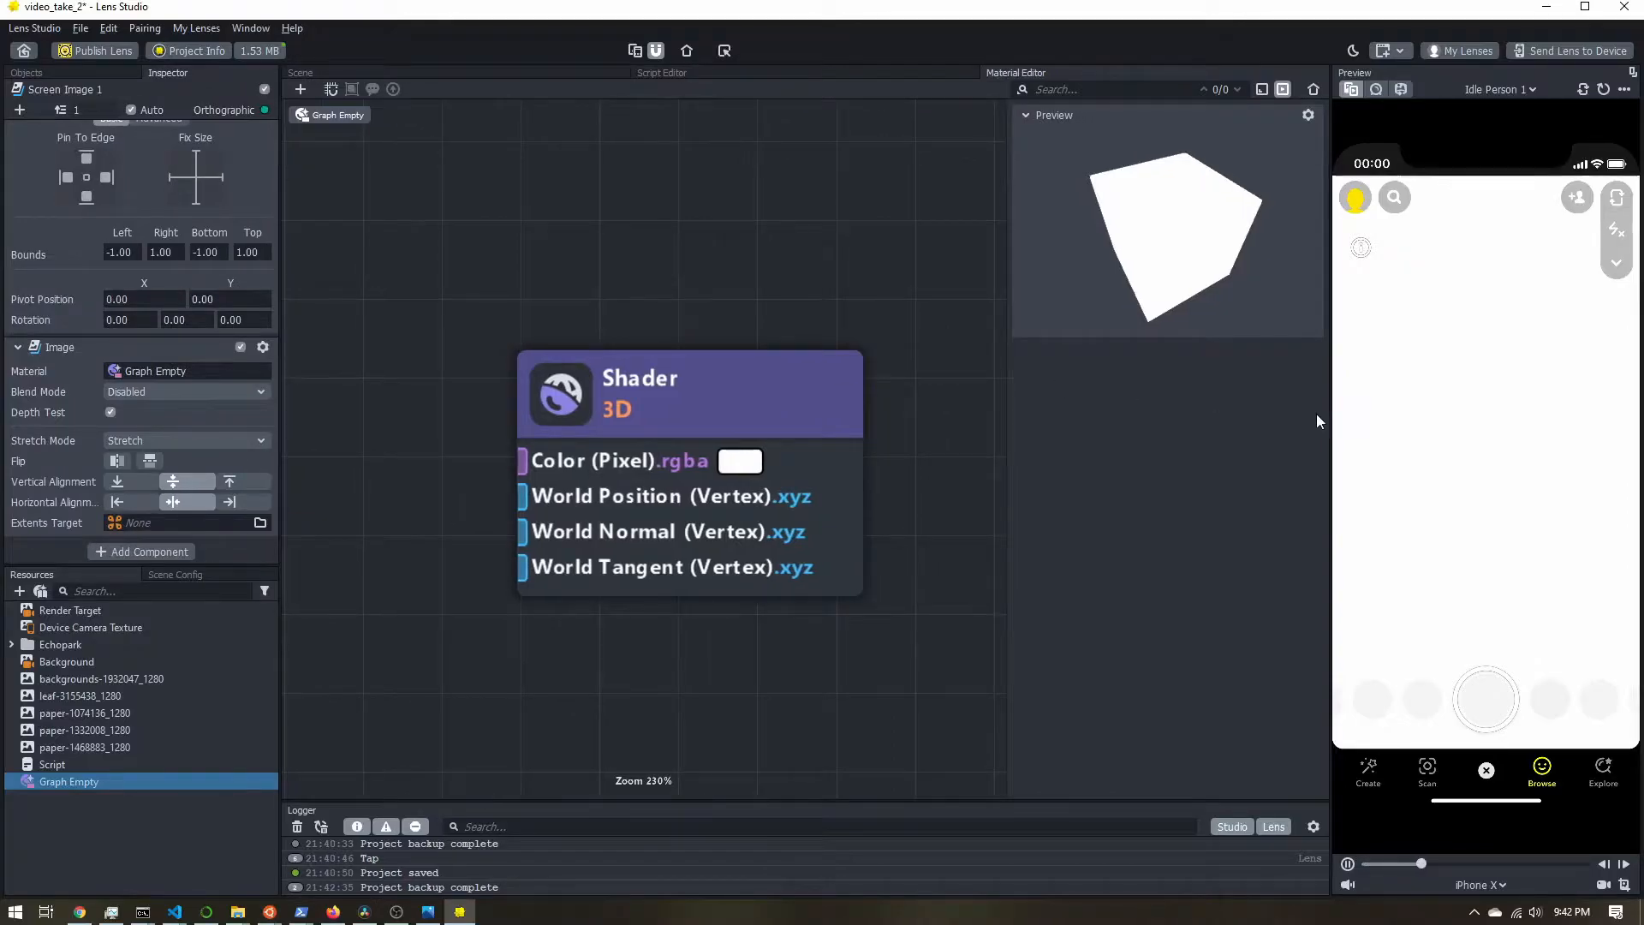
Narrow the lens Preview panel and enlarge the node graph area, leaving free space in front of the Shader node
left_click_drag(1329, 415, 1424, 415)
left_click_drag(1084, 433, 1196, 432)
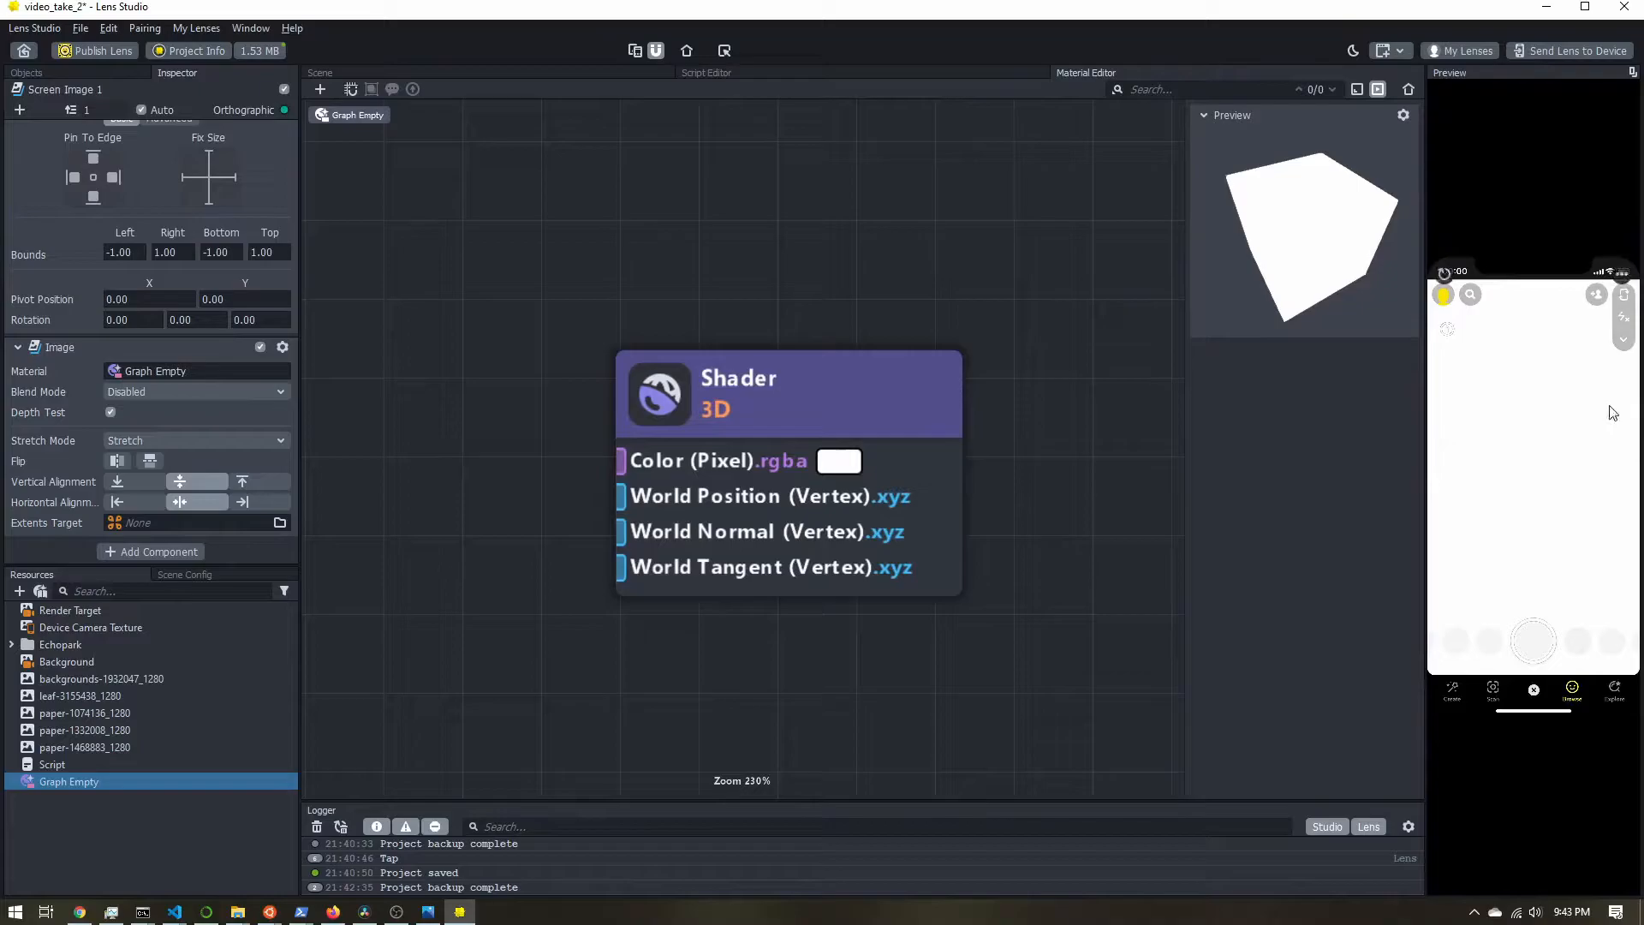
scroll(751, 477, "down", 2)
scroll(749, 479, "down", 2)
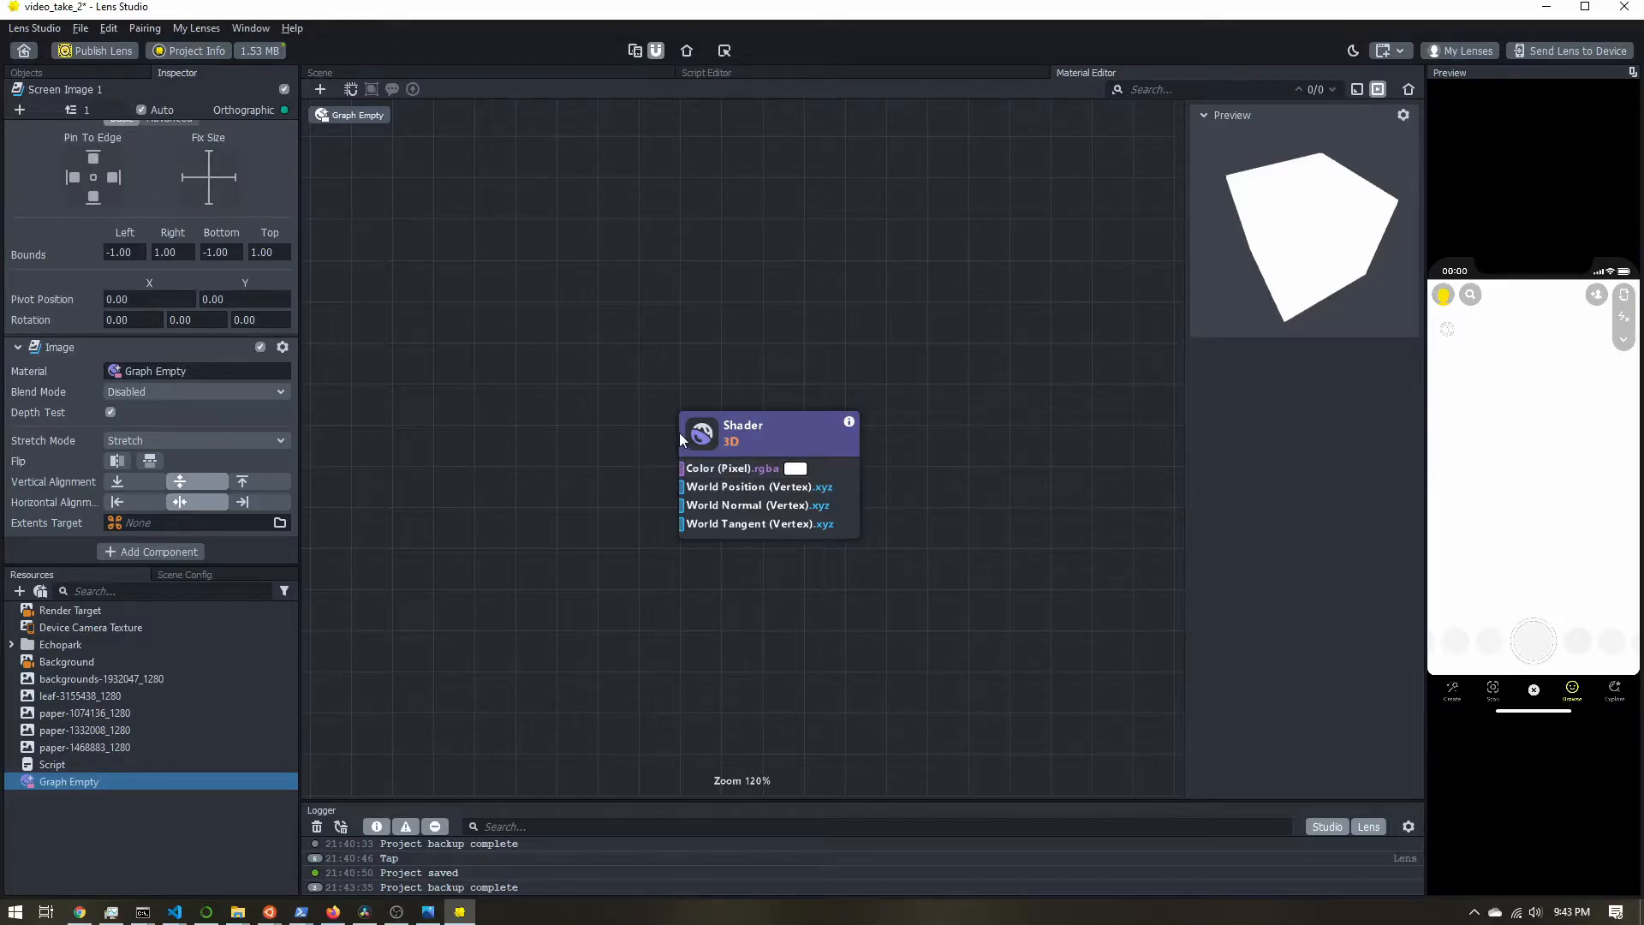
scroll(525, 491, "down", 3)
middle_click_drag(565, 499, 900, 482)
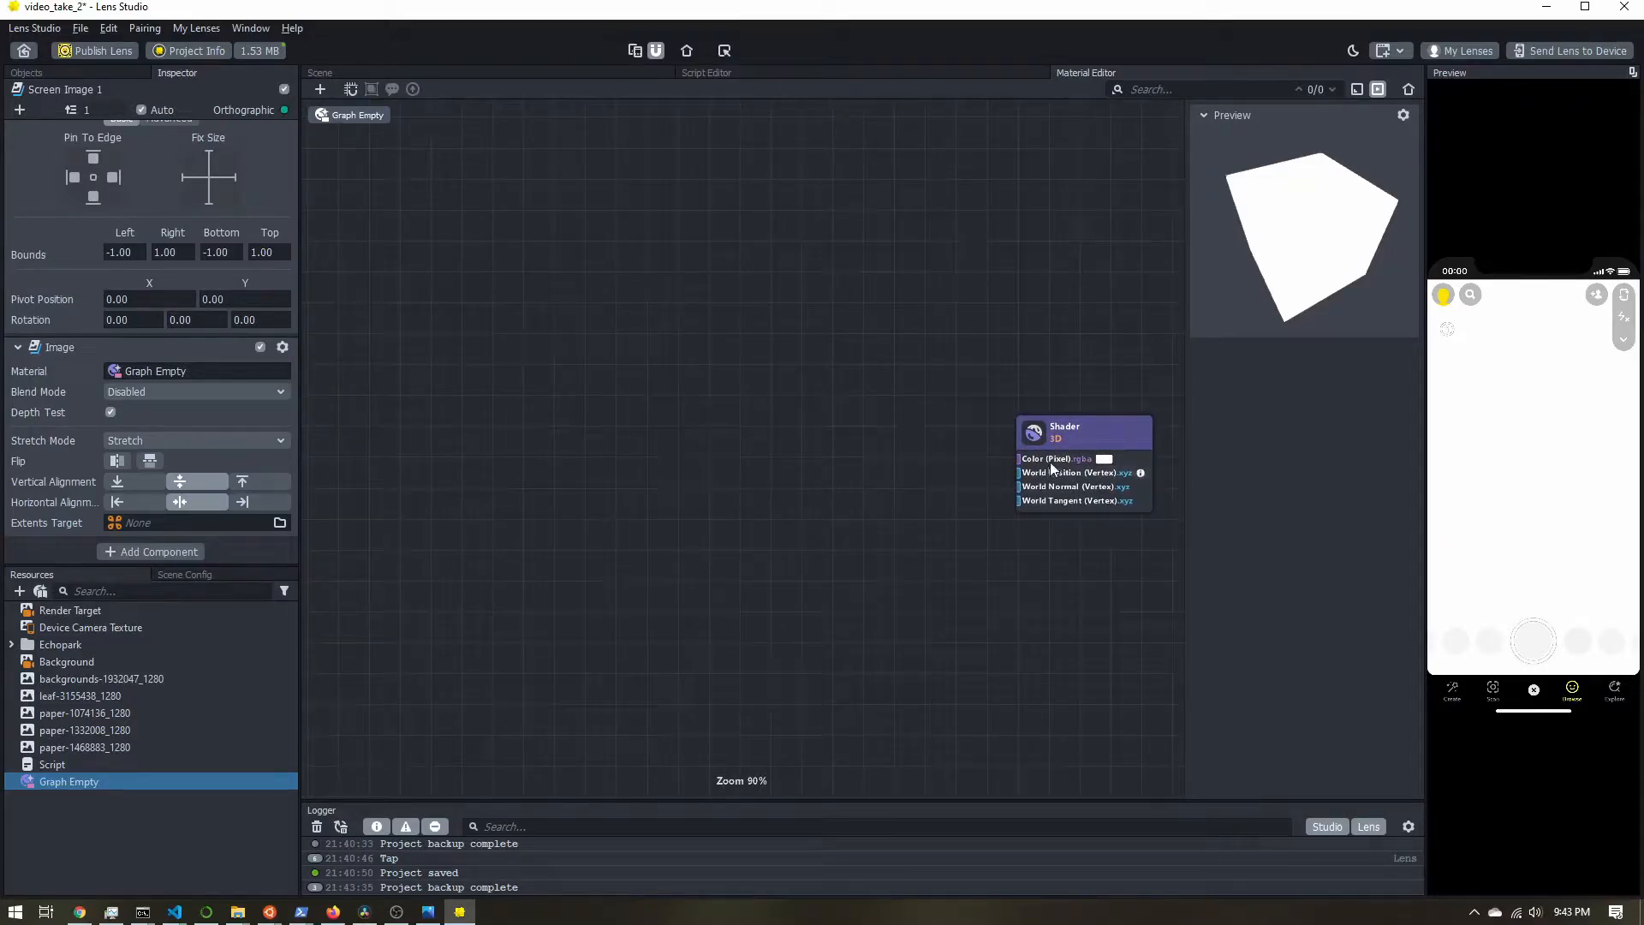
Add a Texture 2D Object Parameter node to the graph, placed well before the Shader node
right_click(388, 423)
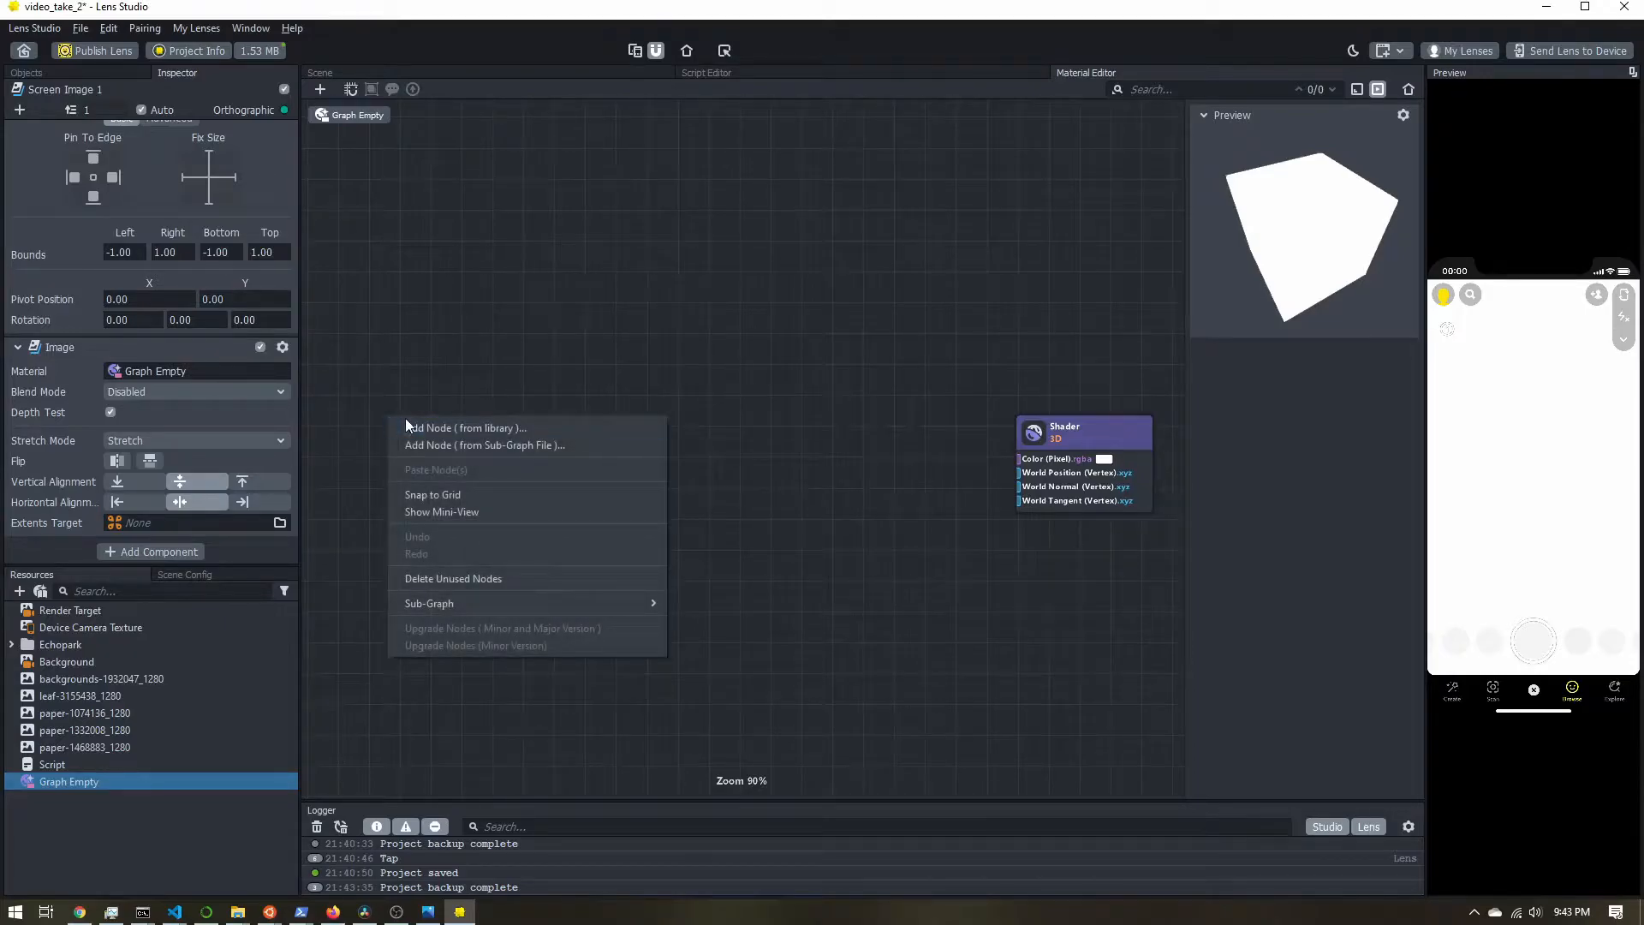
left_click(406, 417)
right_click(403, 416)
left_click(411, 426)
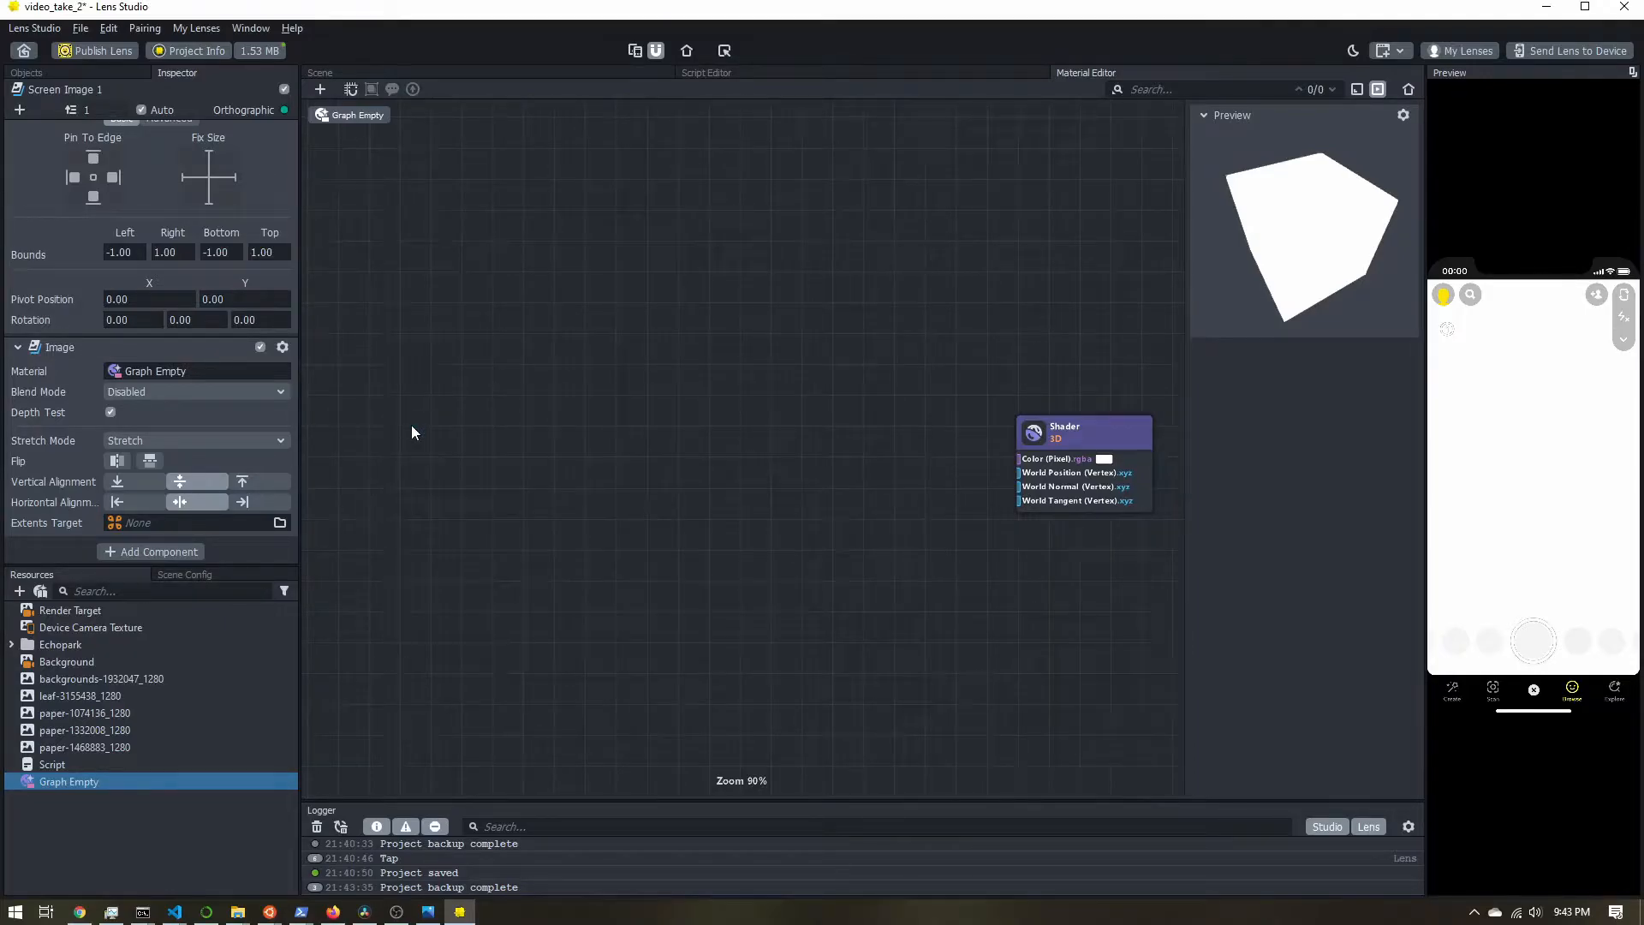
key("Tab")
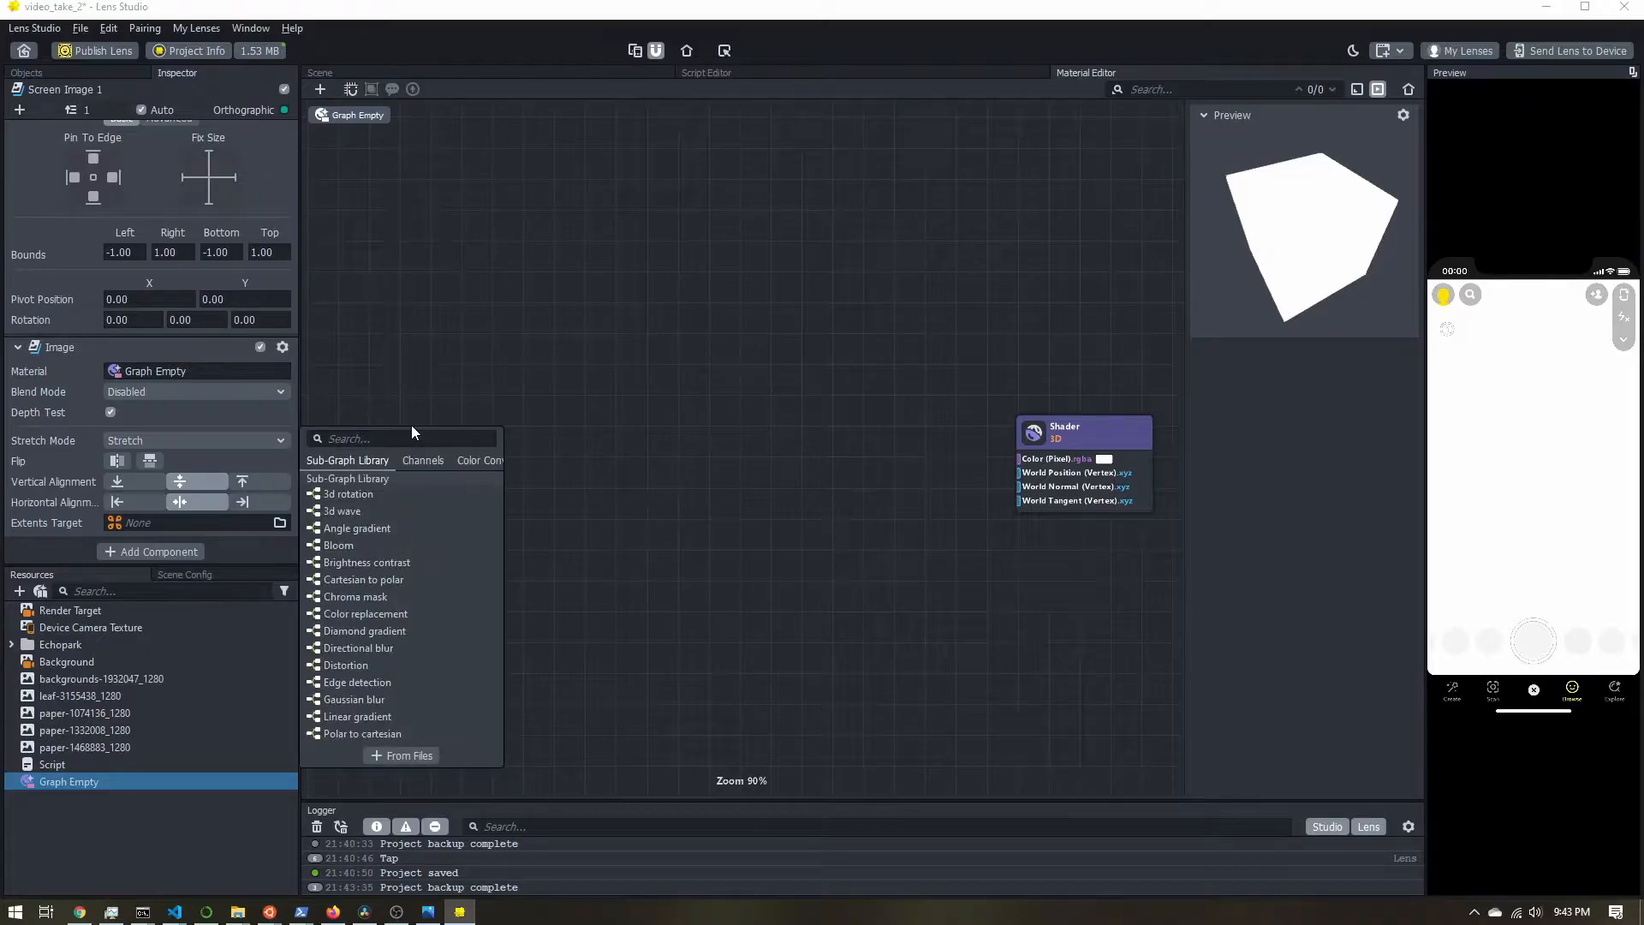
left_click(358, 438)
type("t")
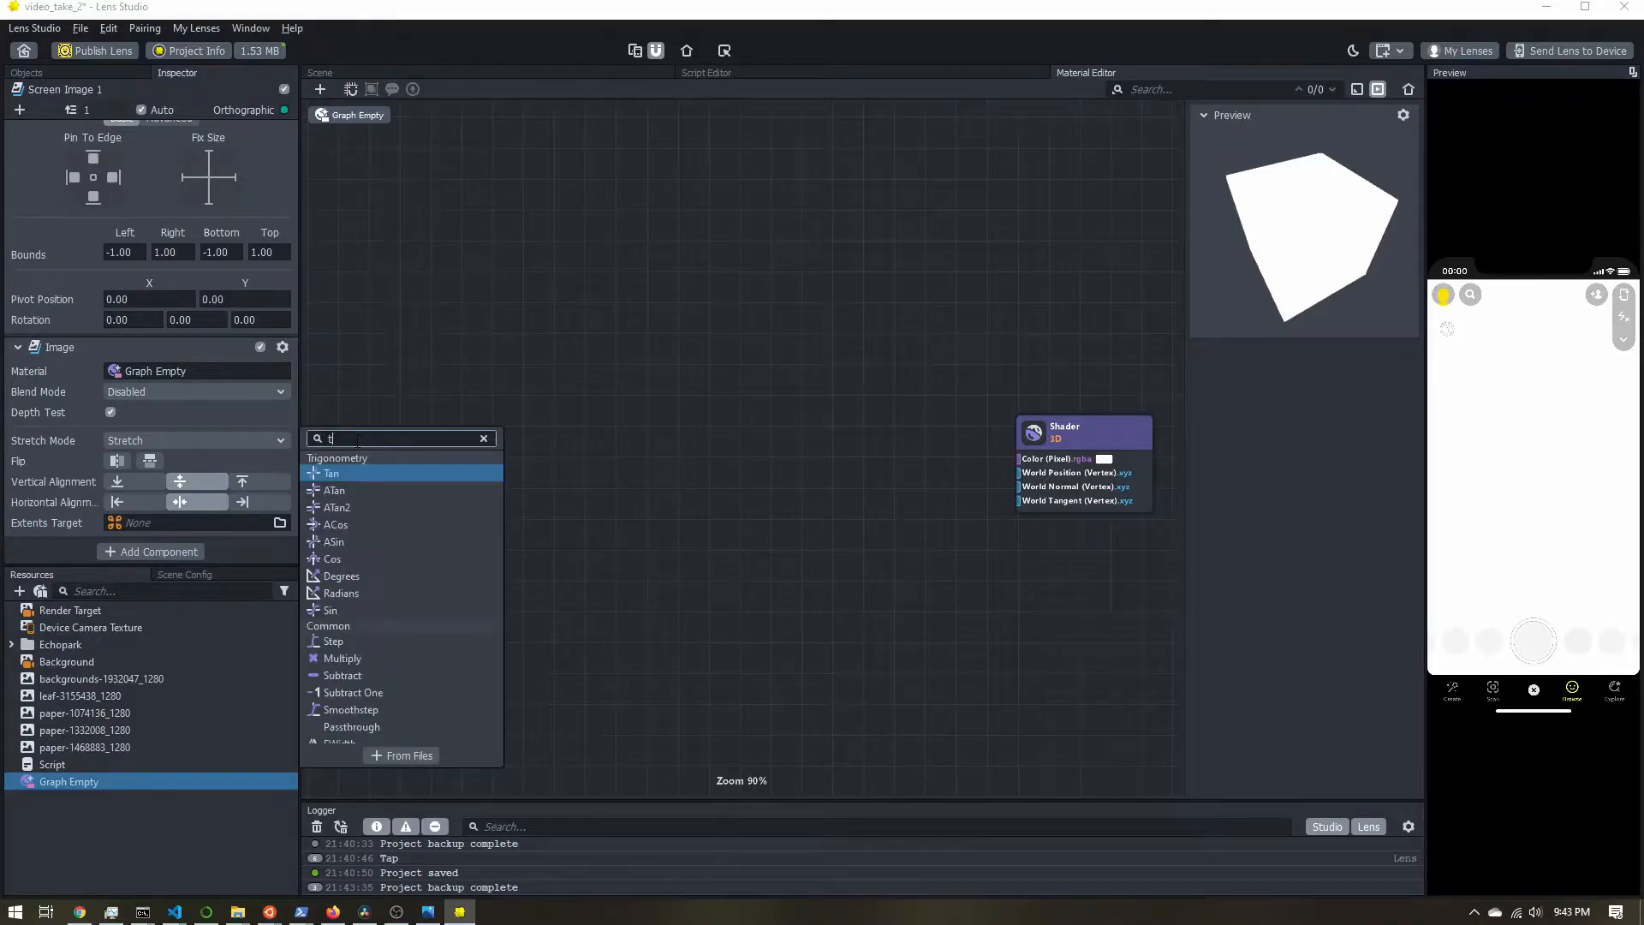
type("ext")
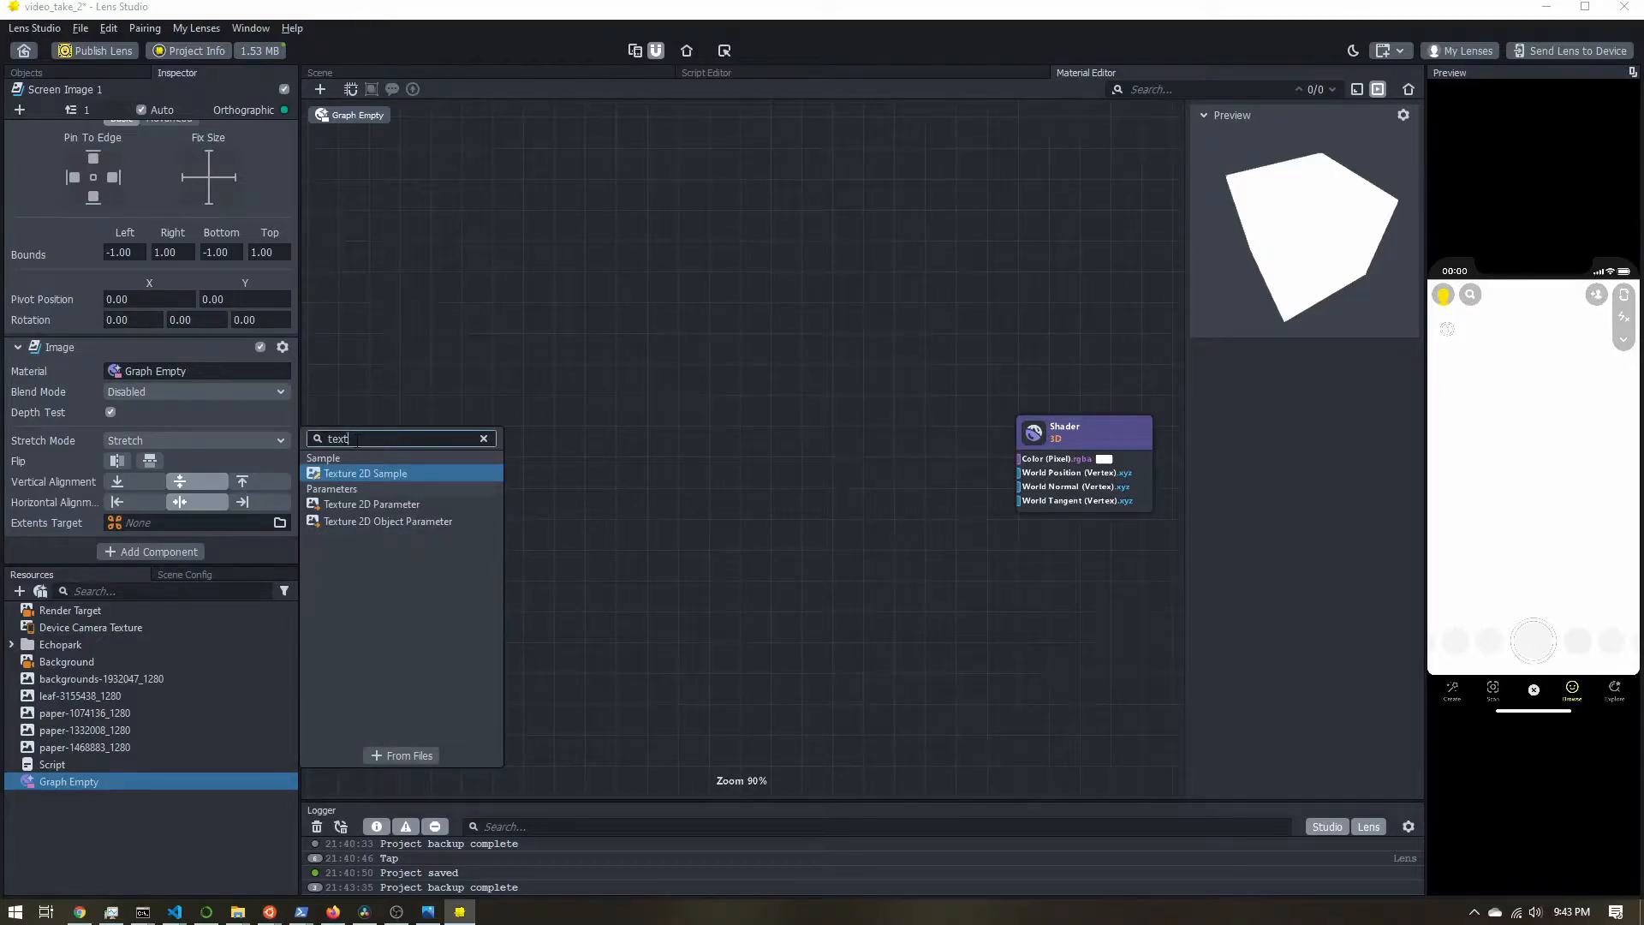
left_click(392, 522)
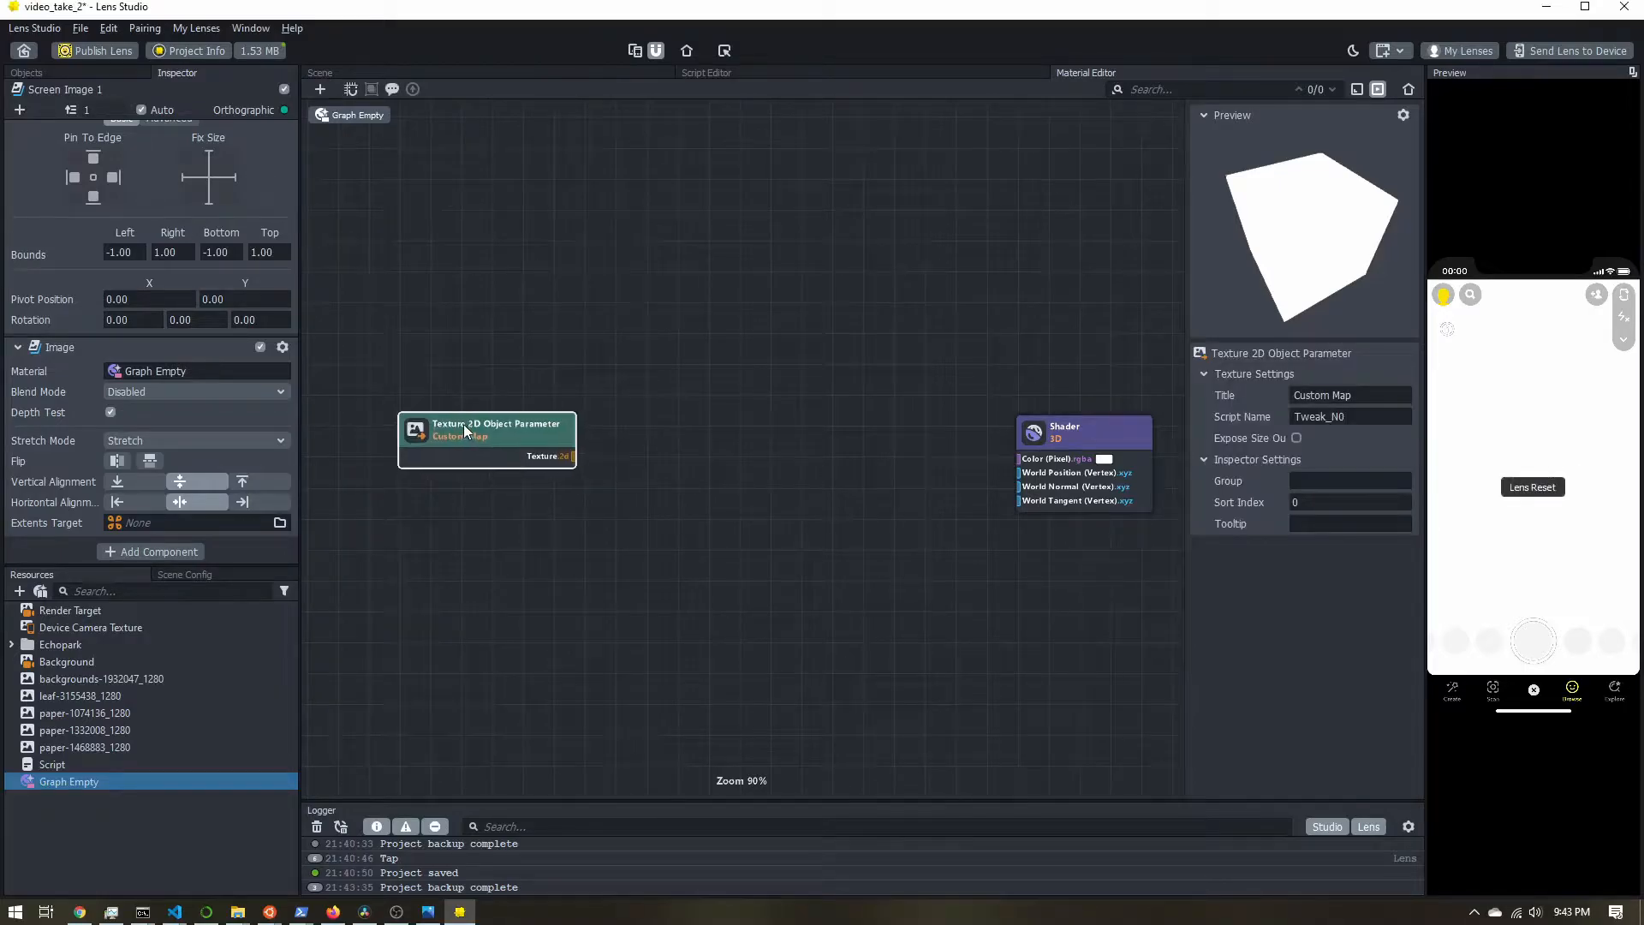
left_click_drag(464, 424, 454, 406)
Title the texture parameter node Base Texture and show the Graph Empty material's settings
left_click_drag(1187, 404, 1125, 404)
left_click(1299, 392)
type("Base Texture")
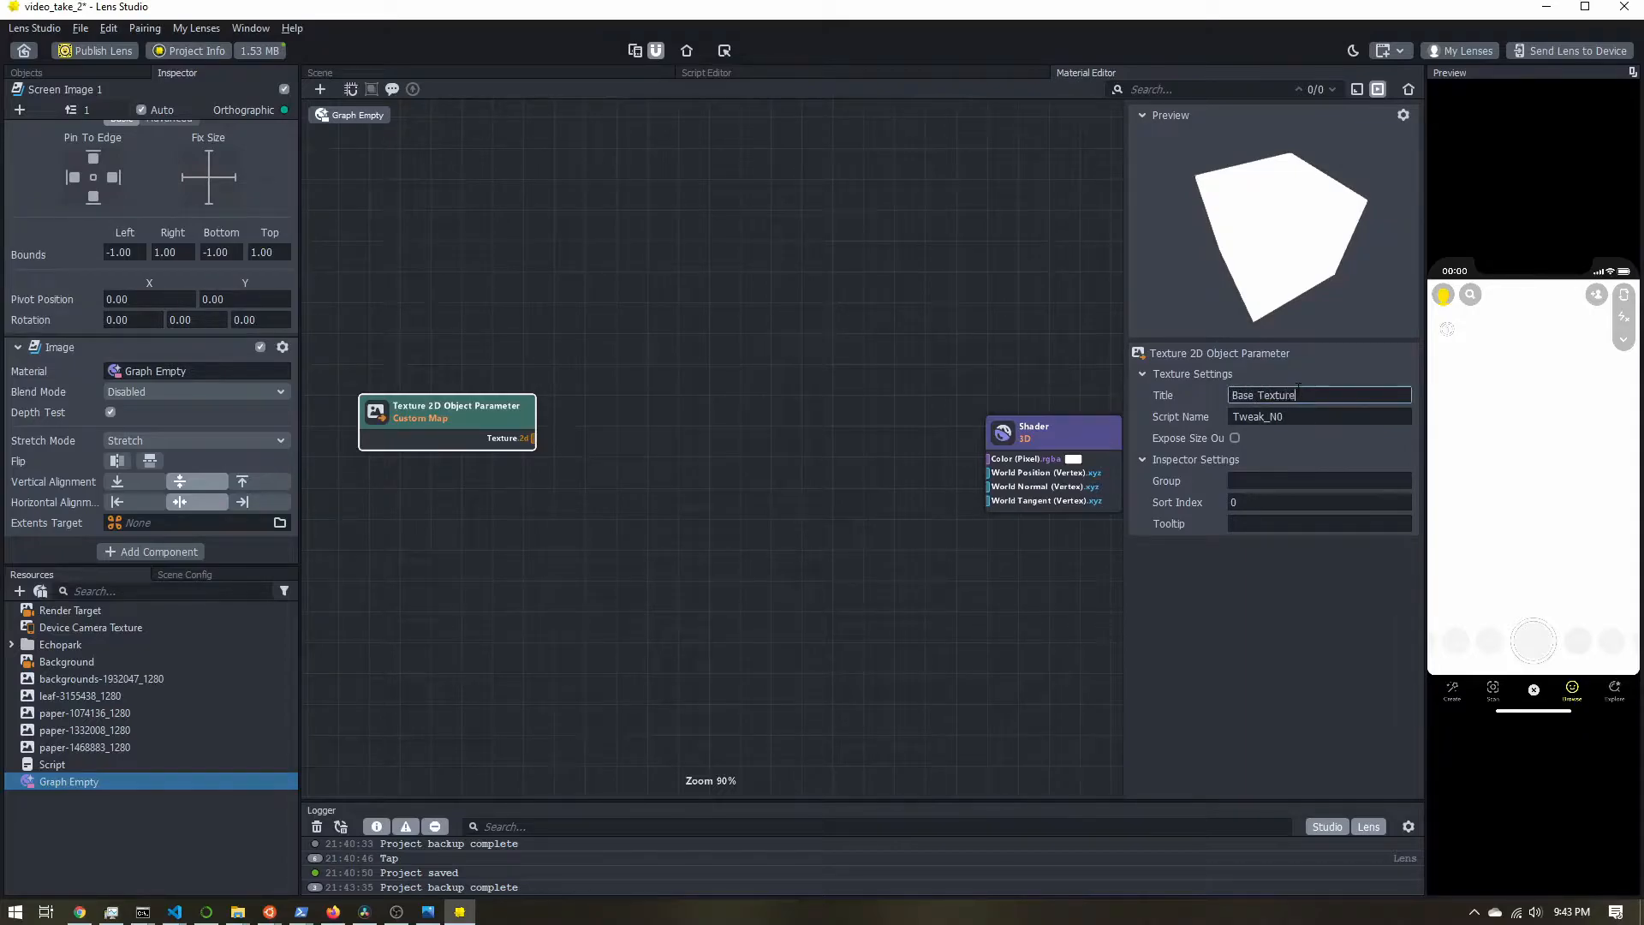
key("Return")
left_click(72, 778)
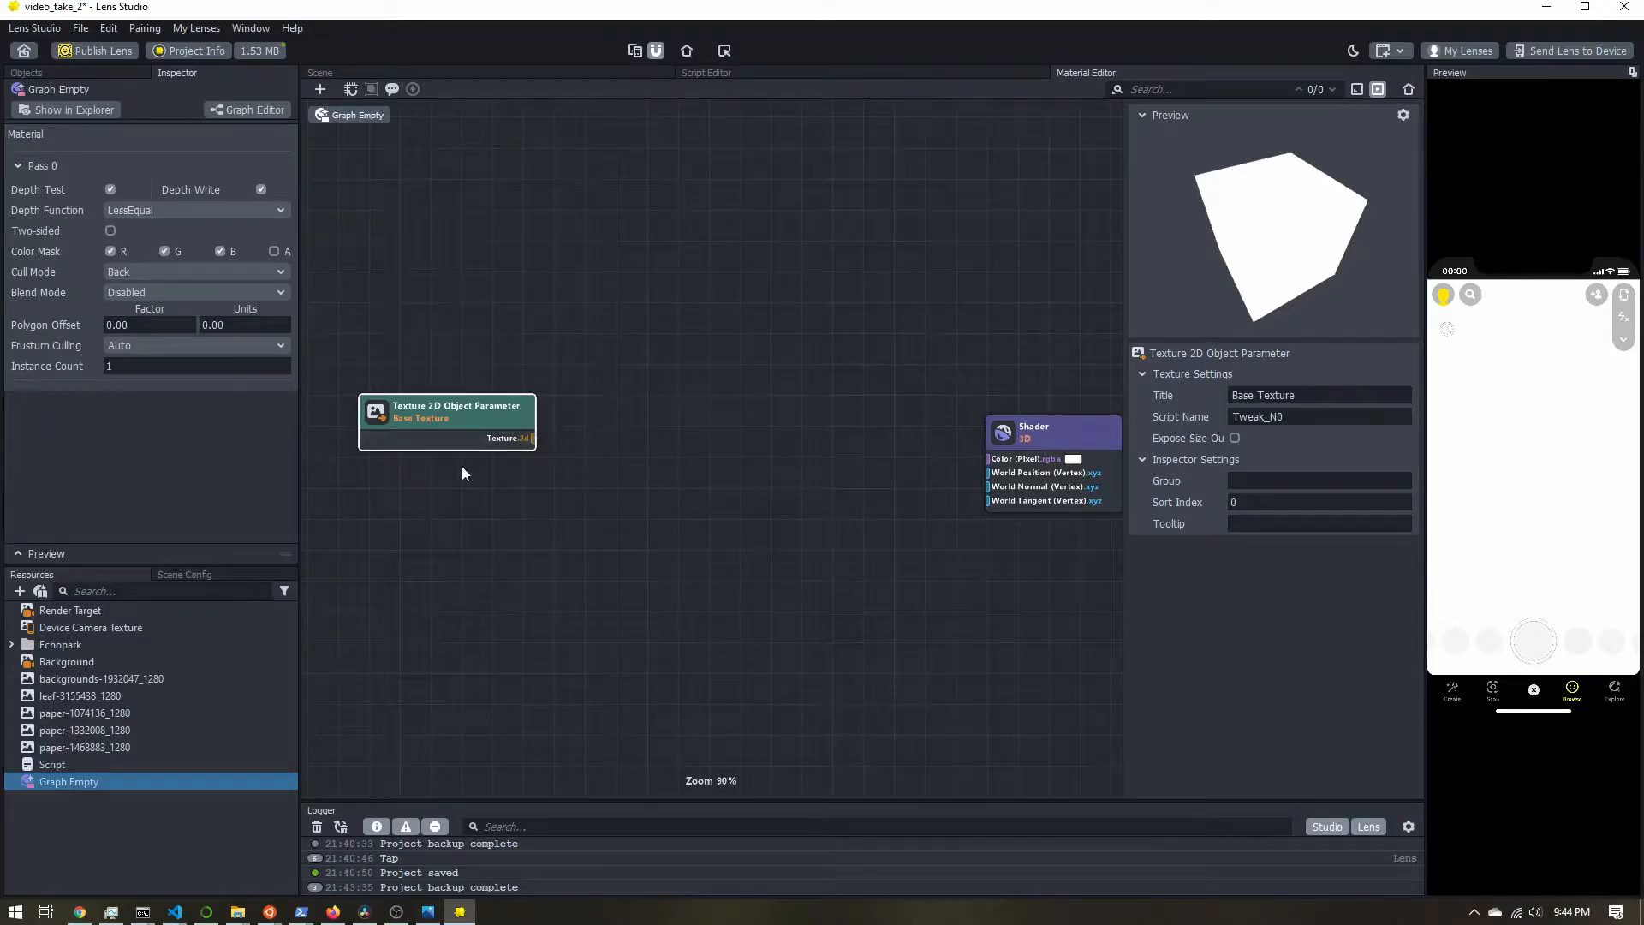
Add a Screen UV Coord node and place it just below the Base Texture node
right_click(457, 489)
left_click(480, 493)
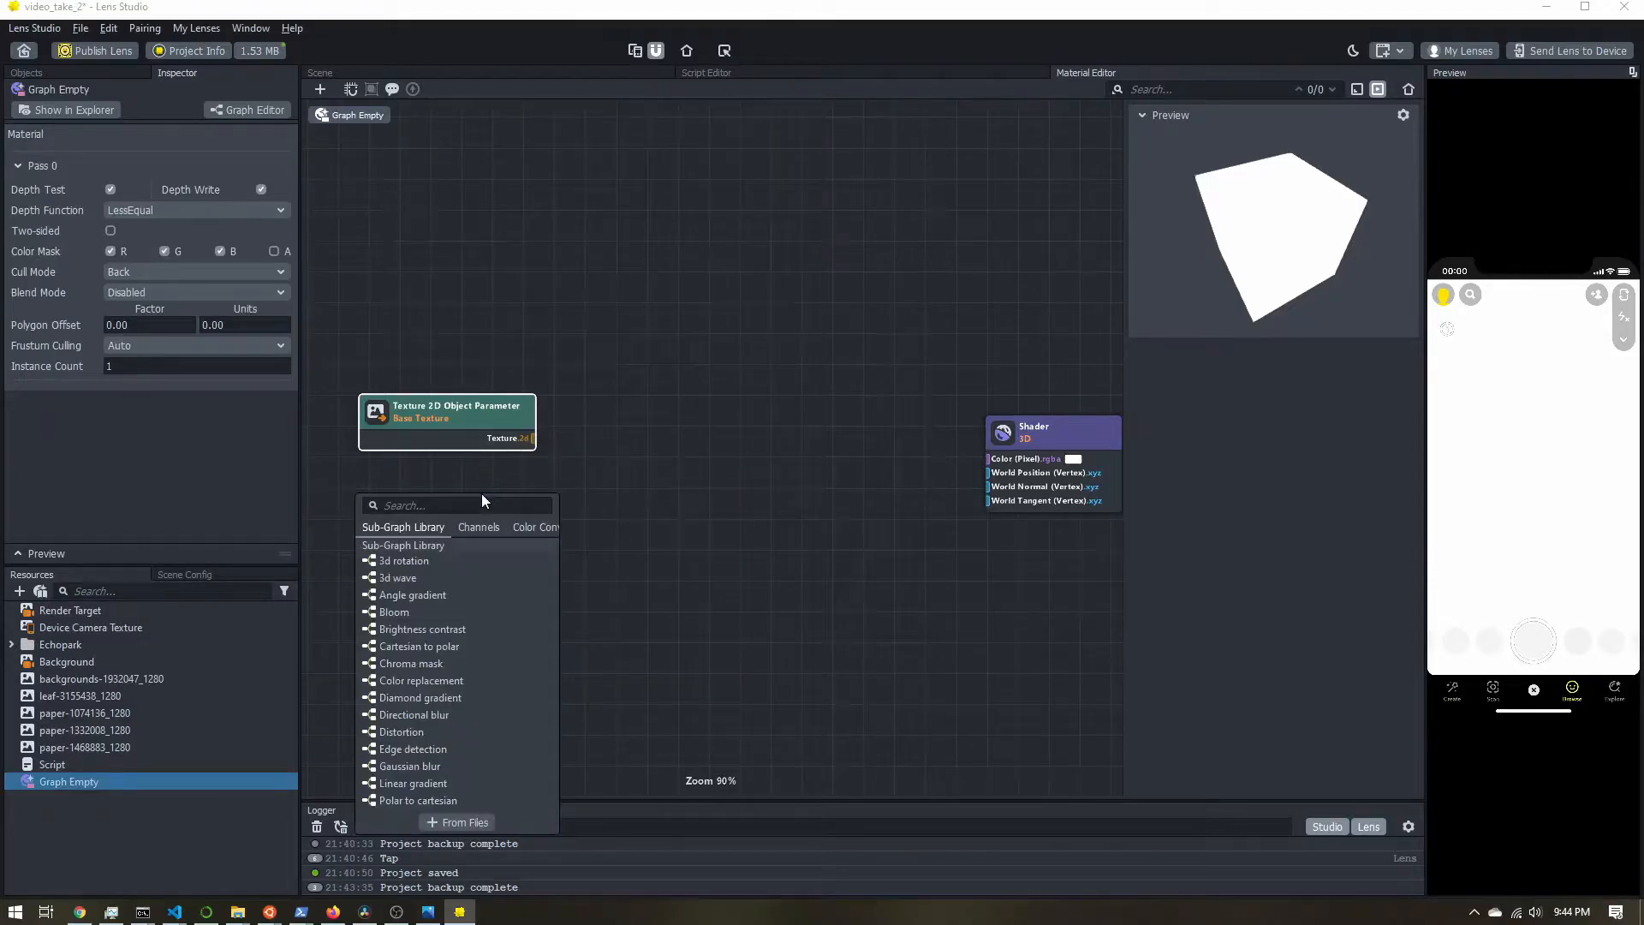
type("coor")
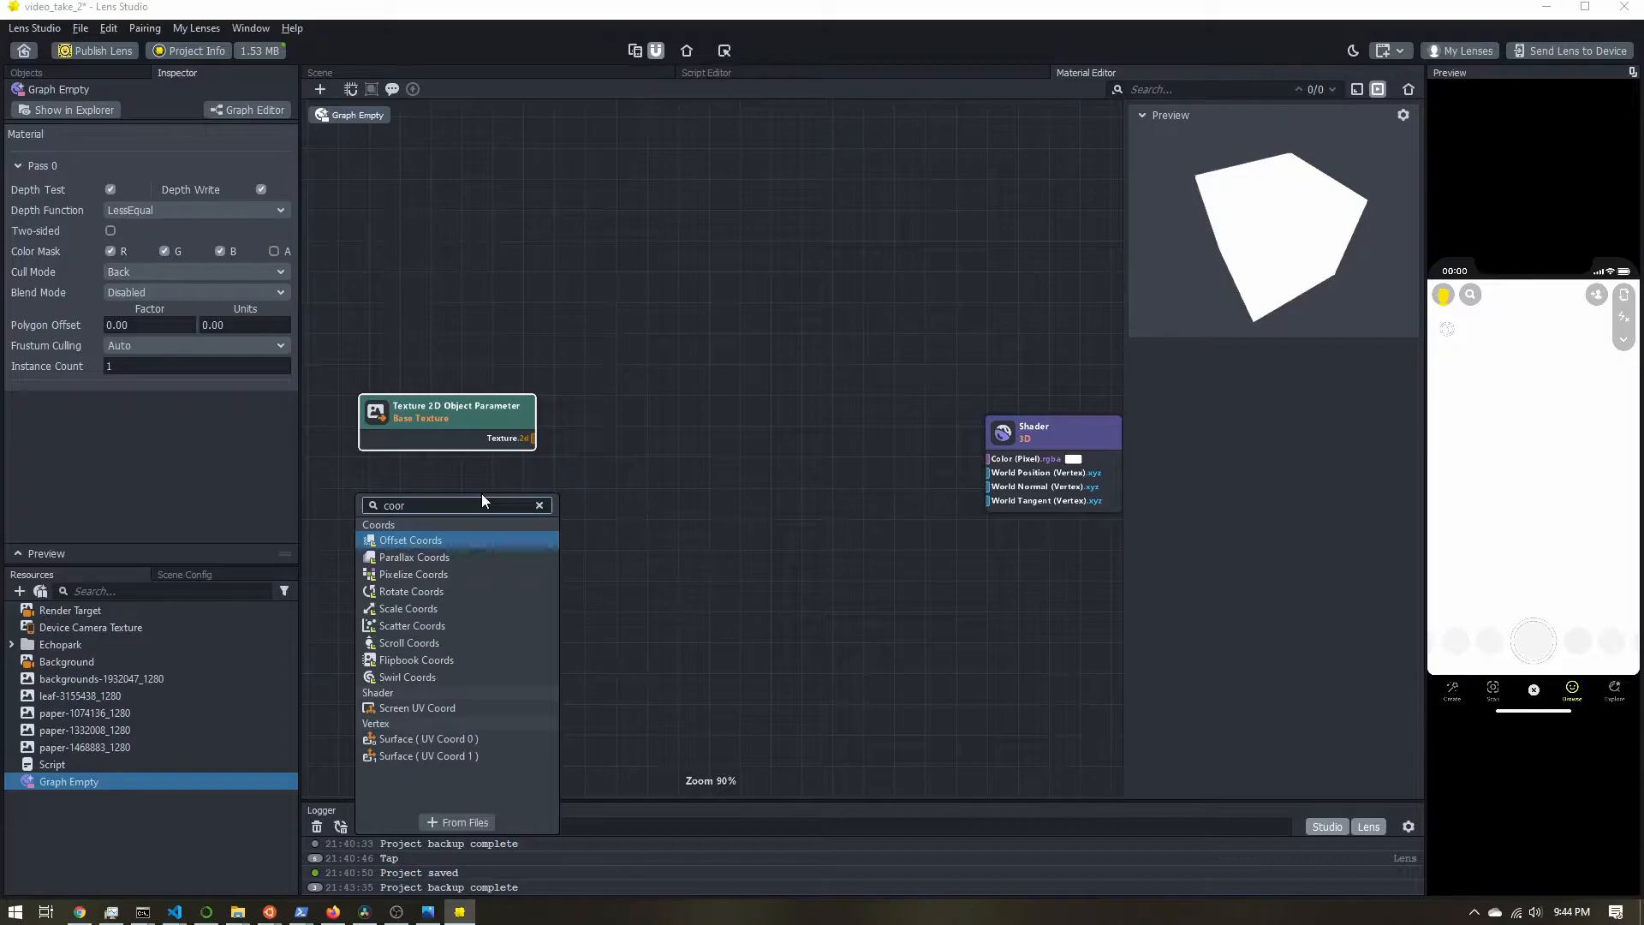
left_click(446, 708)
left_click_drag(498, 500, 428, 503)
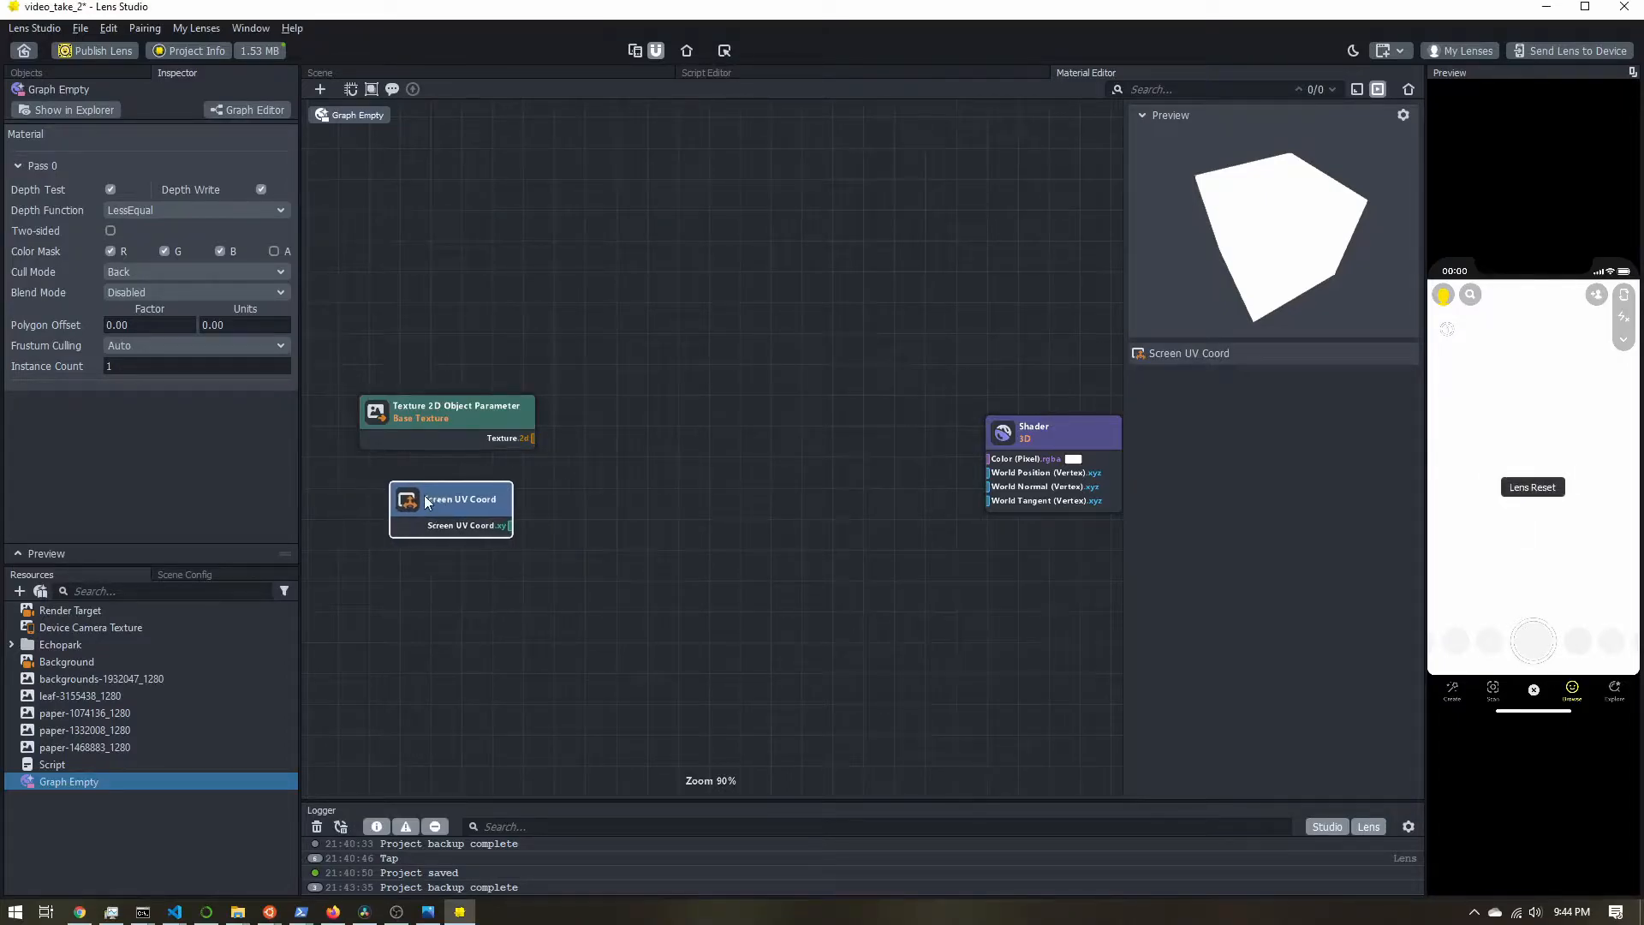
Add a Gaussian Blur sub-graph node between the input nodes and the Shader node
right_click(633, 506)
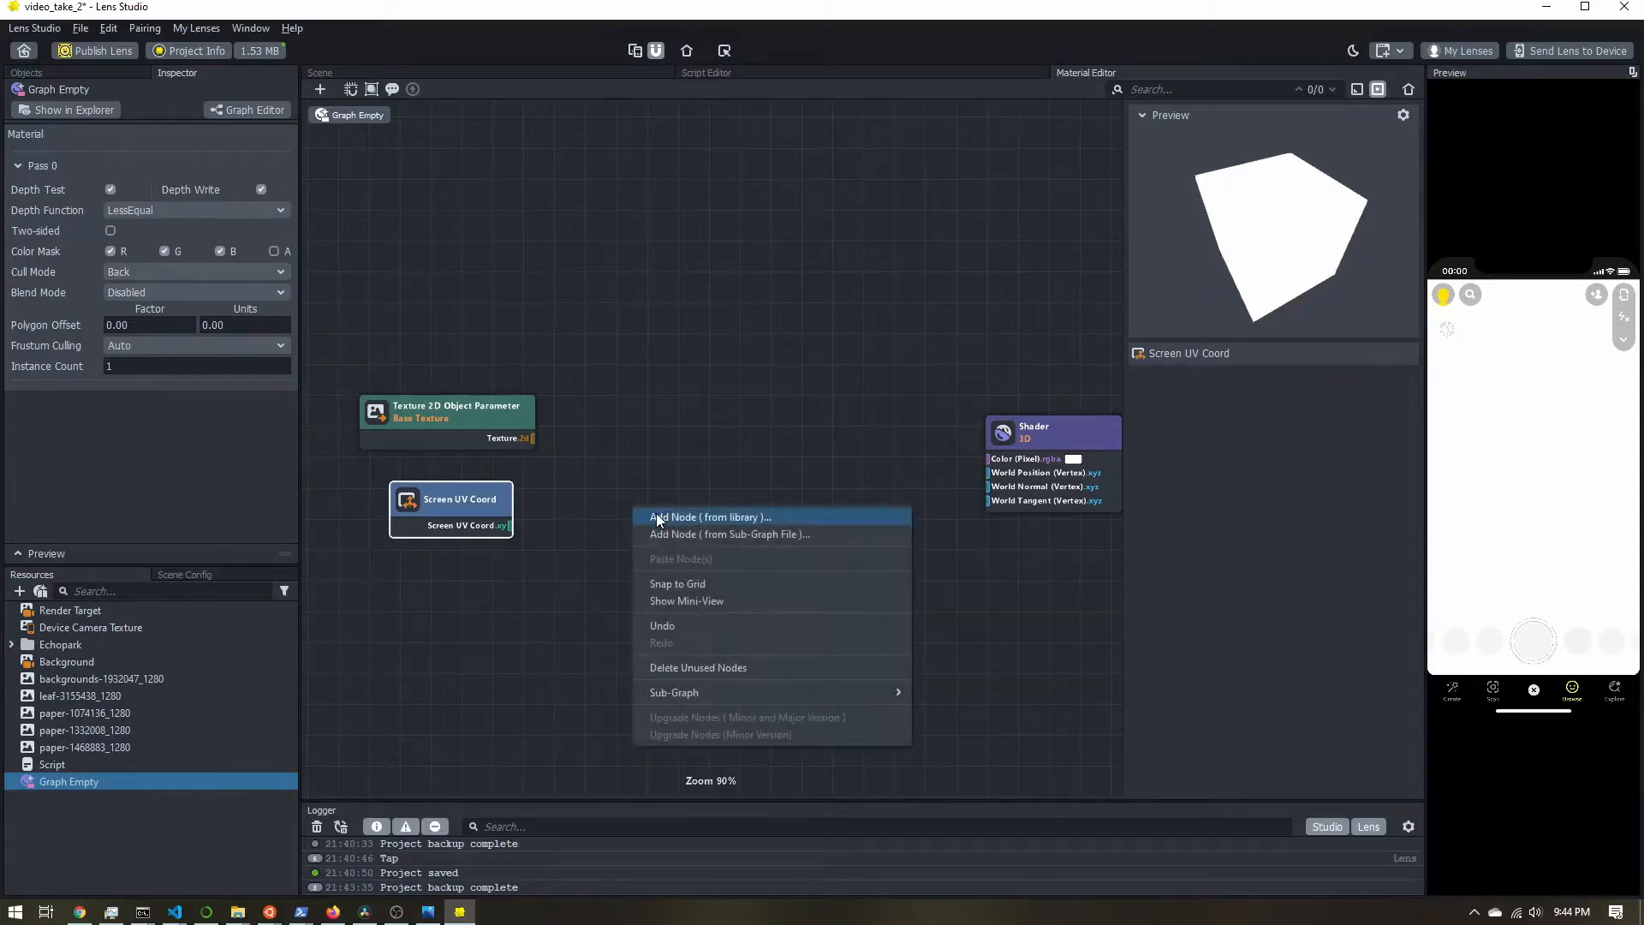
left_click(657, 518)
type("gau")
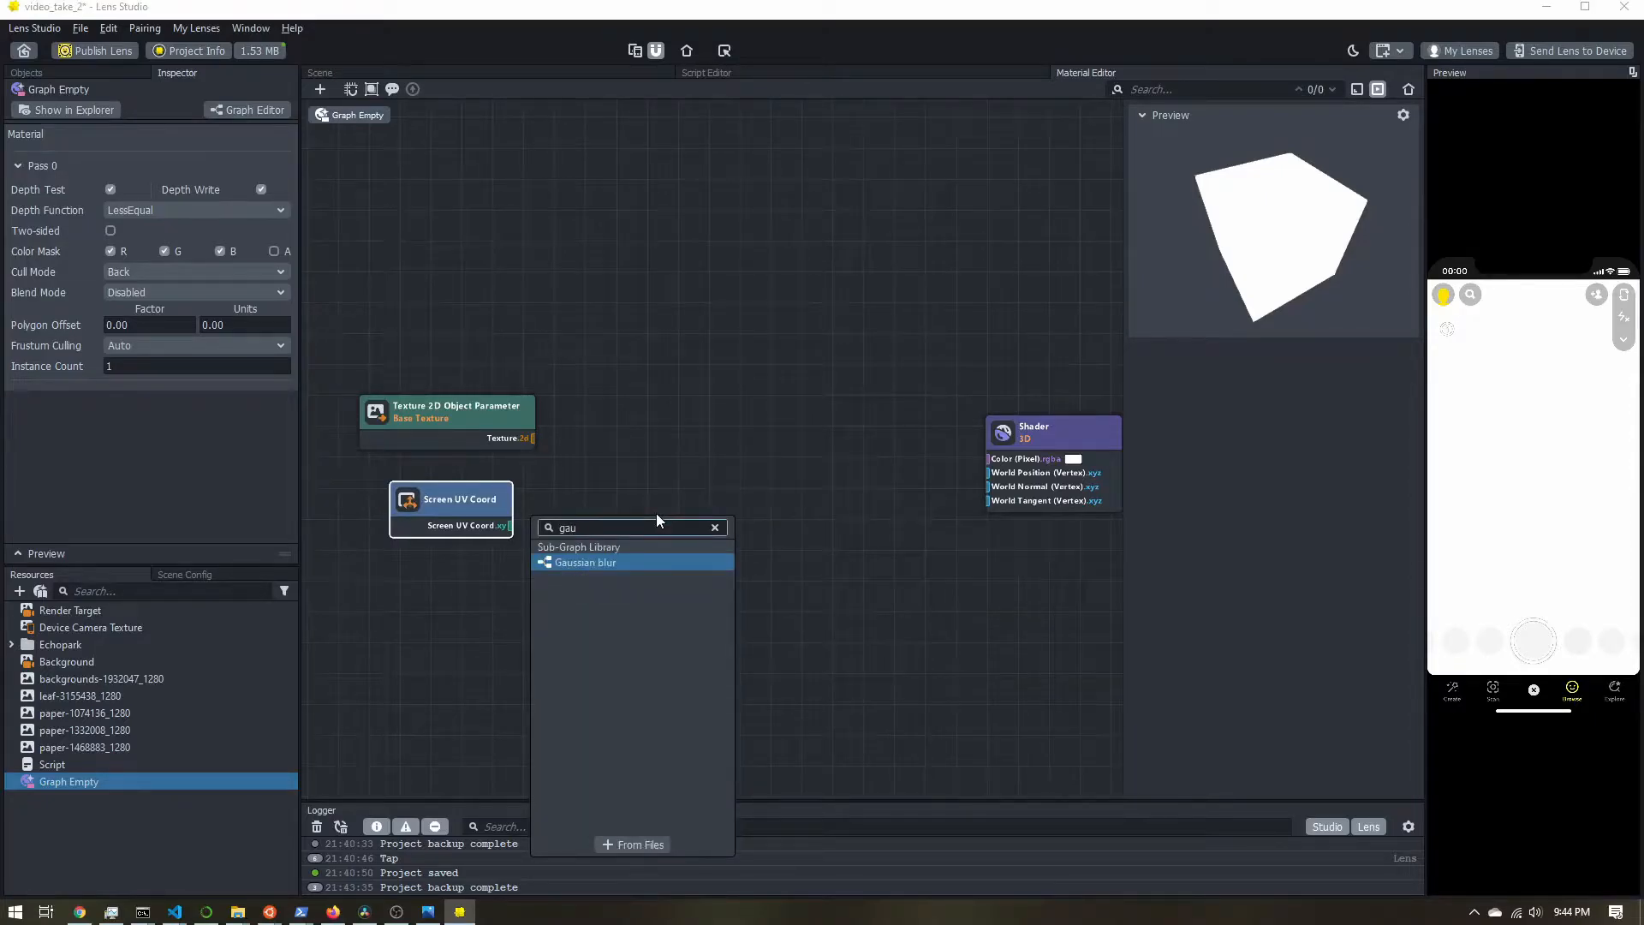
key("Return")
left_click_drag(691, 524, 644, 442)
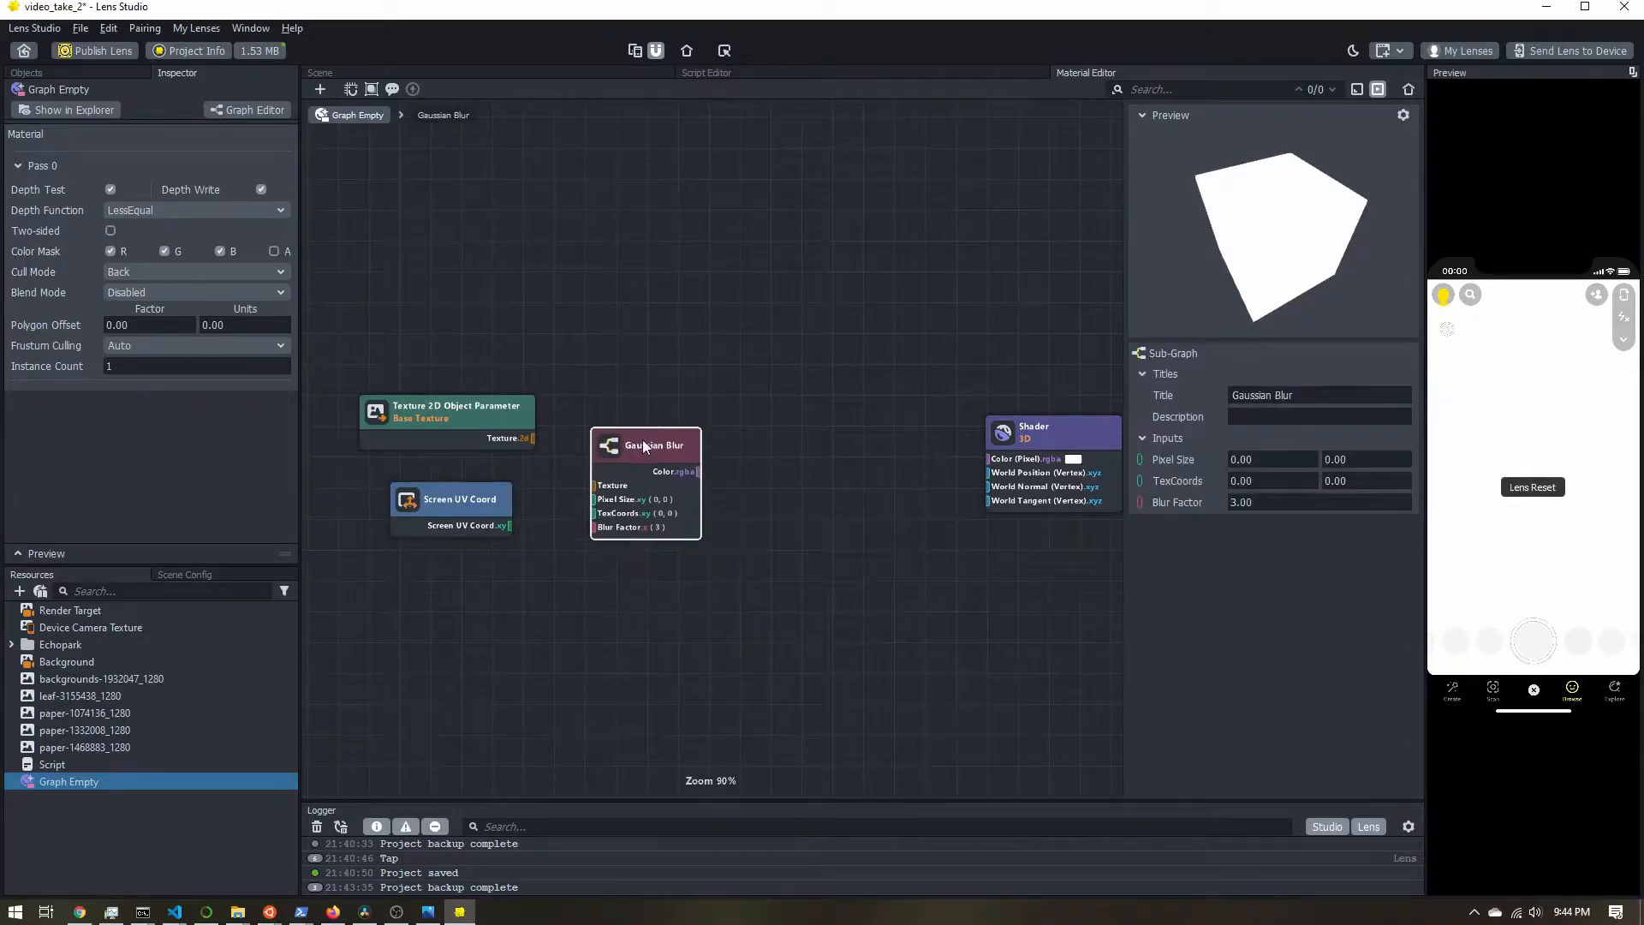
Move the Screen UV Coord node closer to Base Texture and add a Float Parameter node beneath it
scroll(645, 442, "up", 7)
middle_click_drag(495, 501, 716, 382)
left_click_drag(529, 437, 531, 396)
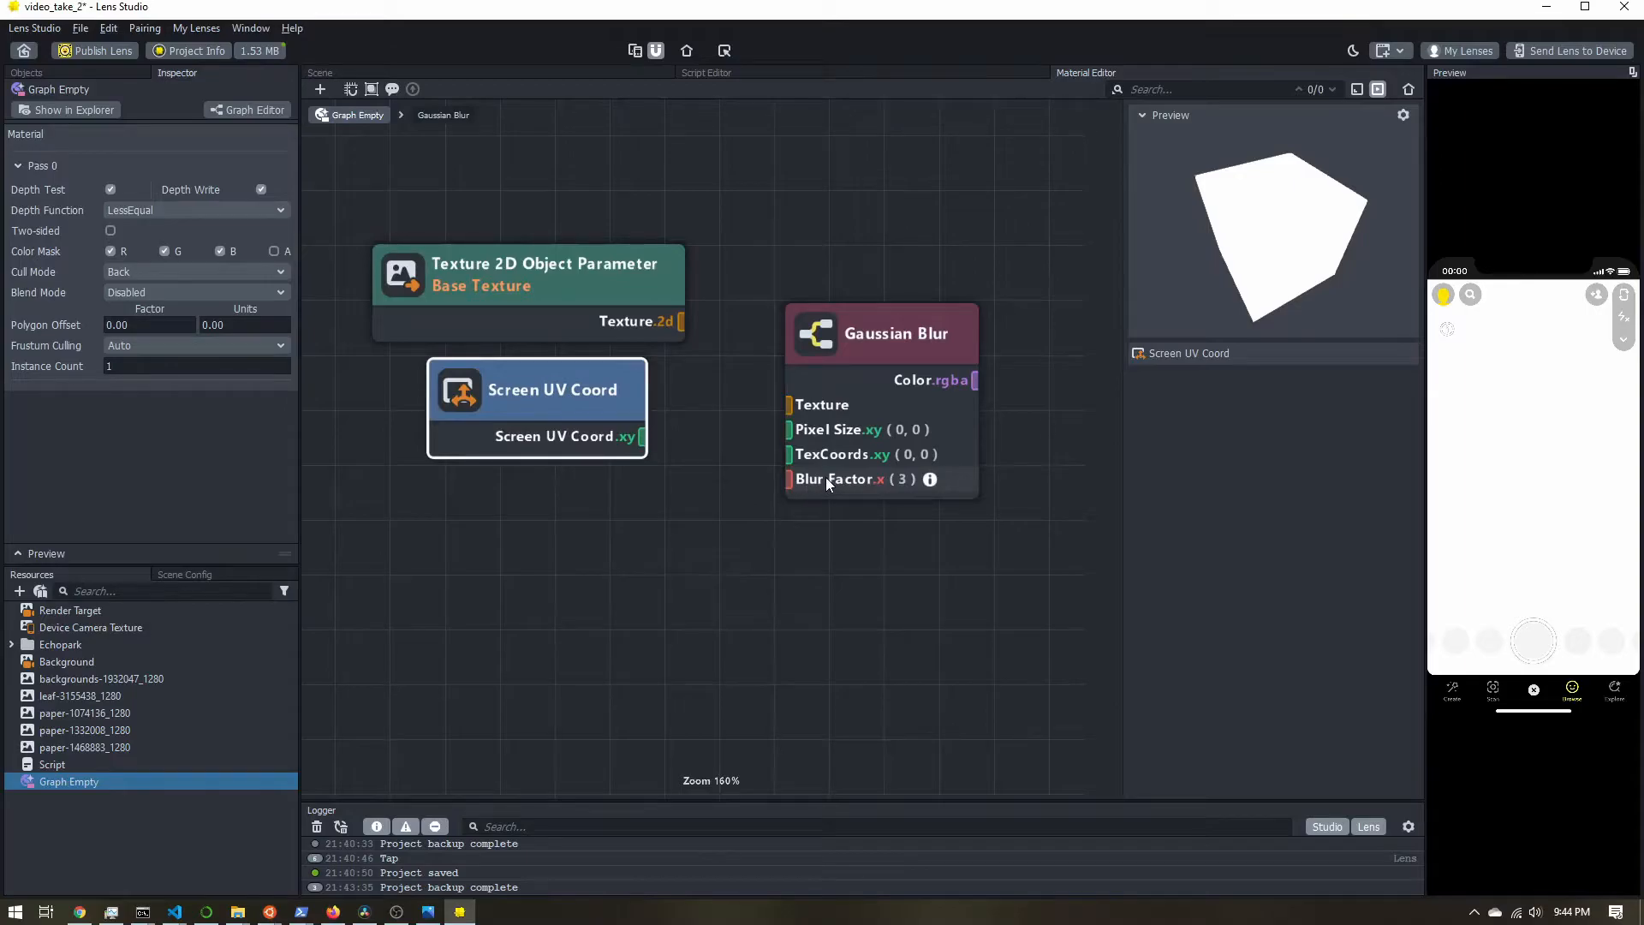
left_click(519, 535)
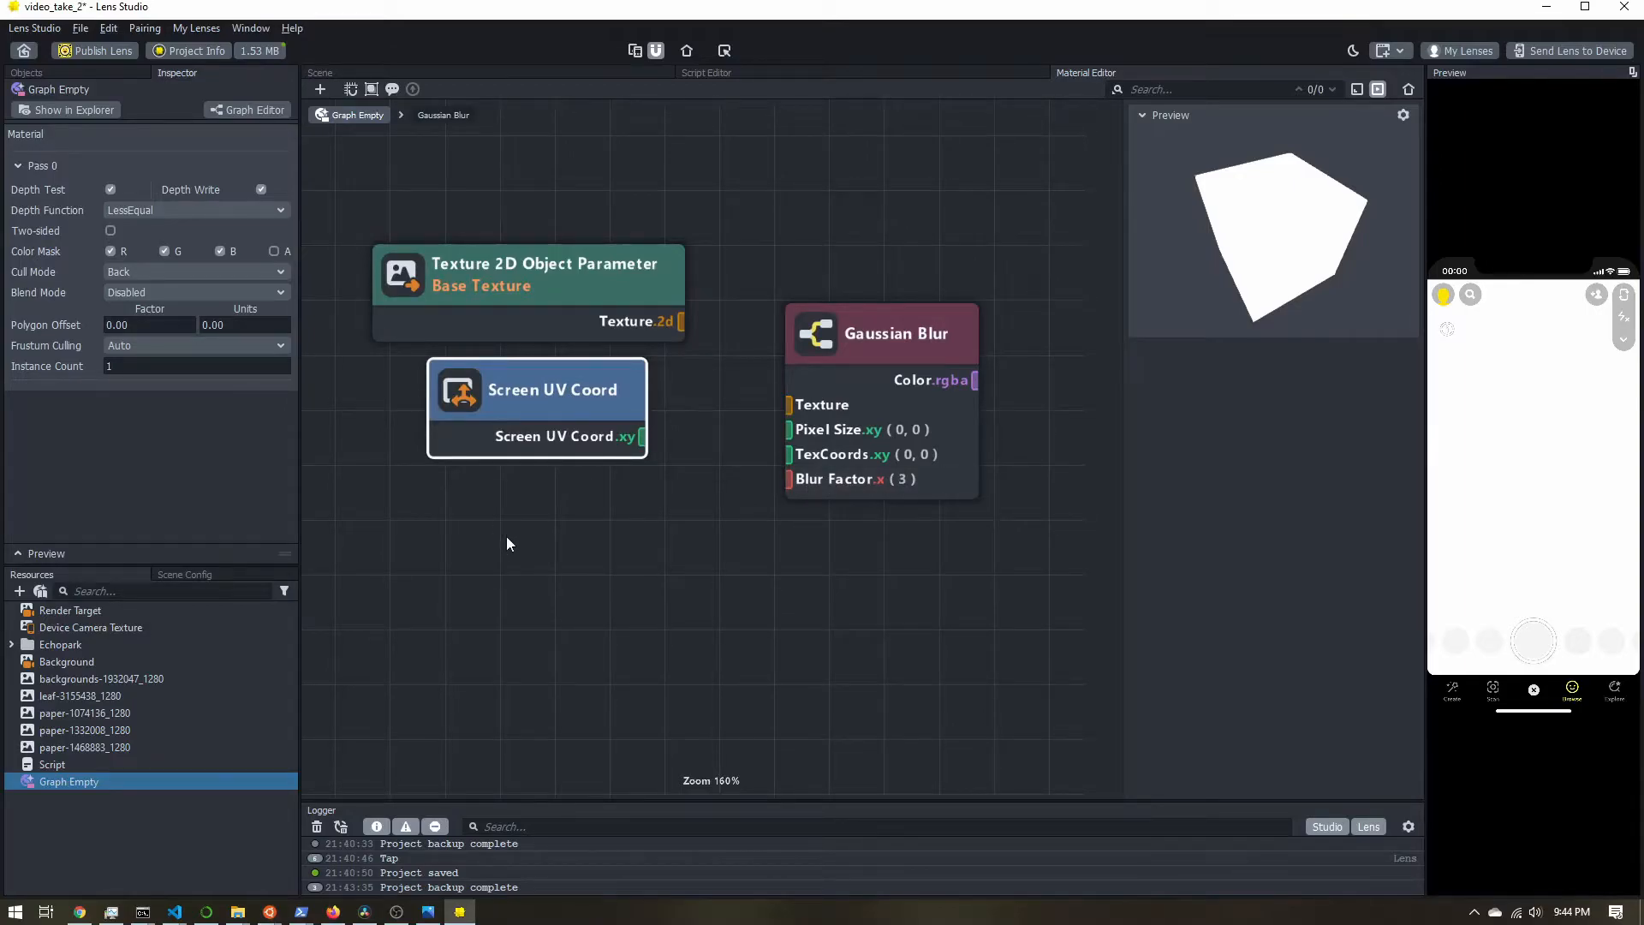
right_click(506, 539)
left_click(522, 548)
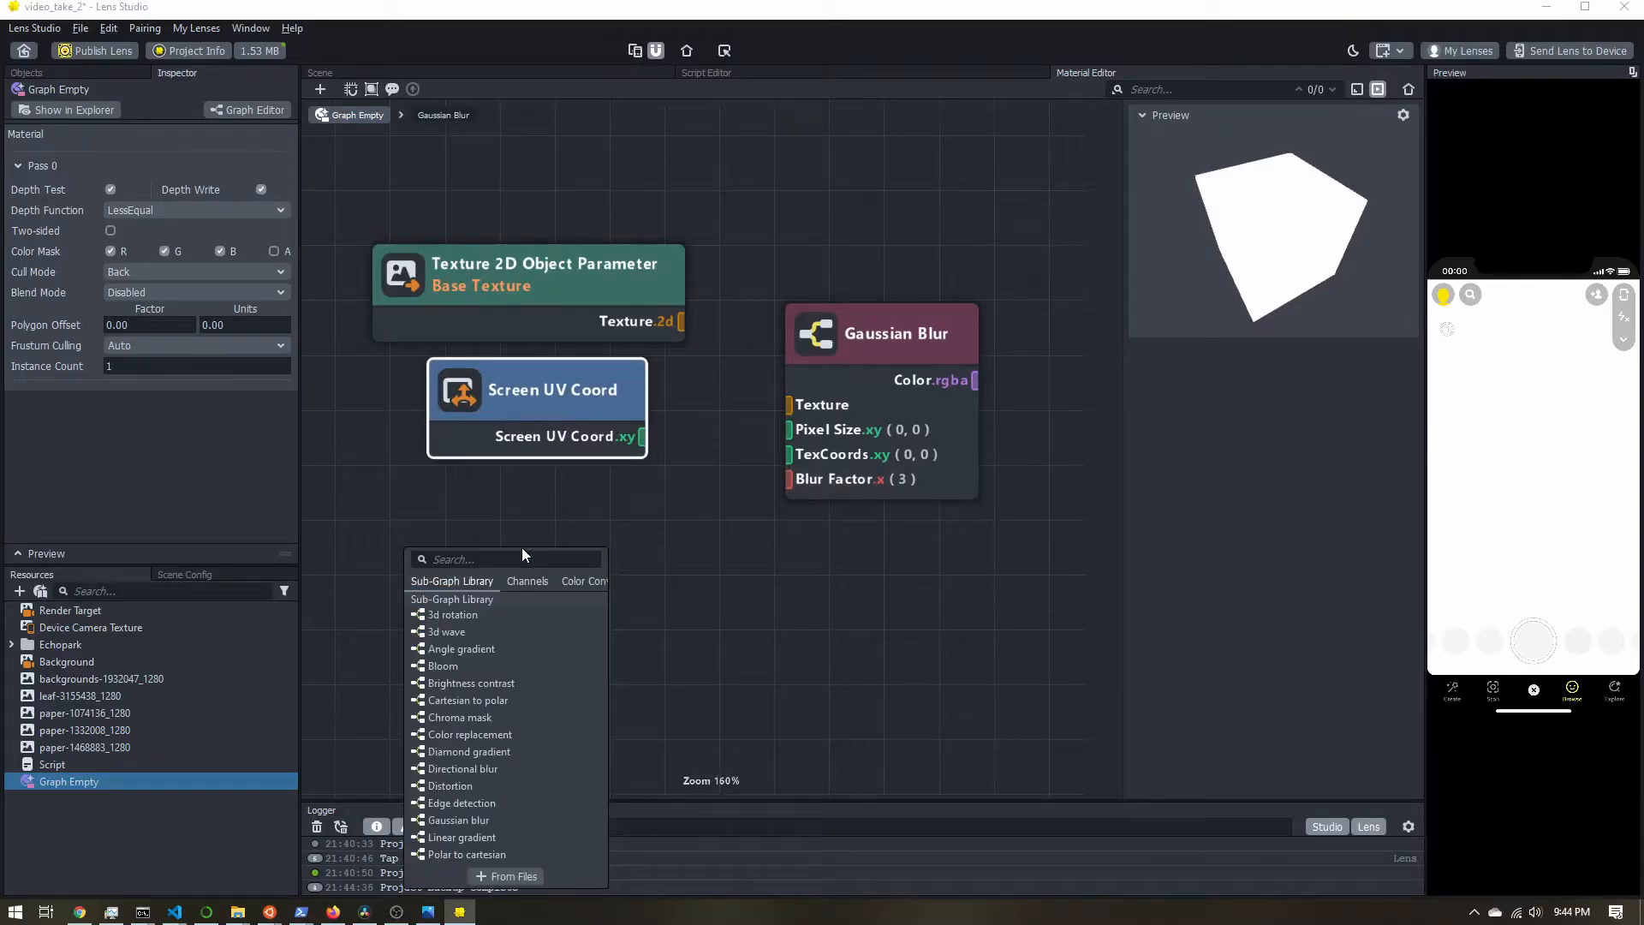
type("float")
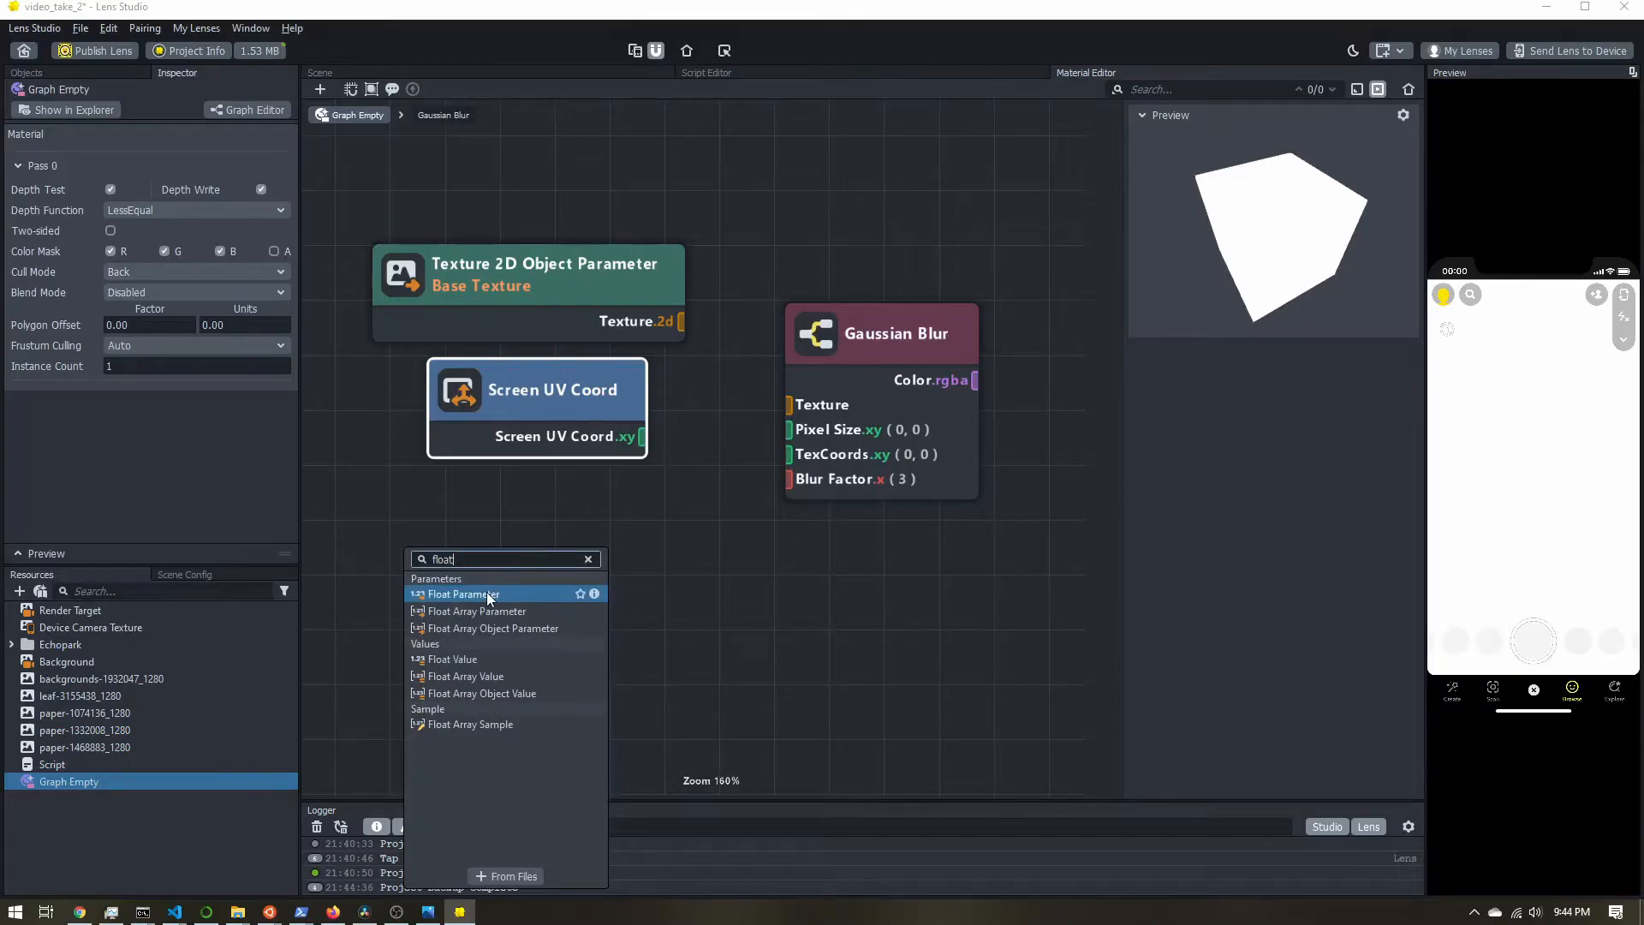
left_click(486, 592)
left_click_drag(611, 576, 526, 546)
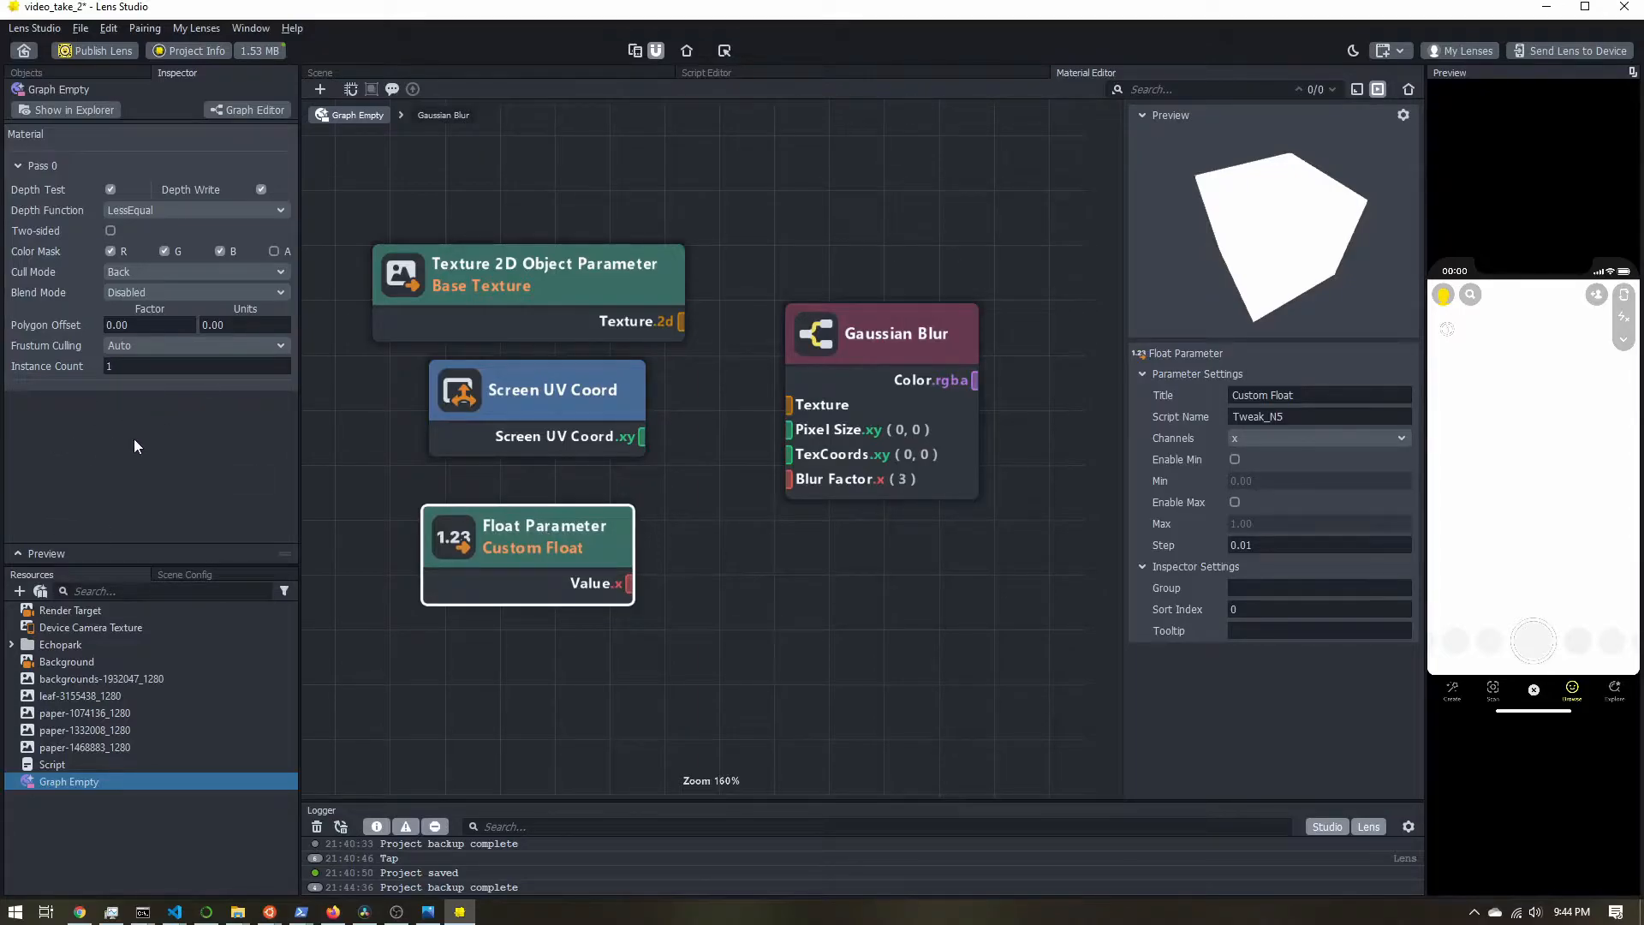
Line up the Screen UV Coord and Base Texture nodes, and connect the Float Parameter to Gaussian Blur's Blur Factor input
left_click_drag(555, 383, 532, 400)
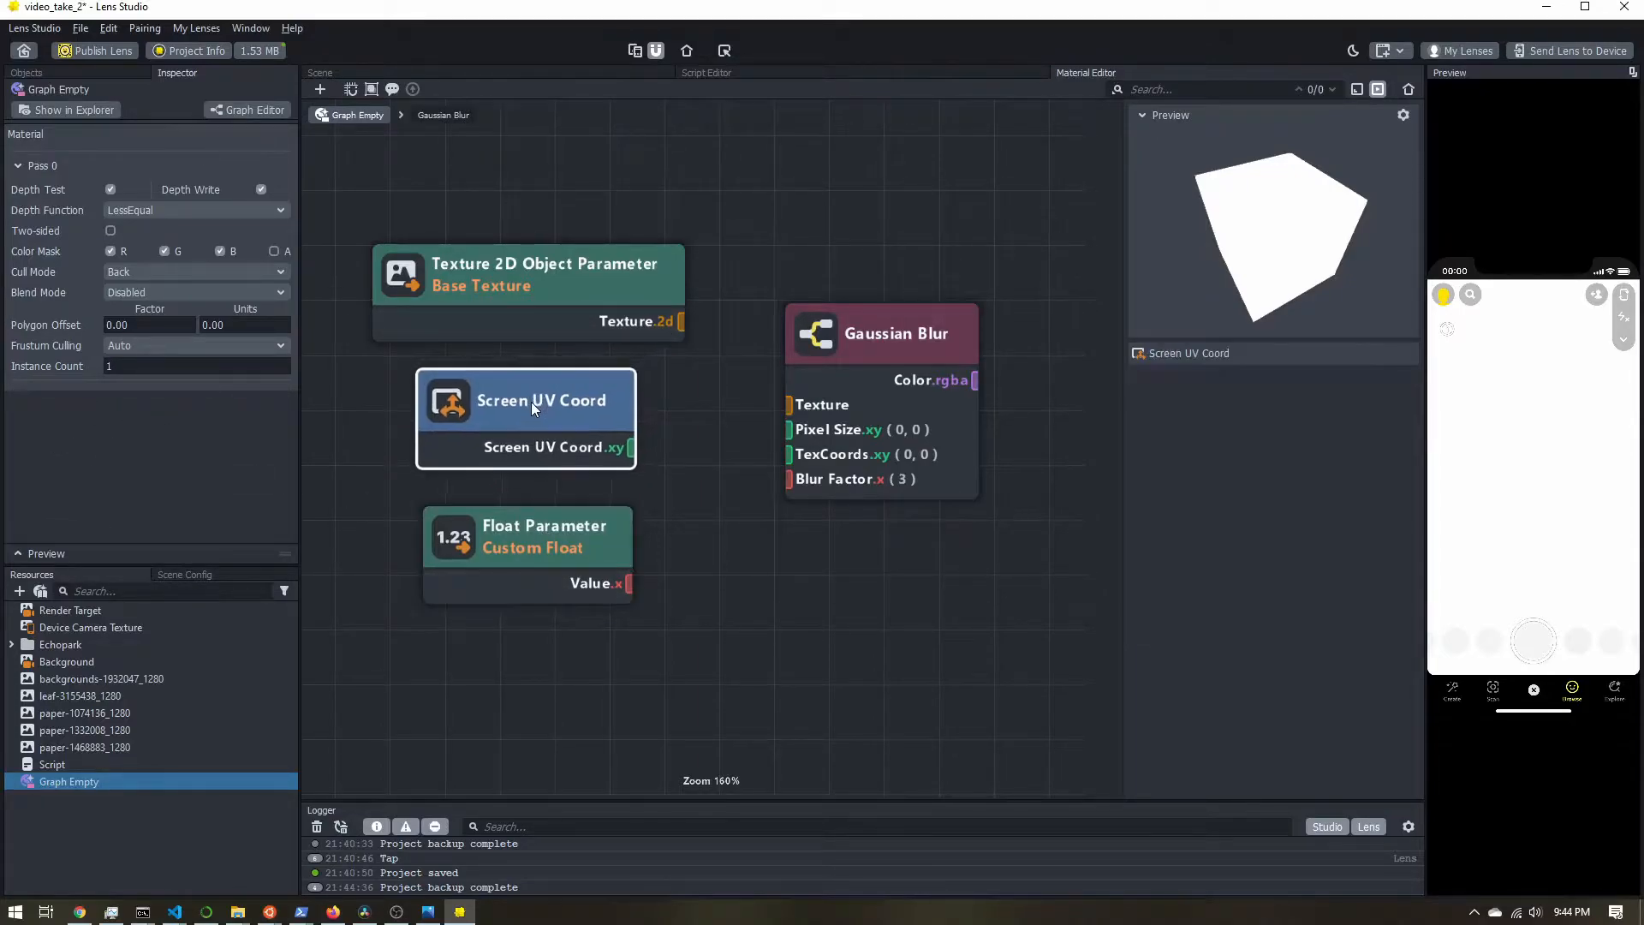
left_click_drag(580, 286, 531, 294)
left_click_drag(629, 583, 786, 479)
Title the Float Parameter node Blur Strength
left_click(532, 519)
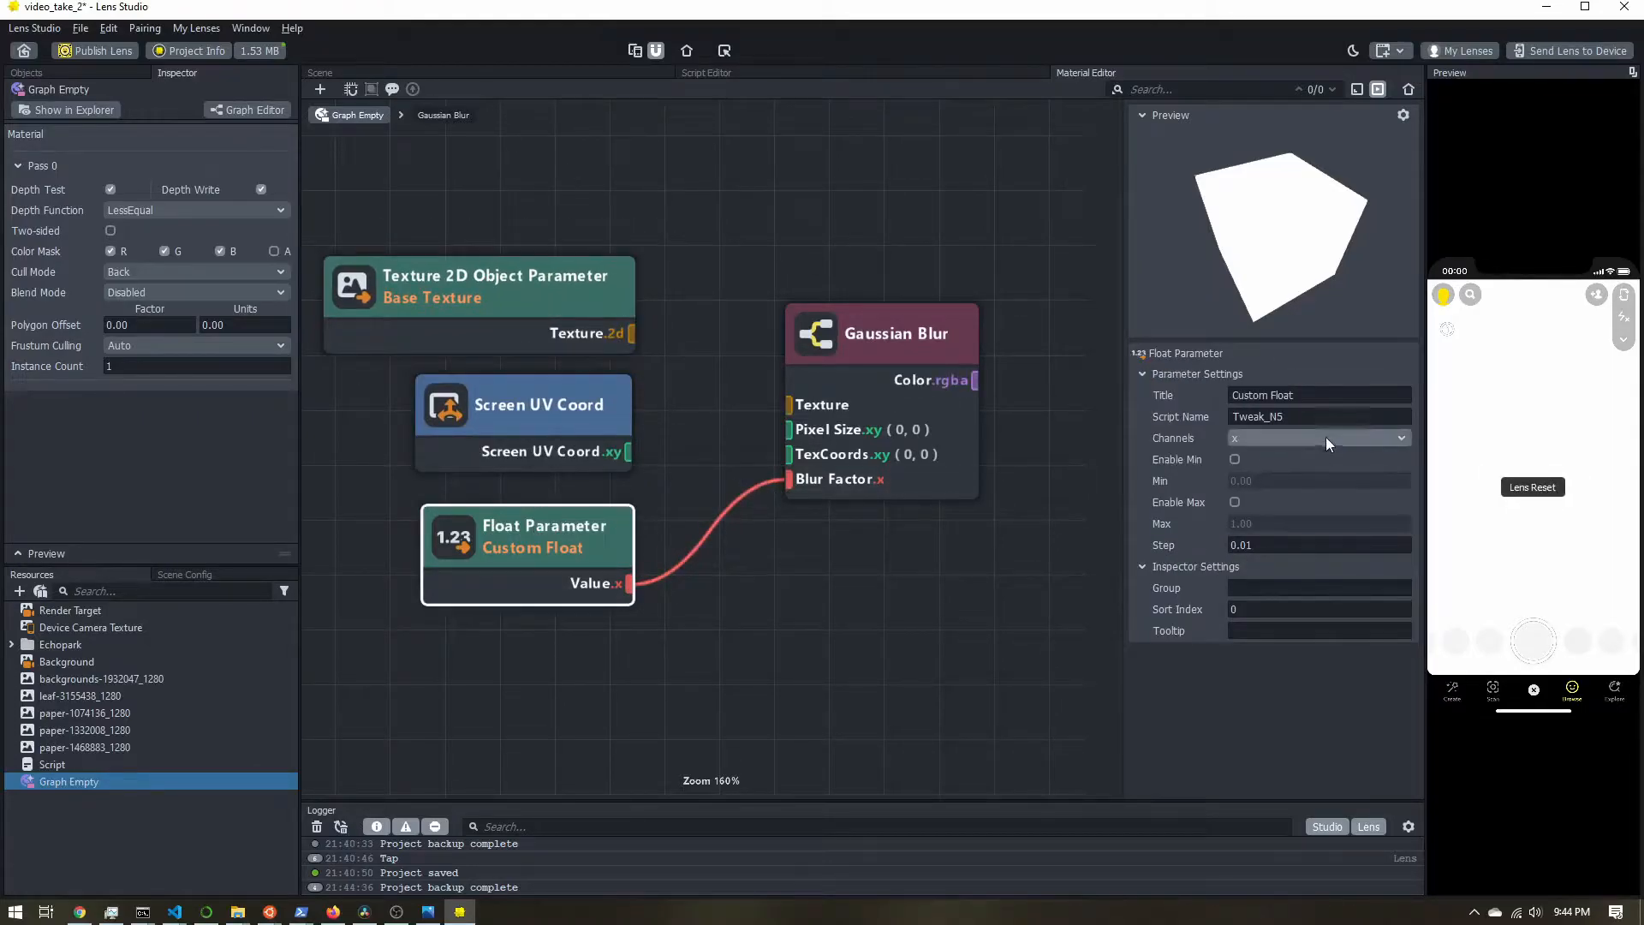
left_click(1309, 391)
type("Bl")
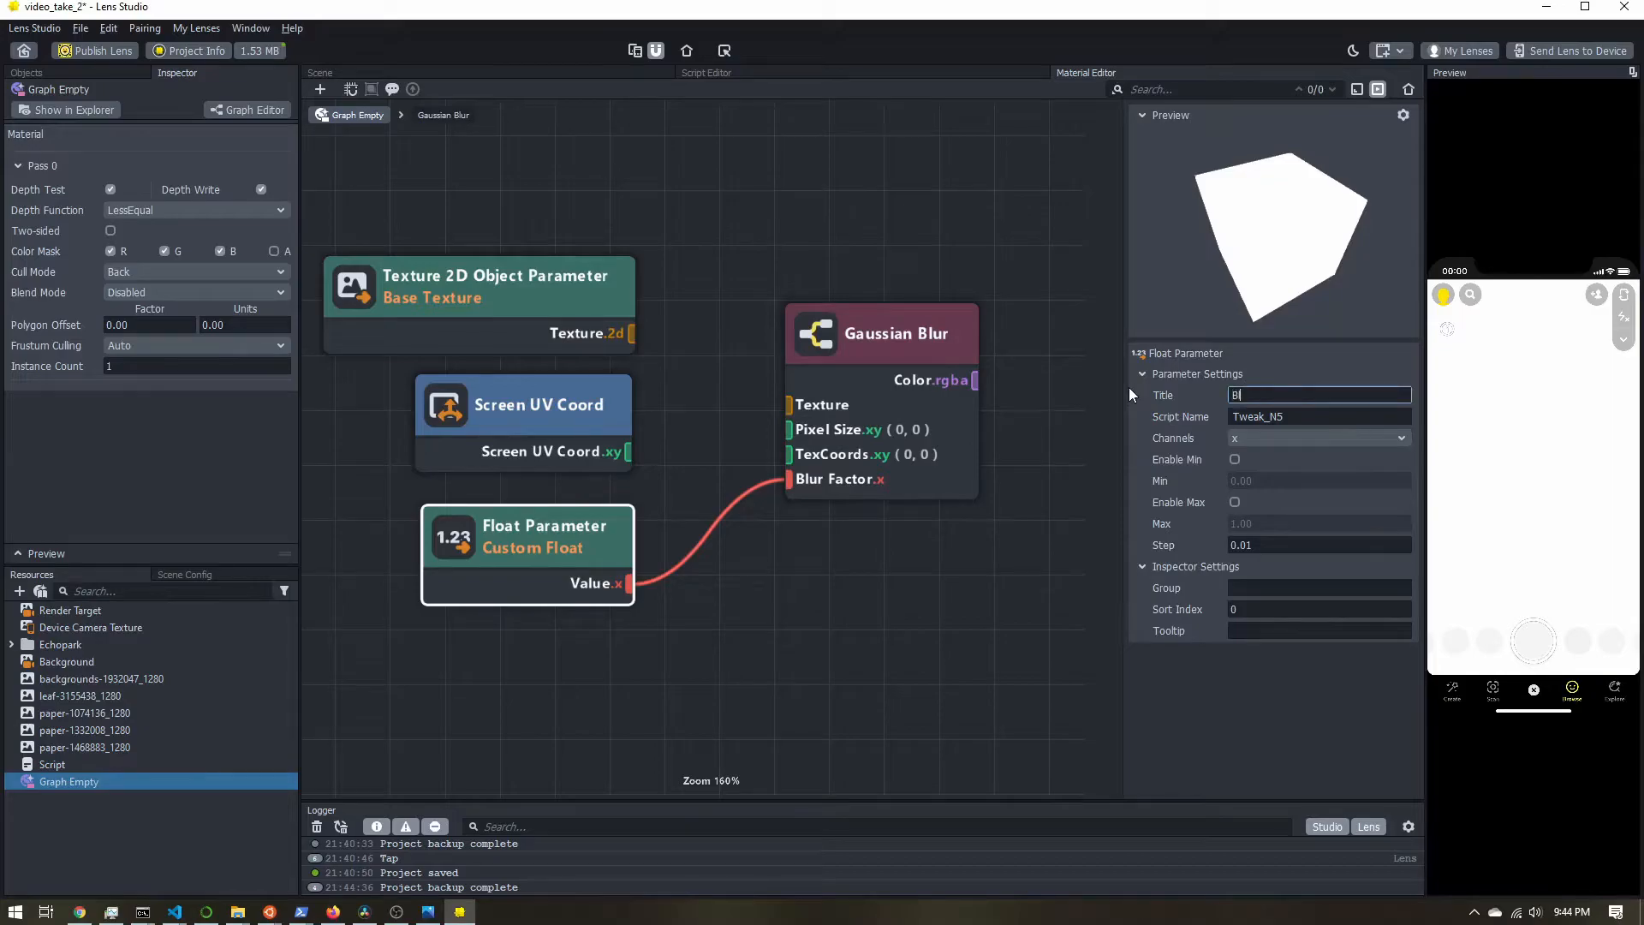
type("ur Strength")
key("Return")
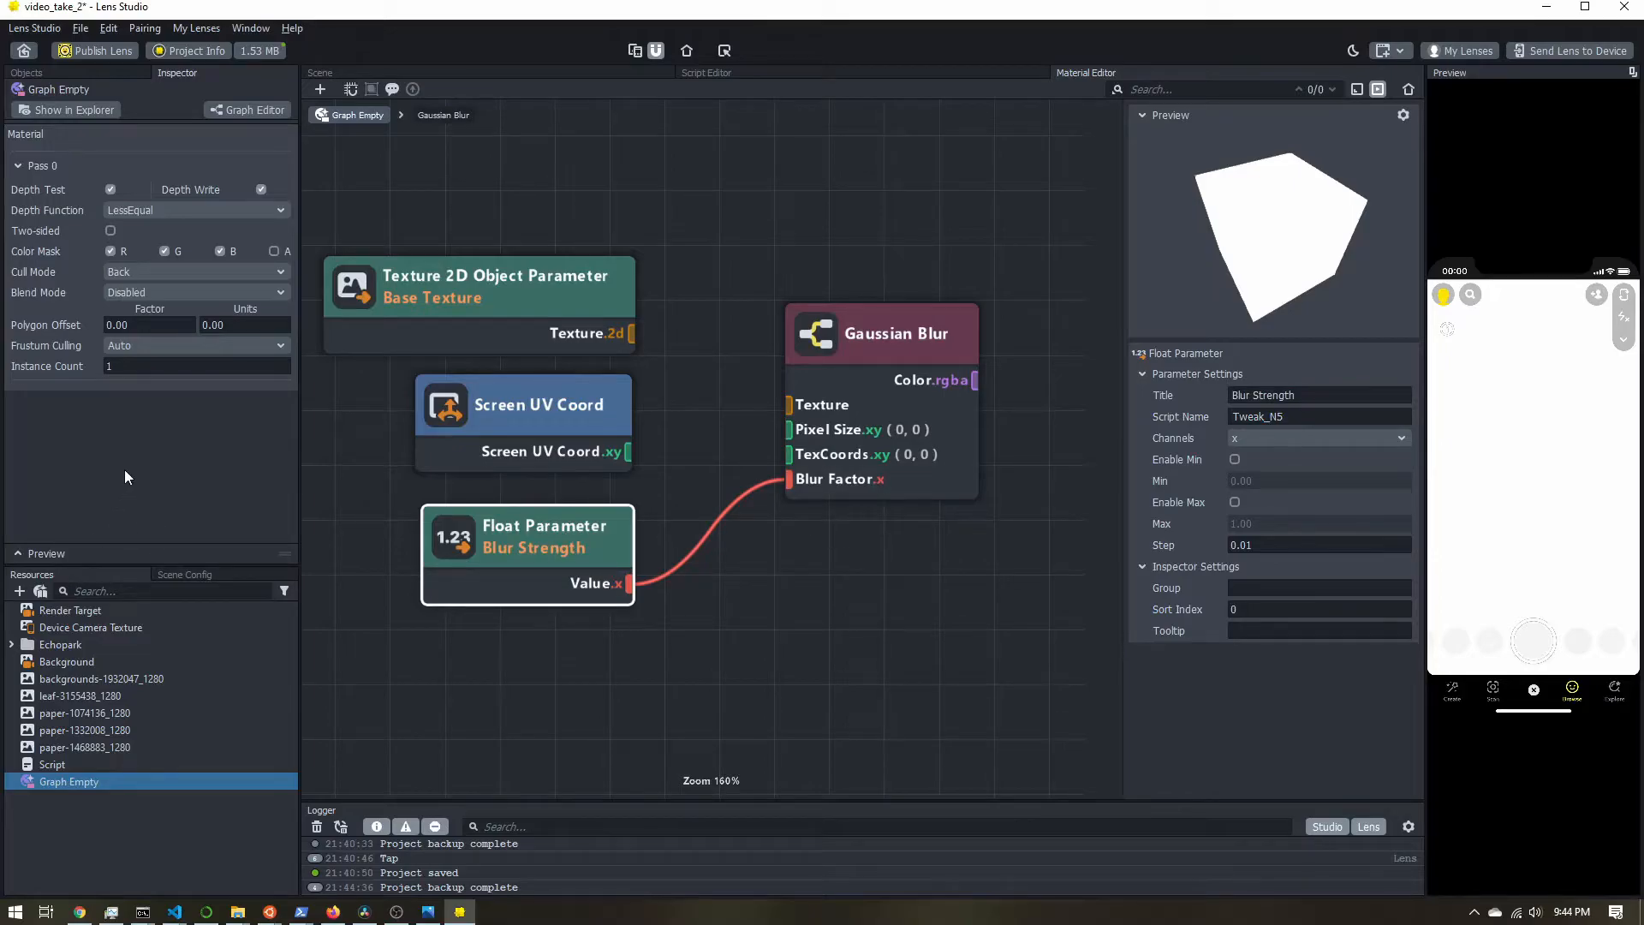
Enable the minimum and maximum limits of the Blur Strength parameter and set the maximum to 5
left_click(1235, 459)
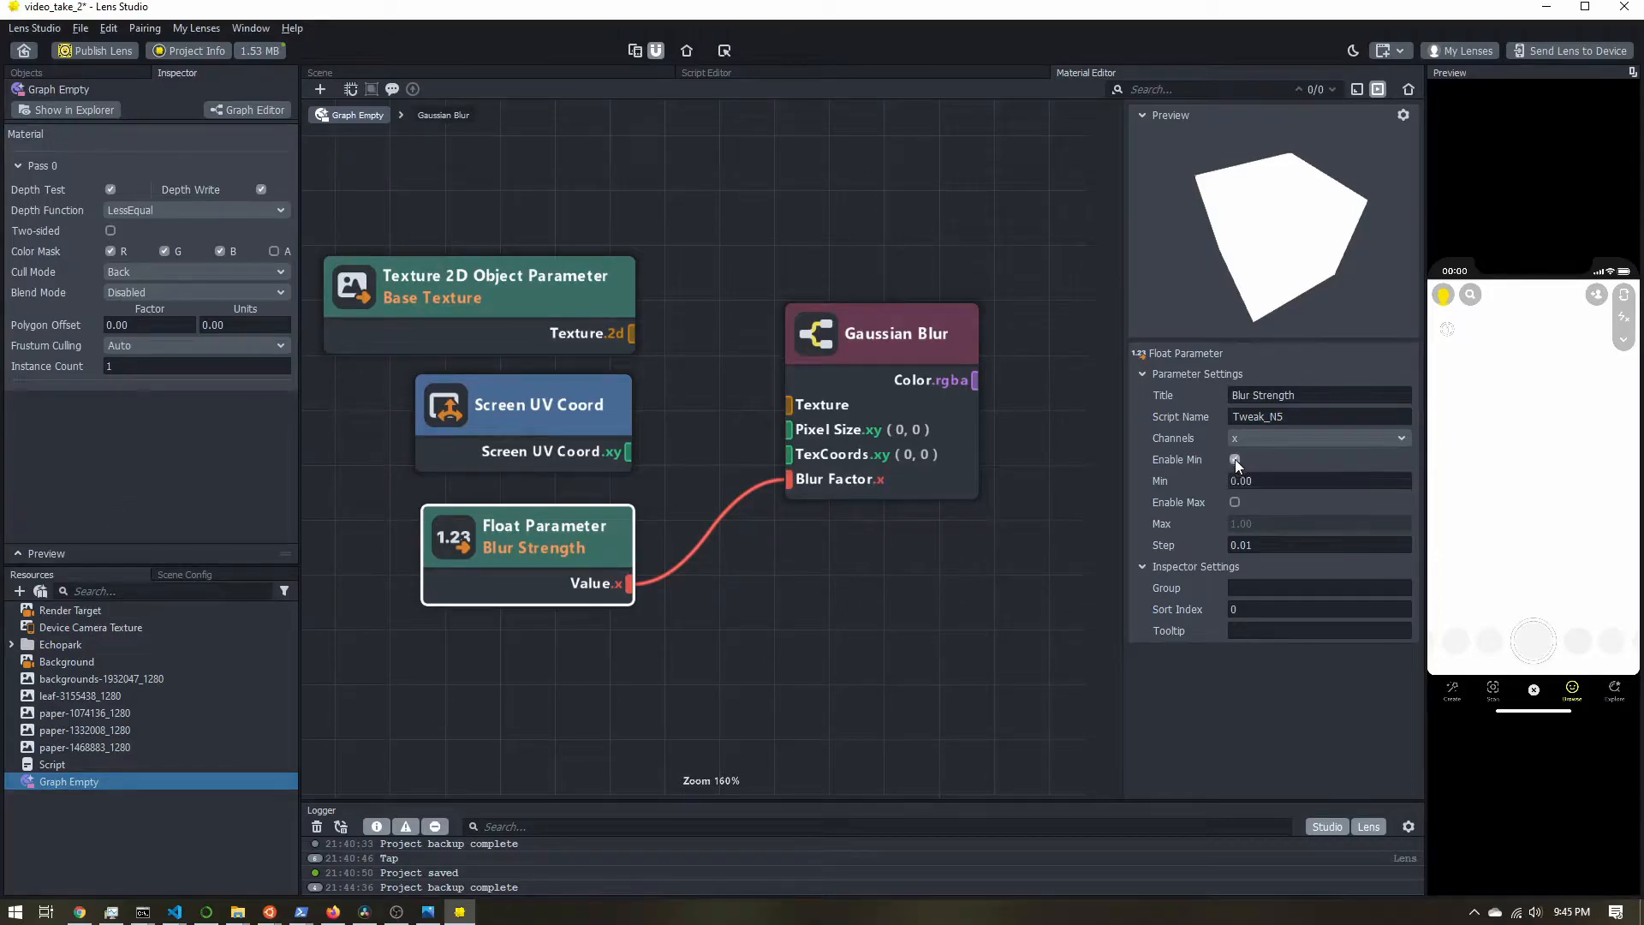
left_click(1239, 502)
left_click(1358, 527)
type("5")
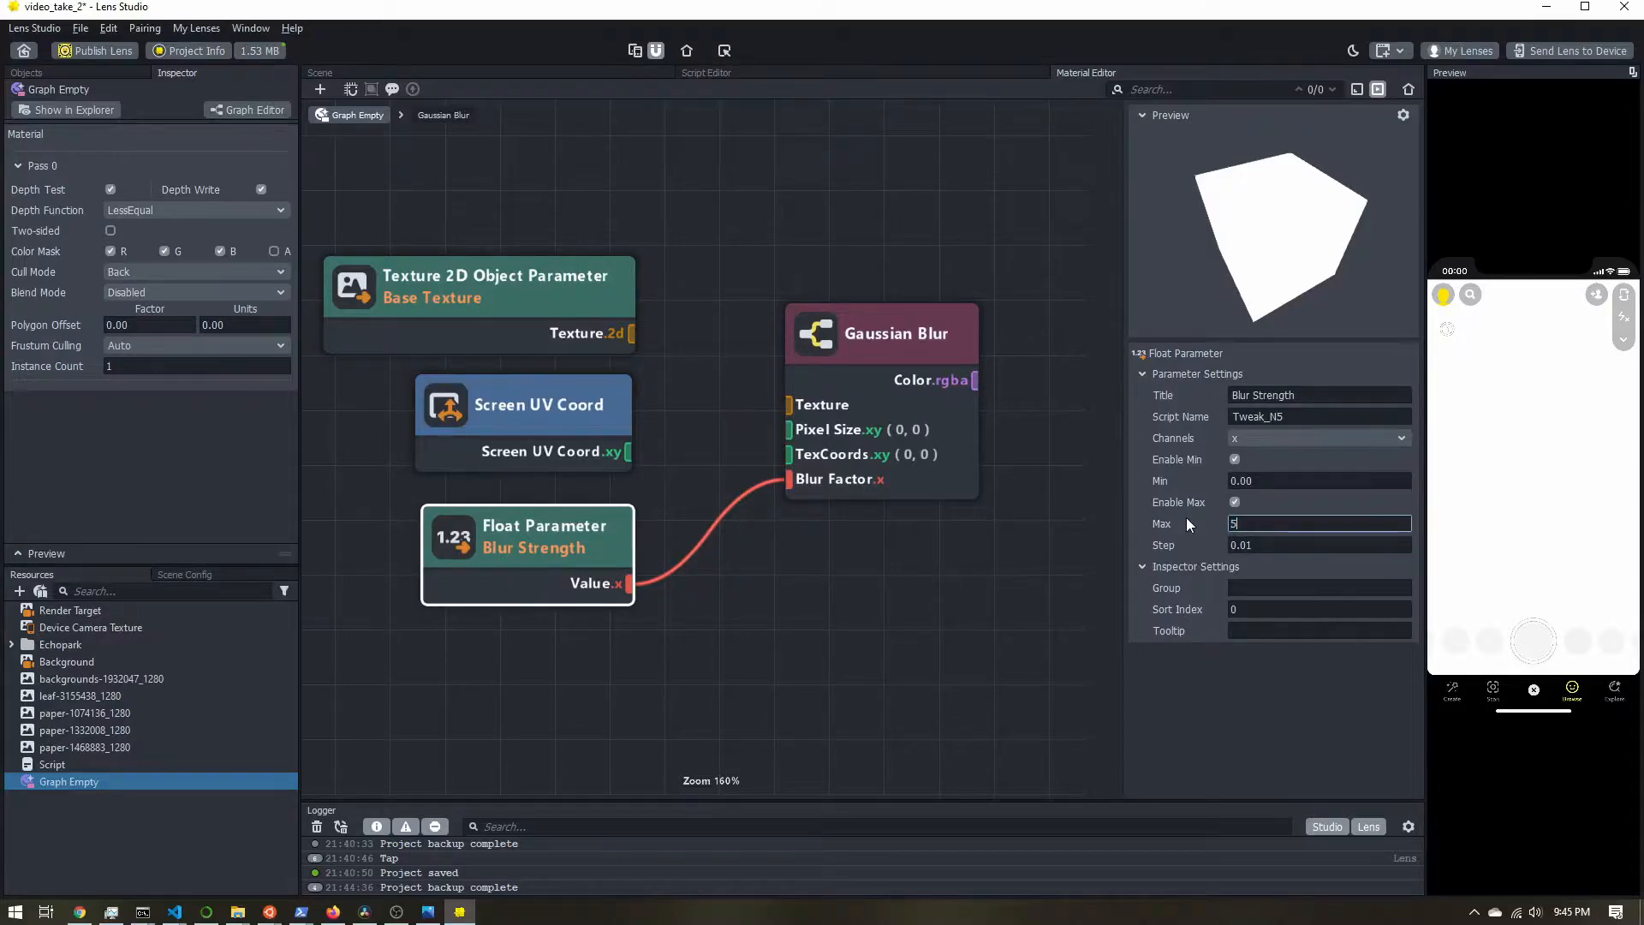
key("Return")
Connect Screen UV Coord to Gaussian Blur's TexCoords input, and space the Screen UV Coord and Base Texture nodes apart
left_click_drag(627, 452, 791, 454)
left_click_drag(564, 429, 528, 440)
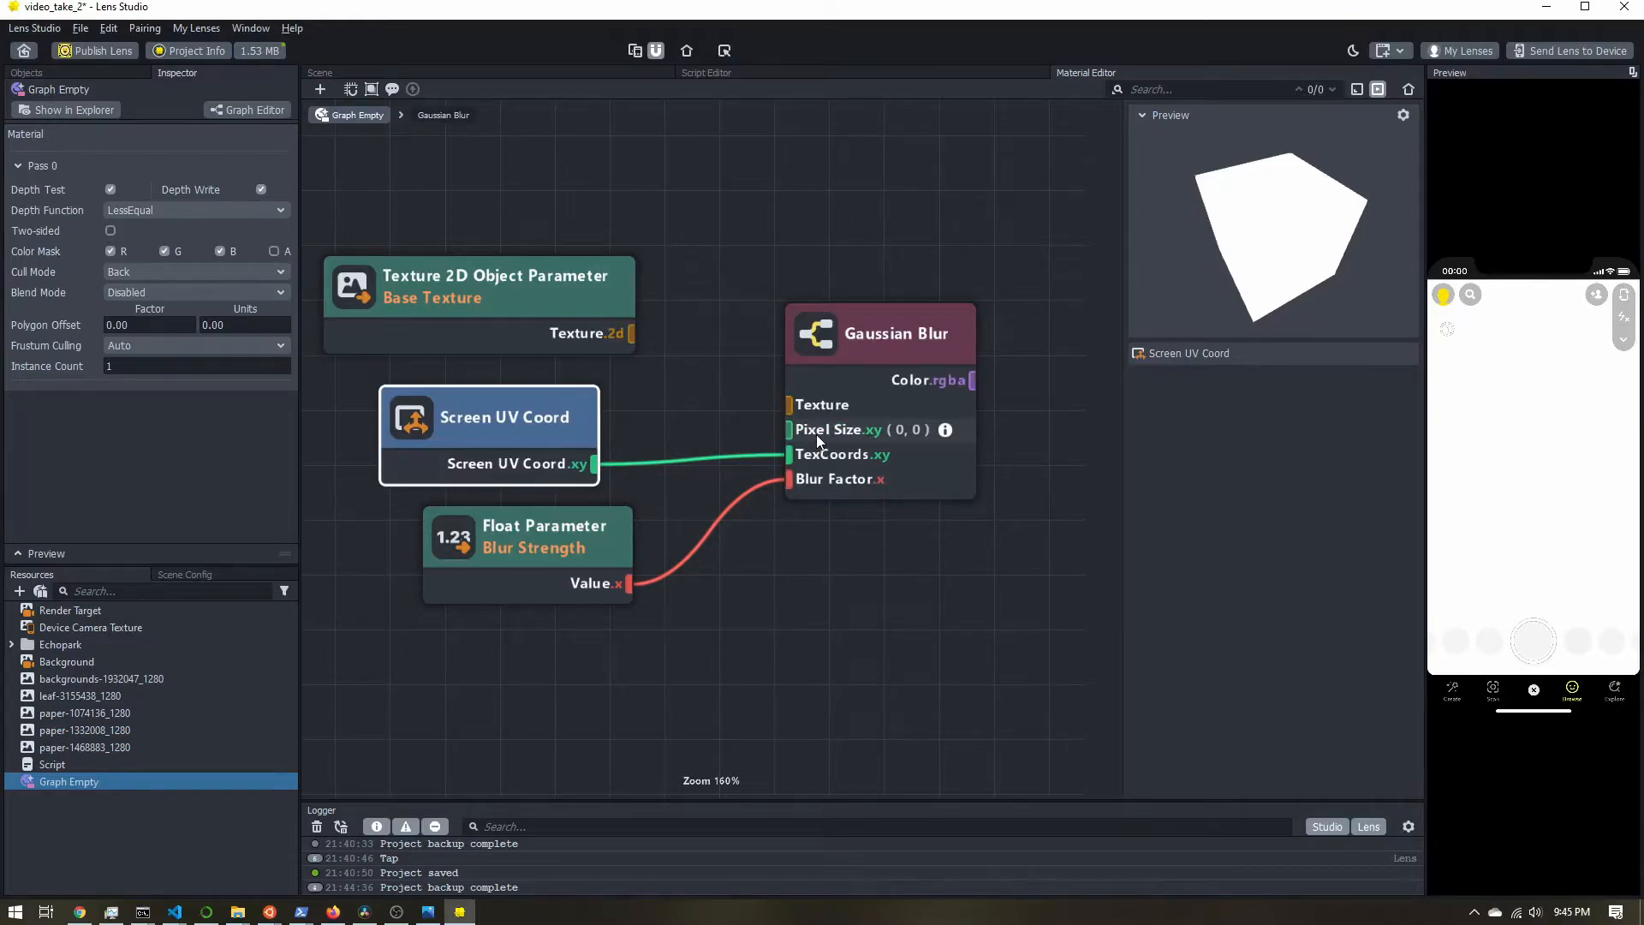
left_click(490, 288)
left_click_drag(528, 286, 532, 257)
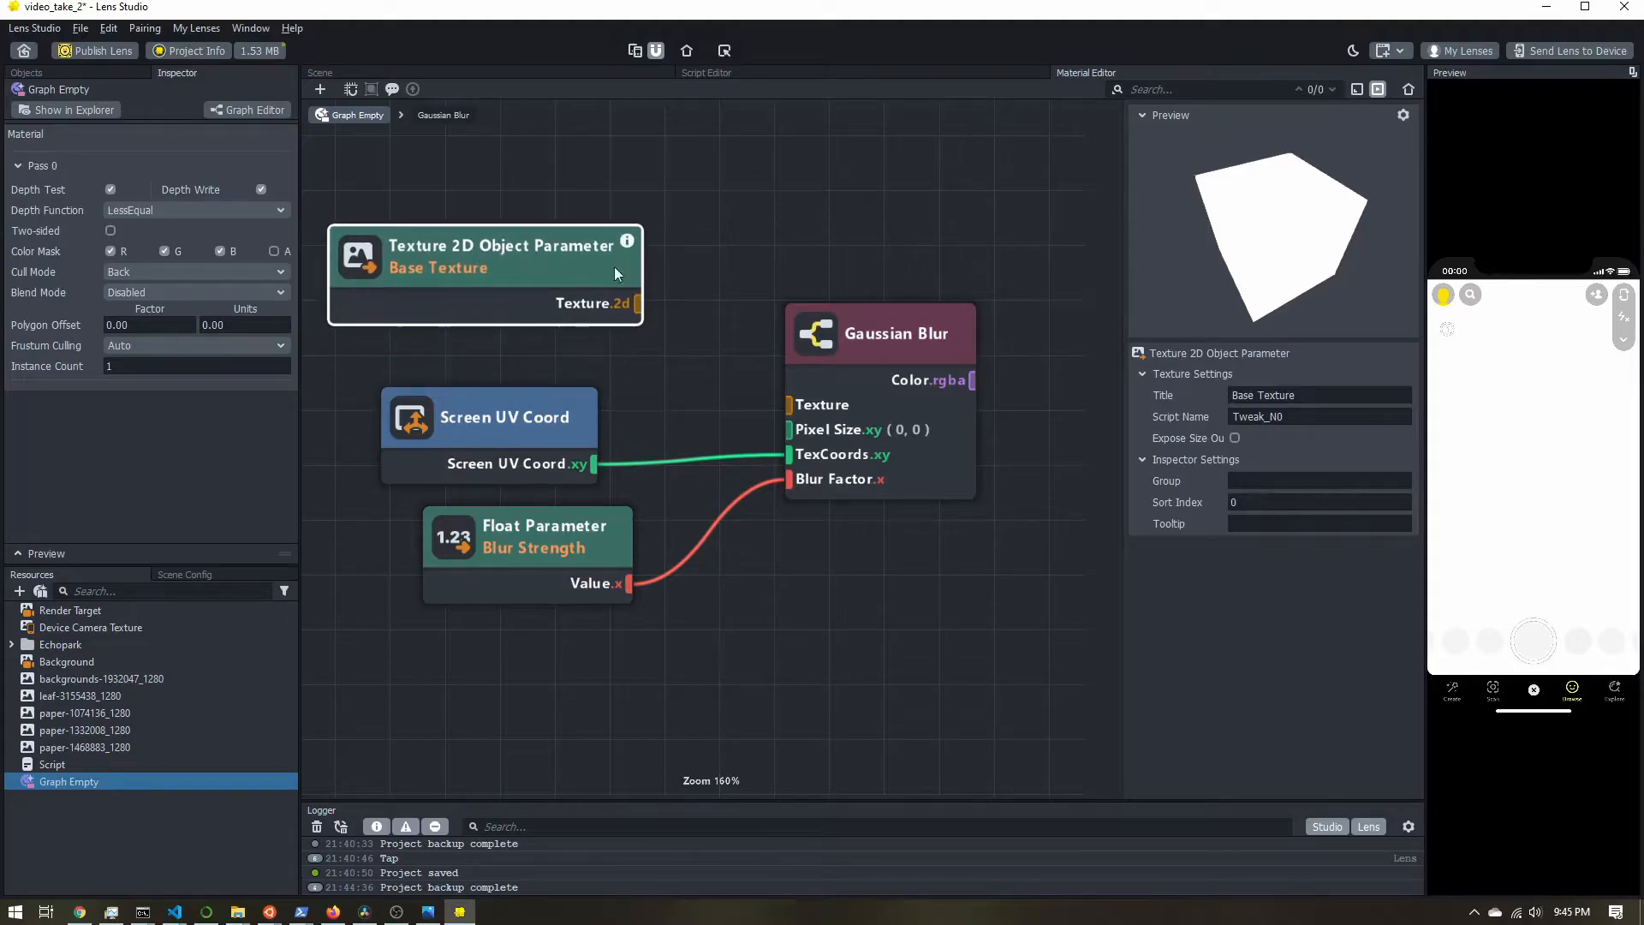
Expose Base Texture's size outputs and connect its Pixel Size and Texture outputs to the matching Gaussian Blur inputs
left_click(1234, 438)
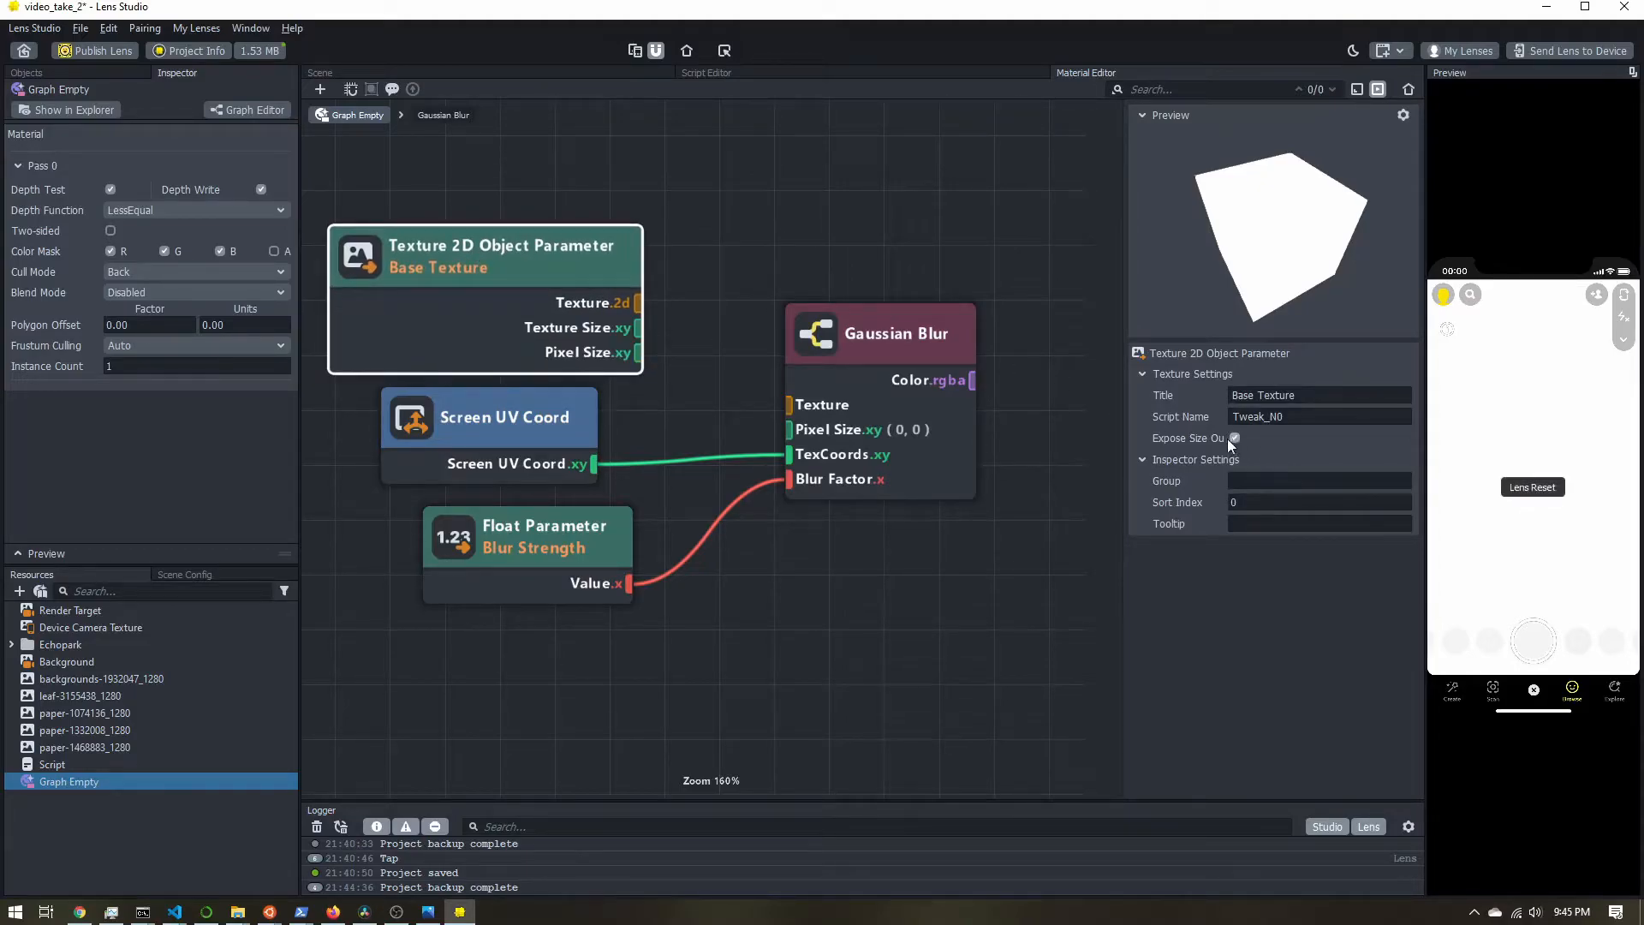
left_click_drag(638, 353, 791, 431)
left_click_drag(638, 302, 798, 409)
Connect Gaussian Blur's Color output to the Shader node's Color (Pixel) input and save the project
middle_click_drag(1055, 448, 547, 475)
left_click_drag(470, 408, 1021, 386)
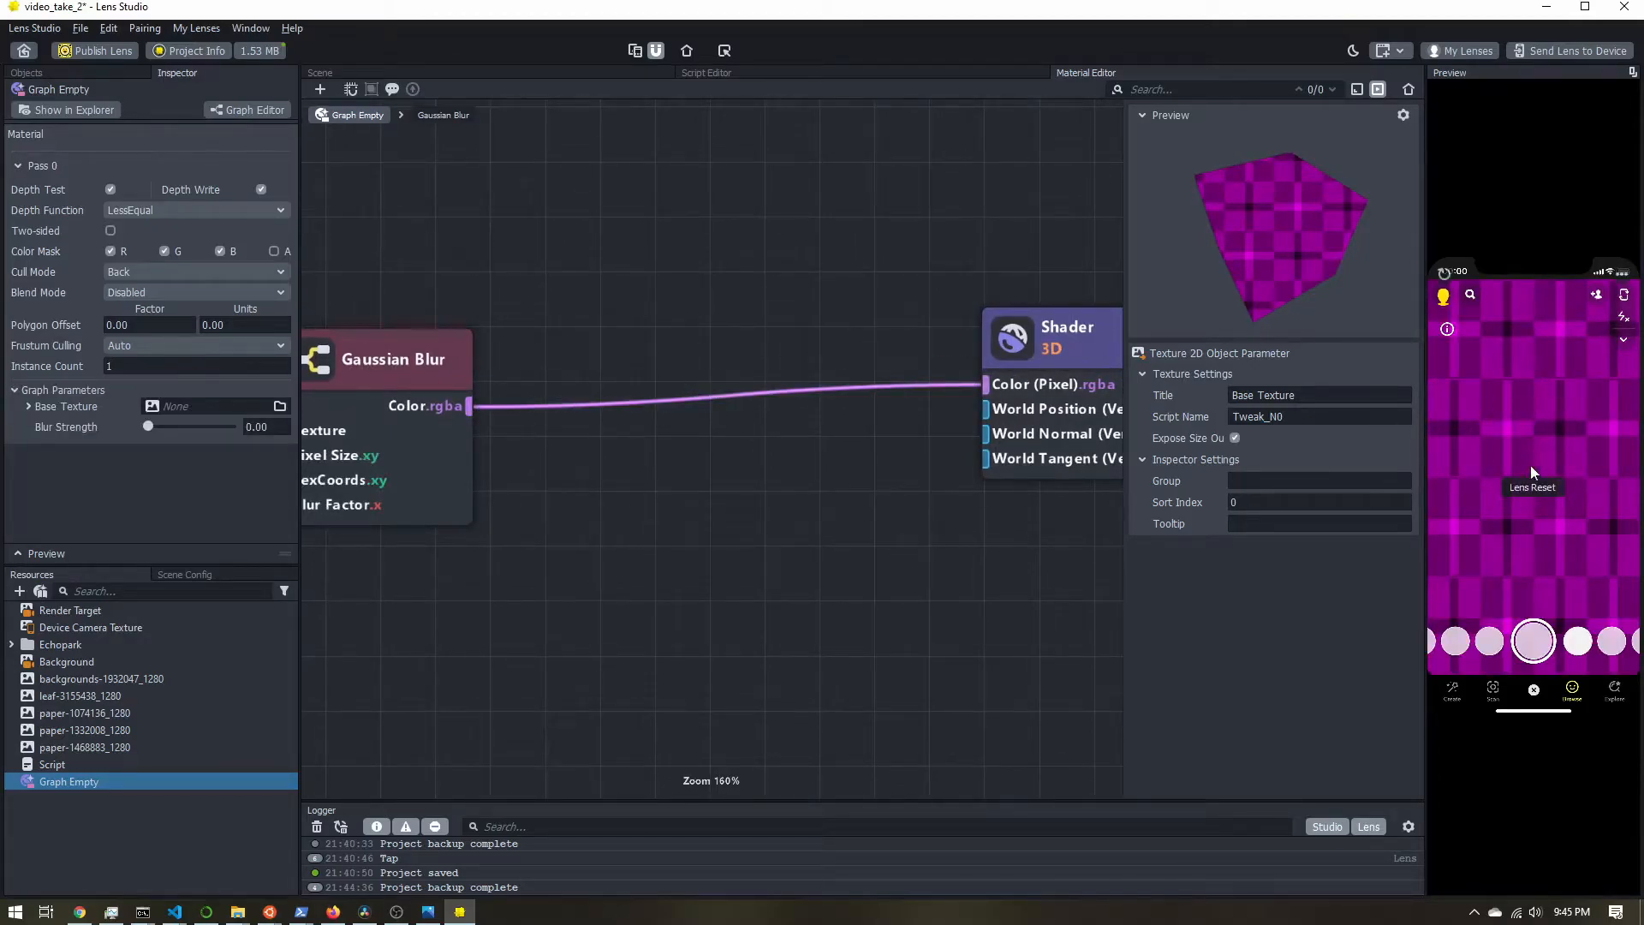
key("ctrl+s")
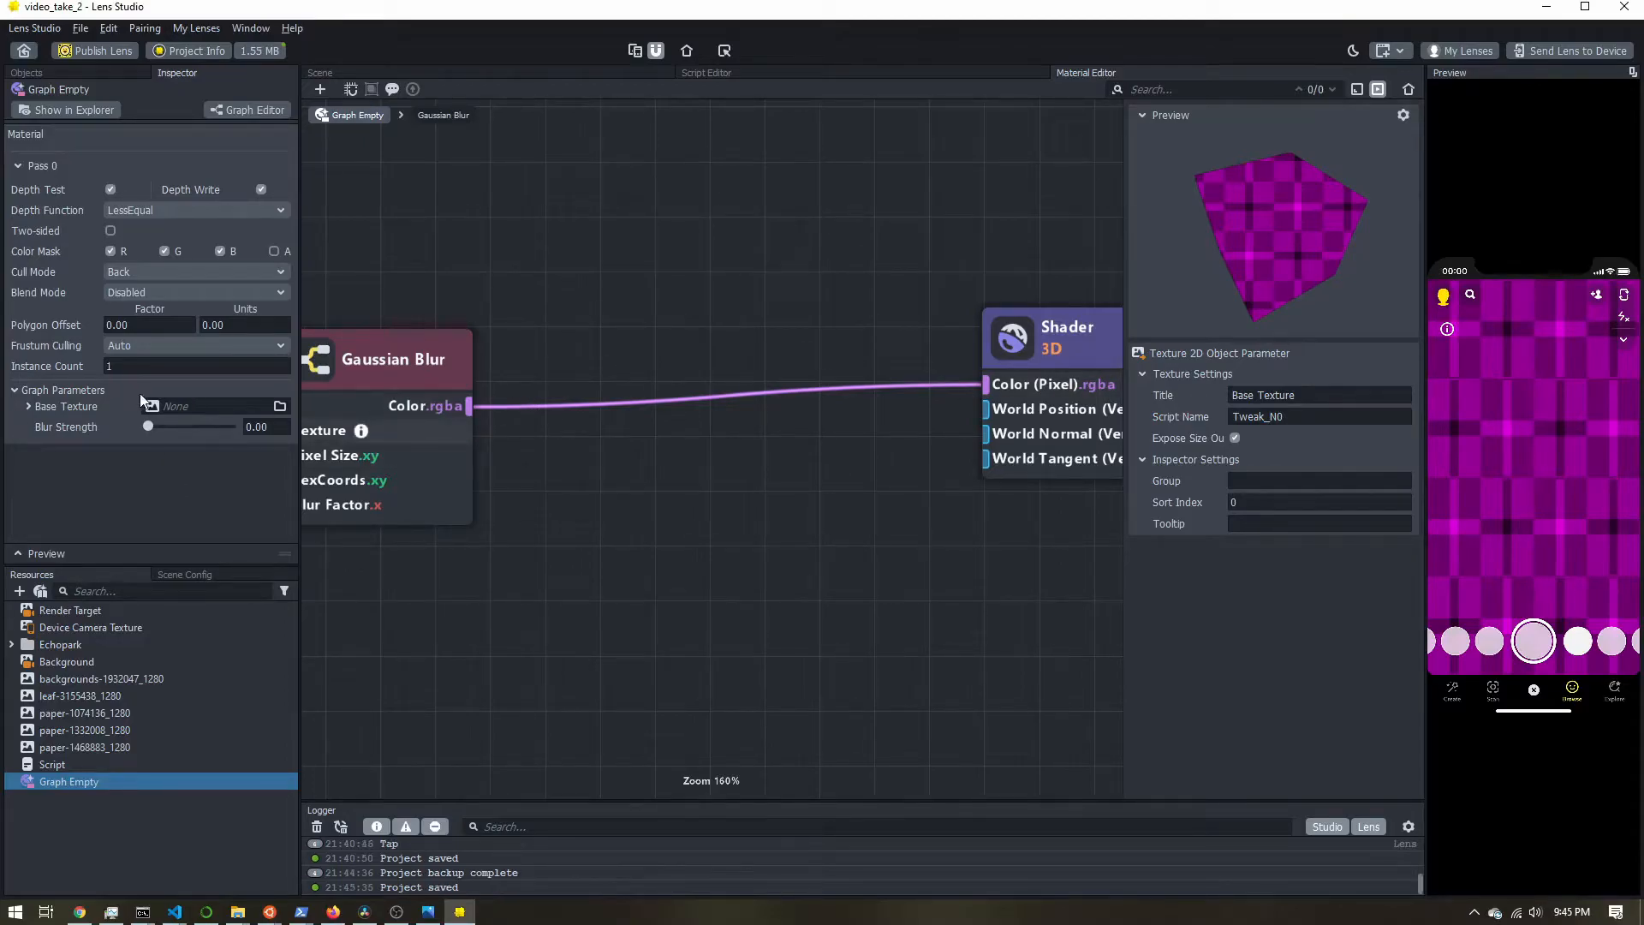
Assign Device Camera Texture to the material's Base Texture parameter
left_click(171, 402)
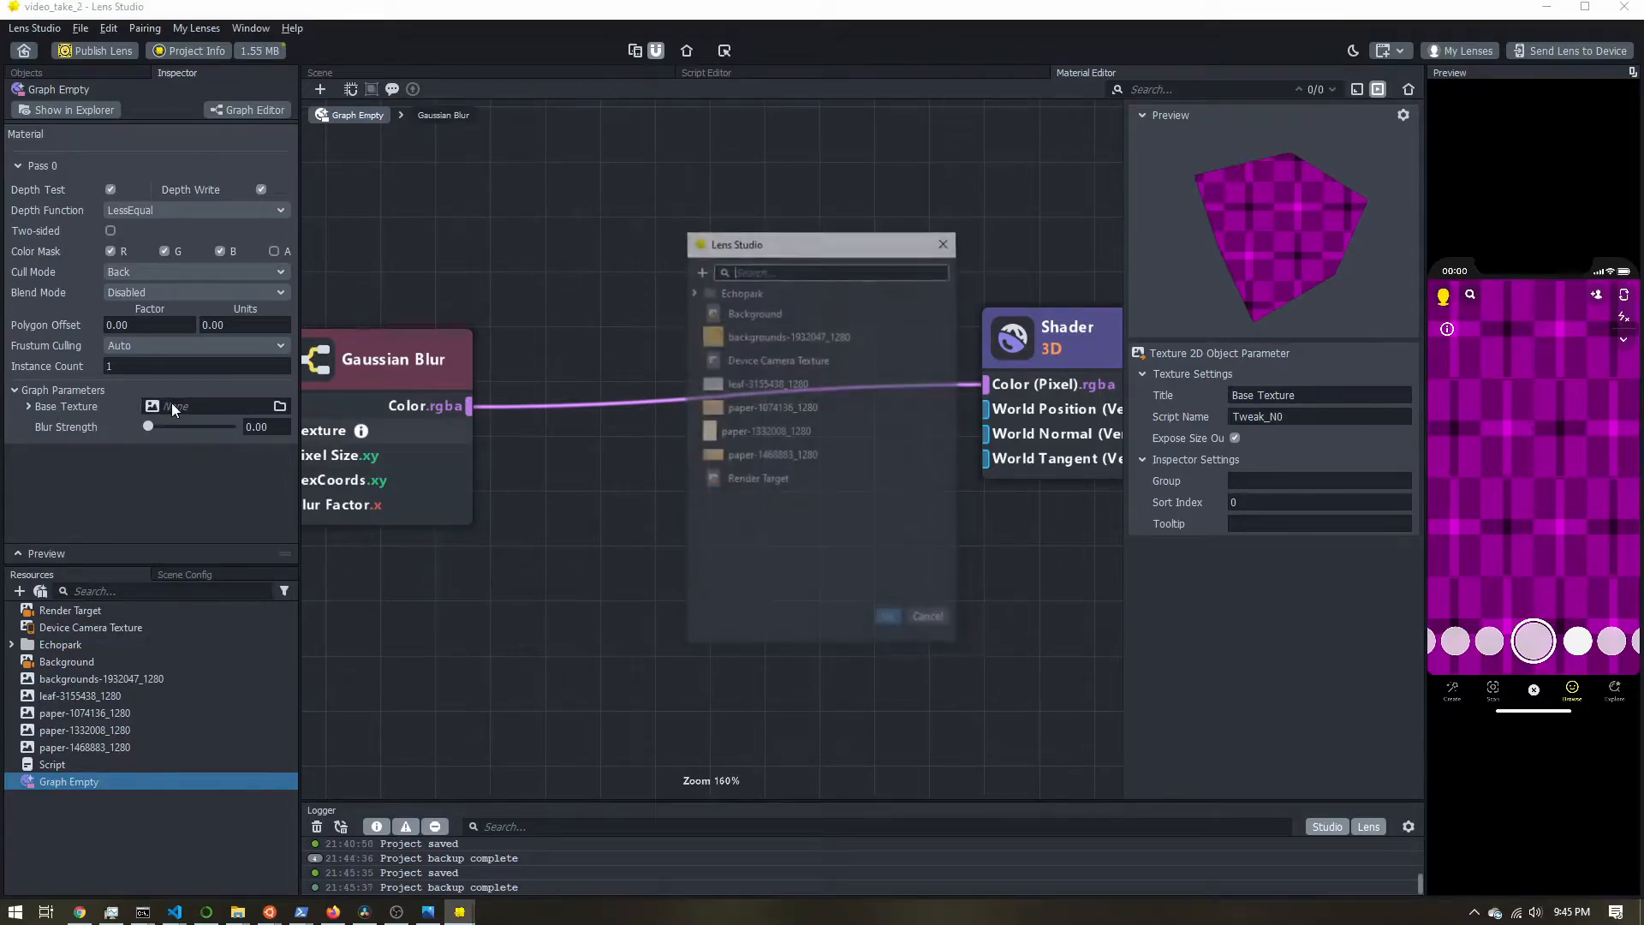
double_click(769, 359)
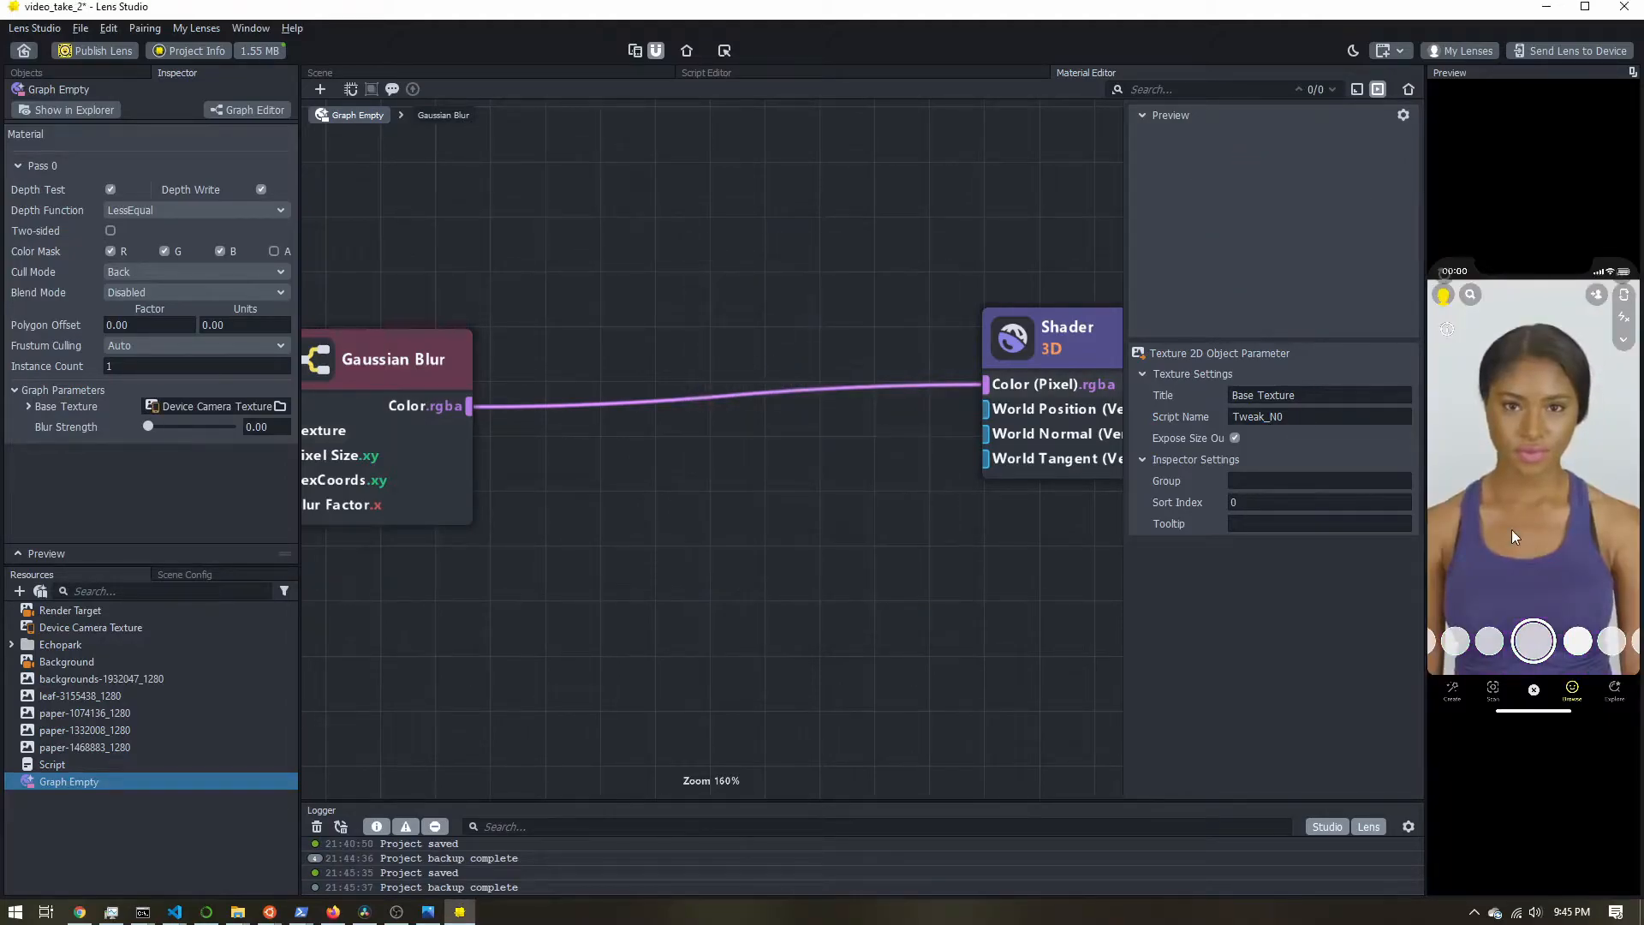
Enlarge the lens preview and raise the material's Blur Strength to 5.00
left_click_drag(1426, 474, 1256, 505)
left_click_drag(147, 427, 202, 431)
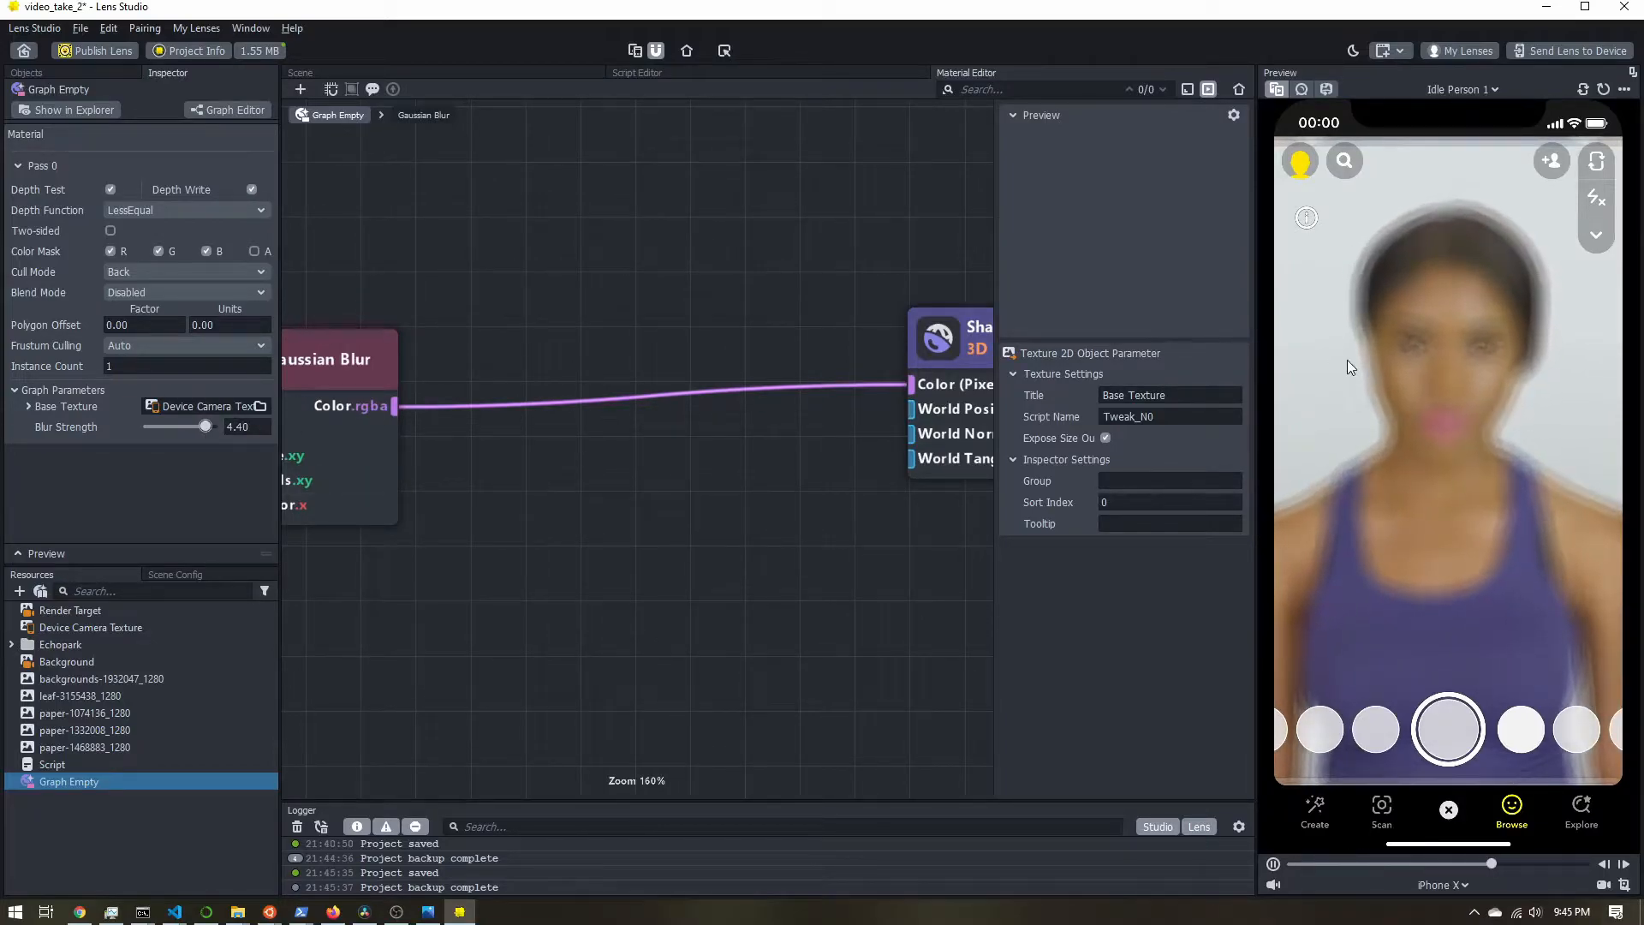
left_click_drag(205, 427, 221, 432)
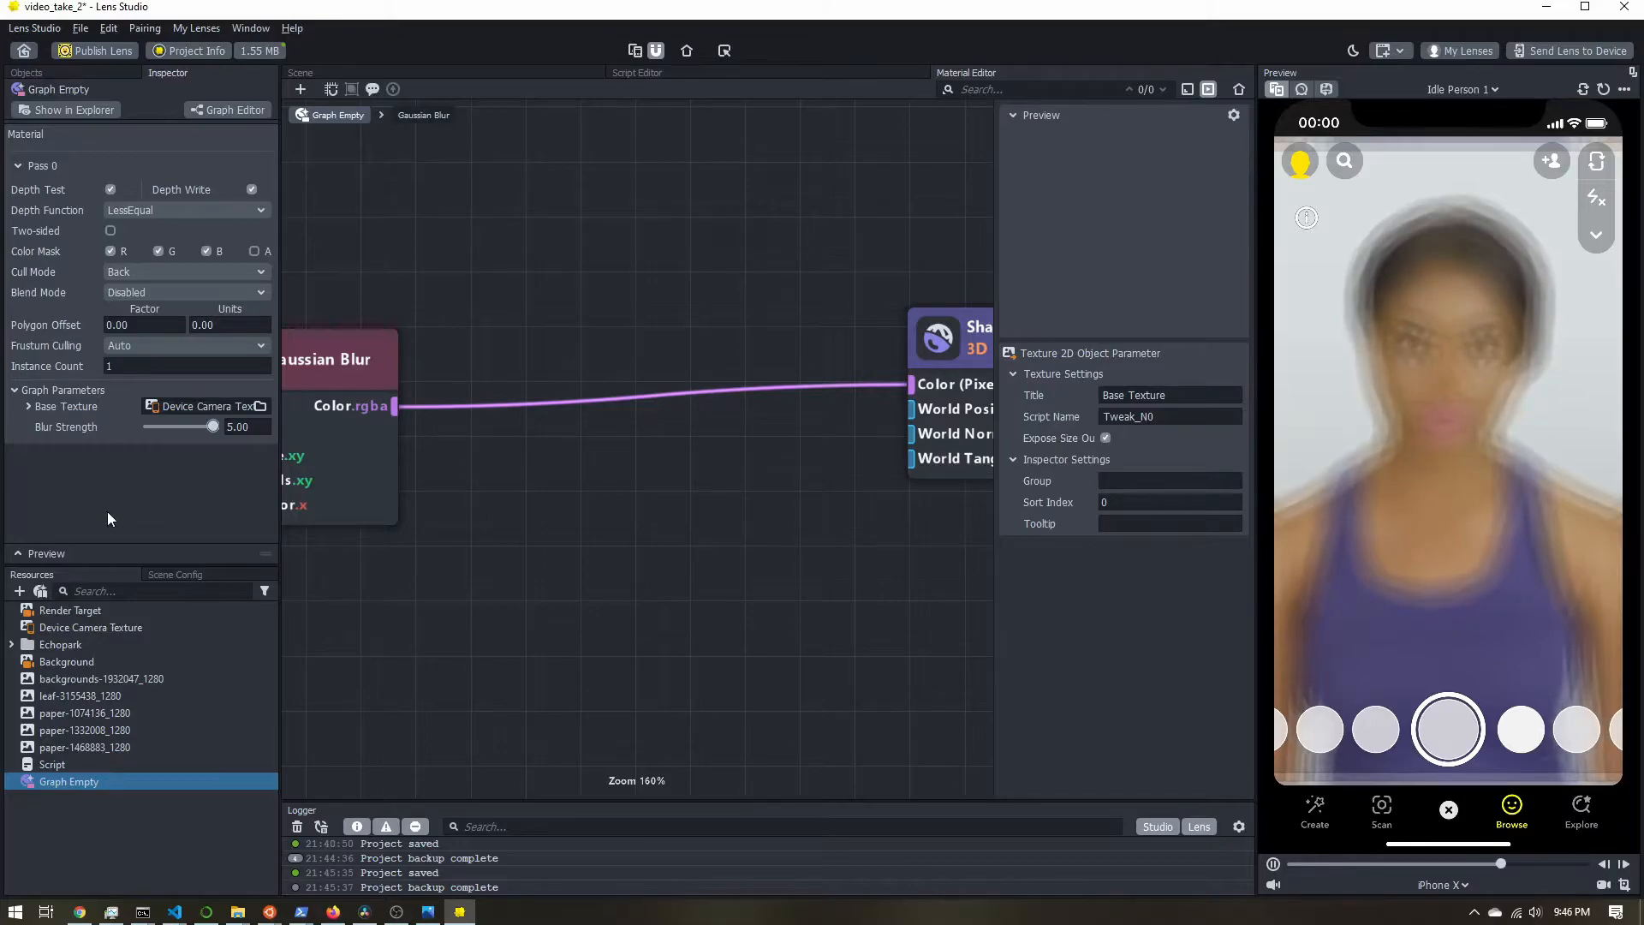
left_click(37, 74)
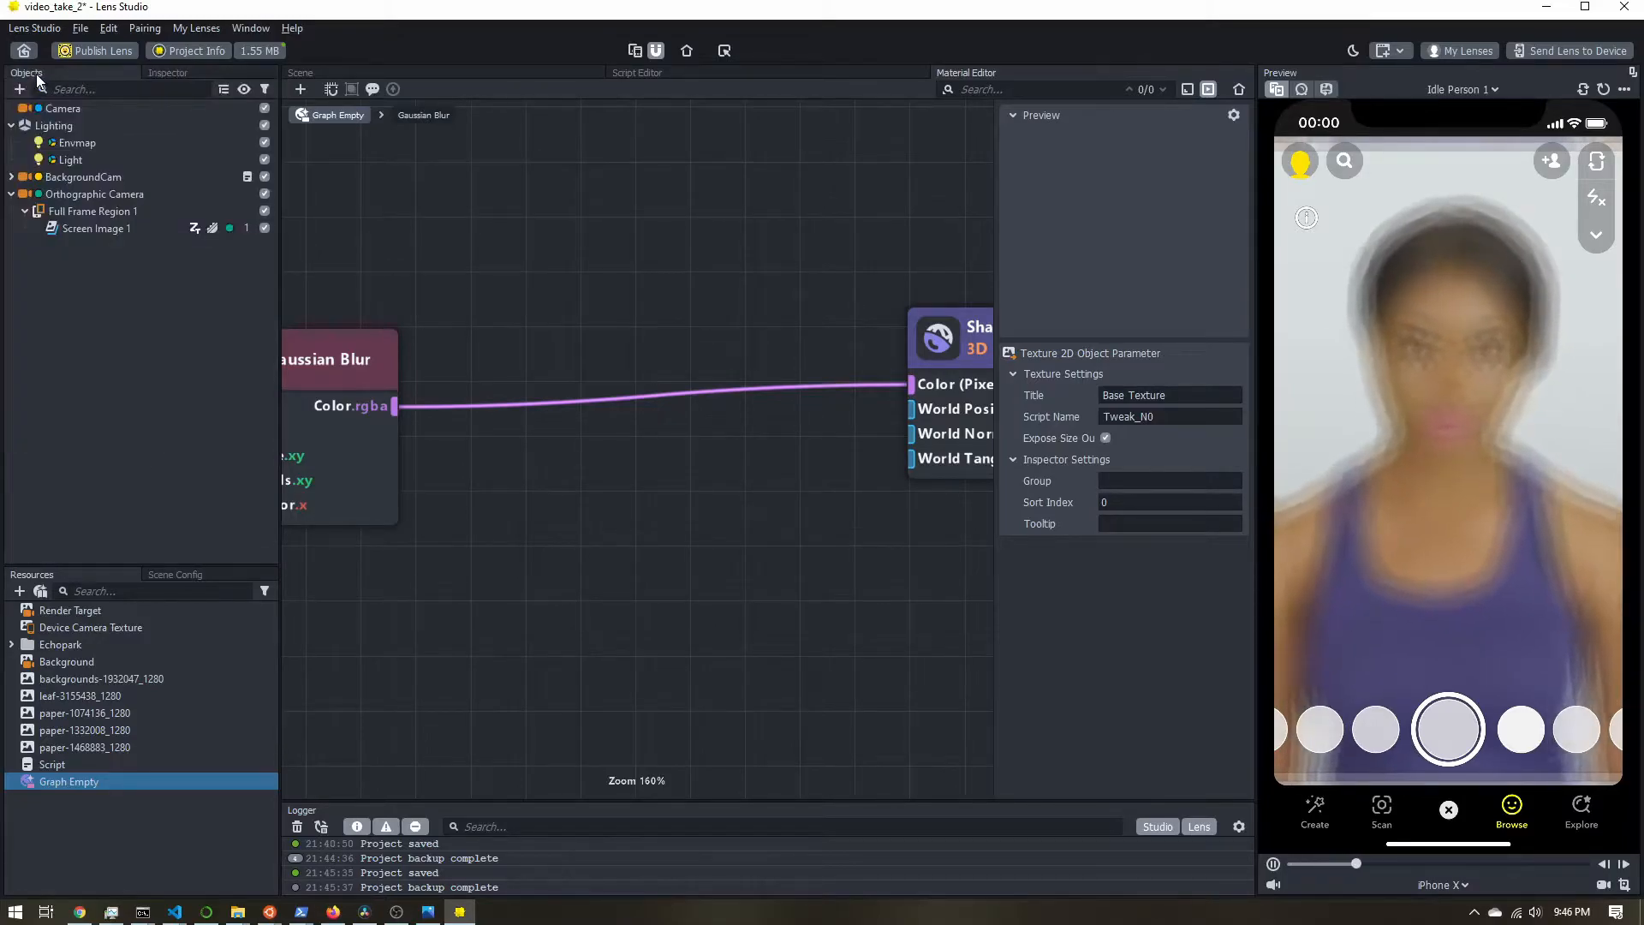
middle_click_drag(418, 599, 813, 574)
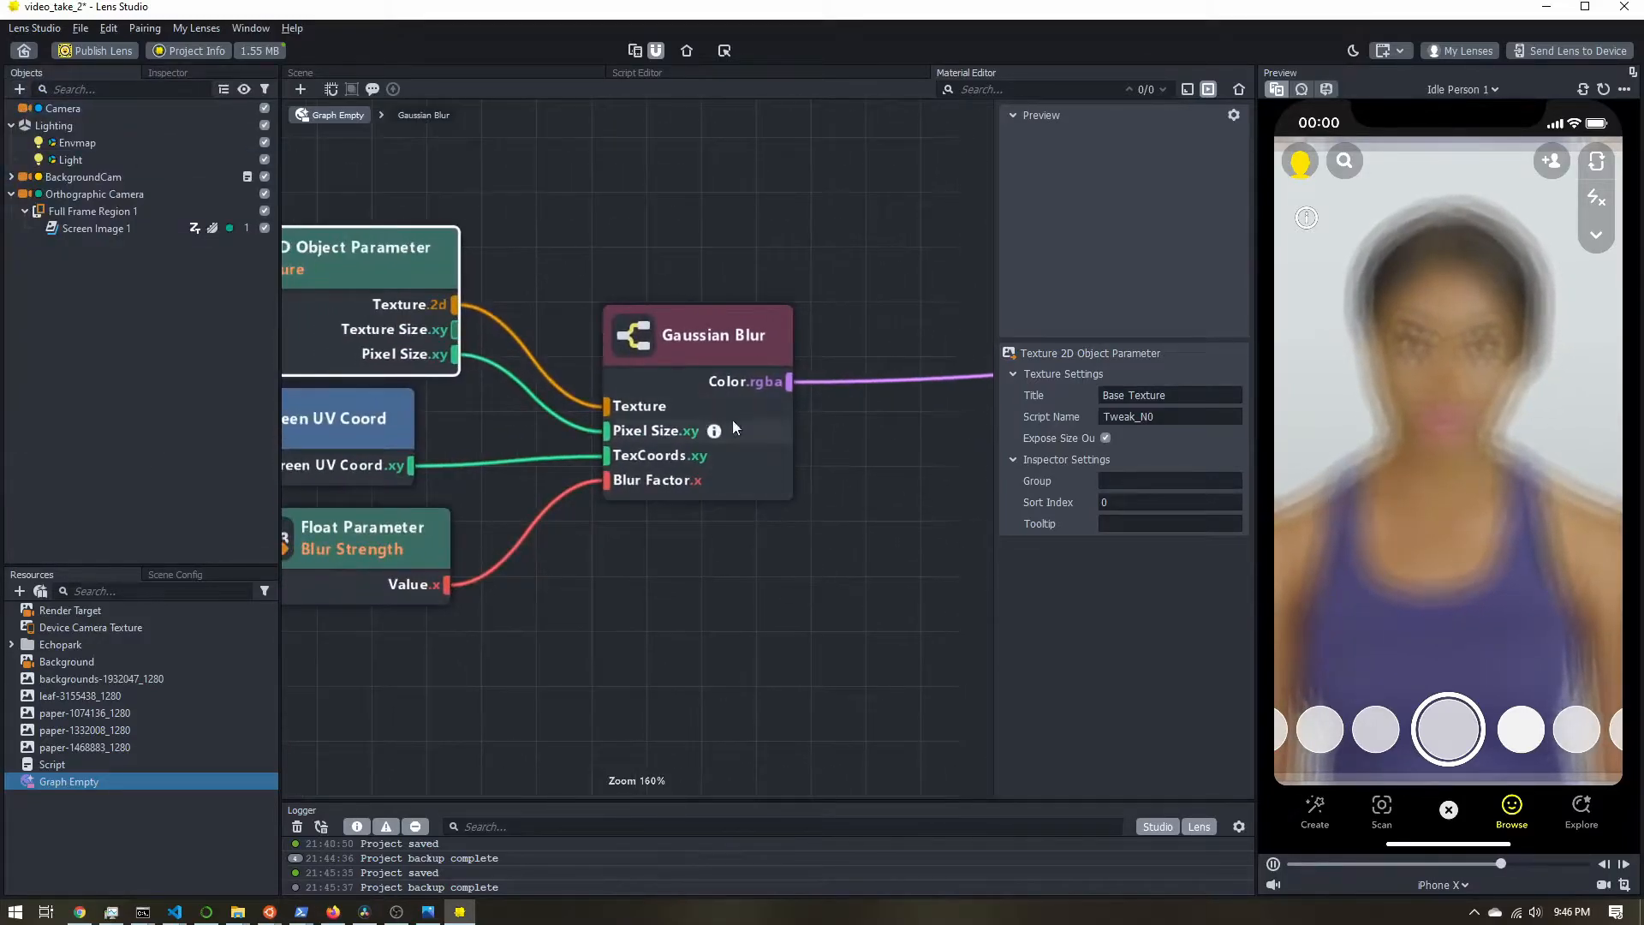
left_click(18, 89)
scroll(59, 365, "down", 3)
mouse_move(137, 333)
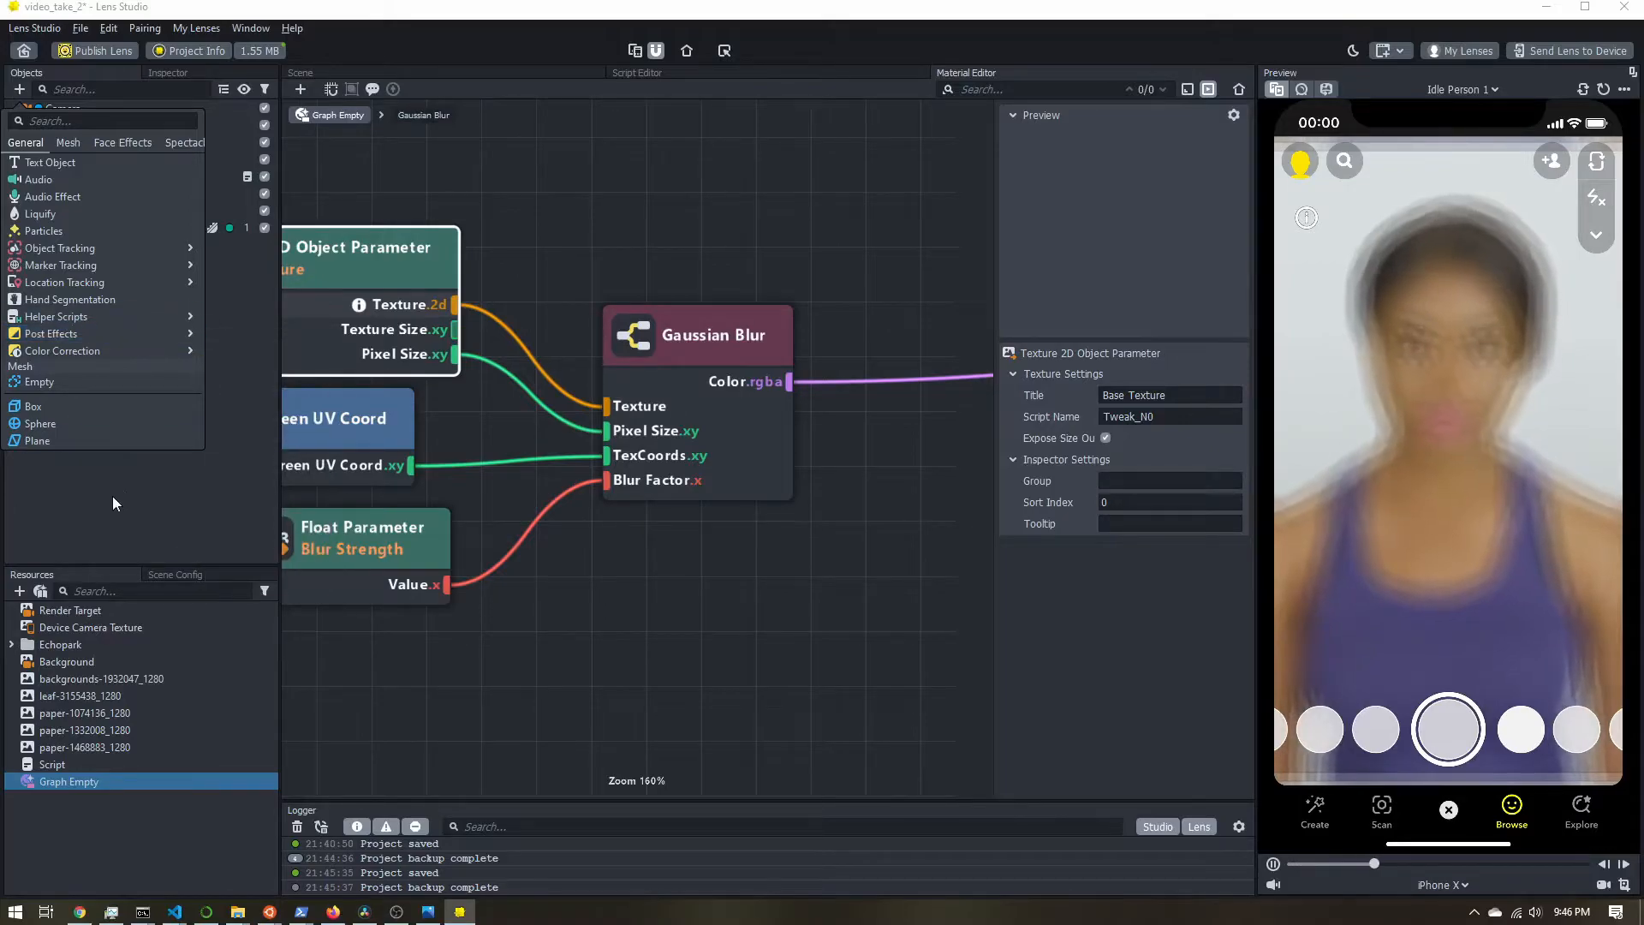
left_click(112, 496)
middle_click_drag(532, 605, 658, 573)
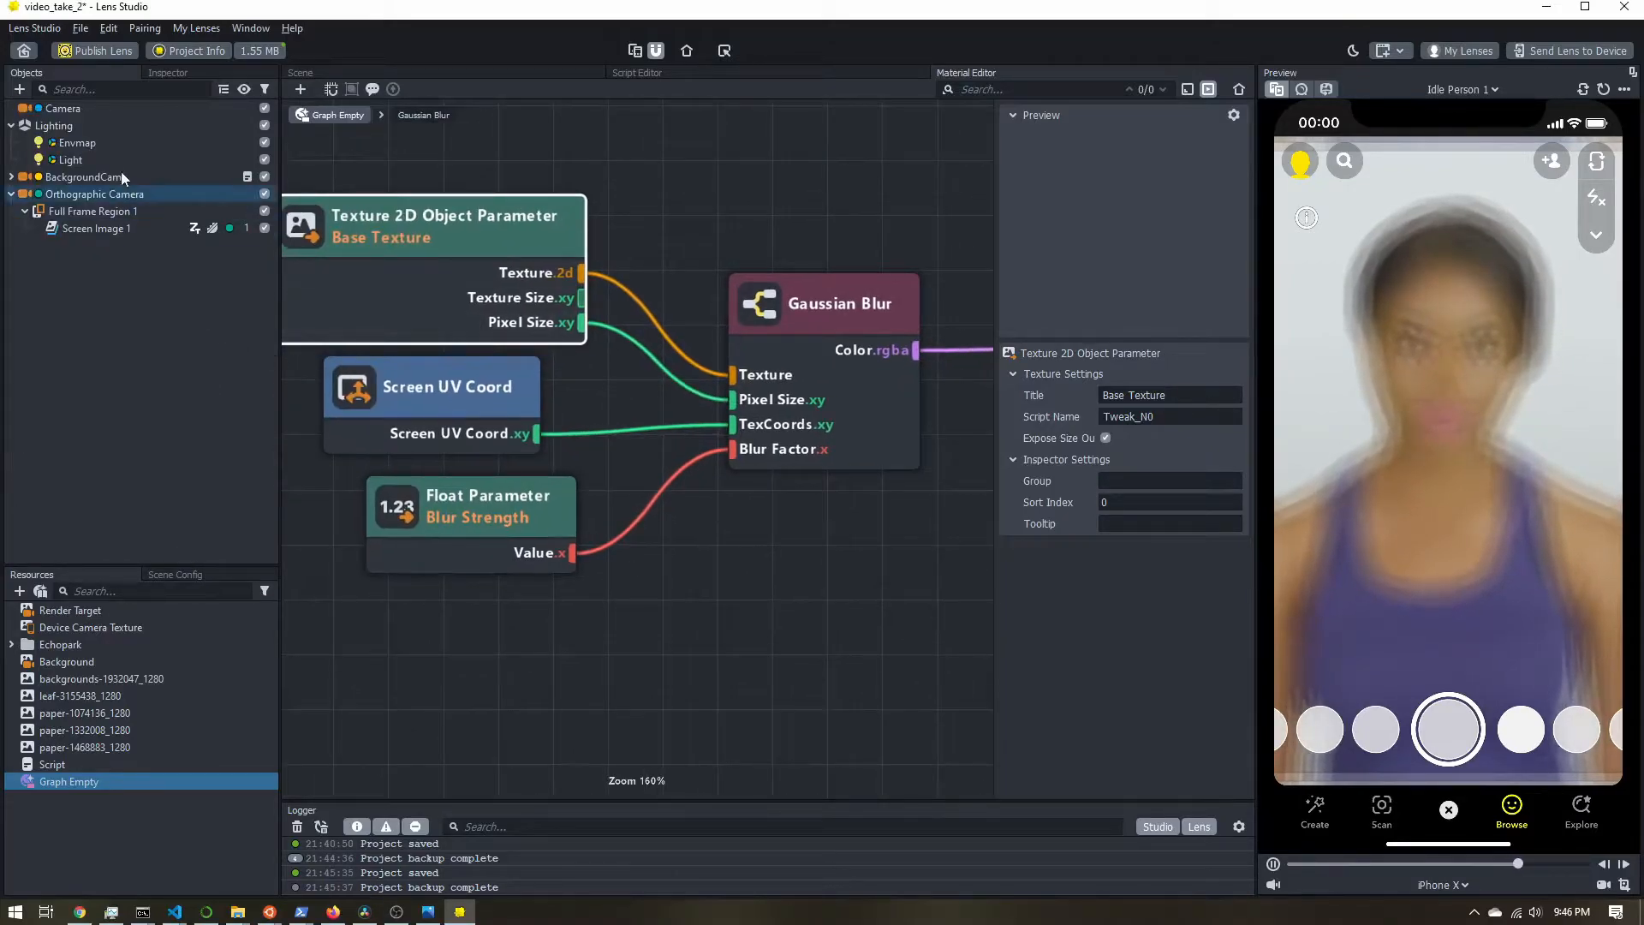
Set the Graph Empty material's Blur Strength to 1.67
left_click(172, 70)
left_click_drag(213, 427, 170, 433)
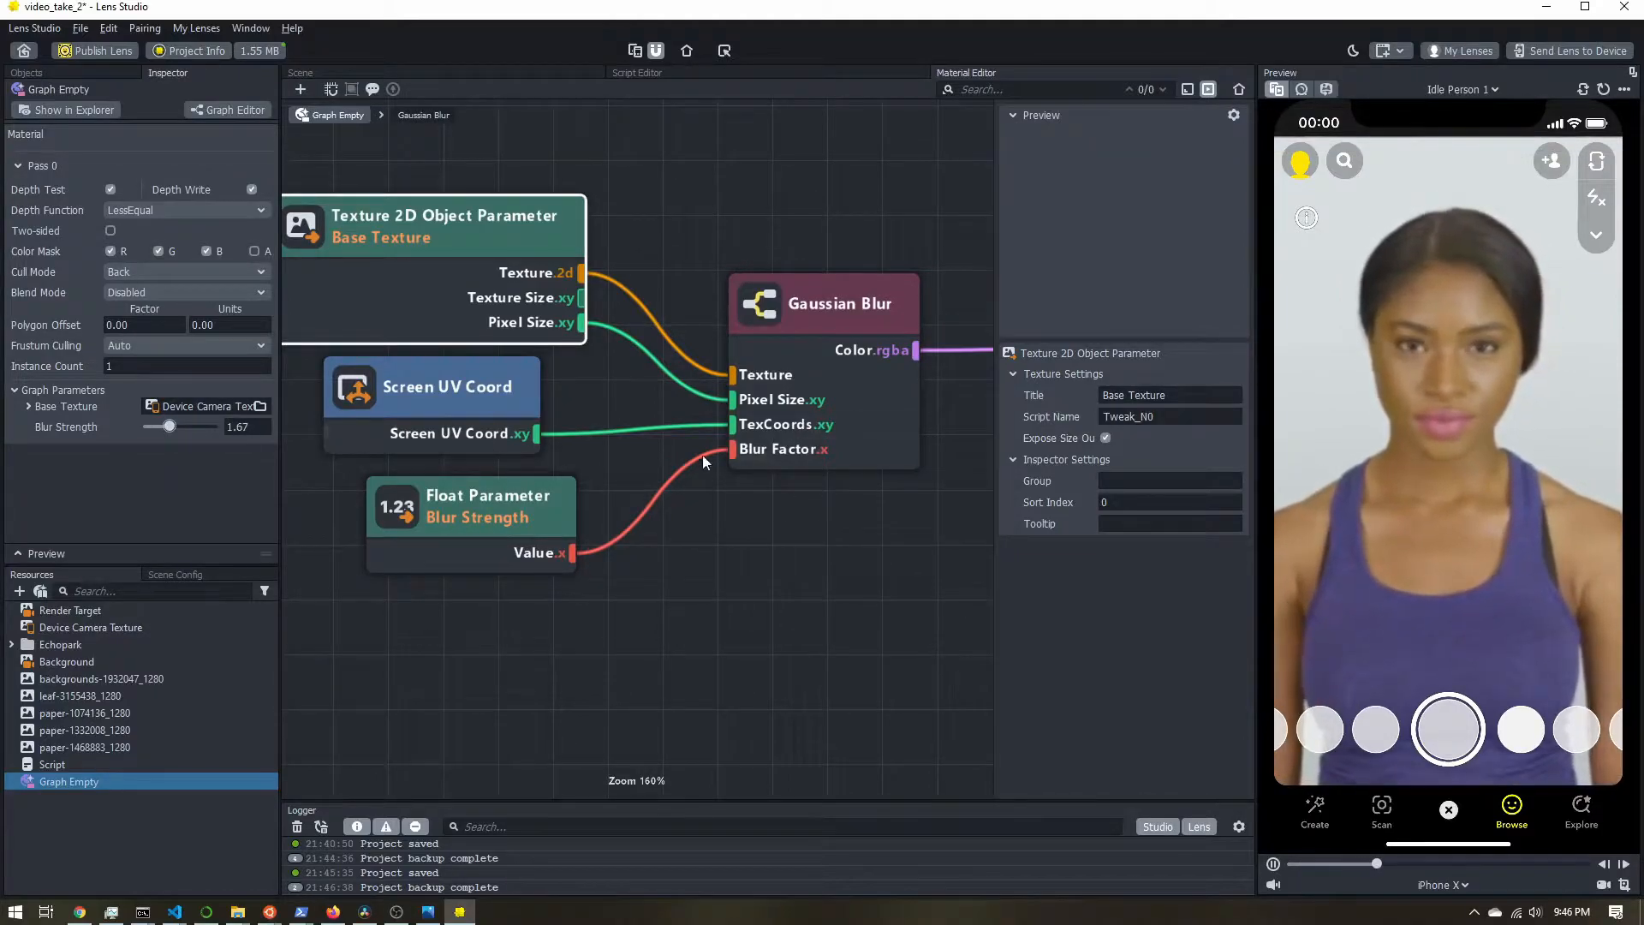
scroll(789, 583, "up", 1)
middle_click_drag(789, 582, 696, 600)
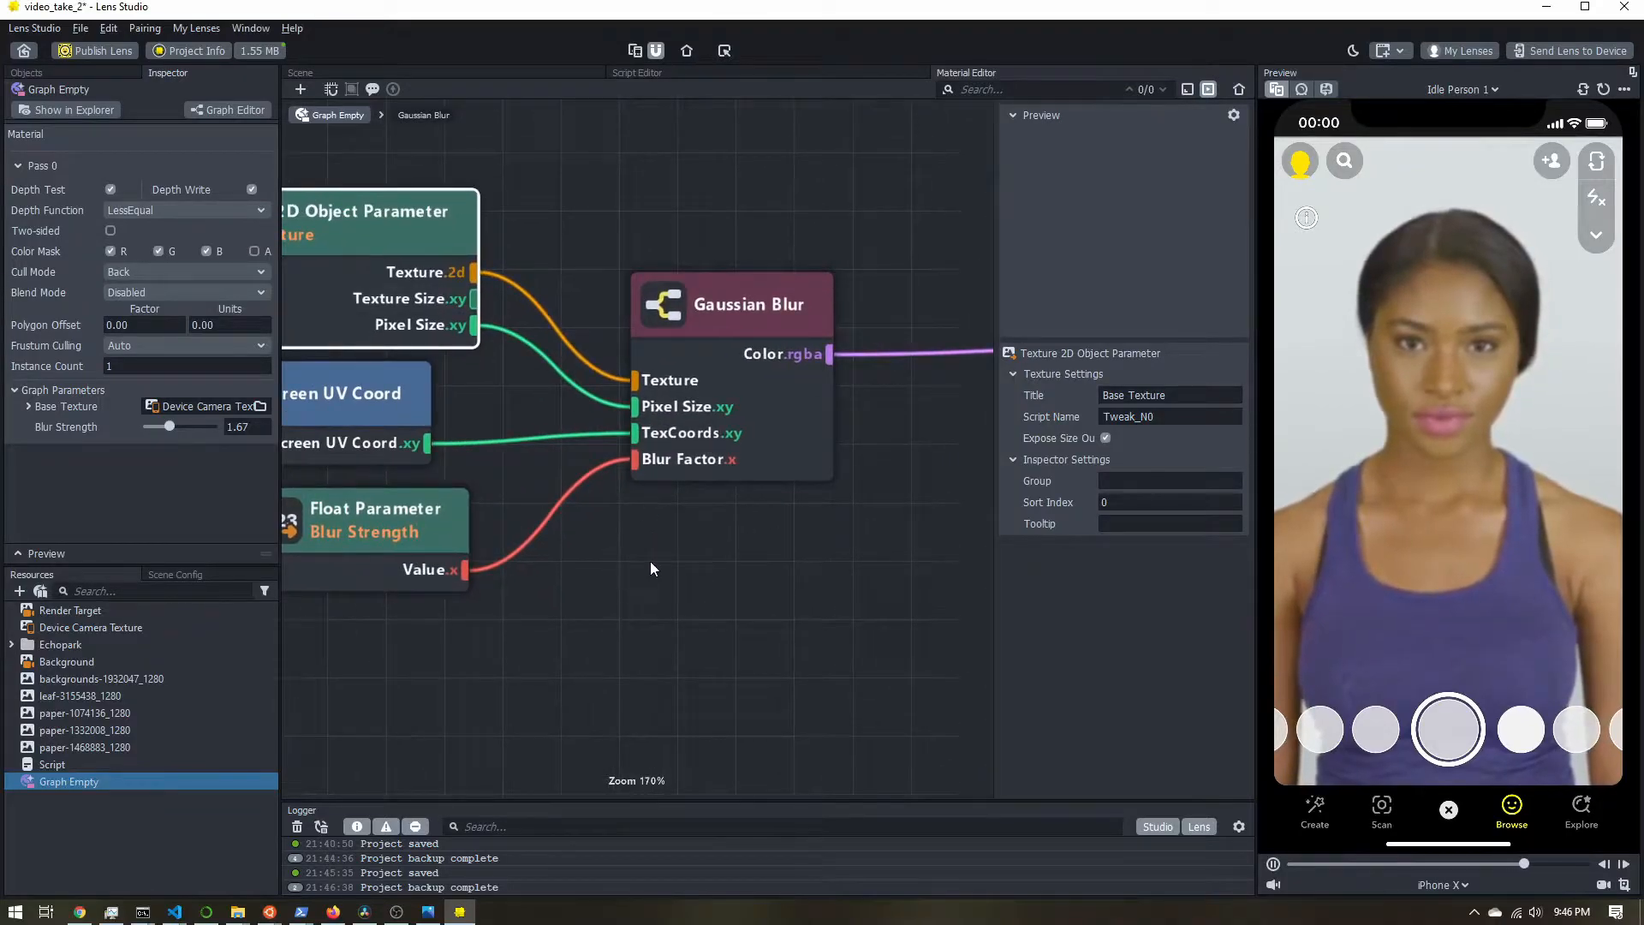
Add a Luminance node to the graph between the Gaussian Blur and Shader nodes
scroll(873, 508, "down", 5)
middle_click_drag(876, 496, 490, 536)
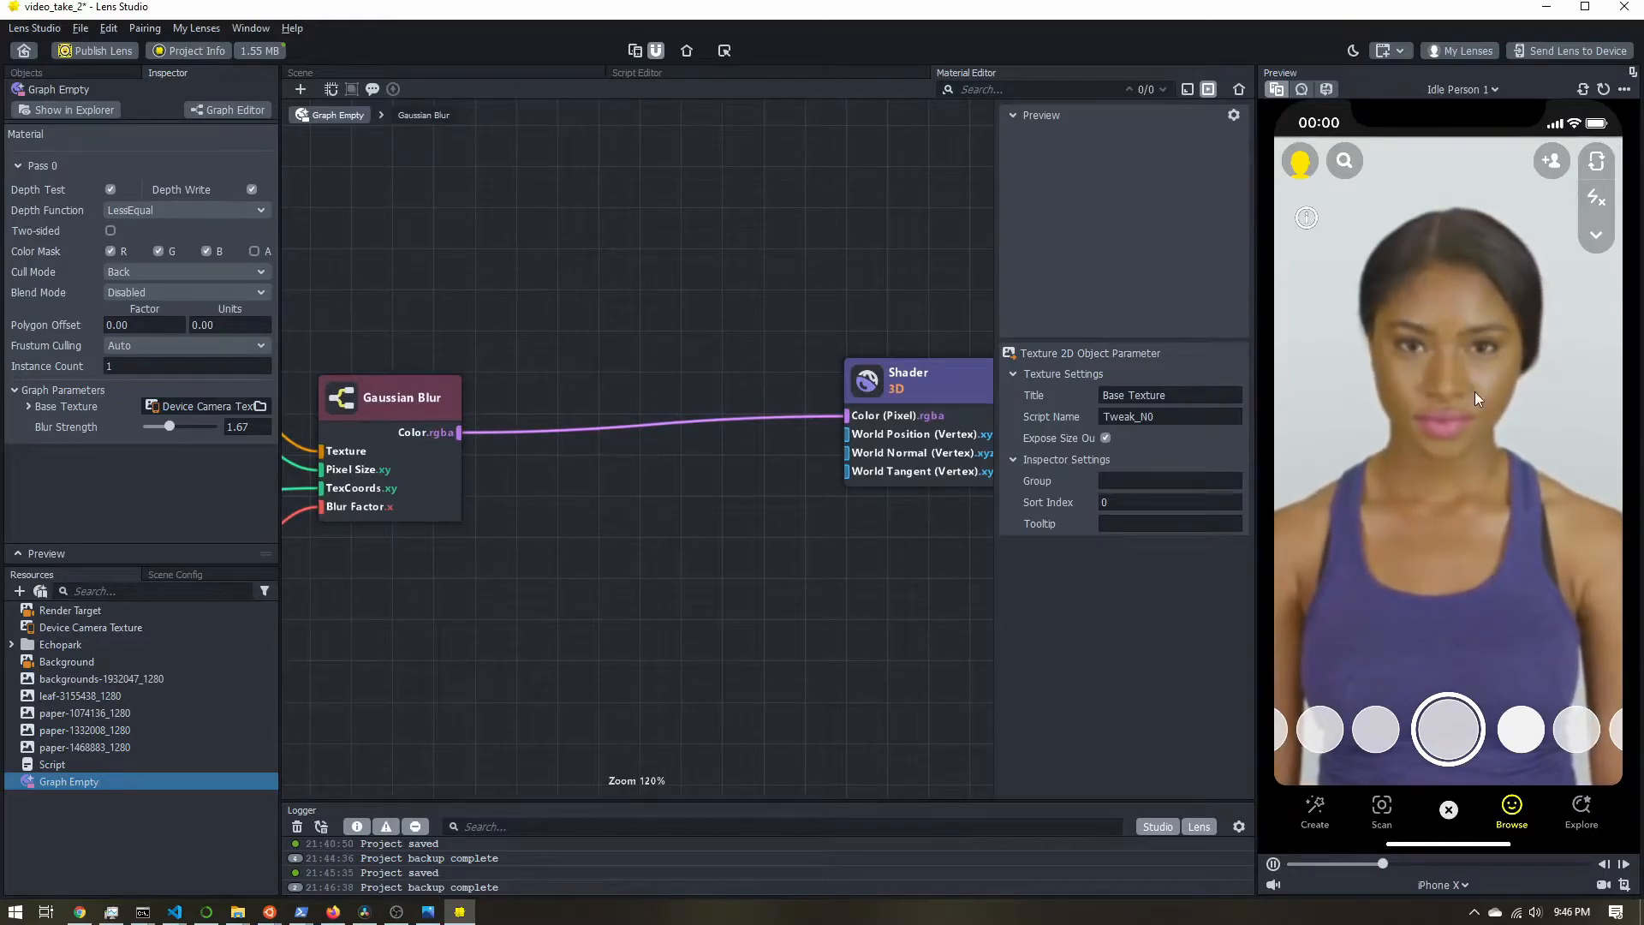
right_click(519, 494)
left_click(541, 501)
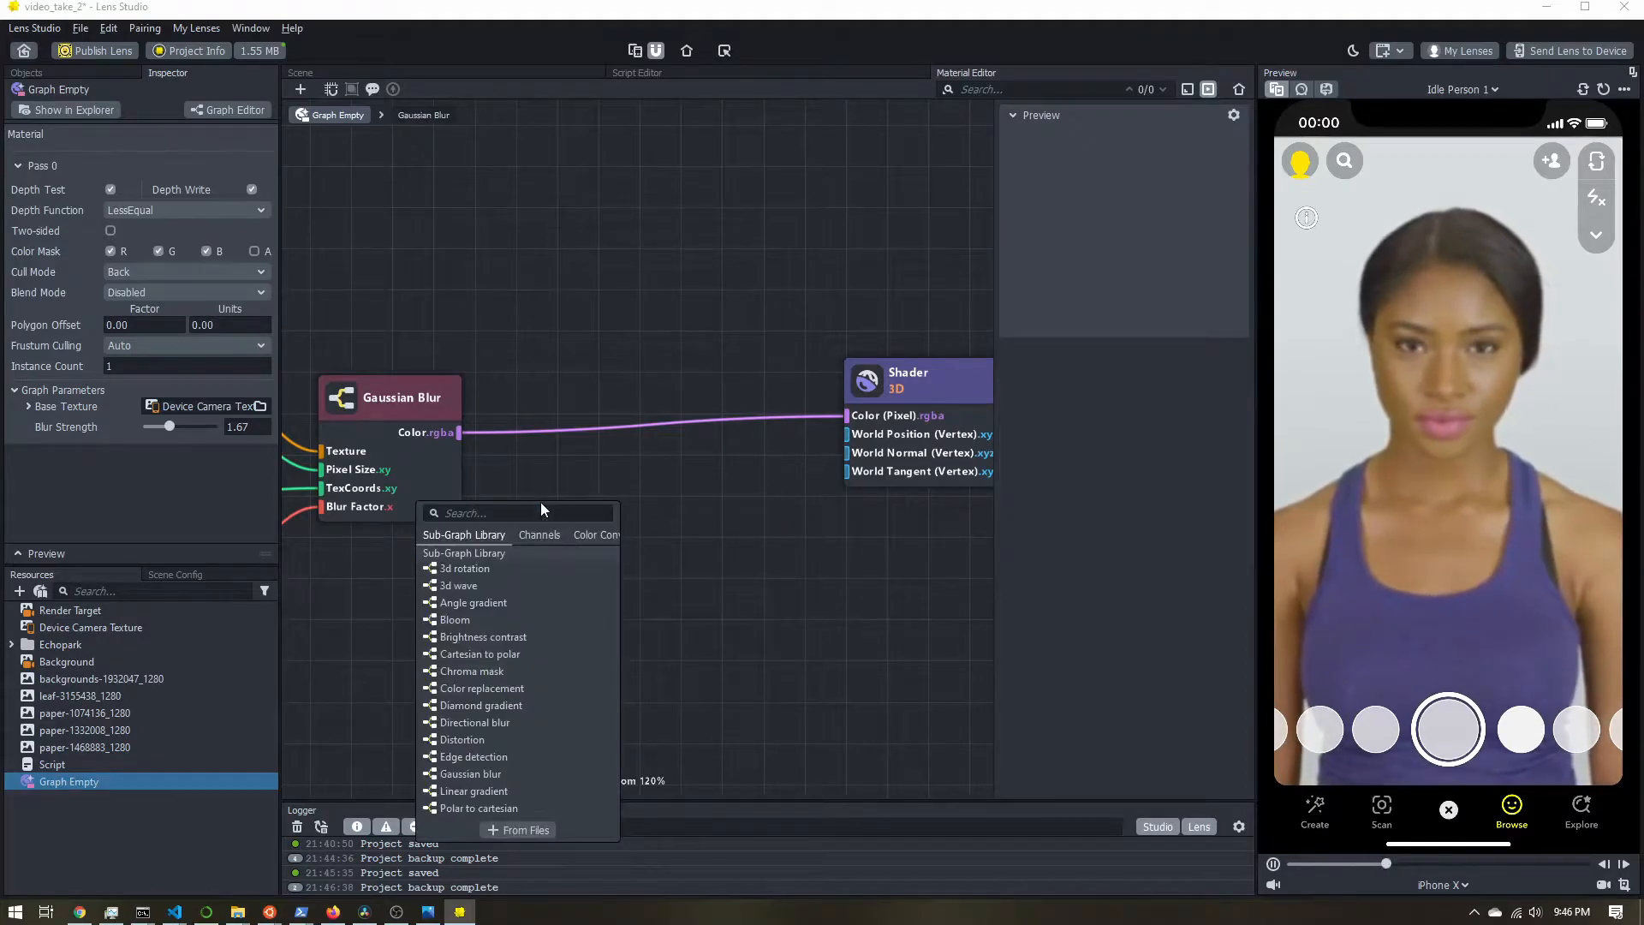
type("lum")
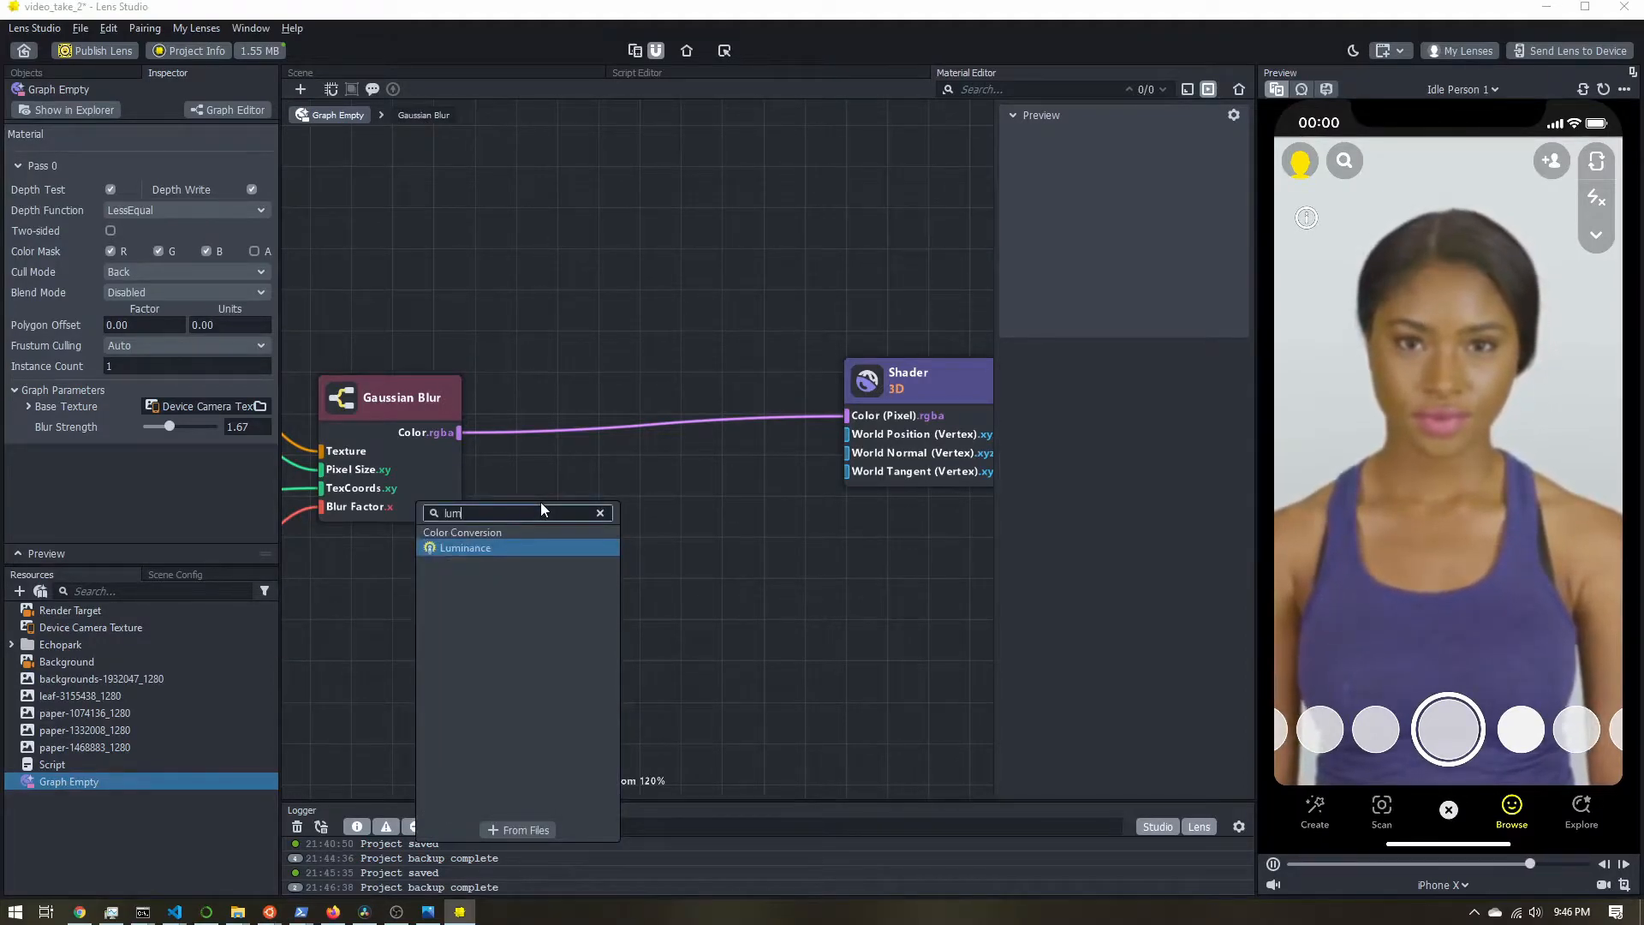
key("Return")
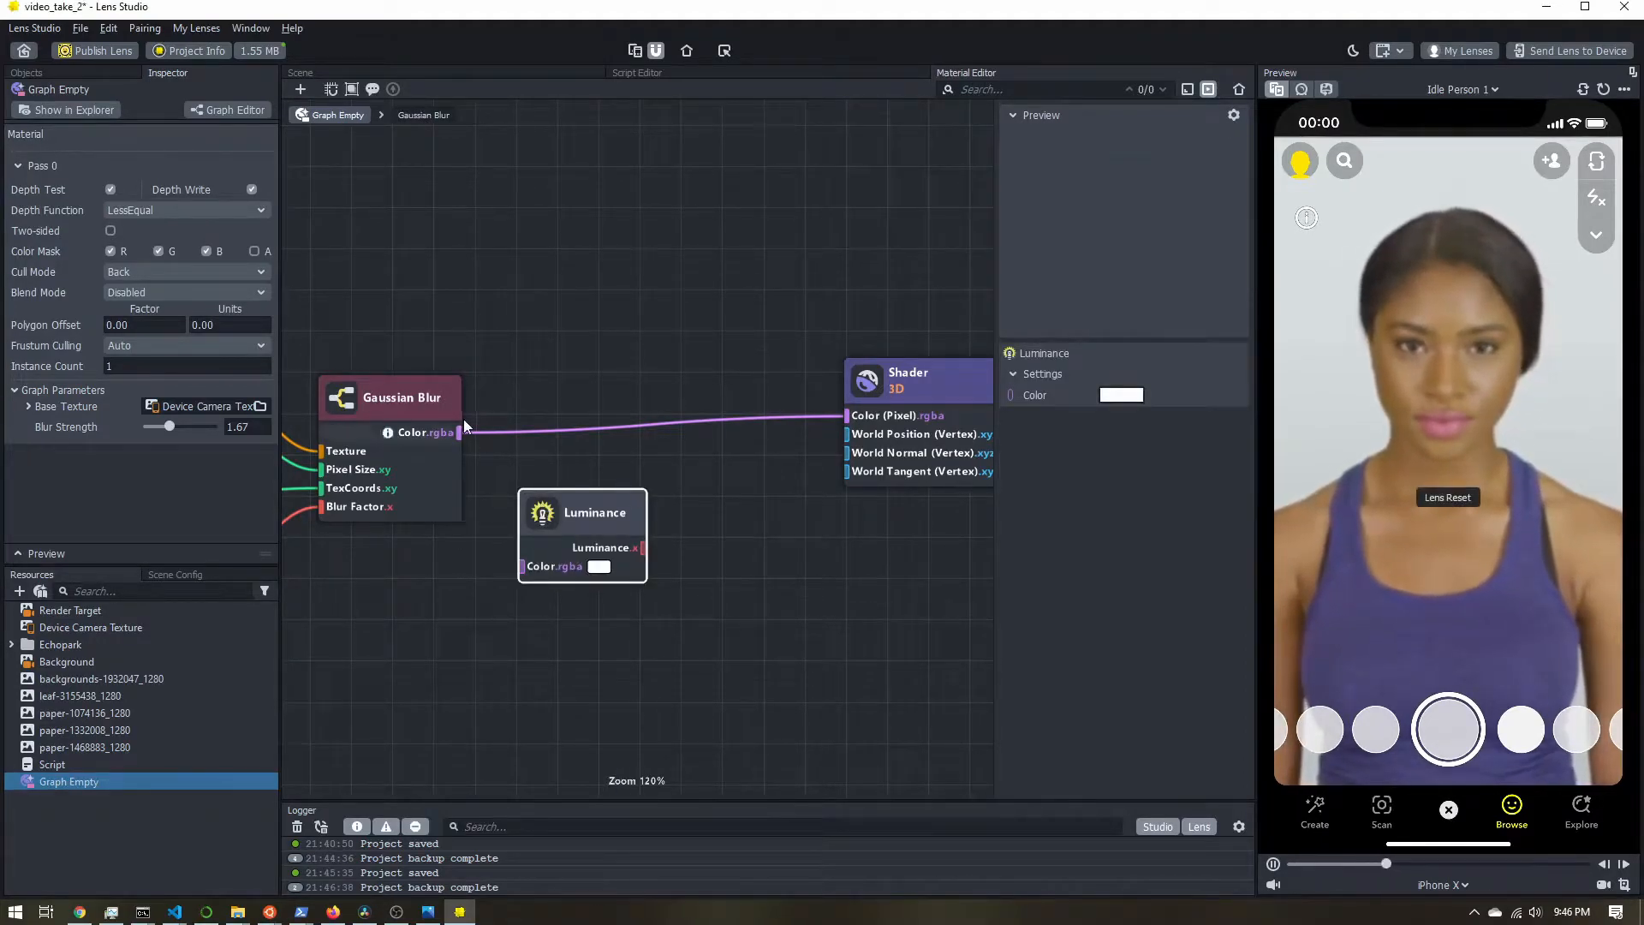
Route Gaussian Blur's Color through Luminance into the Shader's Color (Pixel) input, and align the Luminance node with Gaussian Blur
left_click_drag(459, 432, 521, 566)
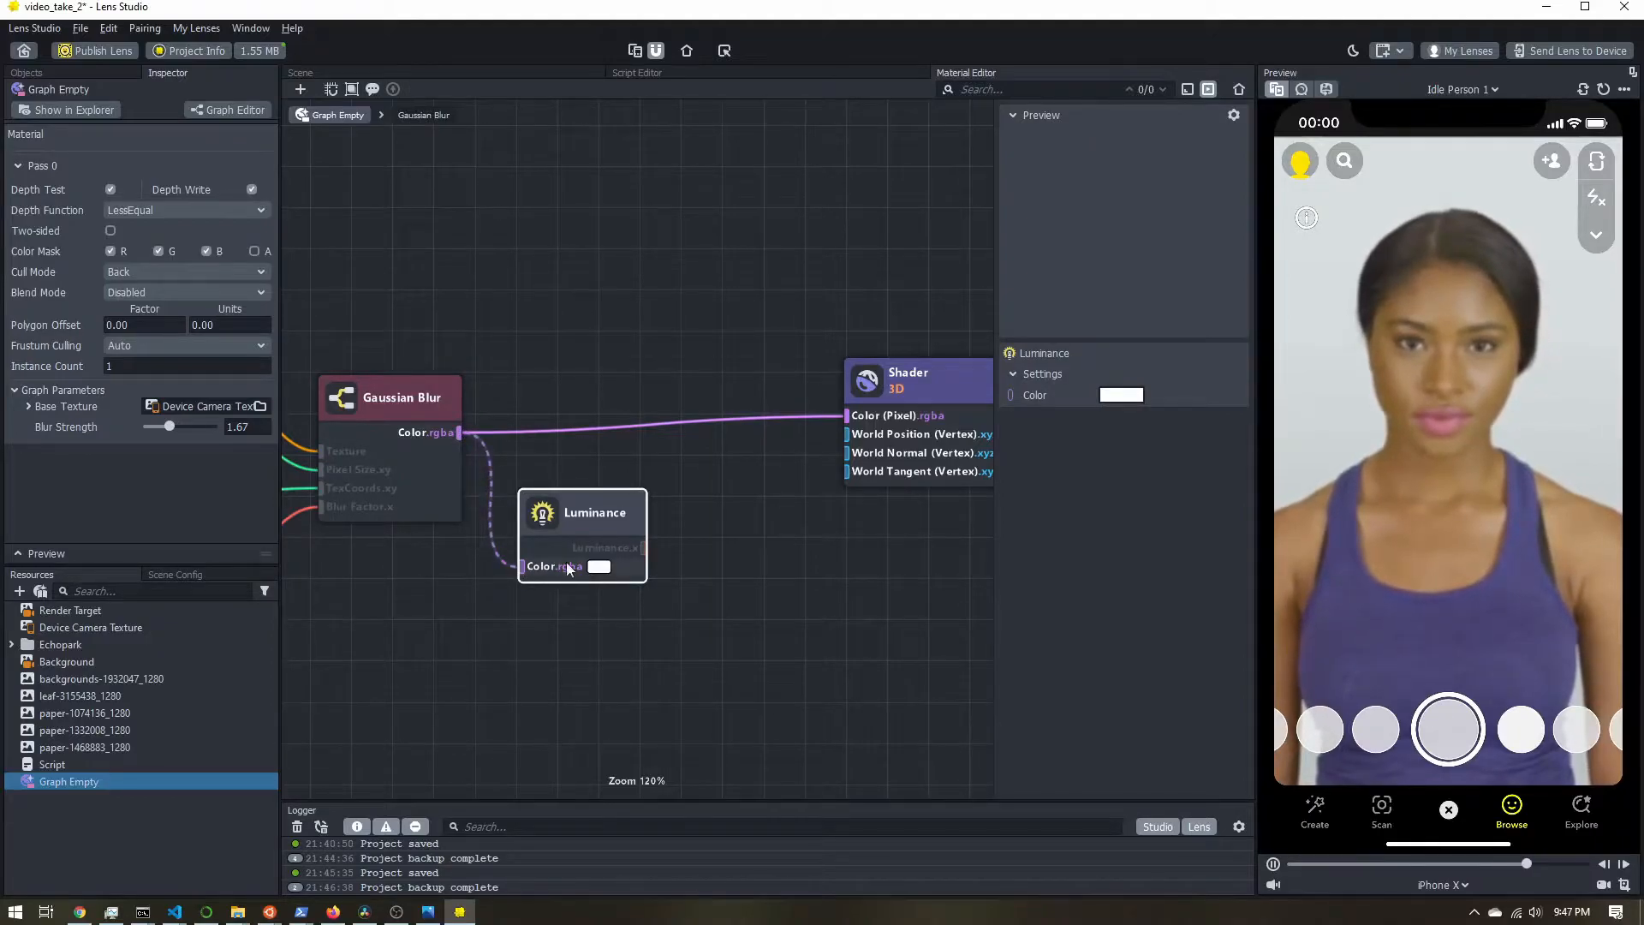
left_click_drag(639, 548, 847, 416)
left_click_drag(615, 517, 609, 414)
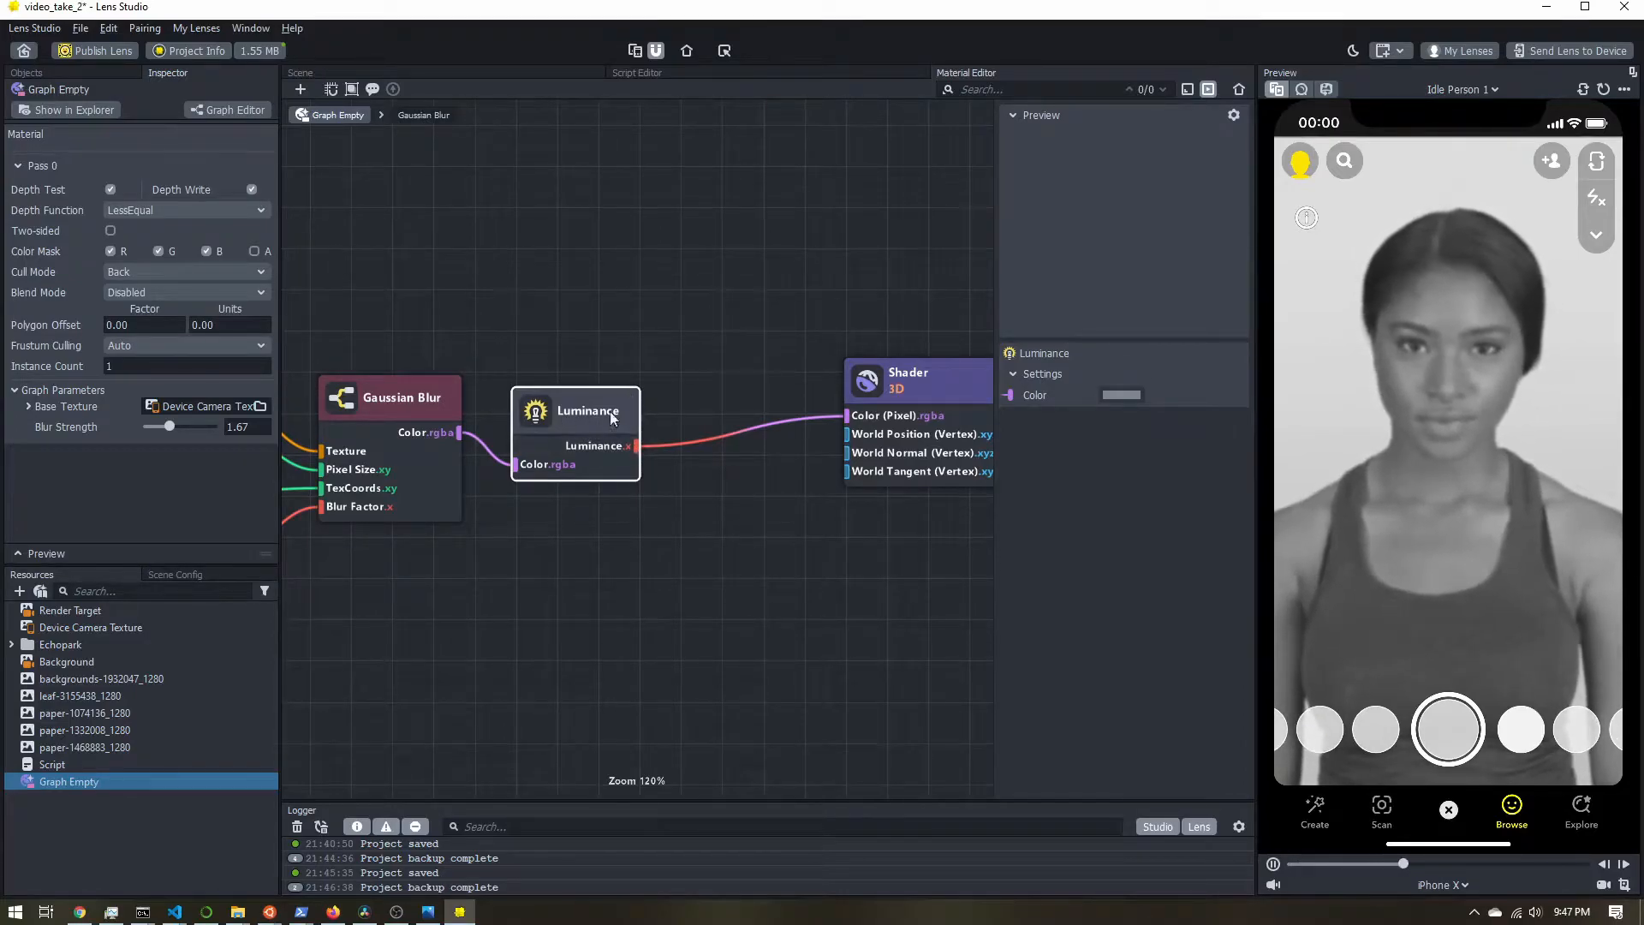
Move the Shader node farther away from Luminance to make room for more nodes
middle_click_drag(697, 496, 557, 515)
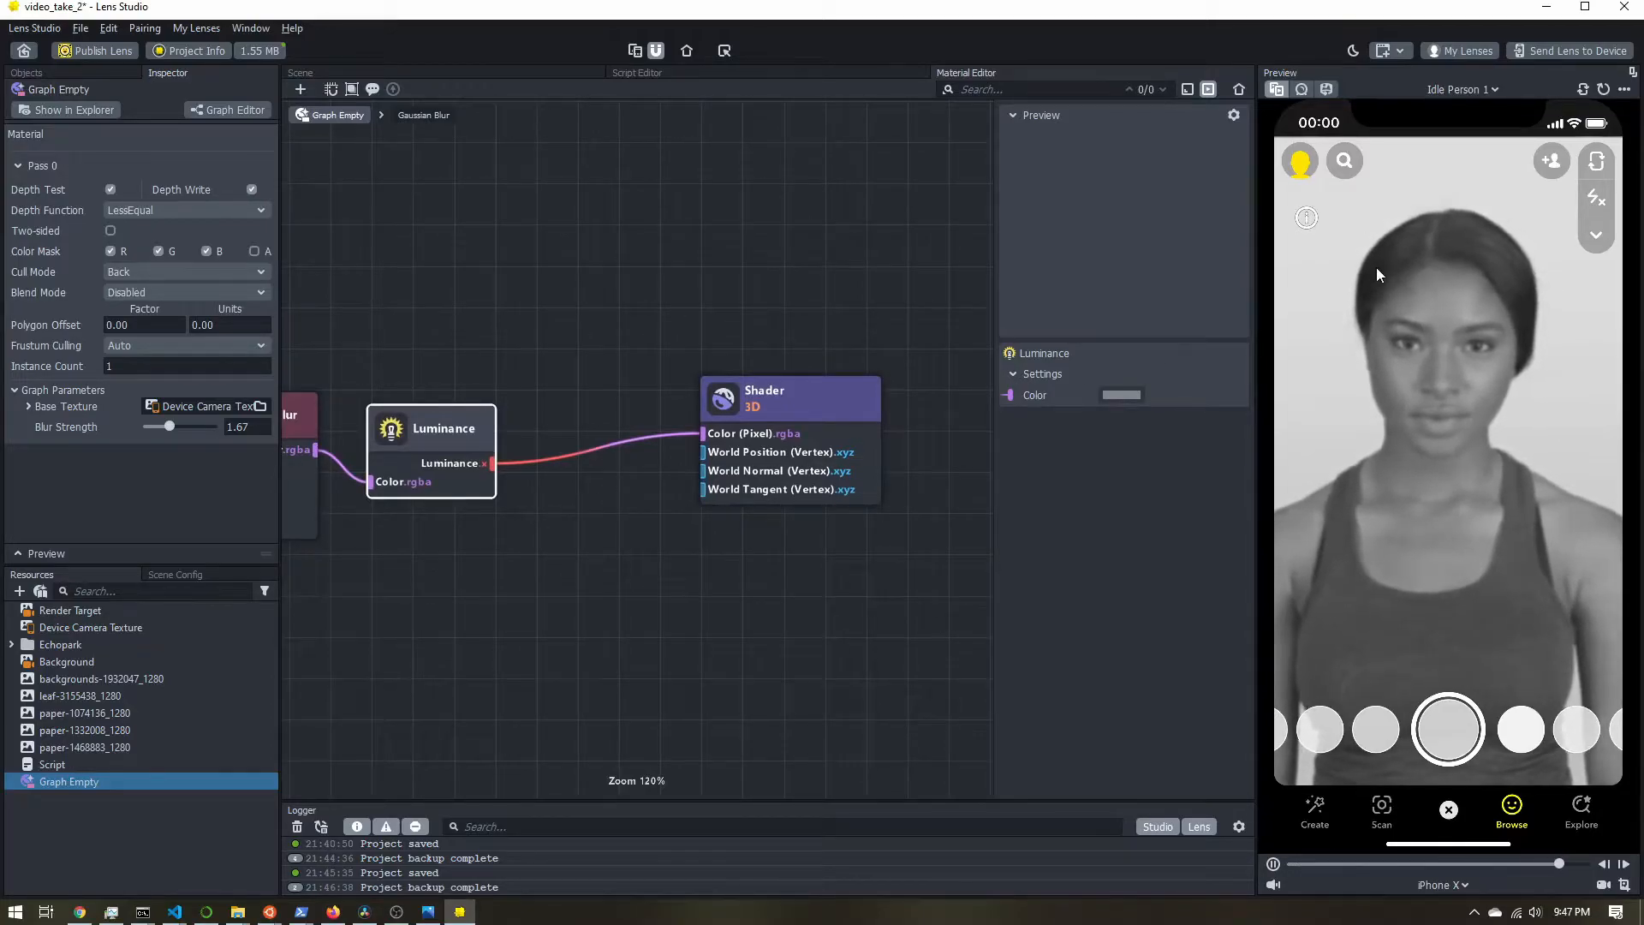
left_click_drag(732, 399, 939, 363)
left_click_drag(443, 431, 435, 439)
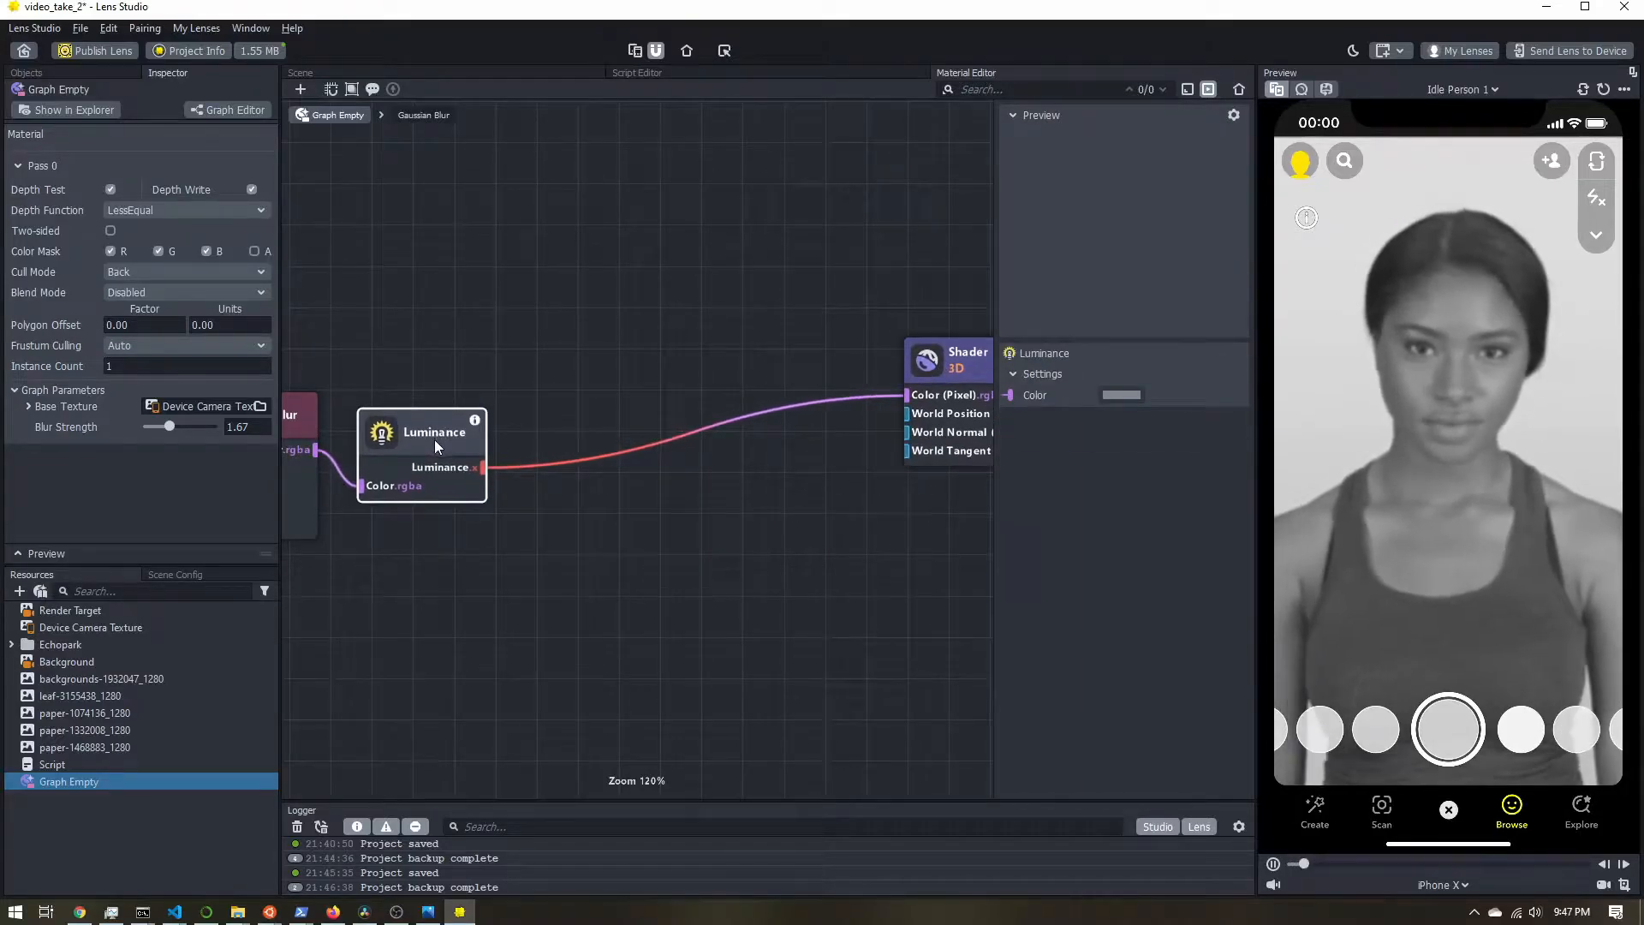
Add an Is Greater node beside Luminance and connect the Luminance output to its A input
right_click(570, 528)
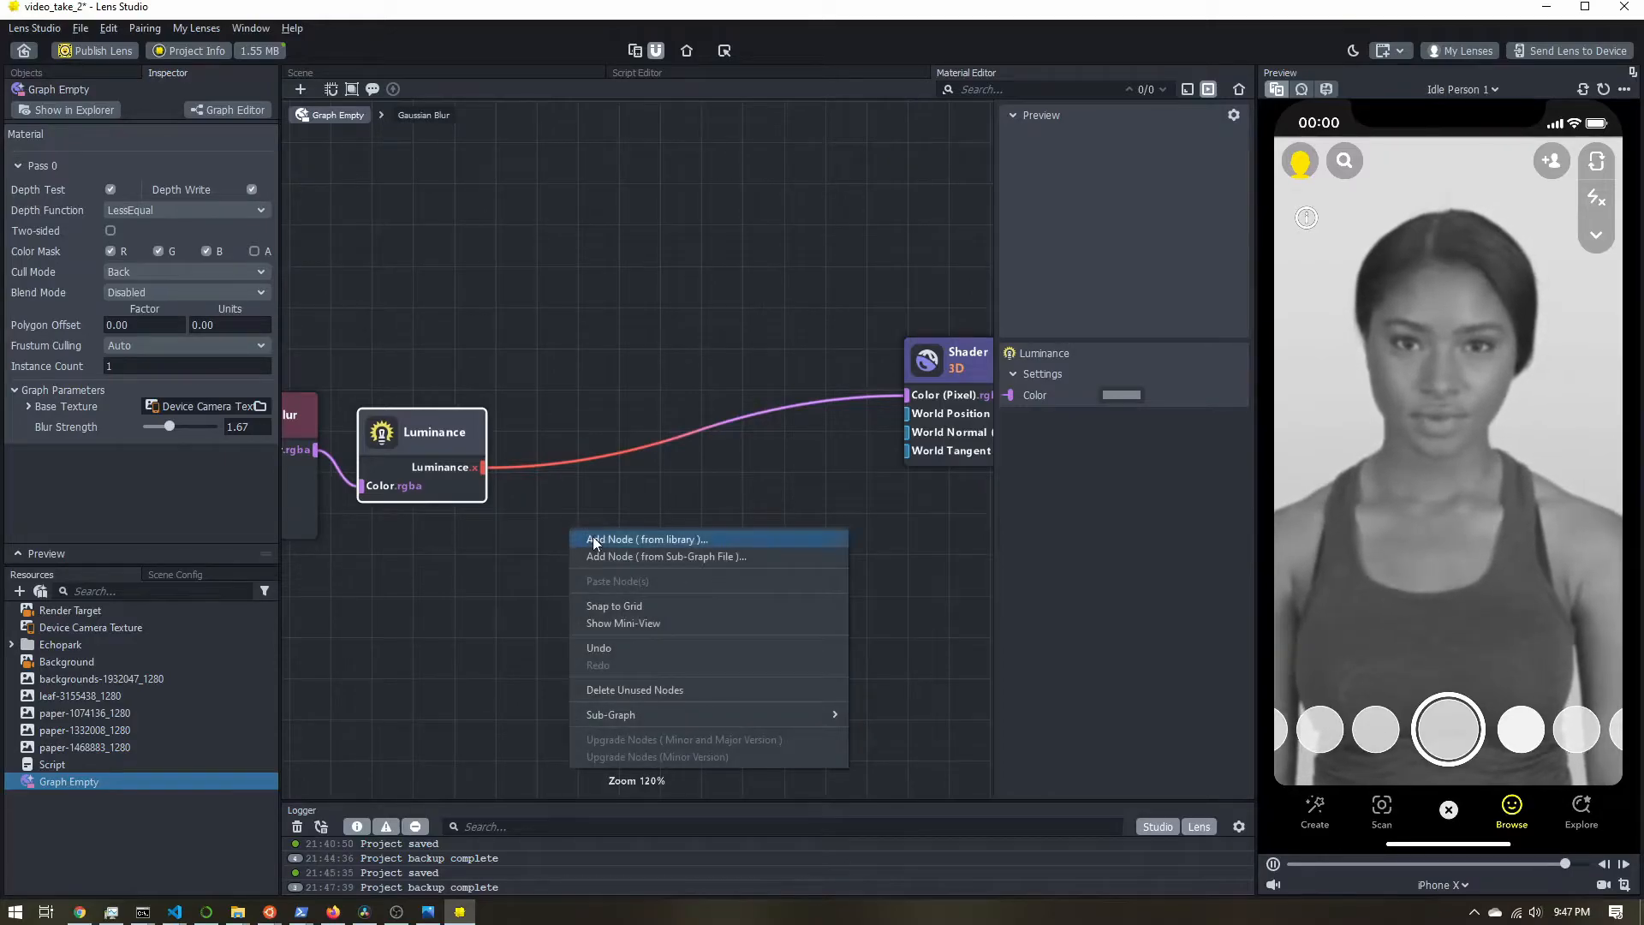
left_click(593, 539)
type("is grea")
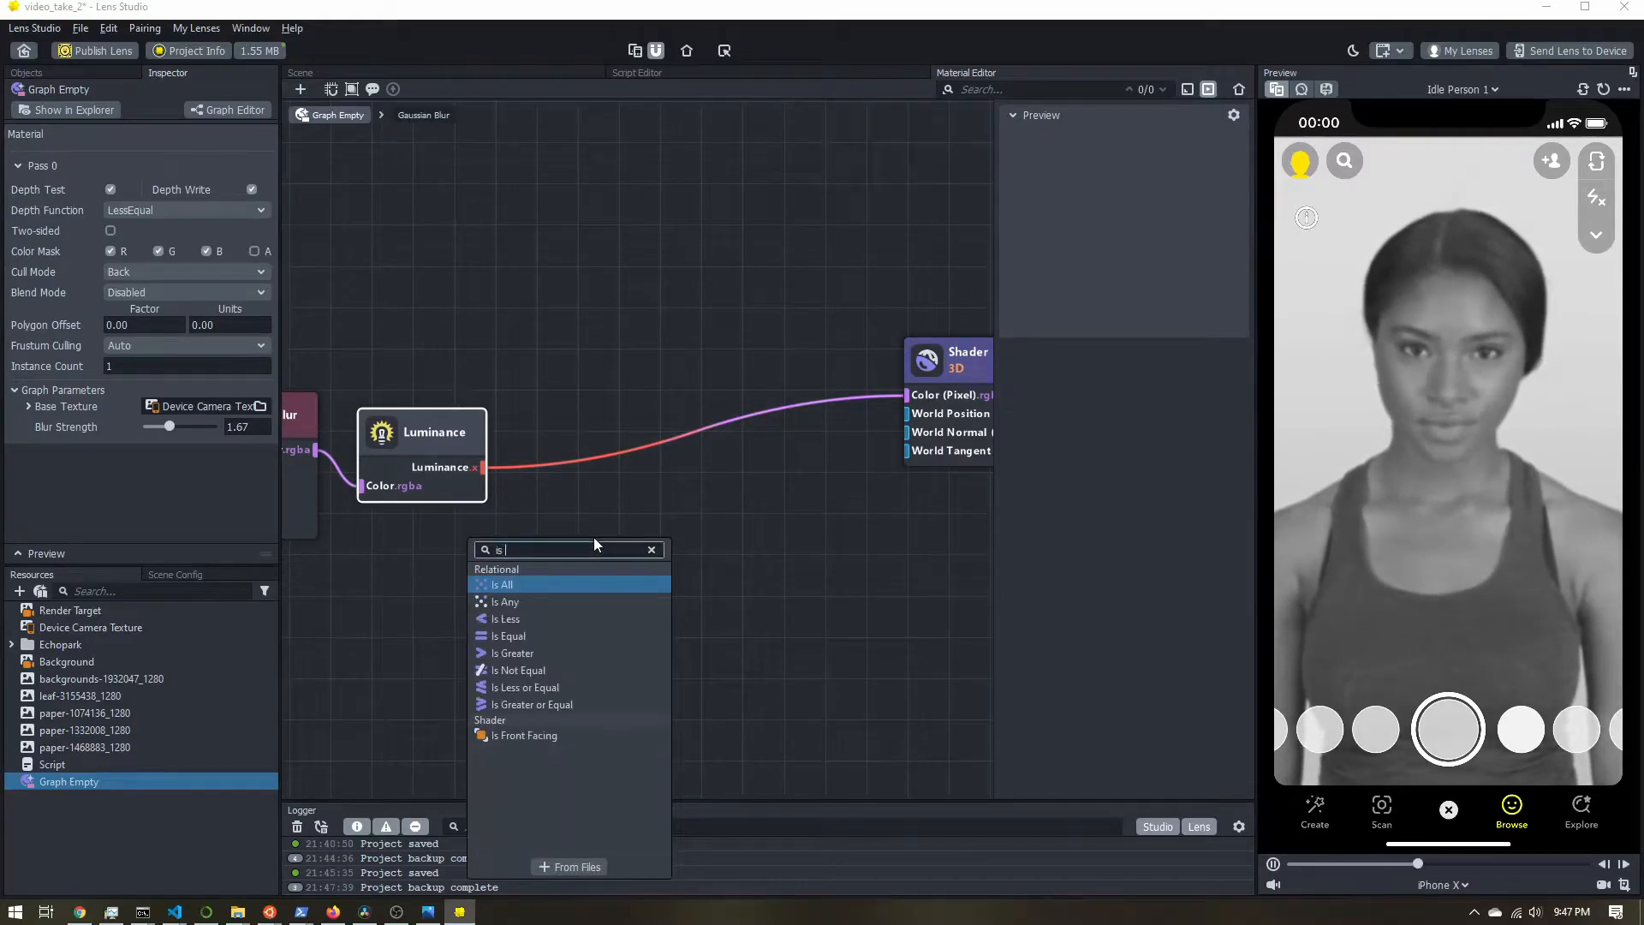
key("Return")
mouse_move(593, 537)
left_mouse_down()
mouse_move(571, 460)
mouse_move(506, 480)
mouse_move(593, 505)
left_mouse_up()
mouse_move(601, 436)
left_mouse_down()
mouse_move(590, 404)
mouse_move(589, 454)
left_mouse_up()
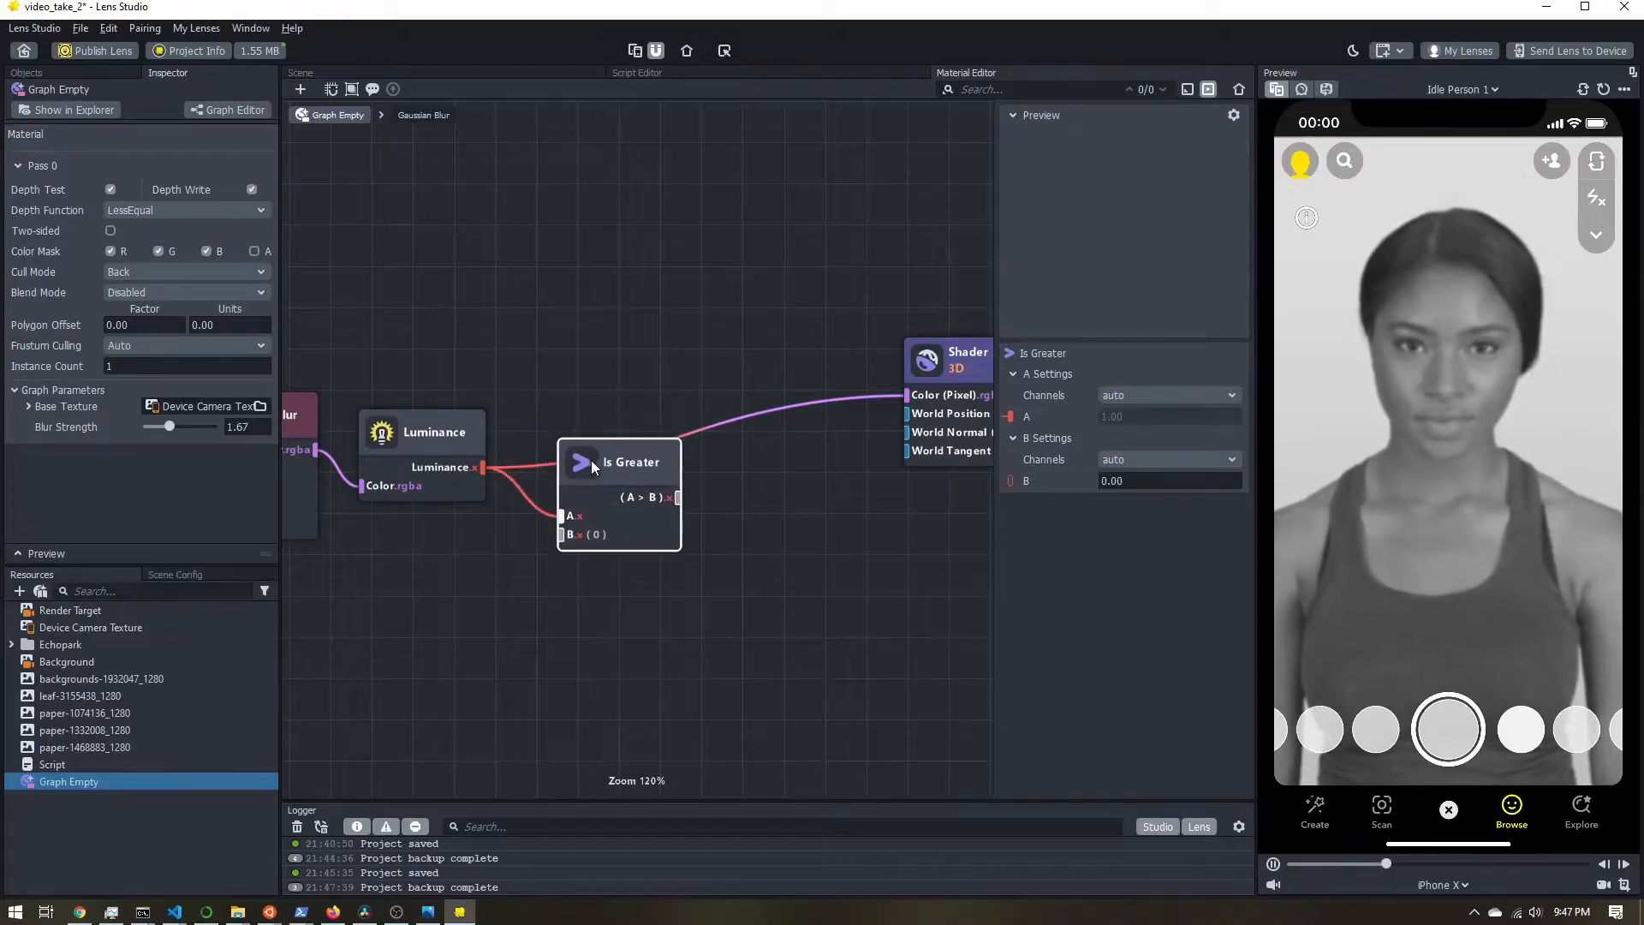
Add a Float Parameter node and place it below the Luminance node
right_click(478, 579)
left_click(497, 589)
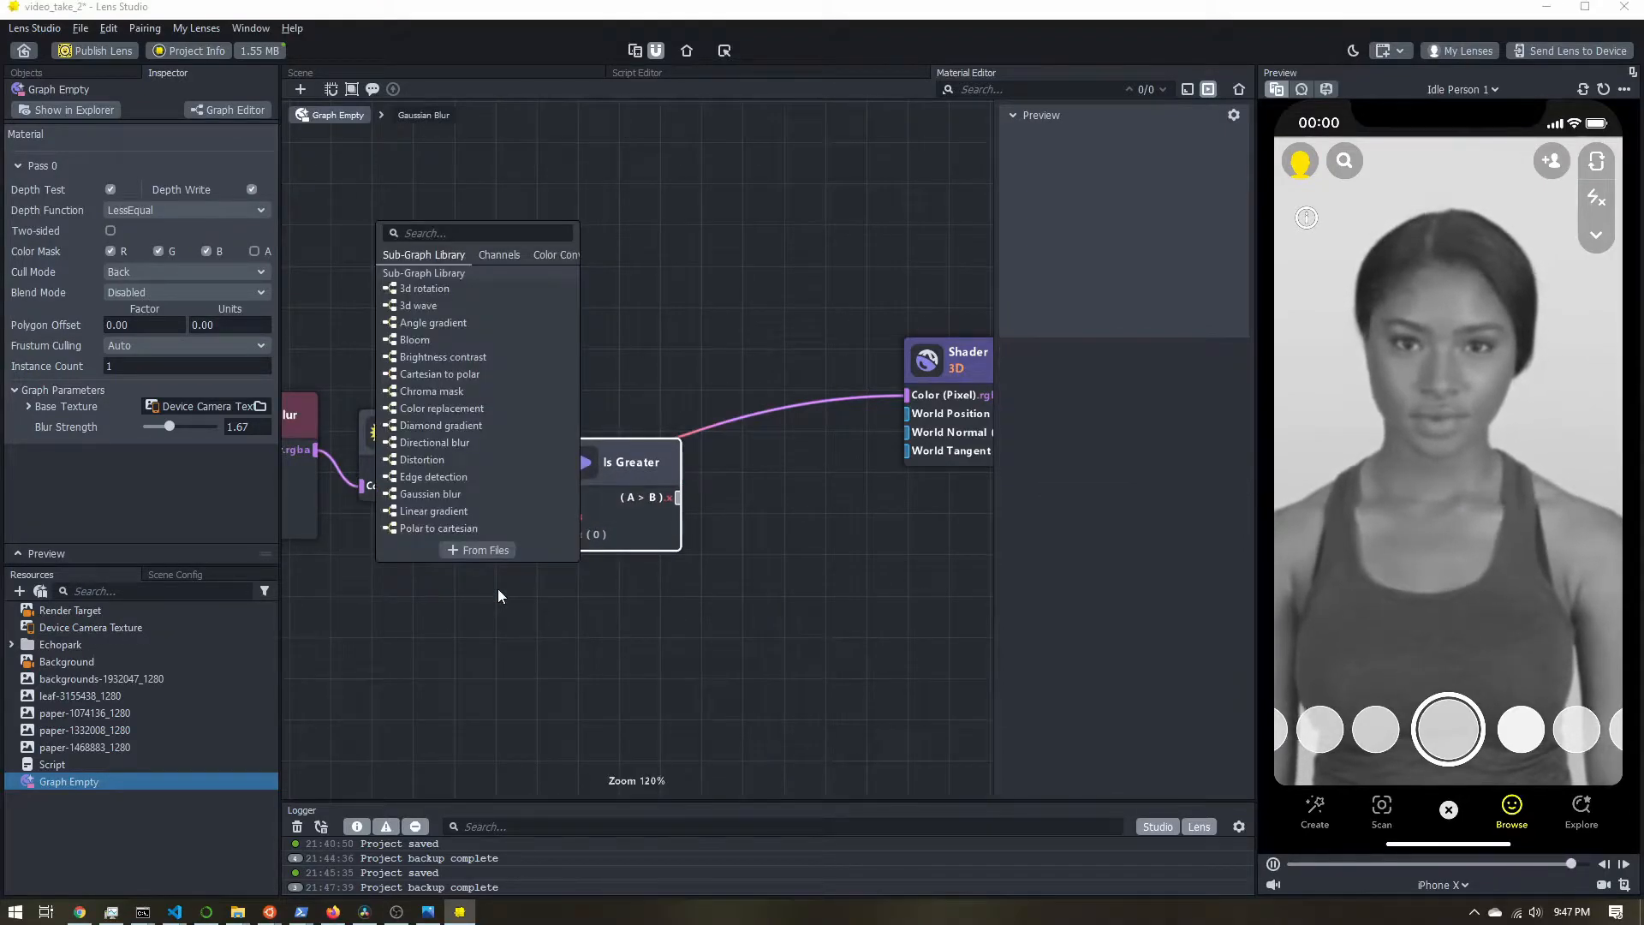
type("float")
key("Return")
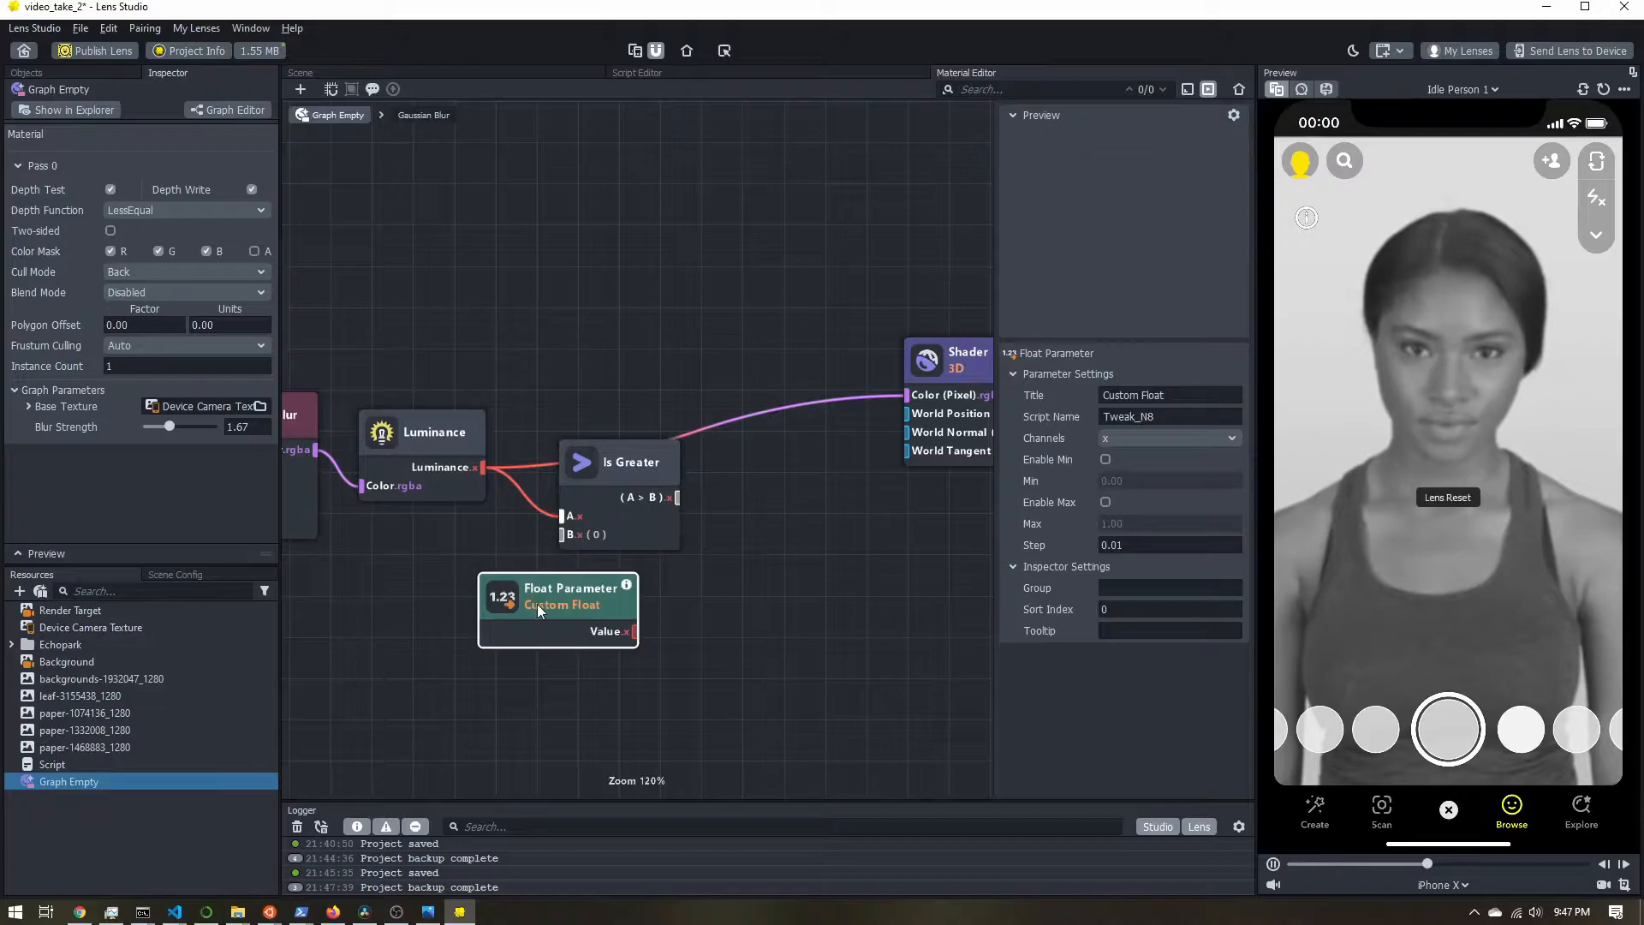
left_click_drag(537, 603, 358, 607)
Title the new Float Parameter Threshold and enable its minimum of 0.00 and maximum of 1.00
left_click(1169, 394)
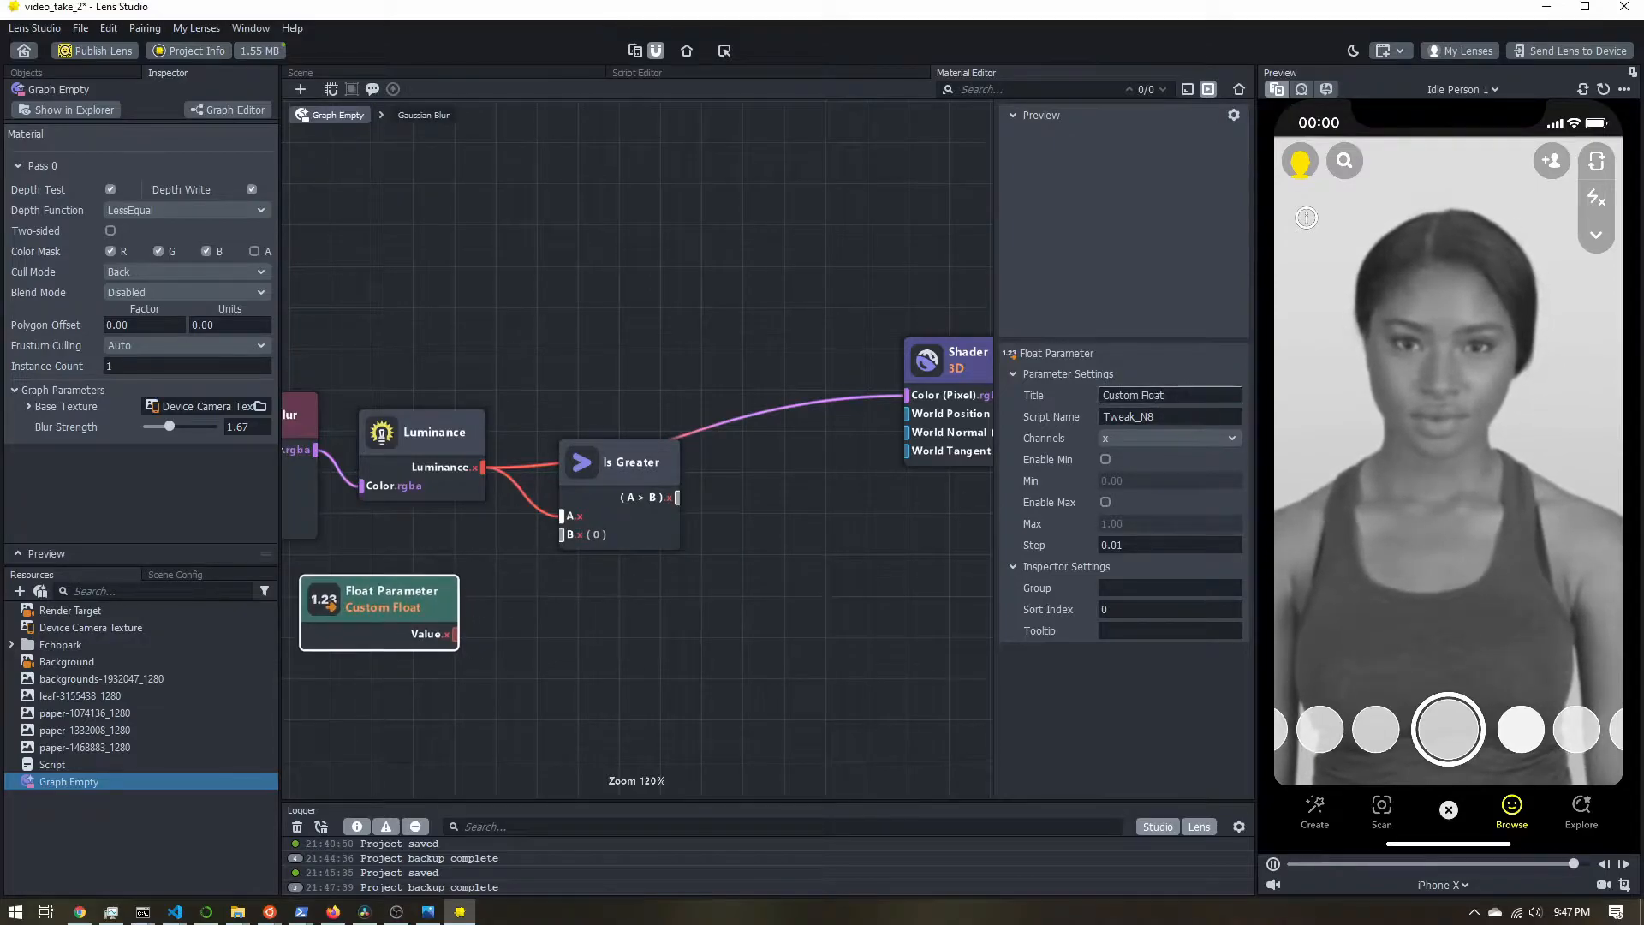
key("ctrl+a")
type("Threshold")
key("Return")
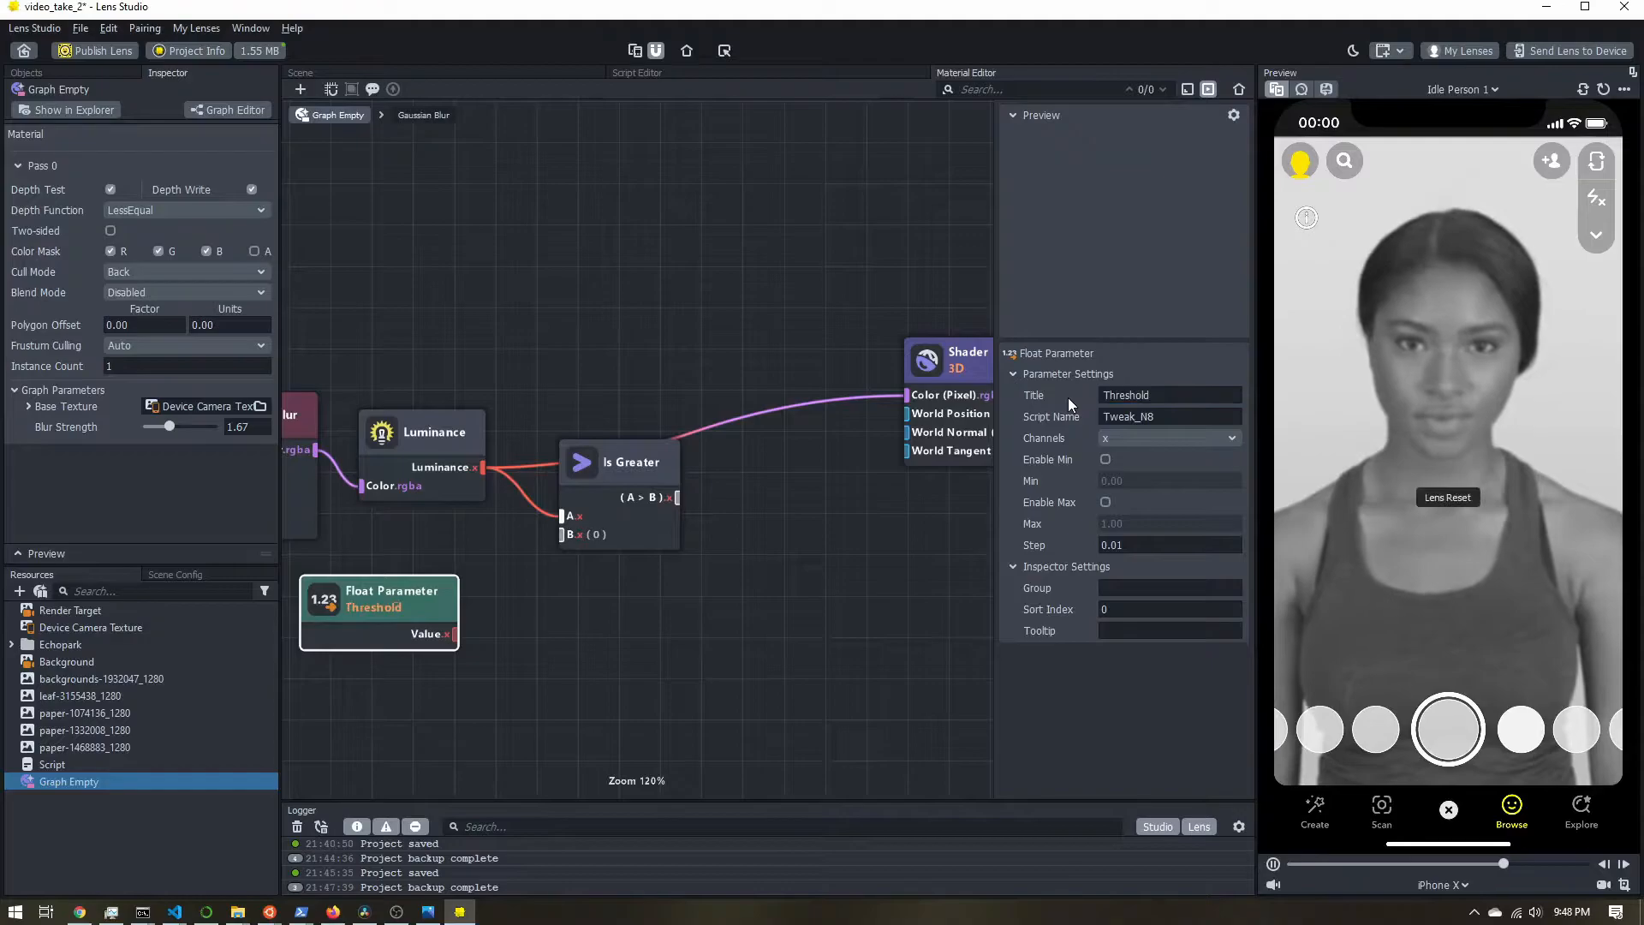
left_click(1105, 460)
left_click(1105, 502)
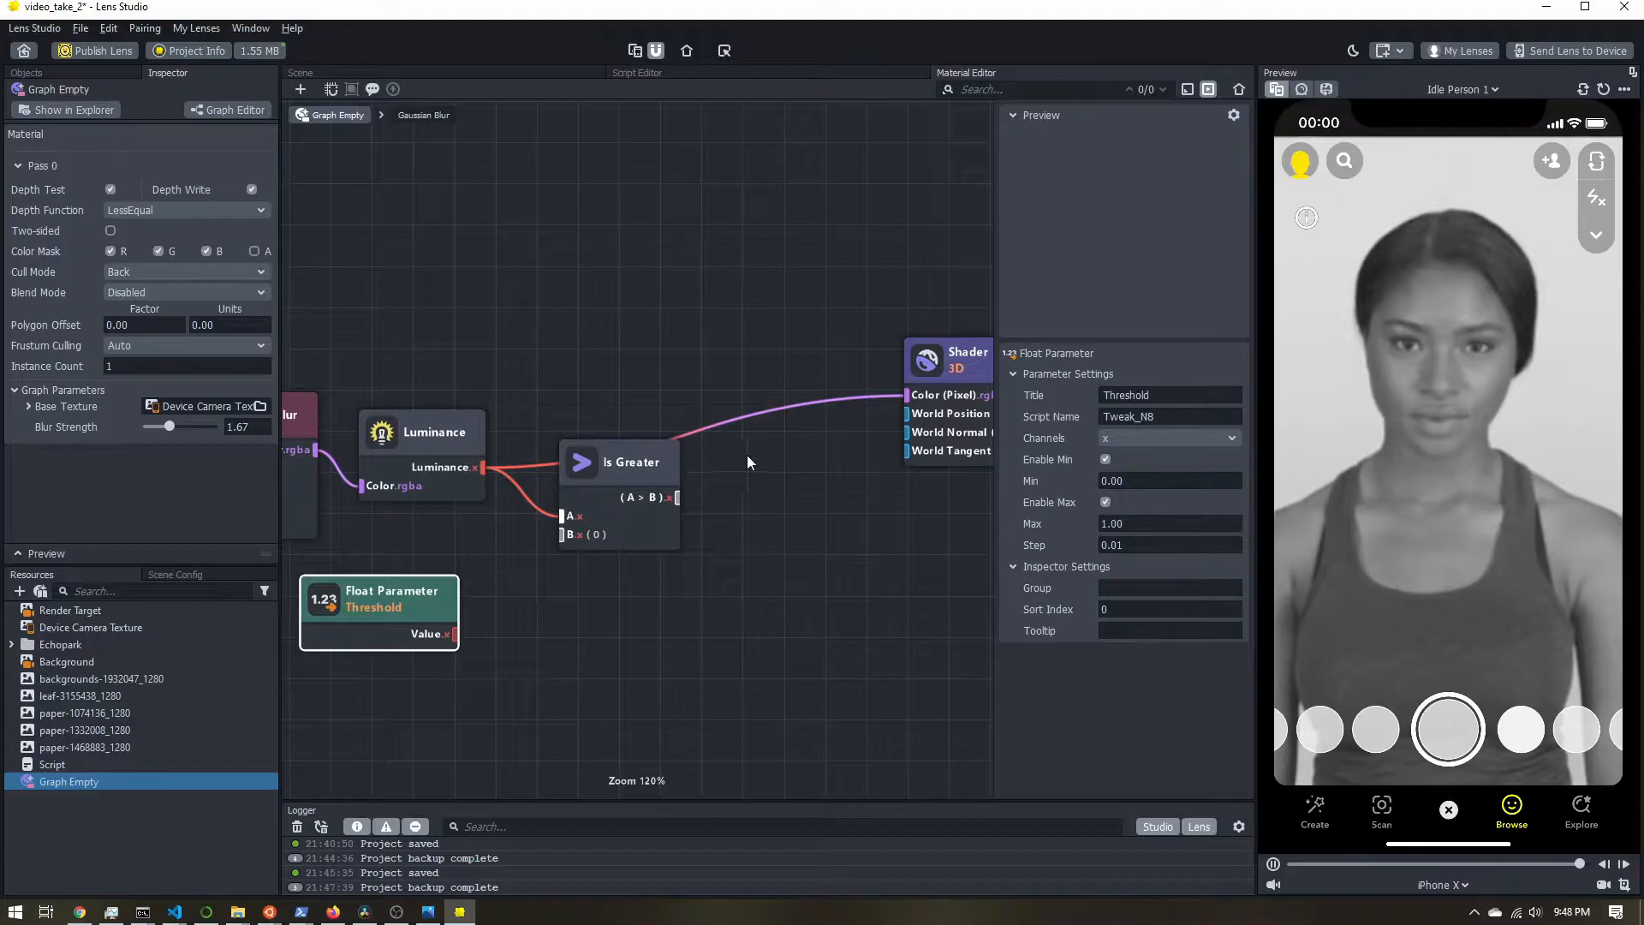
Connect Threshold to Is Greater's B input and the A > B output to the Shader's Color (Pixel) input
left_click_drag(453, 634, 562, 535)
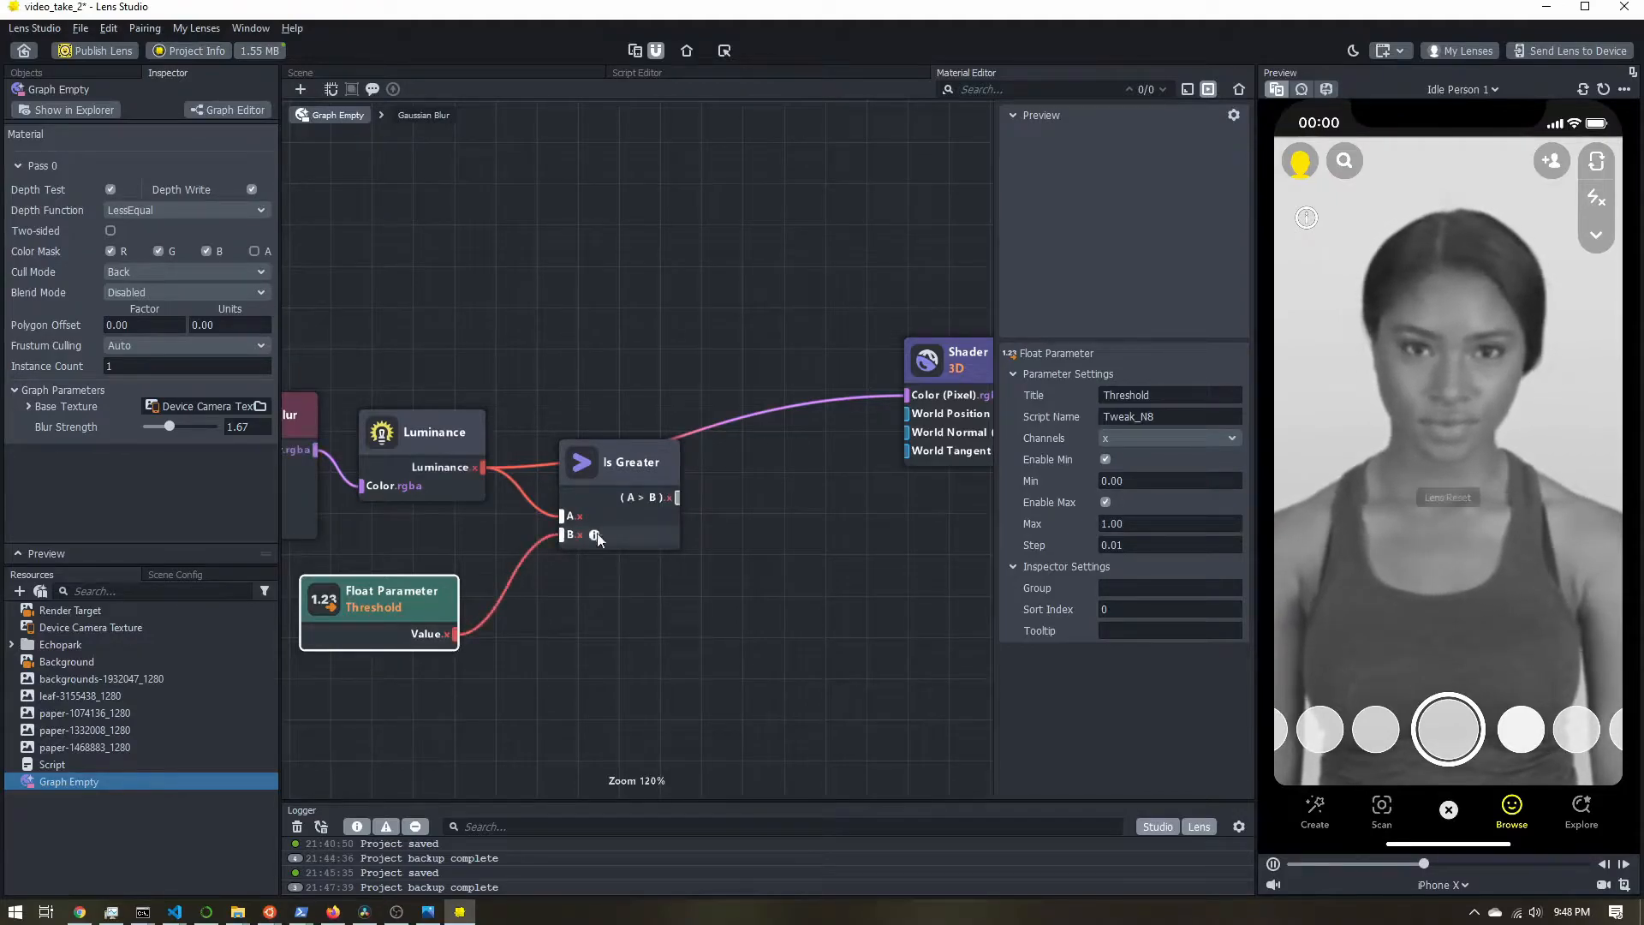
left_click_drag(677, 497, 909, 399)
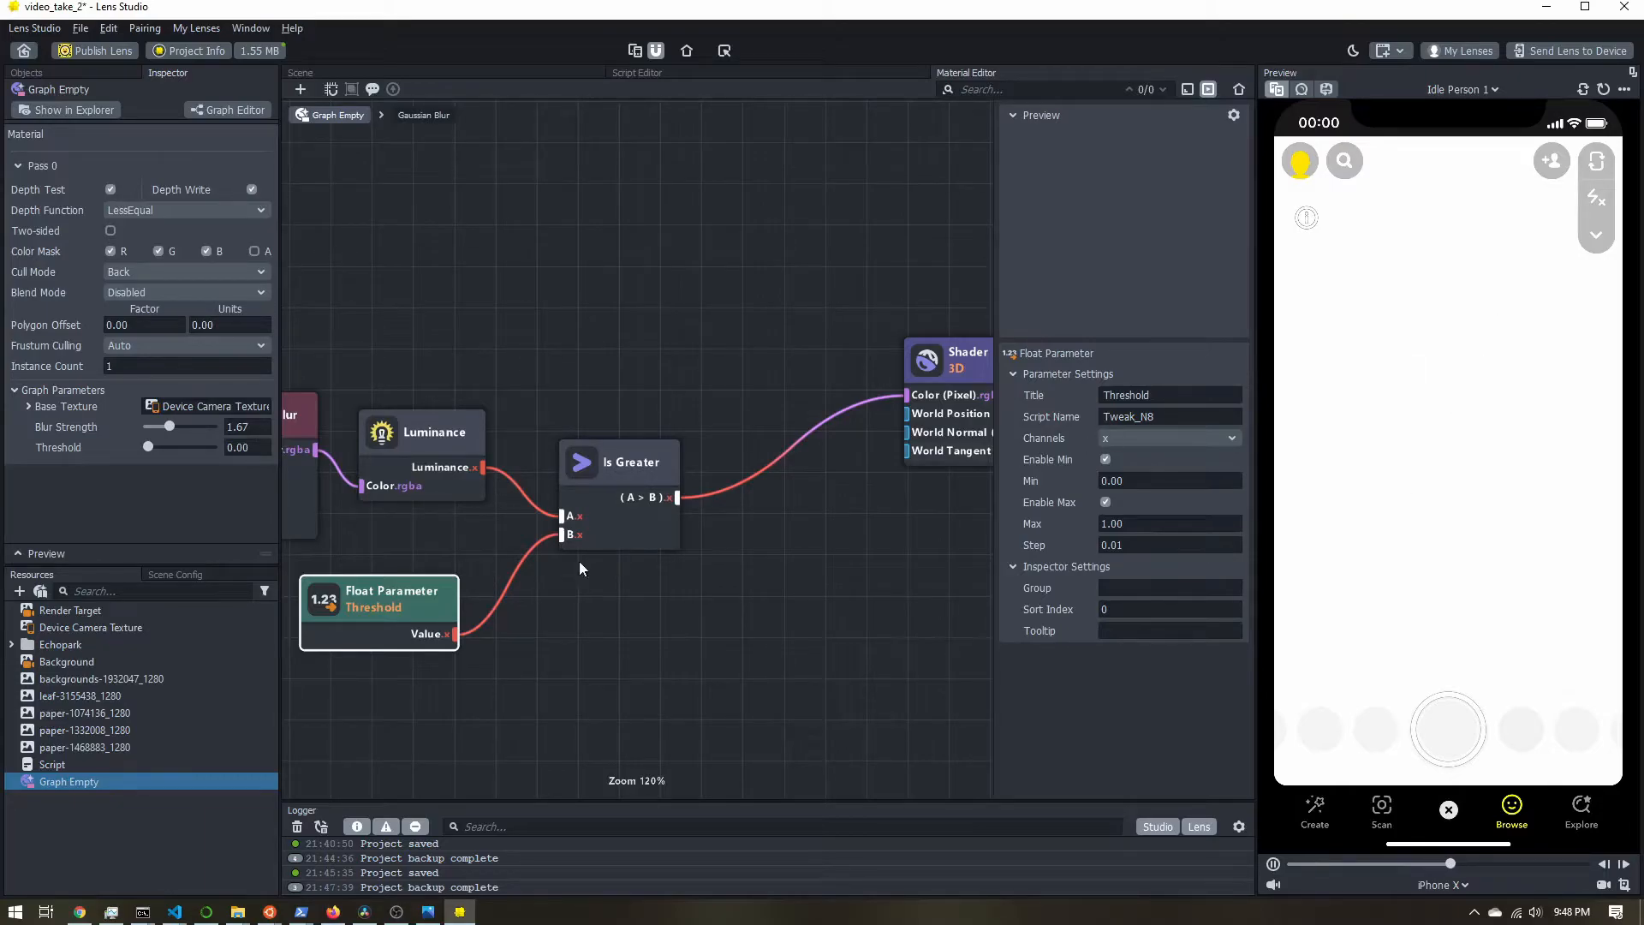
left_click_drag(626, 470, 613, 449)
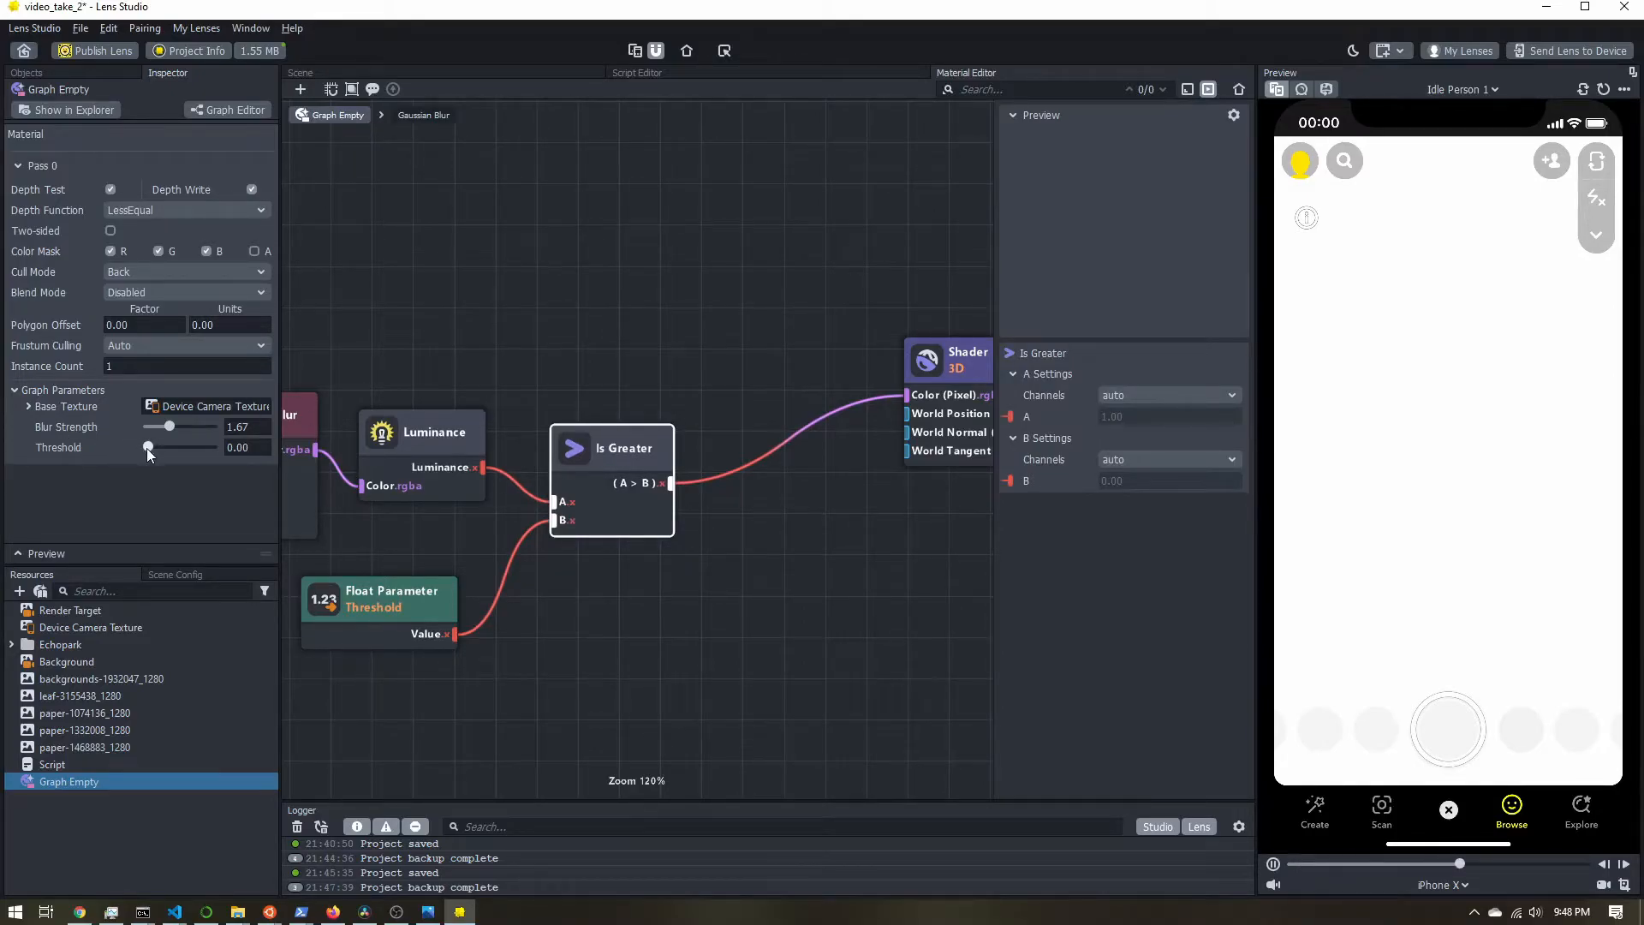
Tune the material's Threshold to 0.43 and move the Is Greater node slightly higher in the graph
left_click_drag(151, 447, 180, 445)
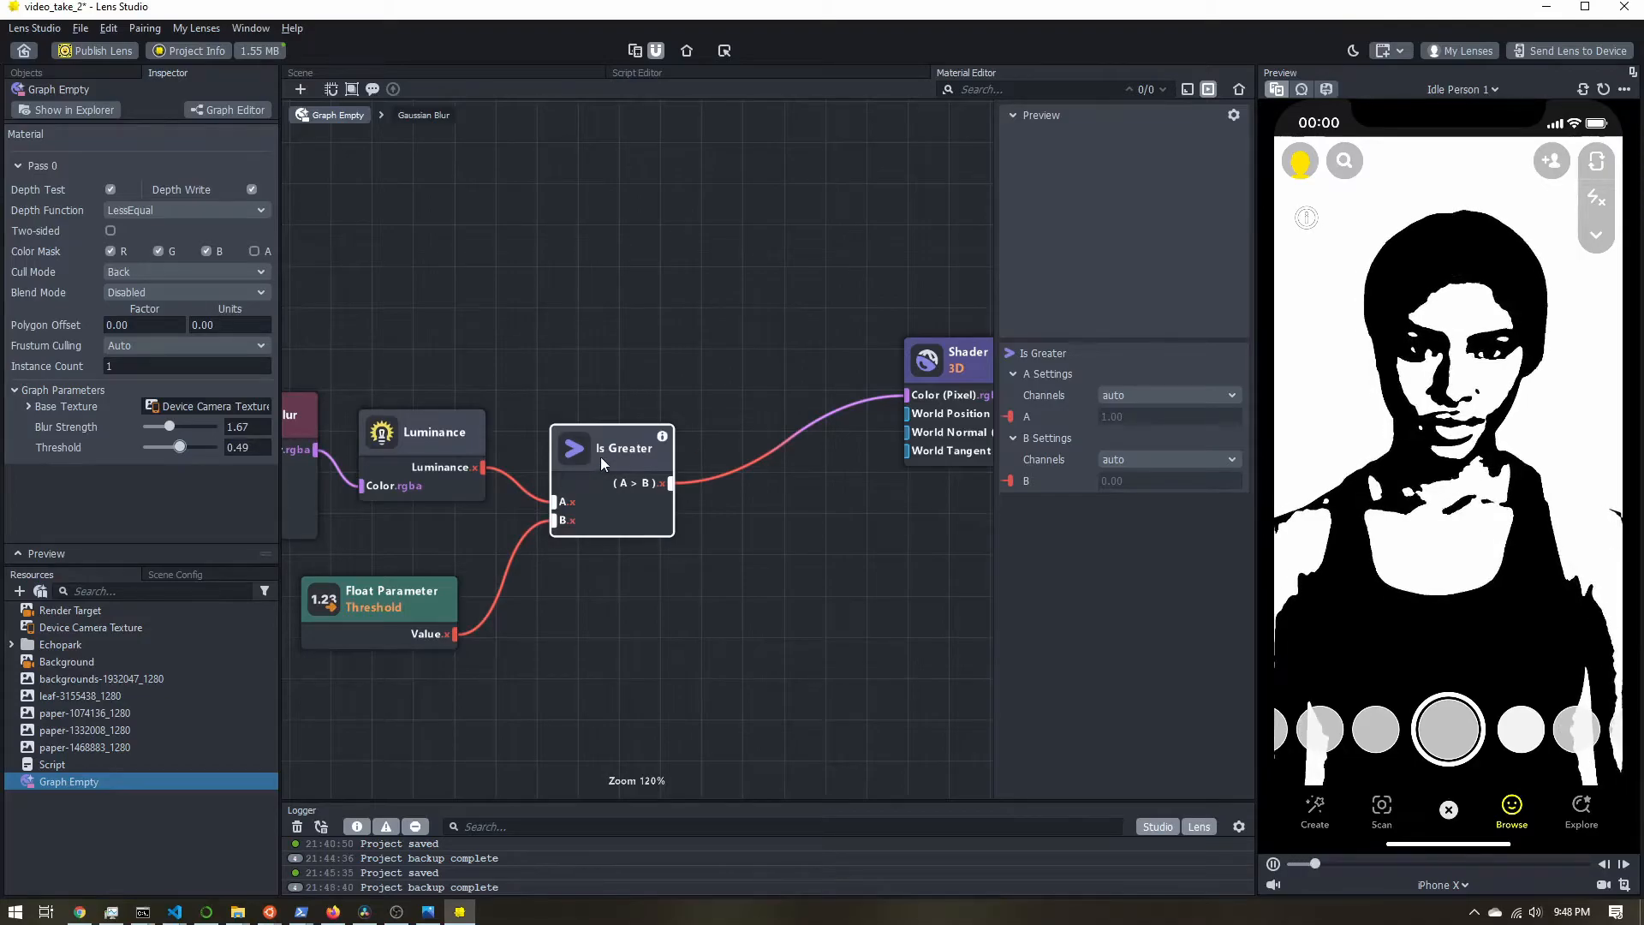
left_click_drag(630, 445, 623, 423)
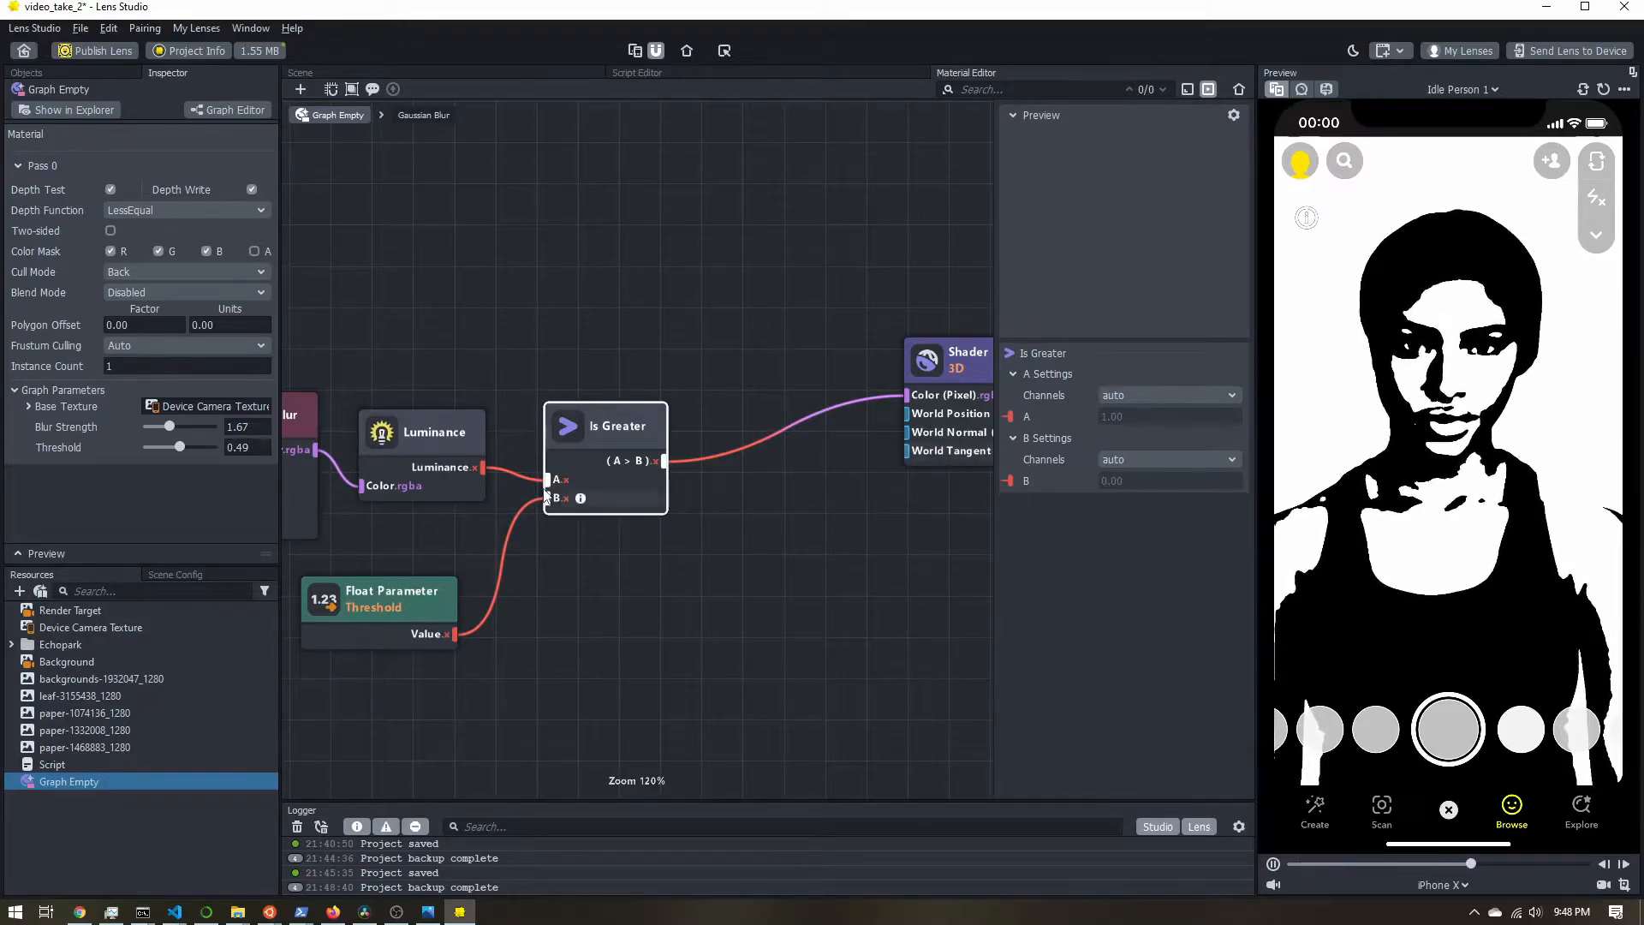
left_click_drag(177, 445, 175, 445)
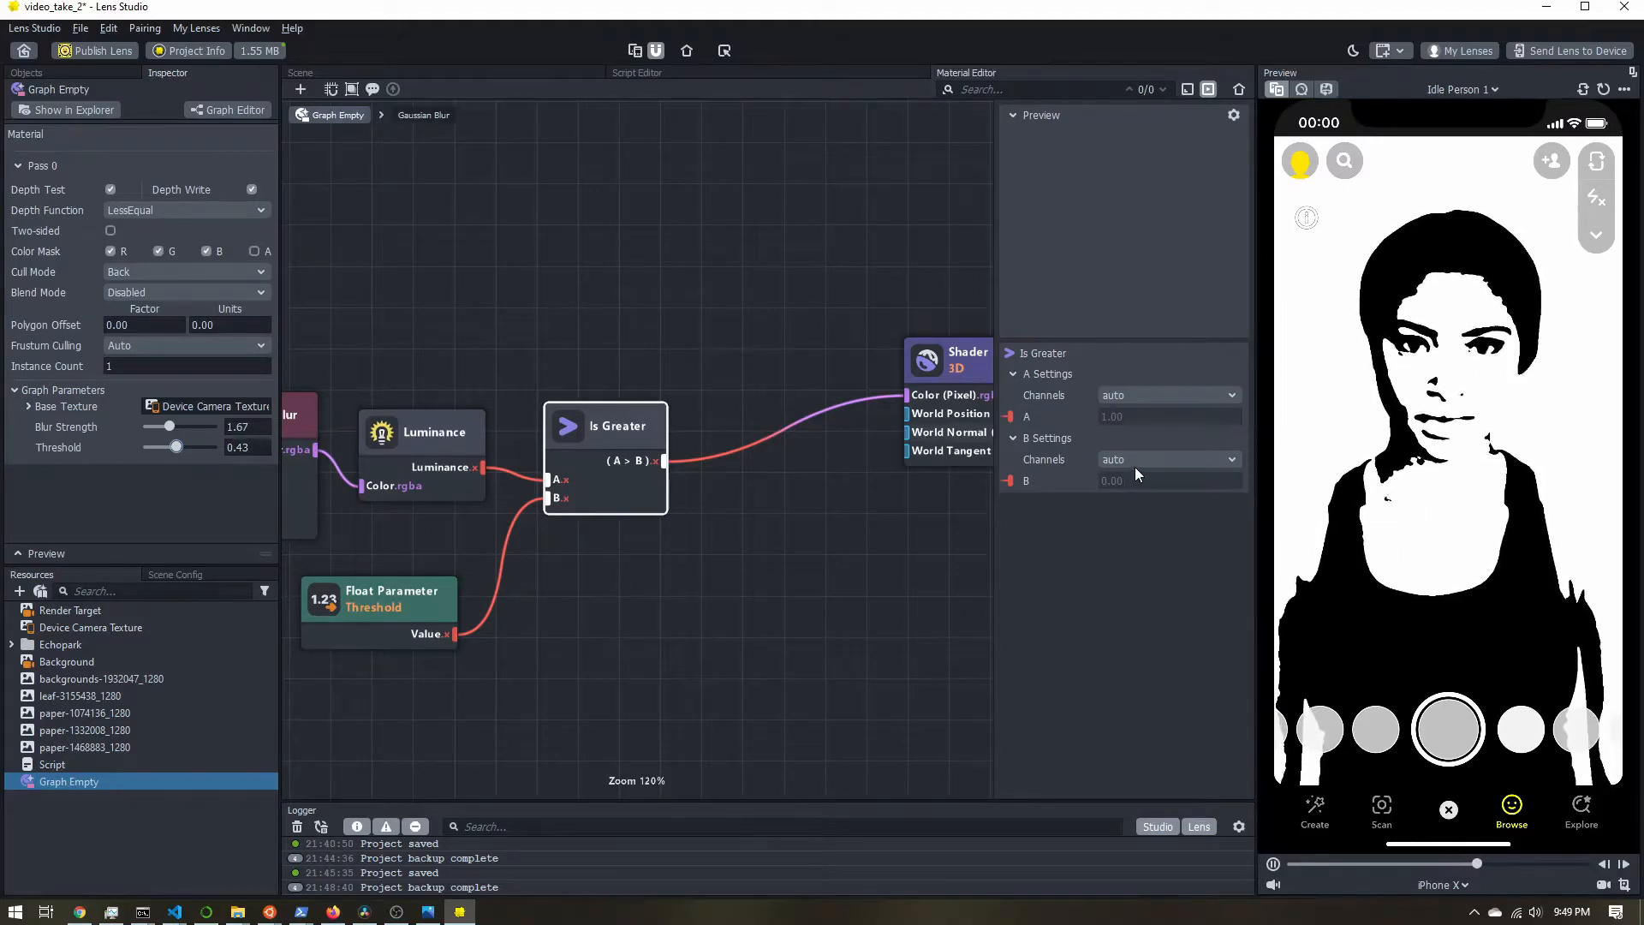
Try Blur Strength between 0.00 and 4.40 on the stencil image, and settle on 1.60
left_click_drag(169, 428, 158, 428)
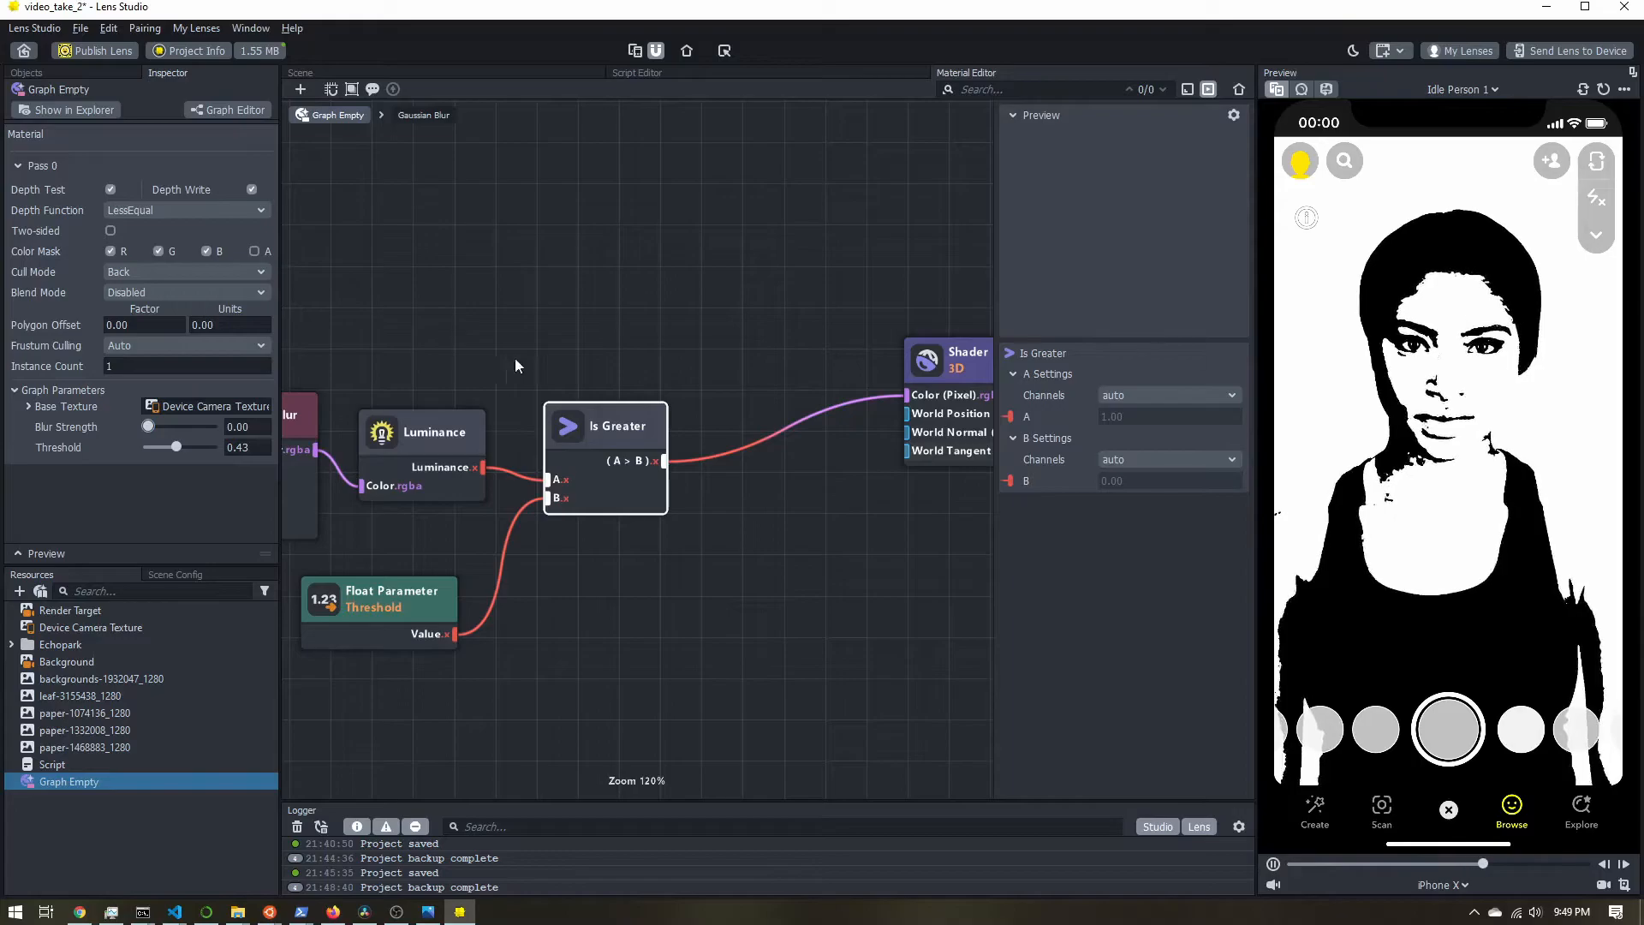
left_click_drag(146, 428, 174, 428)
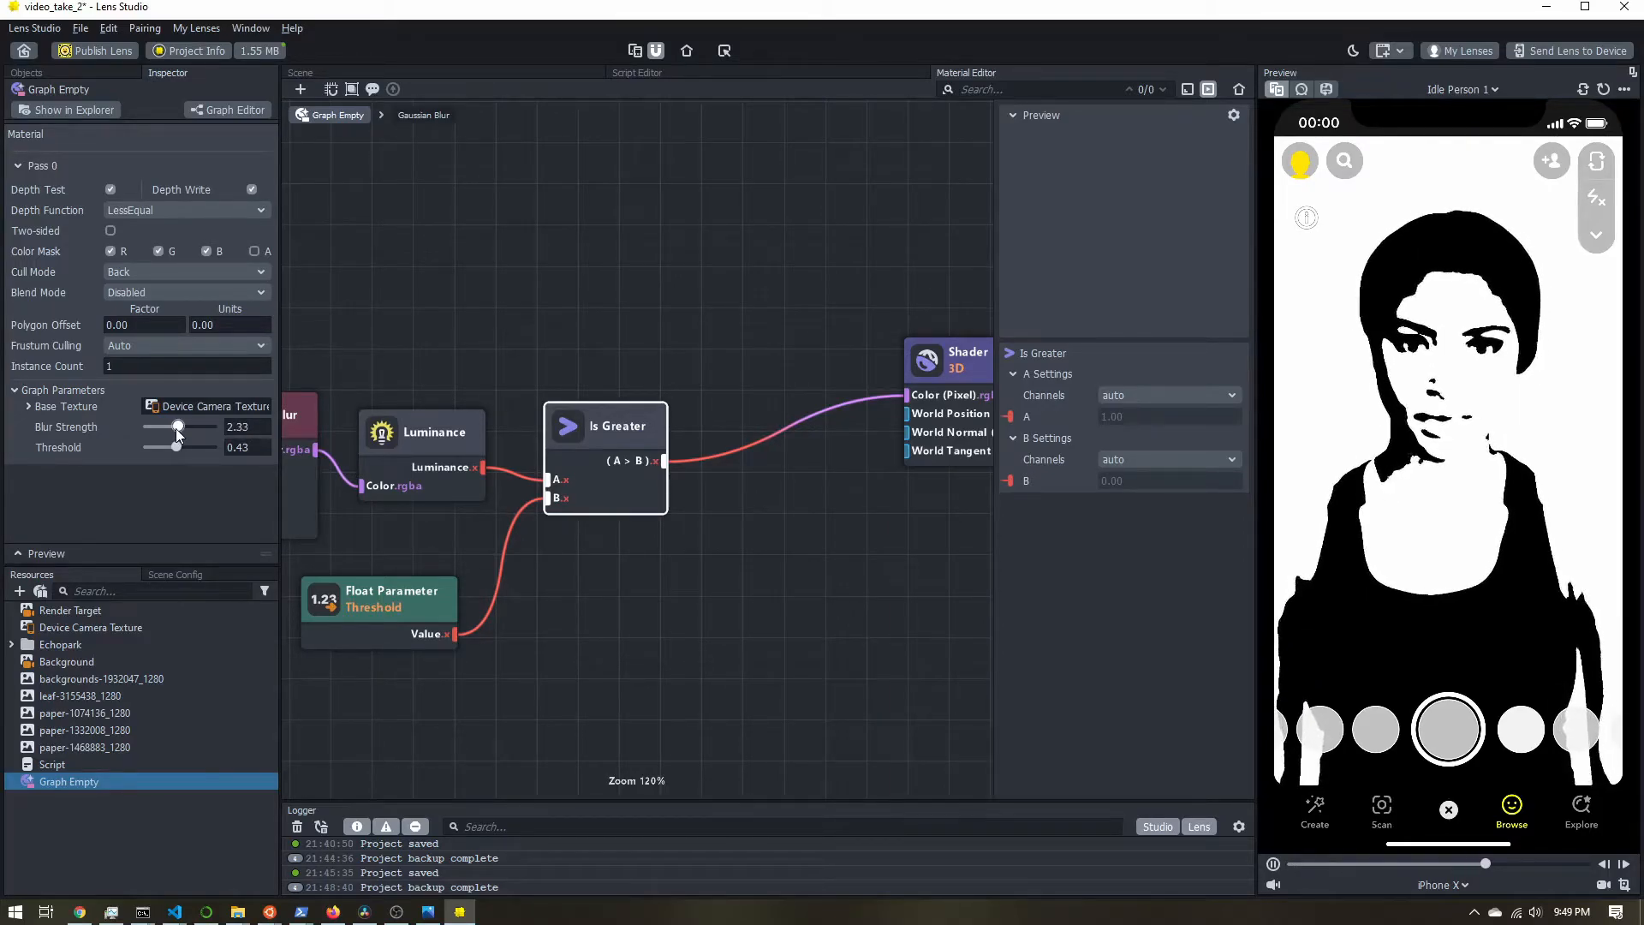
left_click_drag(176, 428, 186, 425)
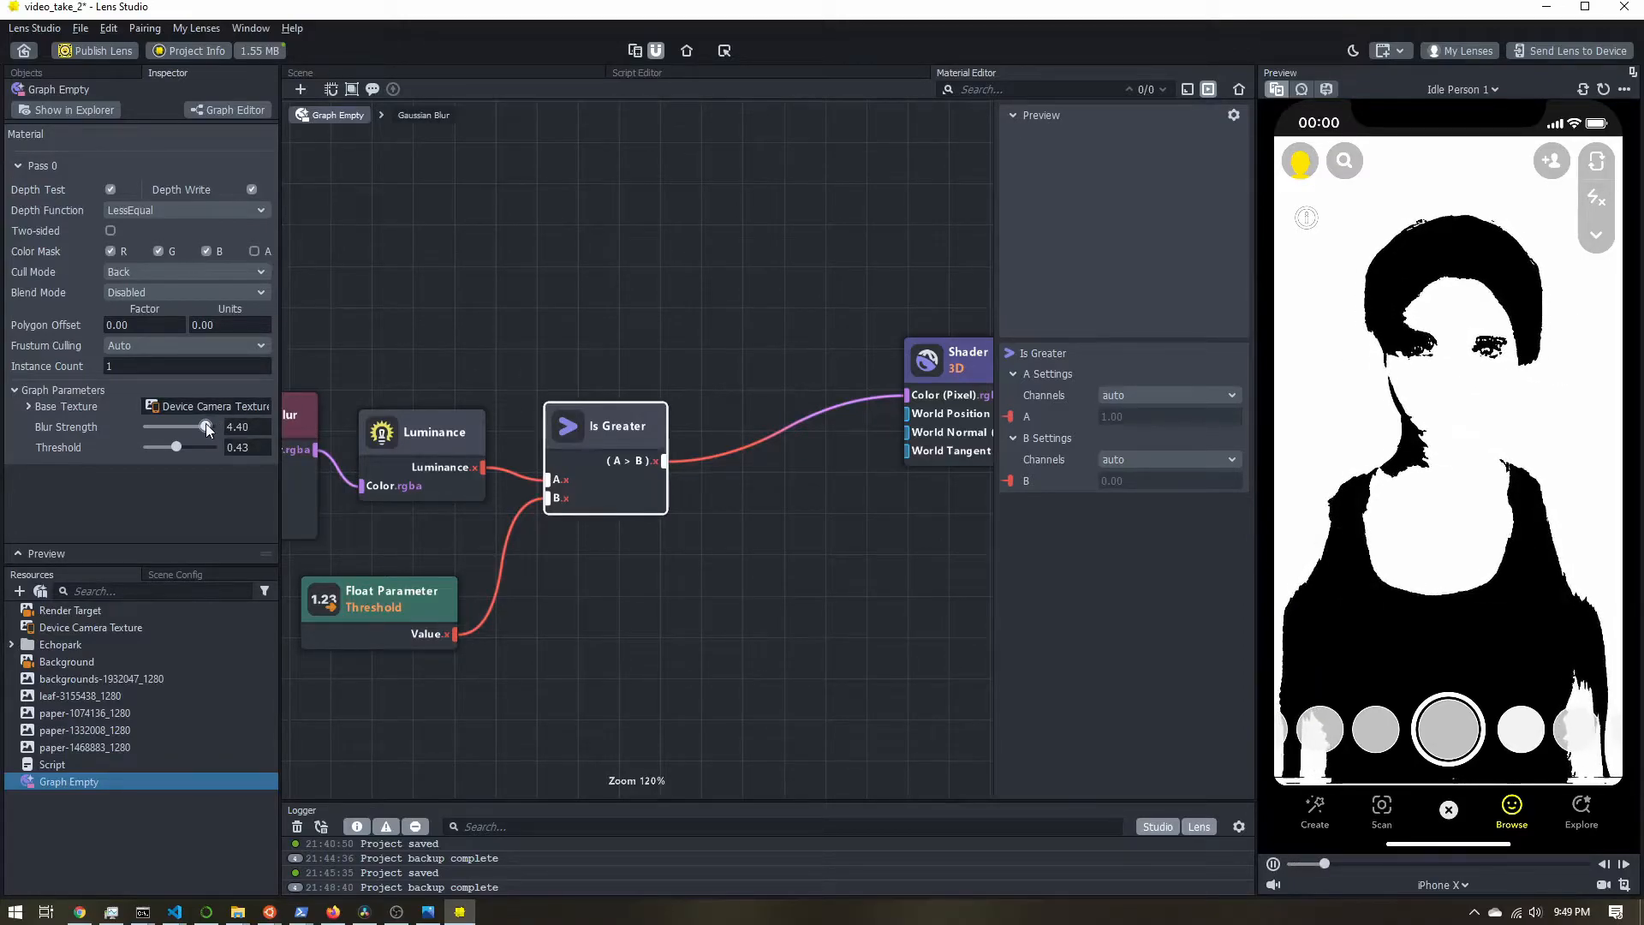
left_click_drag(205, 424, 169, 434)
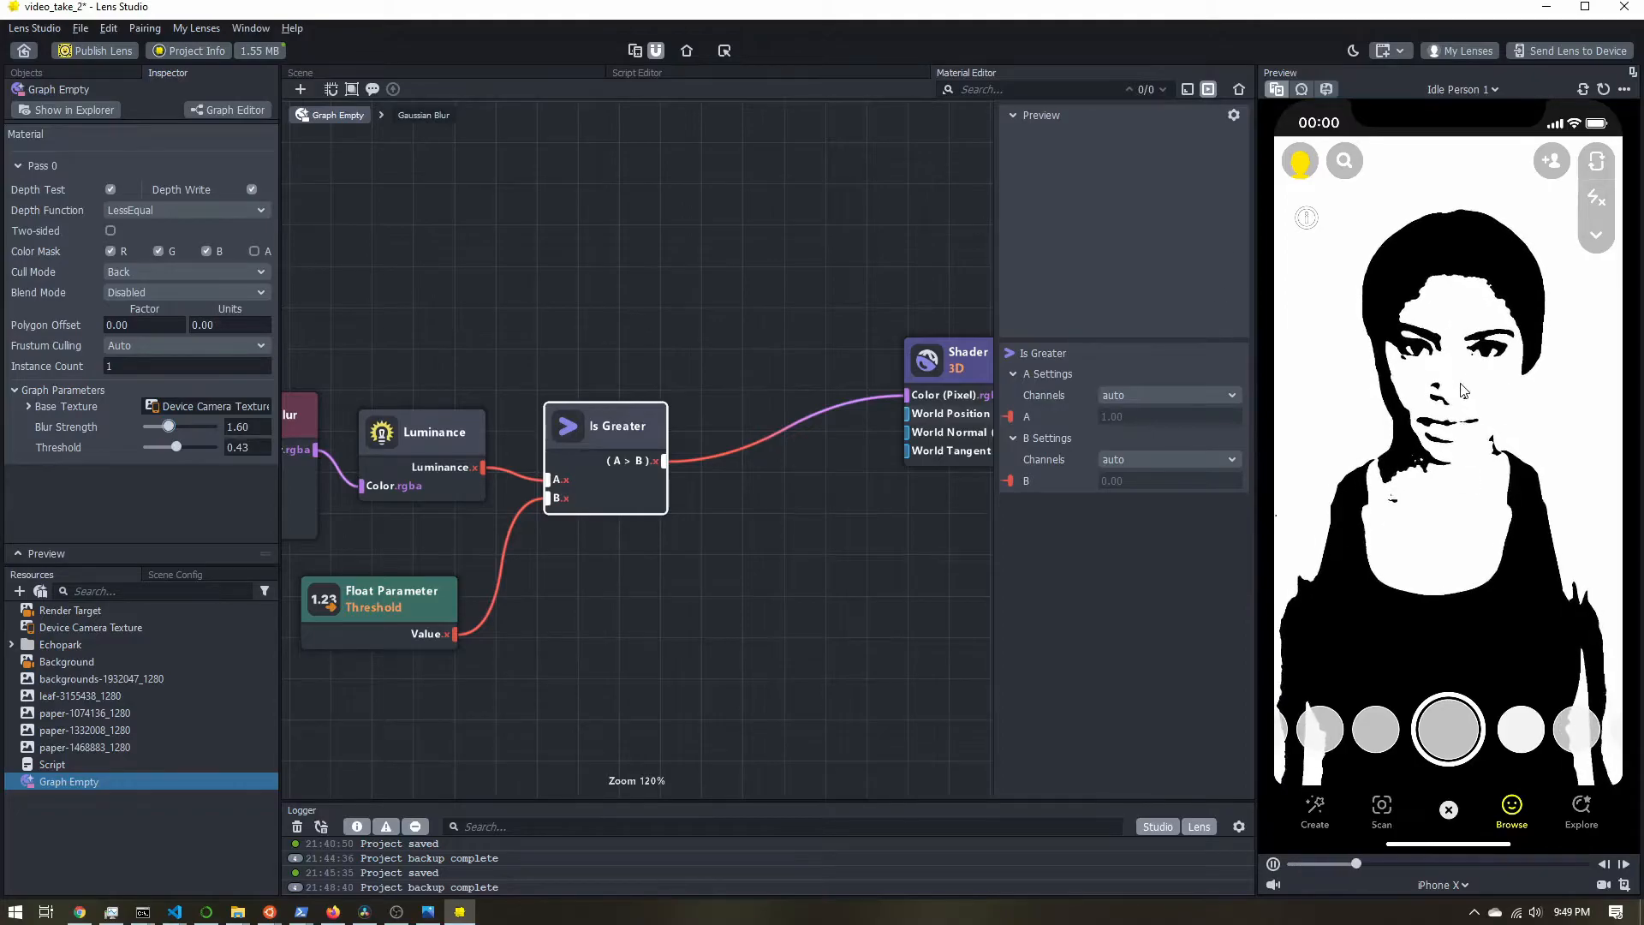
middle_click_drag(816, 525, 793, 519)
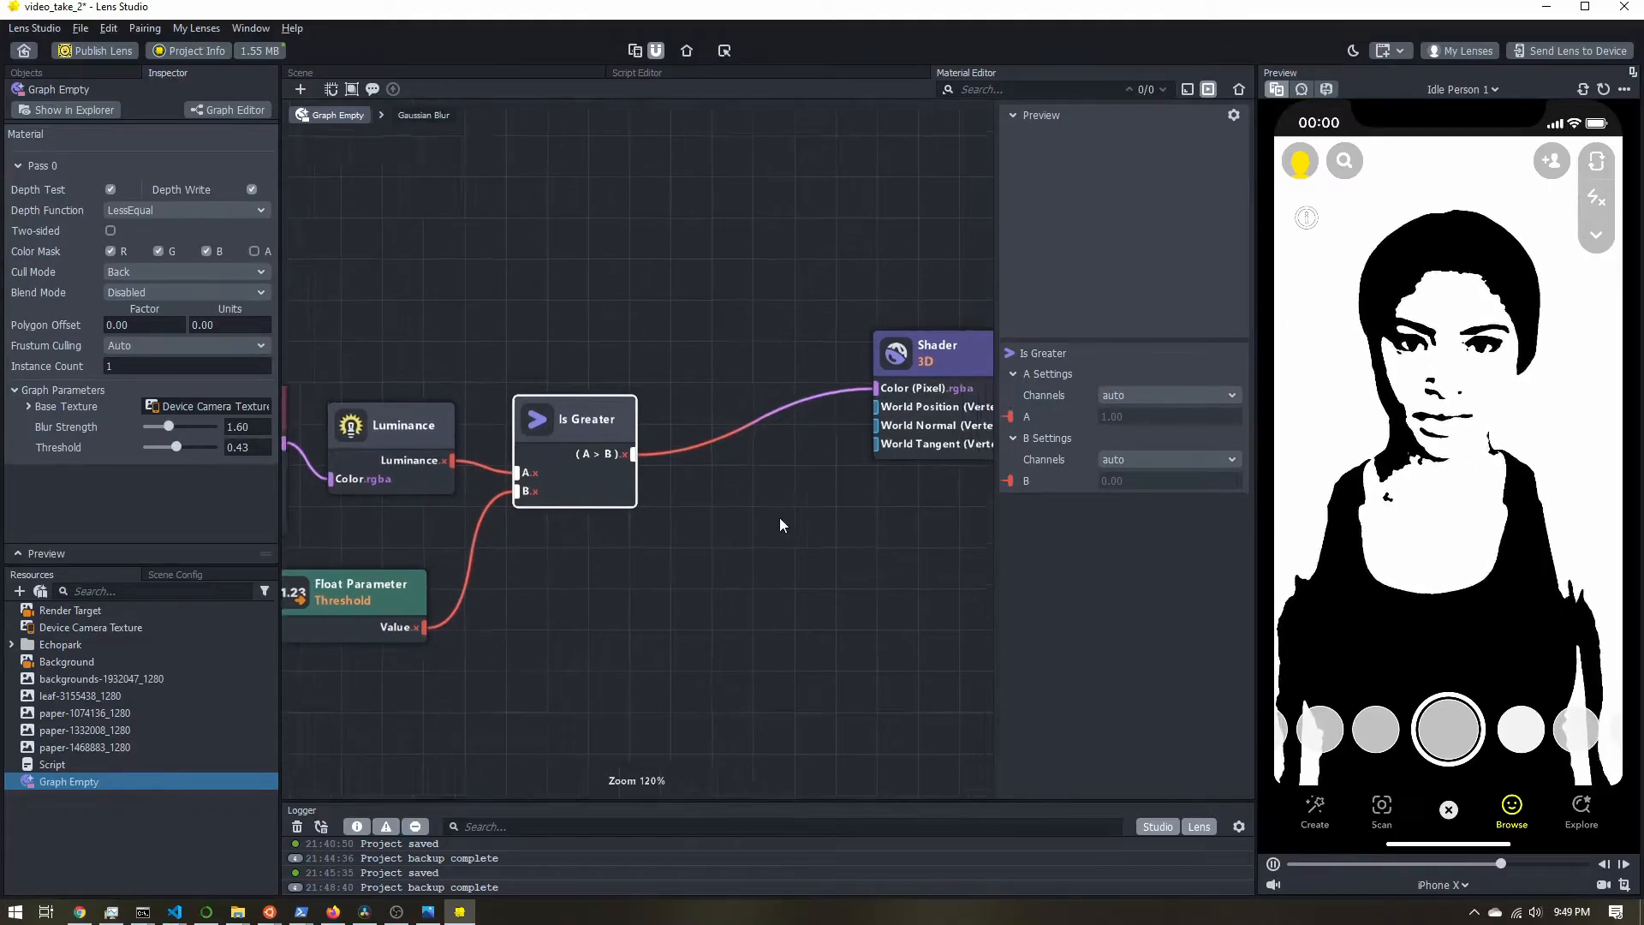
Insert an If / else node before the Shader, wiring Is Greater's A > B output to Condition 1 and Result to Color (Pixel)
scroll(529, 450, "down", 1)
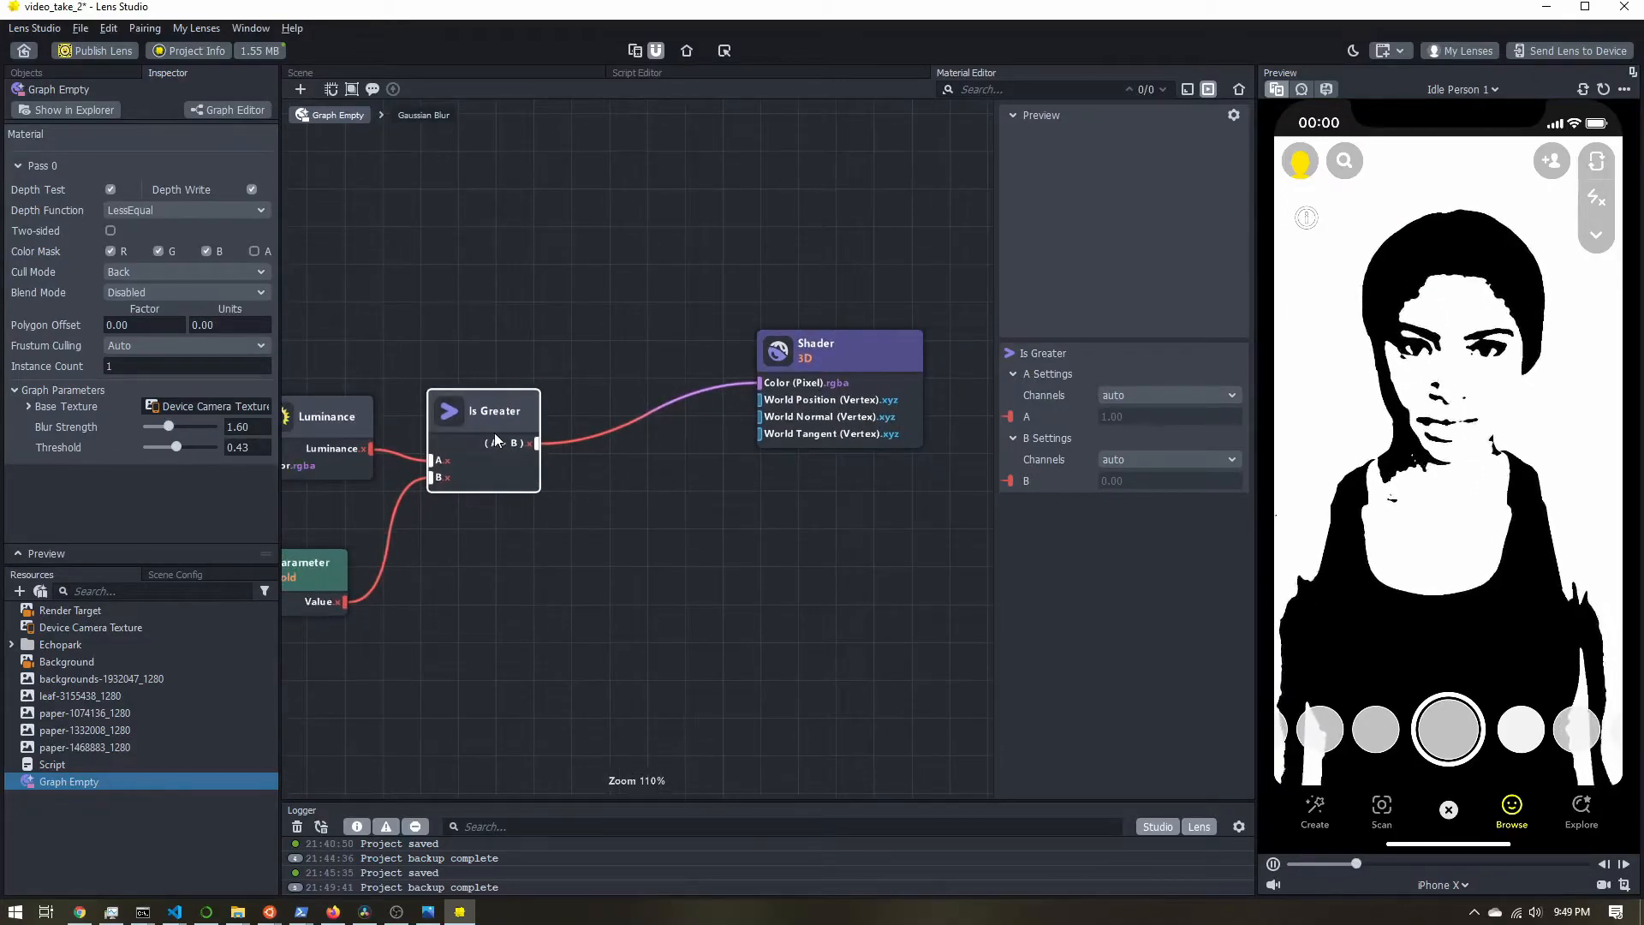
right_click(618, 476)
left_click(636, 485)
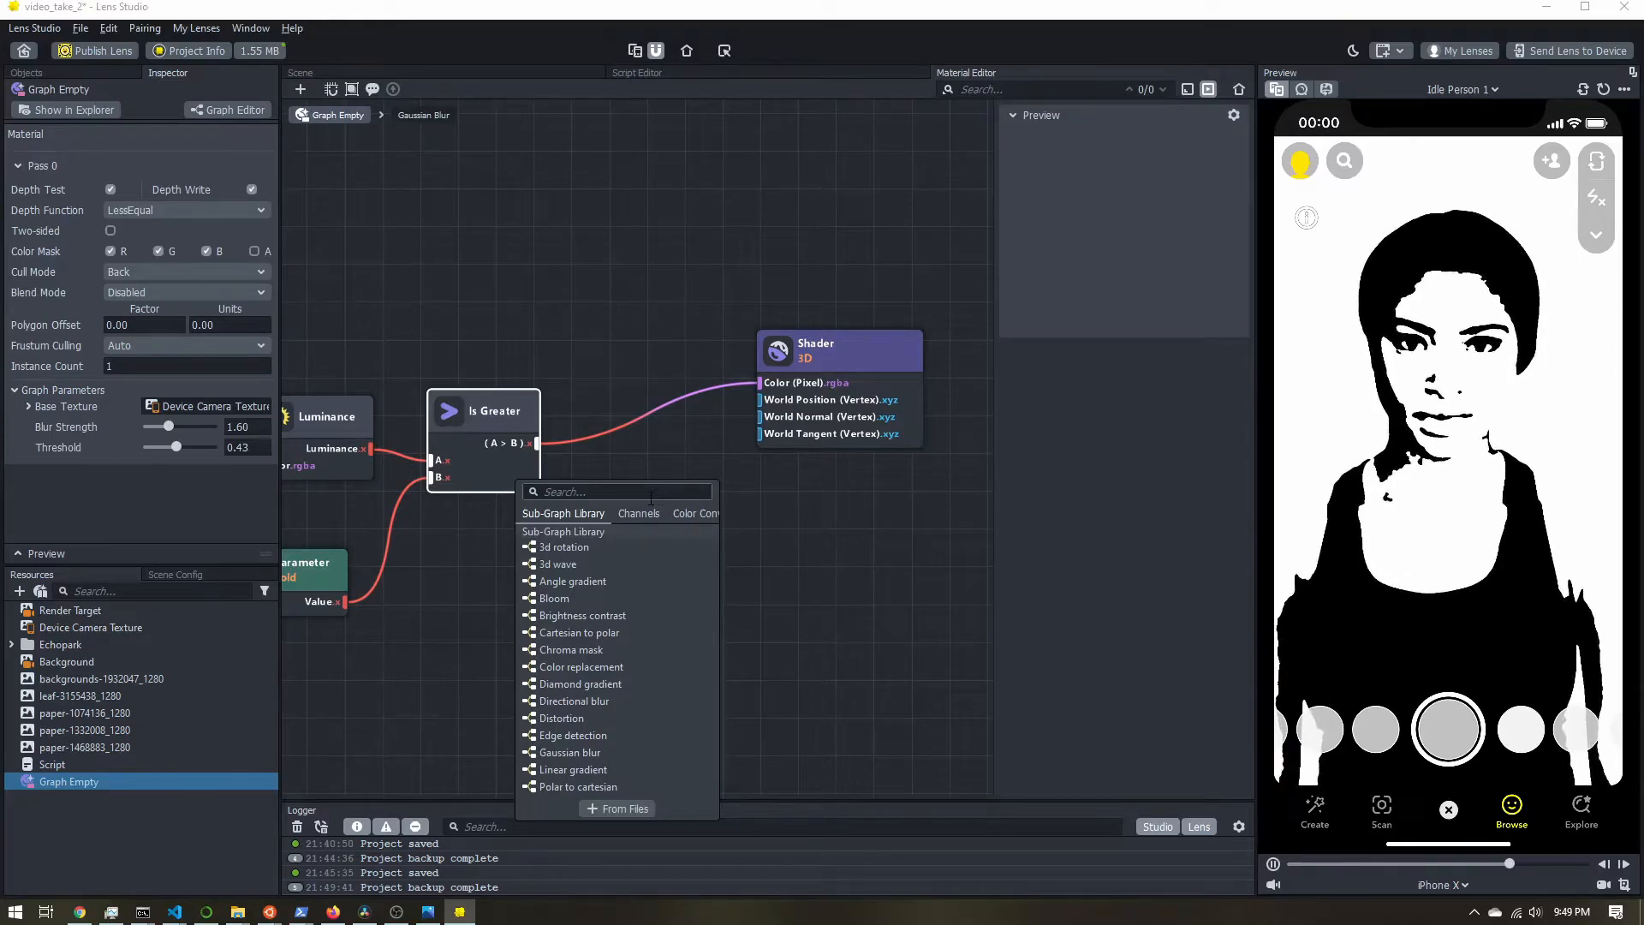
type("if")
key("Return")
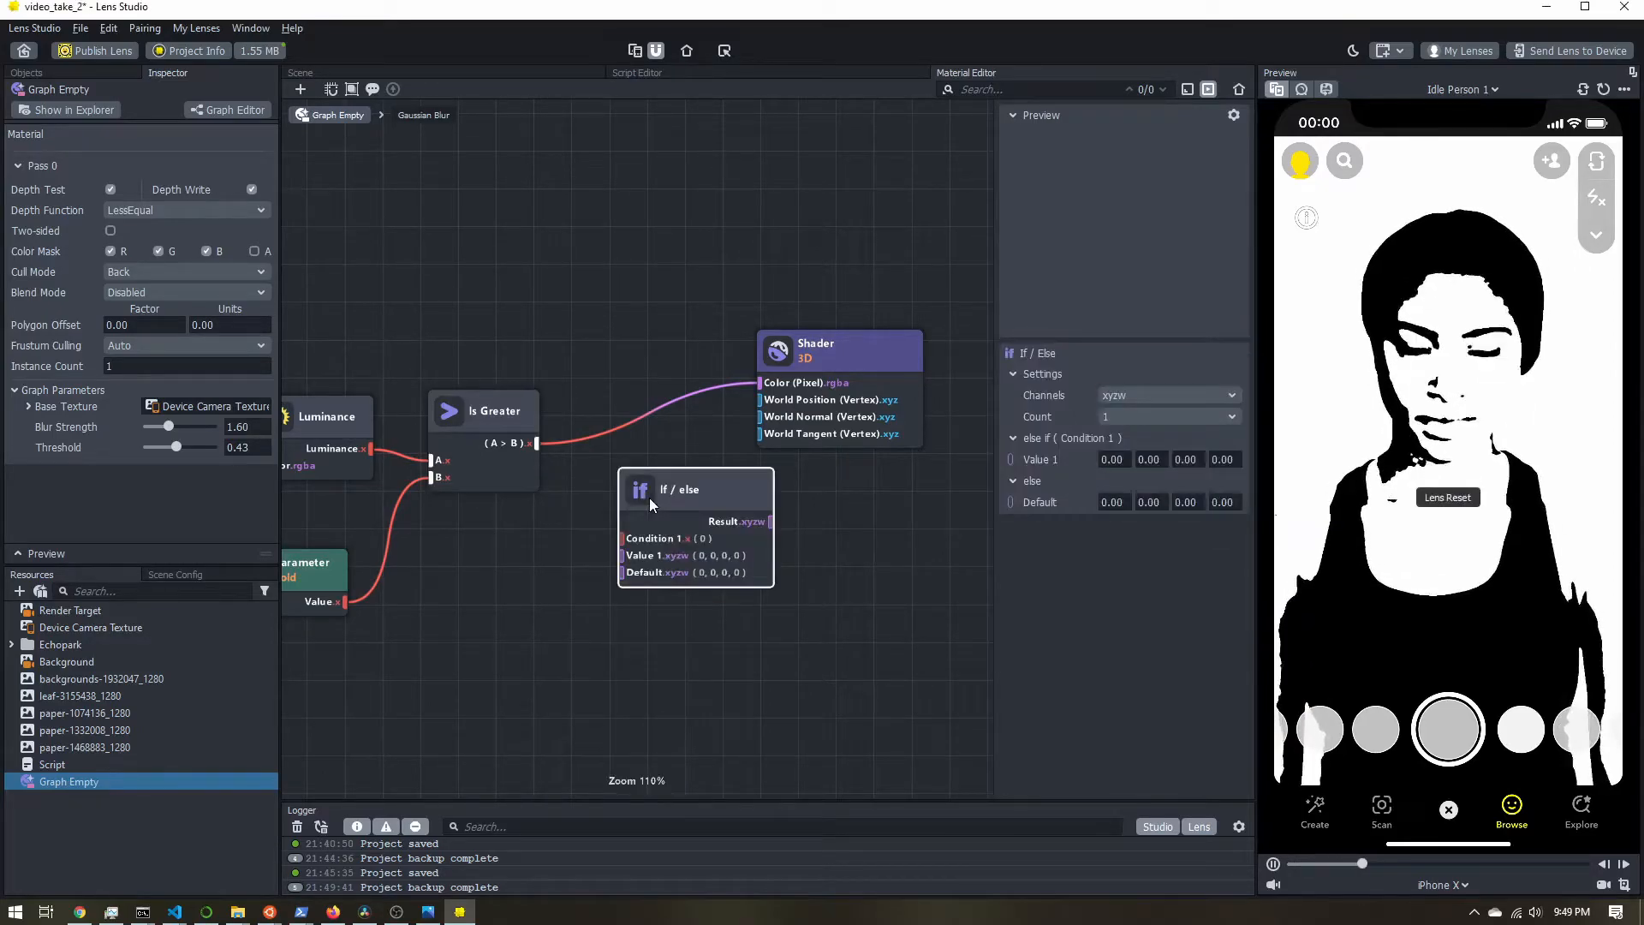
left_click_drag(537, 443, 624, 536)
left_click_drag(771, 522, 762, 383)
left_click_drag(678, 490, 639, 435)
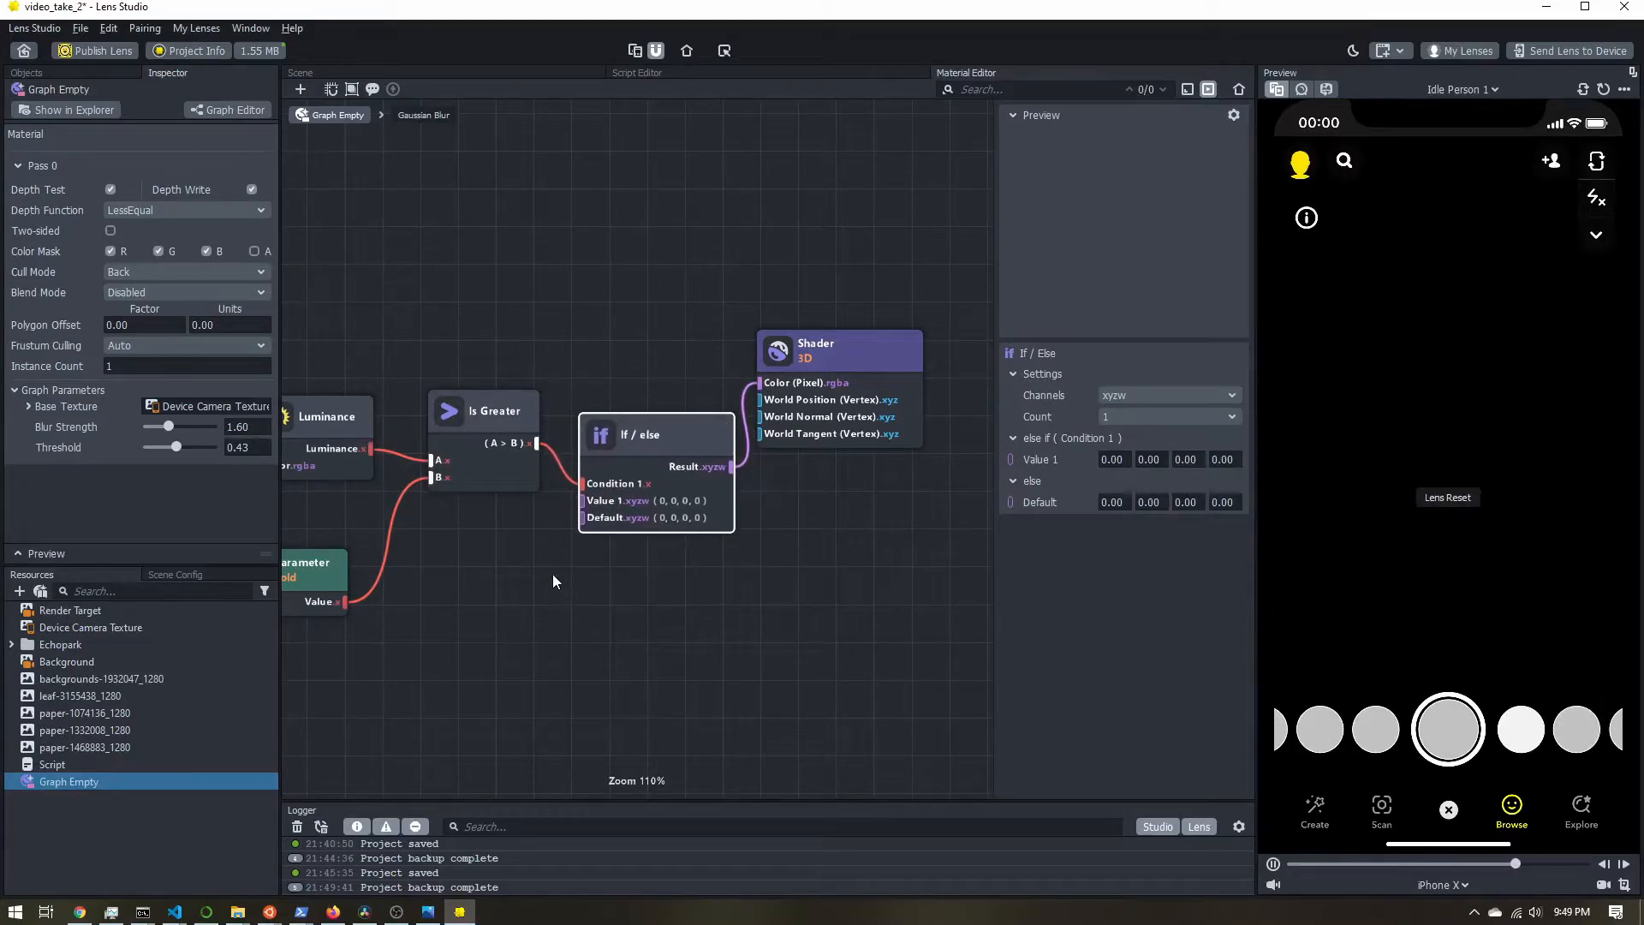
Add two Color Parameter nodes below Is Greater and connect one to the Value 1 input of If / else
right_click(577, 589)
left_click(604, 600)
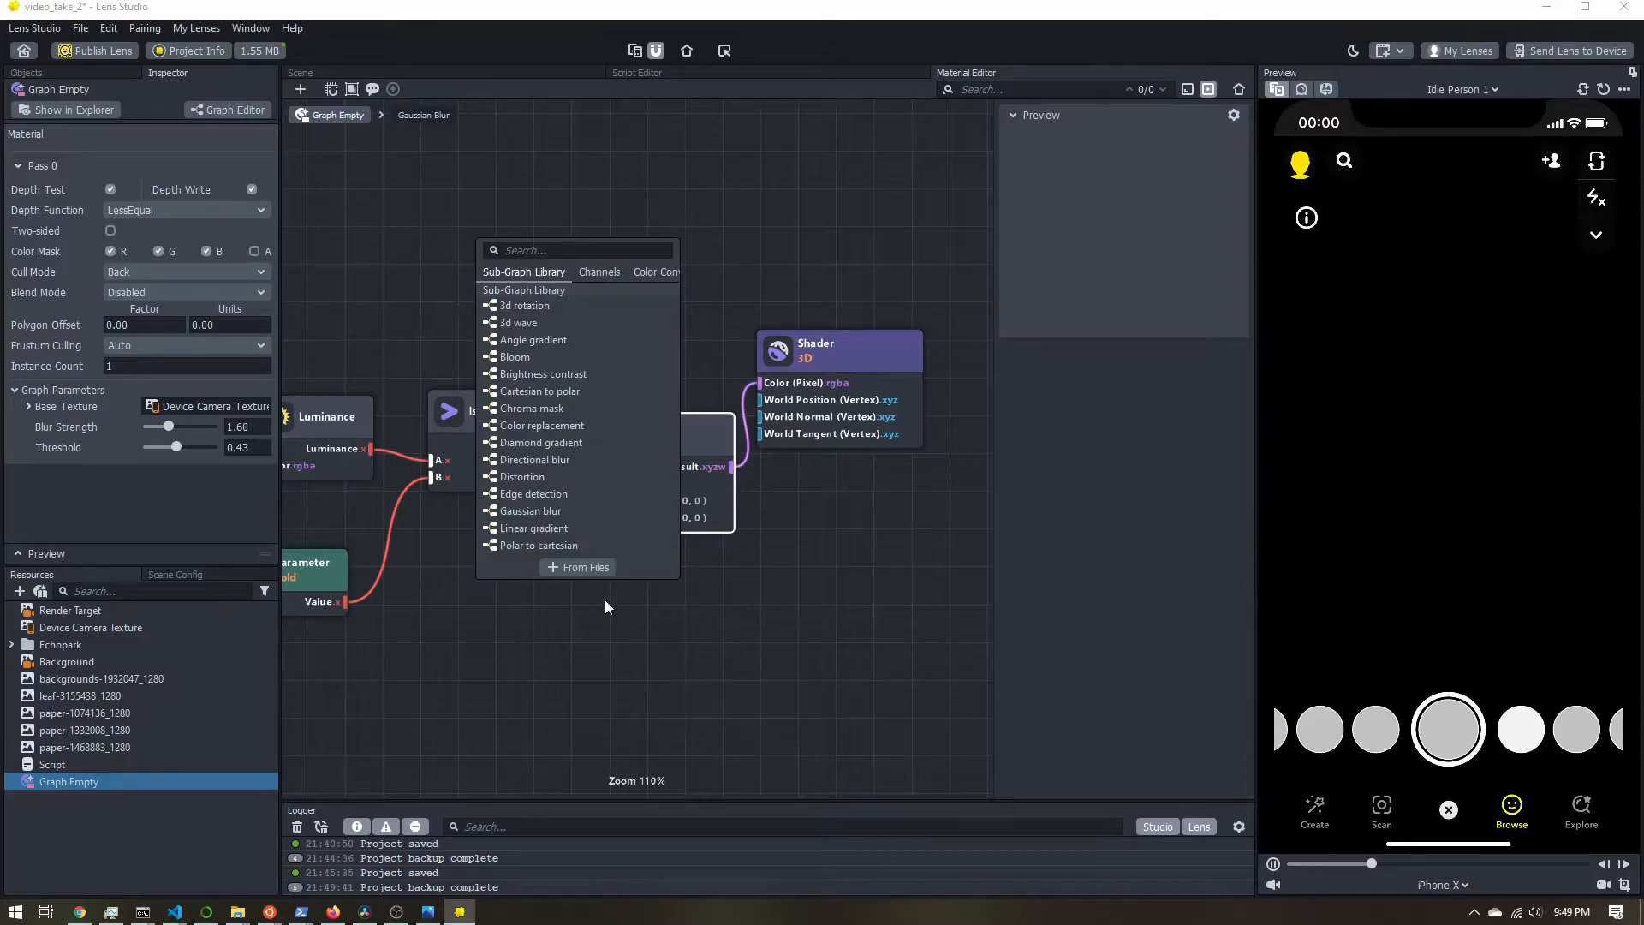
type("color")
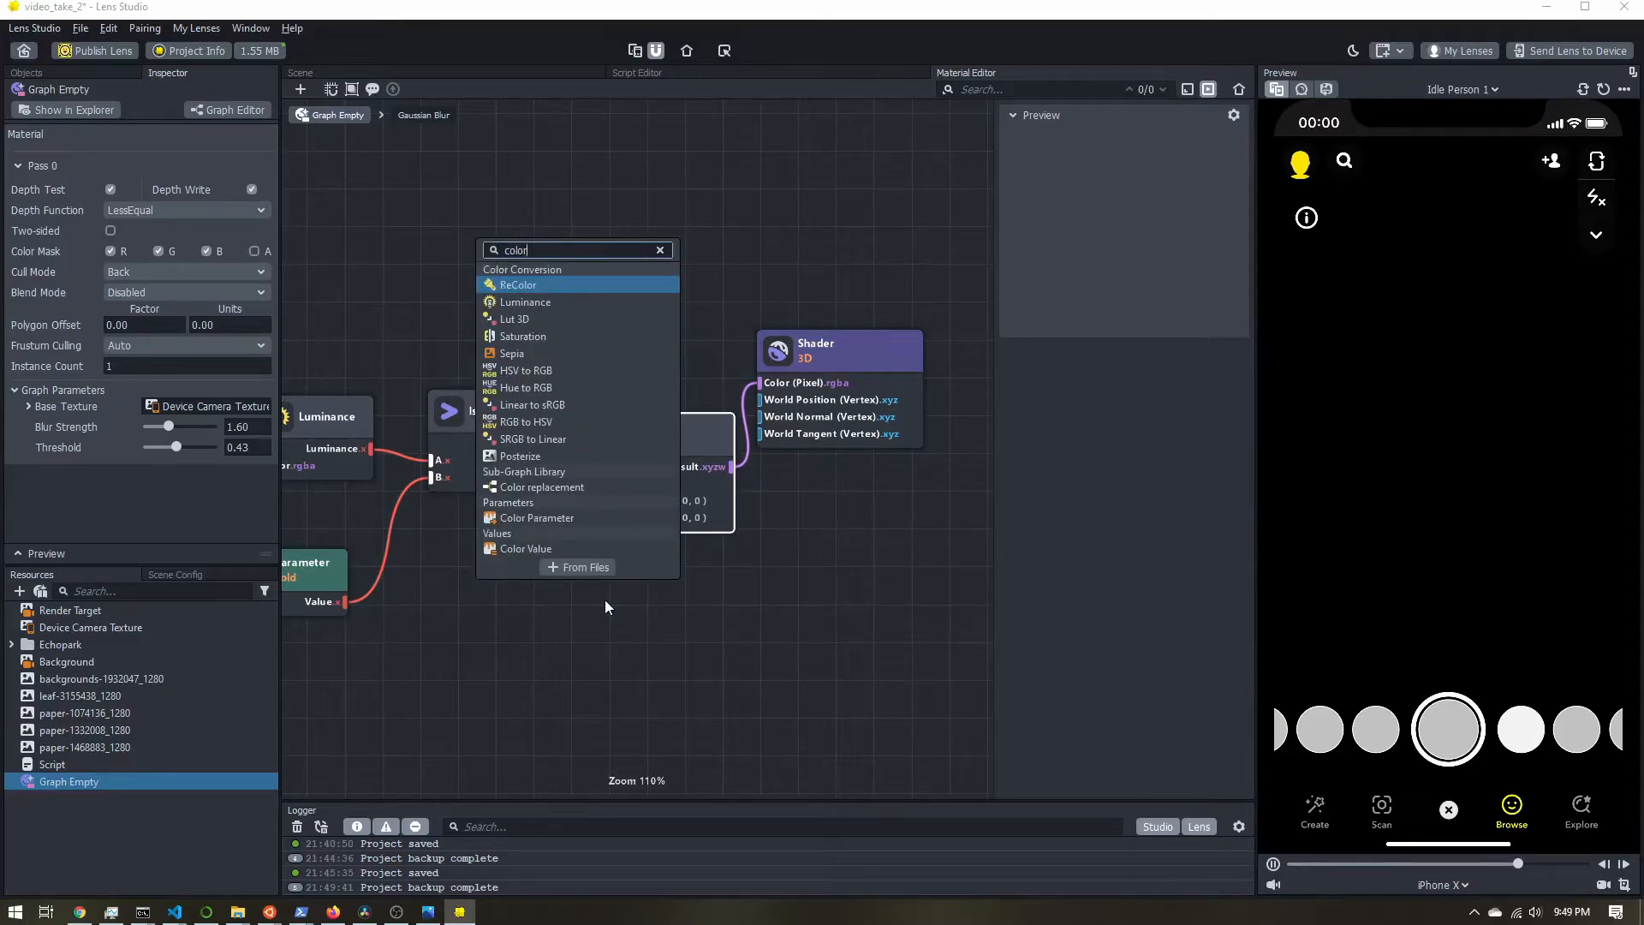
left_click(545, 517)
left_click_drag(685, 619, 468, 709)
key("ctrl+v")
left_click_drag(567, 634, 583, 501)
left_click_drag(499, 600, 487, 567)
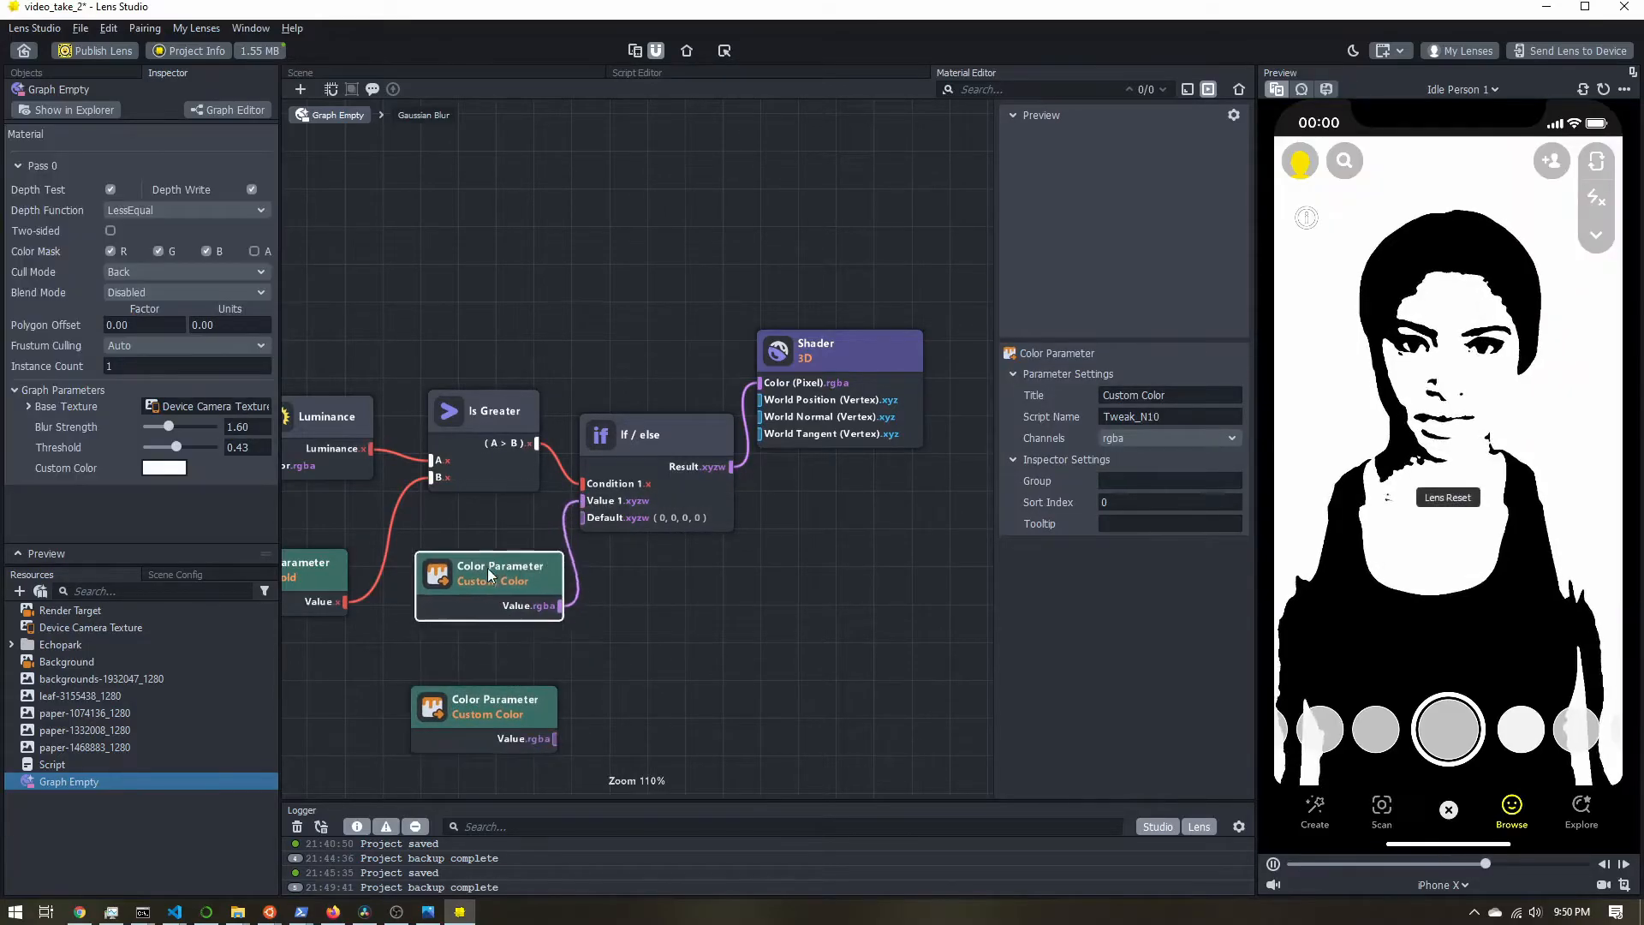
Title the Color Parameter feeding Value 1 Hi color
left_click(1107, 396)
type("Hi color")
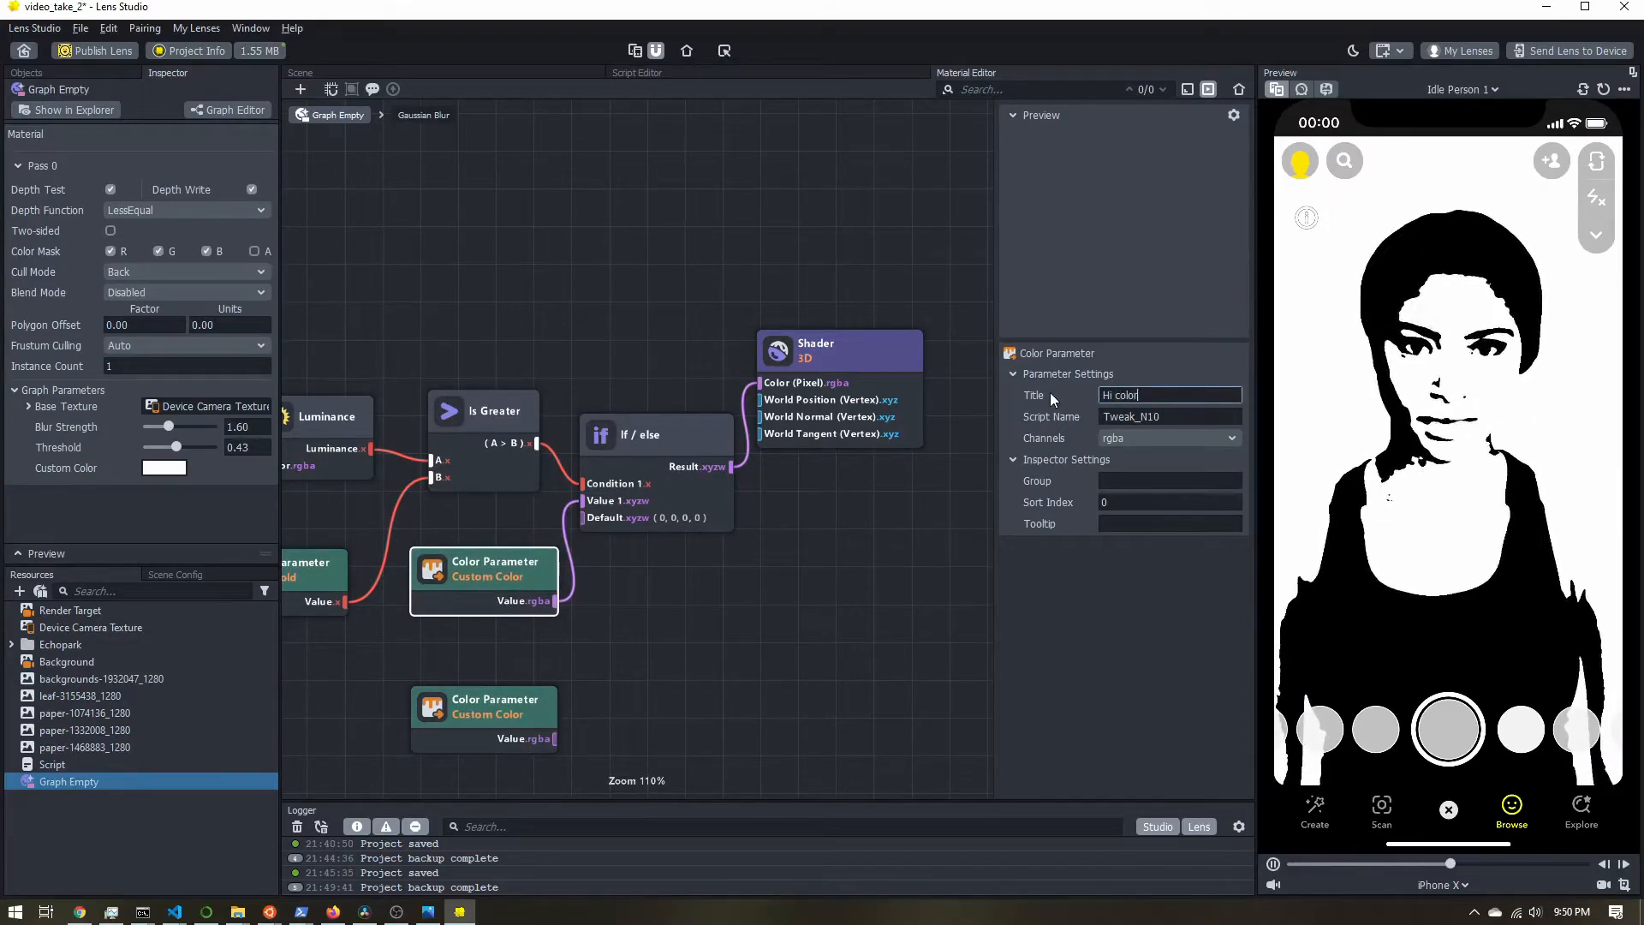
key("Return")
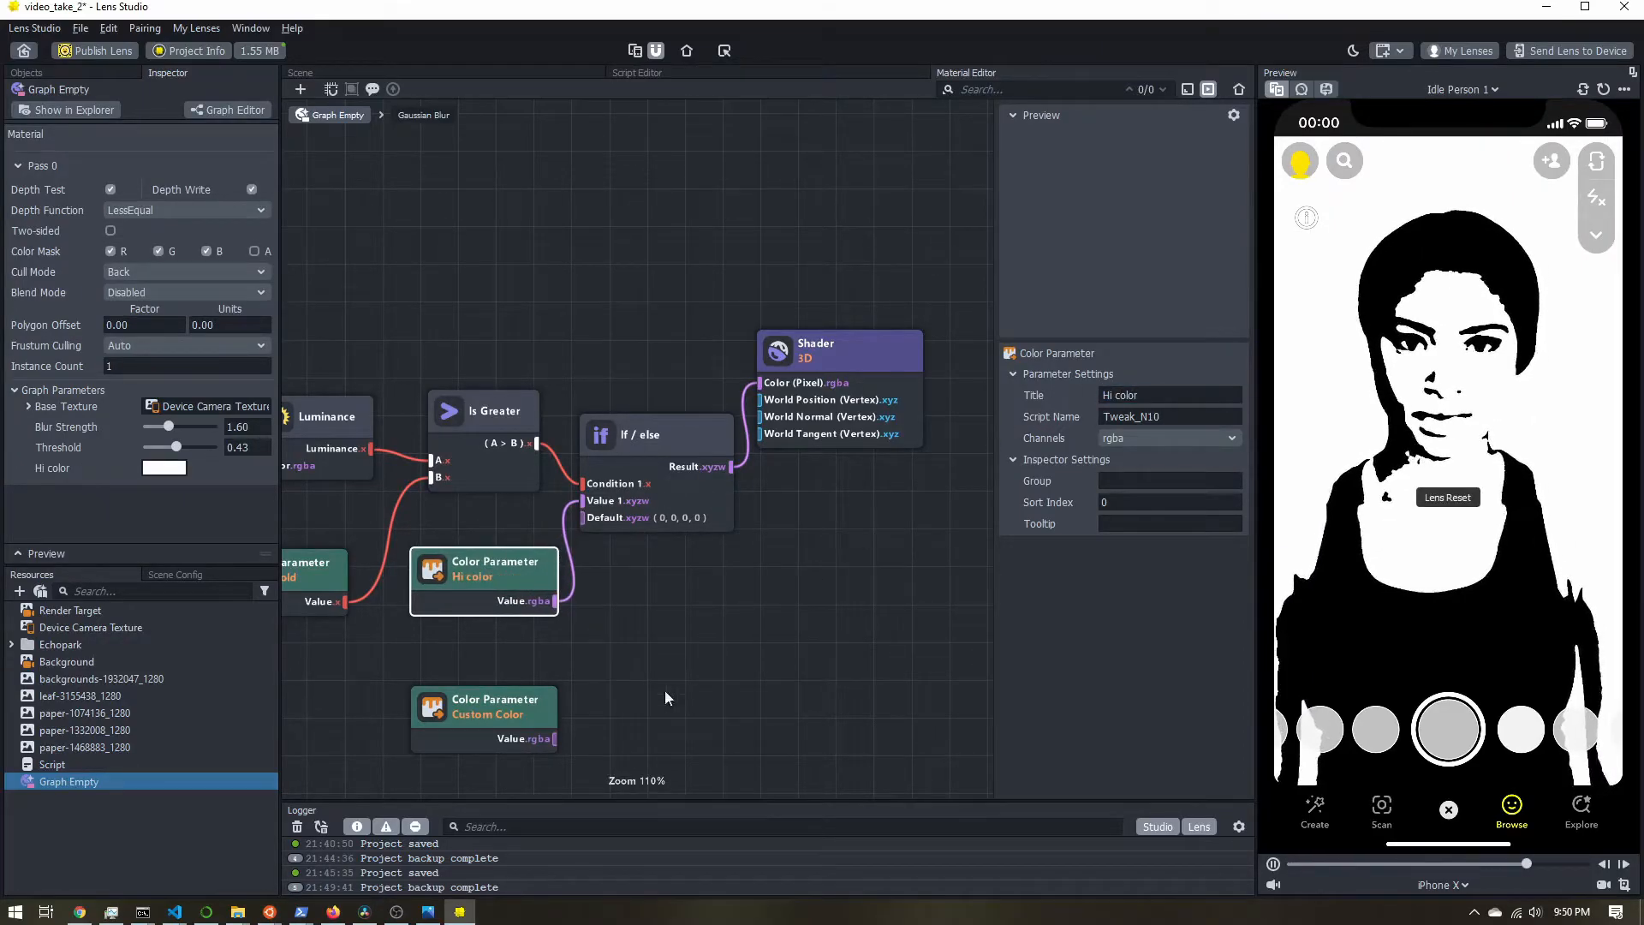
Connect the second Color Parameter to the Default input of If / else and title it Lo Color
left_click_drag(555, 739, 594, 520)
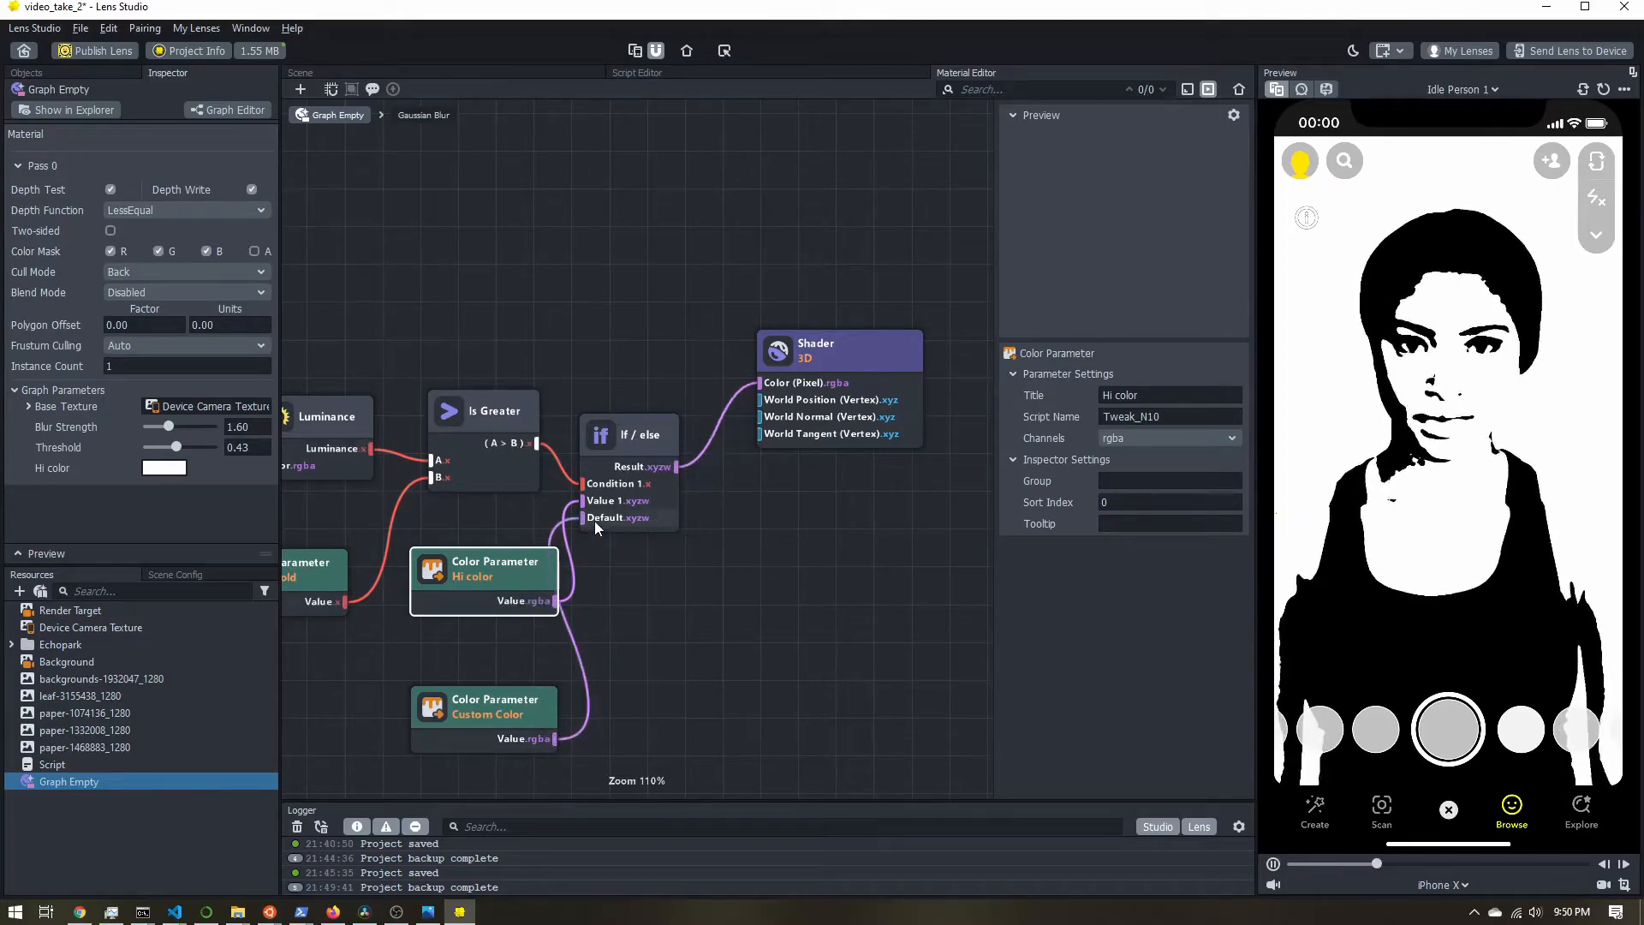
left_click_drag(499, 712, 482, 675)
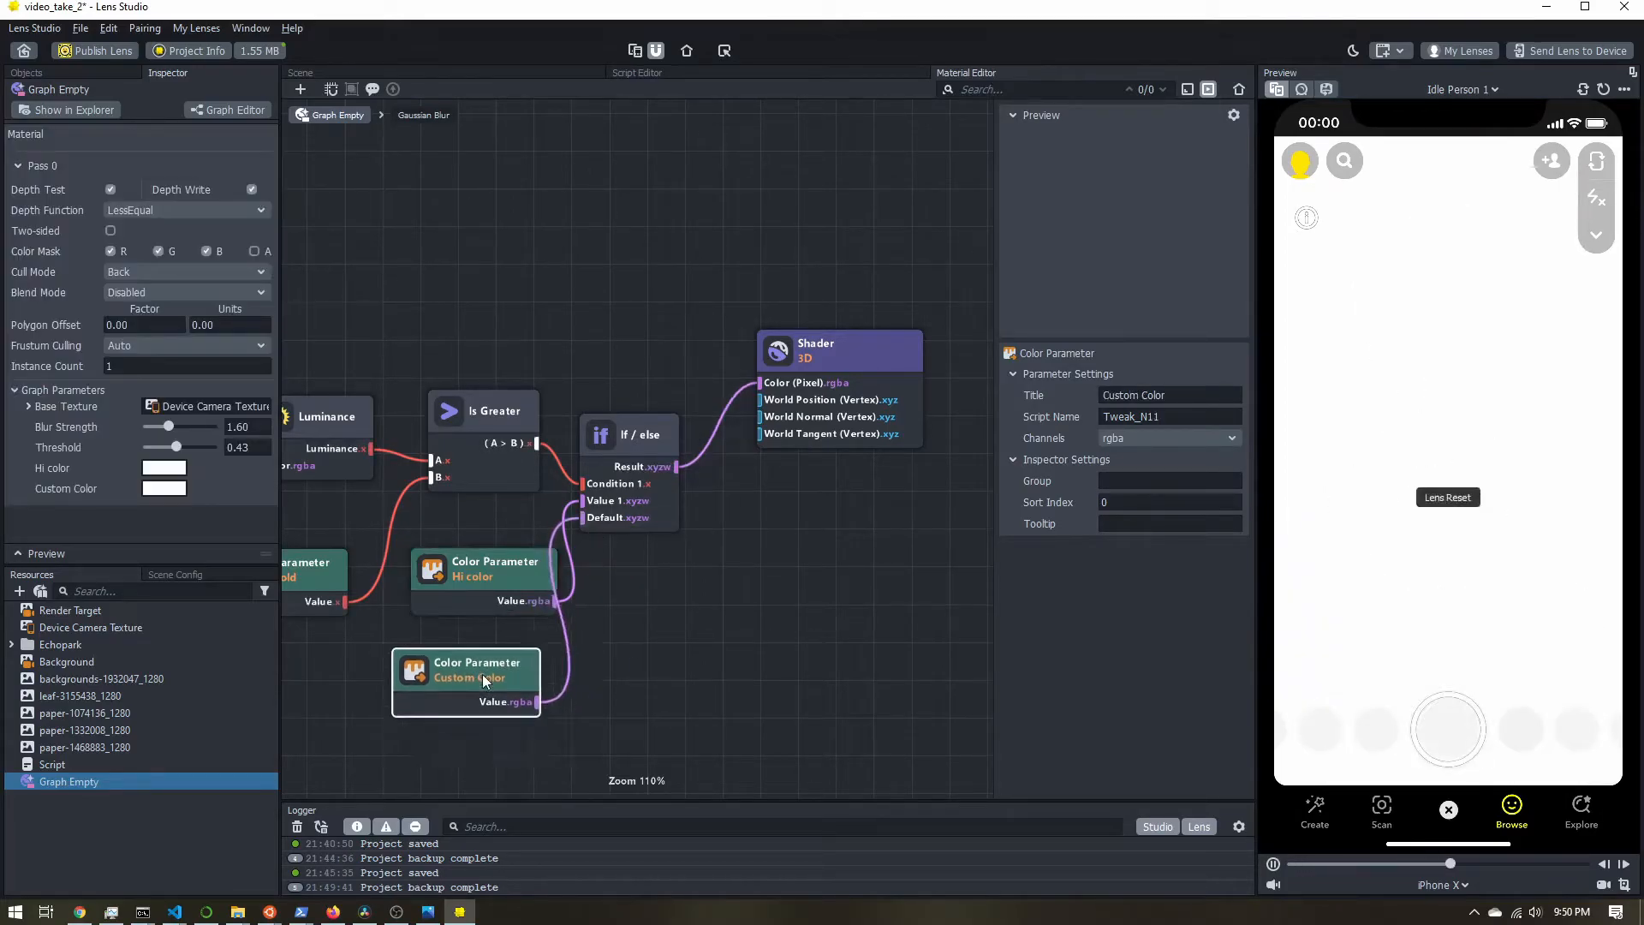
left_click(1185, 393)
key("BackSpace")
key("BackSpace")
key("BackSpace")
key("BackSpace")
key("BackSpace")
key("BackSpace")
key("BackSpace")
key("BackSpace")
key("BackSpace")
key("BackSpace")
key("BackSpace")
key("BackSpace")
type("Lo Color")
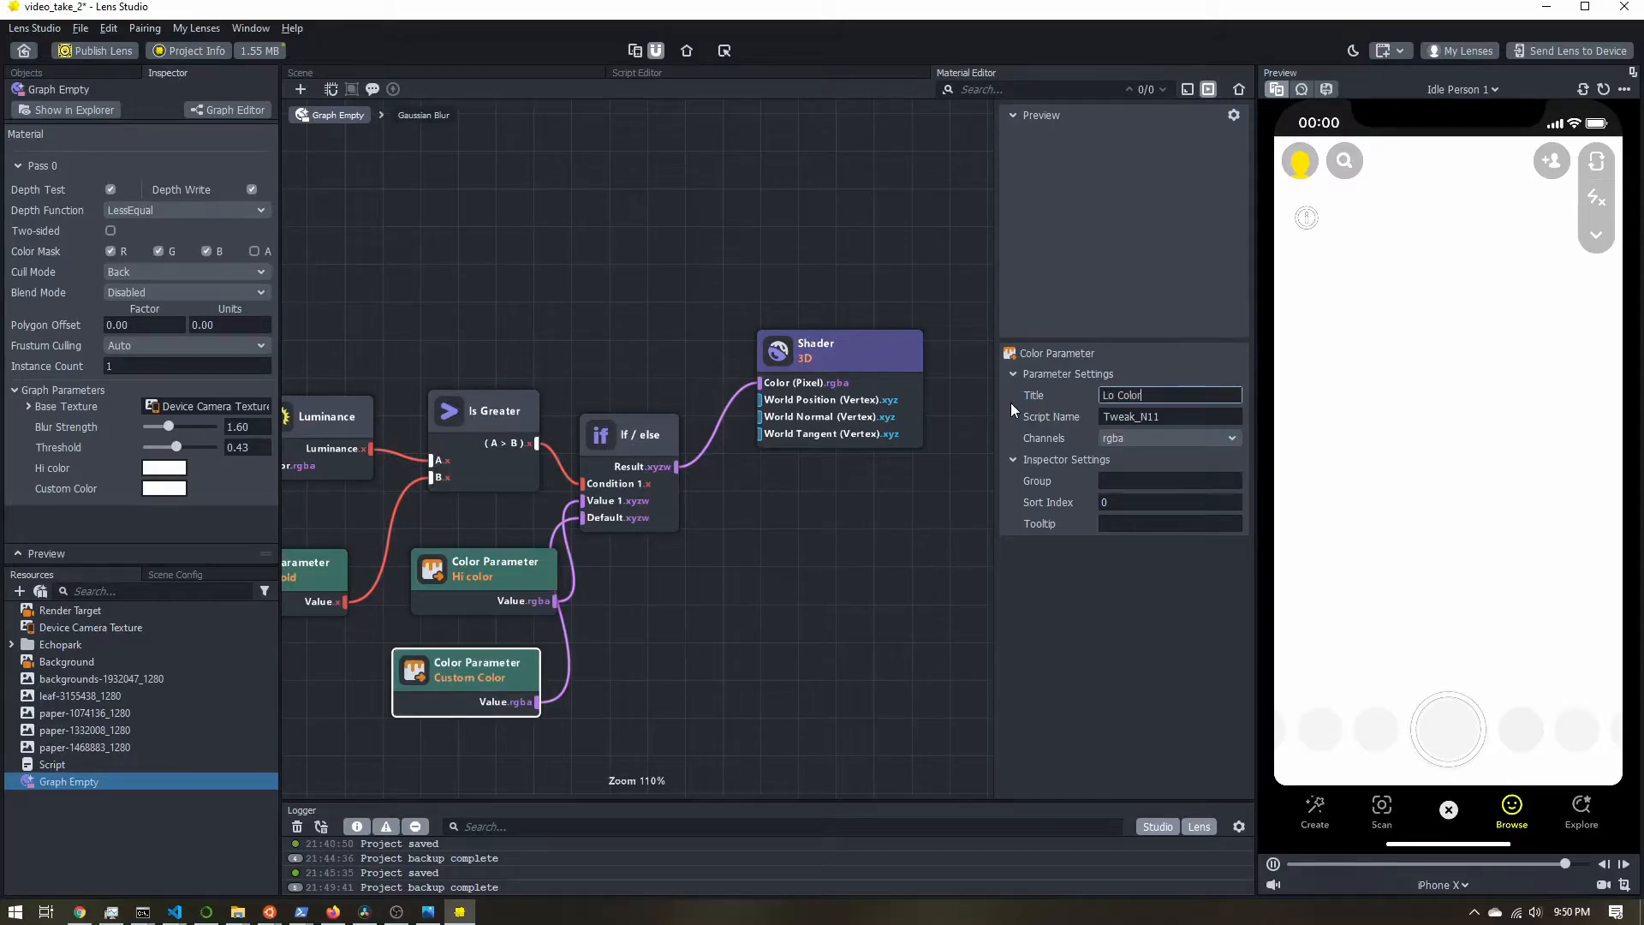
key("Return")
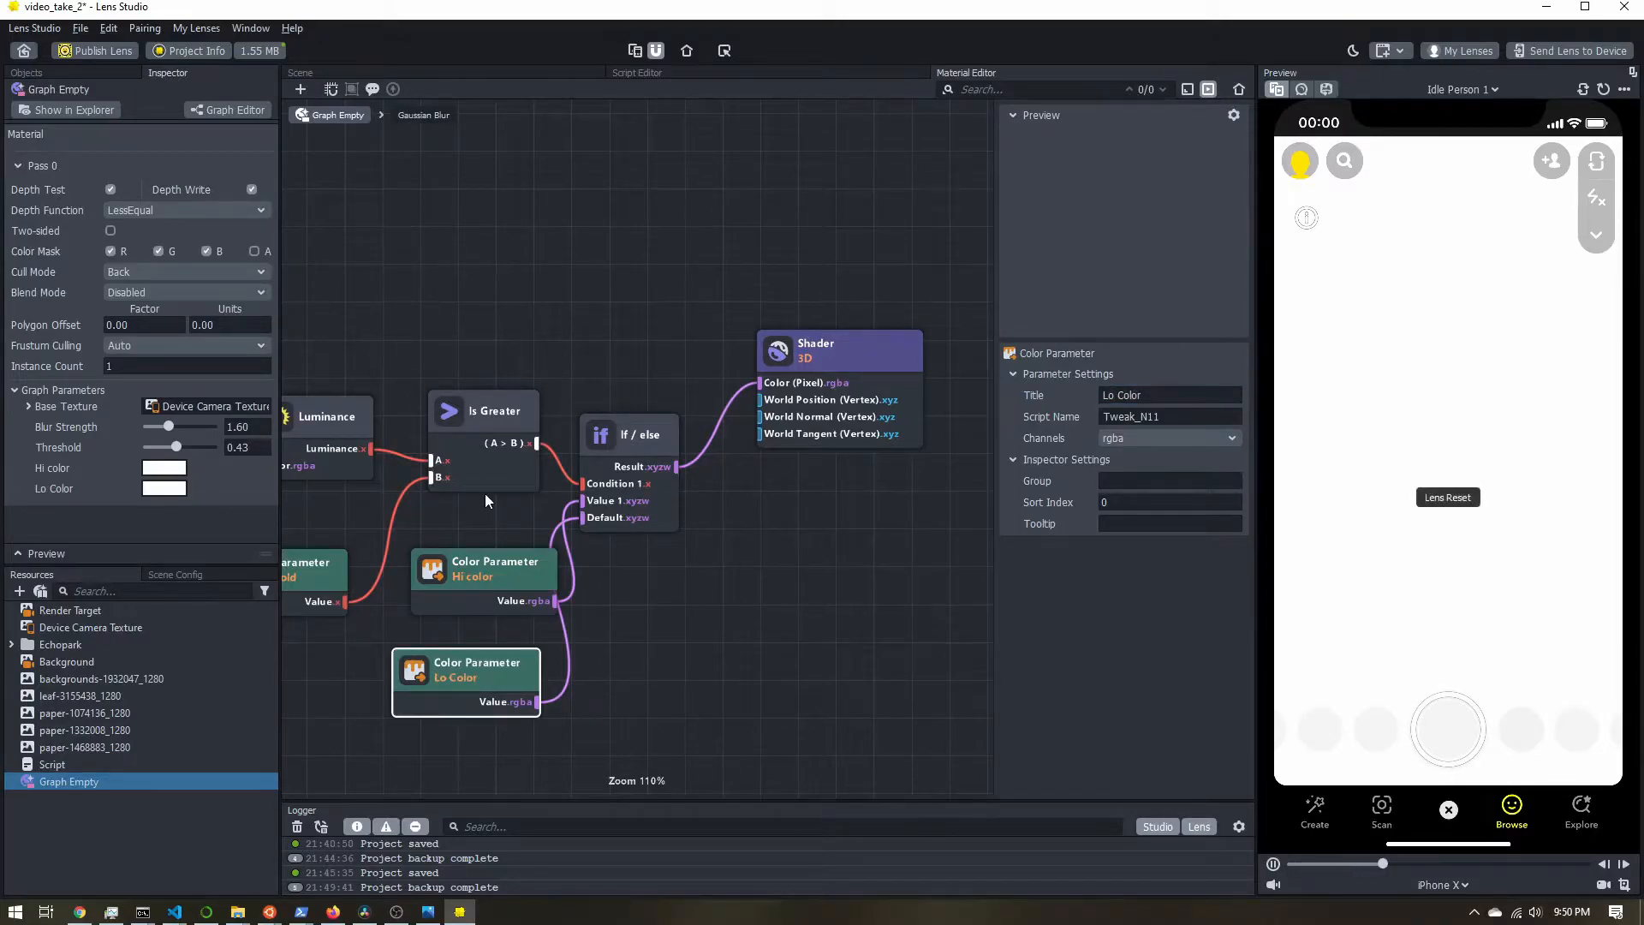
Capitalize the second word of the first Color Parameter's title so it reads Hi Color
left_click(461, 565)
left_click(1124, 395)
key("BackSpace")
type("C")
key("Return")
Set the material's Lo Color to black, #000000
left_click(163, 488)
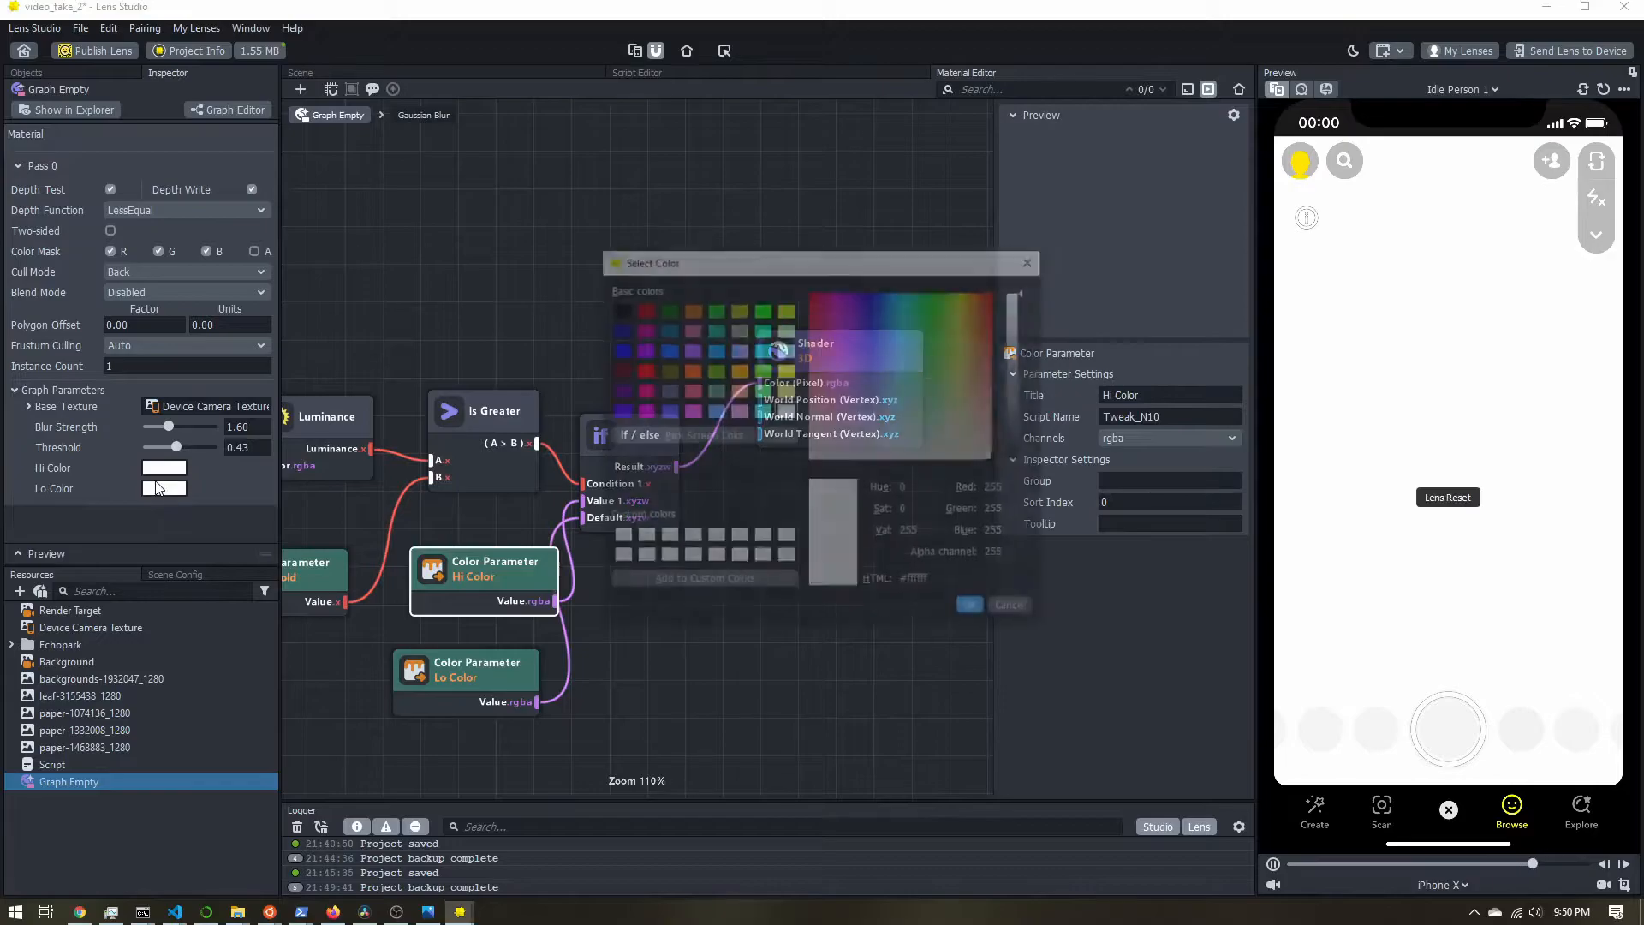
left_click_drag(1021, 432, 1026, 476)
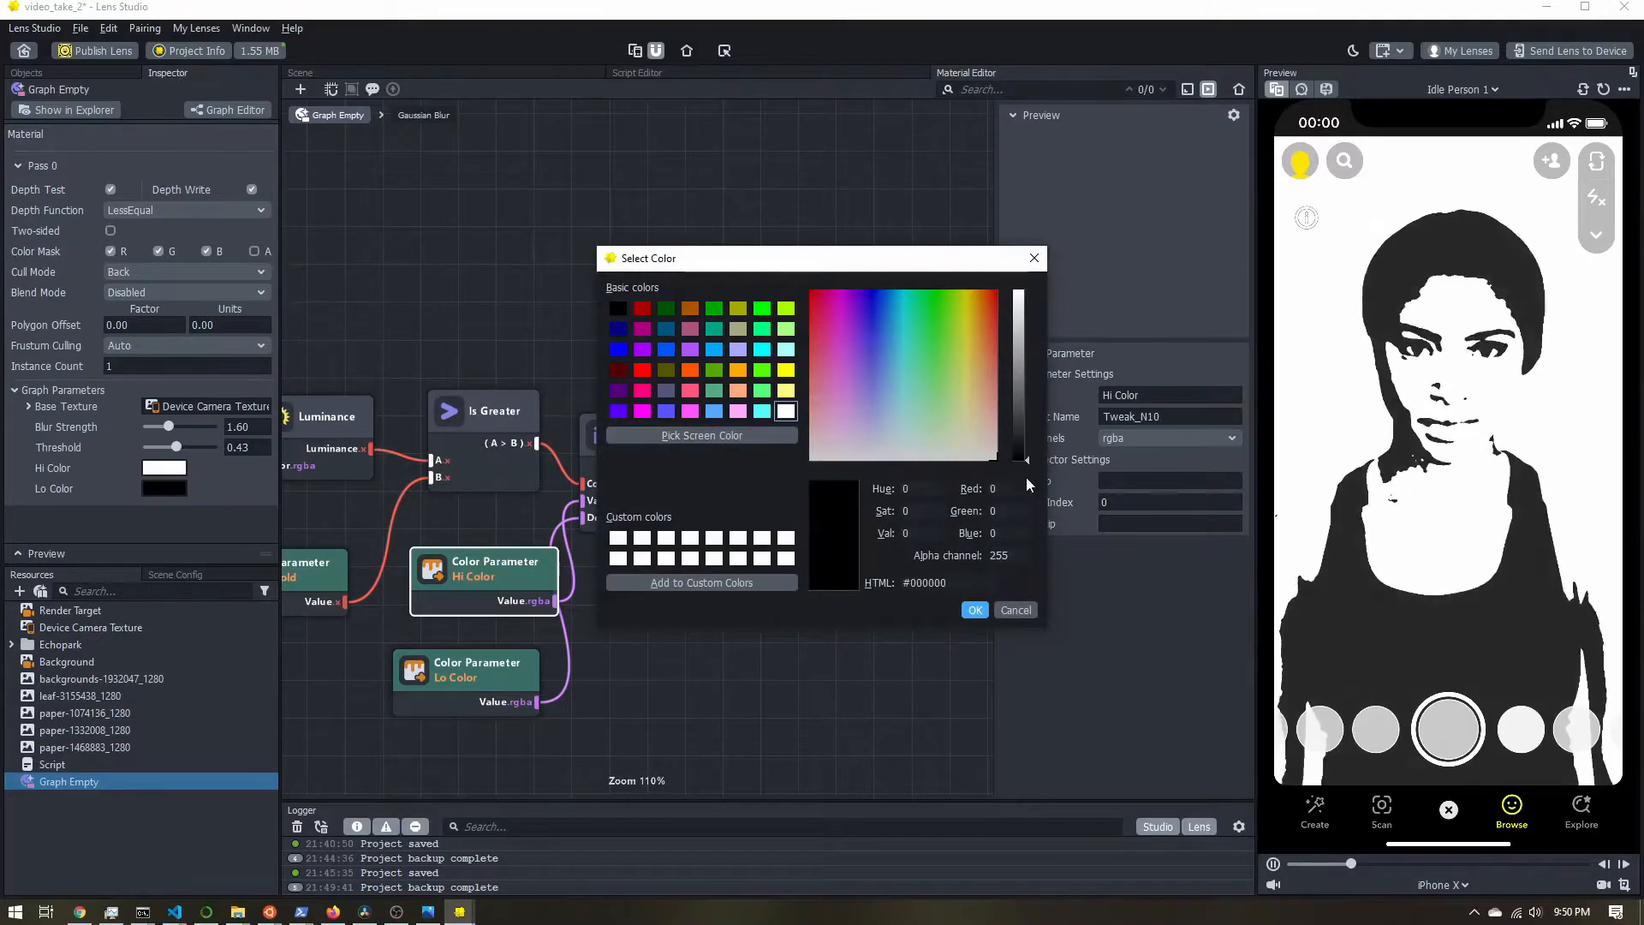
left_click(975, 610)
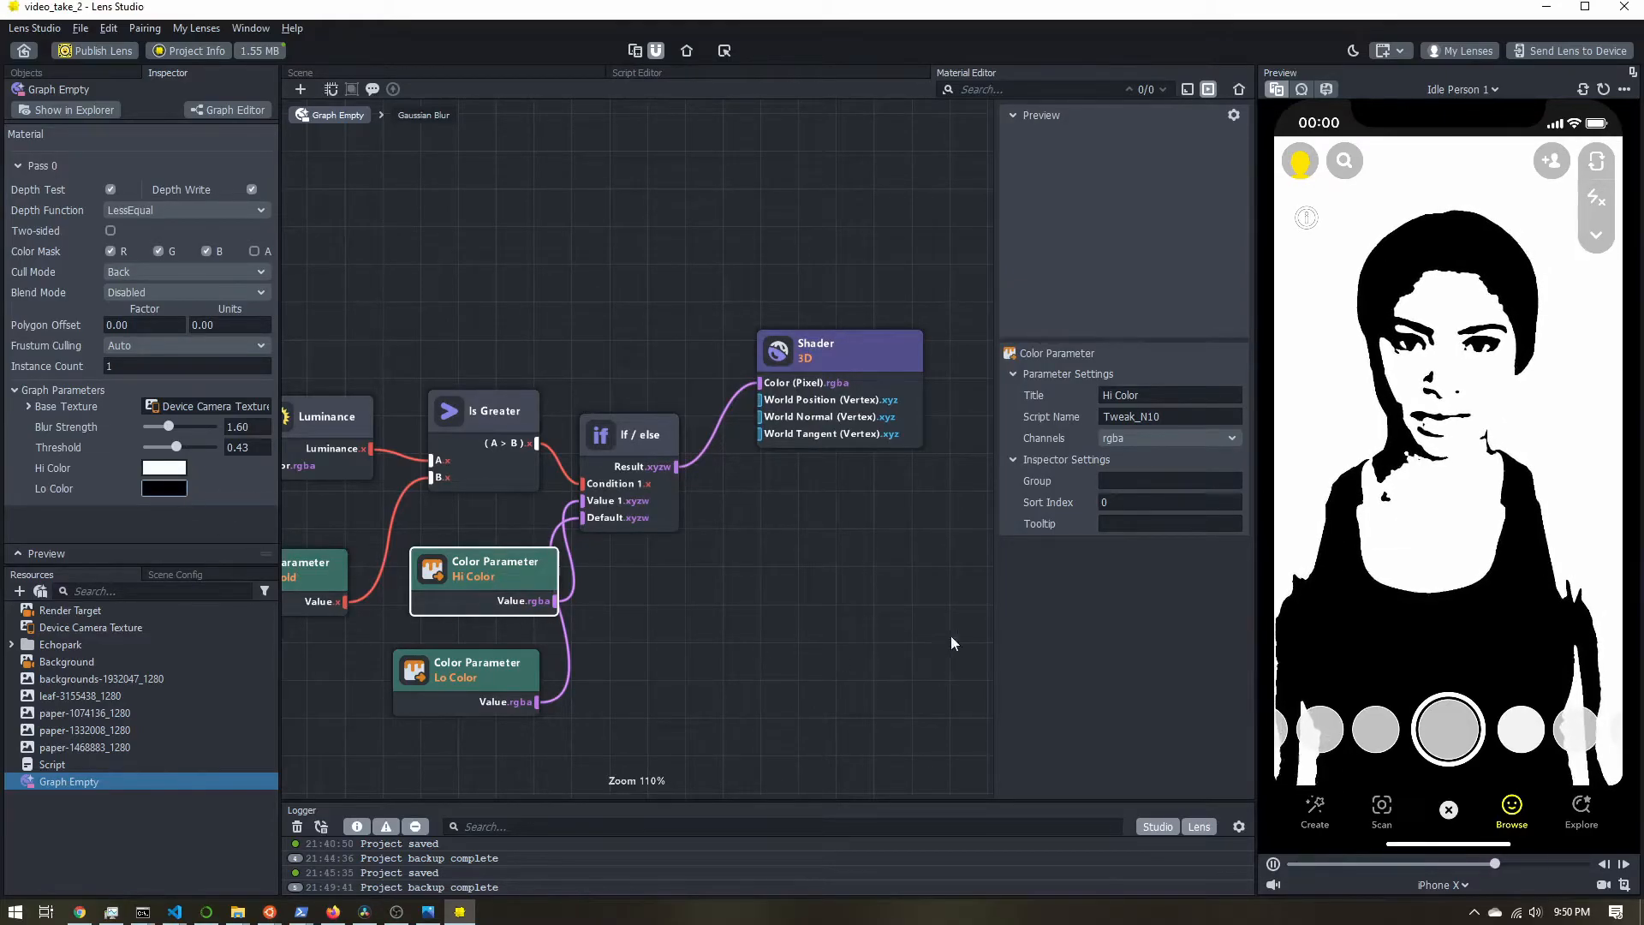
Space out the If / else, Hi Color and Lo Color nodes so their connections are easier to follow
left_click_drag(620, 440, 663, 434)
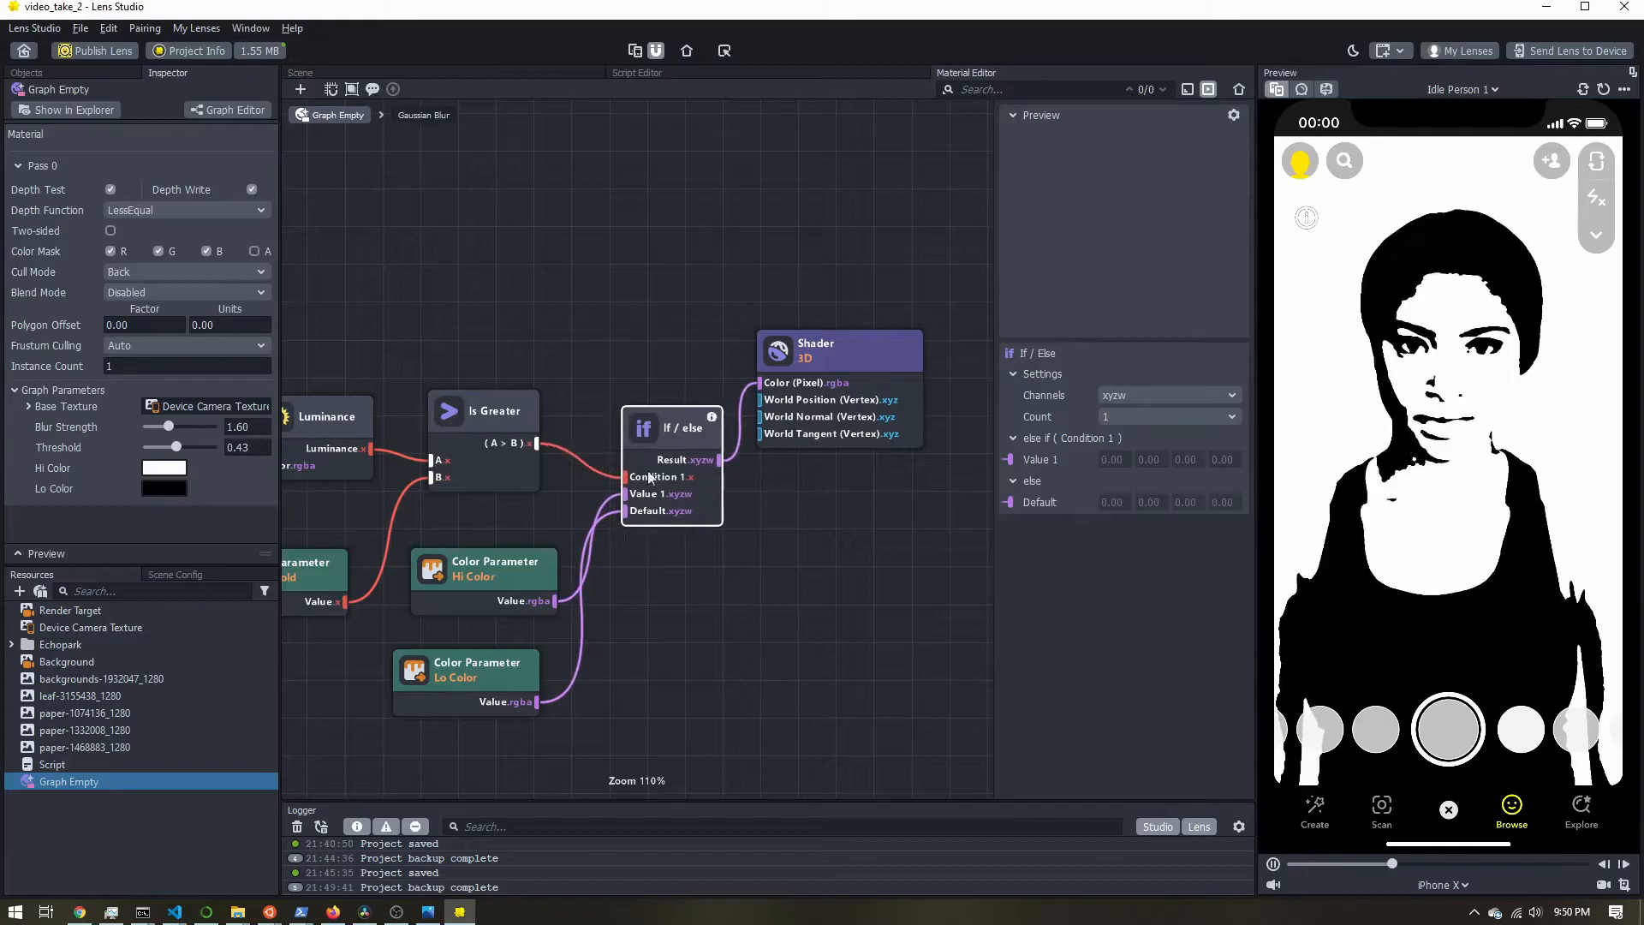
left_click_drag(475, 560, 479, 537)
left_click_drag(463, 663, 500, 629)
Review the whole graph from the Base Texture and Gaussian Blur through Luminance and Is Greater to If / else and the Shader
scroll(485, 582, "down", 4)
middle_click_drag(419, 638, 778, 616)
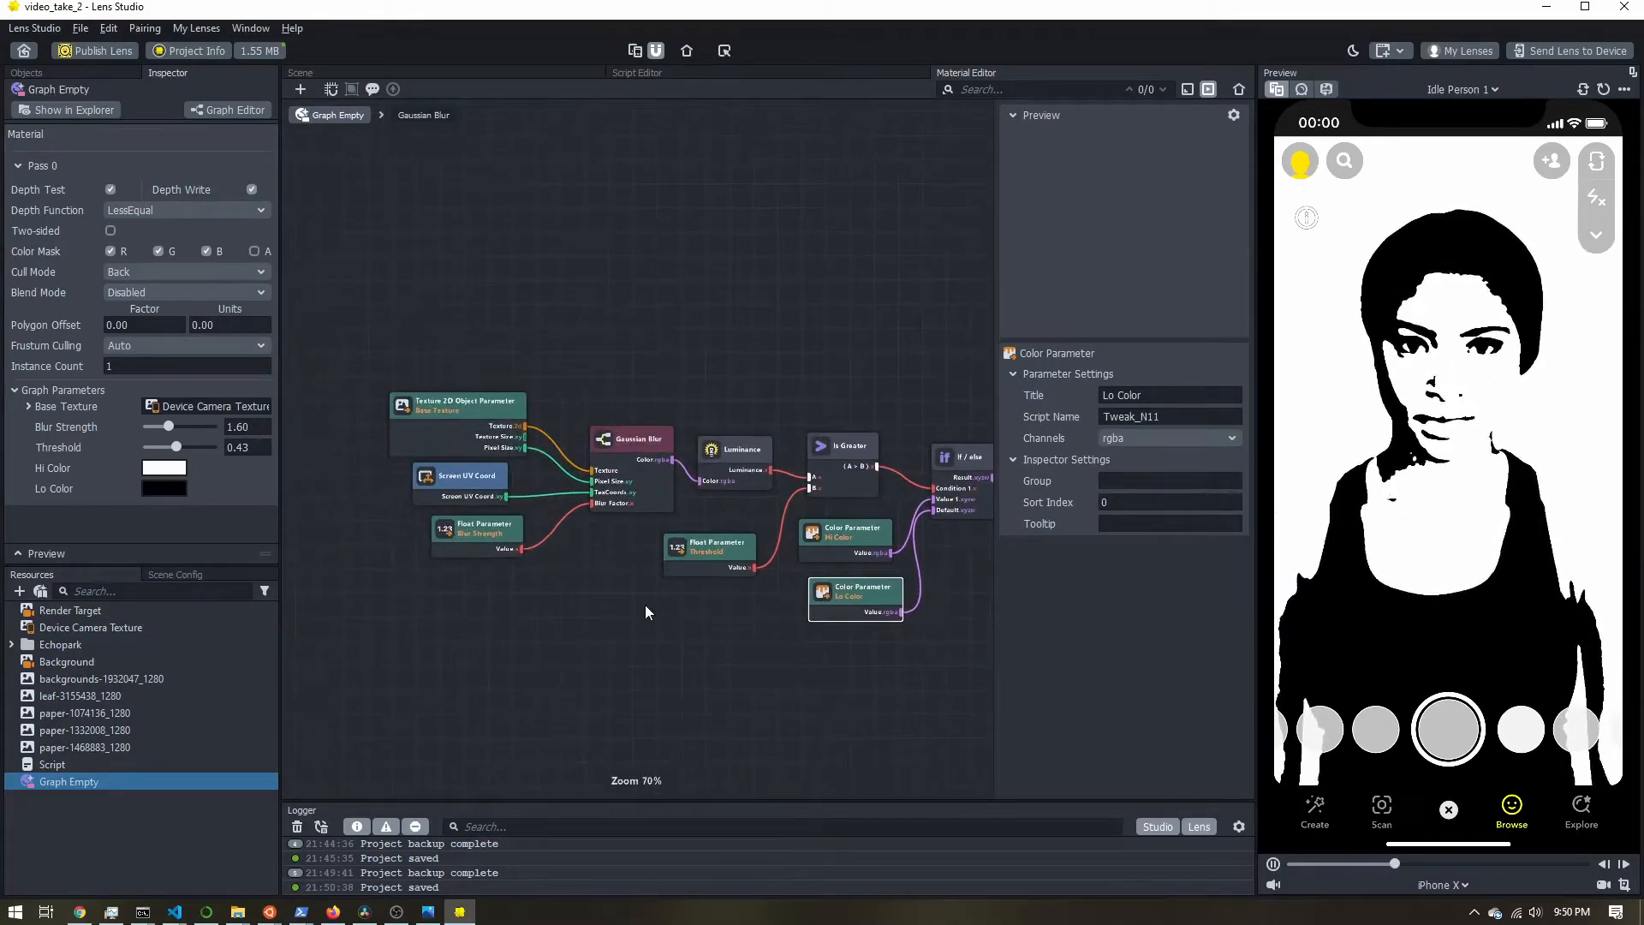
scroll(539, 570, "up", 7)
middle_click_drag(526, 604, 634, 728)
scroll(634, 728, "up", 1)
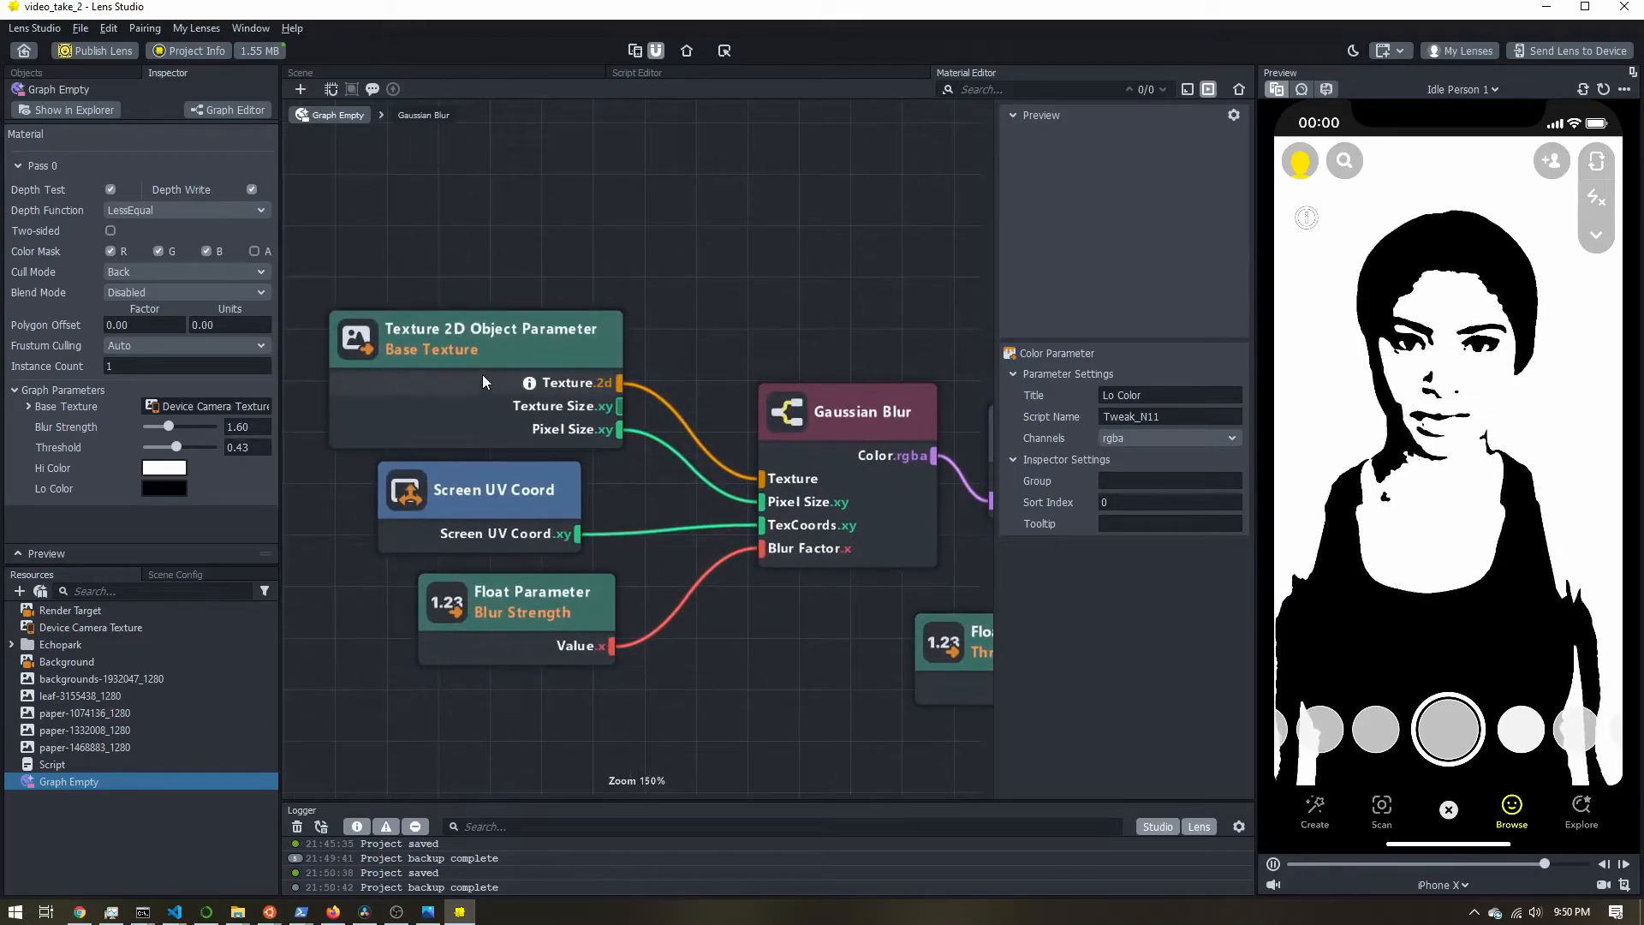
middle_click_drag(803, 664, 526, 644)
middle_click_drag(860, 550, 536, 428)
middle_click_drag(822, 508, 460, 455)
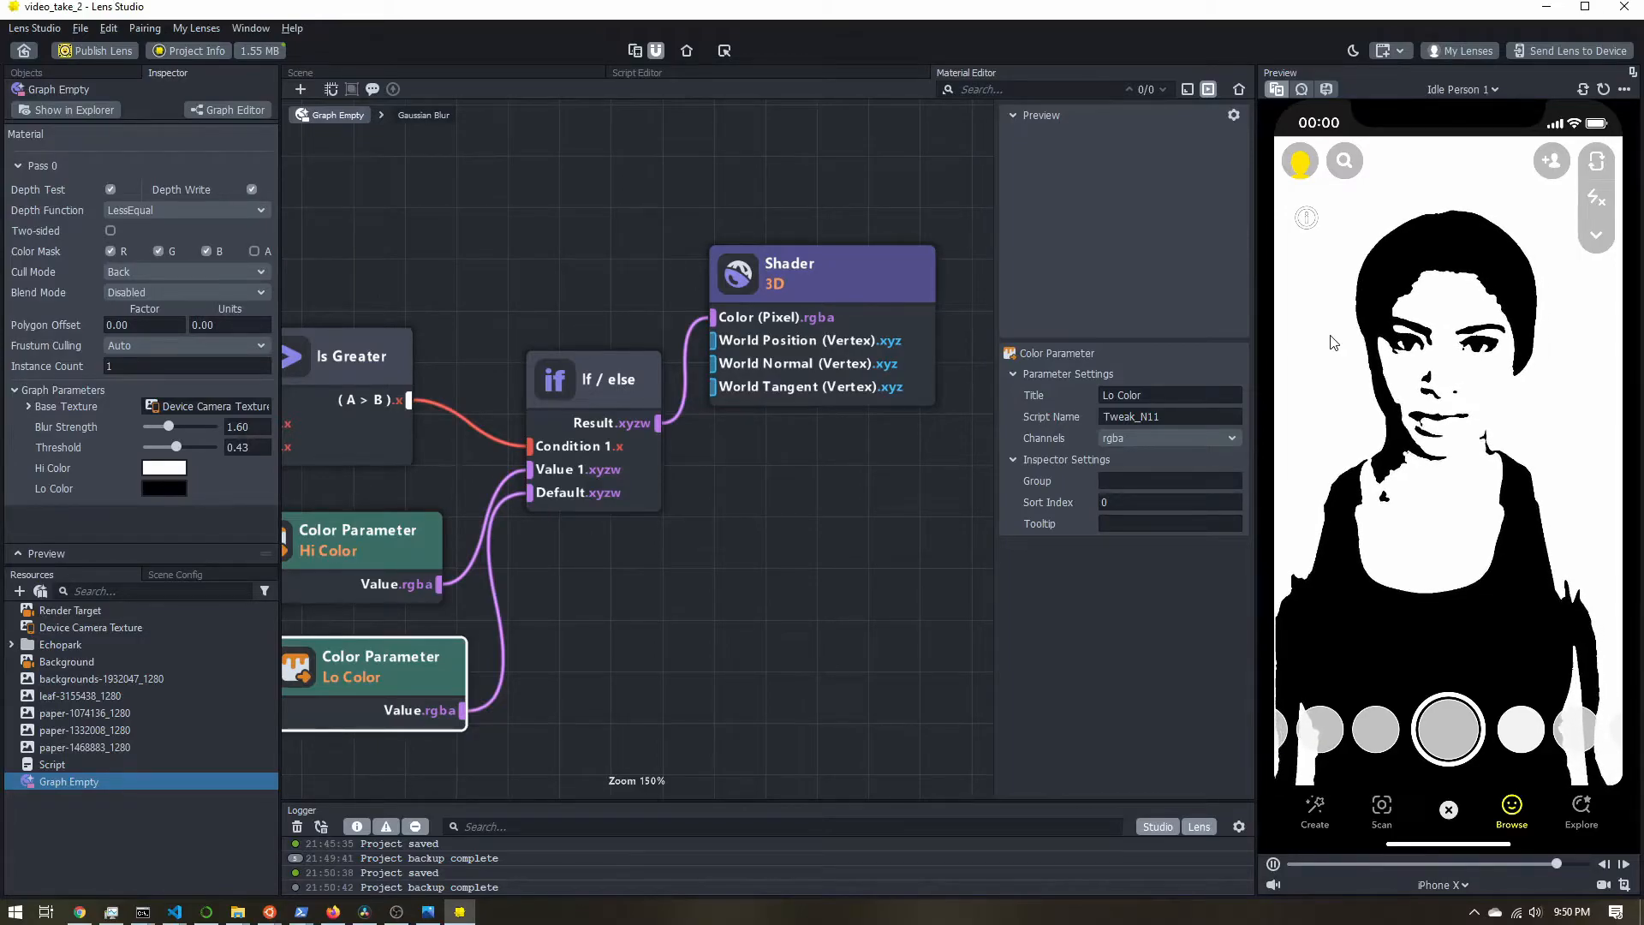
scroll(785, 512, "down", 3)
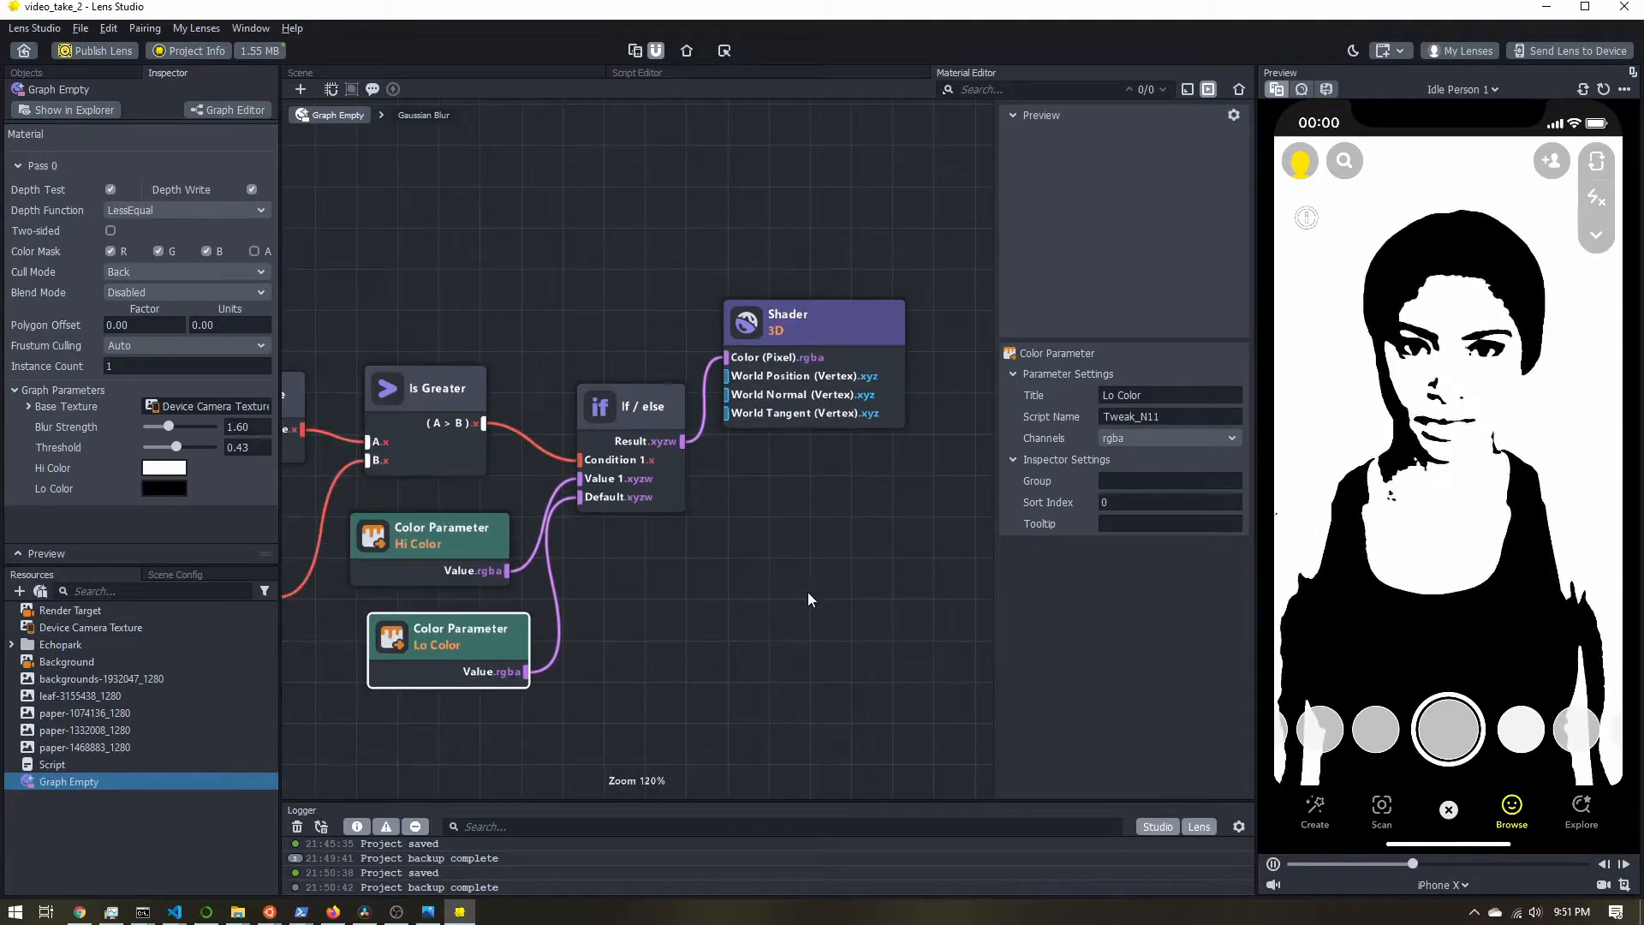
Move the Shader node well away from If / else to make room for more nodes between them
middle_click_drag(809, 589, 619, 531)
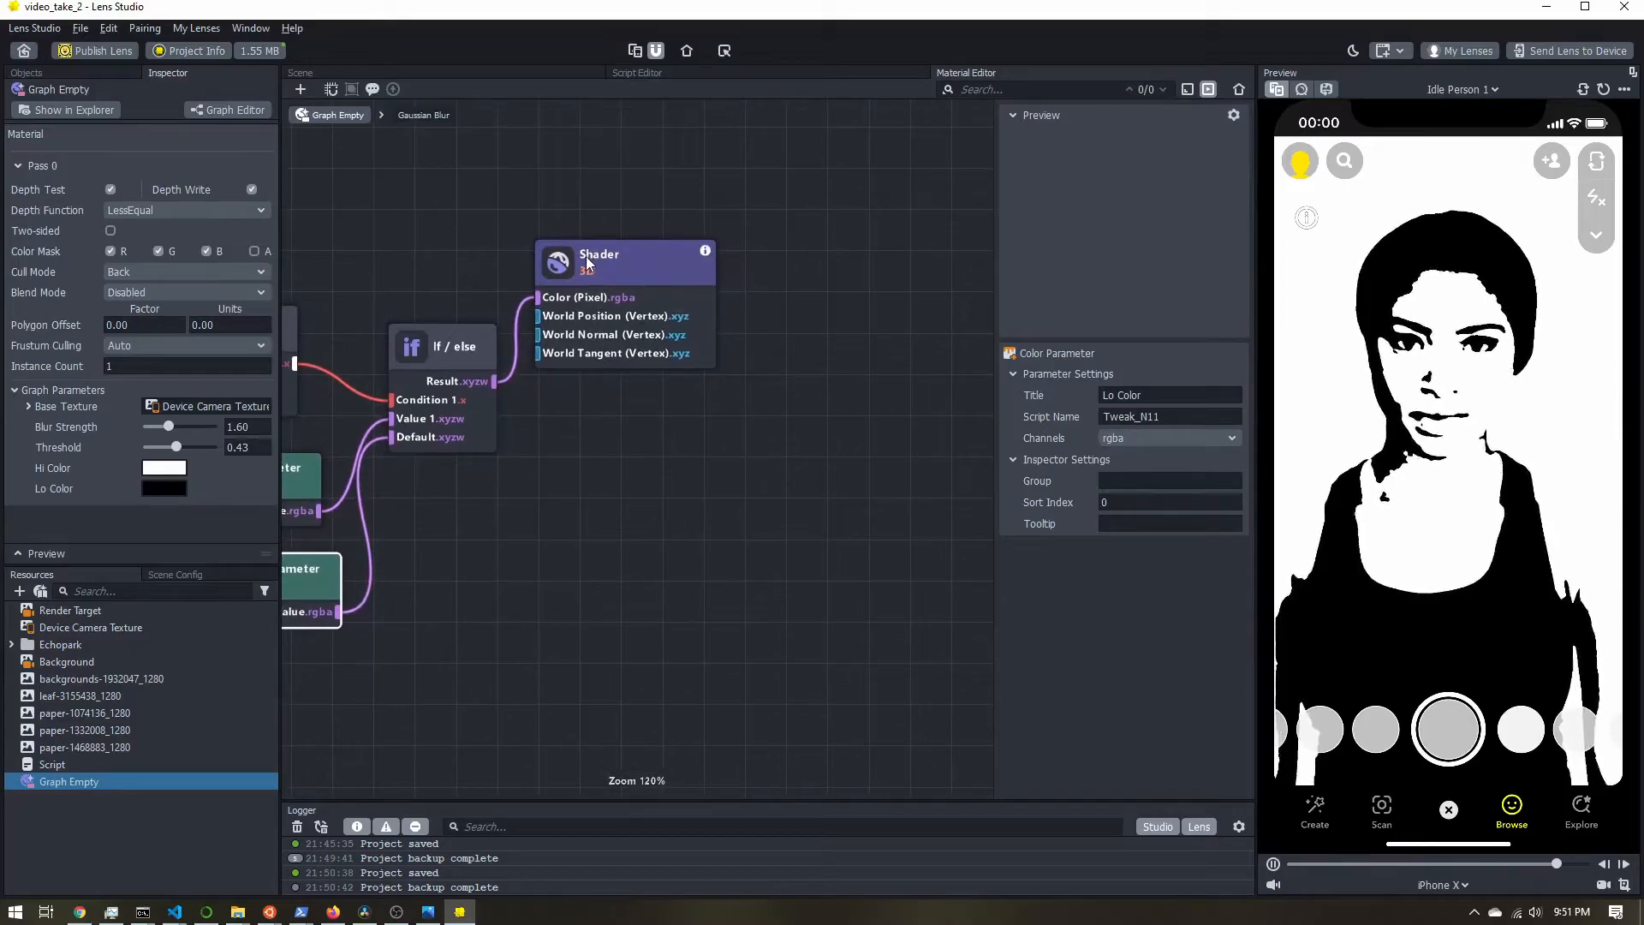
left_click(646, 284)
left_click_drag(646, 285, 930, 341)
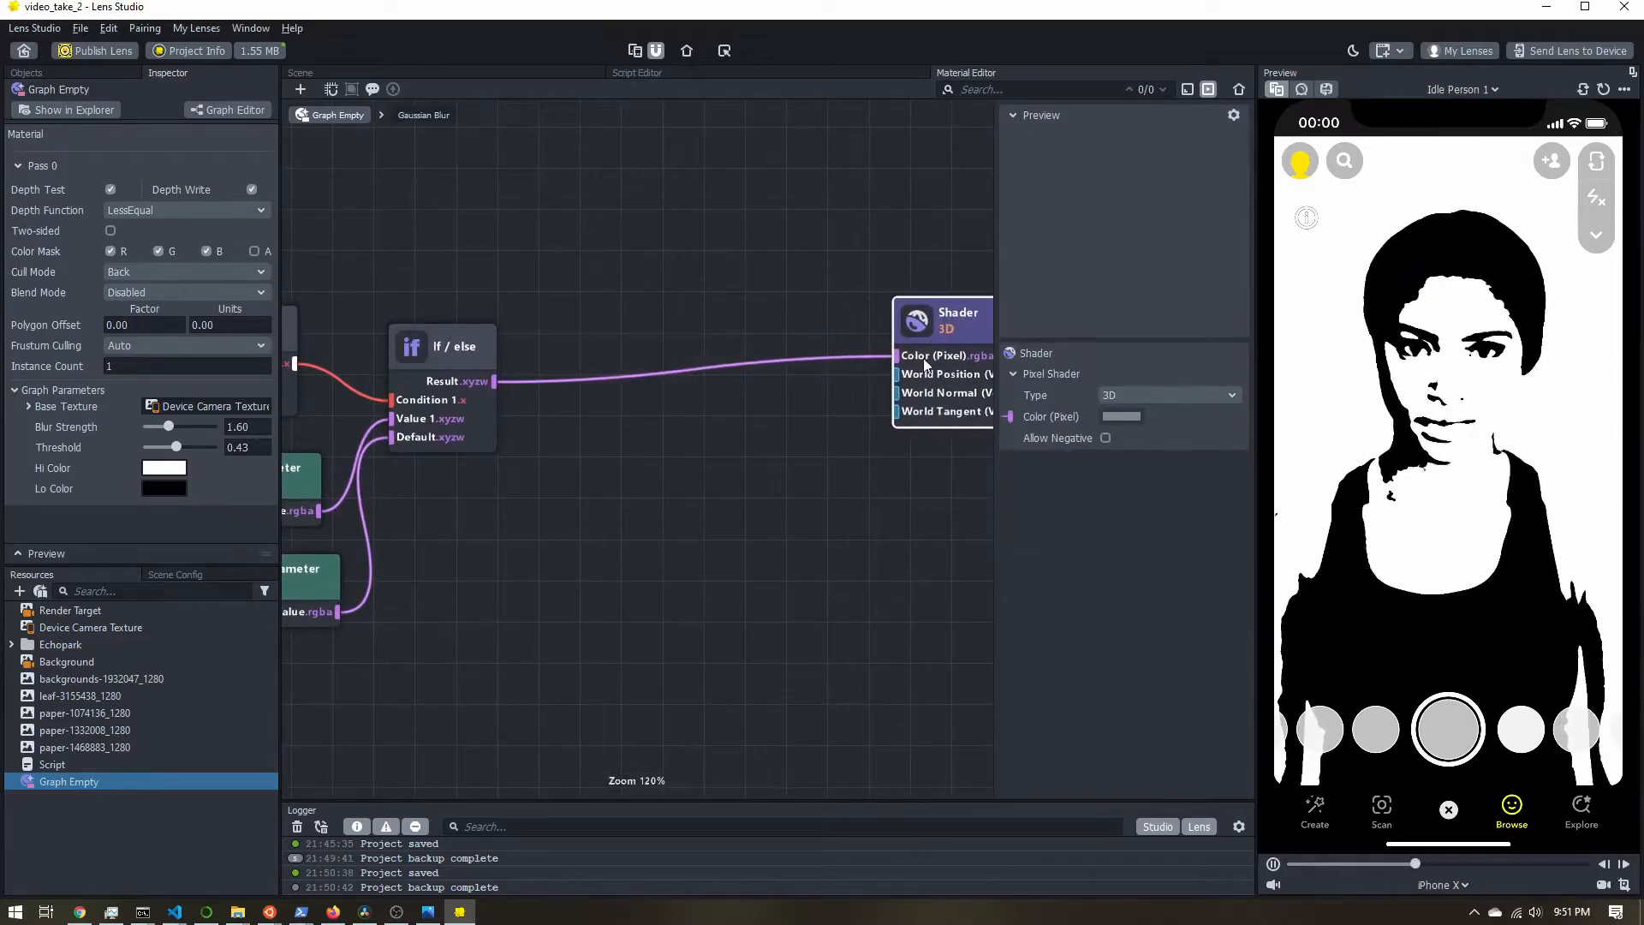
middle_click_drag(930, 341, 793, 333)
left_click_drag(811, 324, 860, 325)
Add a Texture 2D Parameter node from the library and place it just below the If / else node
middle_click_drag(528, 543, 718, 540)
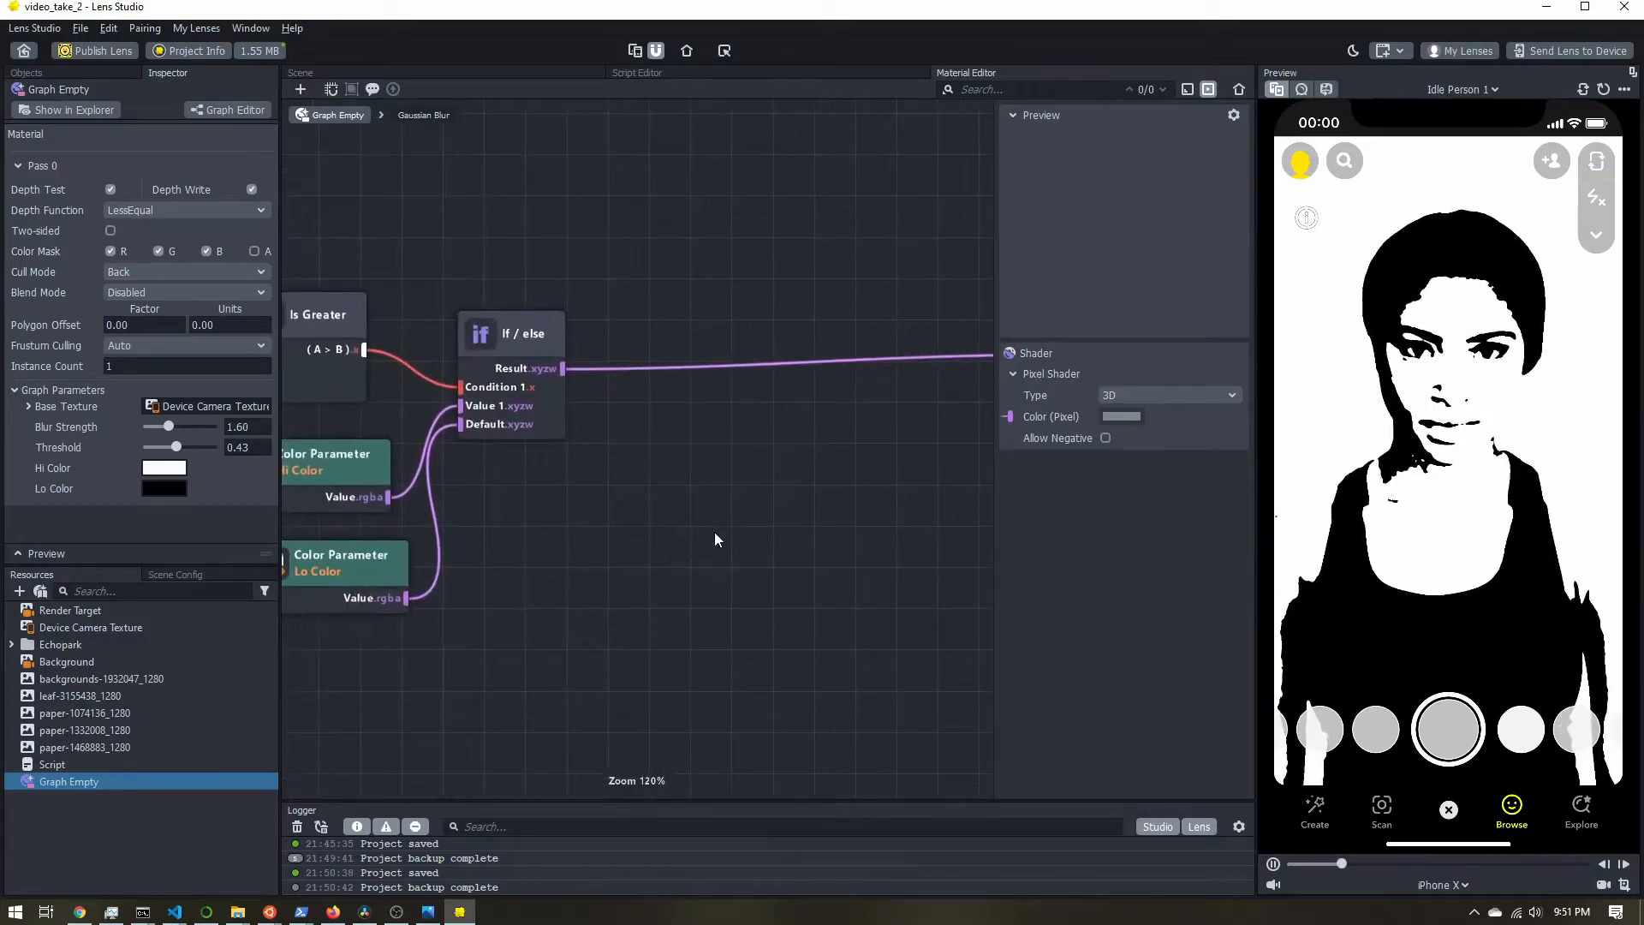
right_click(632, 495)
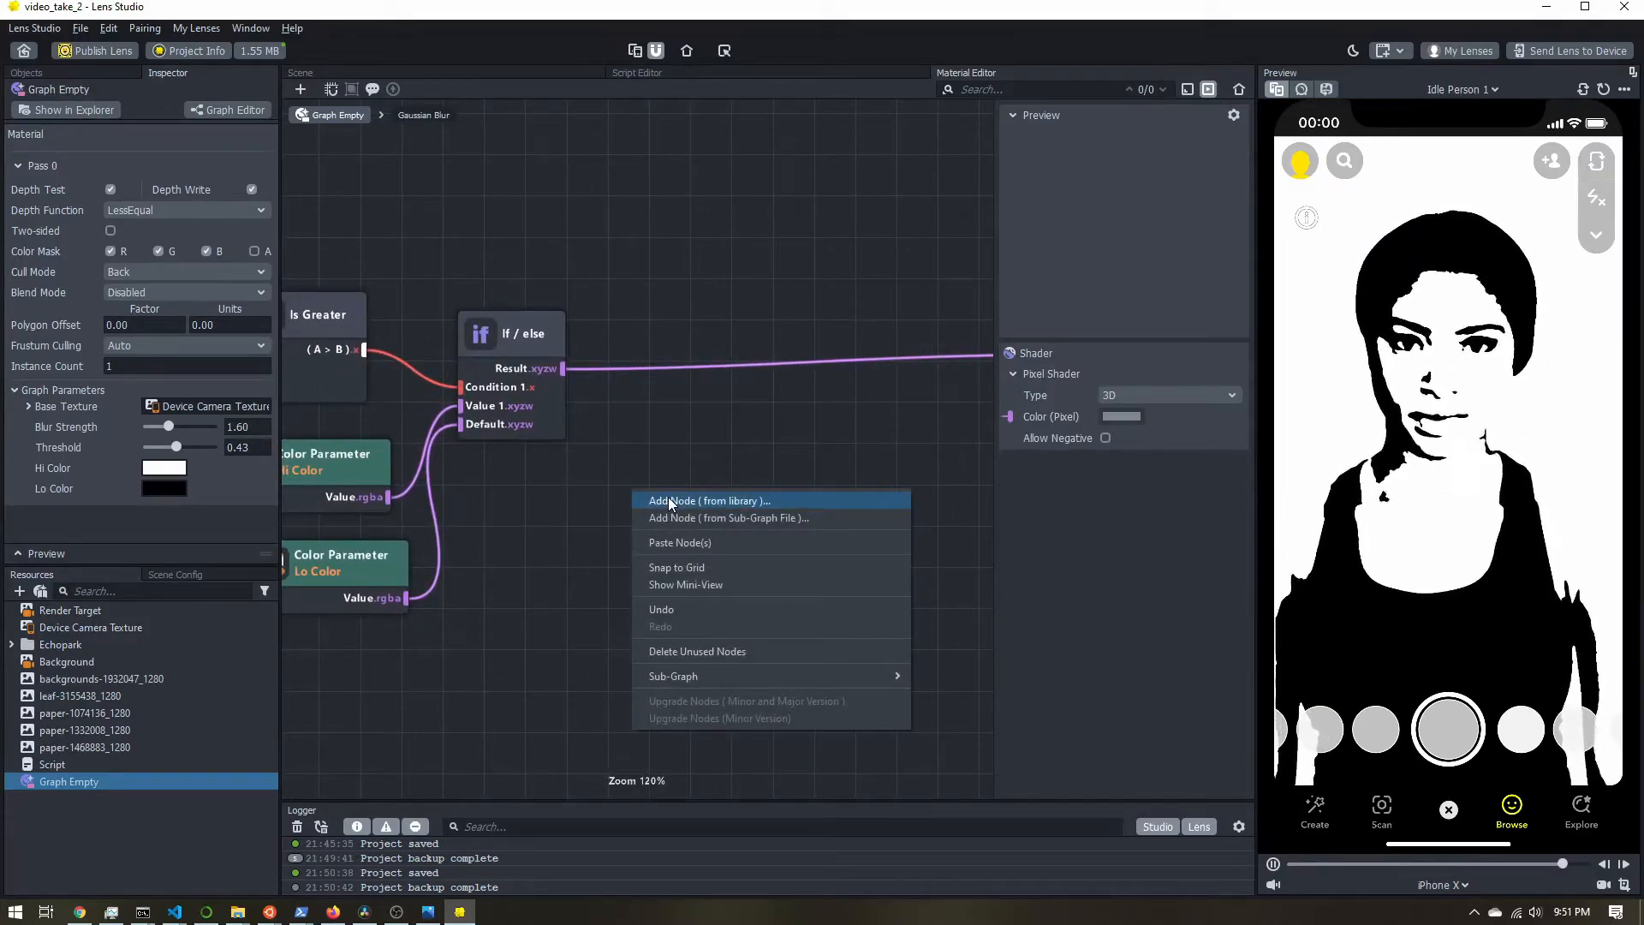
left_click(669, 502)
type("text")
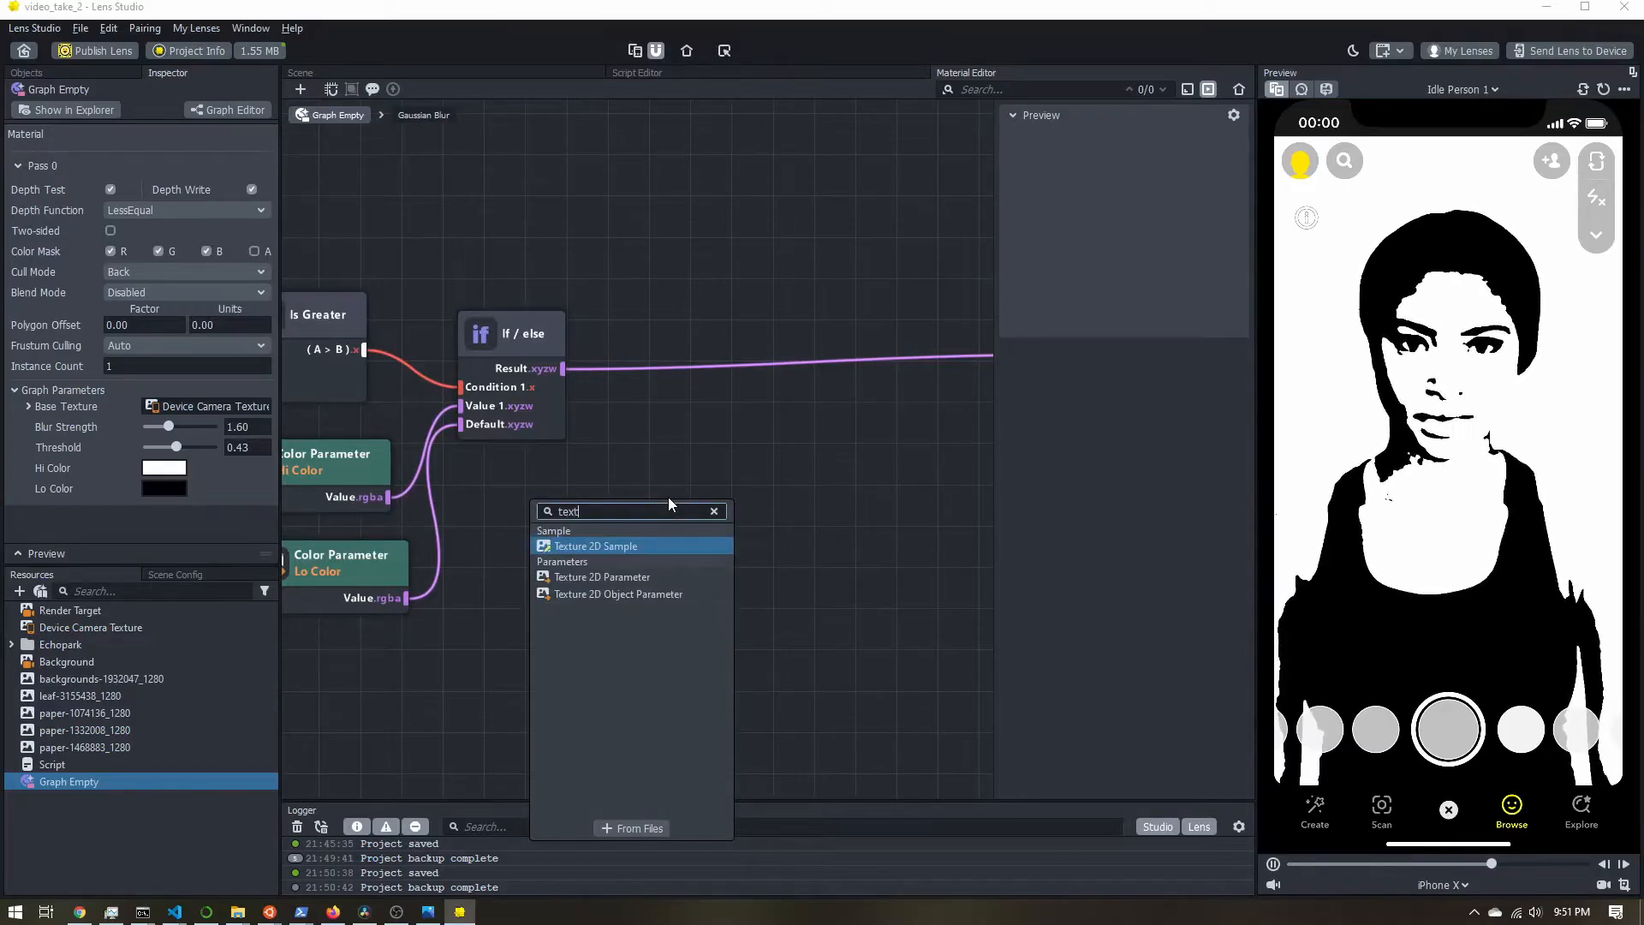
double_click(590, 578)
left_click_drag(744, 506, 613, 517)
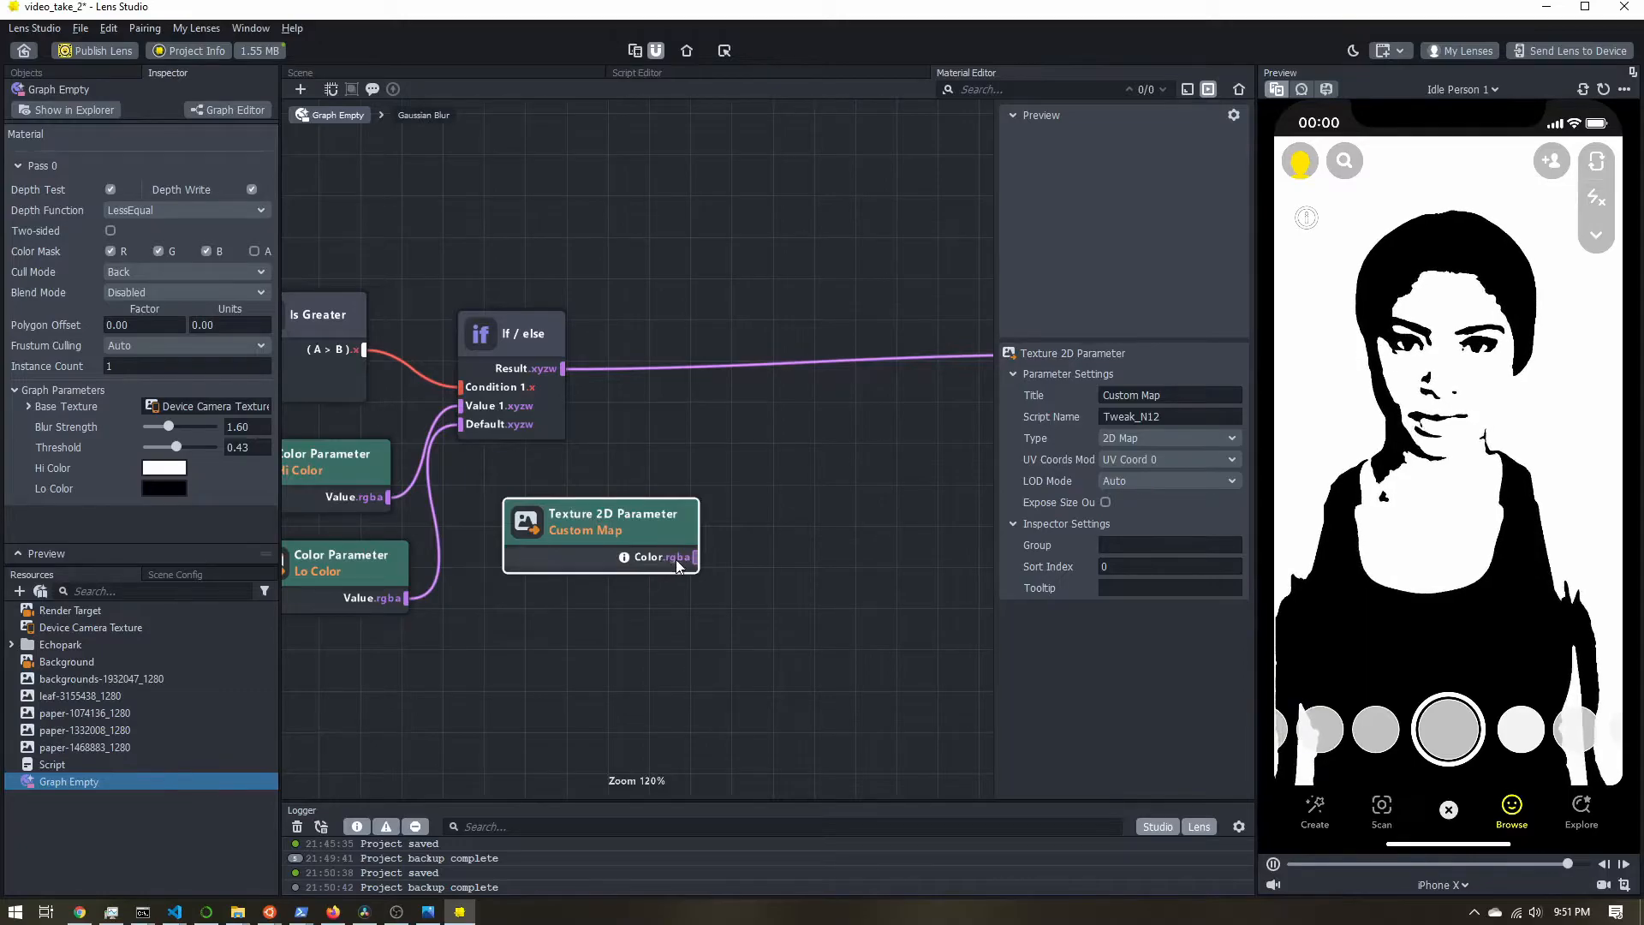
middle_click_drag(456, 495, 1221, 464)
middle_click_drag(500, 588, 567, 656)
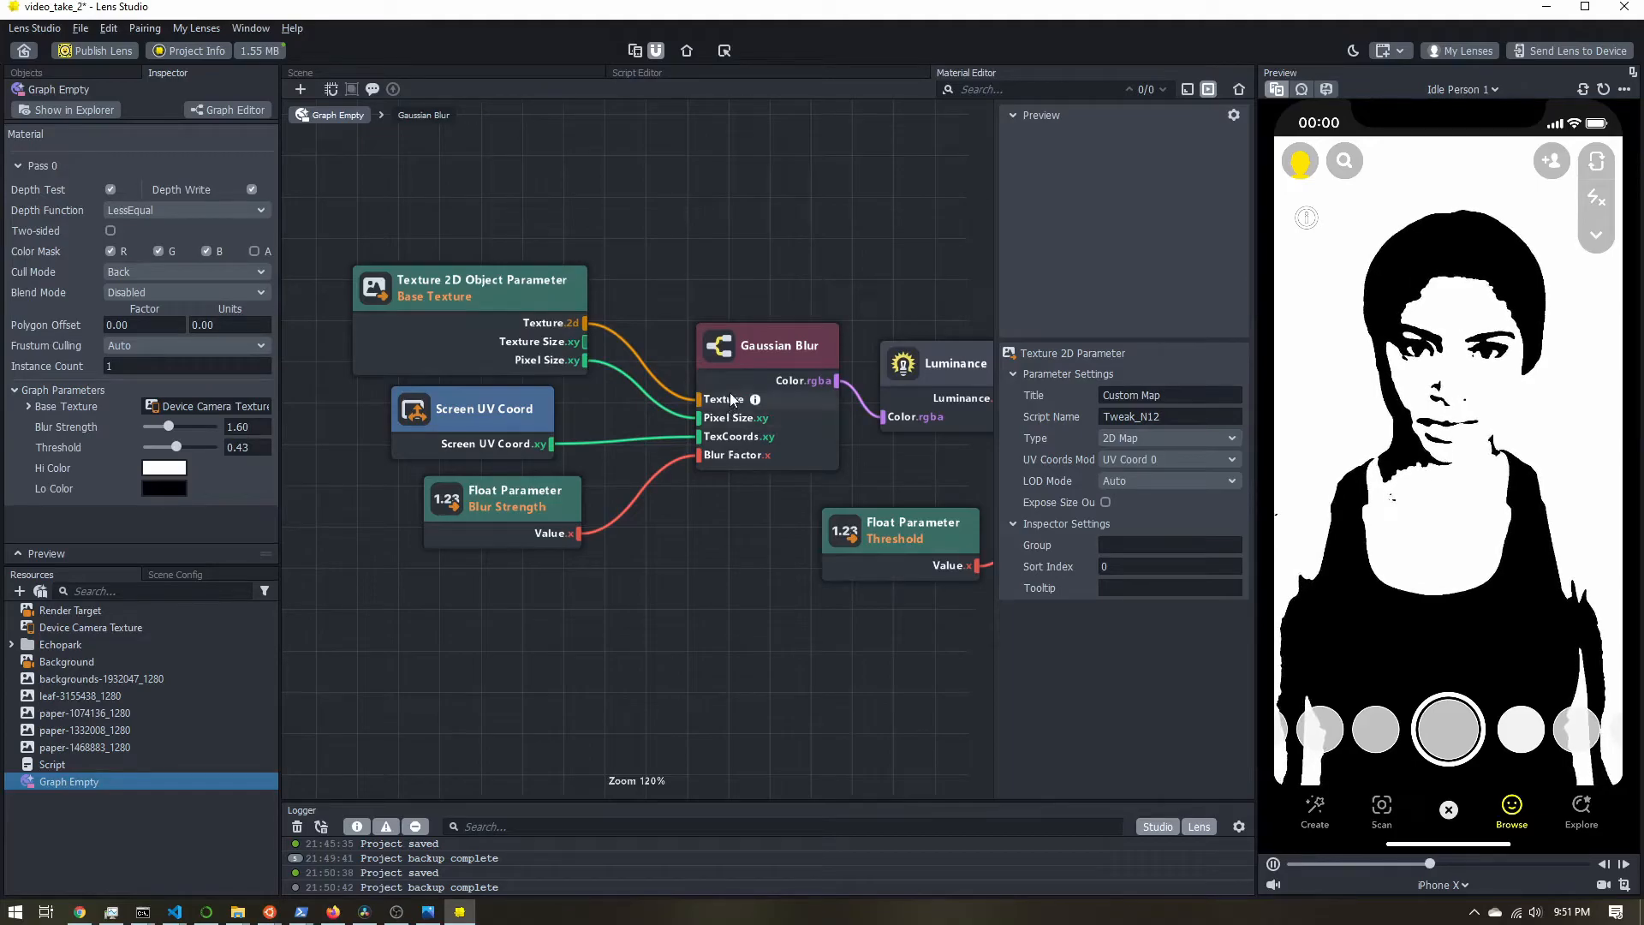
middle_click_drag(740, 540, 577, 590)
middle_click_drag(730, 517, 137, 483)
middle_click_drag(805, 504, 663, 406)
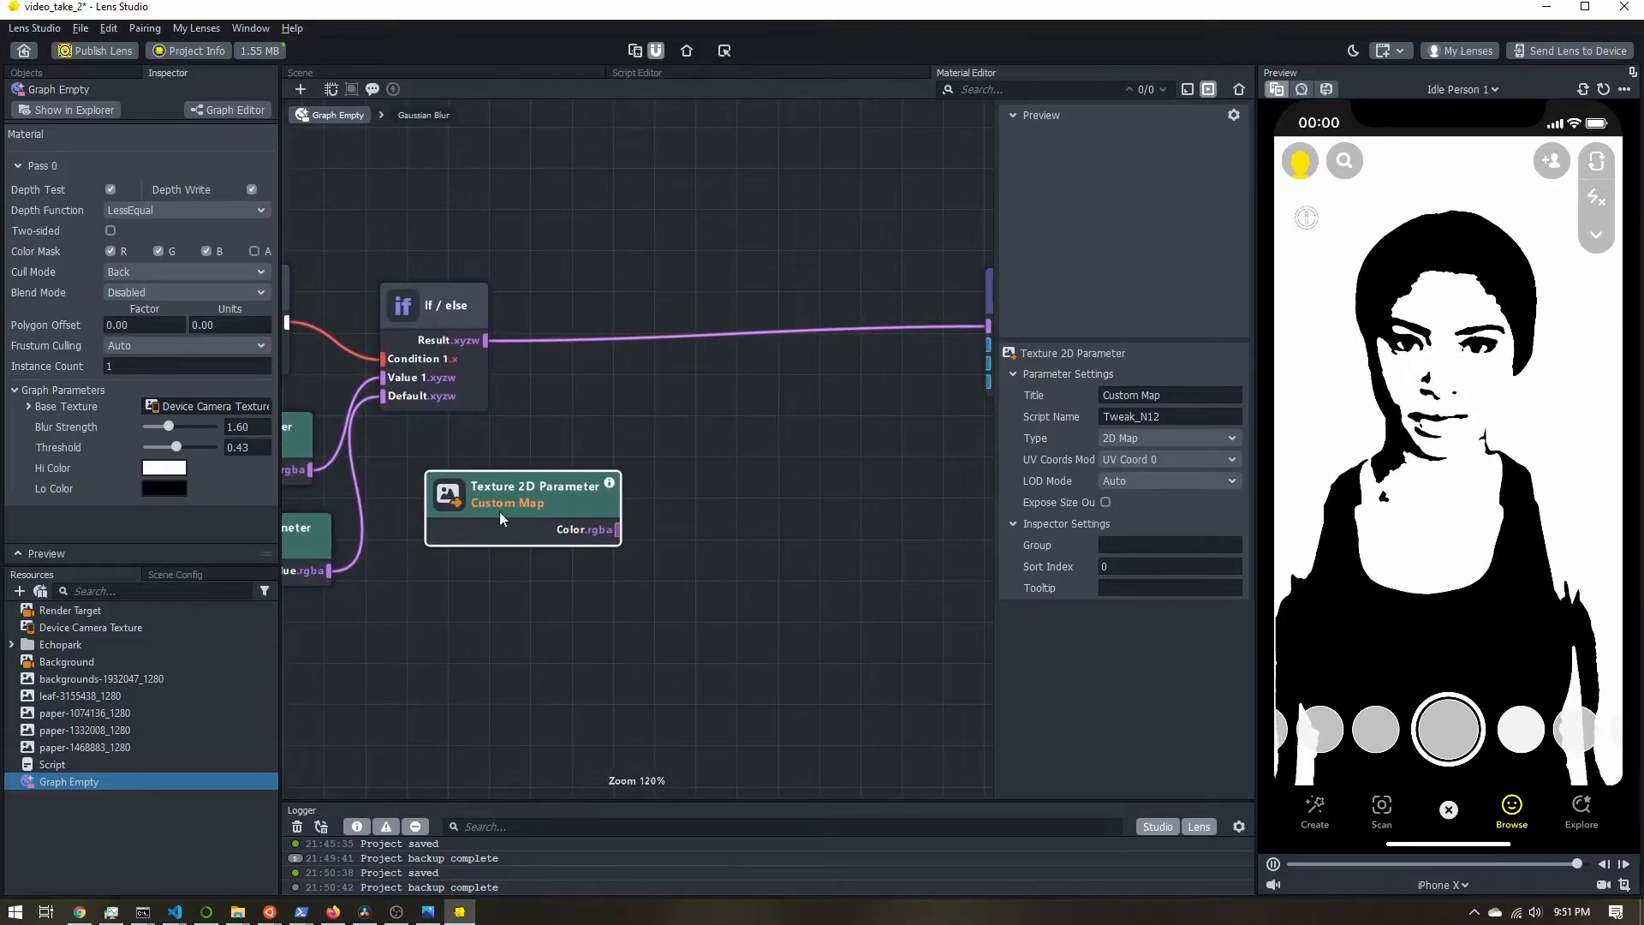
right_click(524, 582)
left_click(546, 589)
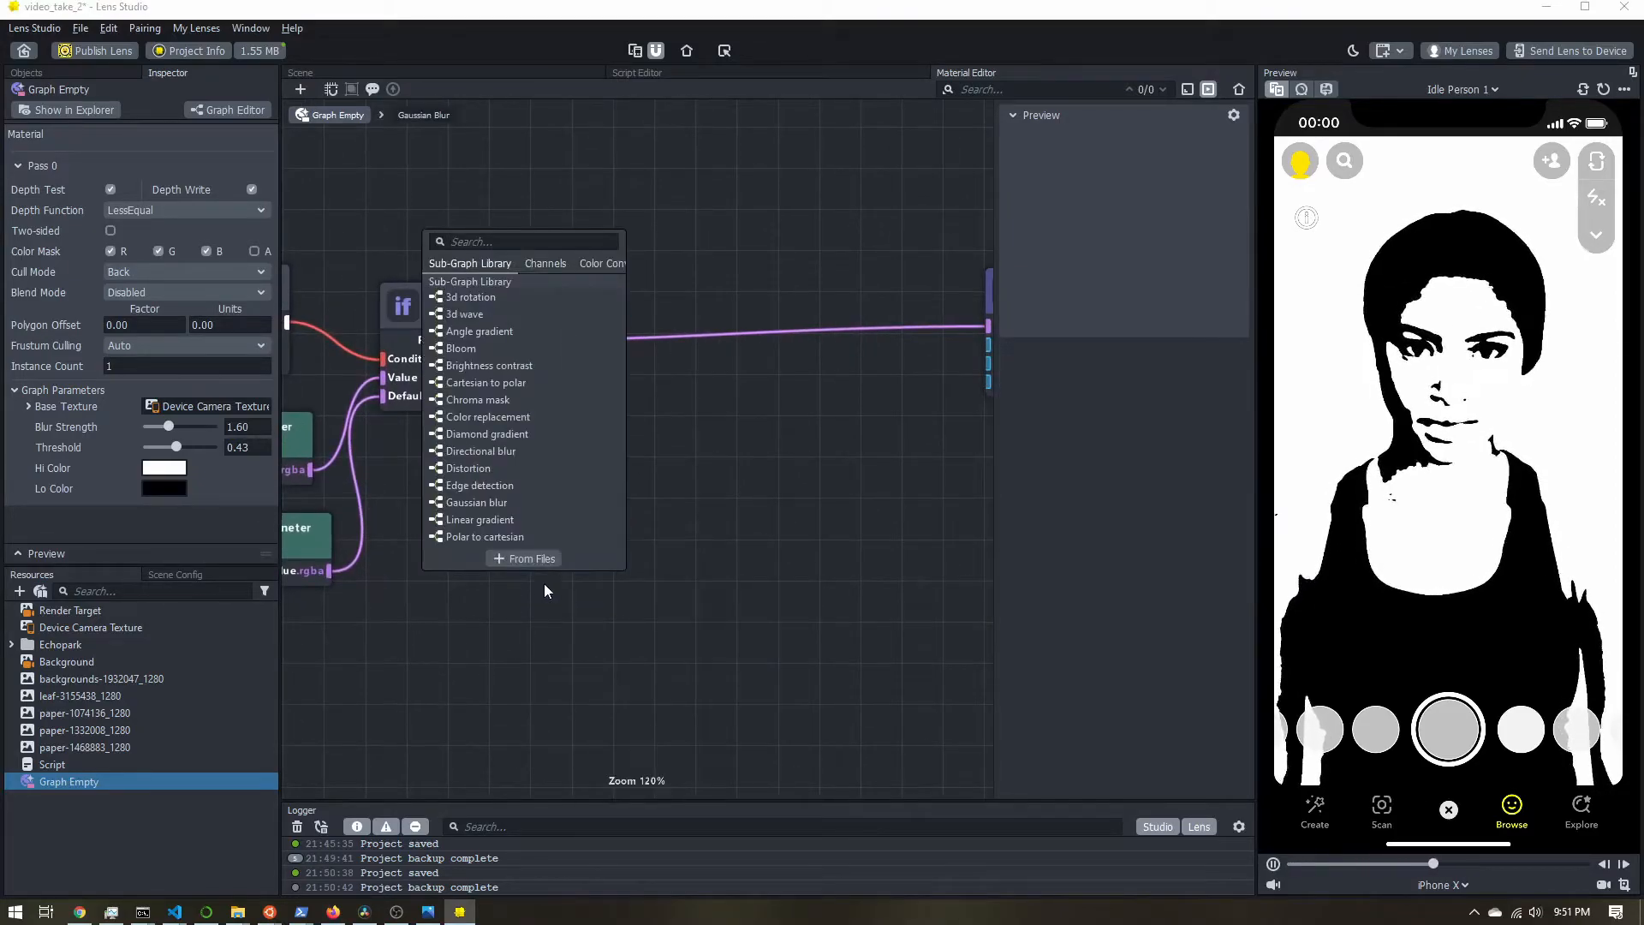
type("text")
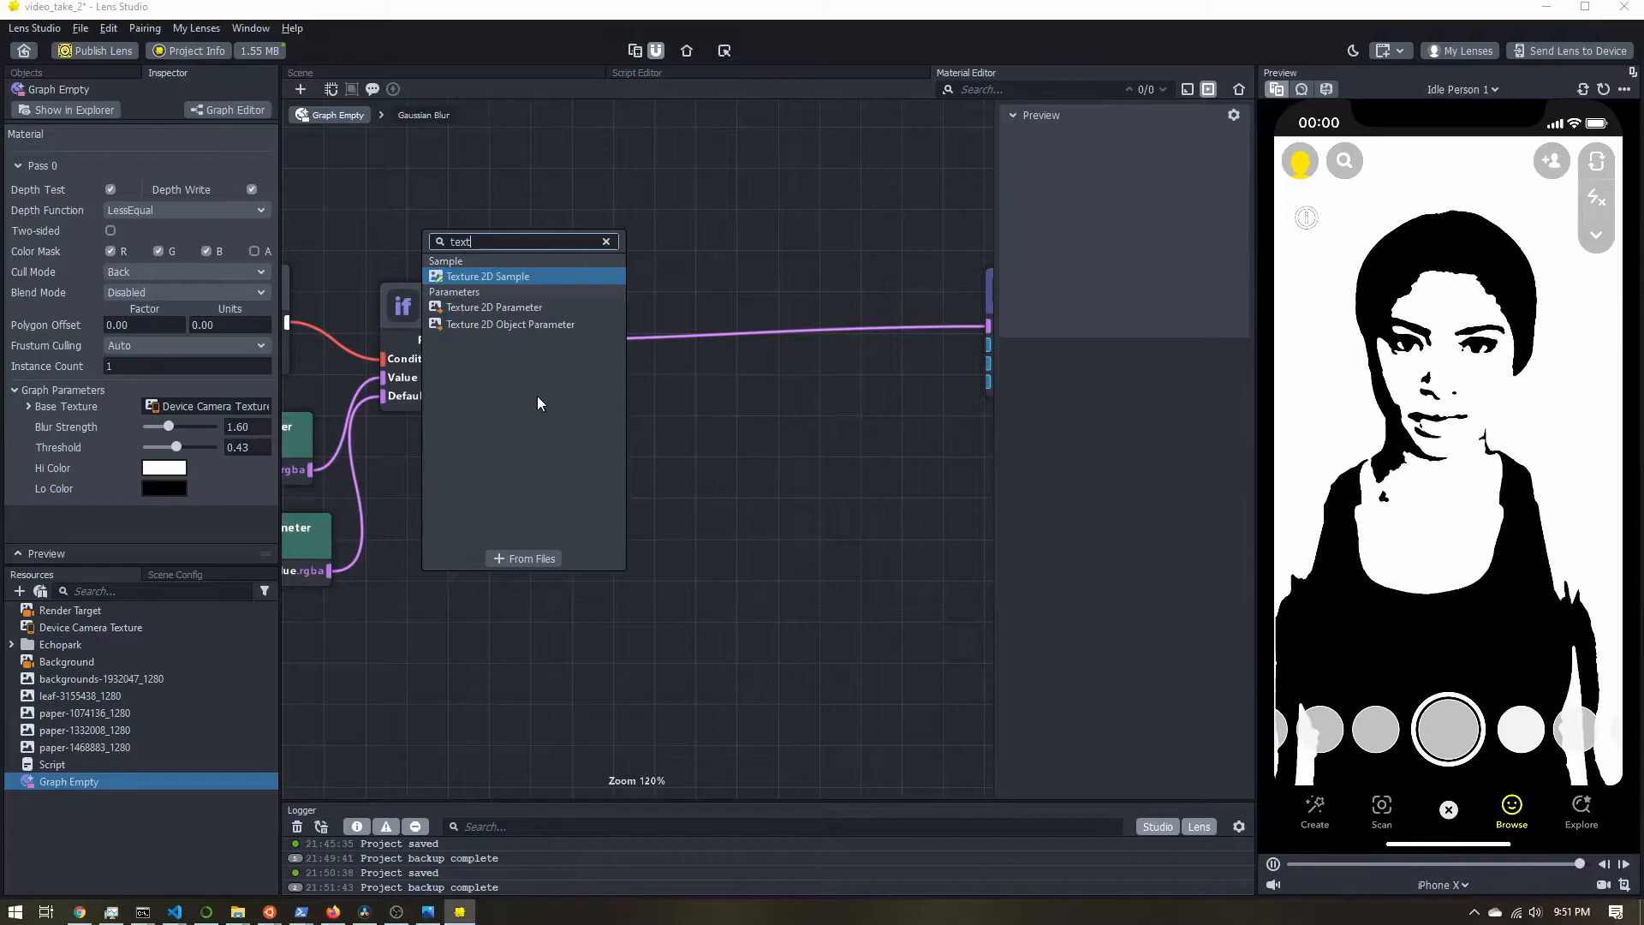
key("Return")
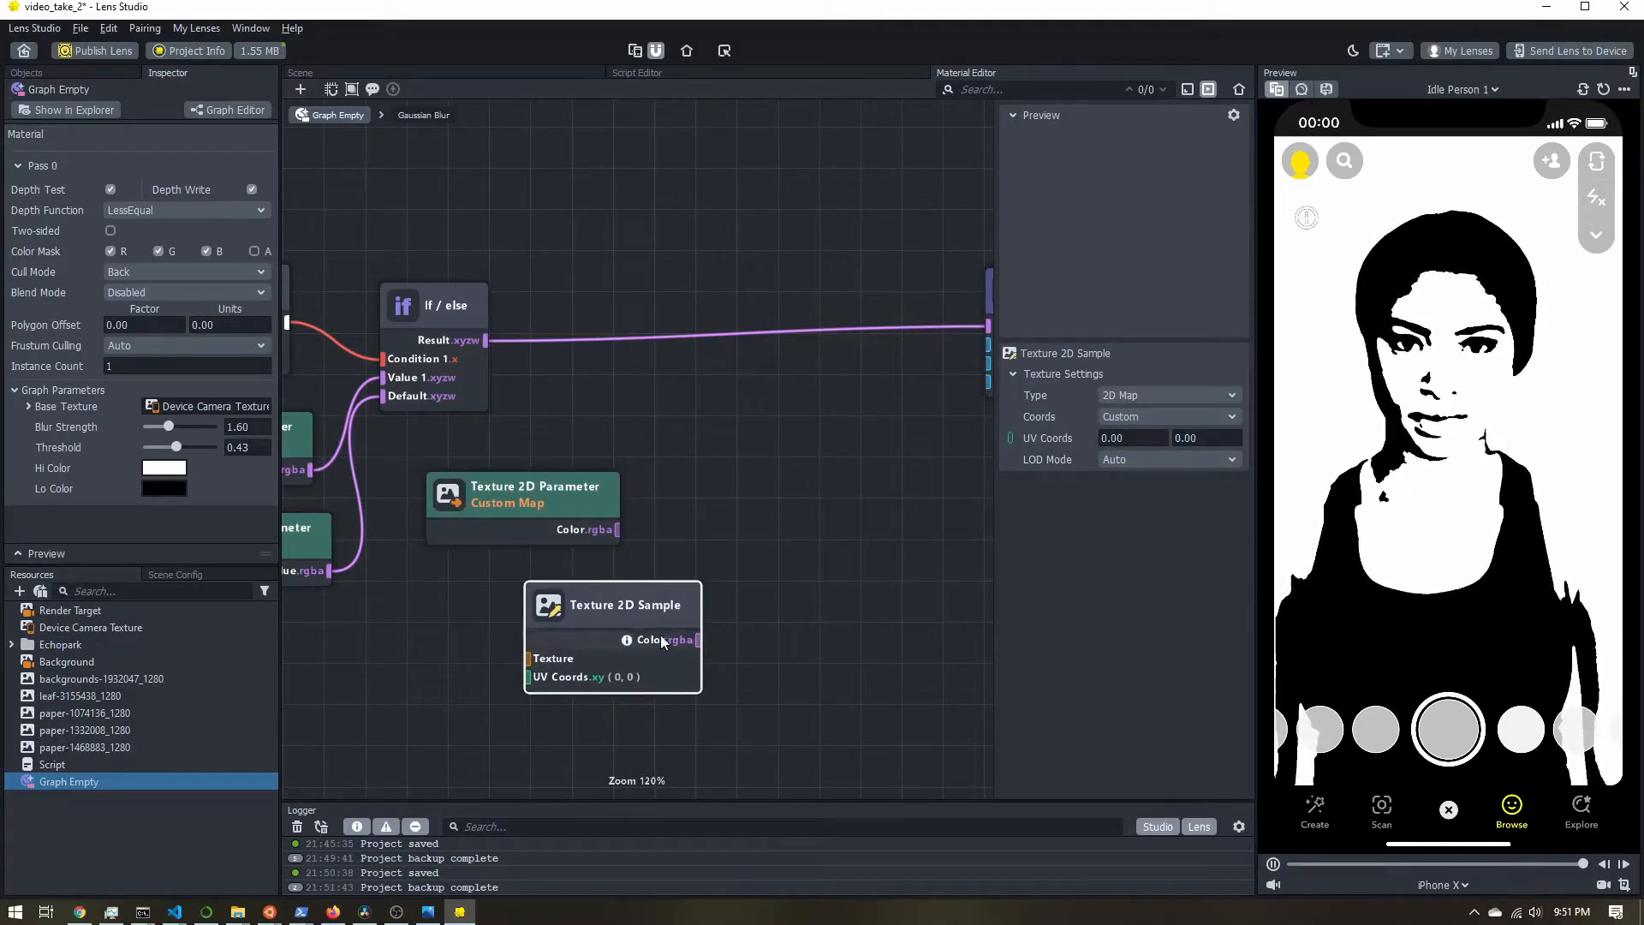
left_click_drag(603, 609, 603, 608)
key("Delete")
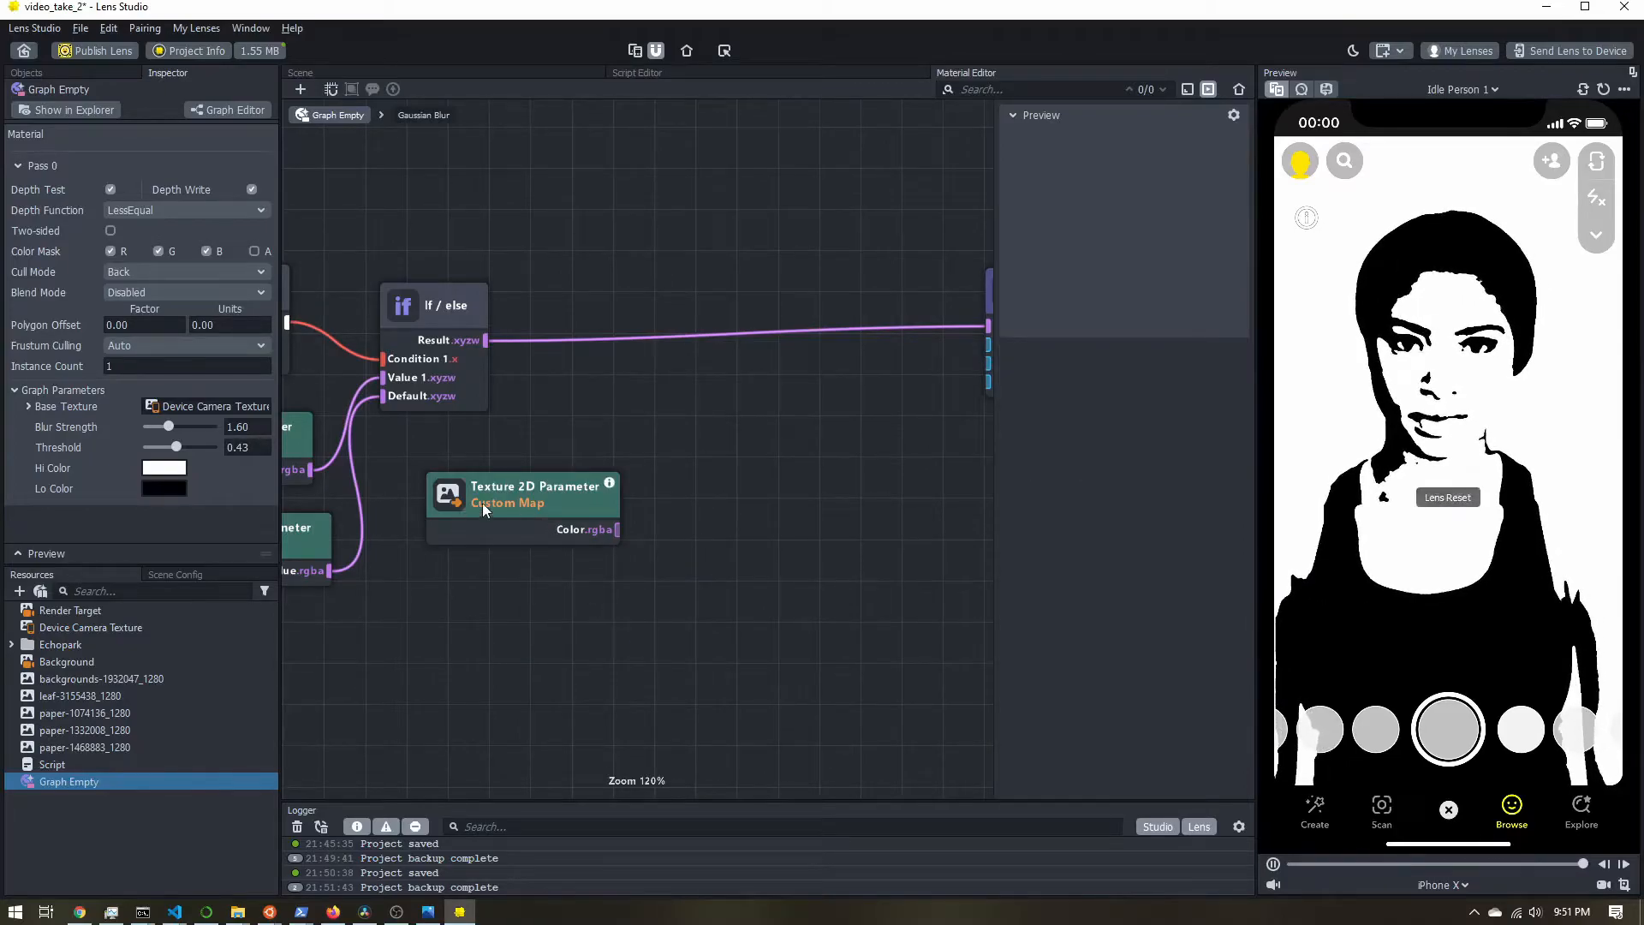
Title the new Texture 2D Parameter node "Background"
left_click(525, 499)
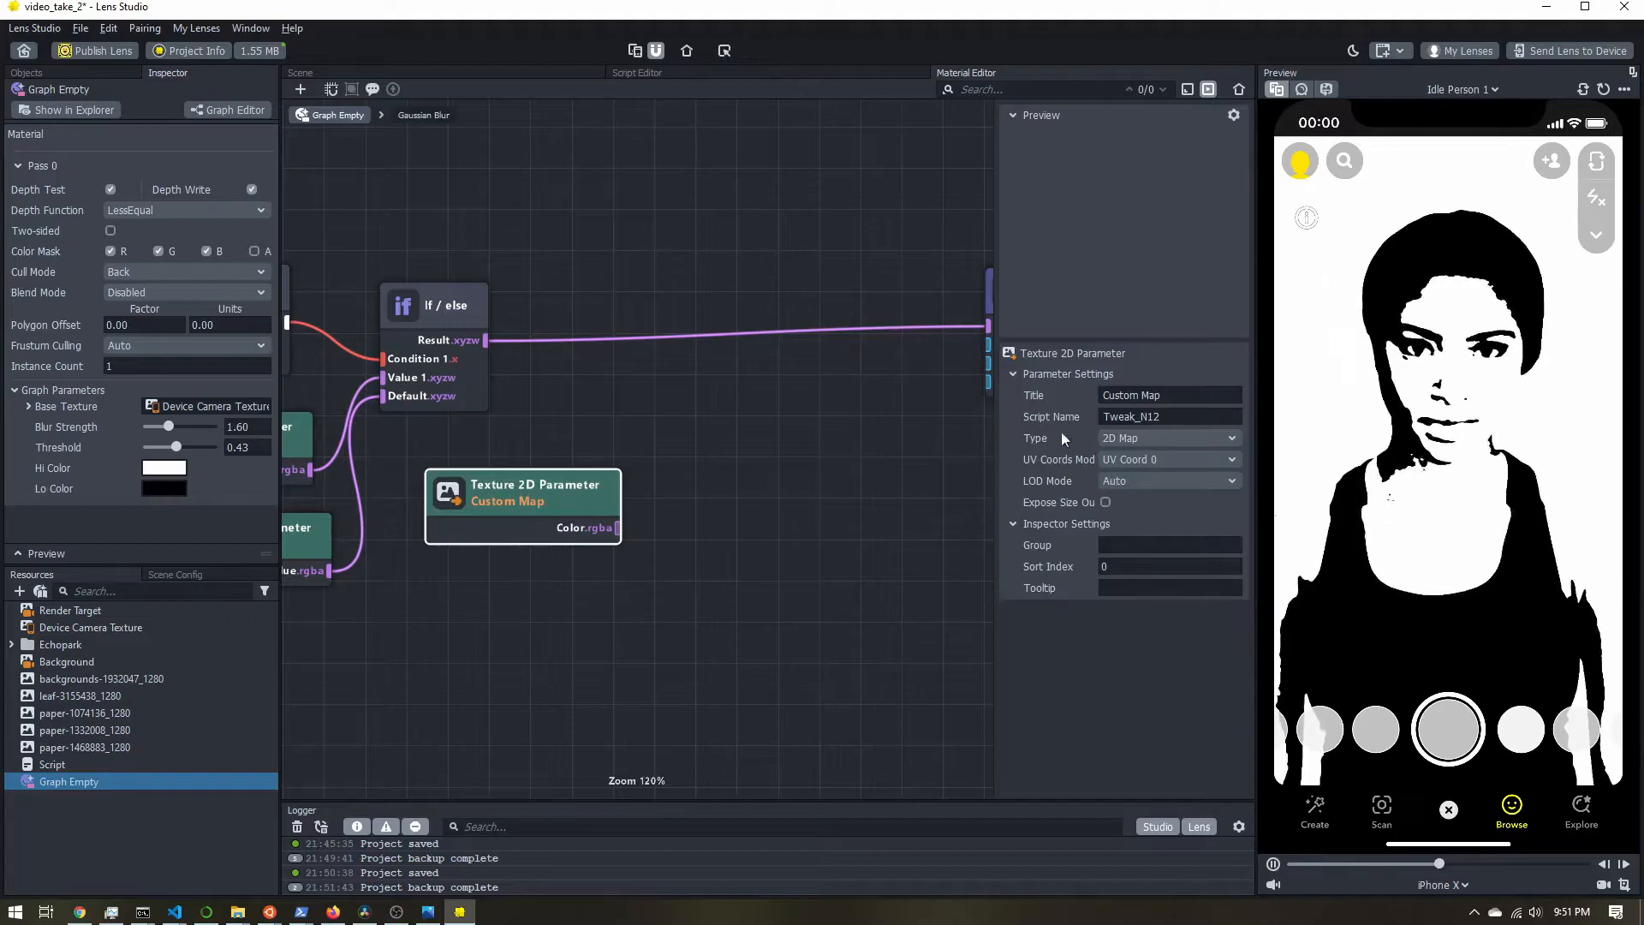
triple_click(1131, 395)
type("Background")
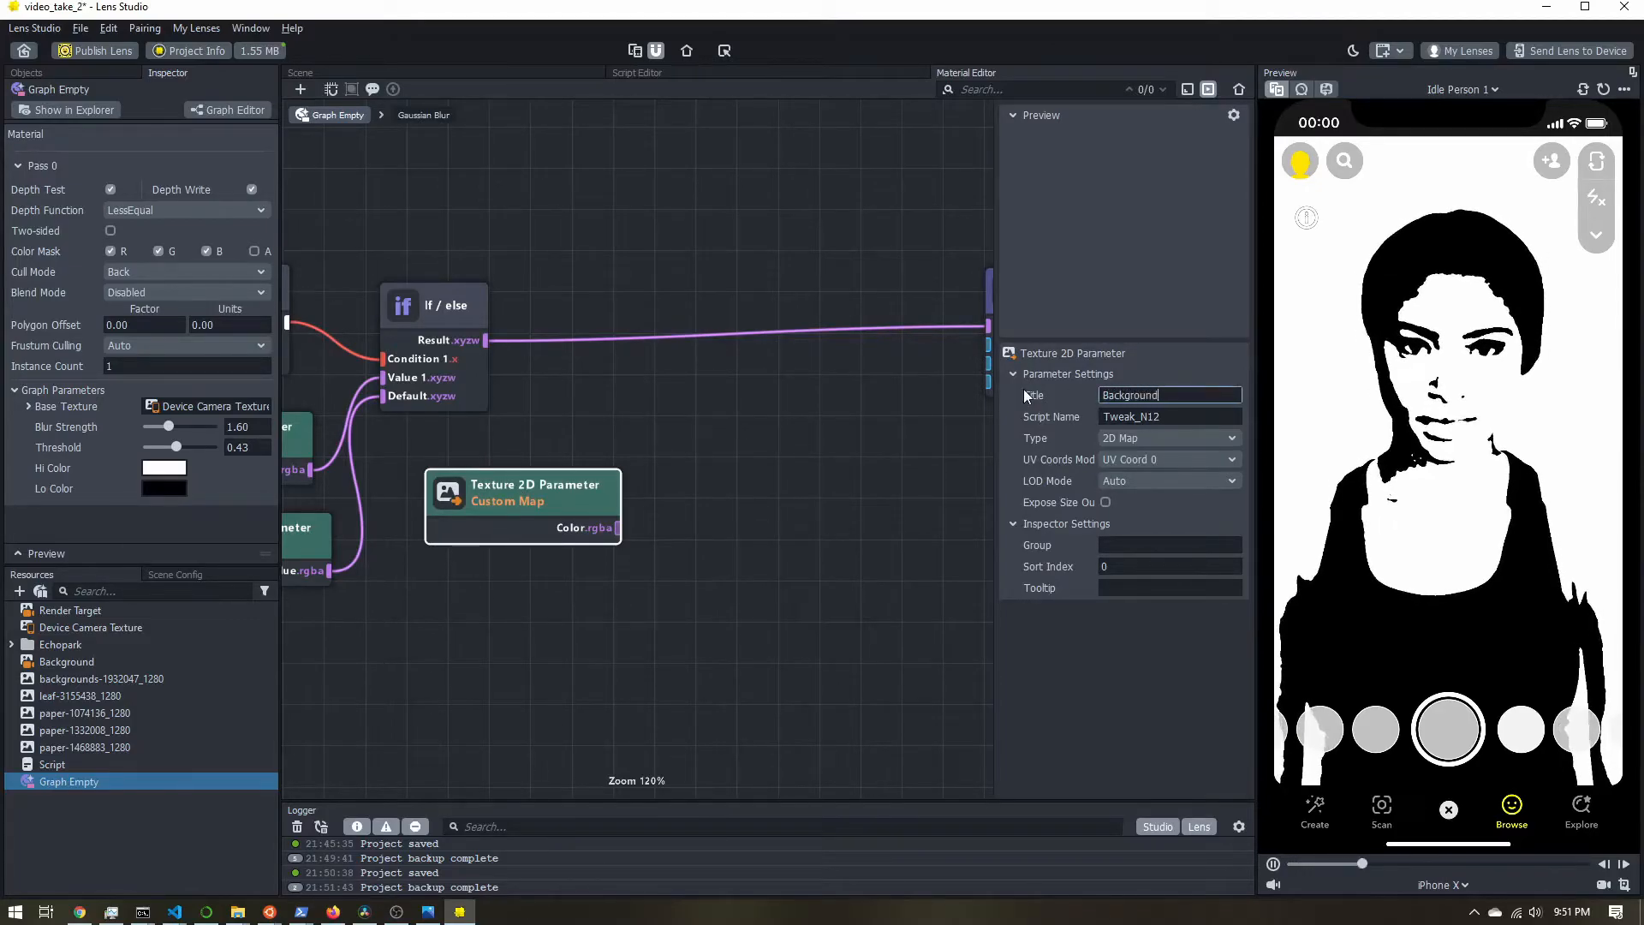
key("Return")
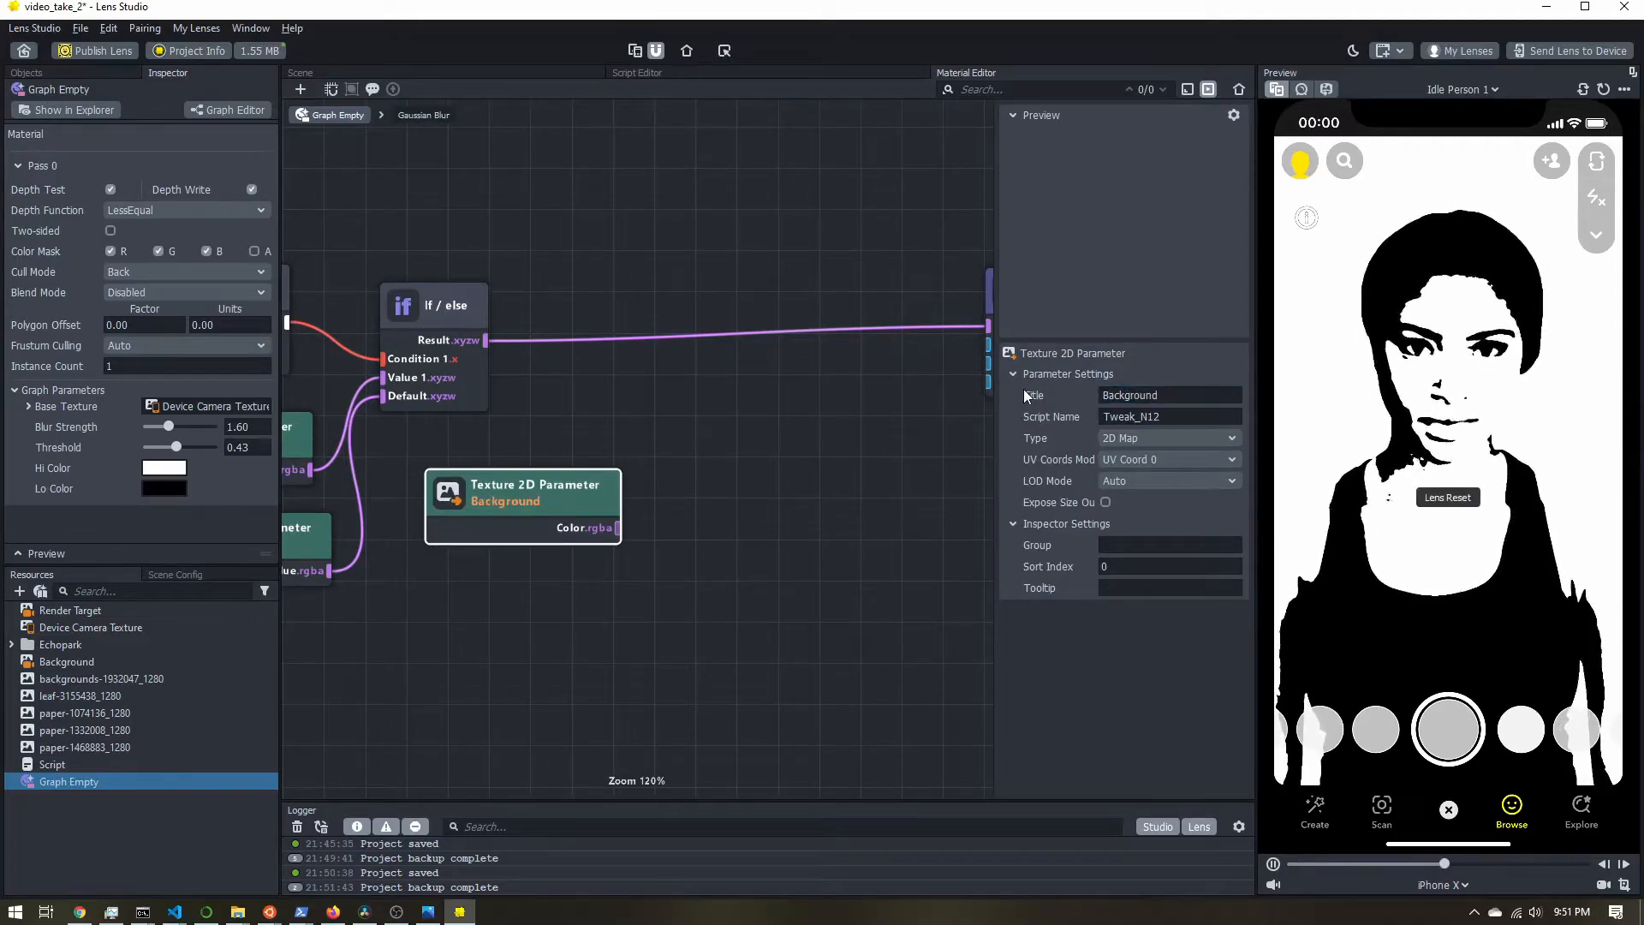
left_click_drag(536, 501, 533, 505)
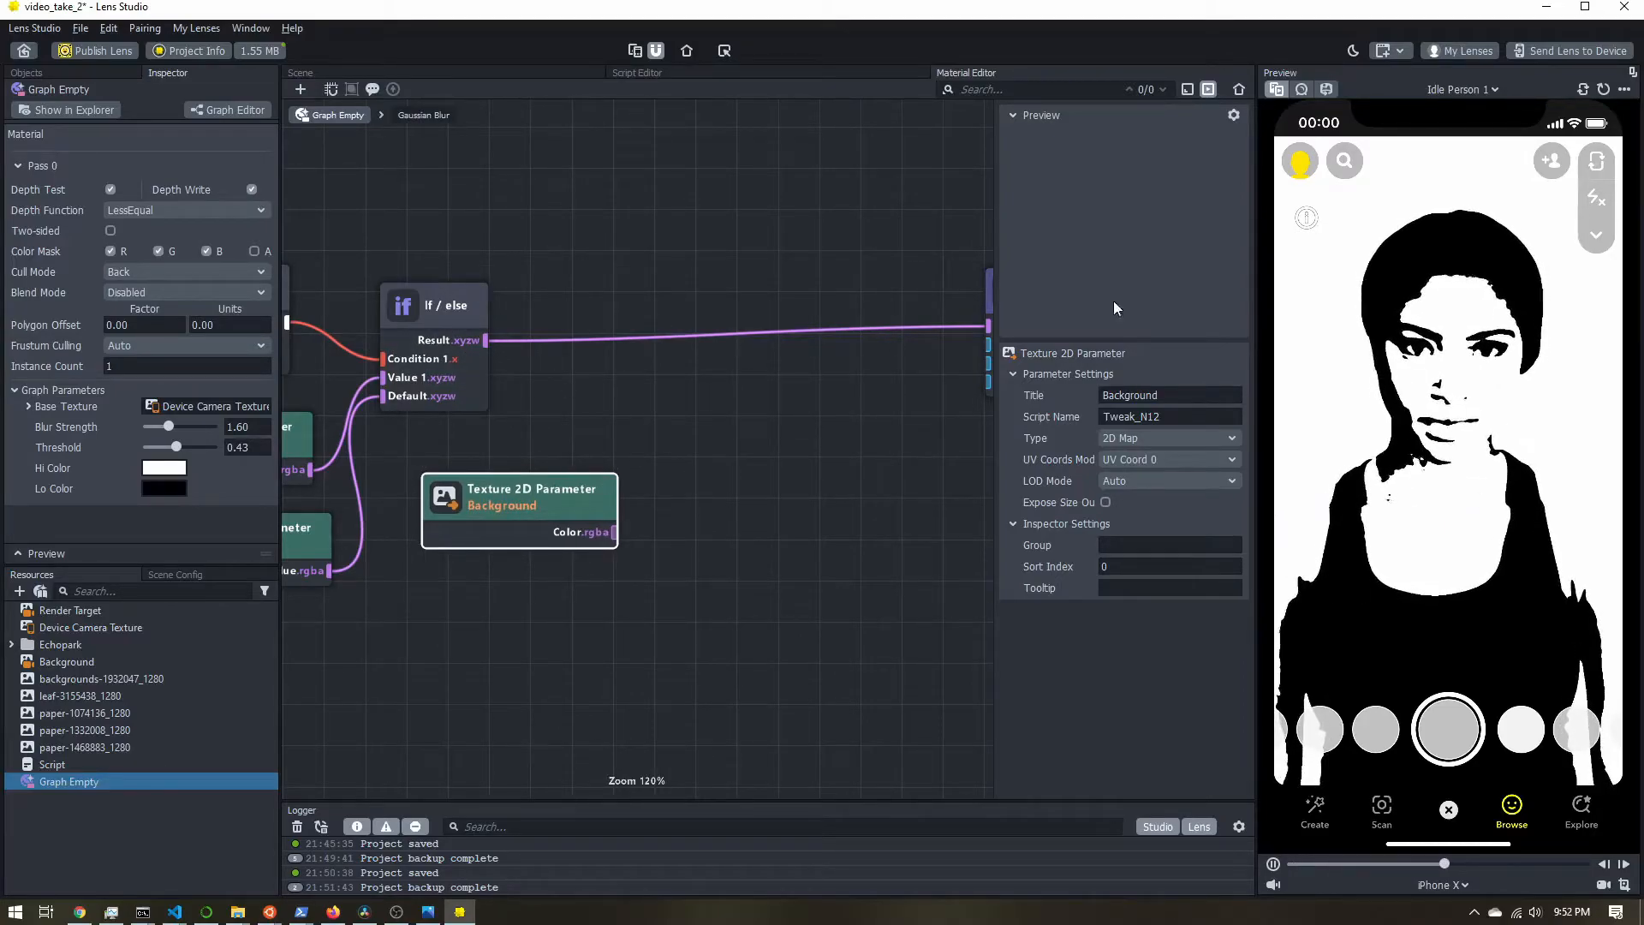
Add a Blend node from the library between the If / else node and the Shader
right_click(713, 378)
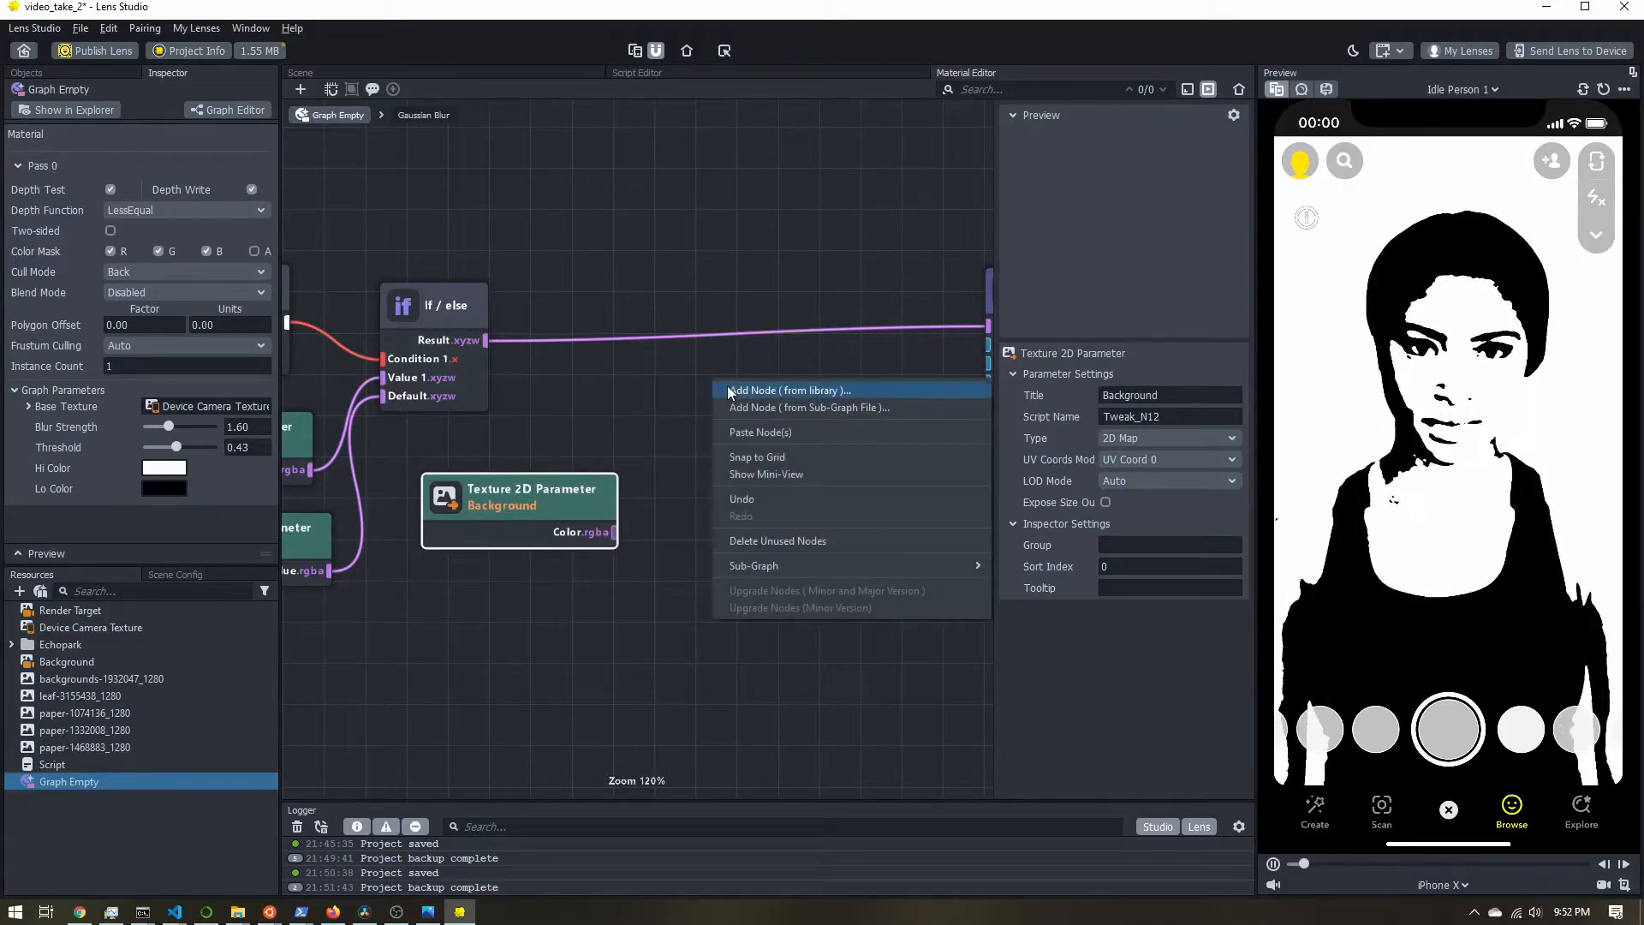
left_click(727, 385)
type("blend")
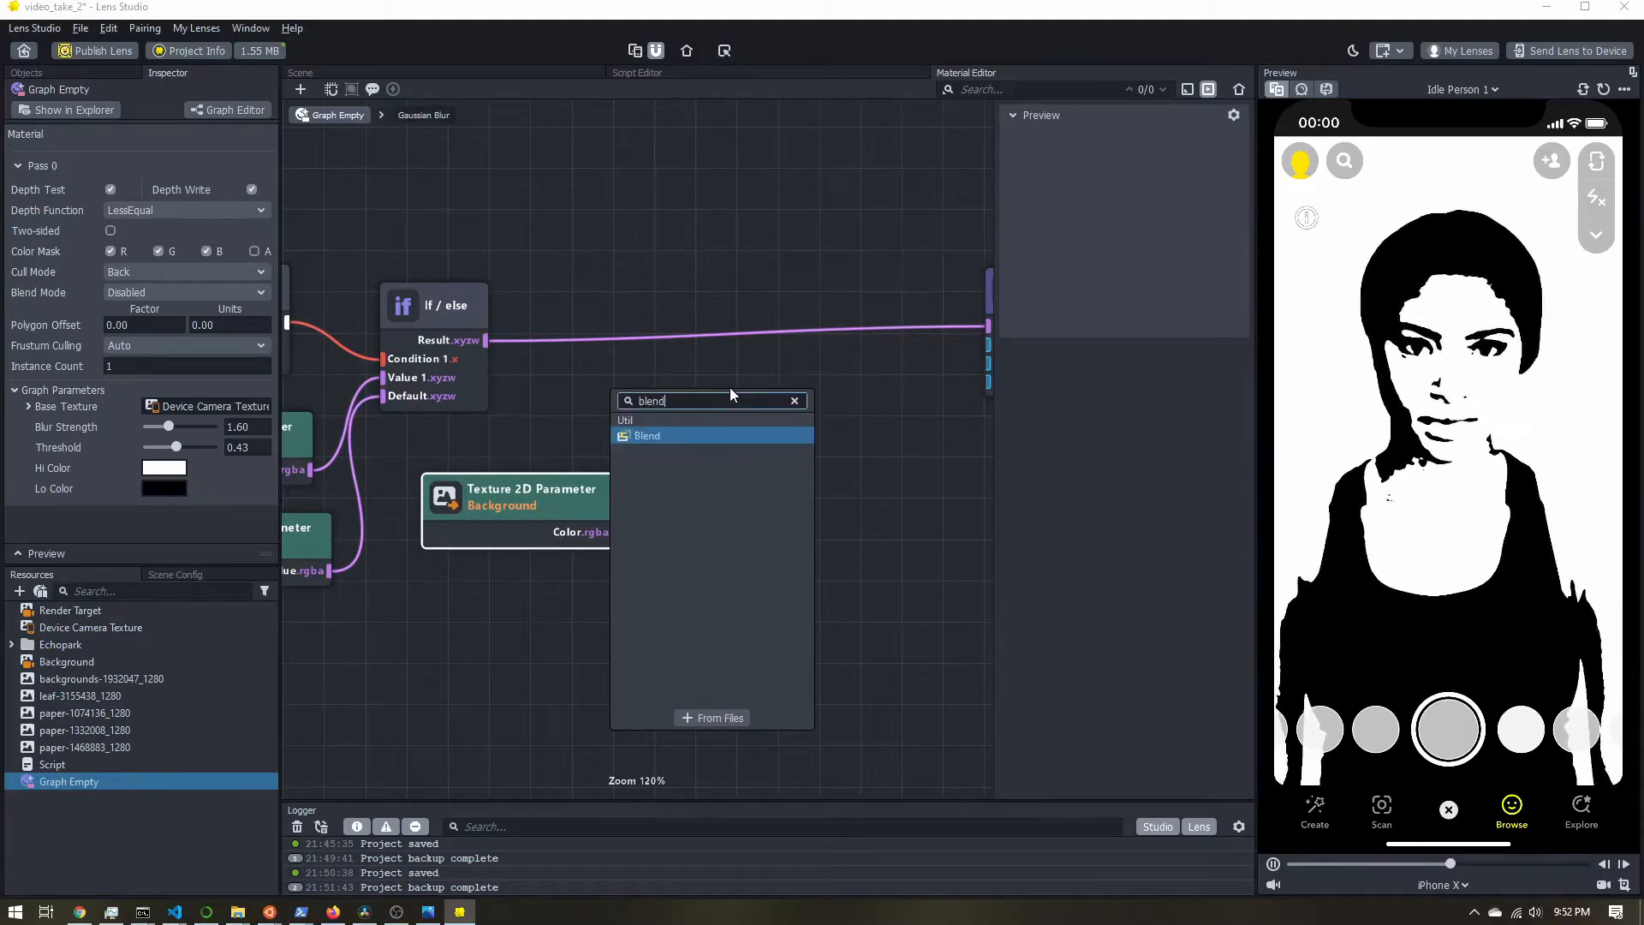
key("Return")
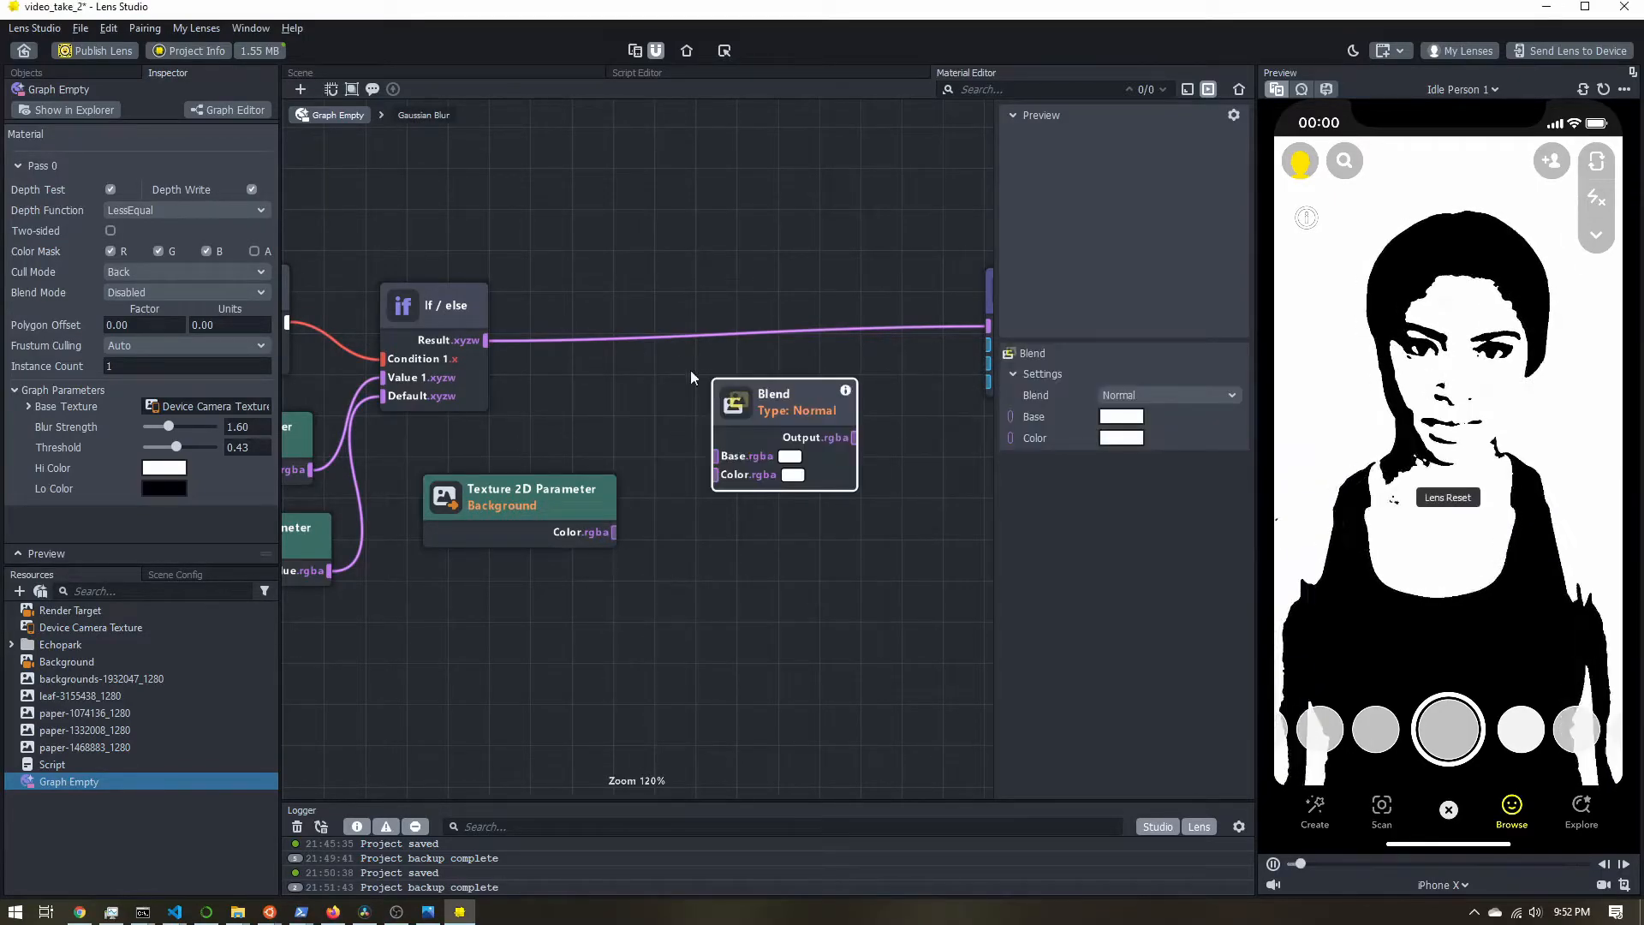
Wire the If / else result into Blend's Base, the Background texture into its Color, and Blend's output into the Shader's Color (Pixel)
left_click_drag(481, 340, 723, 454)
left_click_drag(613, 533, 716, 480)
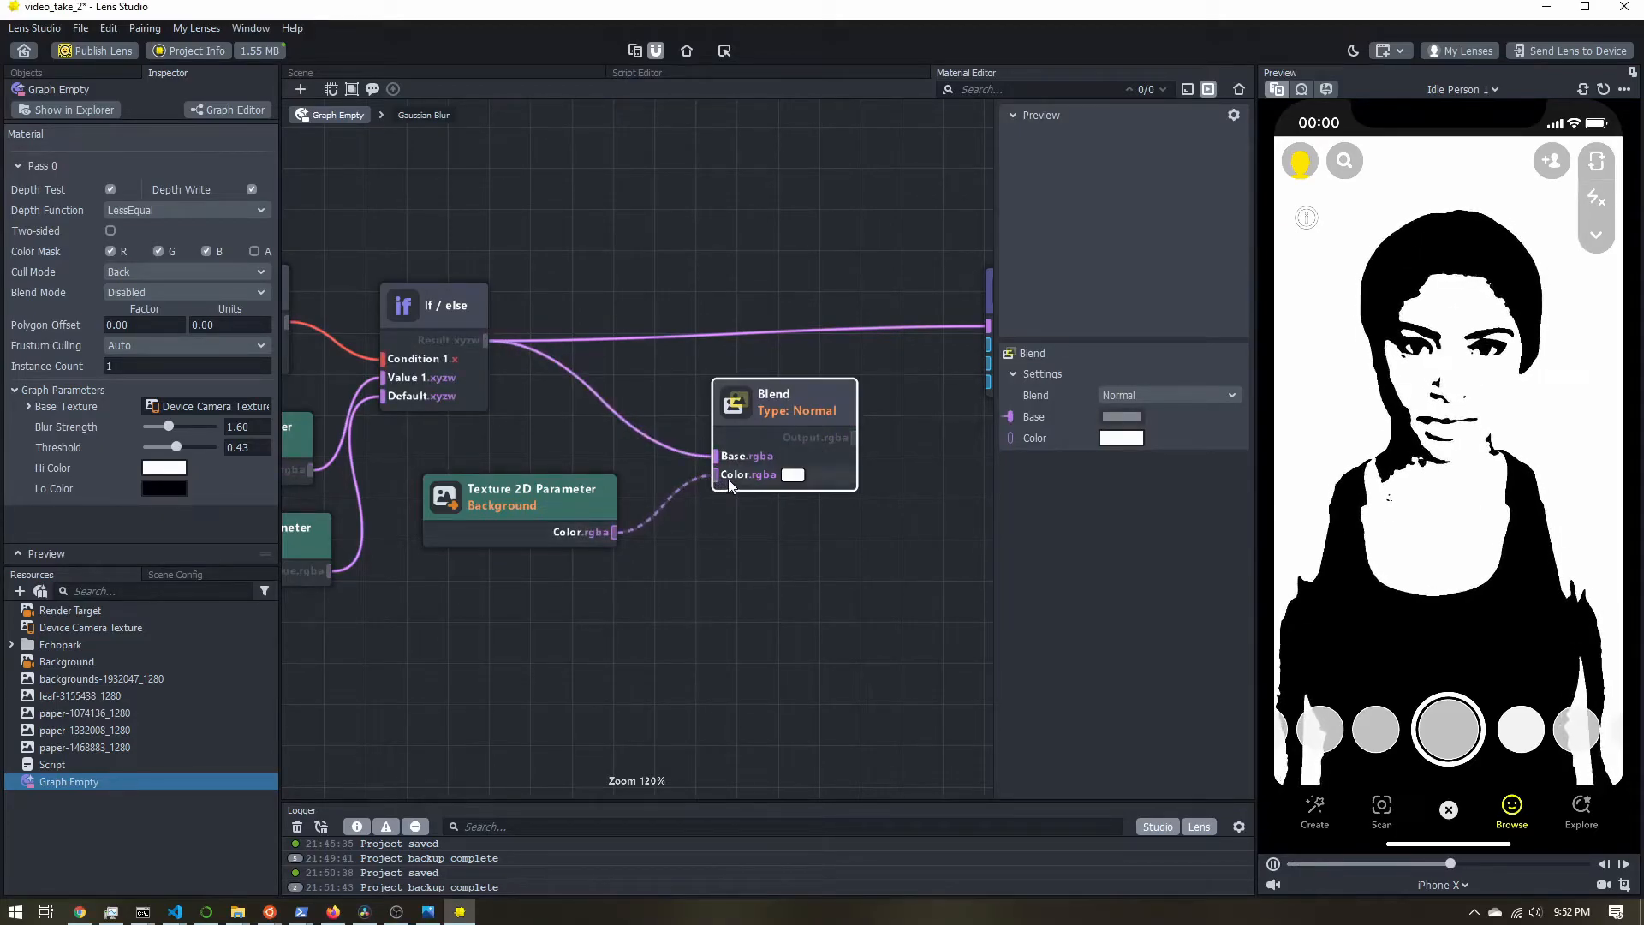
left_click_drag(794, 389, 707, 315)
middle_click_drag(858, 402, 675, 428)
left_click_drag(591, 375, 824, 352)
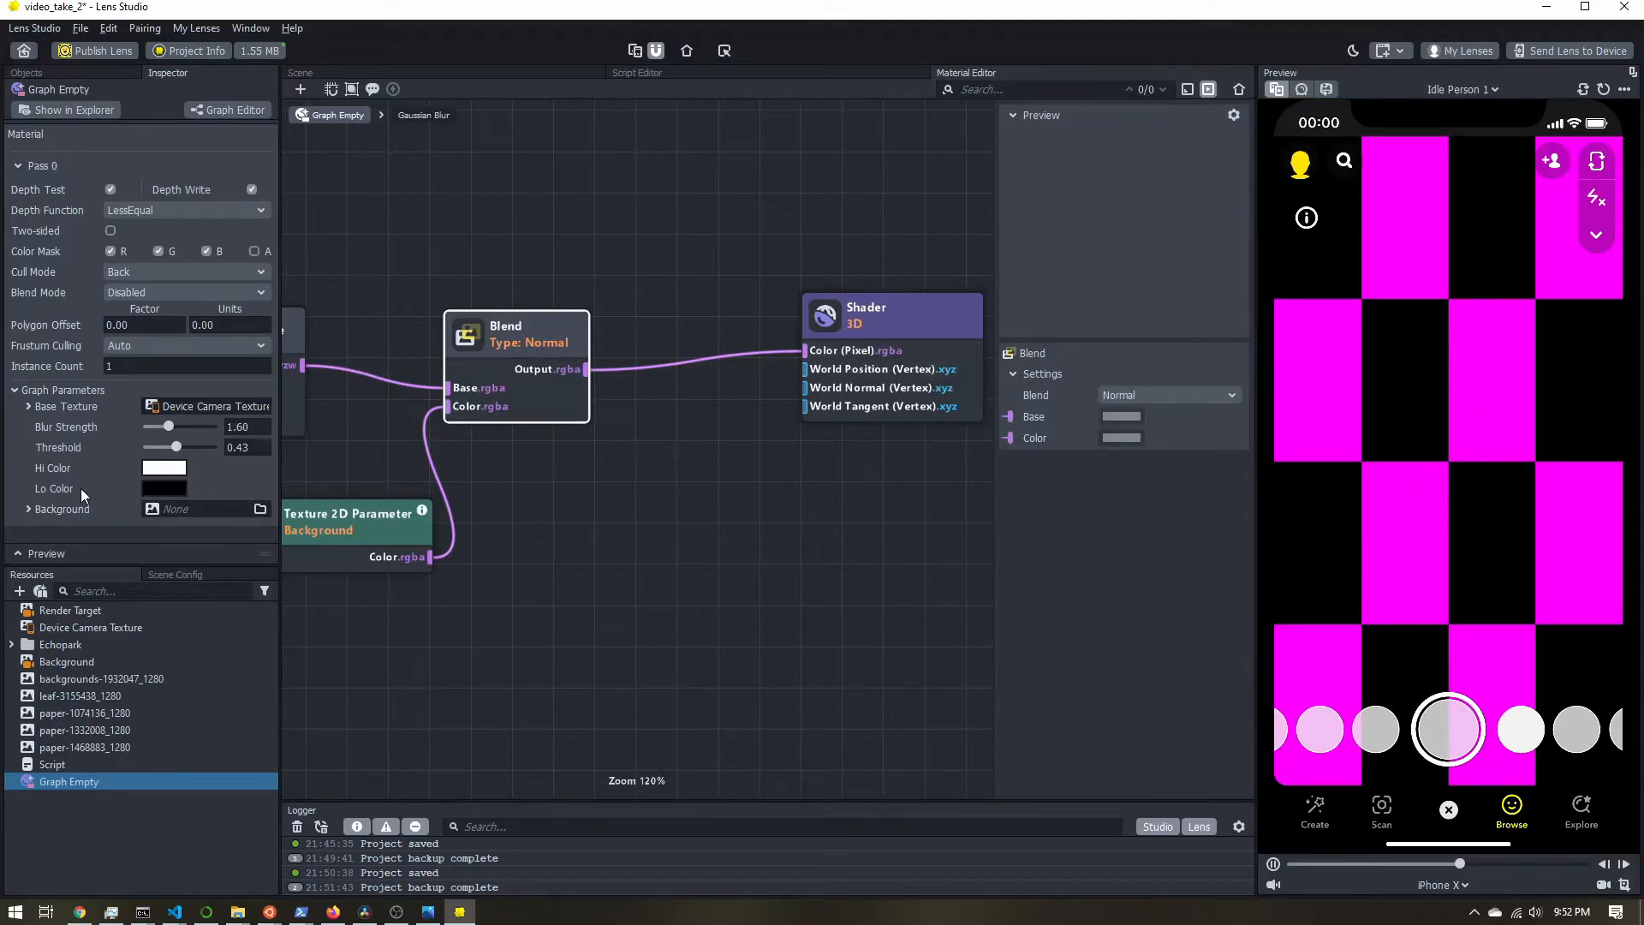
Assign the Background texture to the material's Background parameter and tap the lens preview to check that the paper switches
left_click(165, 511)
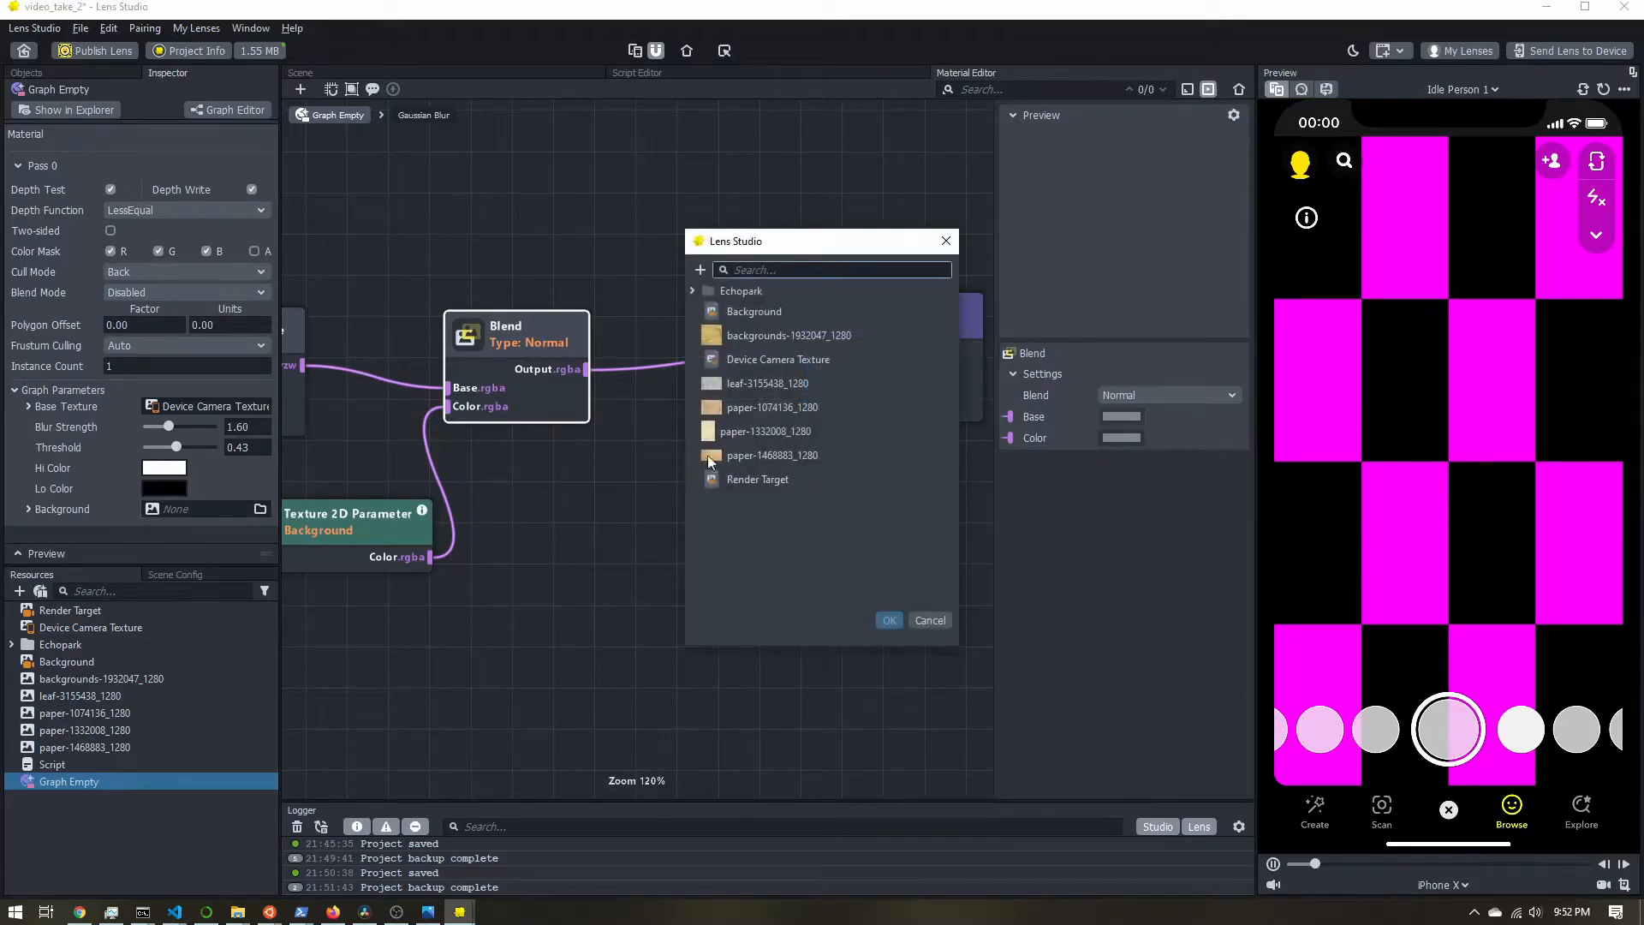
double_click(770, 313)
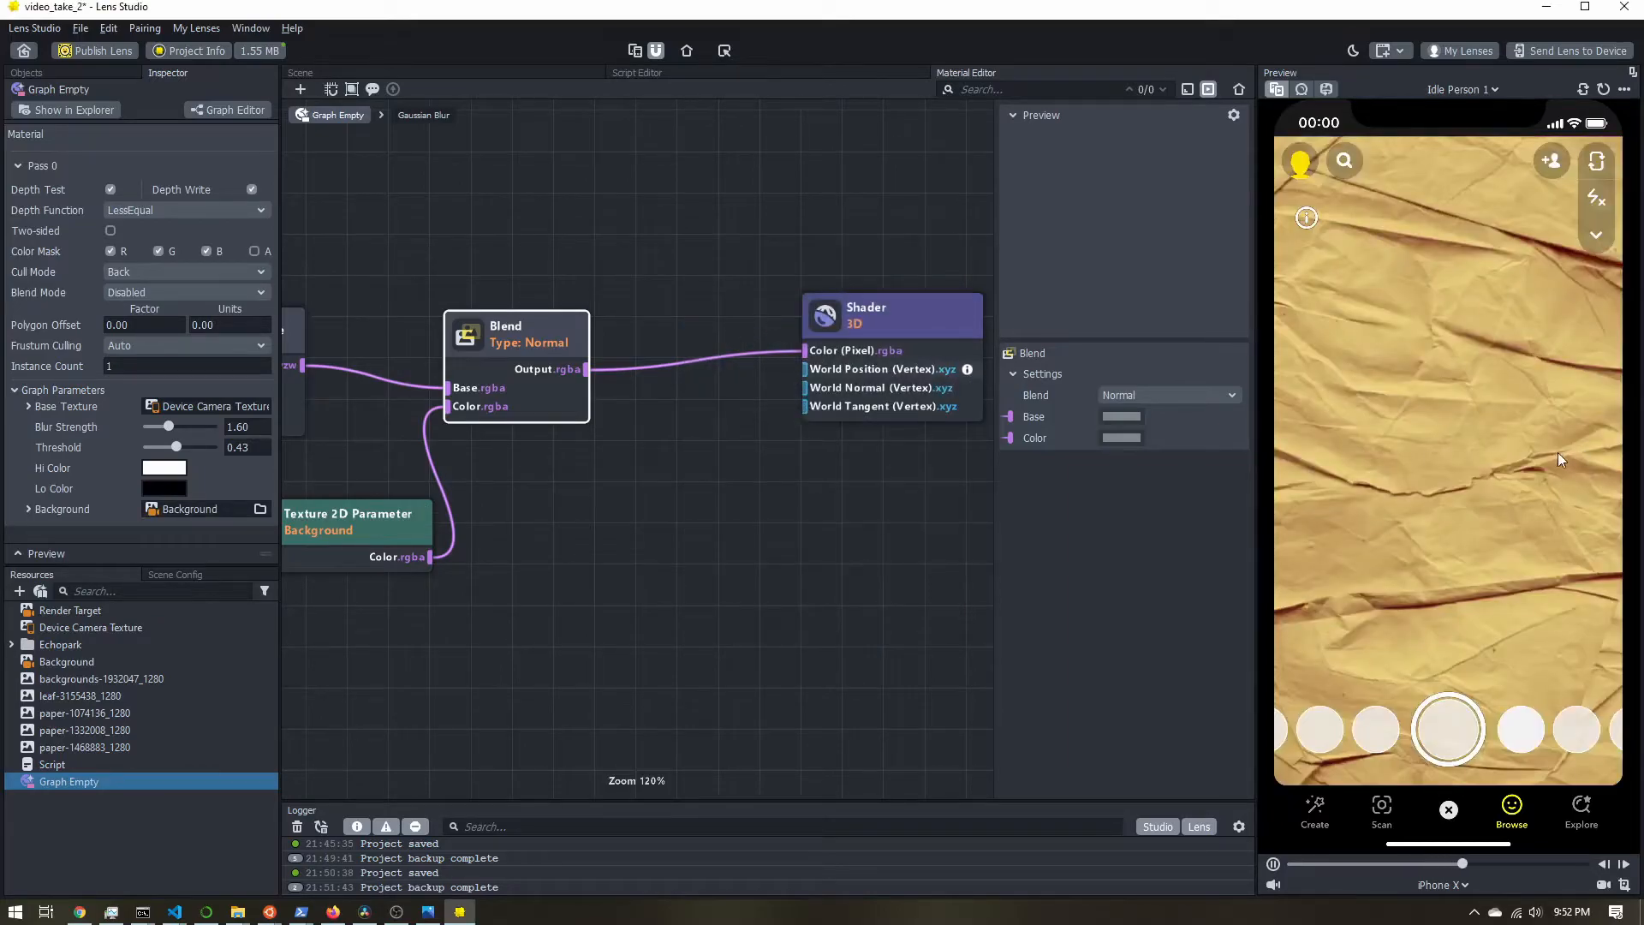
left_click(1423, 420)
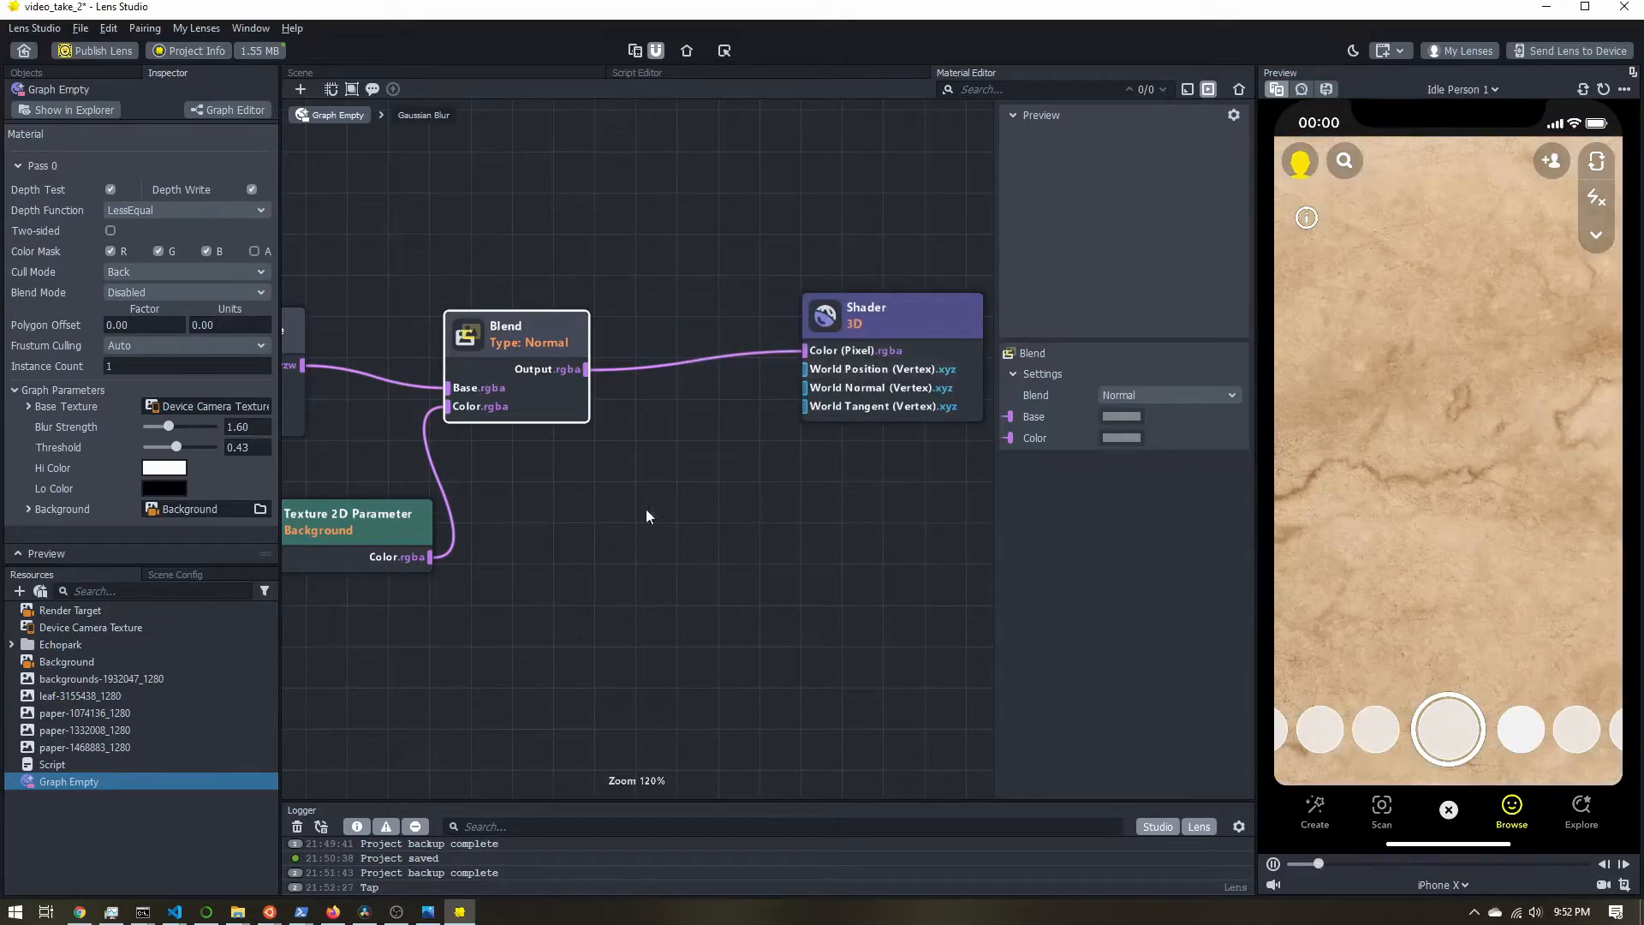
Set the Blend node's mode to Multiply
scroll(531, 487, "left", 3)
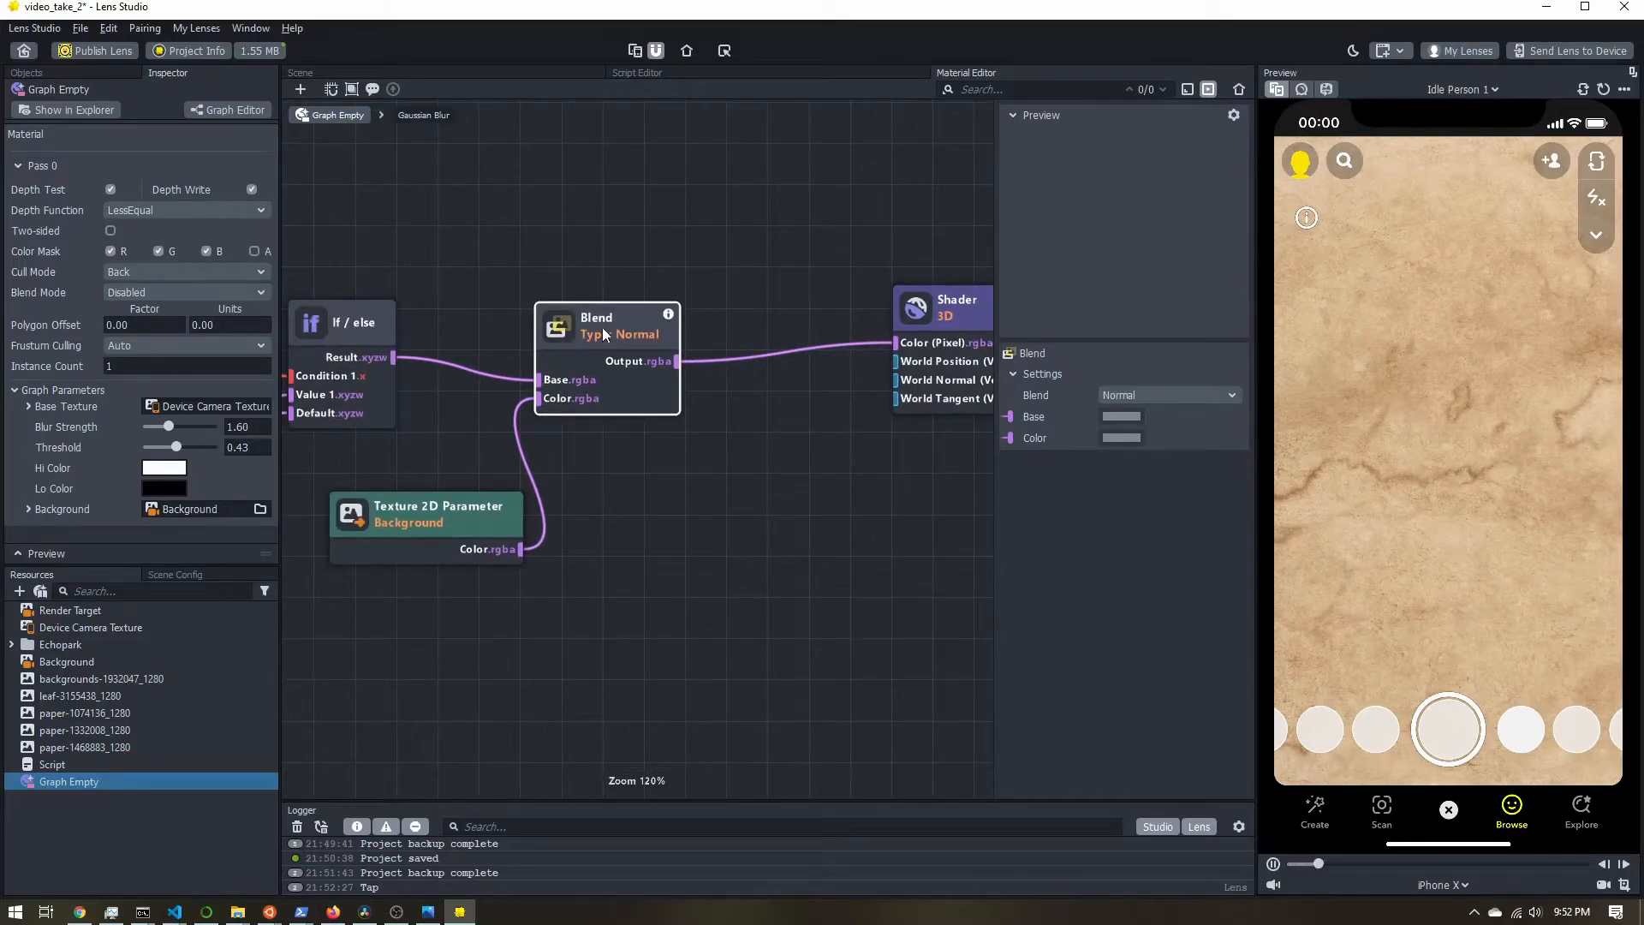
left_click(1168, 396)
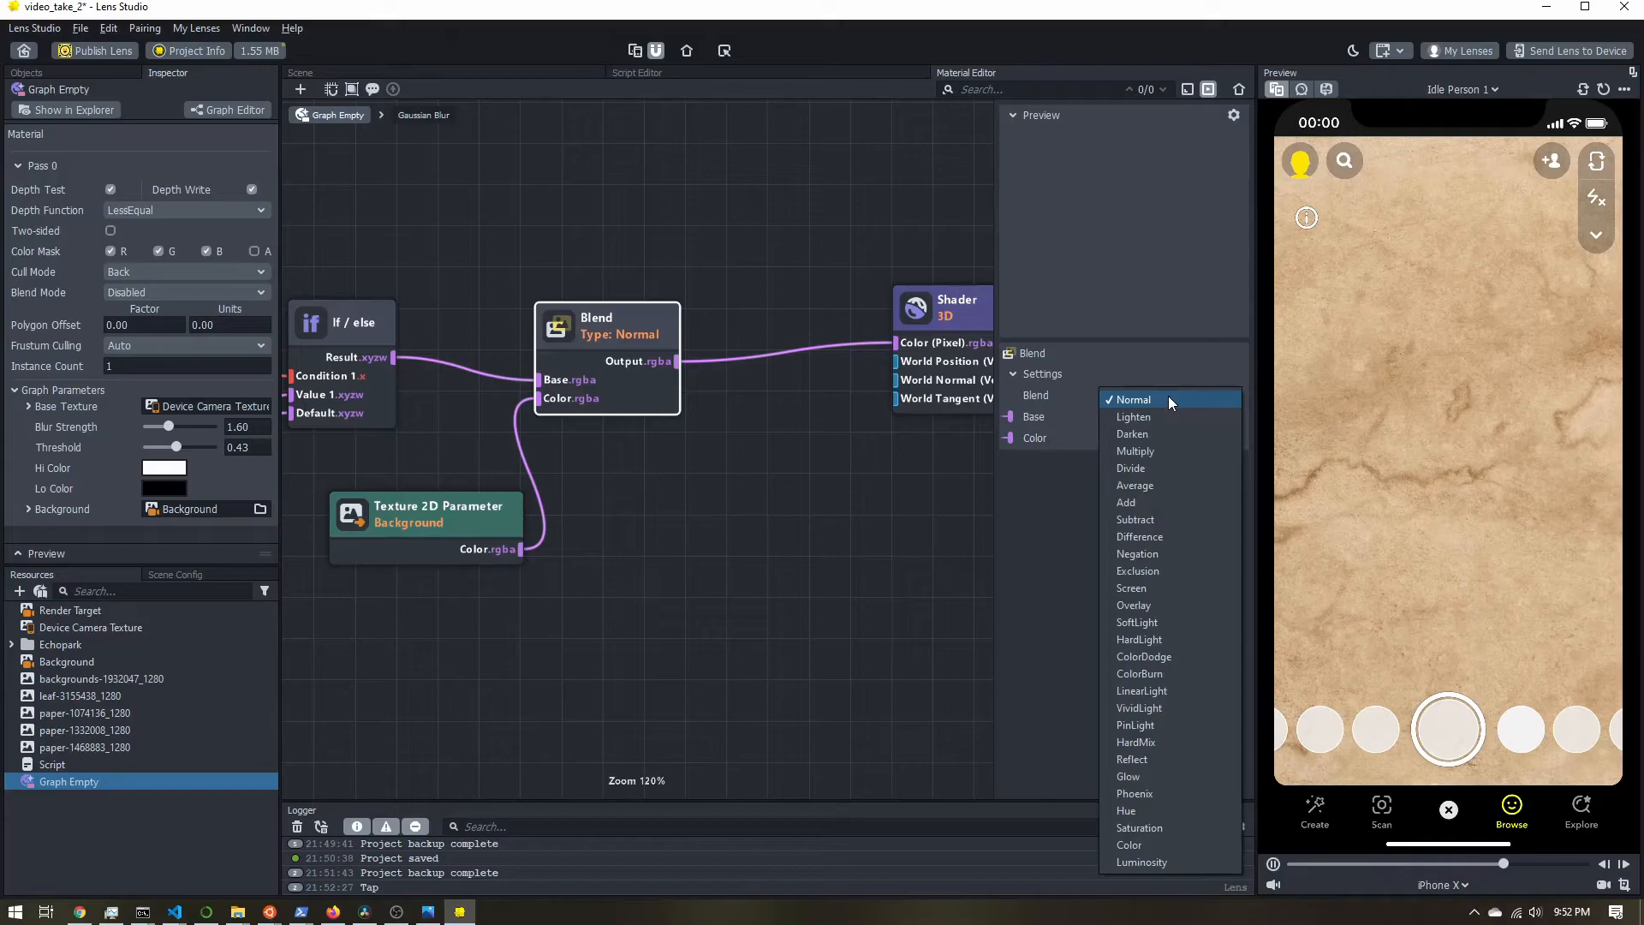
left_click(1163, 453)
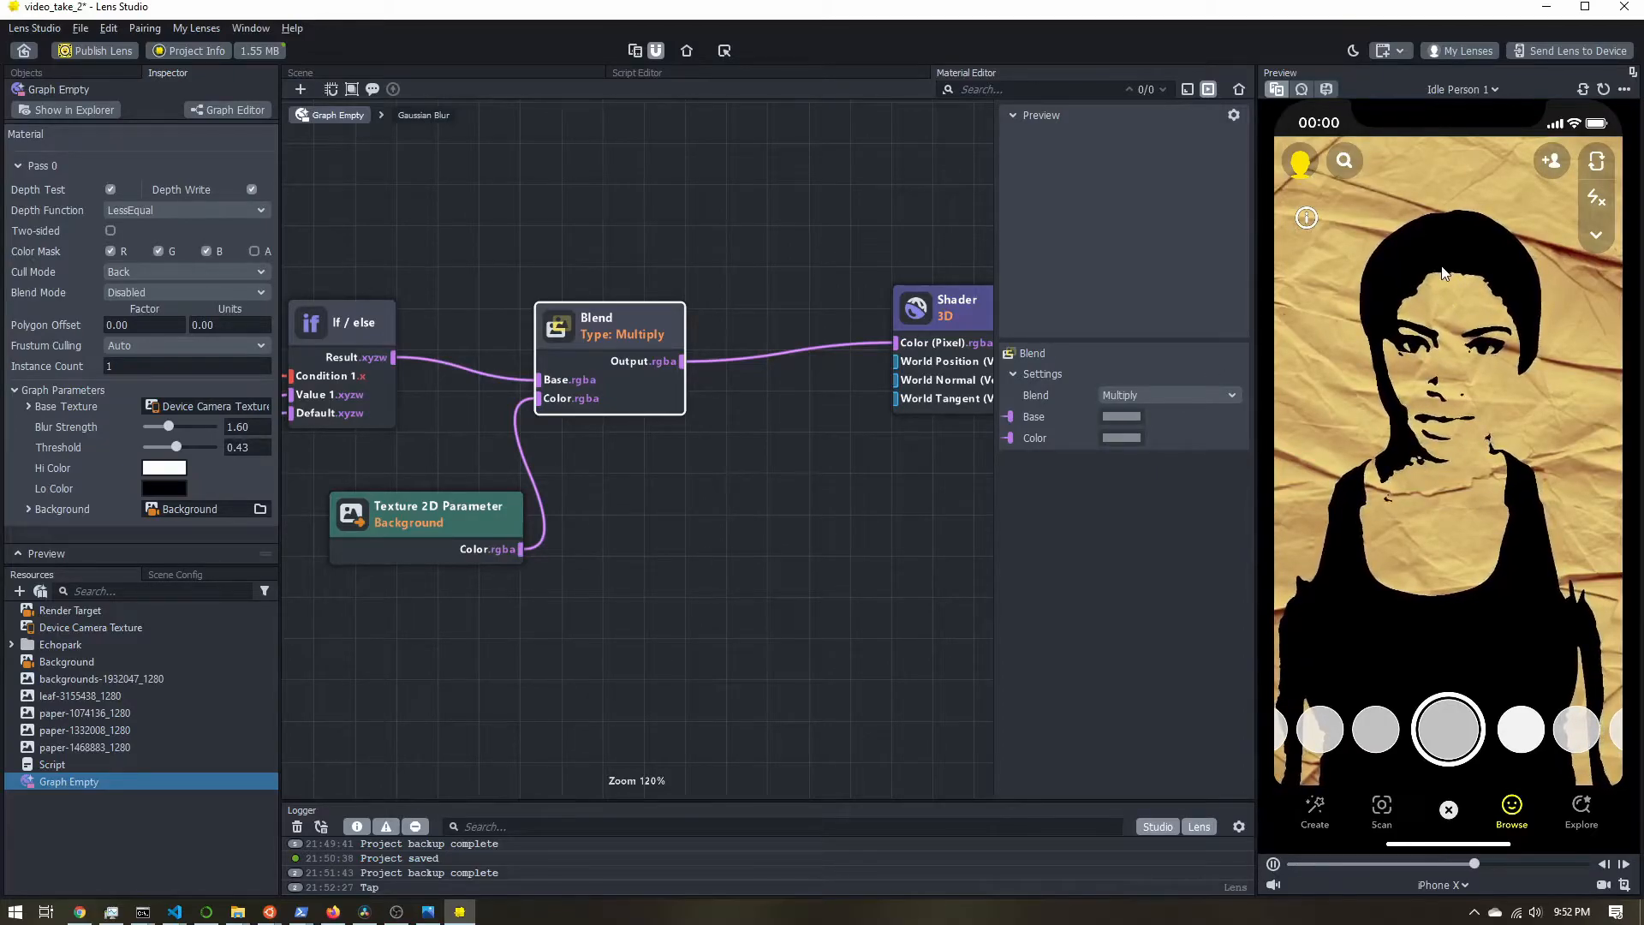
middle_click_drag(415, 438, 824, 389)
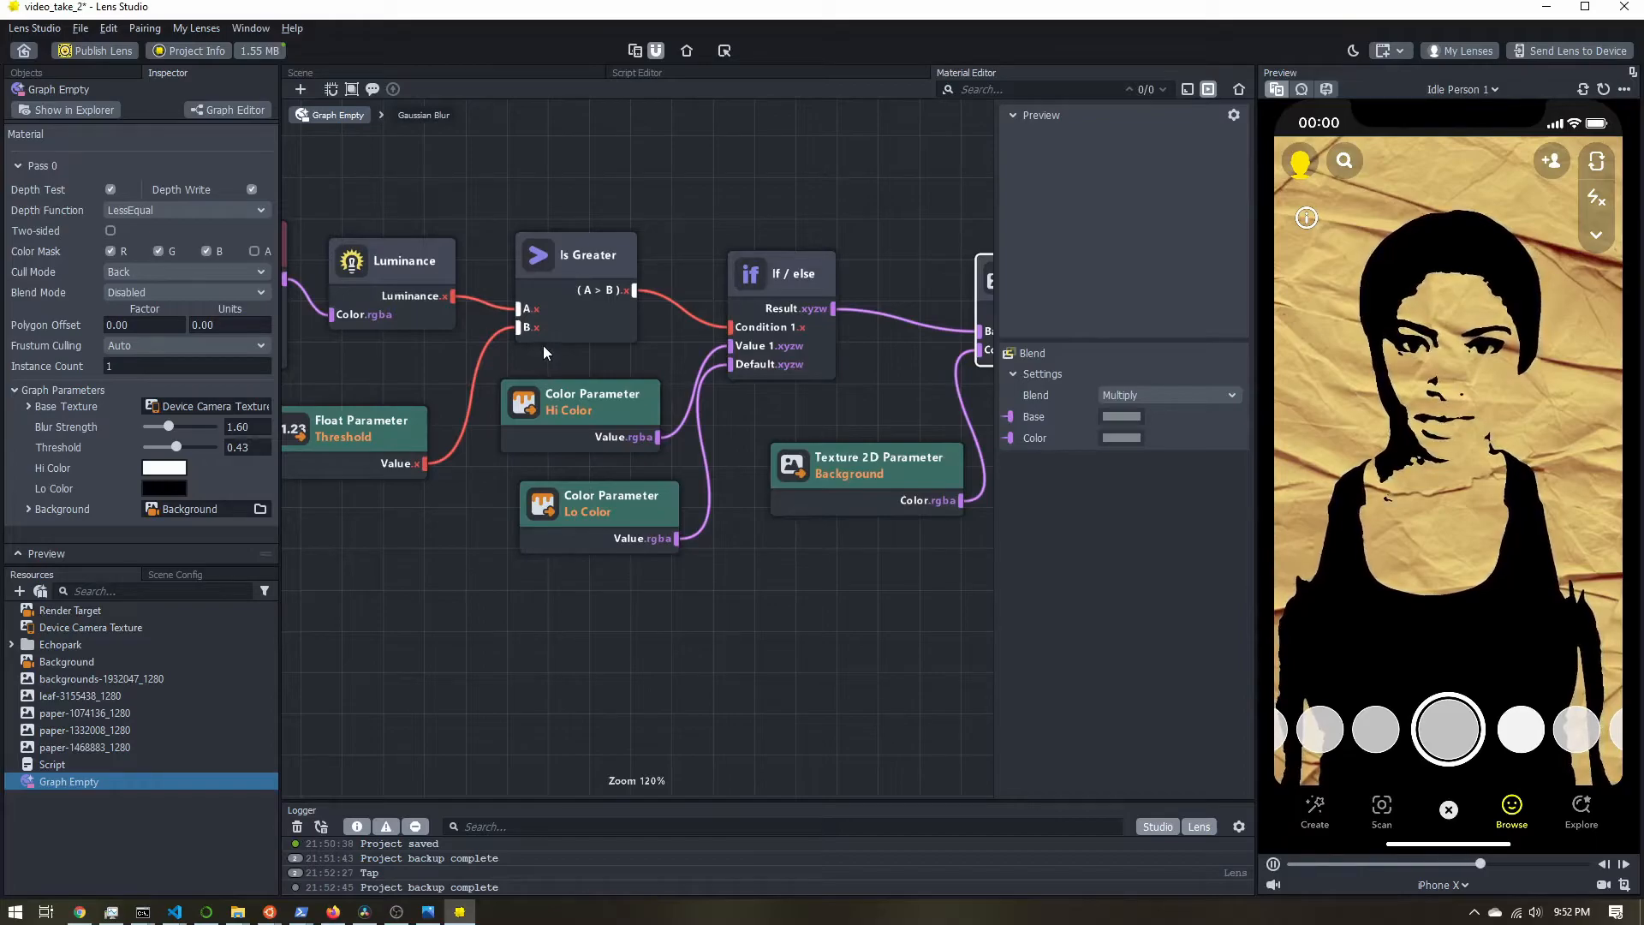
middle_click_drag(880, 360, 596, 397)
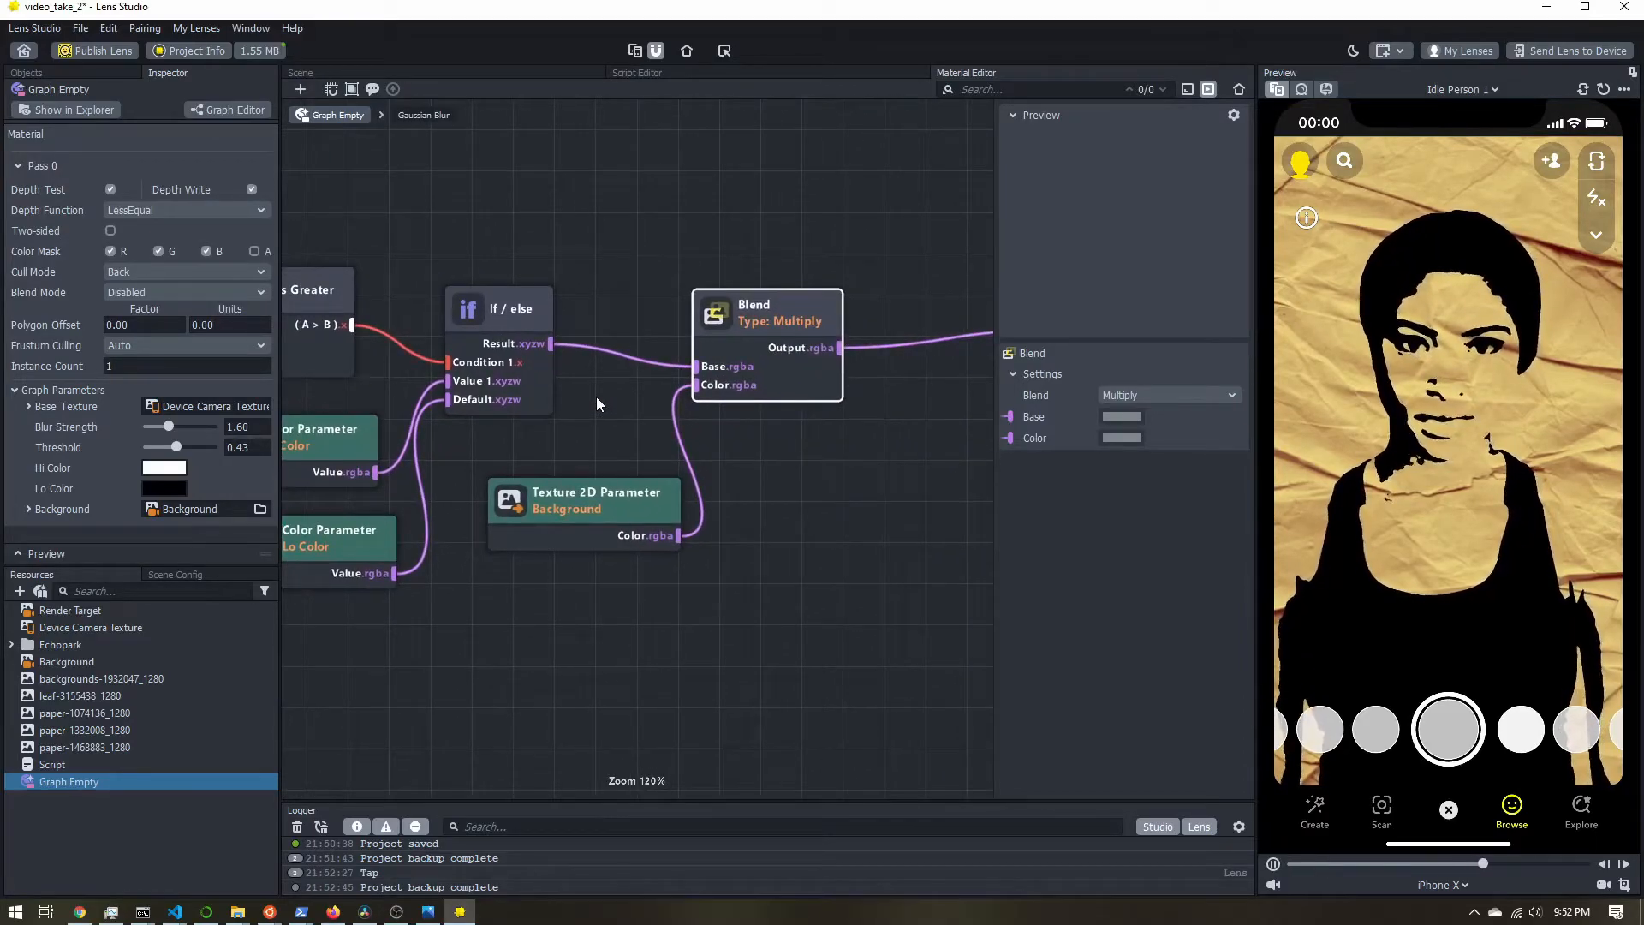
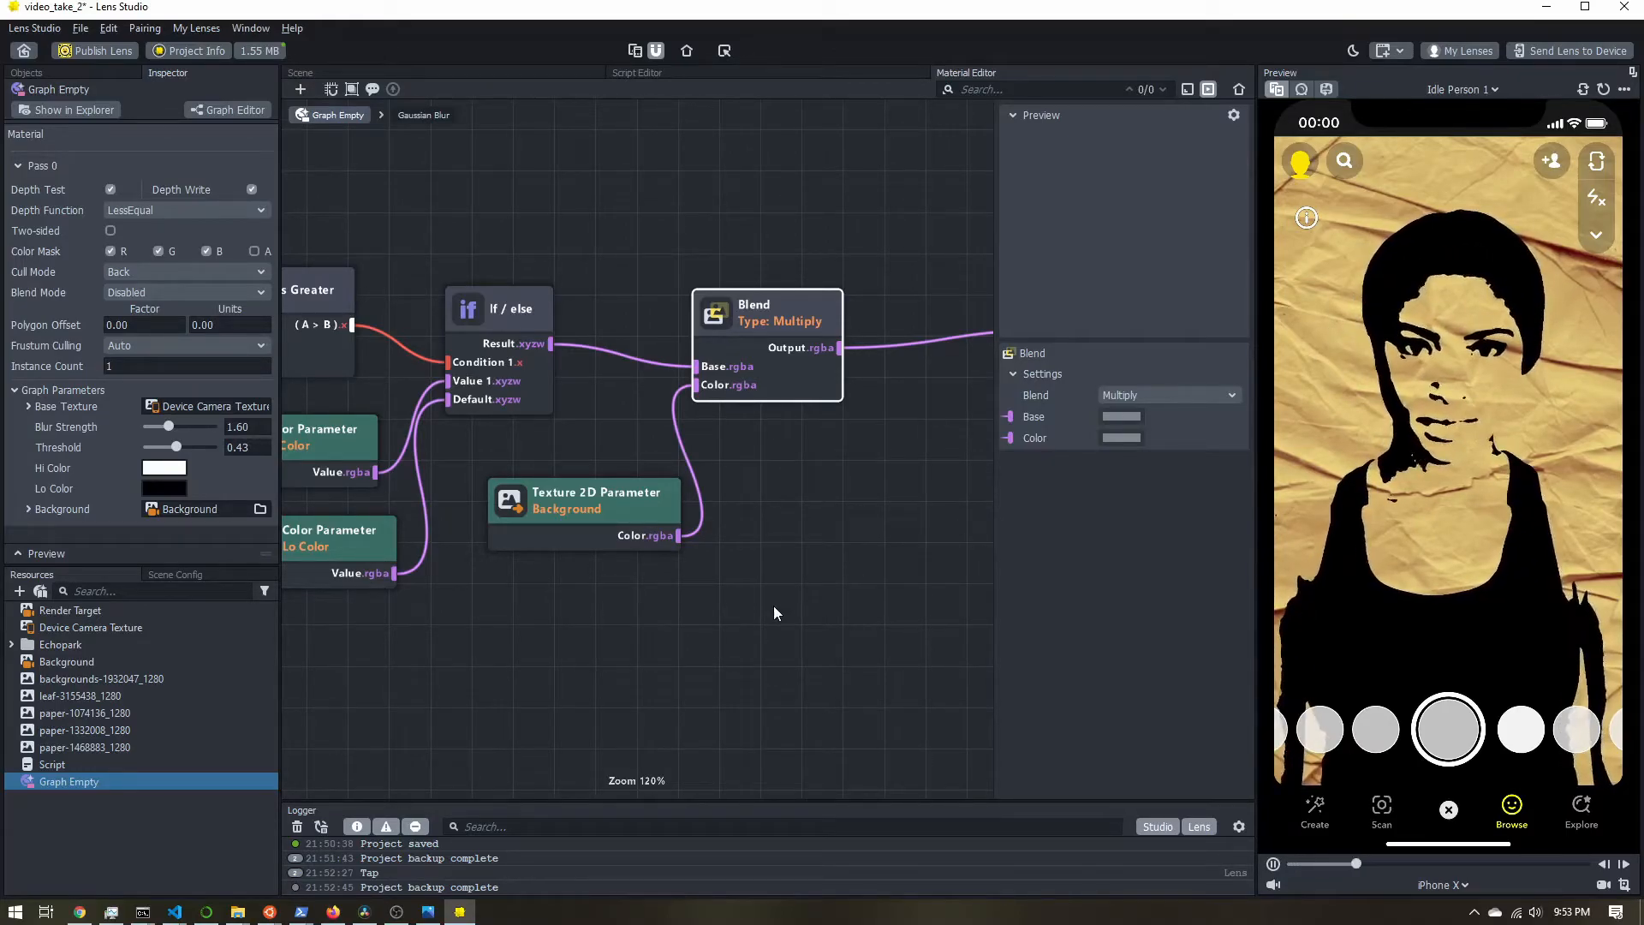
middle_click_drag(874, 534, 754, 562)
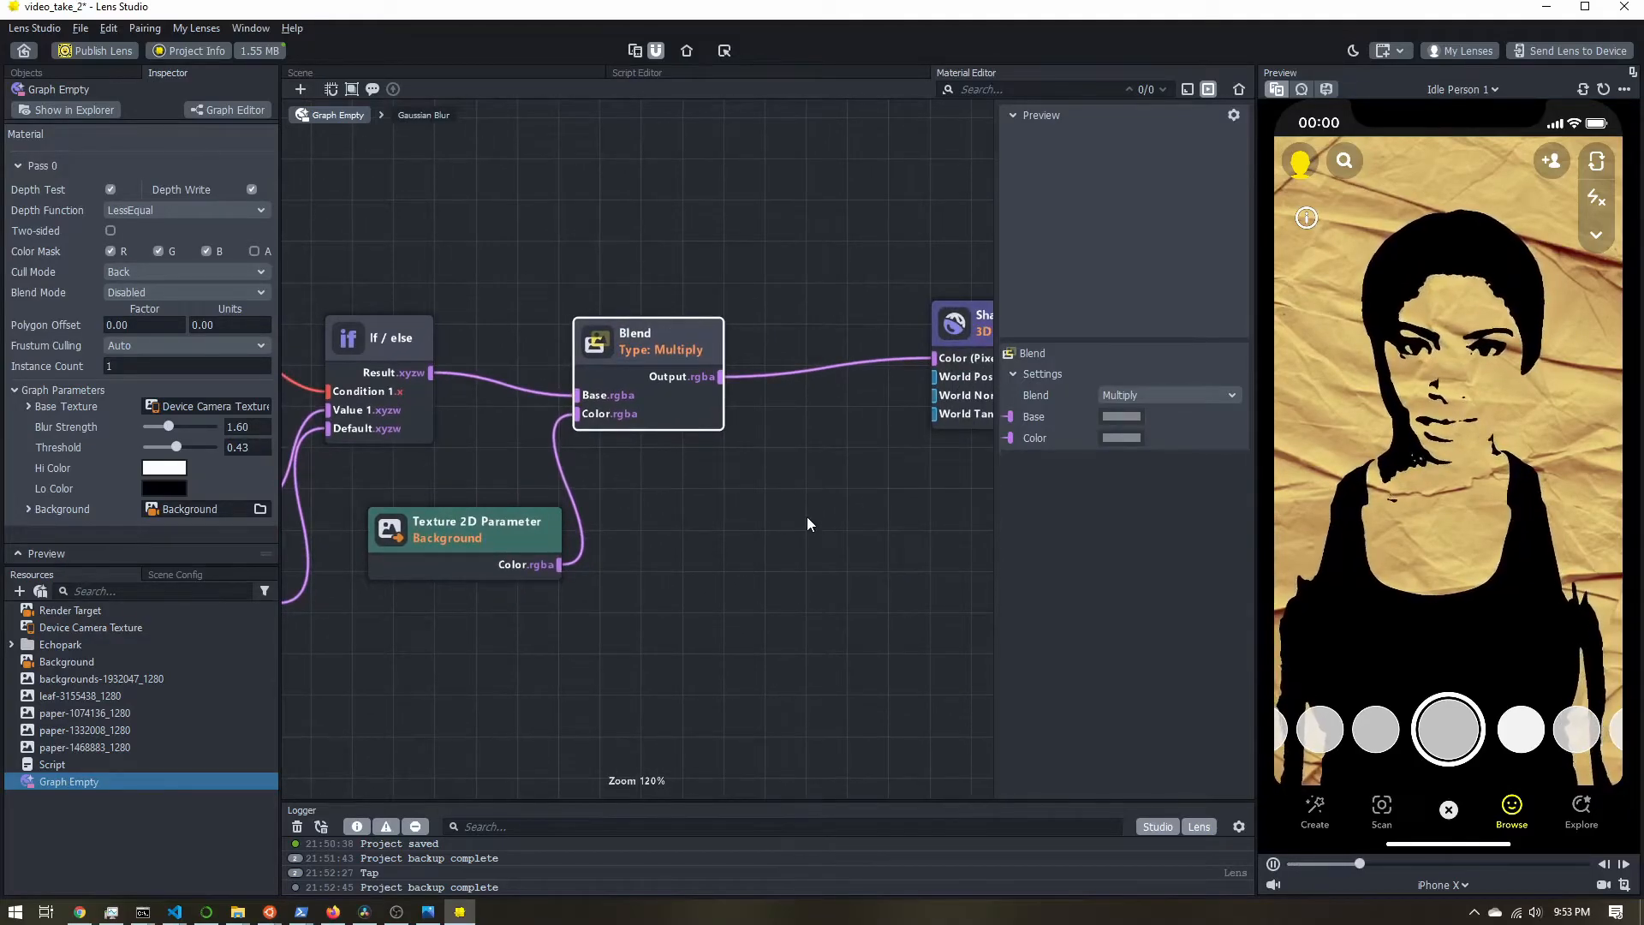
middle_click_drag(824, 475, 793, 437)
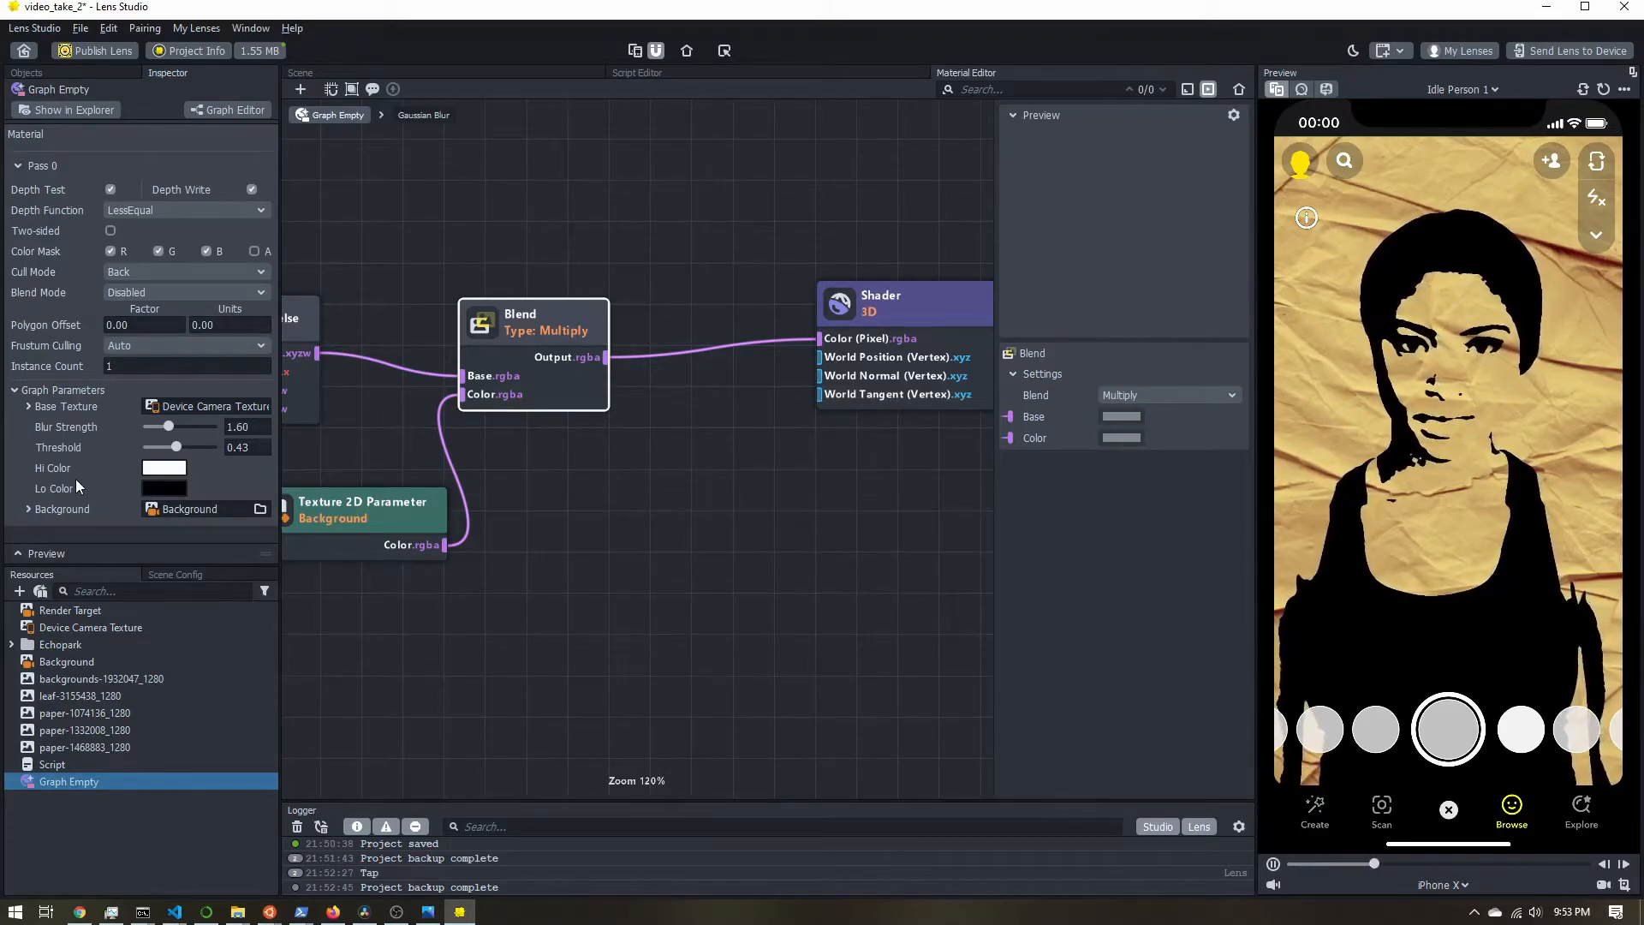
Try an orange tint, #ff8066, as the Hi Color over the paper and set it back to white
left_click(164, 468)
mouse_move(979, 349)
left_mouse_down()
mouse_move(979, 388)
mouse_move(991, 358)
left_mouse_up()
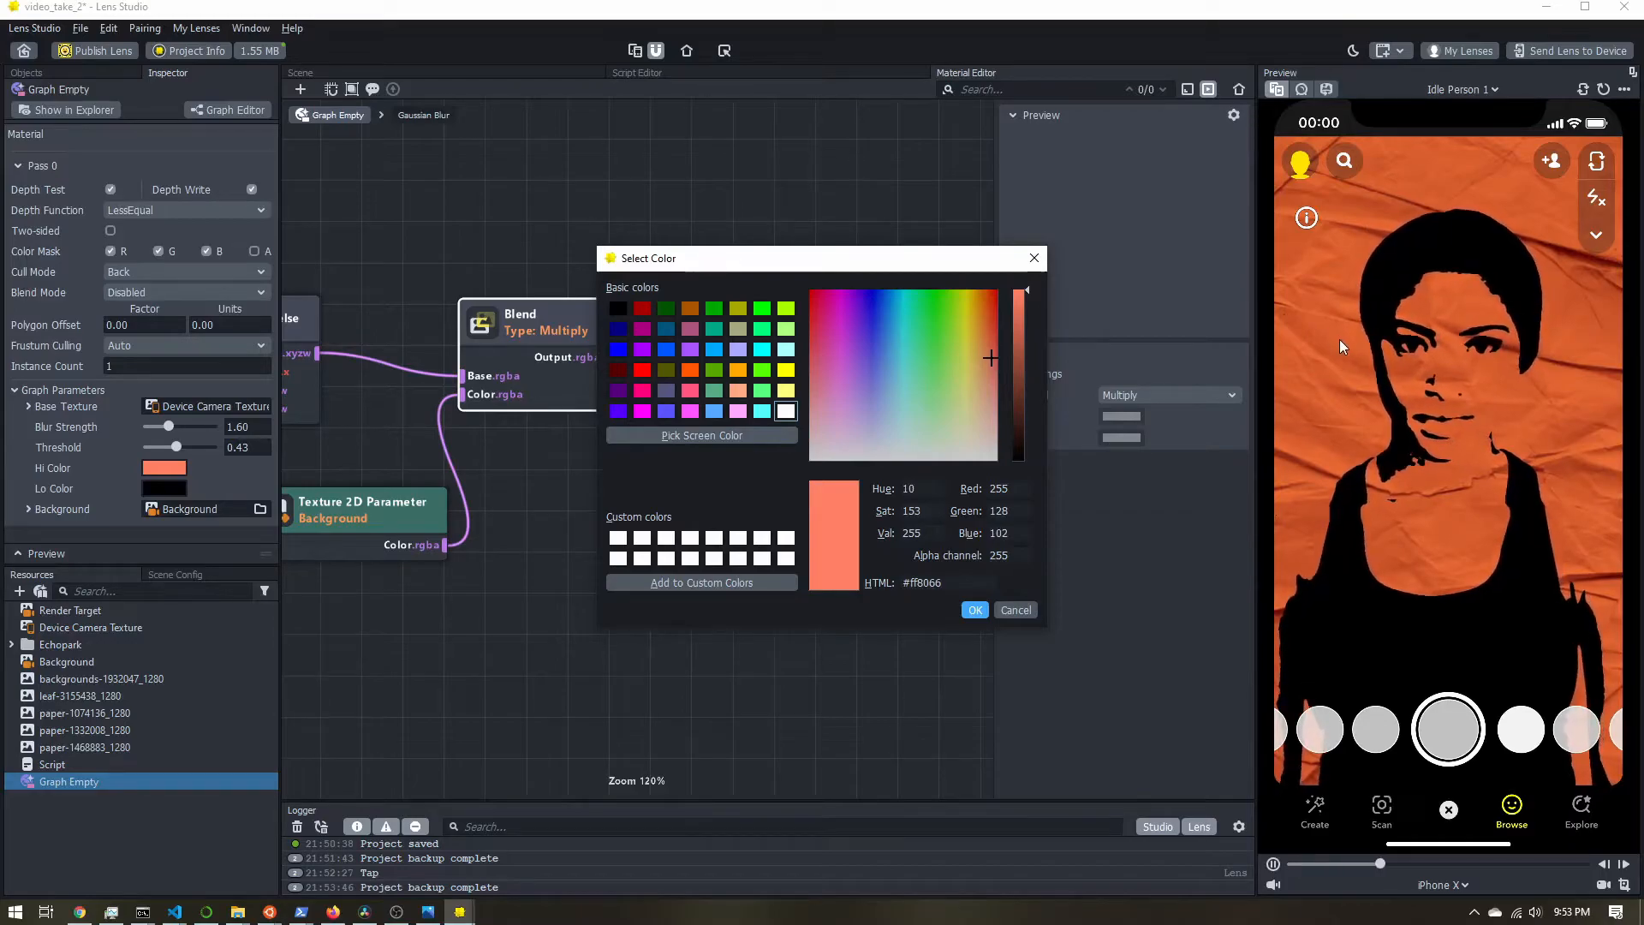
left_click_drag(988, 354, 1031, 492)
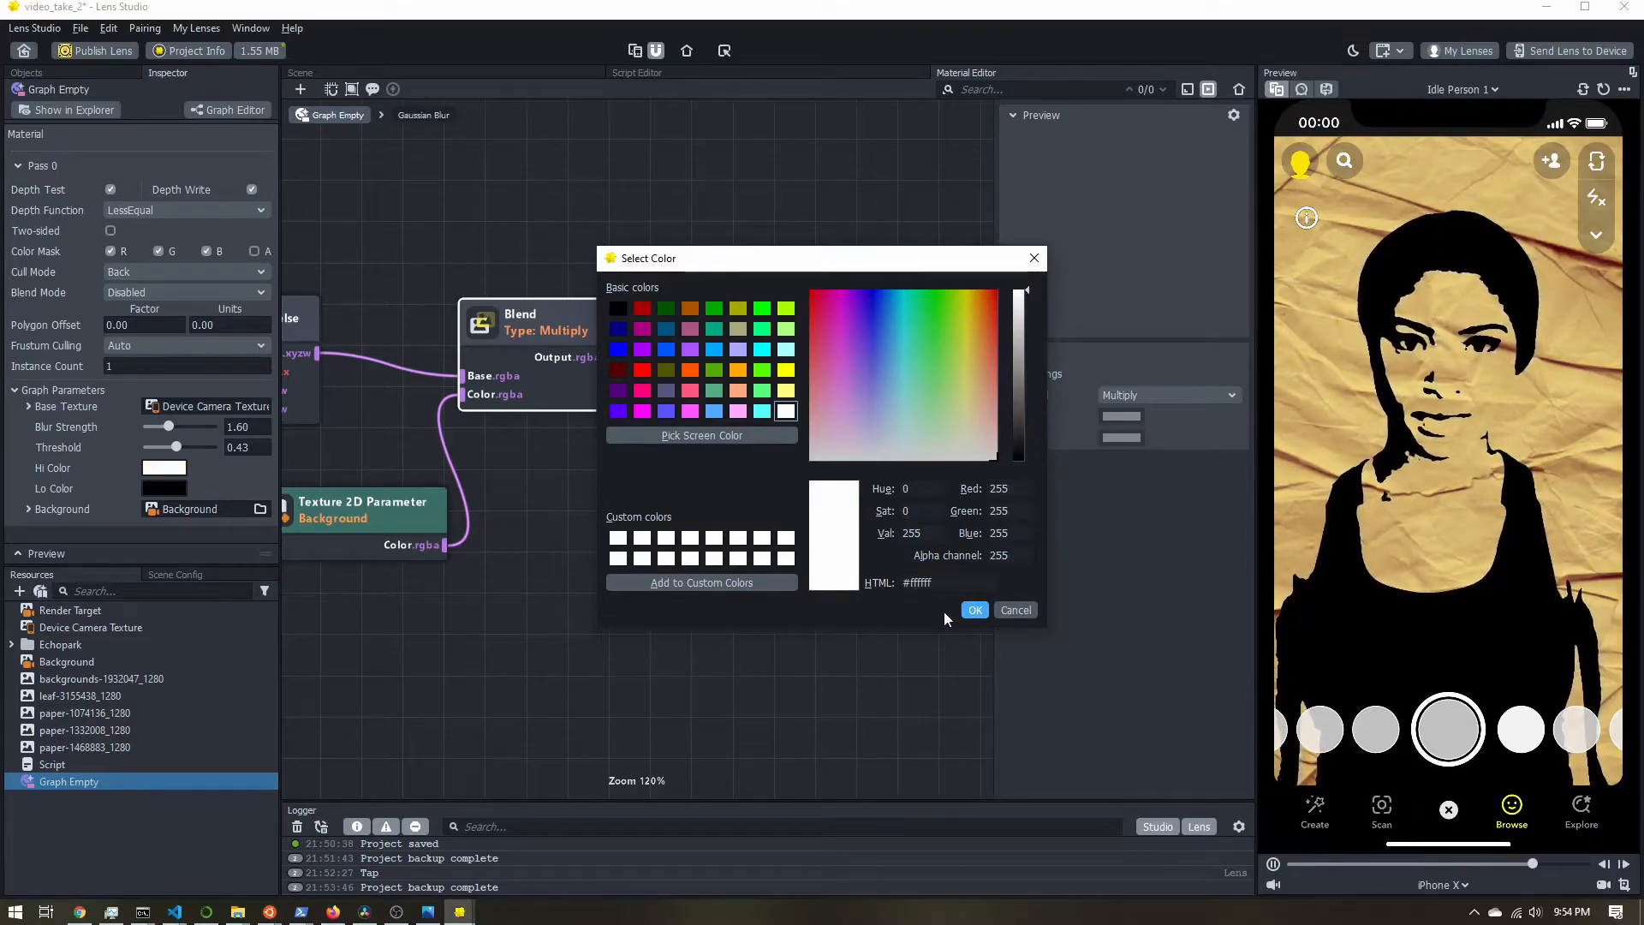
left_click(971, 611)
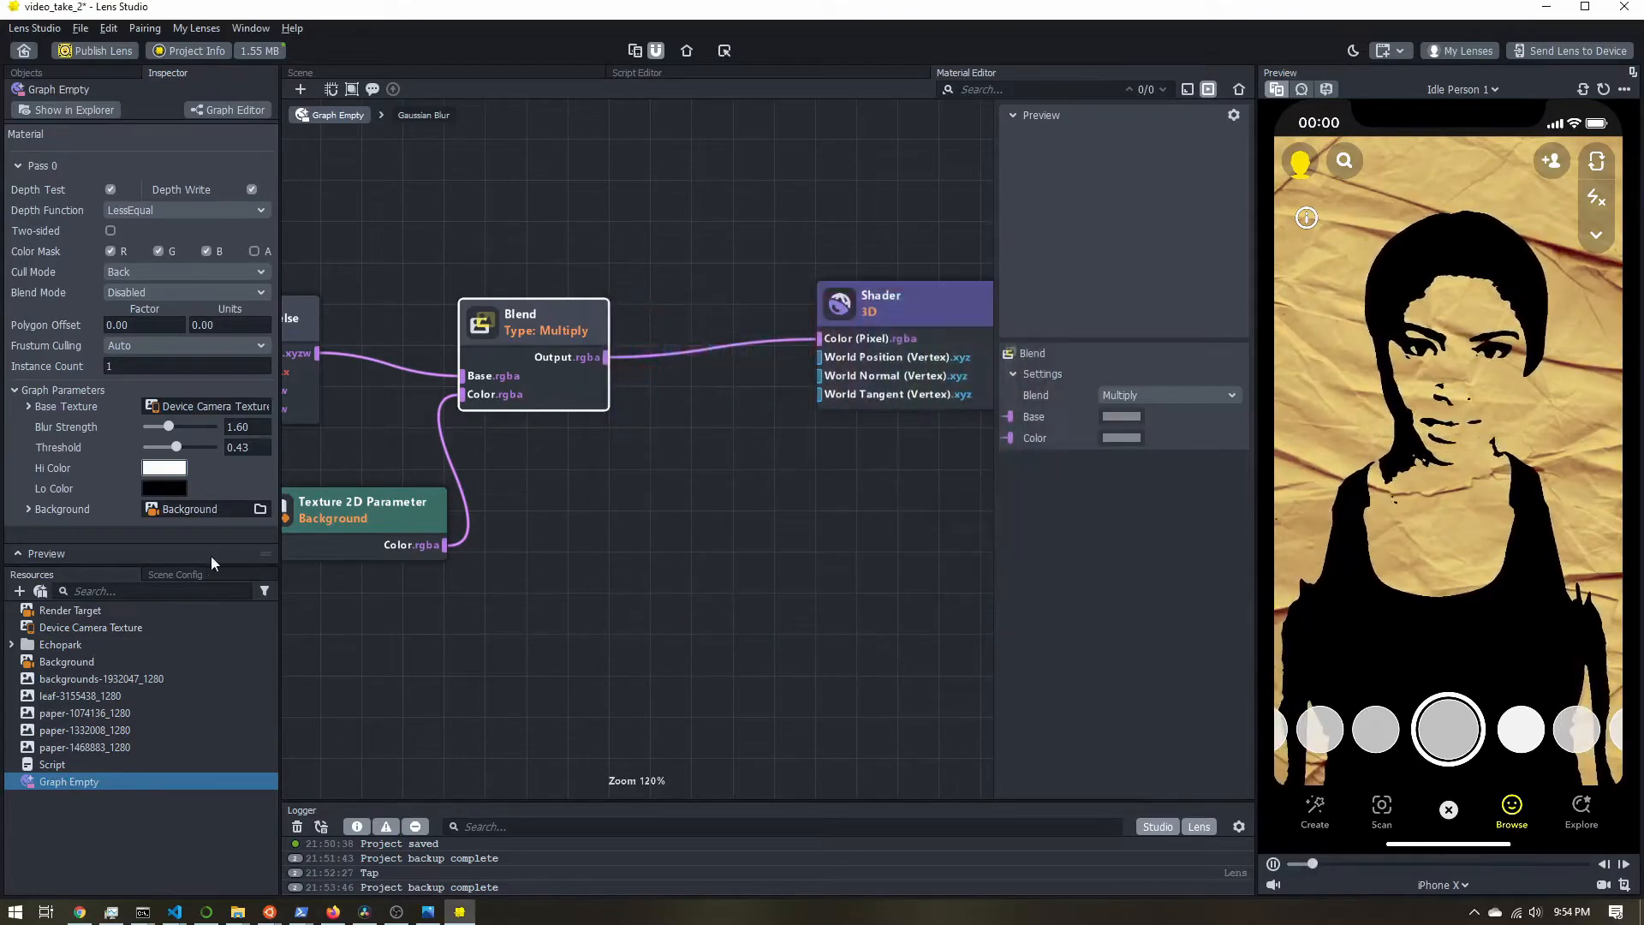
Set the Lo Color's alpha channel to 180
left_click(169, 488)
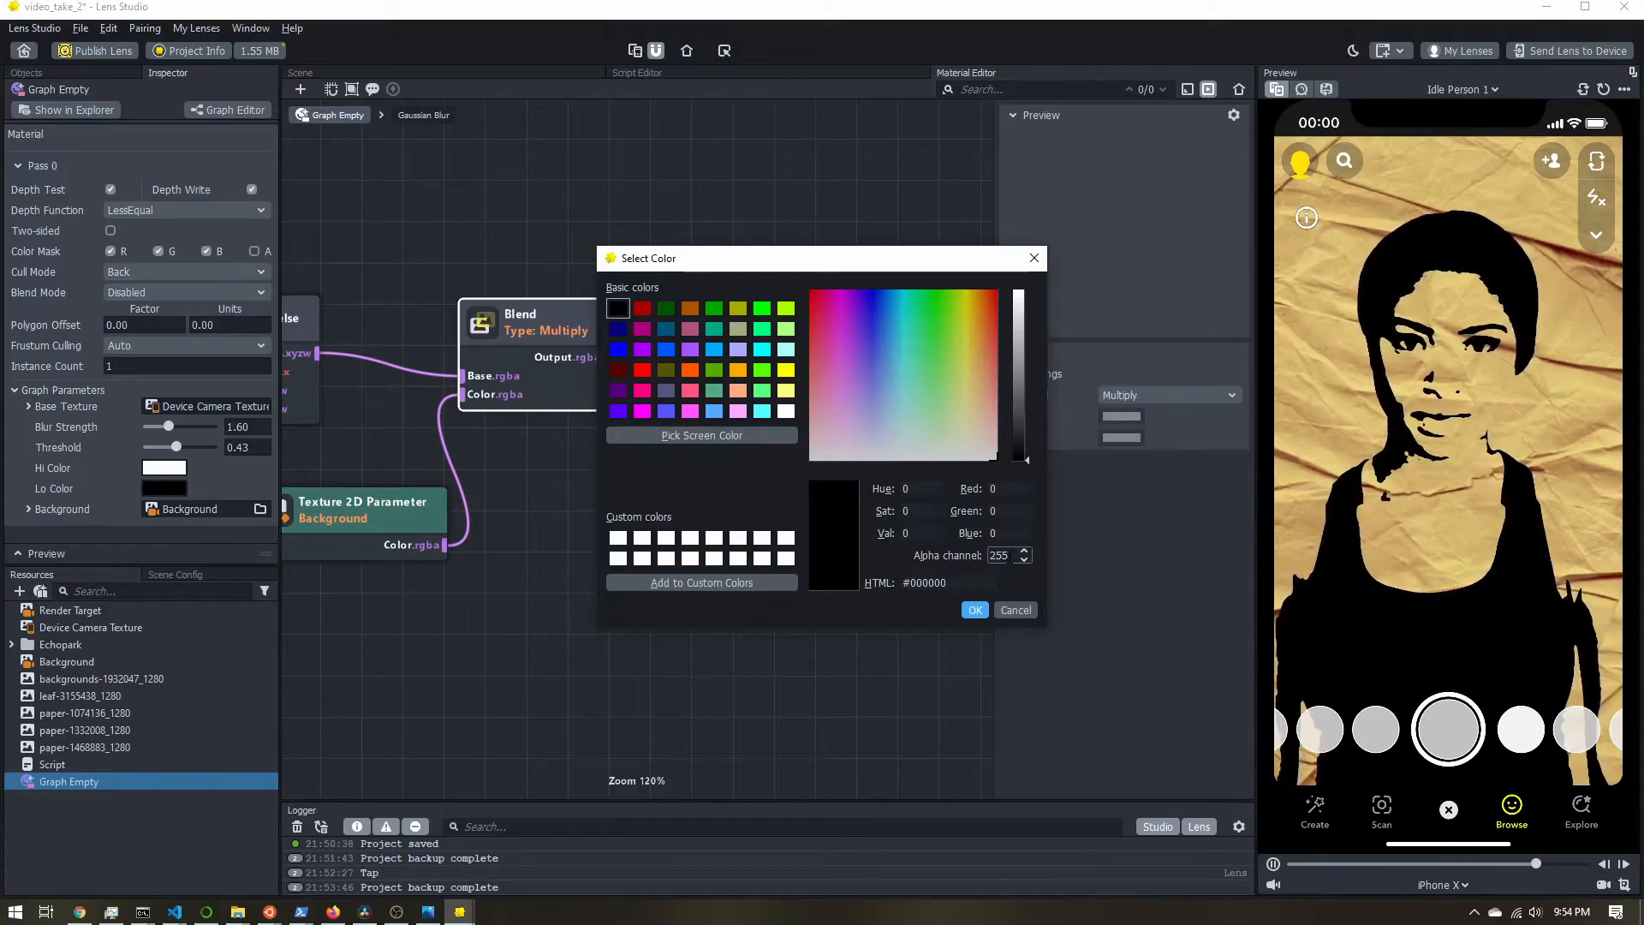
left_click_drag(1014, 557, 974, 560)
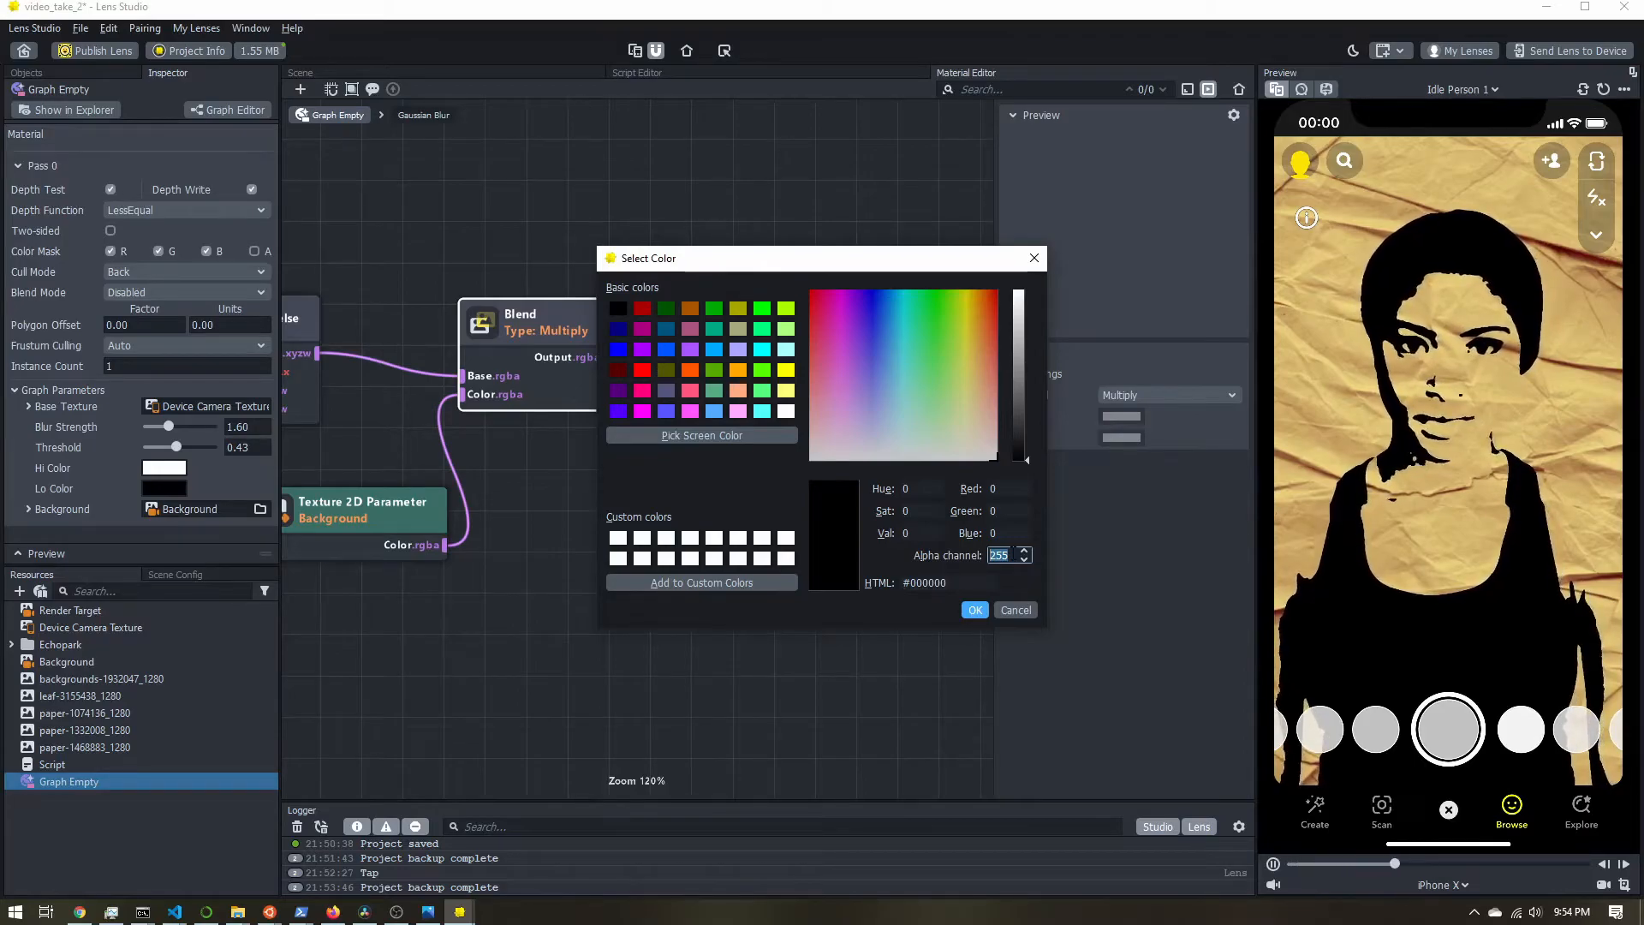
type("180")
key("Return")
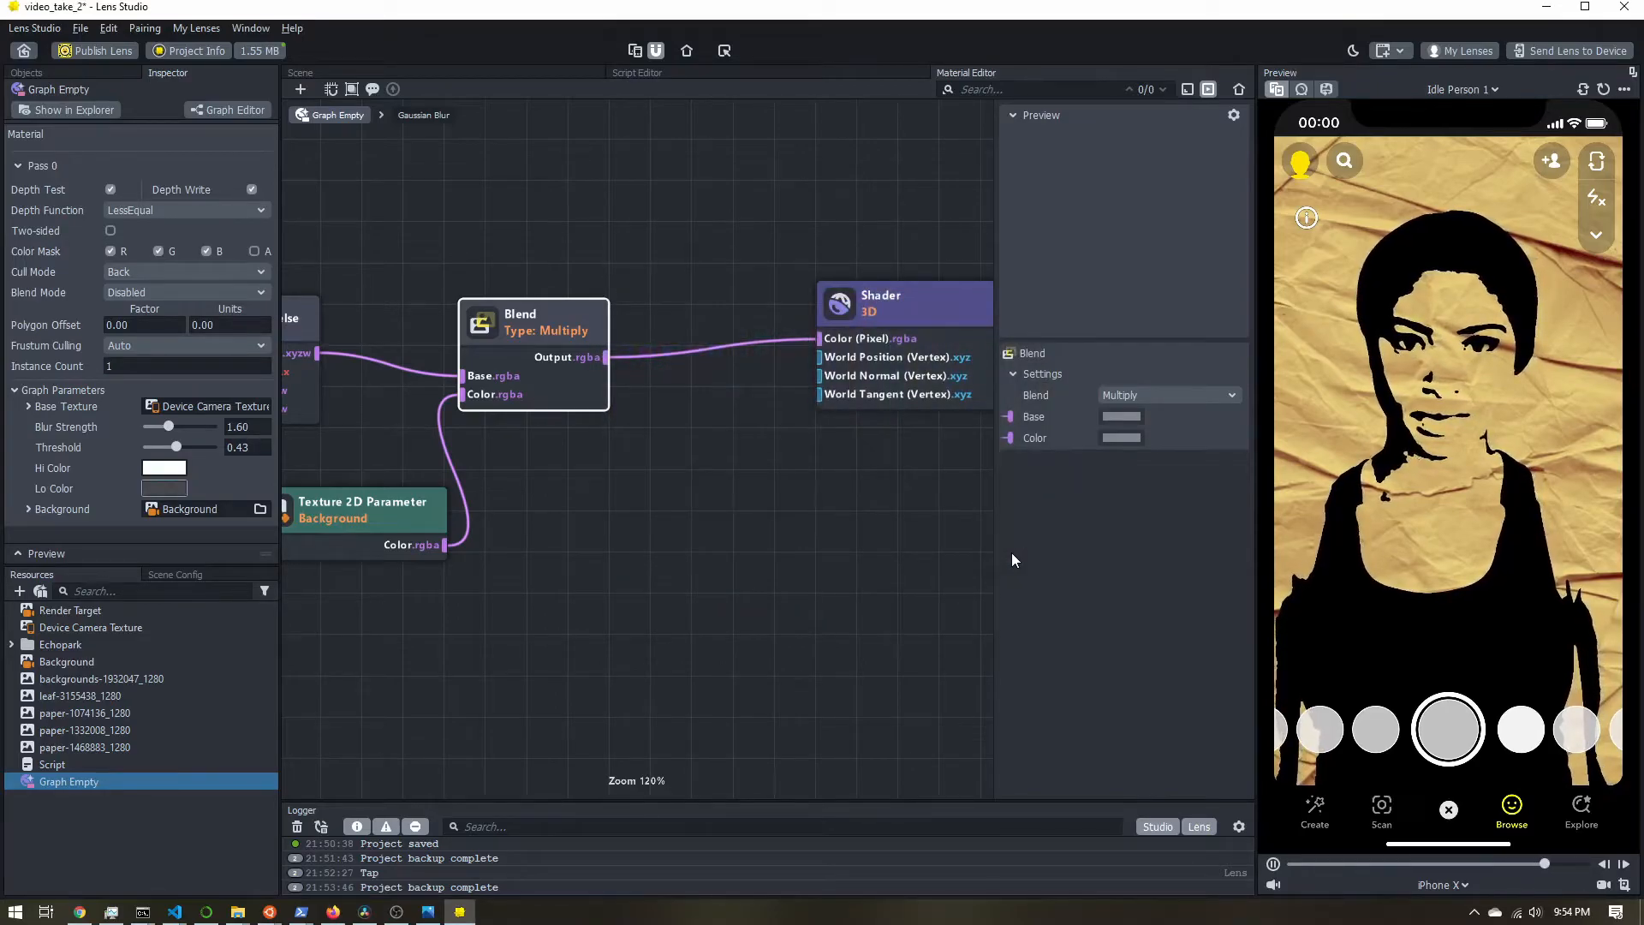
Set the Lo Color to a muted brown, #614c3a, with its alpha channel at 255
left_click(167, 489)
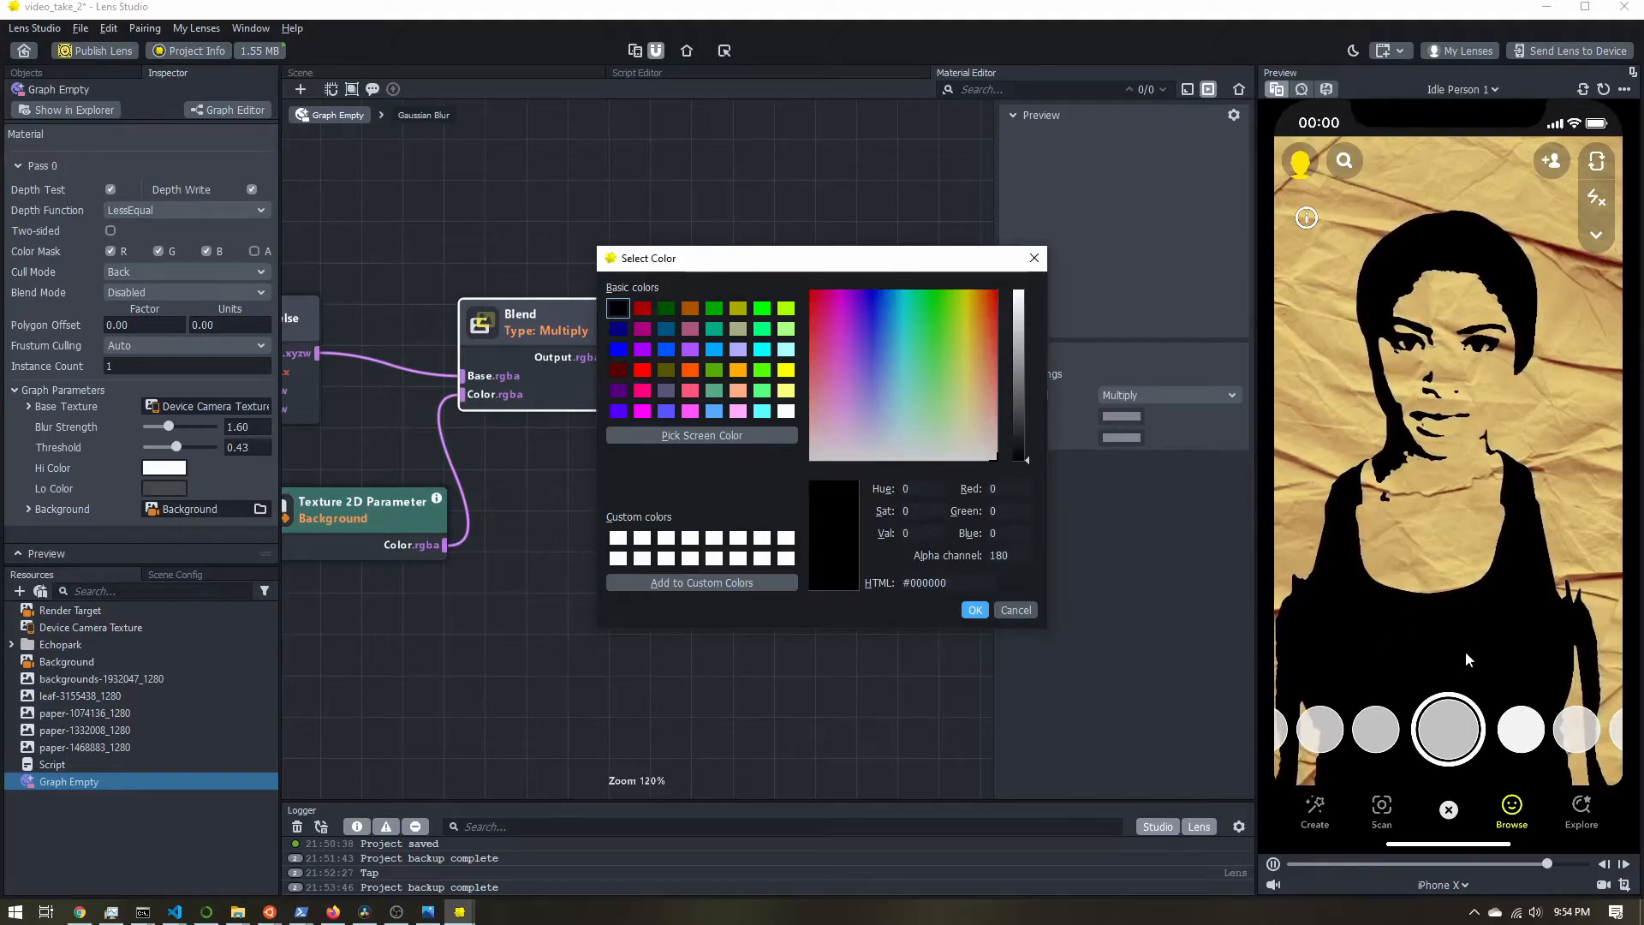
left_click_drag(1027, 459, 1029, 395)
left_click(993, 456)
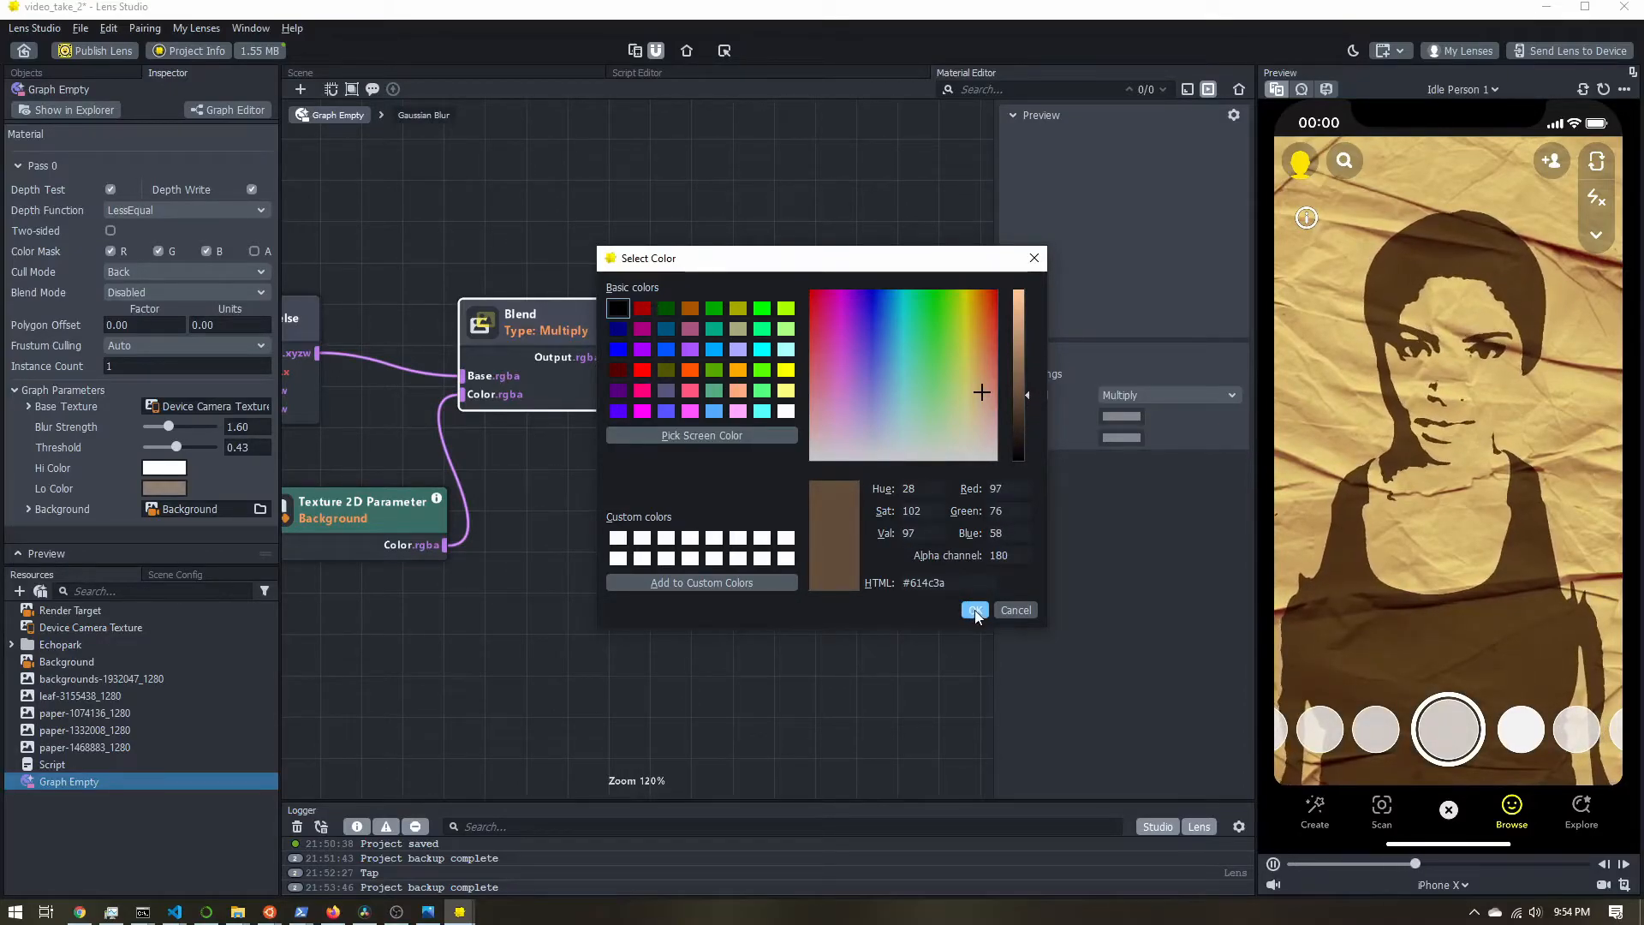
left_click_drag(1010, 556, 954, 538)
type("255")
key("Return")
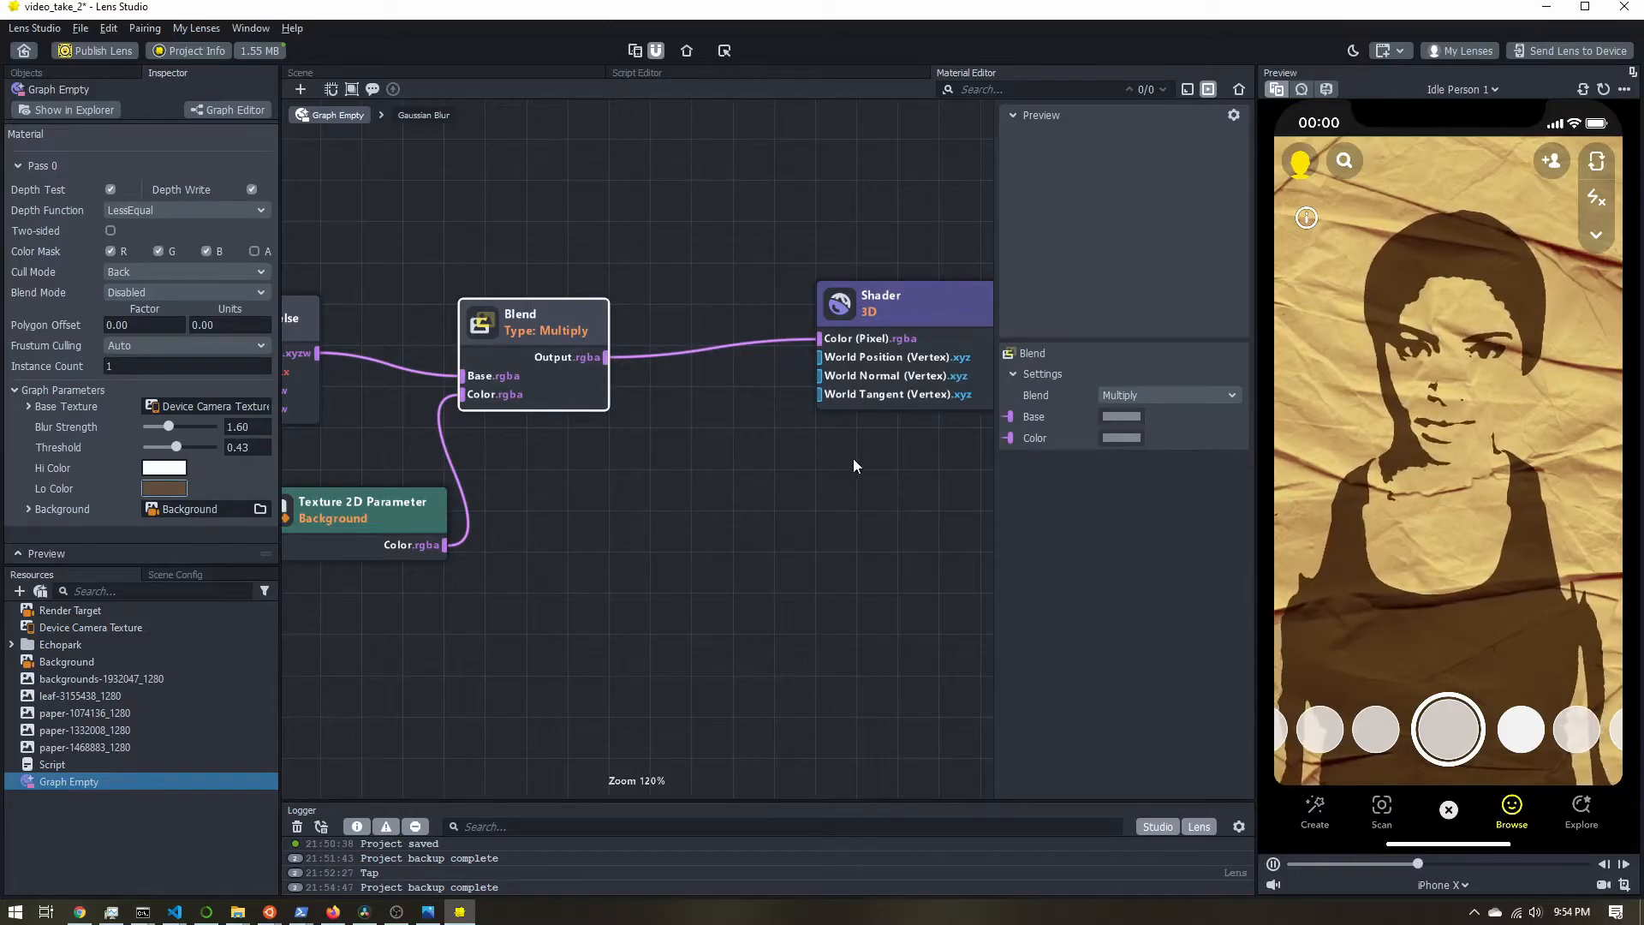
Tap repeatedly in the lens preview to check the brown stencil over each of the paper backgrounds
middle_click_drag(853, 459, 665, 475)
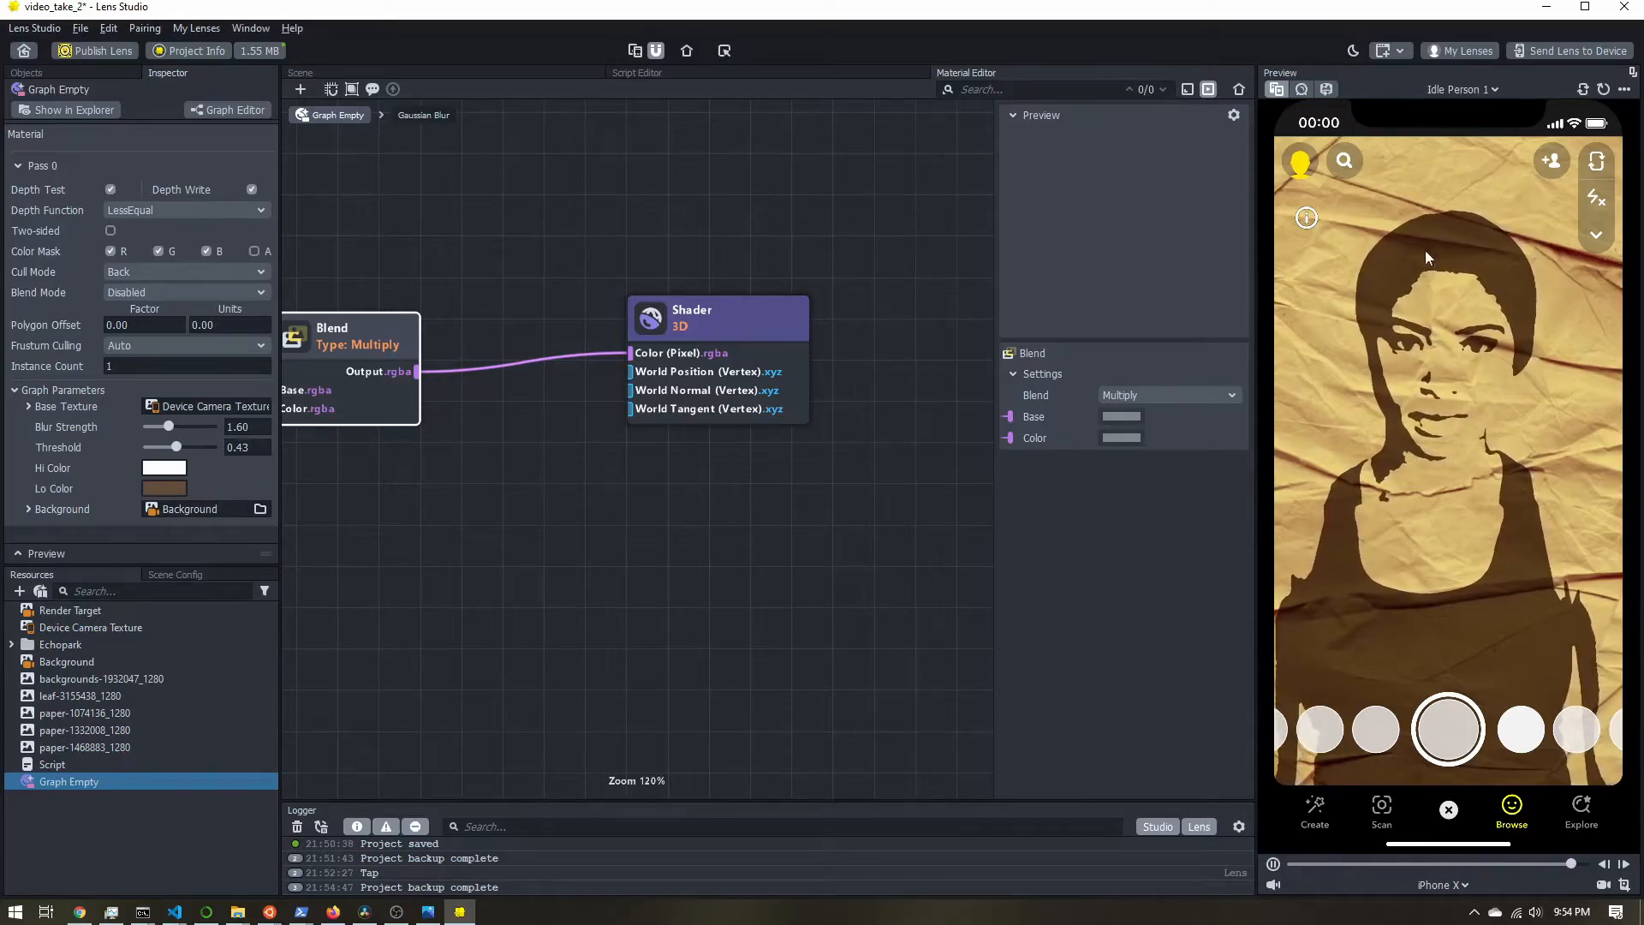
left_click(1297, 367)
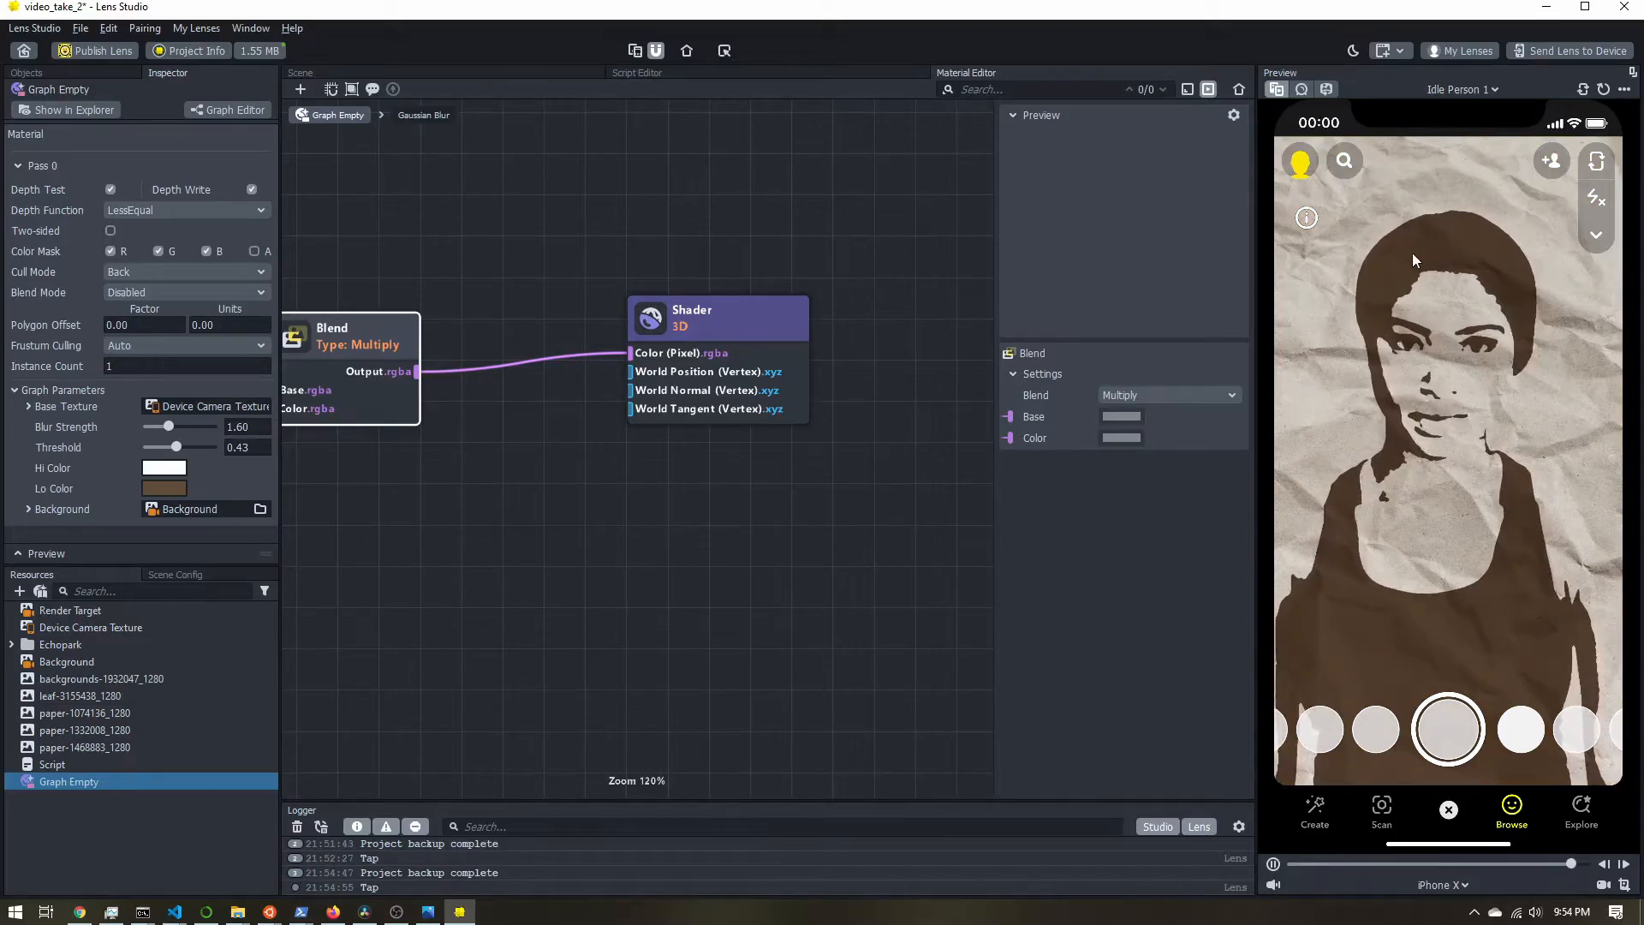
left_click(1447, 258)
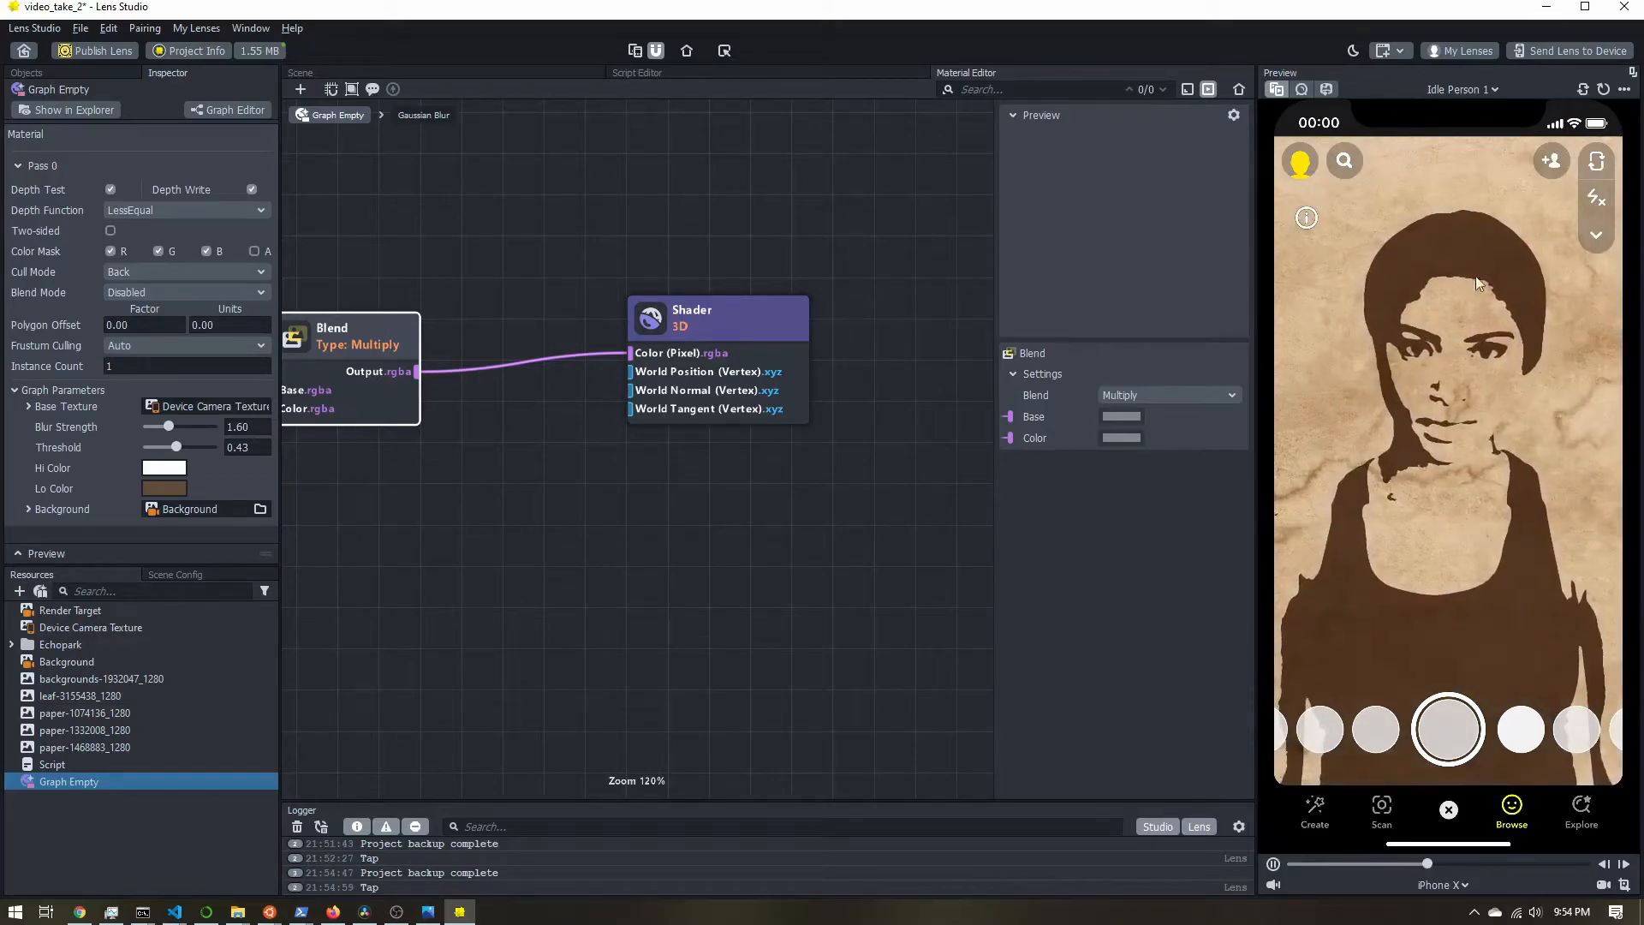
left_click(1560, 347)
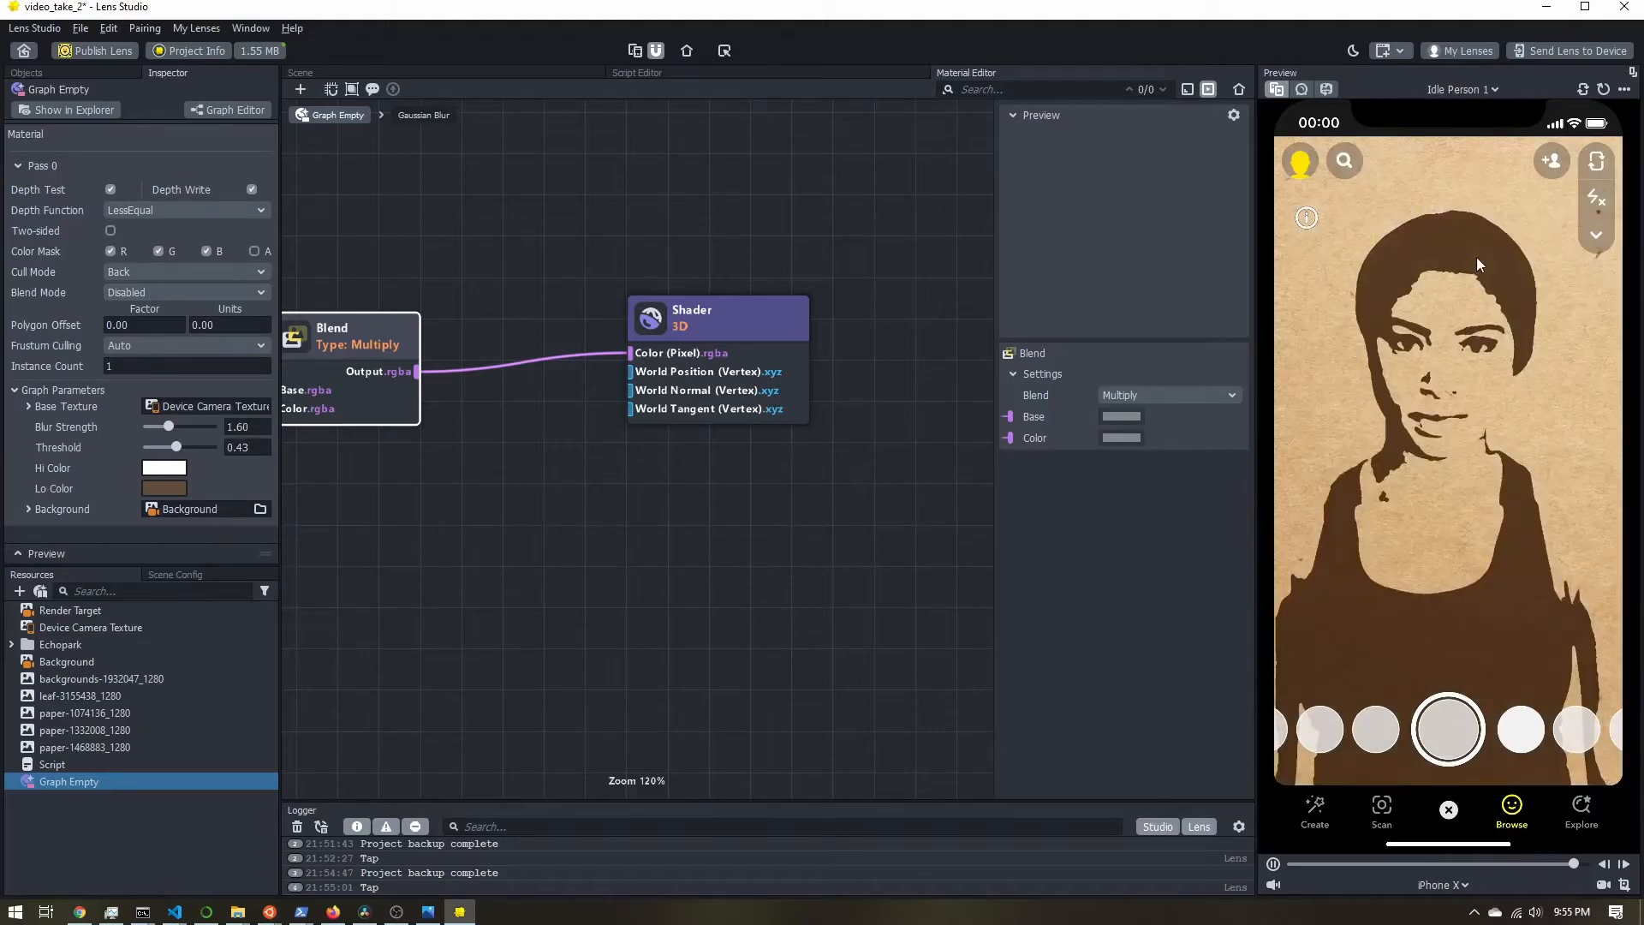
left_click(1579, 387)
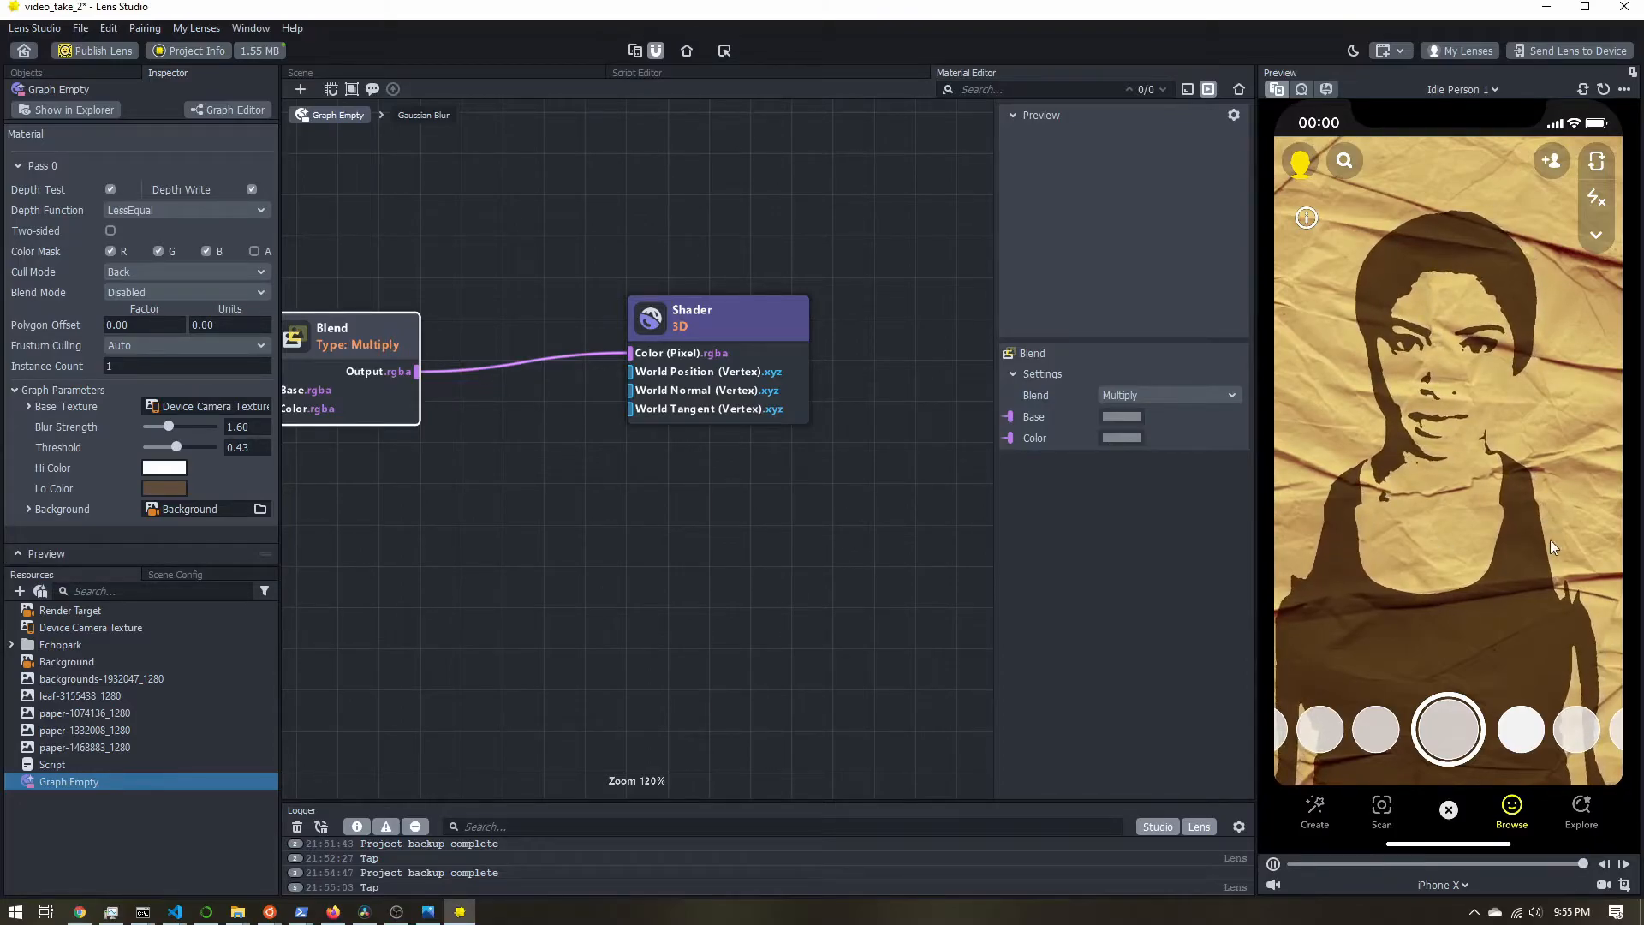
left_click(1559, 403)
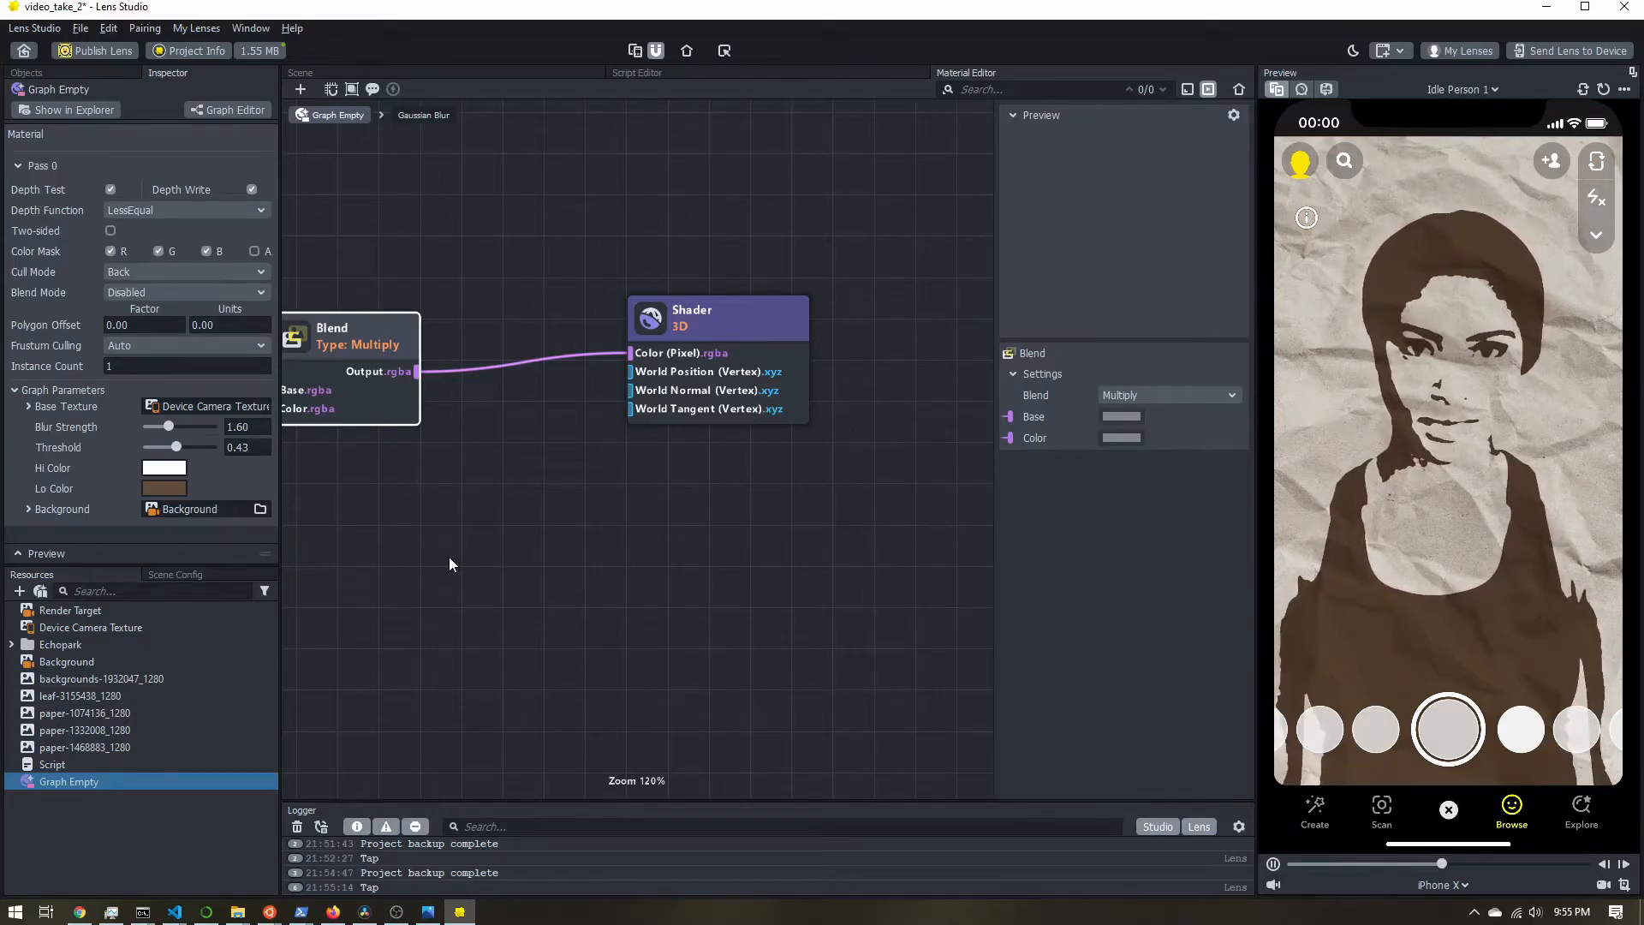
Add a Random Noise node to the material graph, in the empty space above the Gaussian Blur node
middle_click_drag(449, 556, 627, 613)
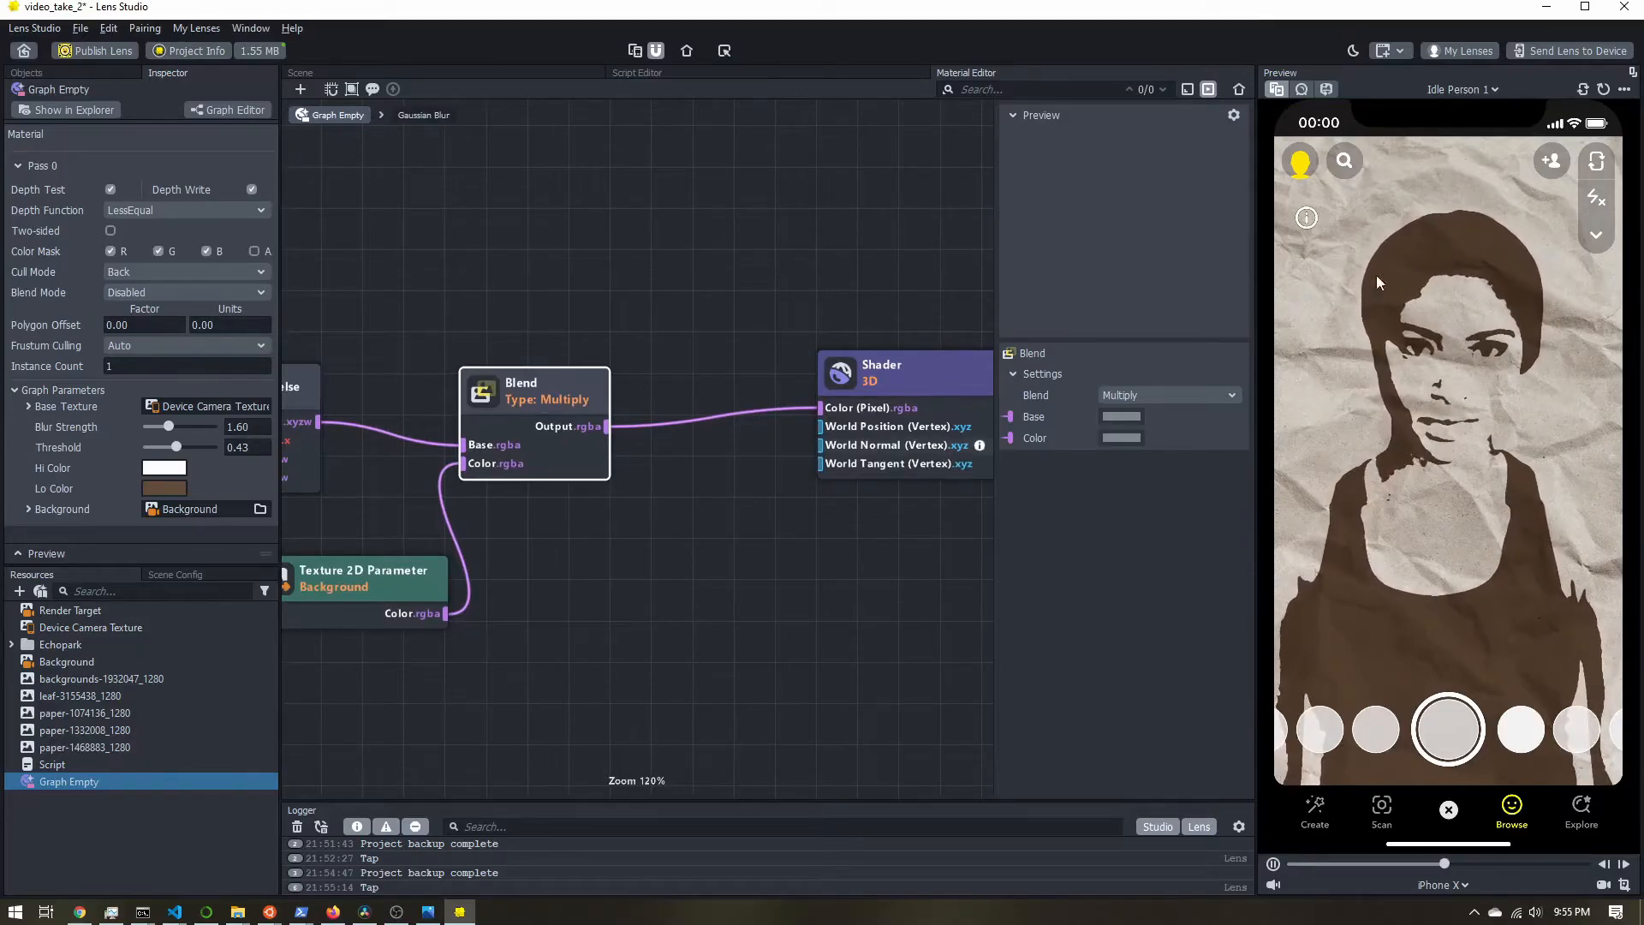
scroll(507, 316, "down", 2)
scroll(445, 299, "down", 2)
middle_click_drag(445, 300, 753, 377)
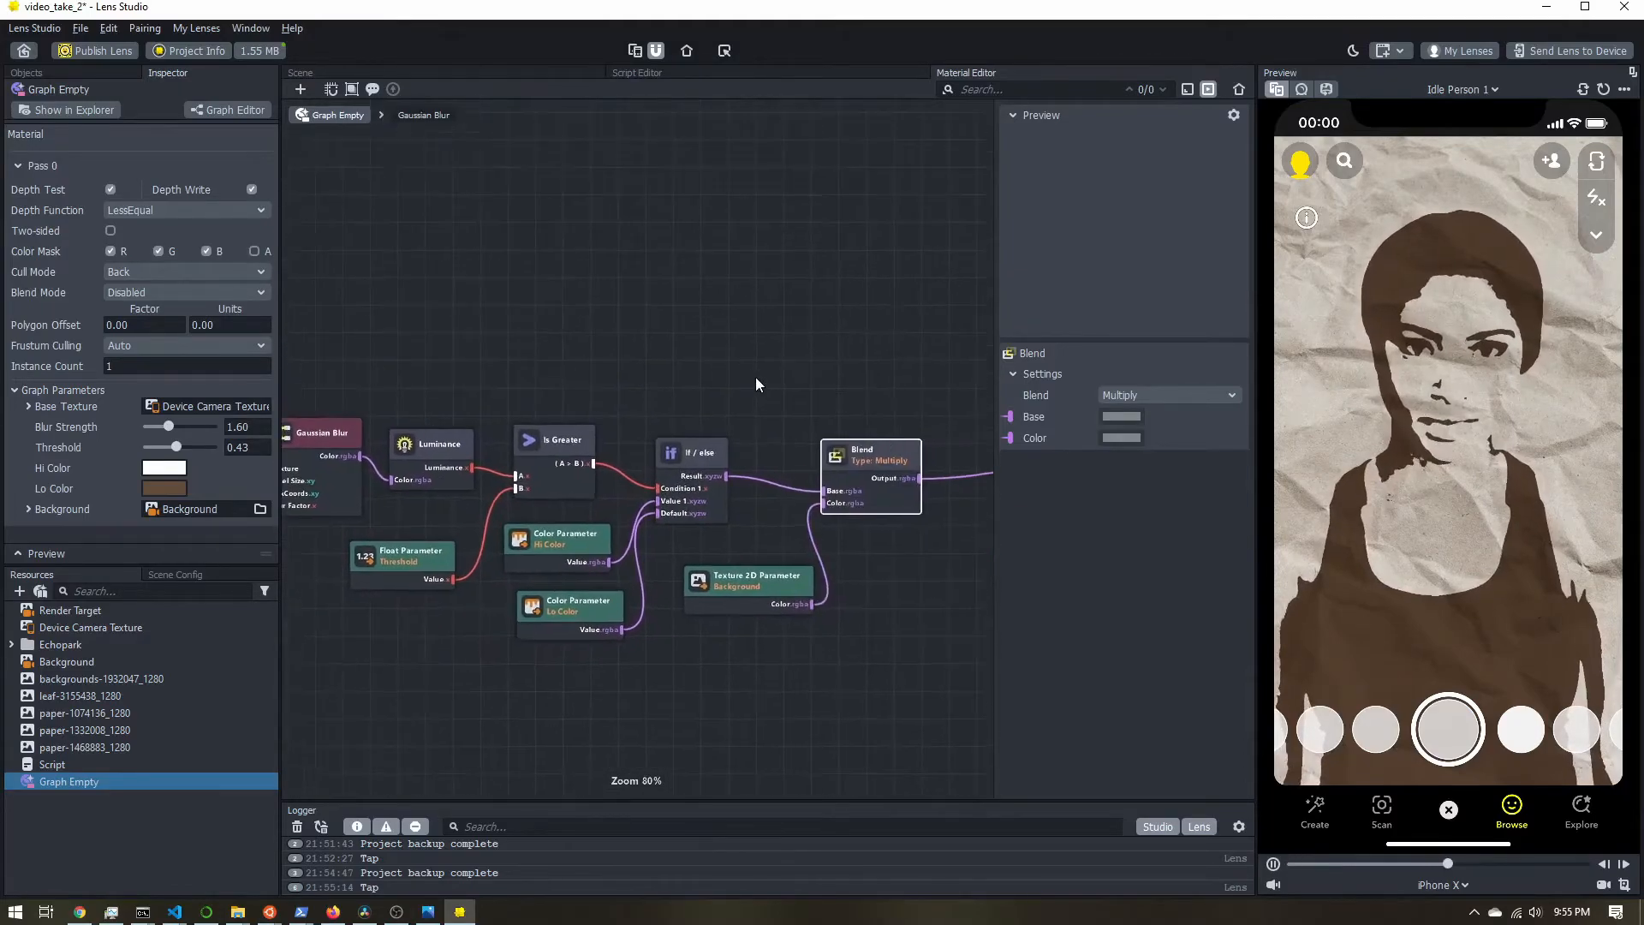
middle_click_drag(496, 363, 658, 295)
scroll(543, 341, "up", 1)
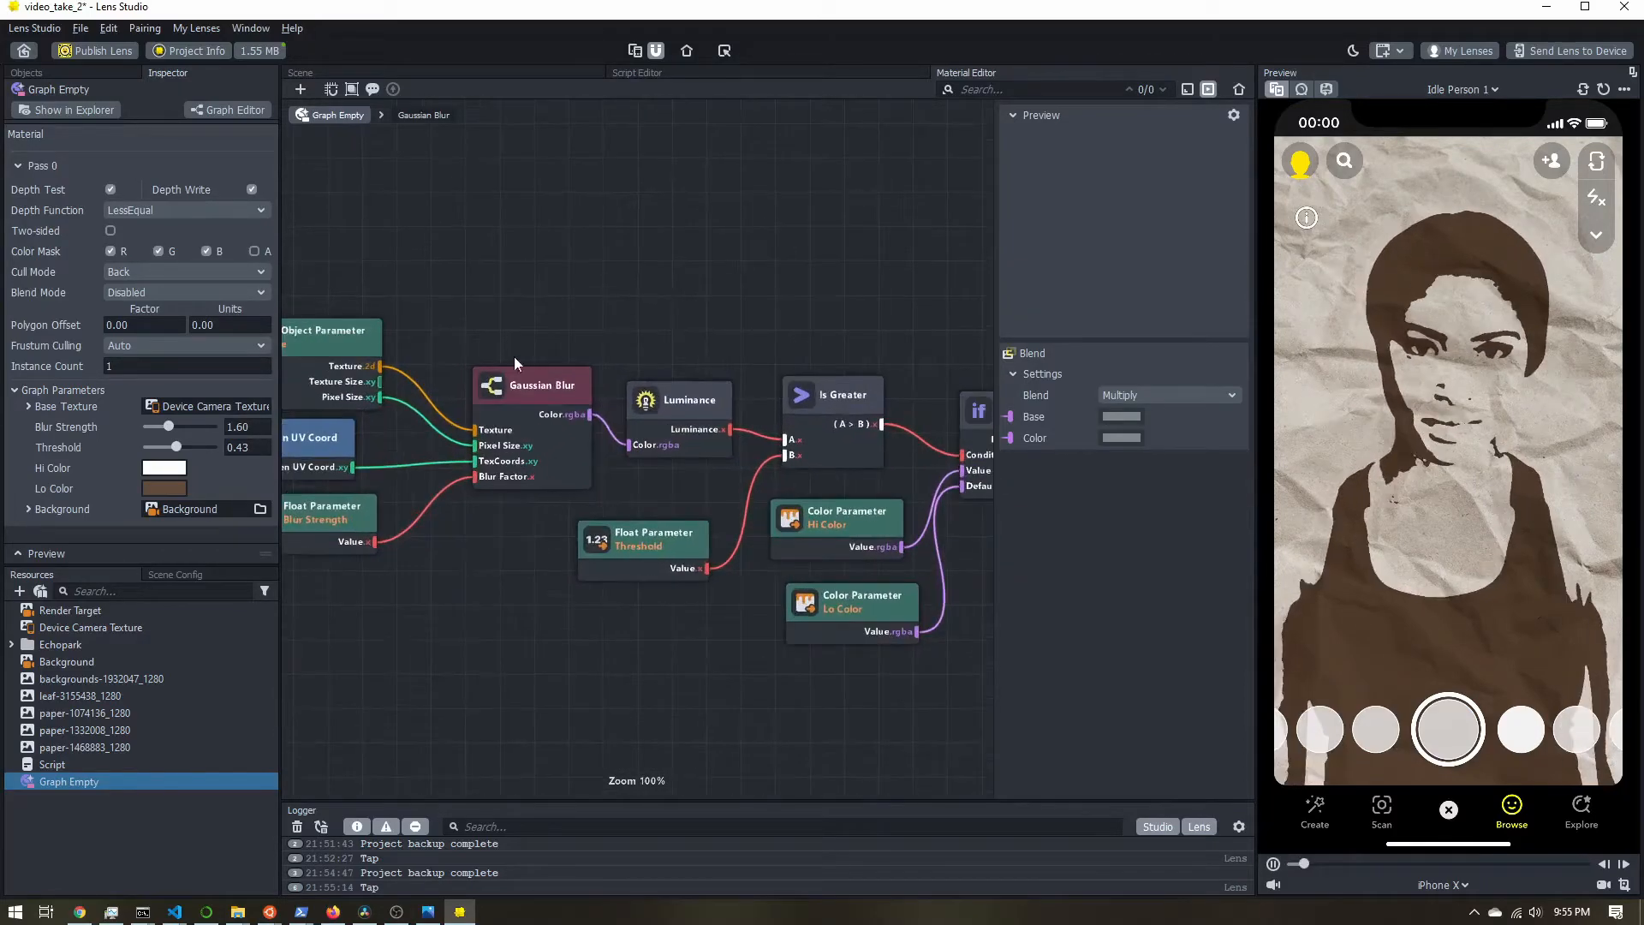
scroll(451, 438, "up", 1)
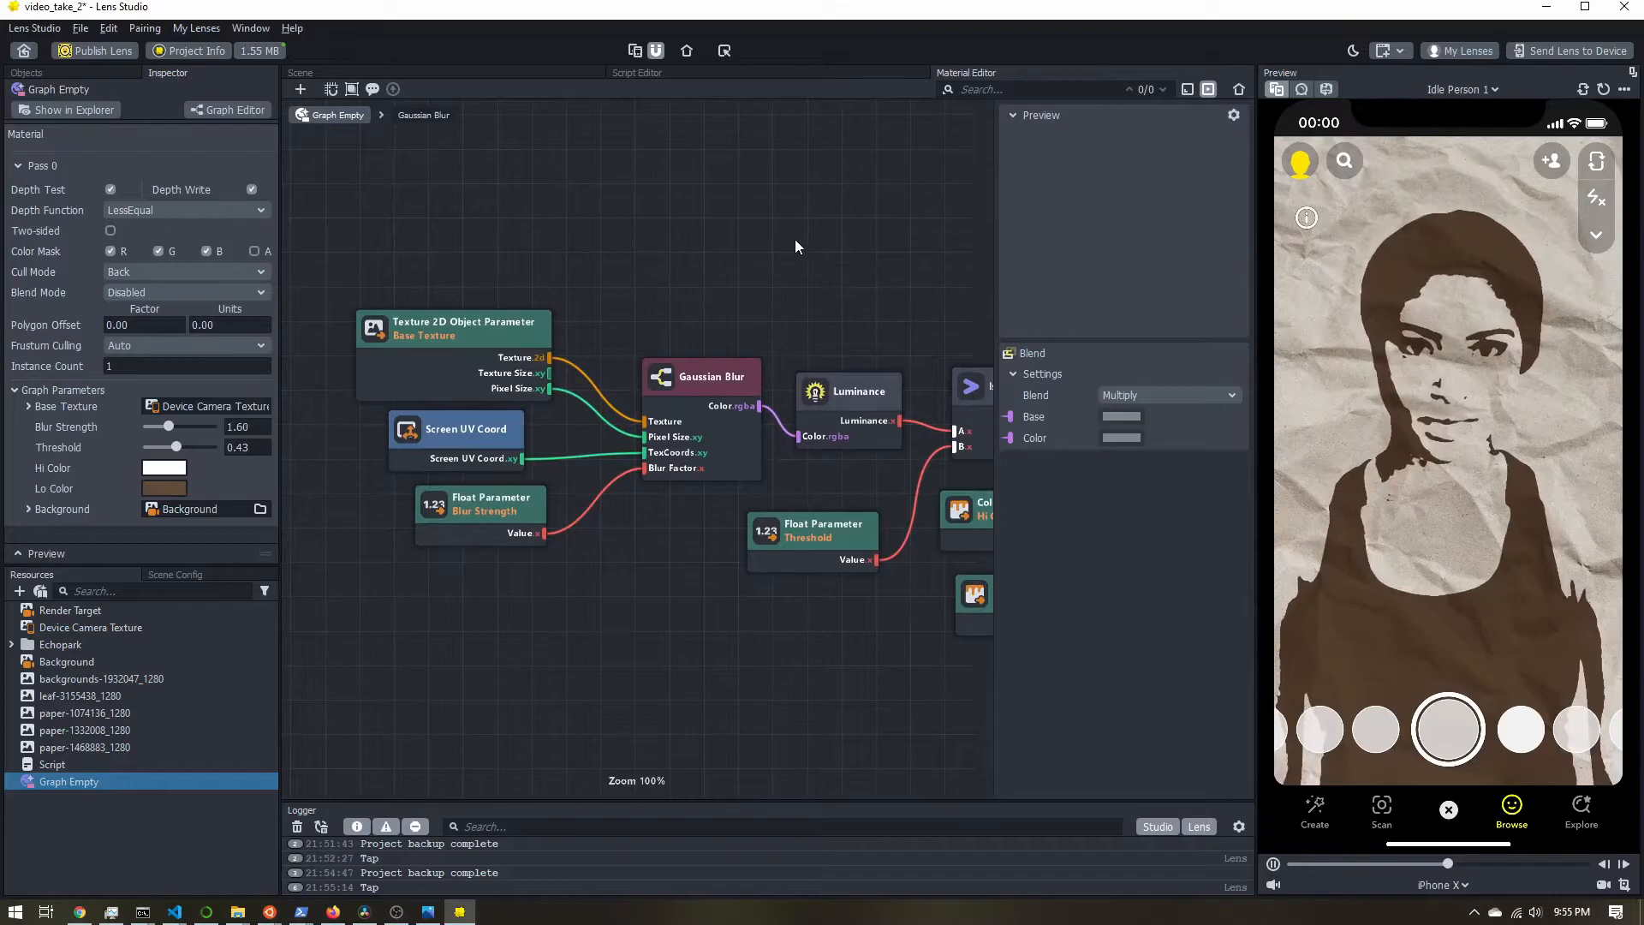
middle_click_drag(795, 239, 712, 291)
right_click(648, 264)
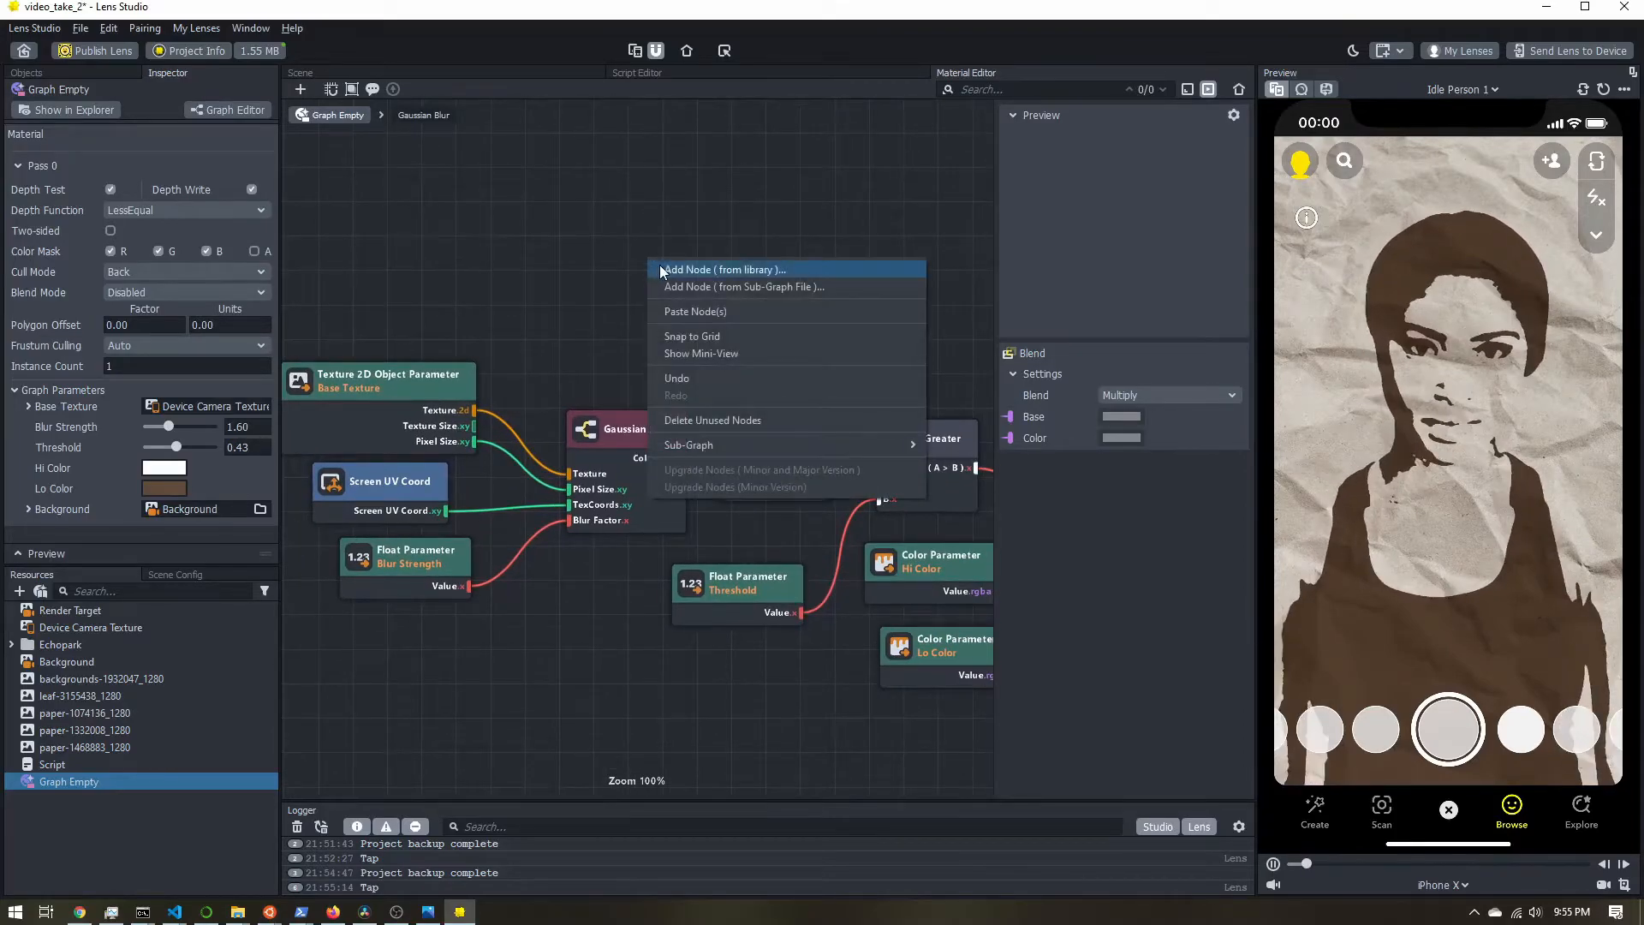
left_click(659, 272)
type("random")
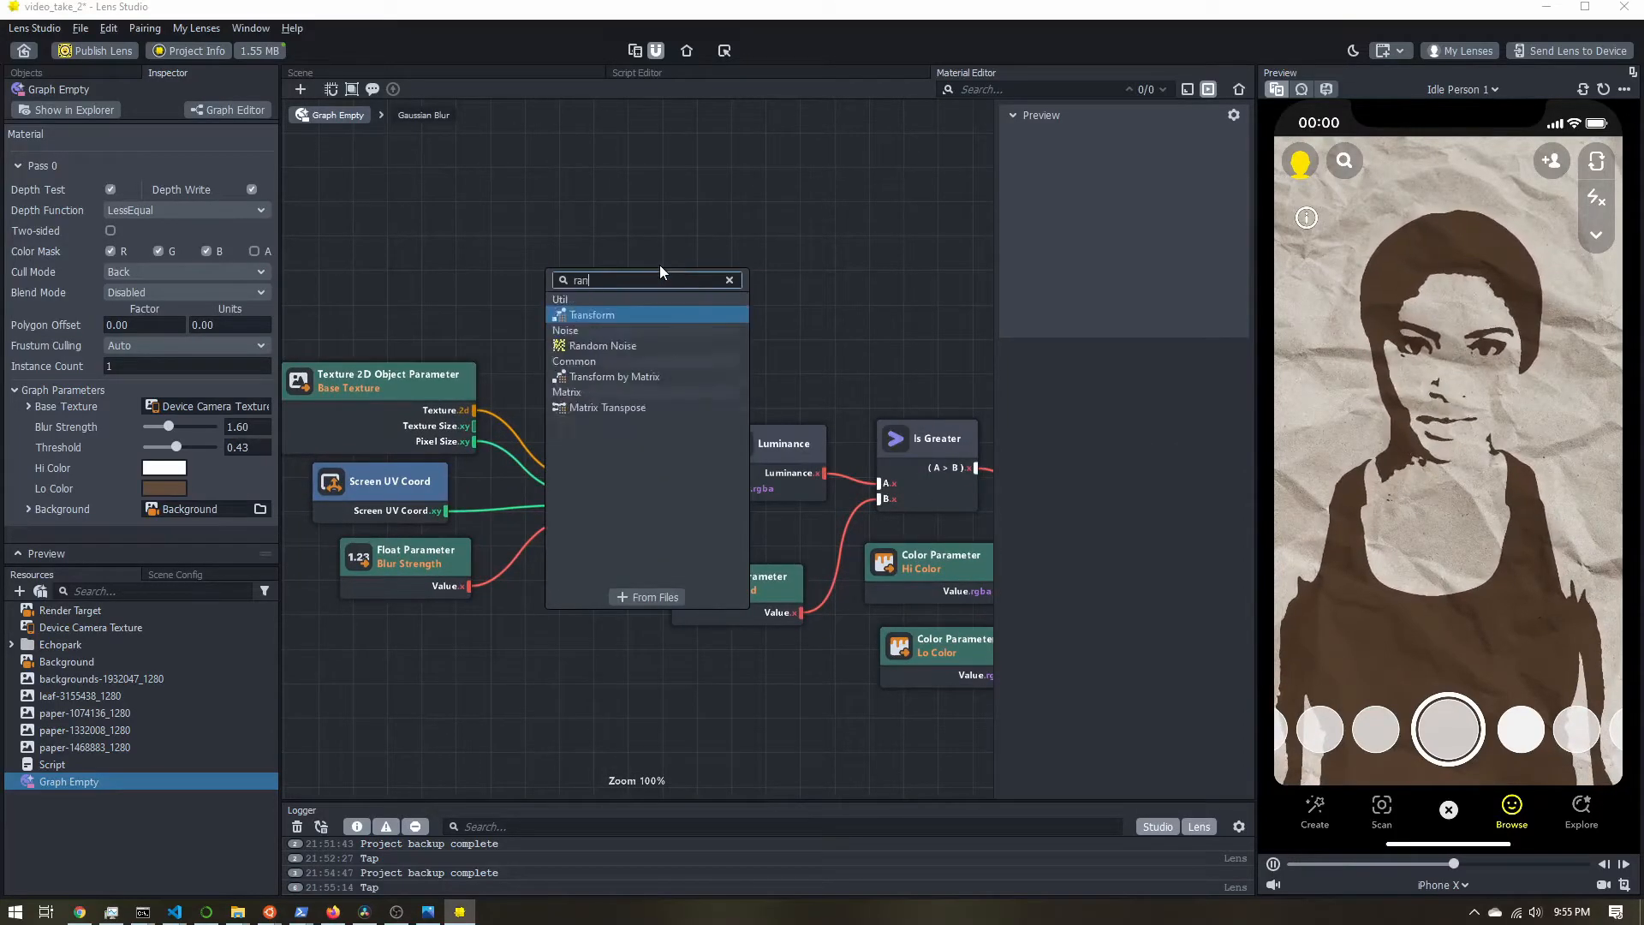
key("Return")
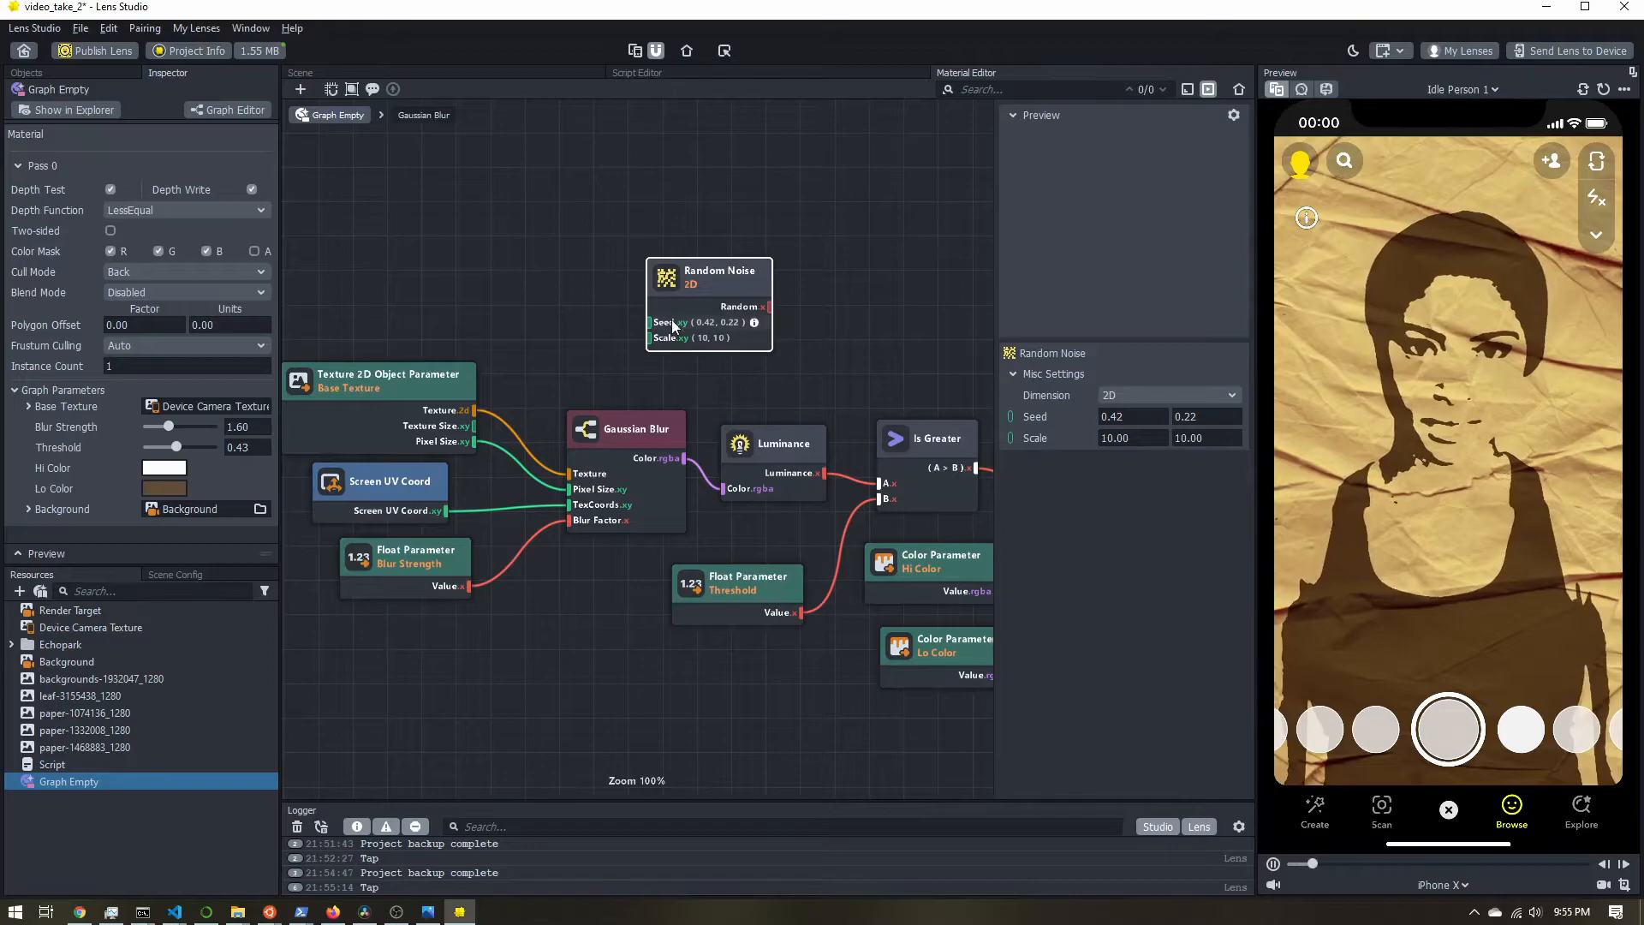
Move the Random Noise node toward the Shader, wire its output directly to Color (Pixel), and reset the lens preview
scroll(882, 322, "down", 3)
middle_click_drag(889, 321, 501, 363)
left_click_drag(527, 336, 882, 337)
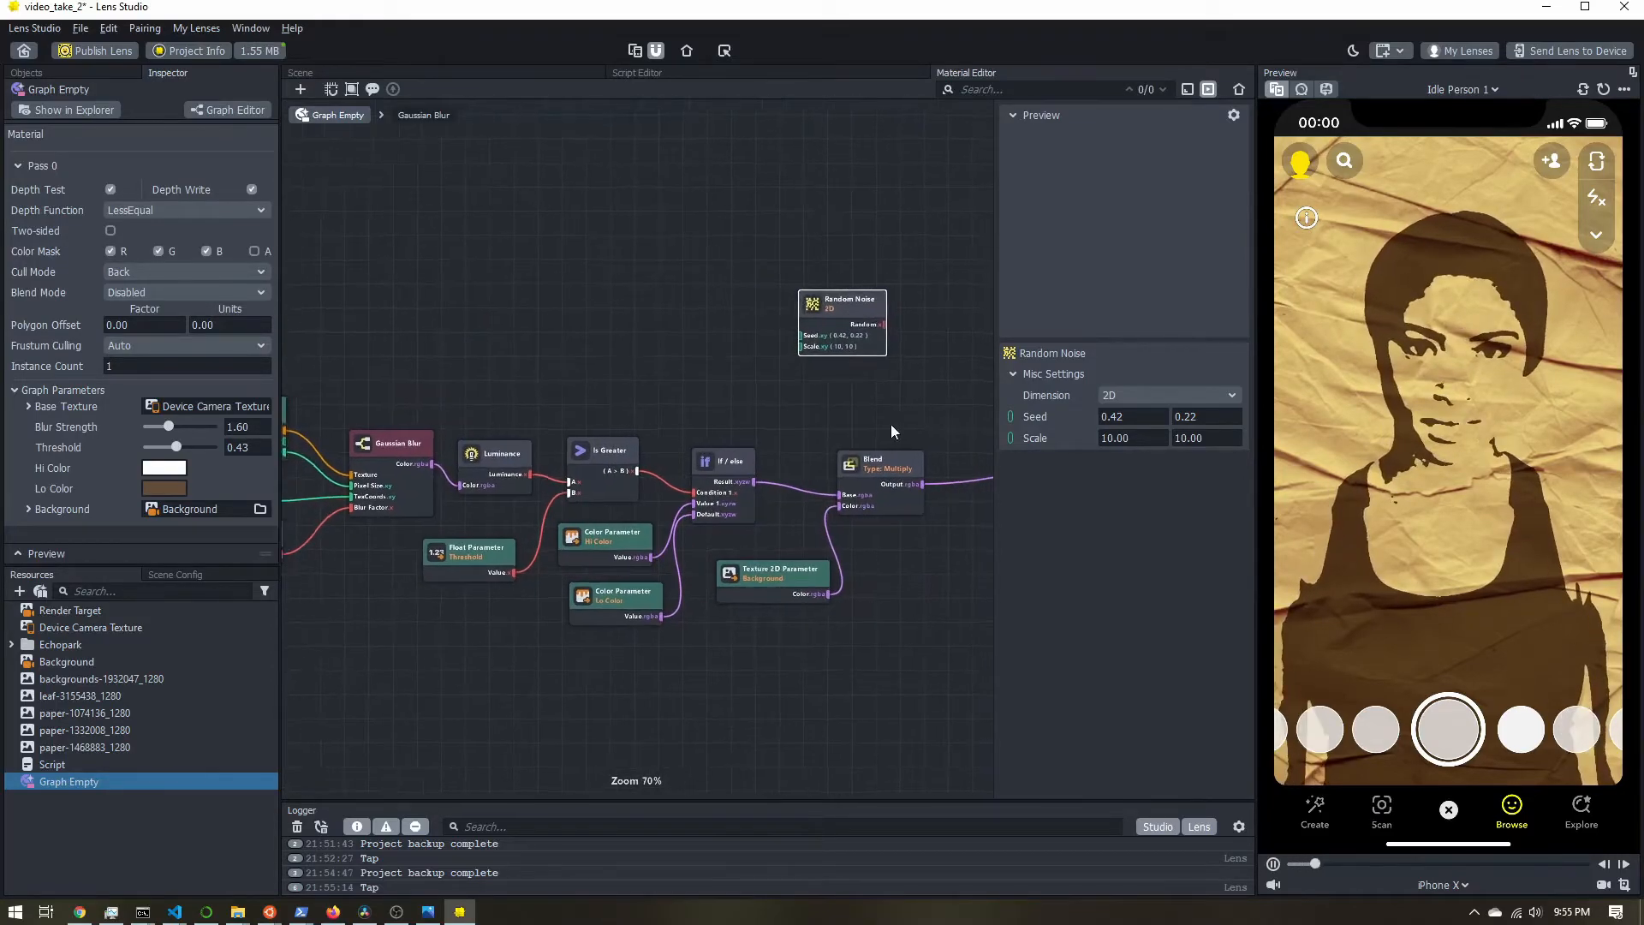
middle_click_drag(906, 423, 626, 443)
left_click_drag(598, 346, 781, 504)
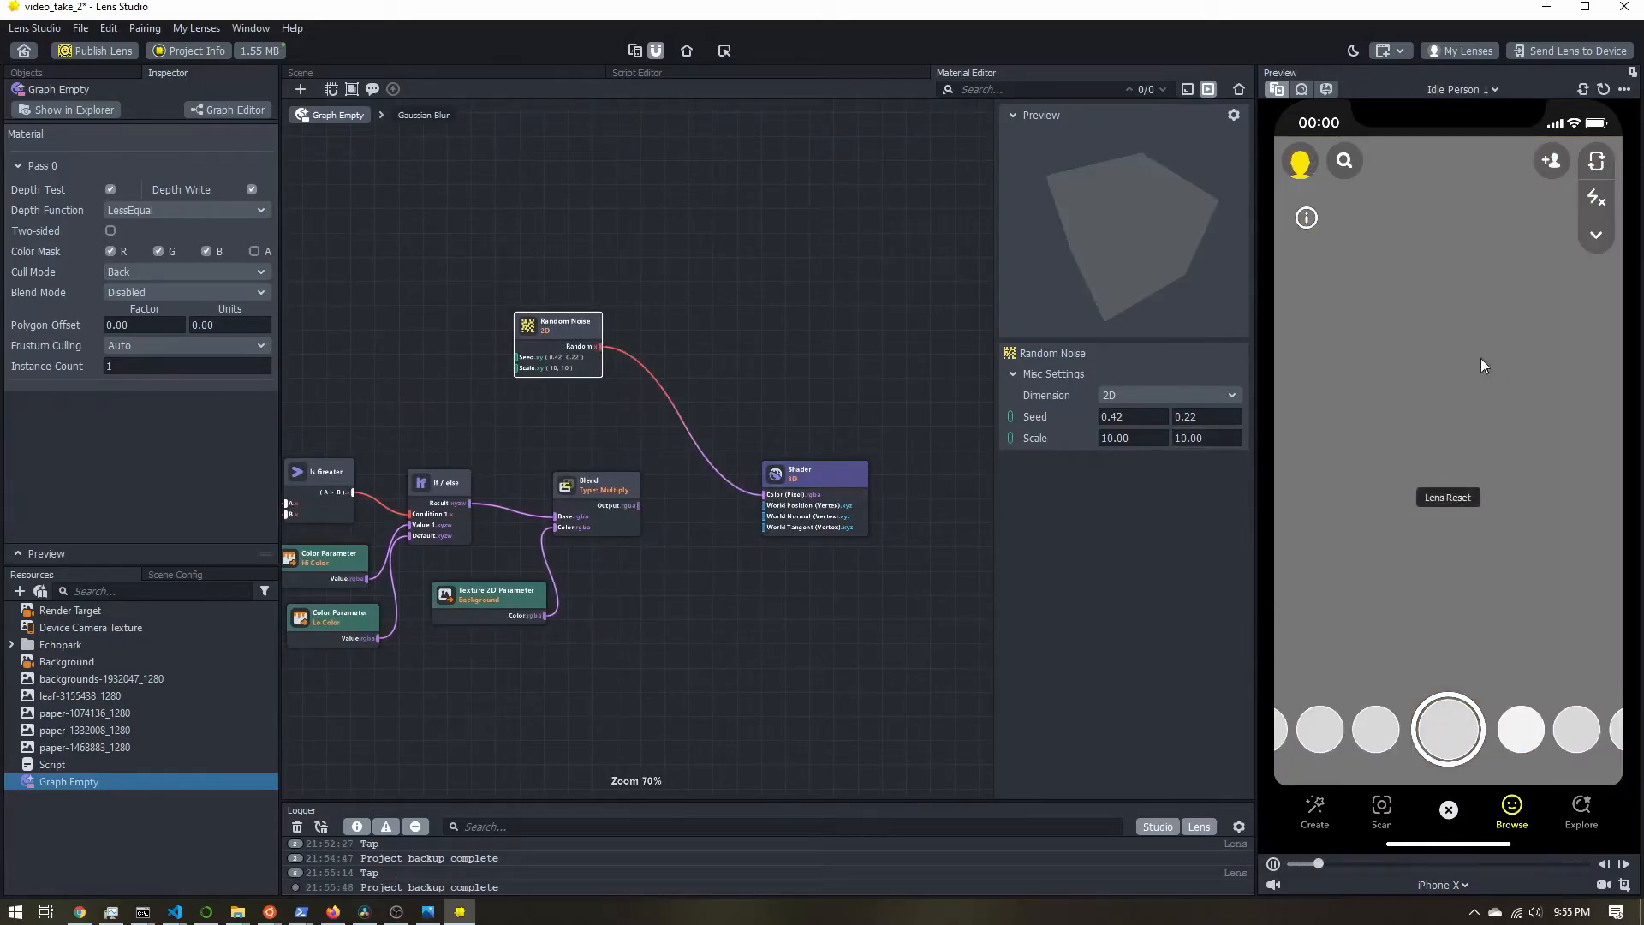
left_click(1602, 90)
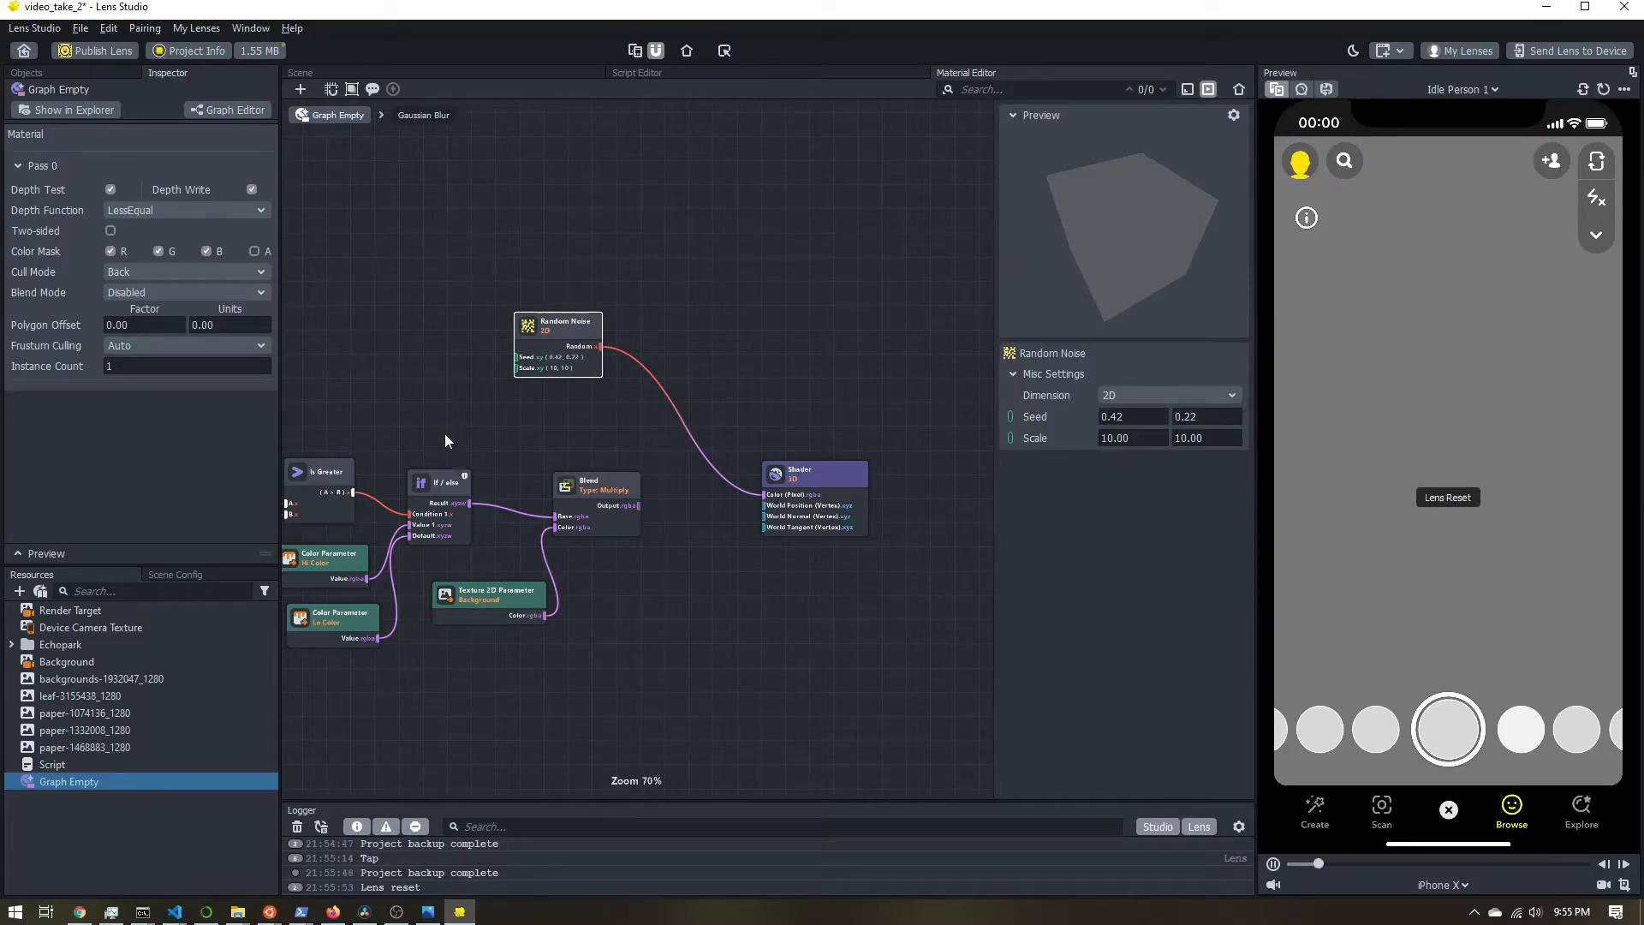
Set the Random Noise node's Scale to 50 by 50
scroll(547, 347, "up", 5)
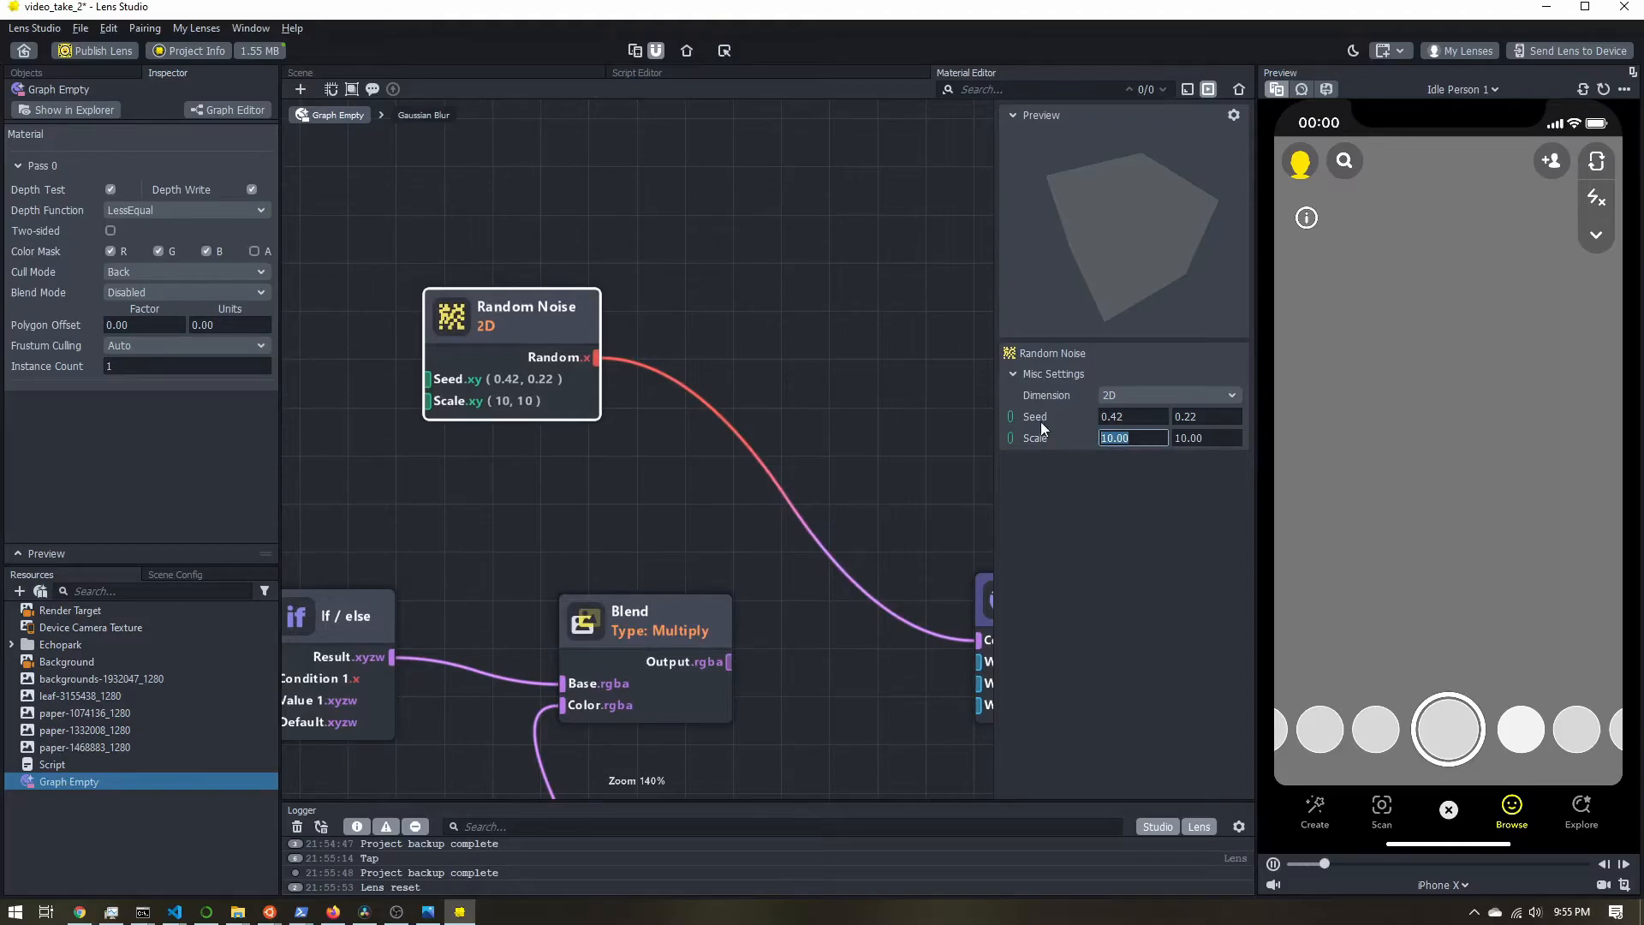
type("50")
key("Tab")
type("50")
key("Return")
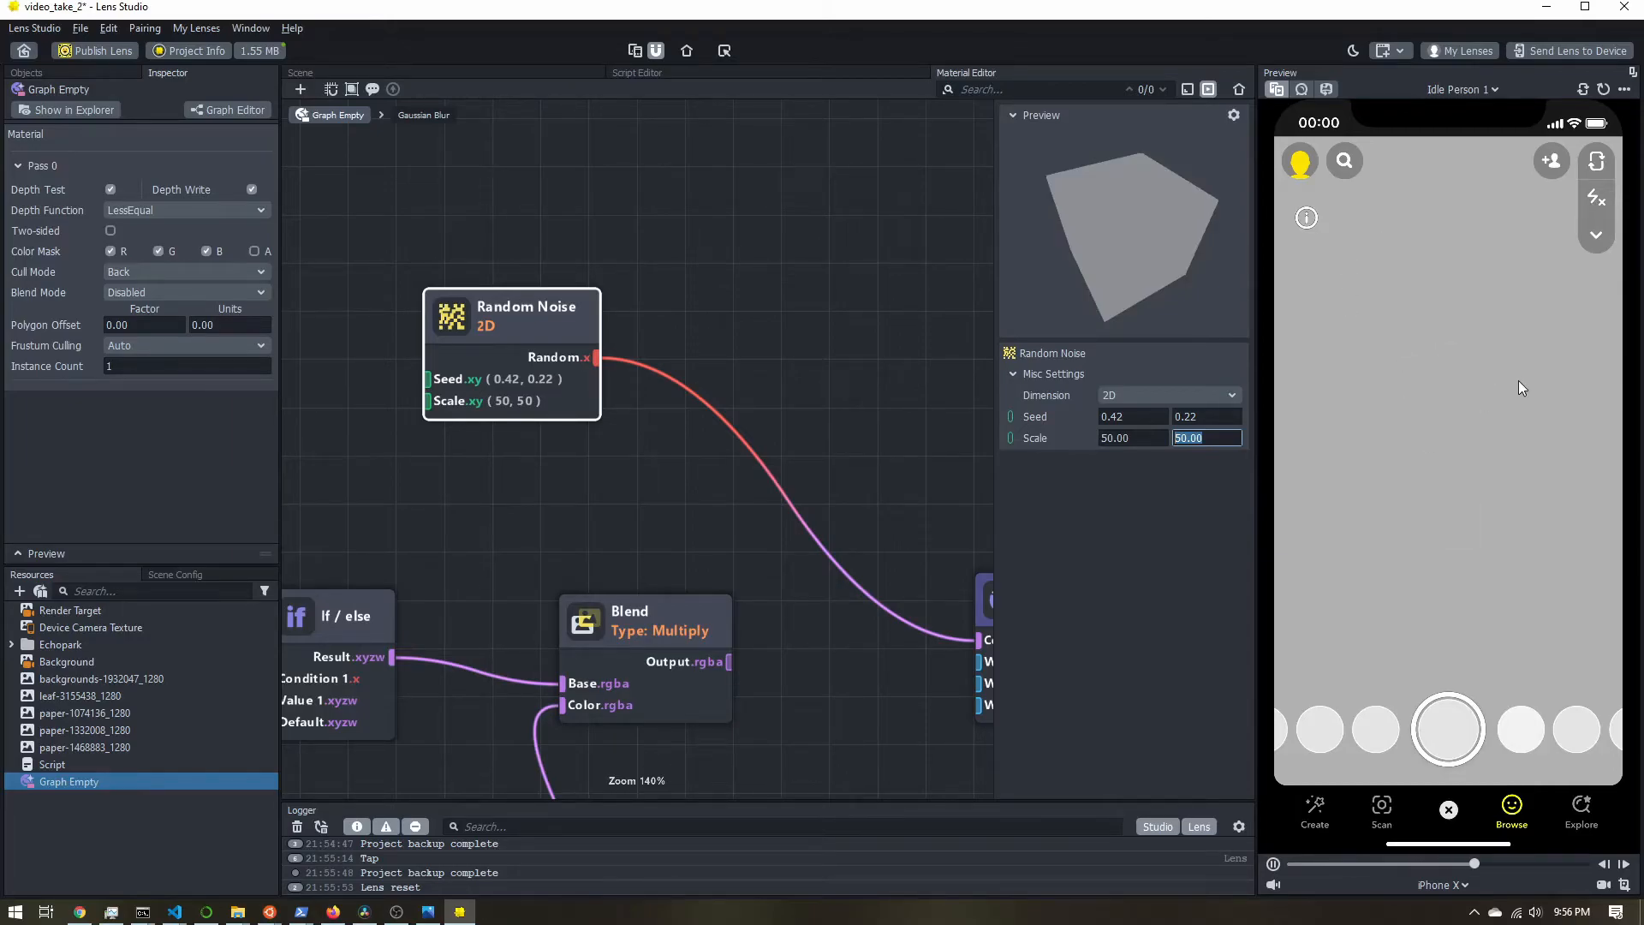
Move the Random Noise node back toward the blur nodes and connect Screen UV Coord to its Seed input
scroll(411, 514, "down", 2)
left_click_drag(498, 349, 414, 365)
middle_click_drag(373, 514, 803, 445)
scroll(804, 445, "up", 1)
left_click_drag(841, 299, 419, 333)
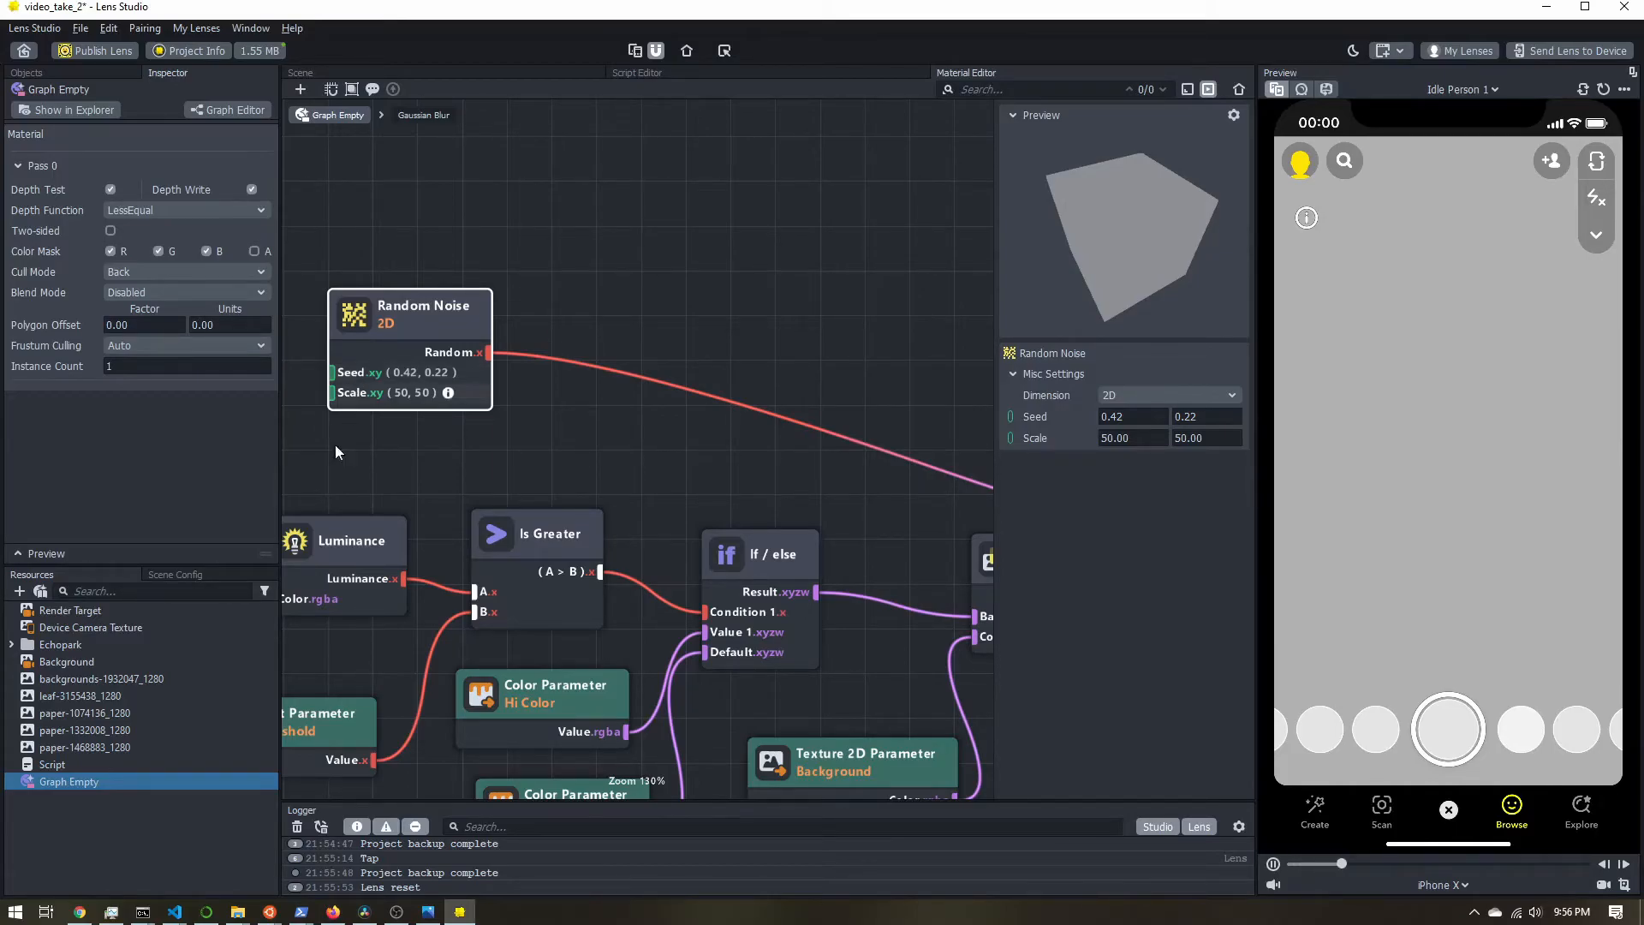
scroll(304, 450, "down", 1)
middle_click_drag(304, 450, 613, 425)
scroll(613, 426, "down", 2)
middle_click_drag(451, 406, 516, 434)
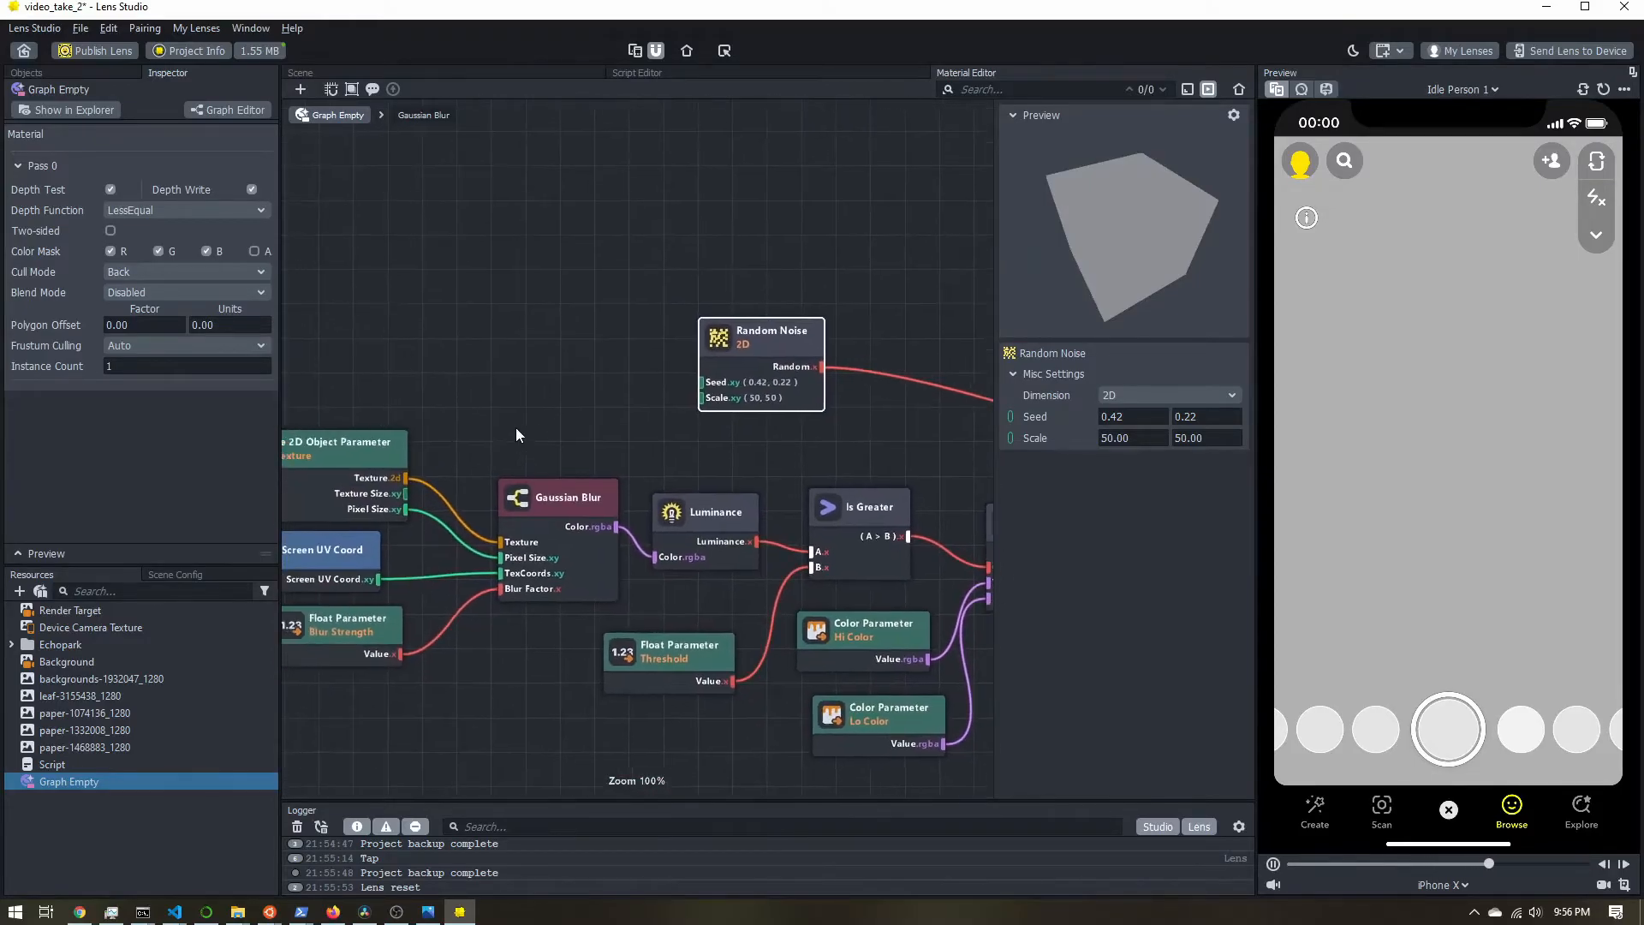
left_click_drag(377, 579, 422, 576)
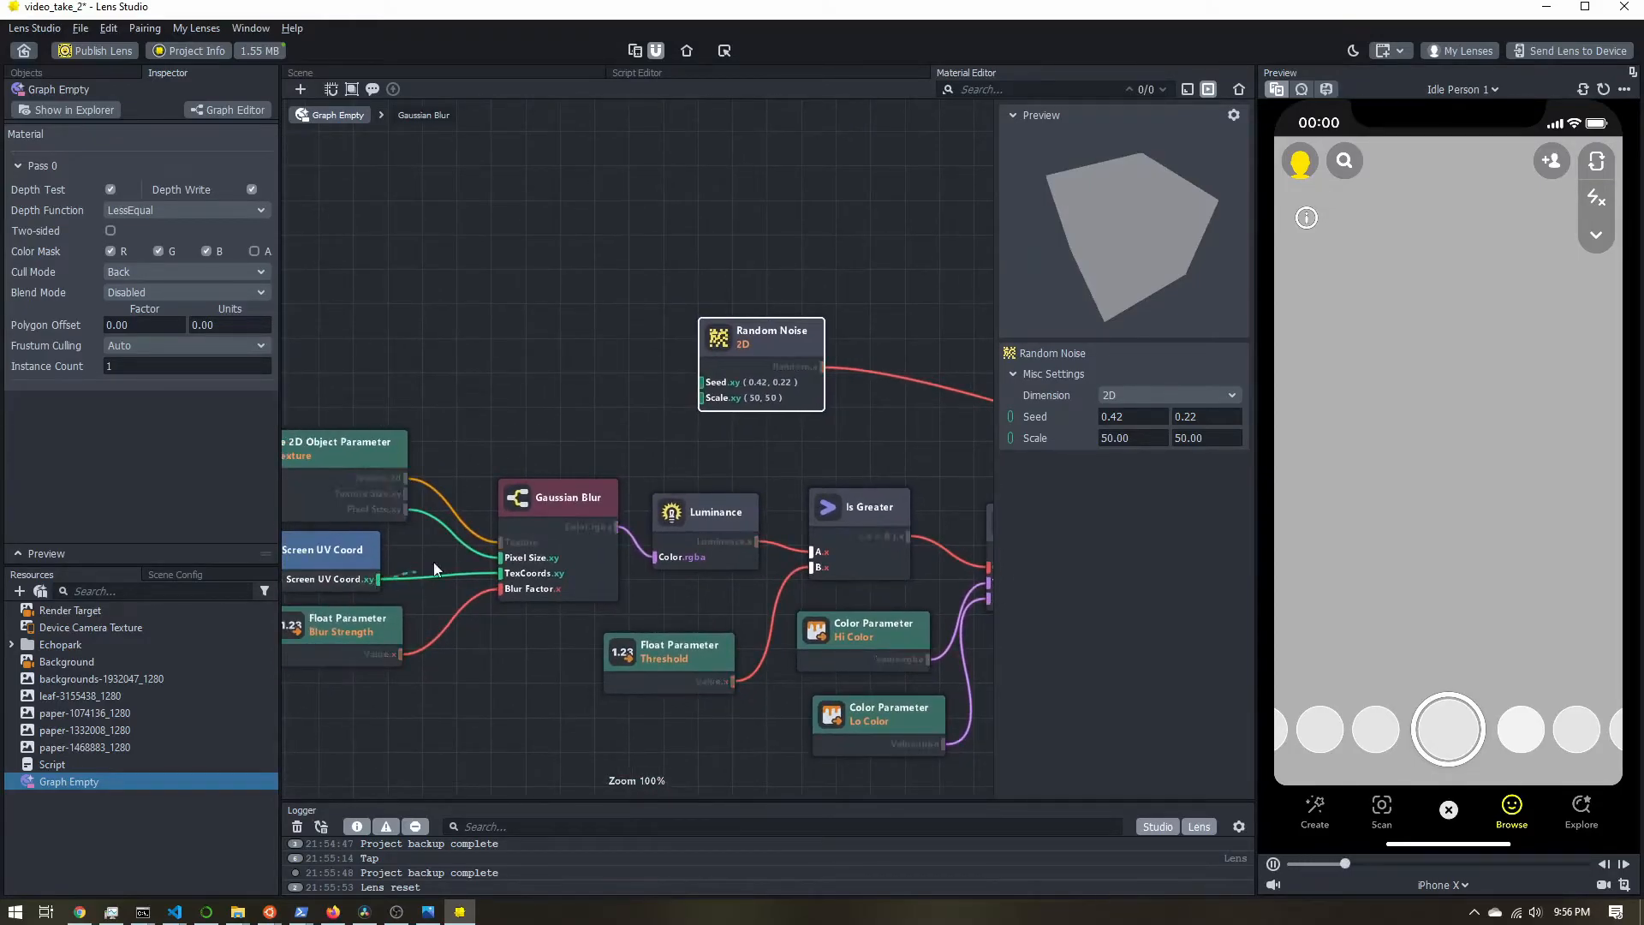
left_click_drag(542, 431, 716, 387)
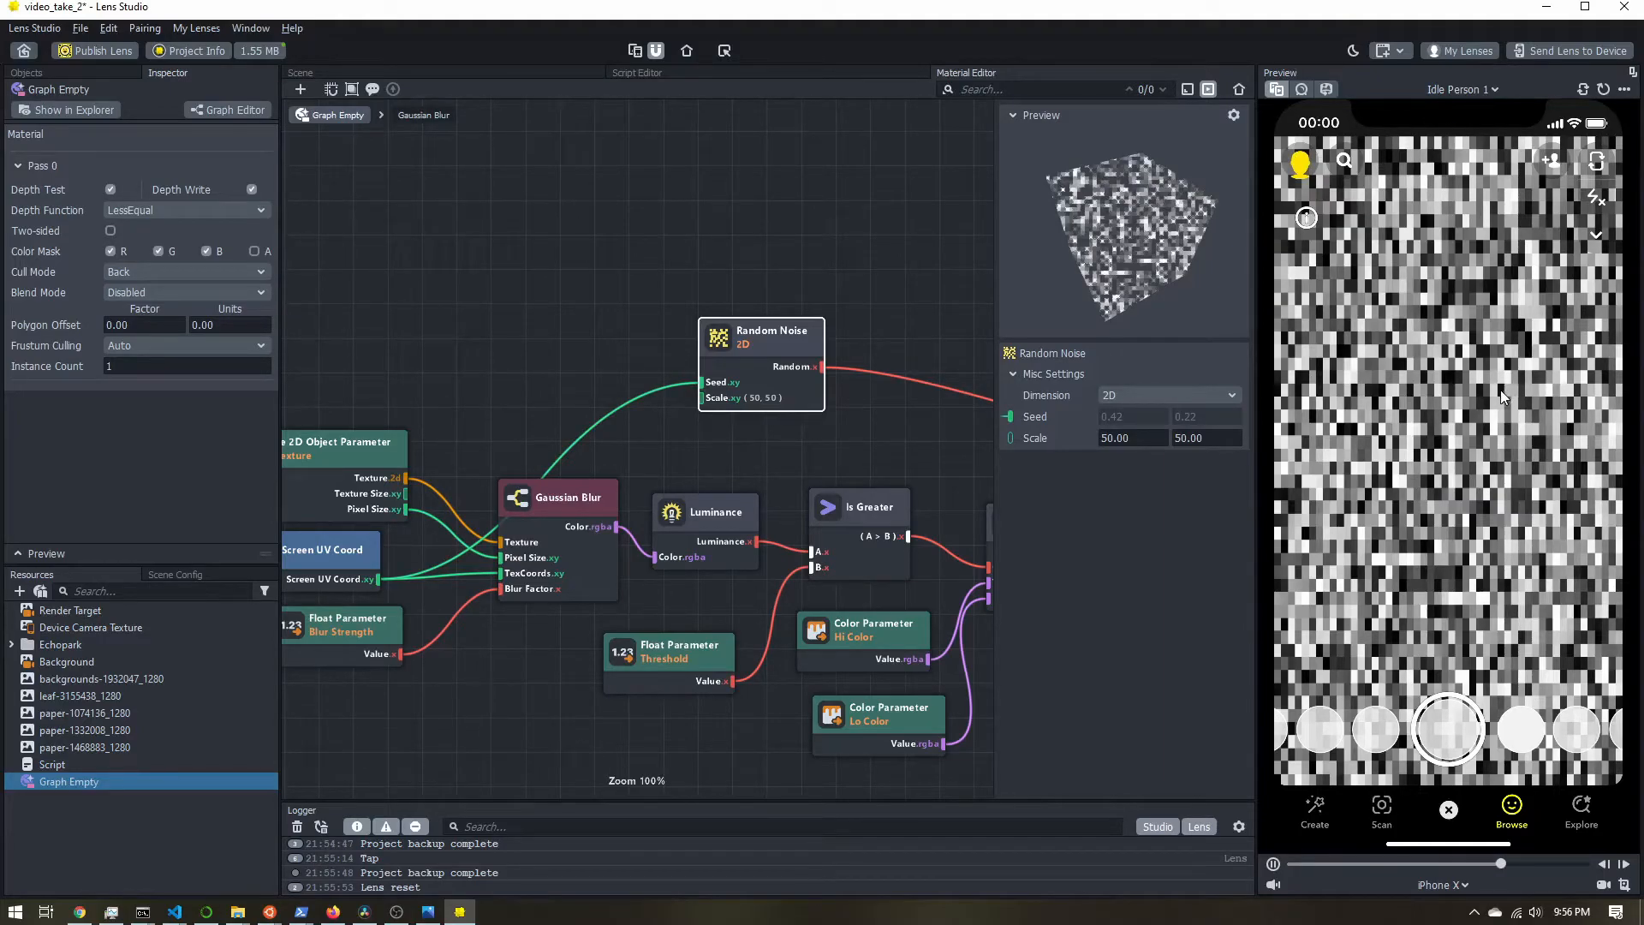
Set the Random Noise node's Scale to 1,000 by 1,000
left_click_drag(1150, 439, 1048, 435)
type("10")
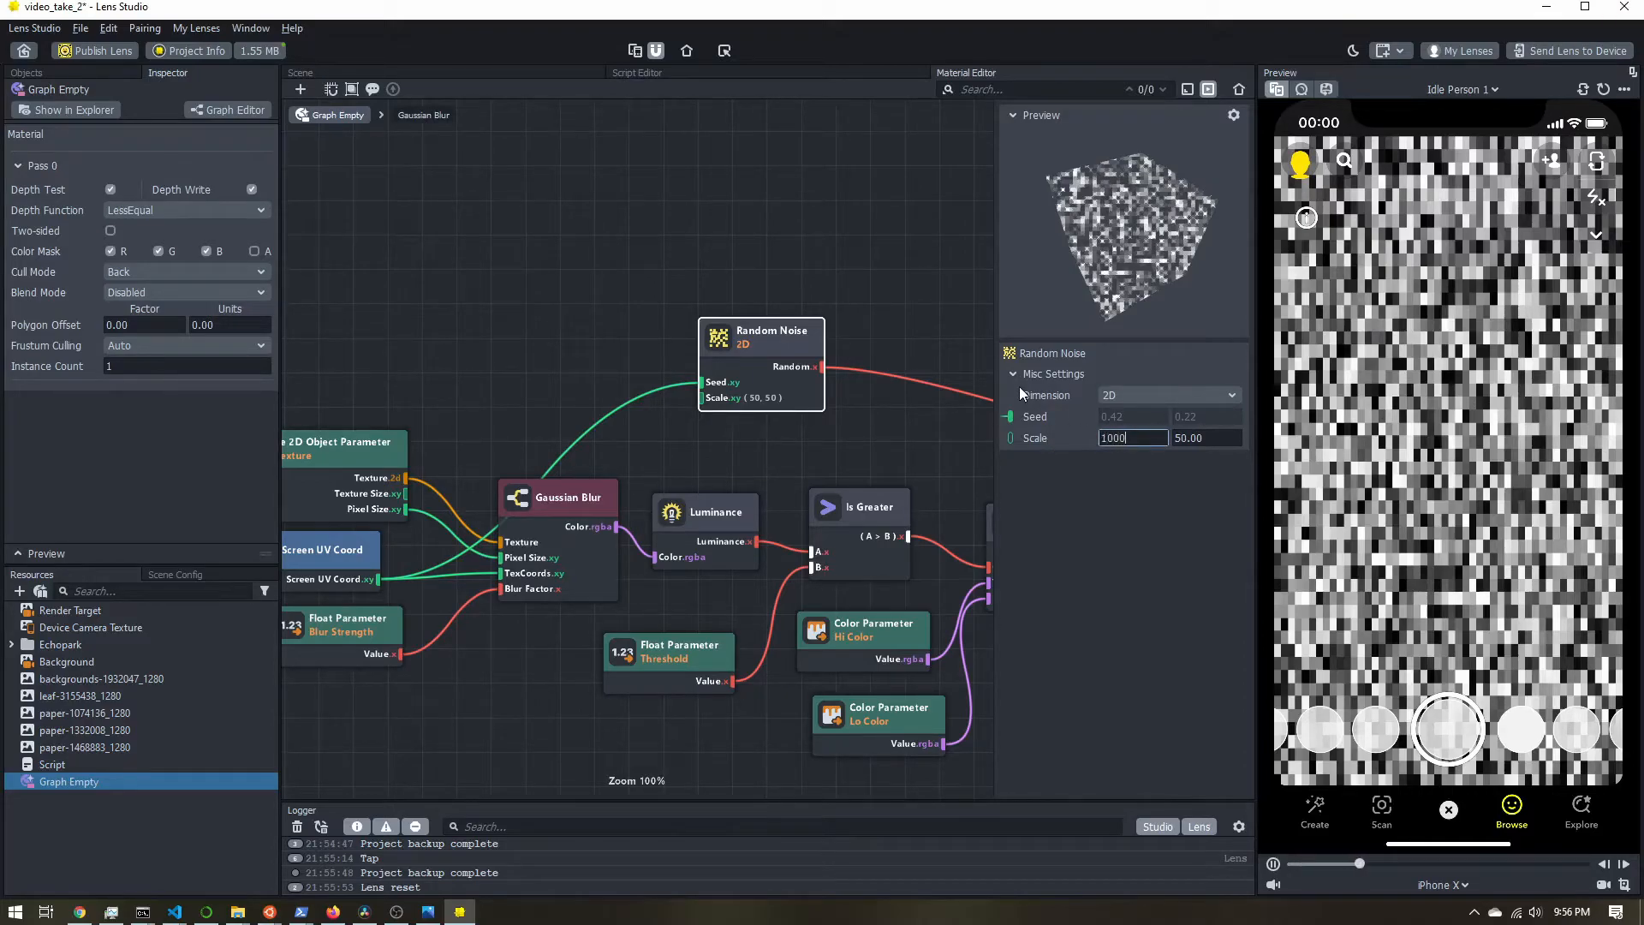
key("Tab")
type("1,000")
key("Return")
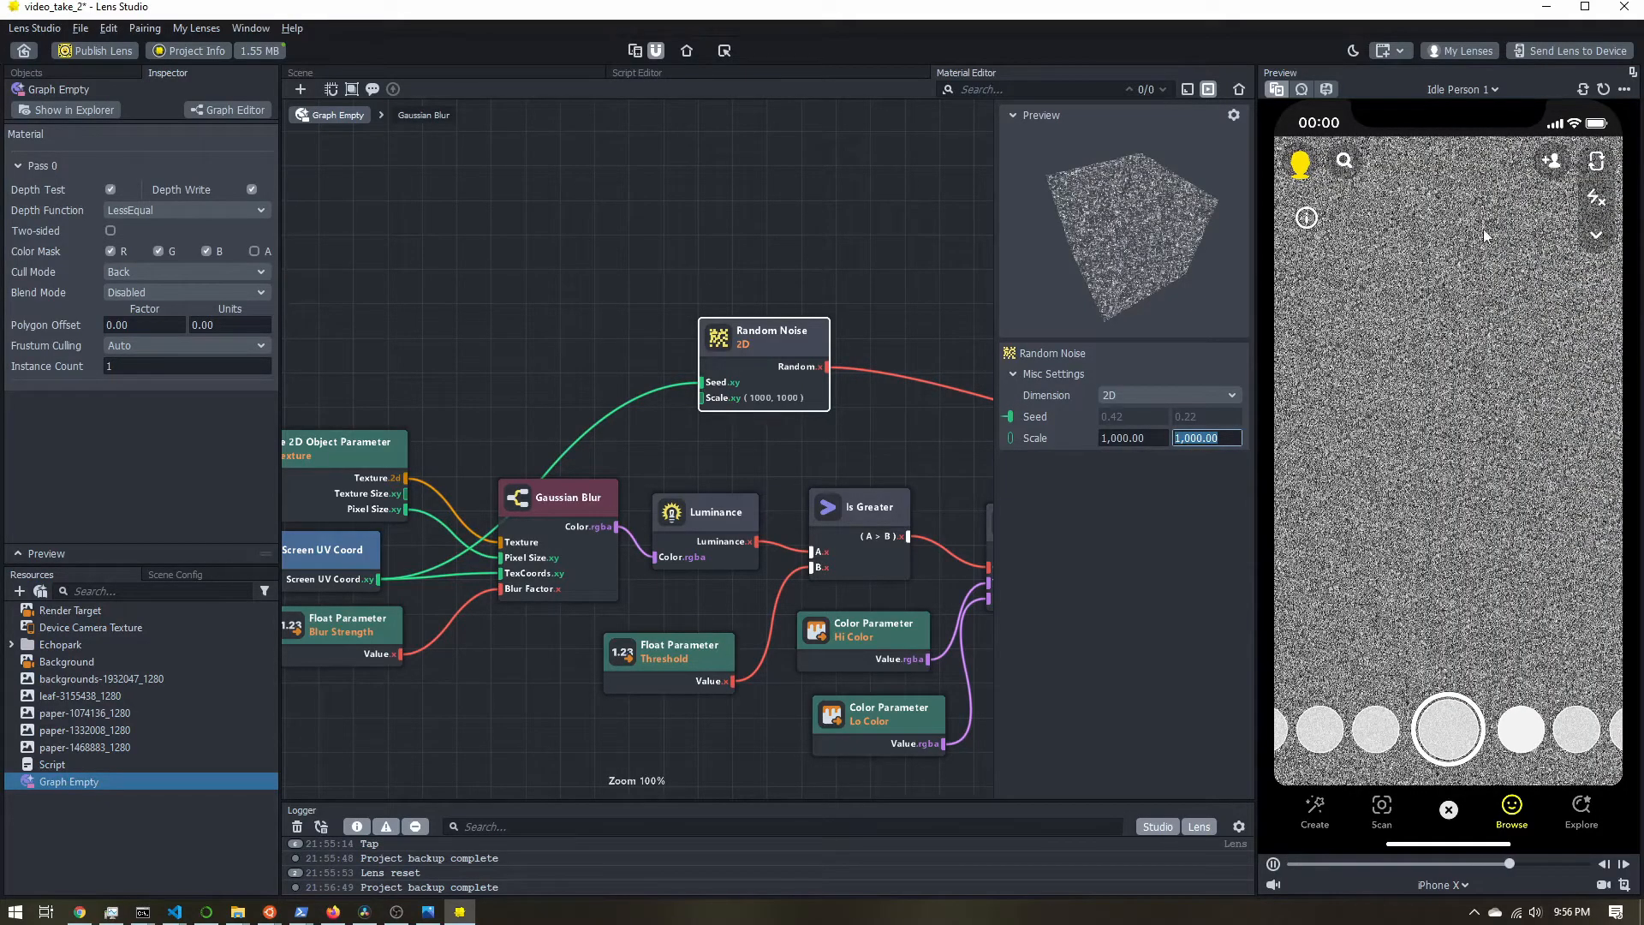
Place the Random Noise node above the If / else node and add a Multiply node beside it
middle_click_drag(893, 449, 427, 433)
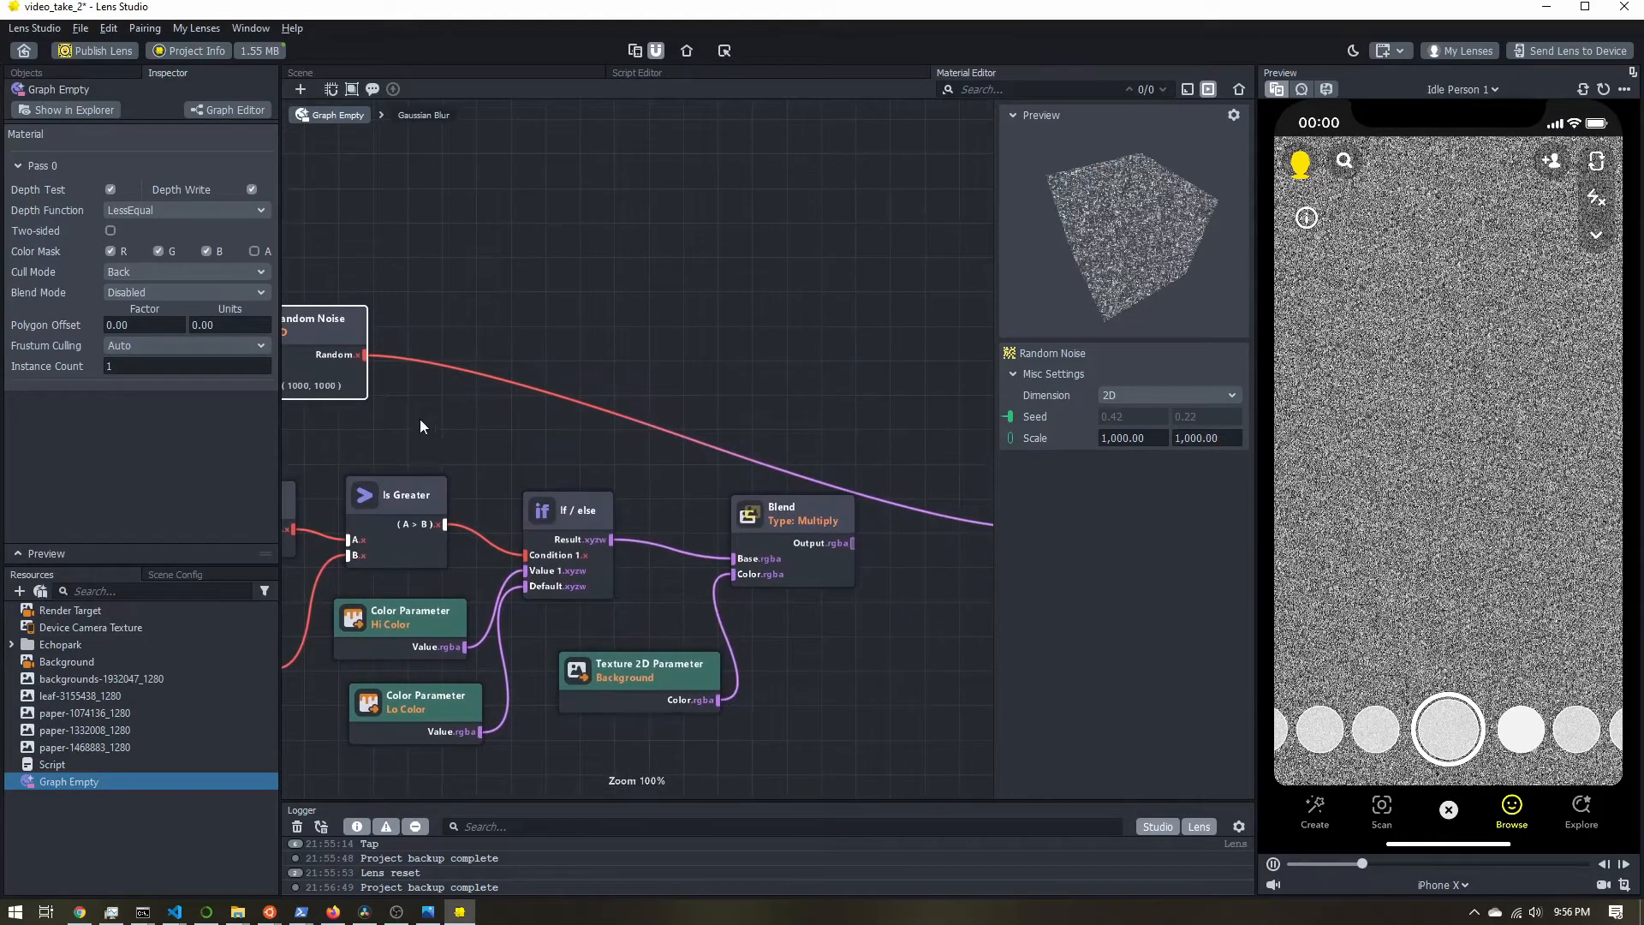
left_click_drag(321, 340, 526, 355)
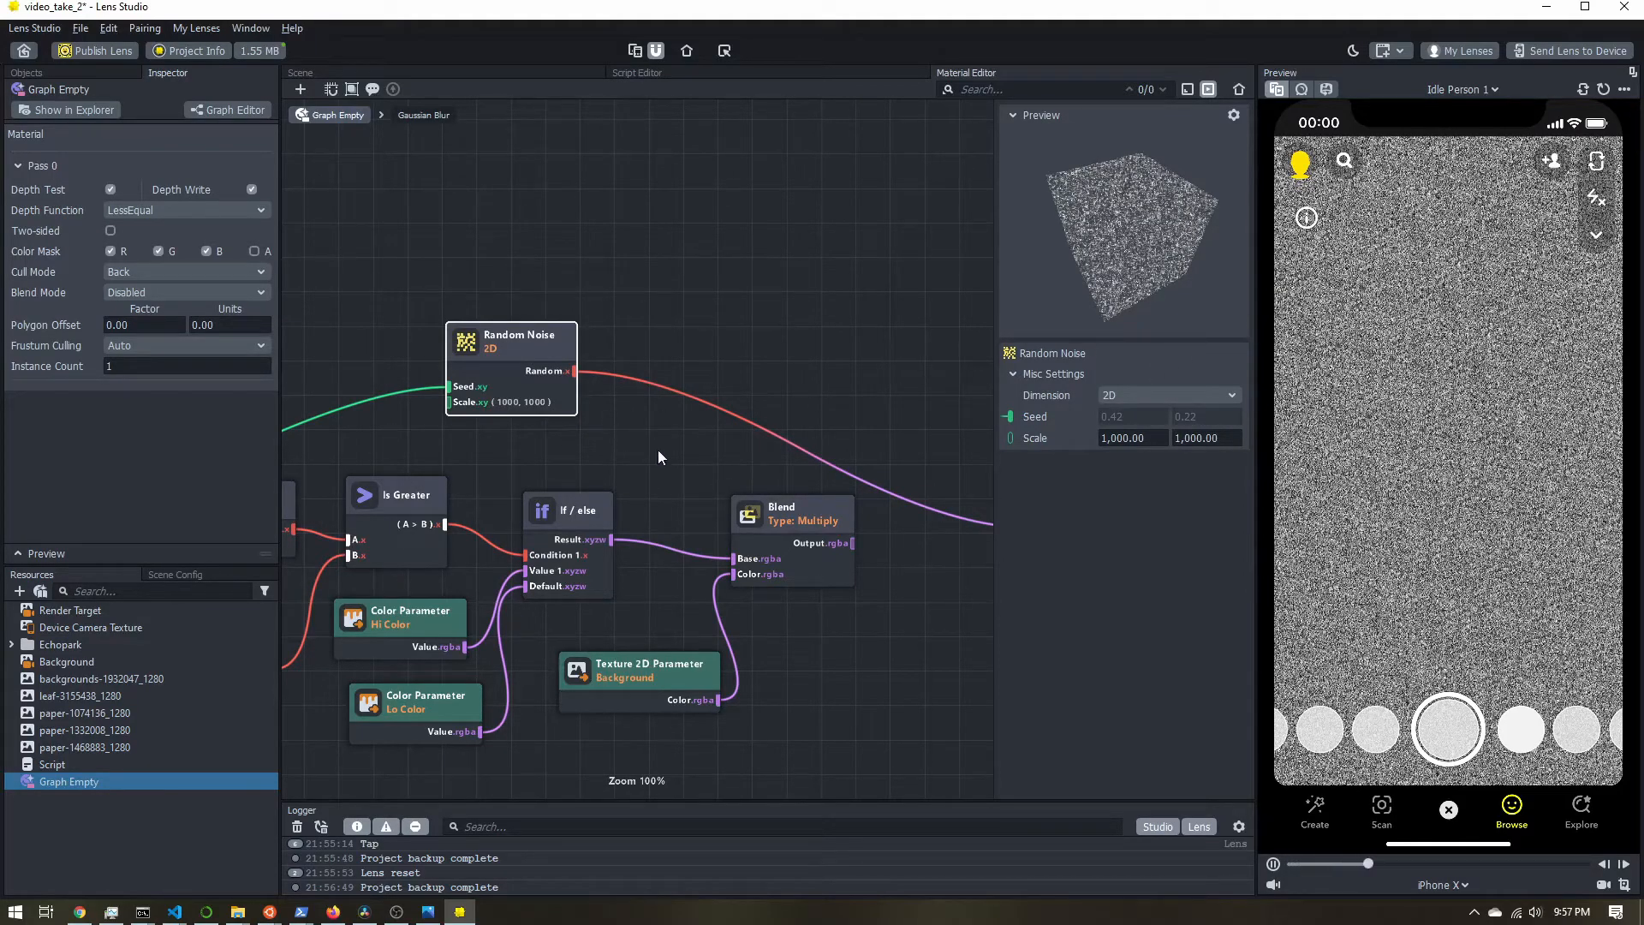
middle_click_drag(688, 452, 634, 434)
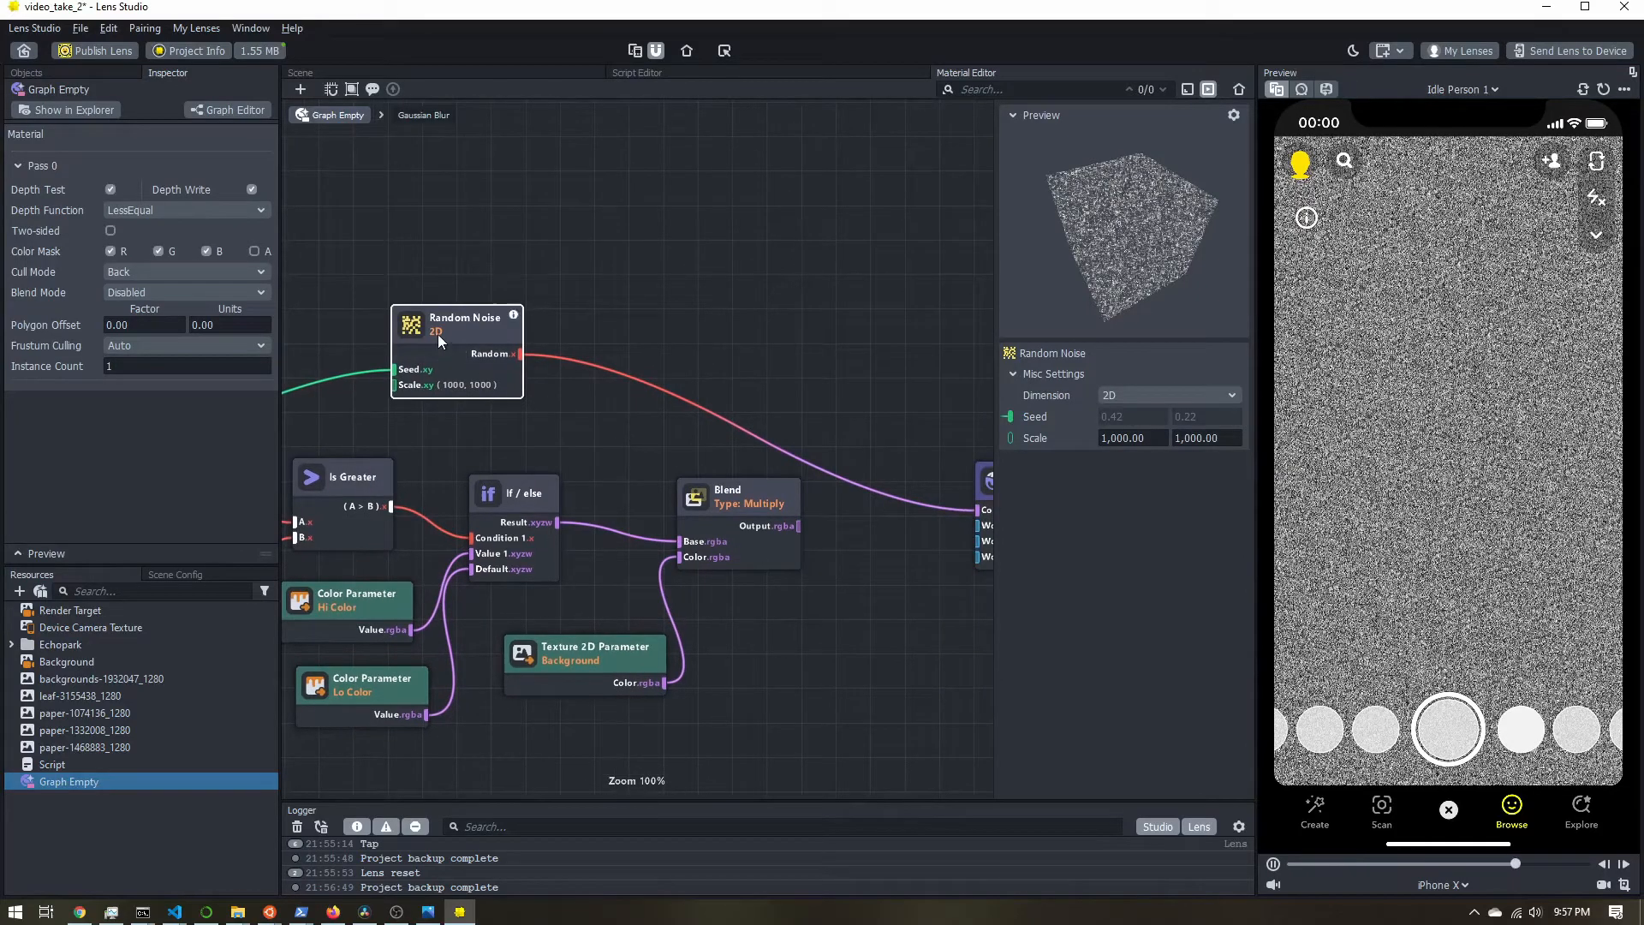
right_click(644, 275)
left_click(692, 291)
type("mul")
key("Return")
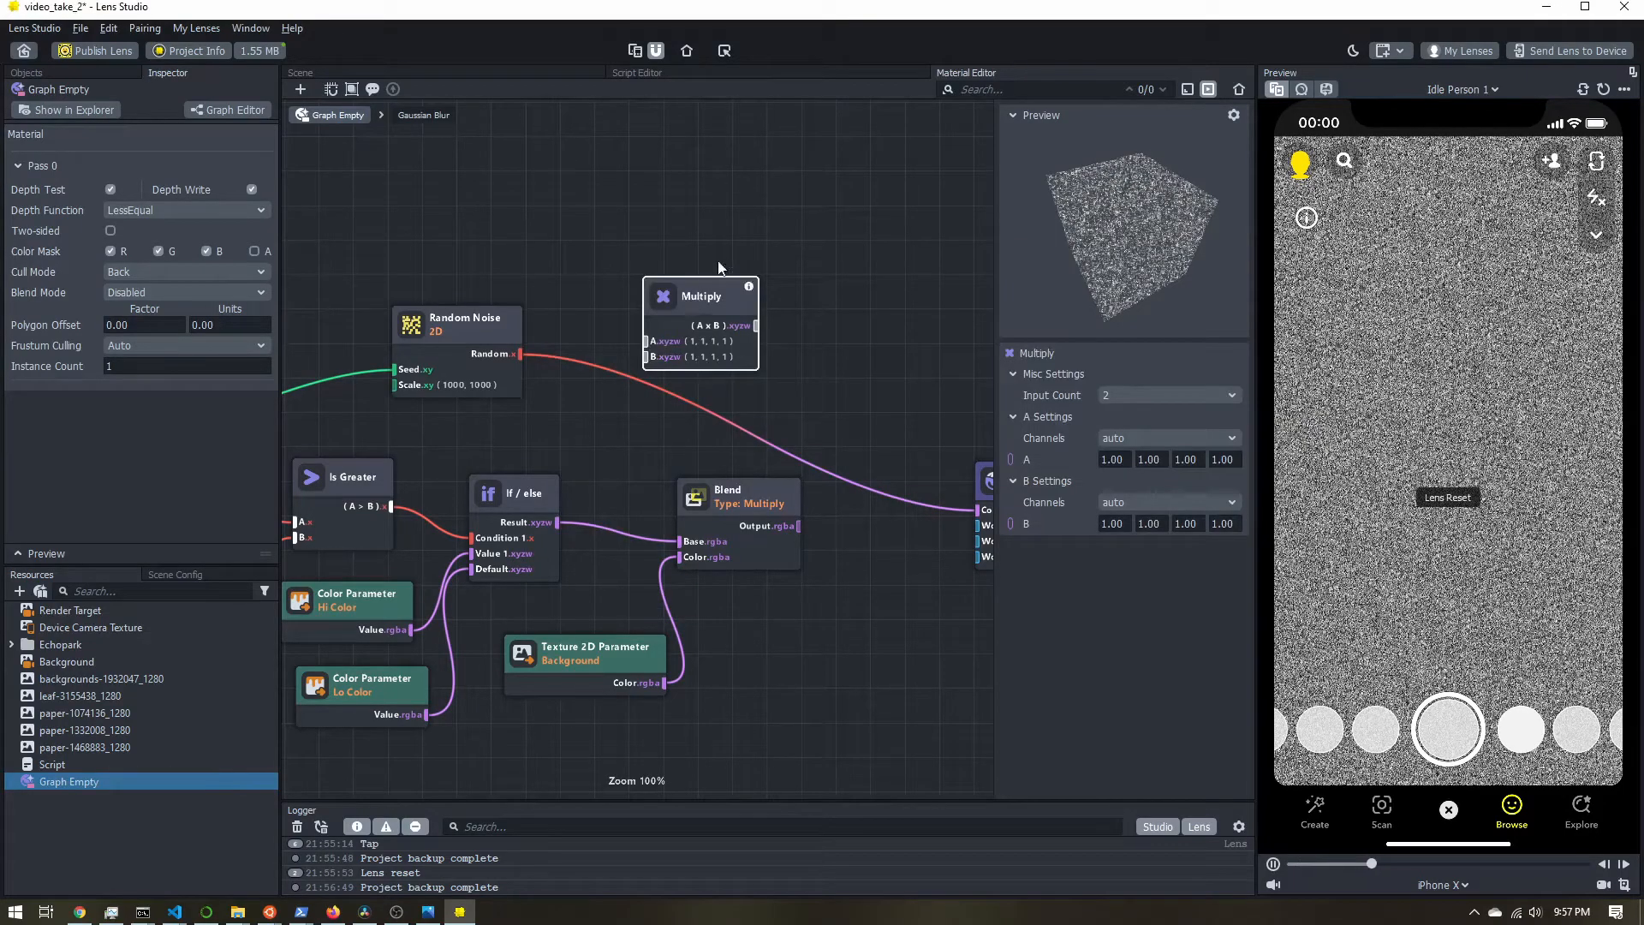
Add a Mix node and arrange it above the Multiply node
right_click(746, 207)
left_click(761, 217)
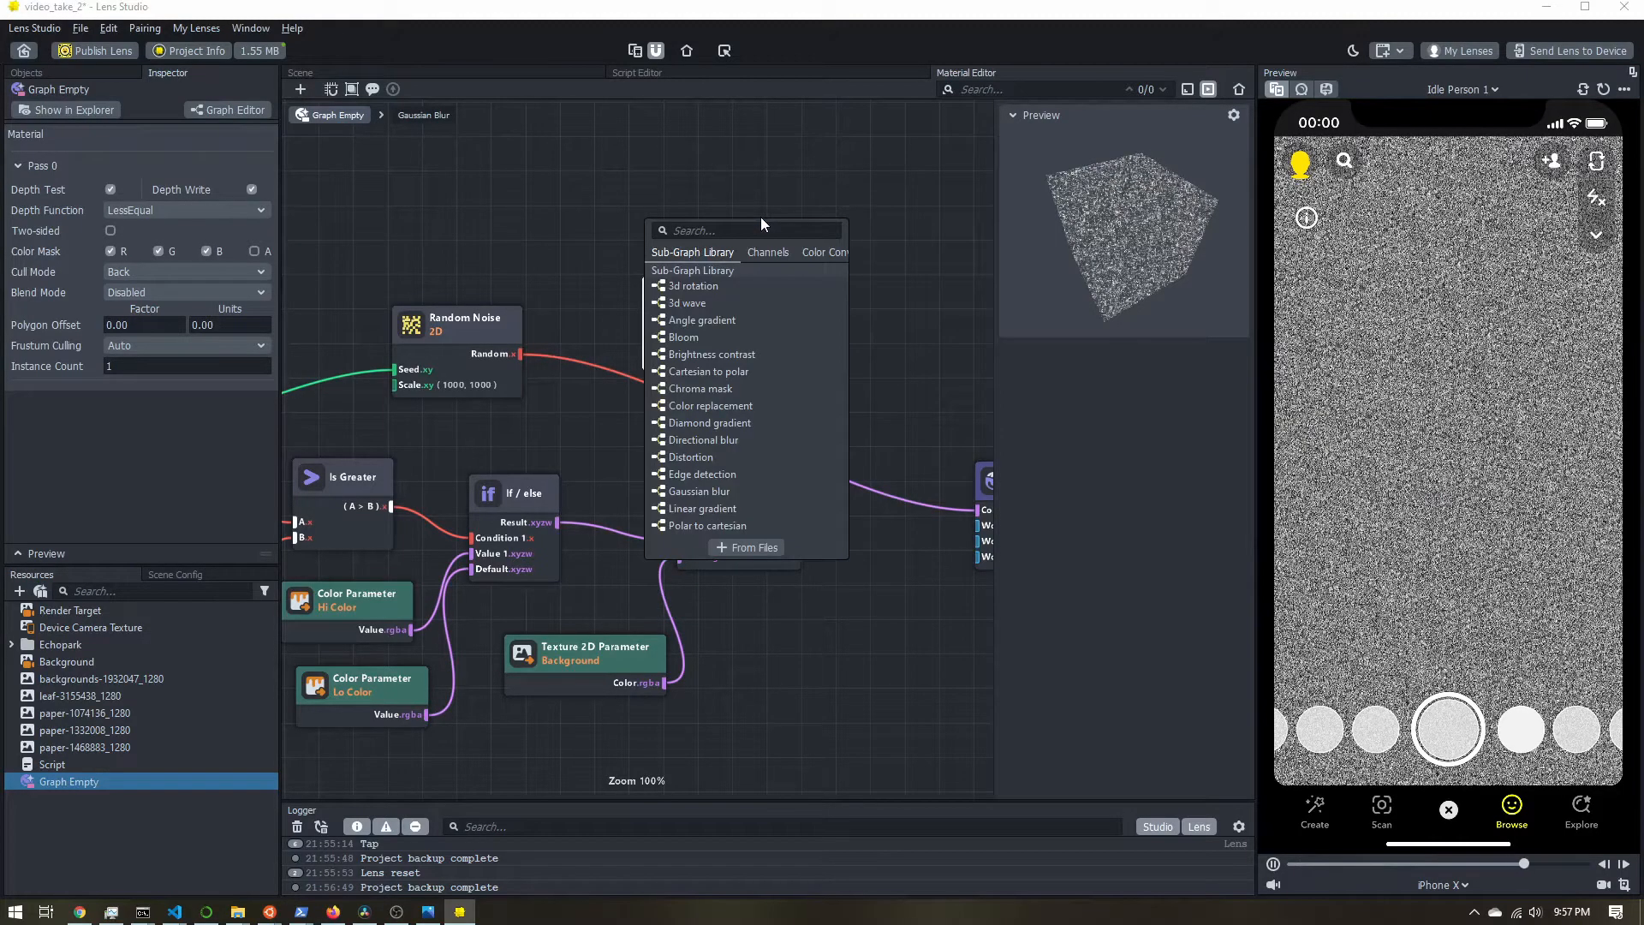
type("mix")
key("Return")
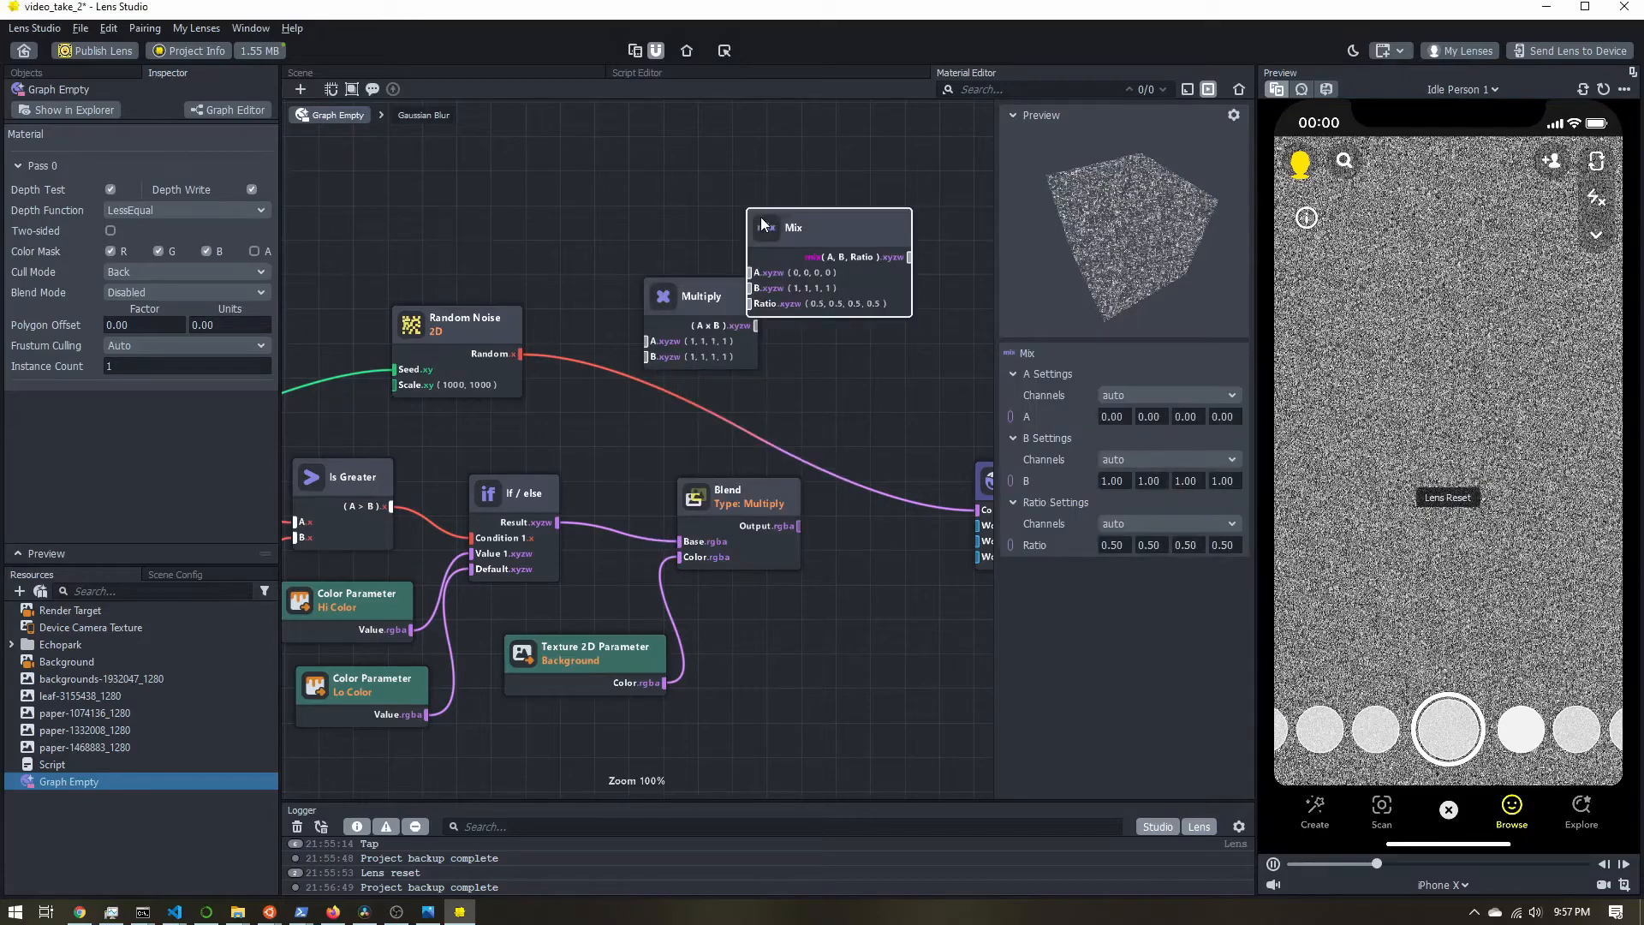
left_click_drag(798, 233, 771, 162)
left_click_drag(692, 301, 657, 293)
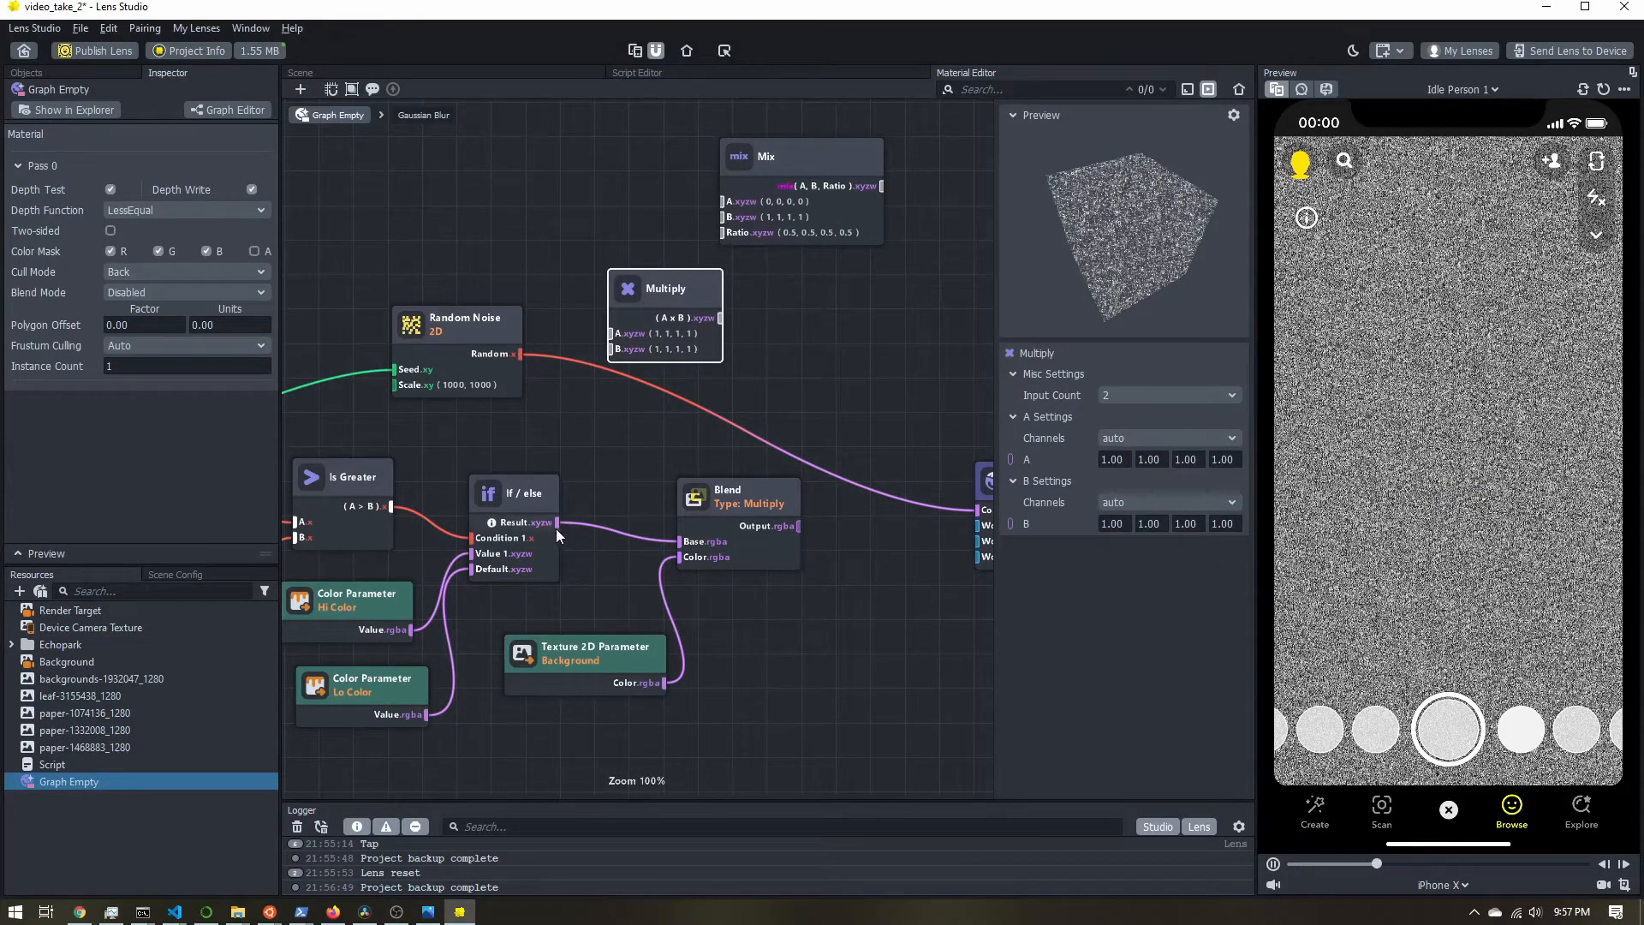
Multiply the Random Noise by the If / else result and route the product through the Blend node's Base to the Shader's Color (Pixel)
left_click_drag(556, 523, 981, 510)
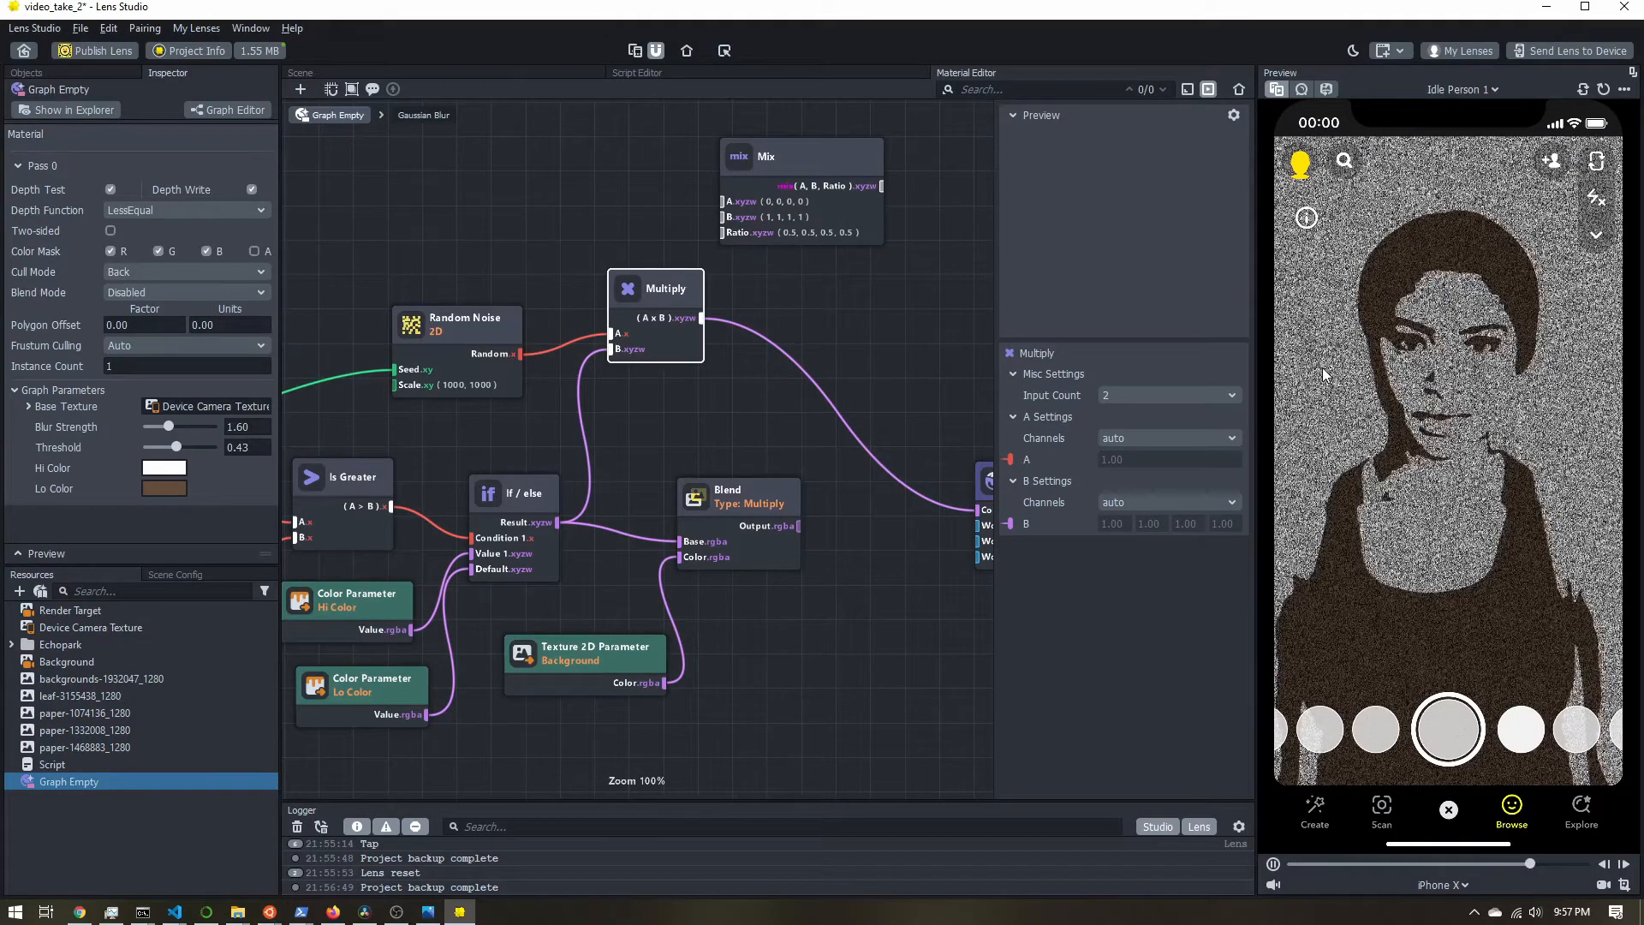
left_click_drag(702, 320, 678, 541)
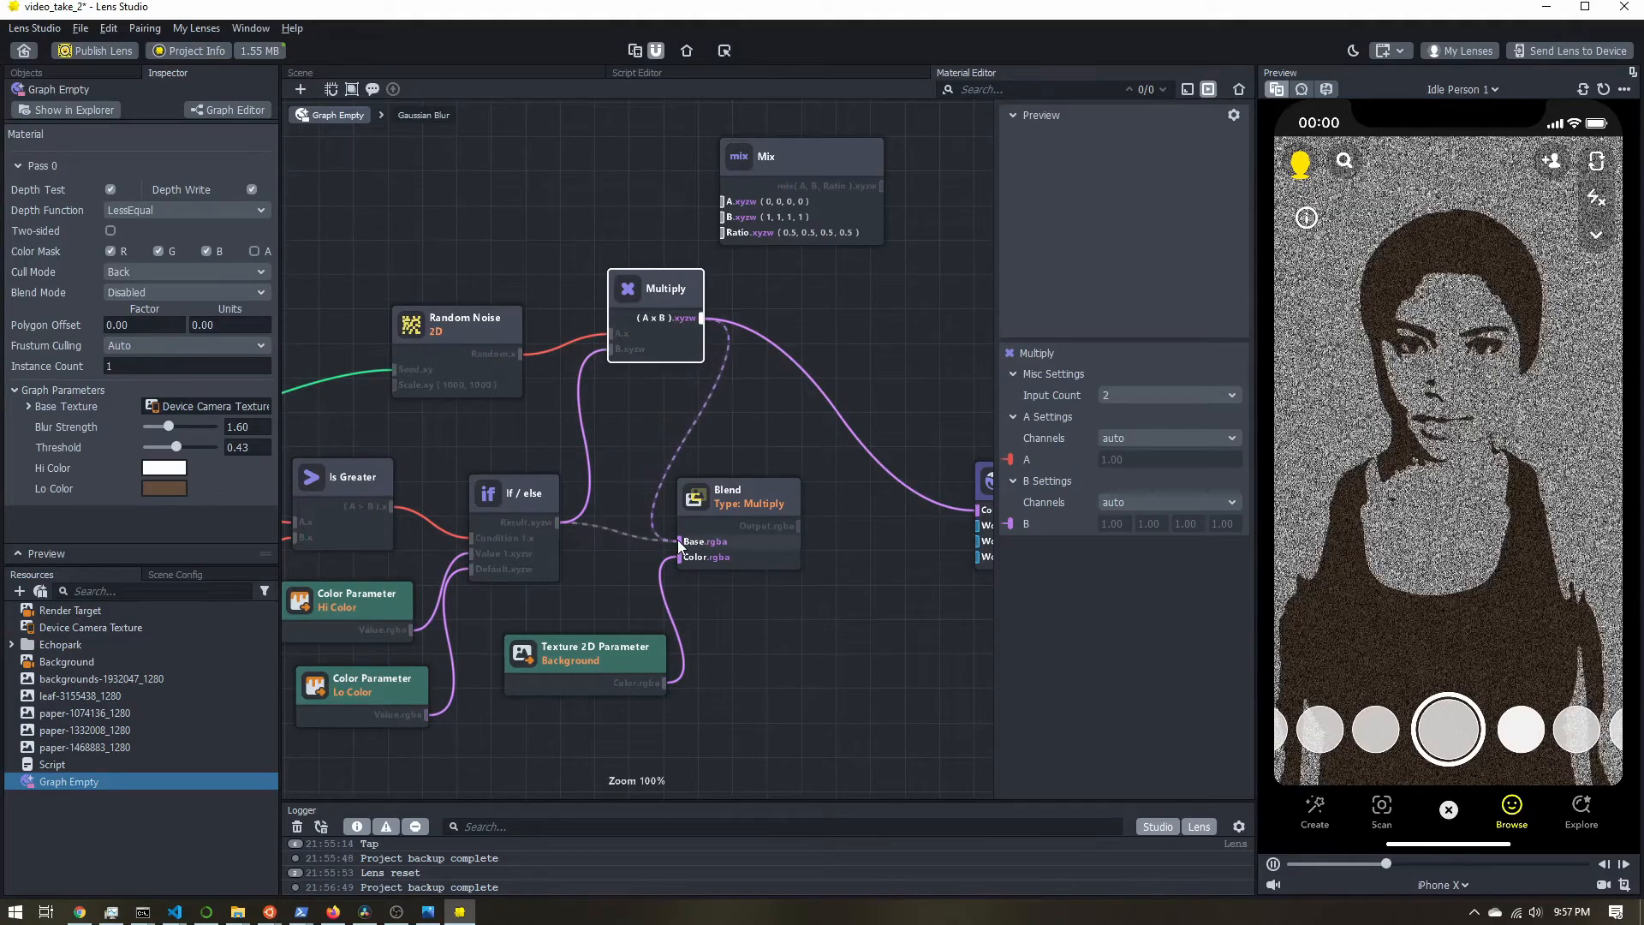
left_click_drag(798, 526, 978, 511)
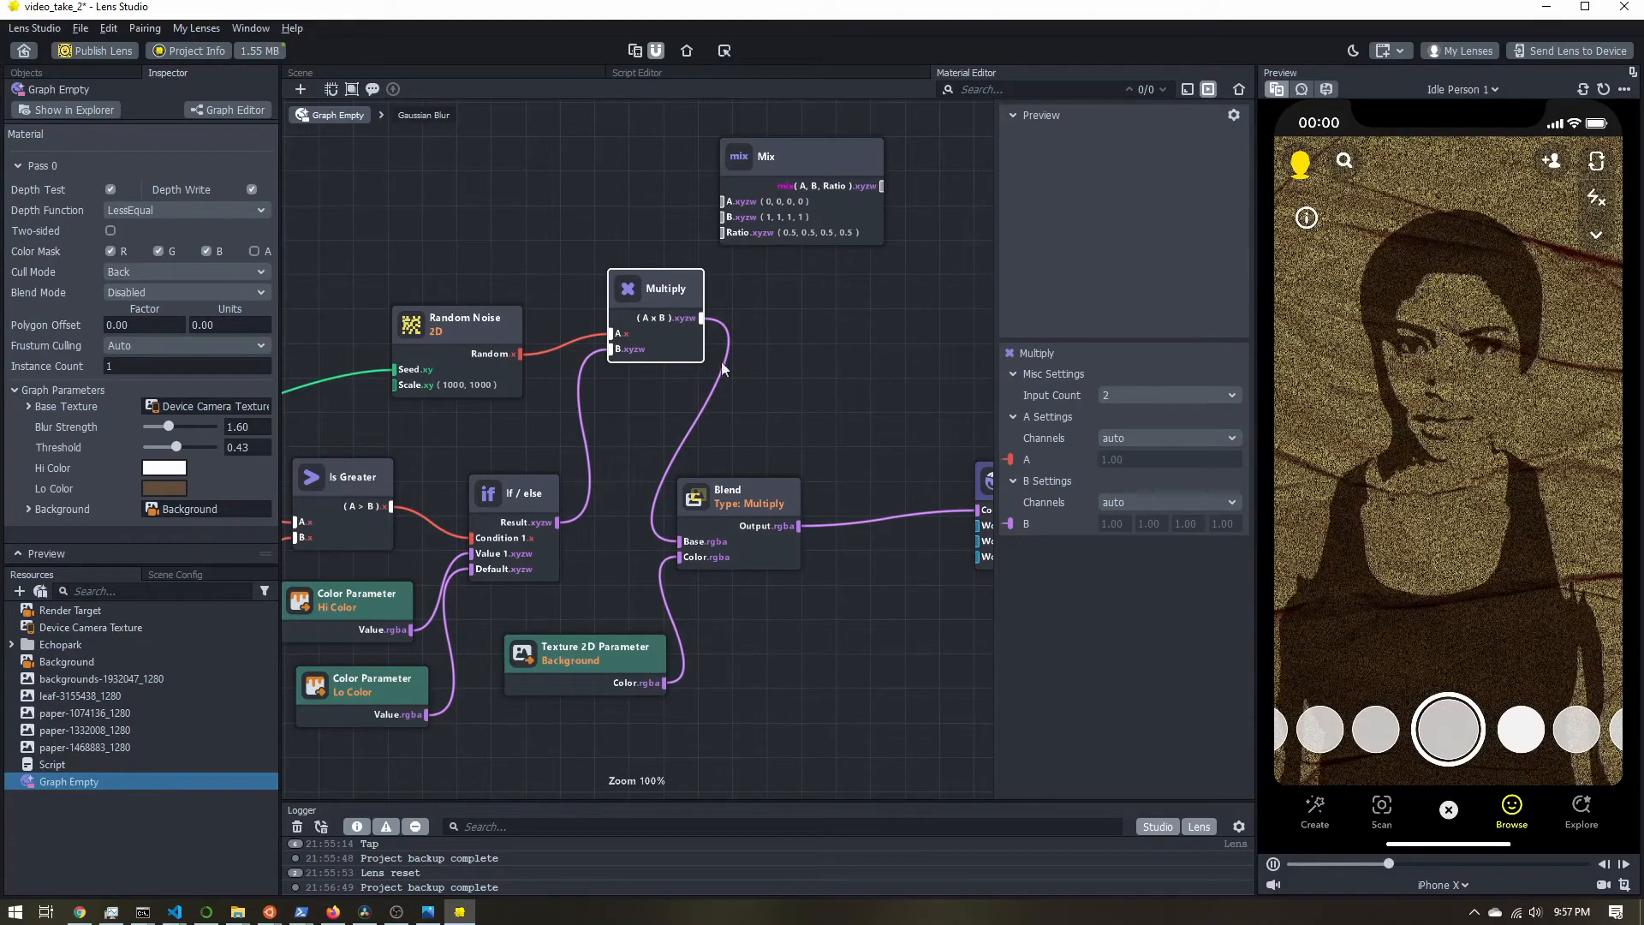
Rearrange the Blend and Mix nodes to make room, and connect the Multiply output to the Mix node's A input
left_click(728, 506)
left_click_drag(729, 506, 839, 470)
left_click_drag(793, 177, 836, 239)
left_click(651, 295)
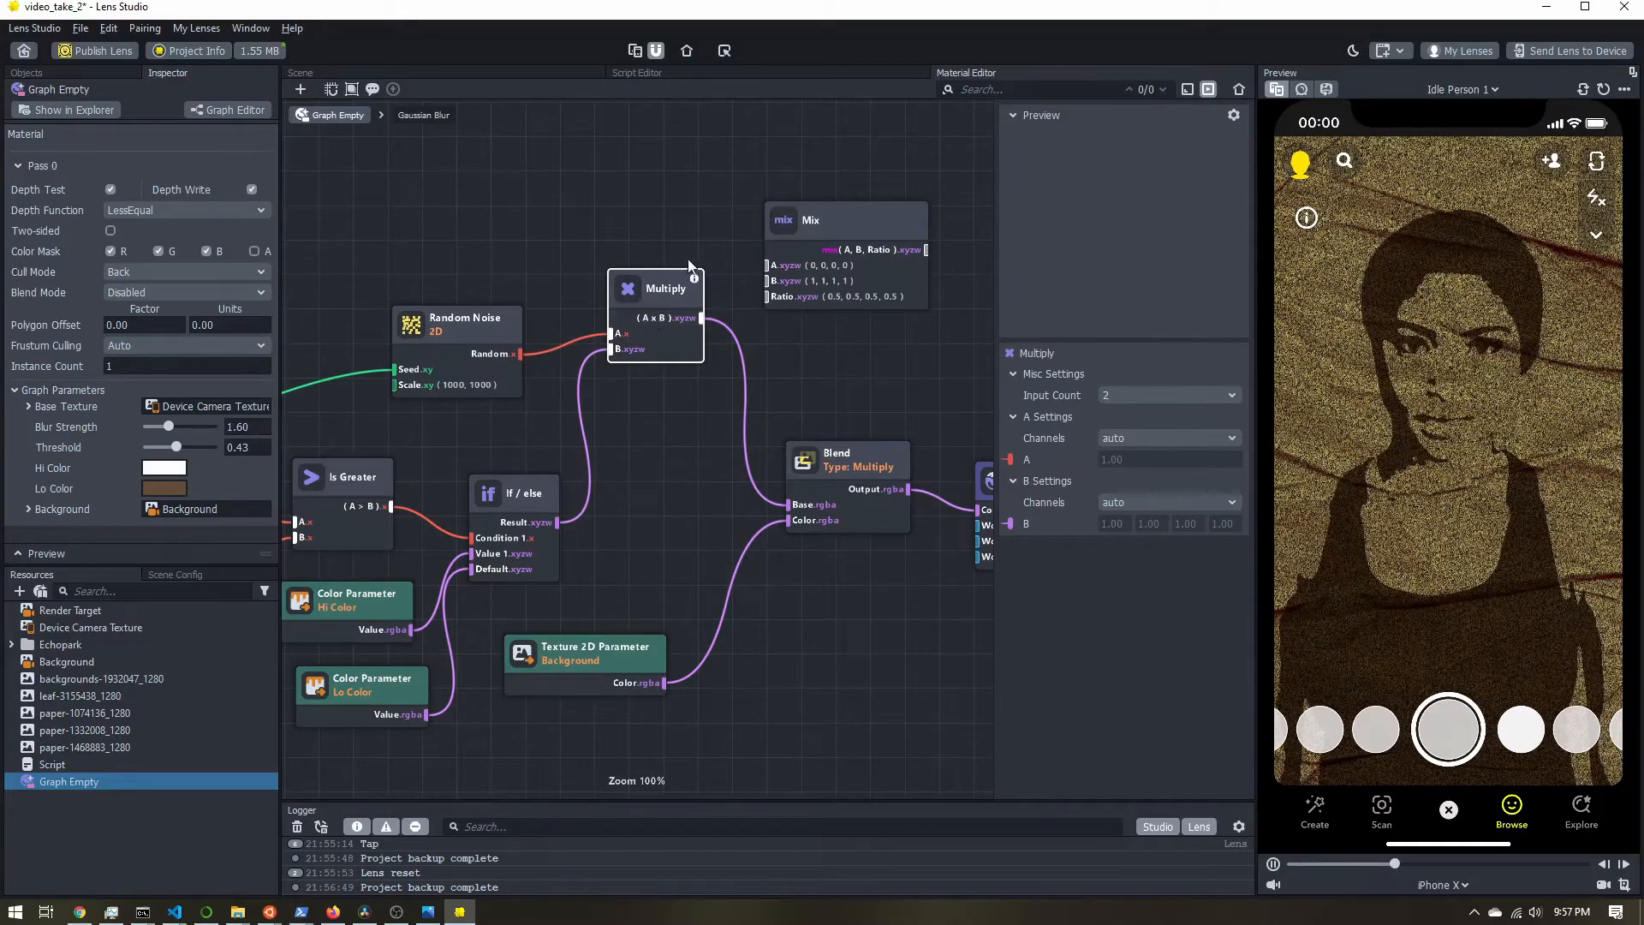
left_click_drag(798, 235, 800, 279)
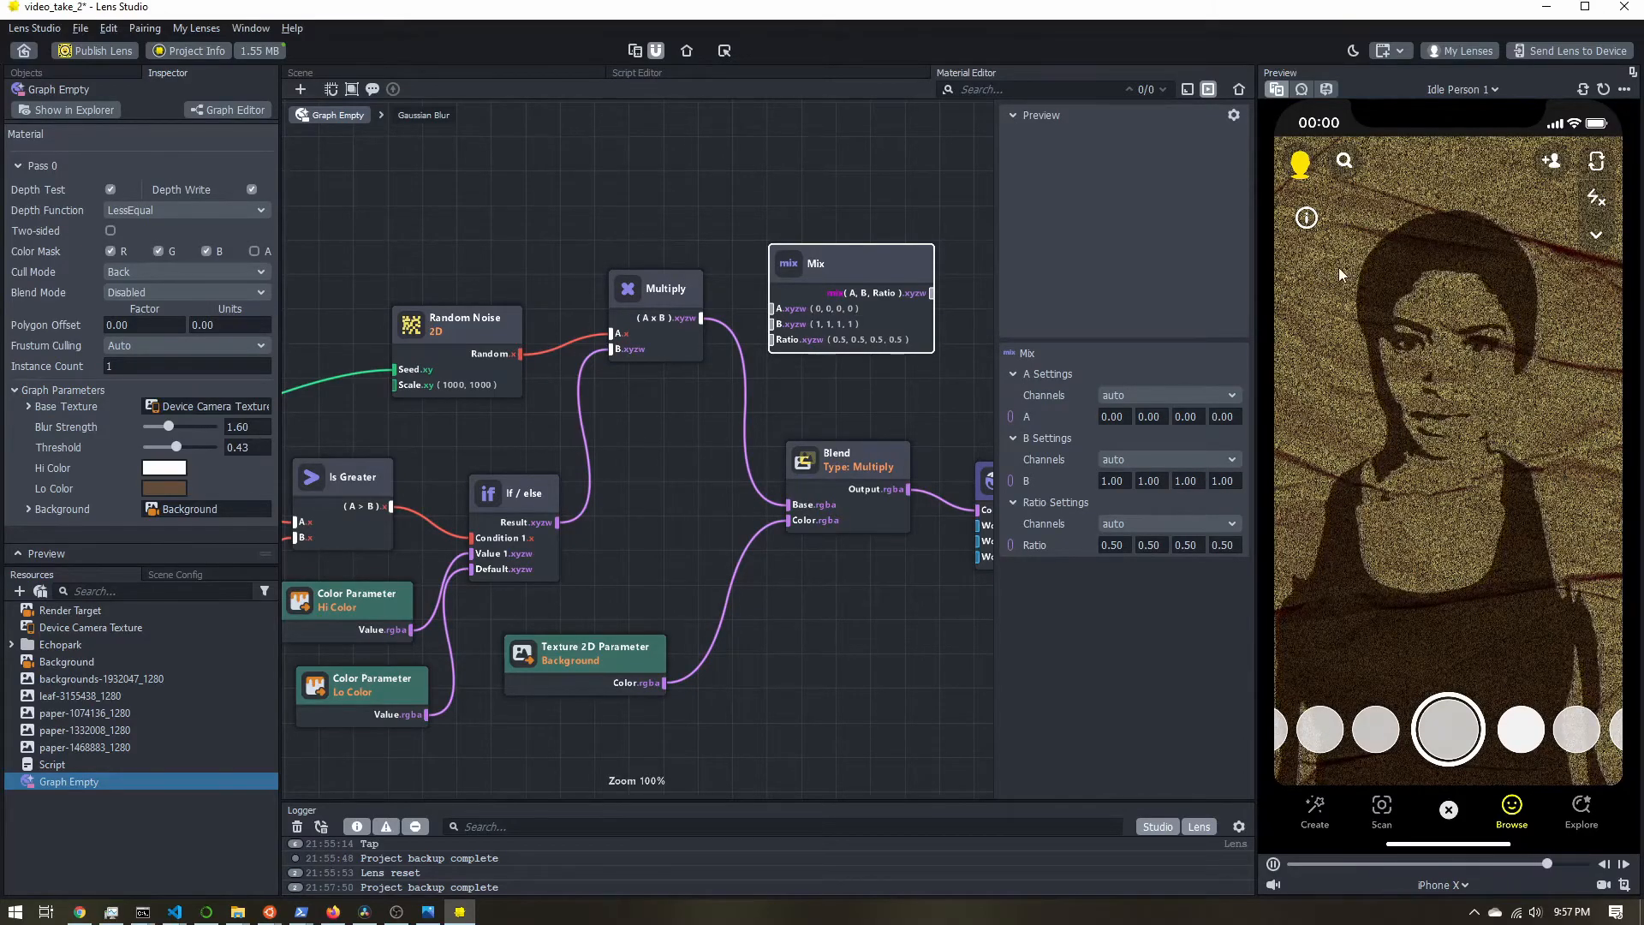
left_click_drag(701, 318, 816, 283)
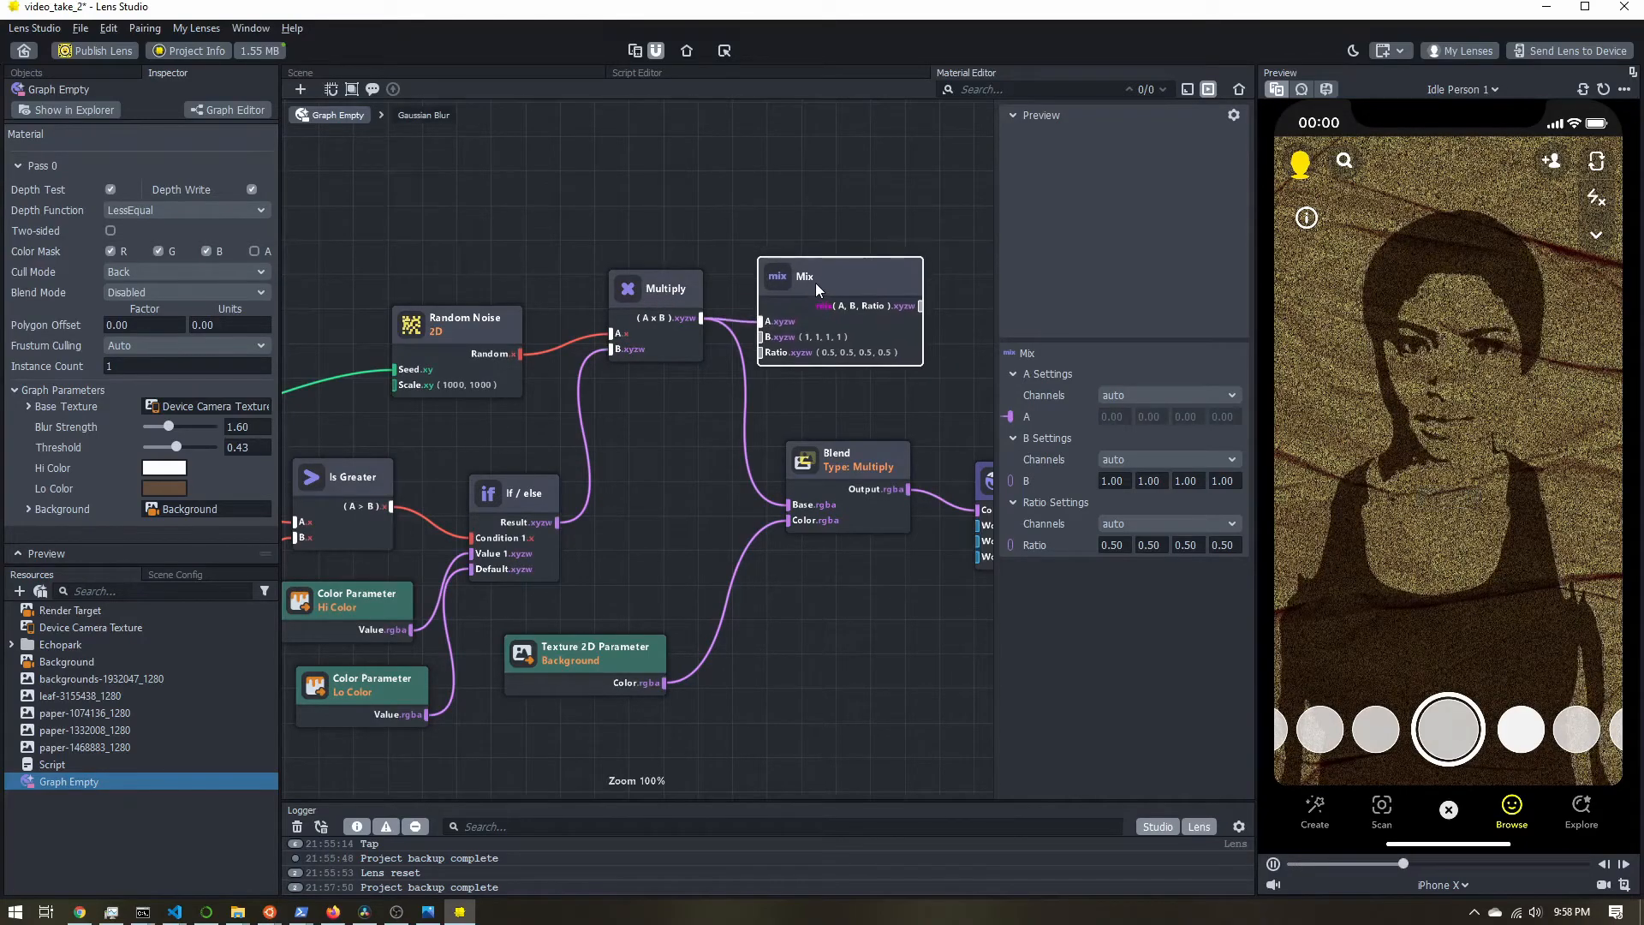
Set the Mix node's B channels to rgba and keep its color white
left_click(1122, 460)
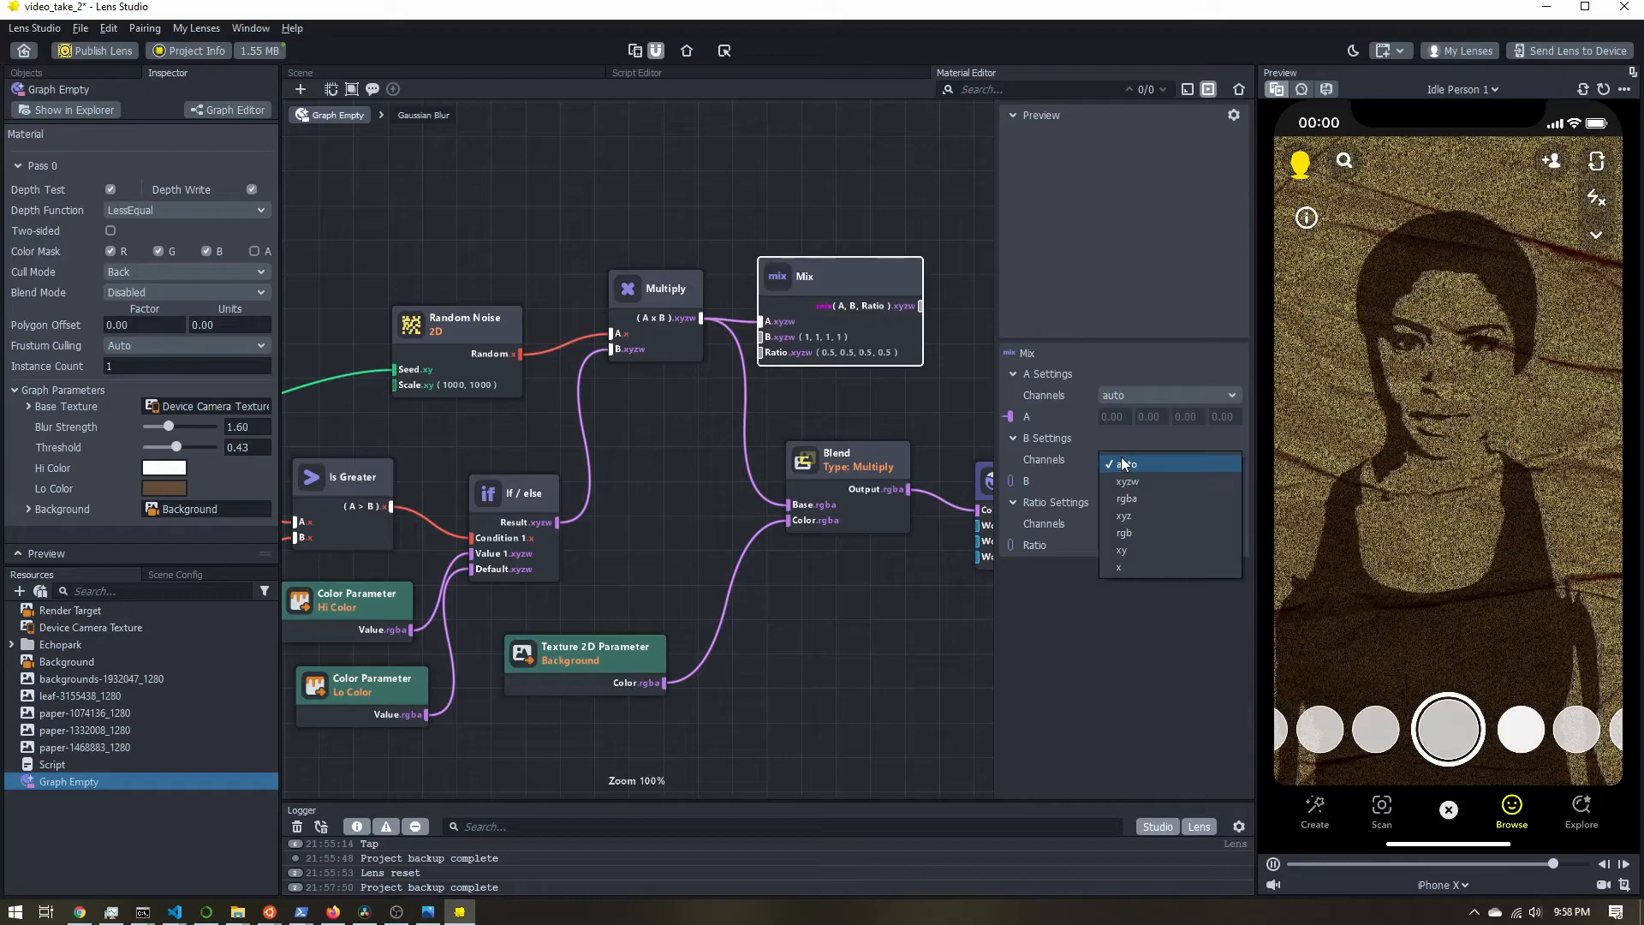
left_click(1137, 497)
left_click(1122, 480)
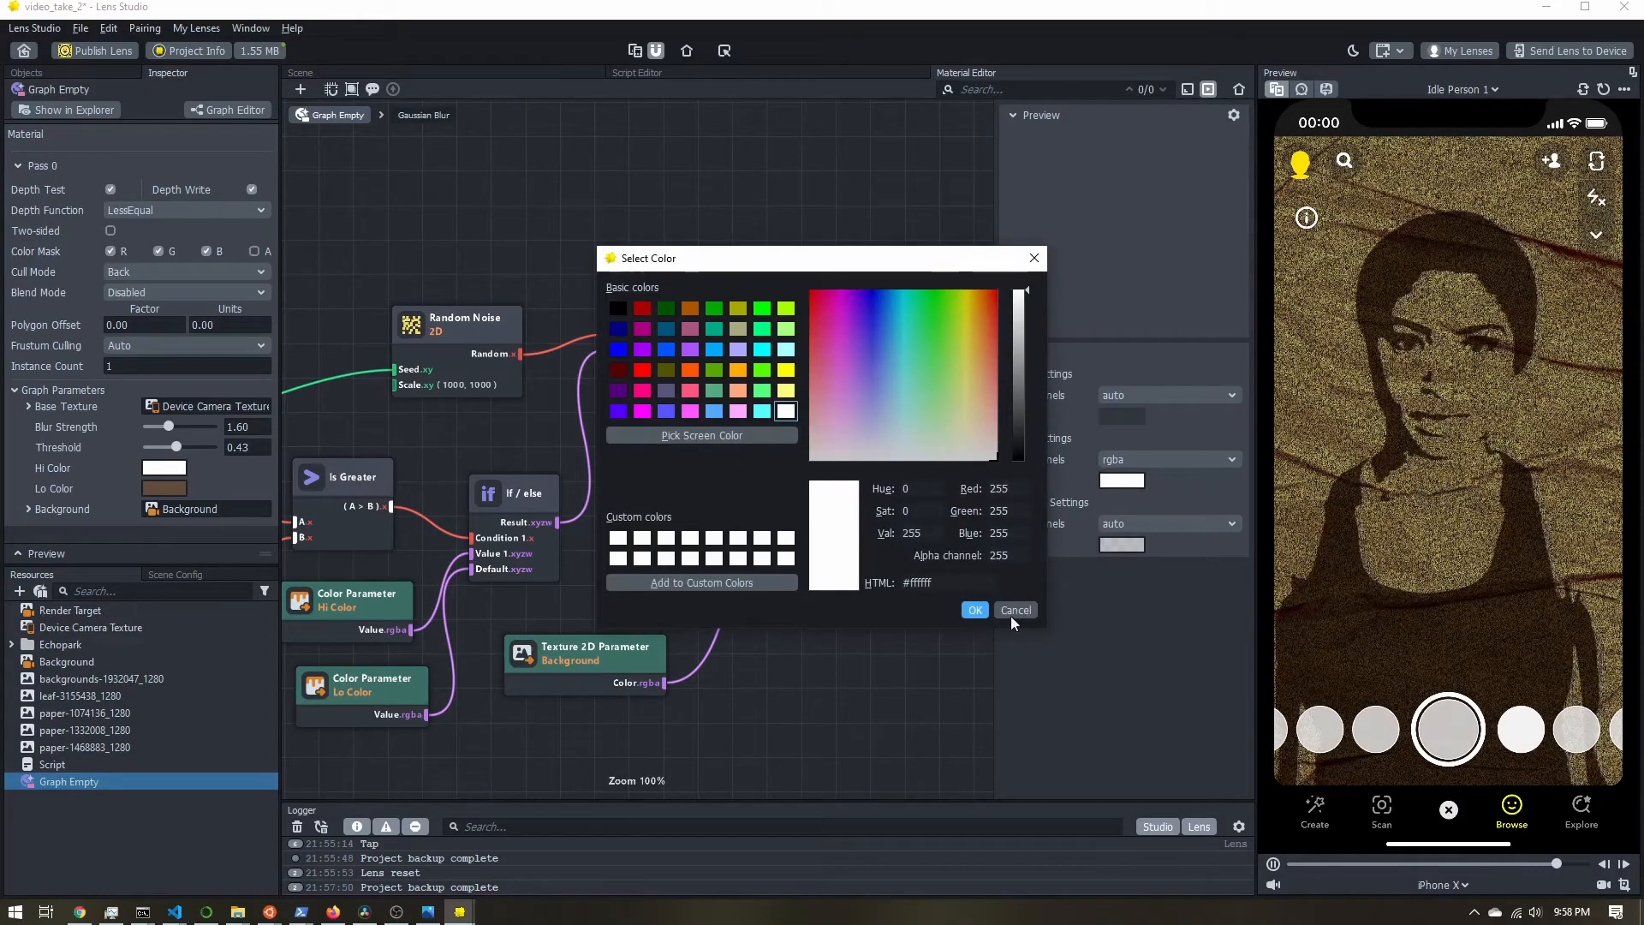
left_click(1014, 608)
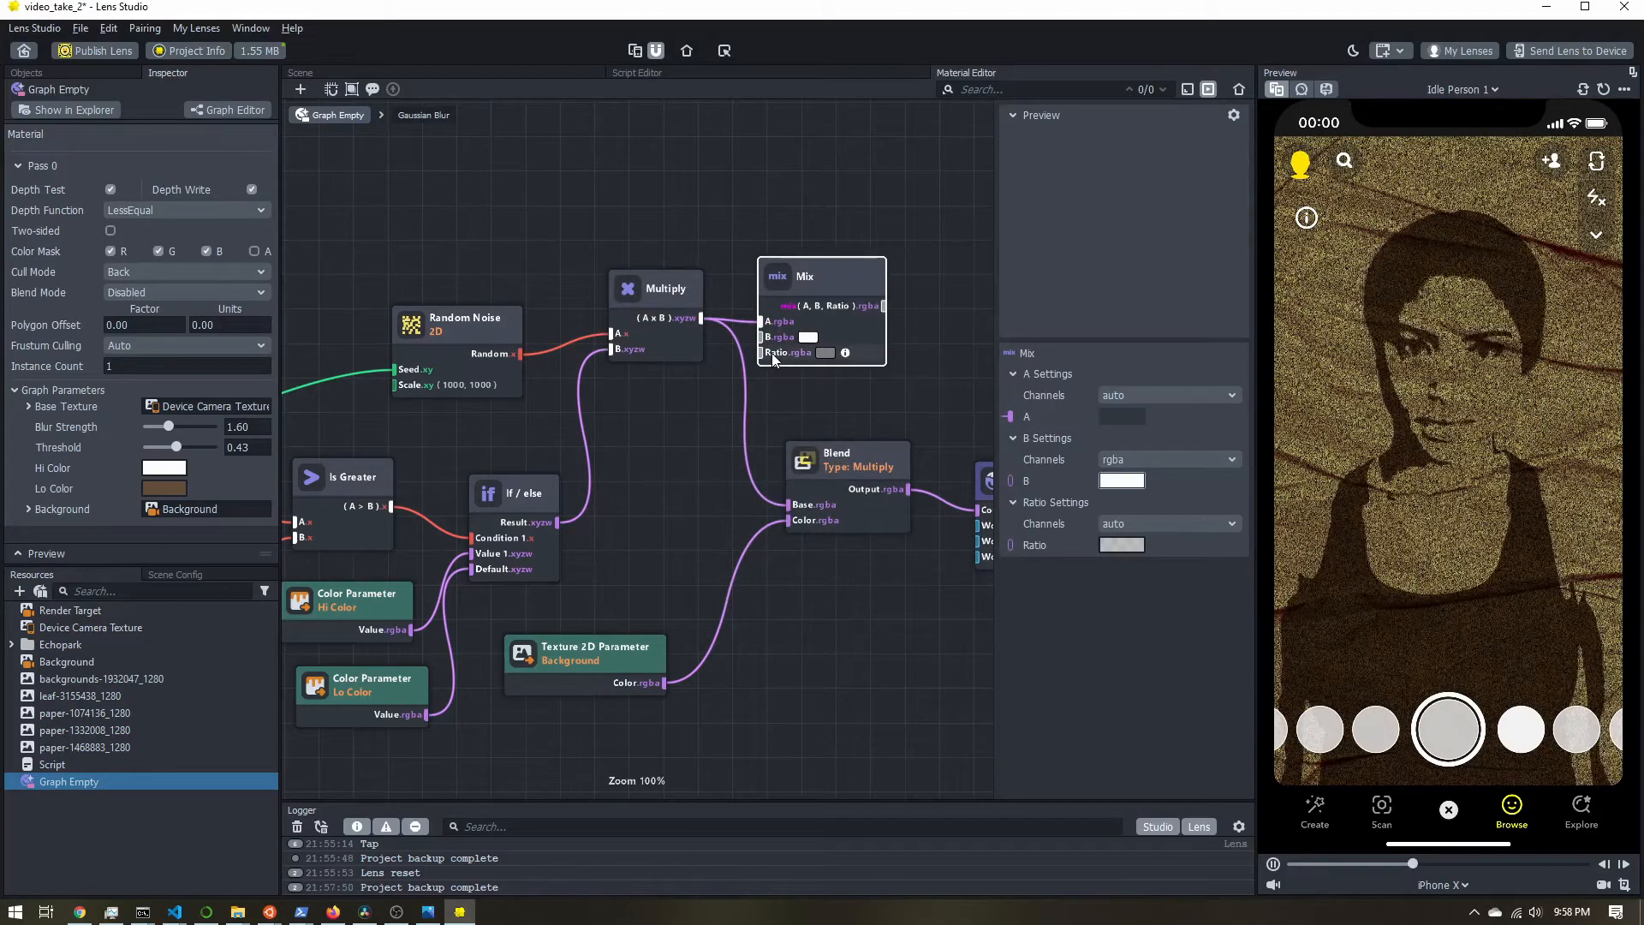
Connect the If / else result to the Mix Ratio and the Mix output to the Blend's Base, spacing out the Blend and Shader nodes
left_click_drag(557, 522, 769, 353)
middle_click_drag(879, 630, 585, 626)
left_click_drag(710, 480, 860, 467)
left_click_drag(558, 469, 704, 451)
left_click_drag(589, 302, 650, 485)
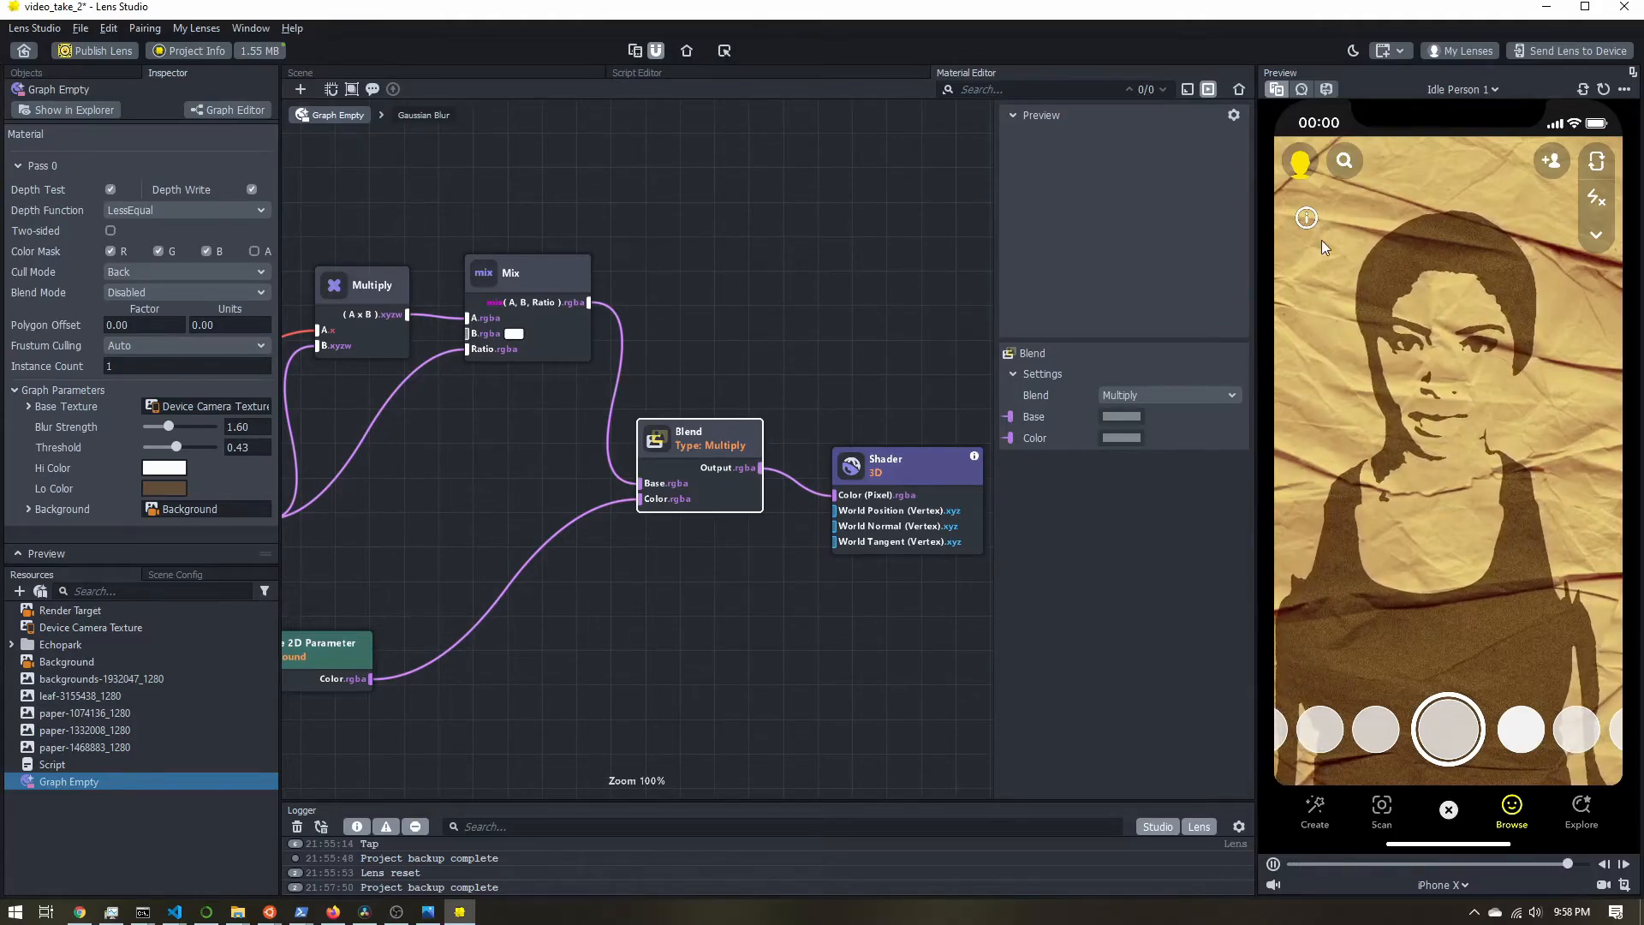
Examine the If / else node with its Hi Color and Lo Color inputs and its links to the Multiply and Mix nodes
middle_click_drag(452, 512, 699, 497)
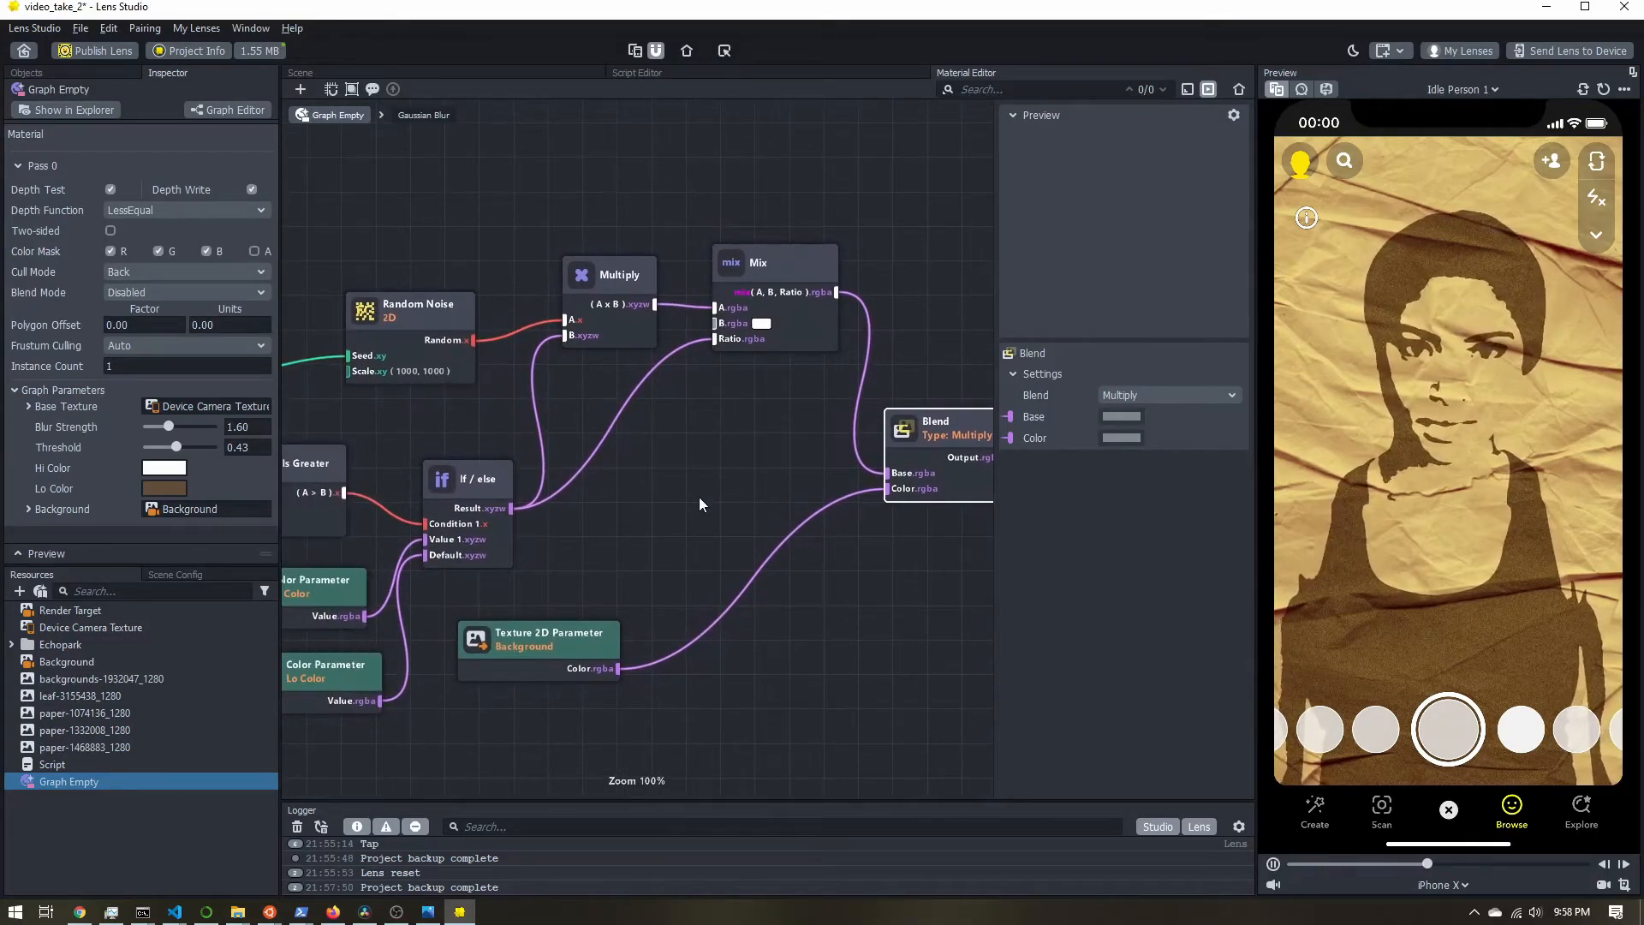
scroll(649, 476, "up", 3)
middle_click_drag(556, 577, 687, 589)
mouse_move(490, 493)
left_mouse_down()
mouse_move(494, 472)
mouse_move(493, 494)
left_mouse_up()
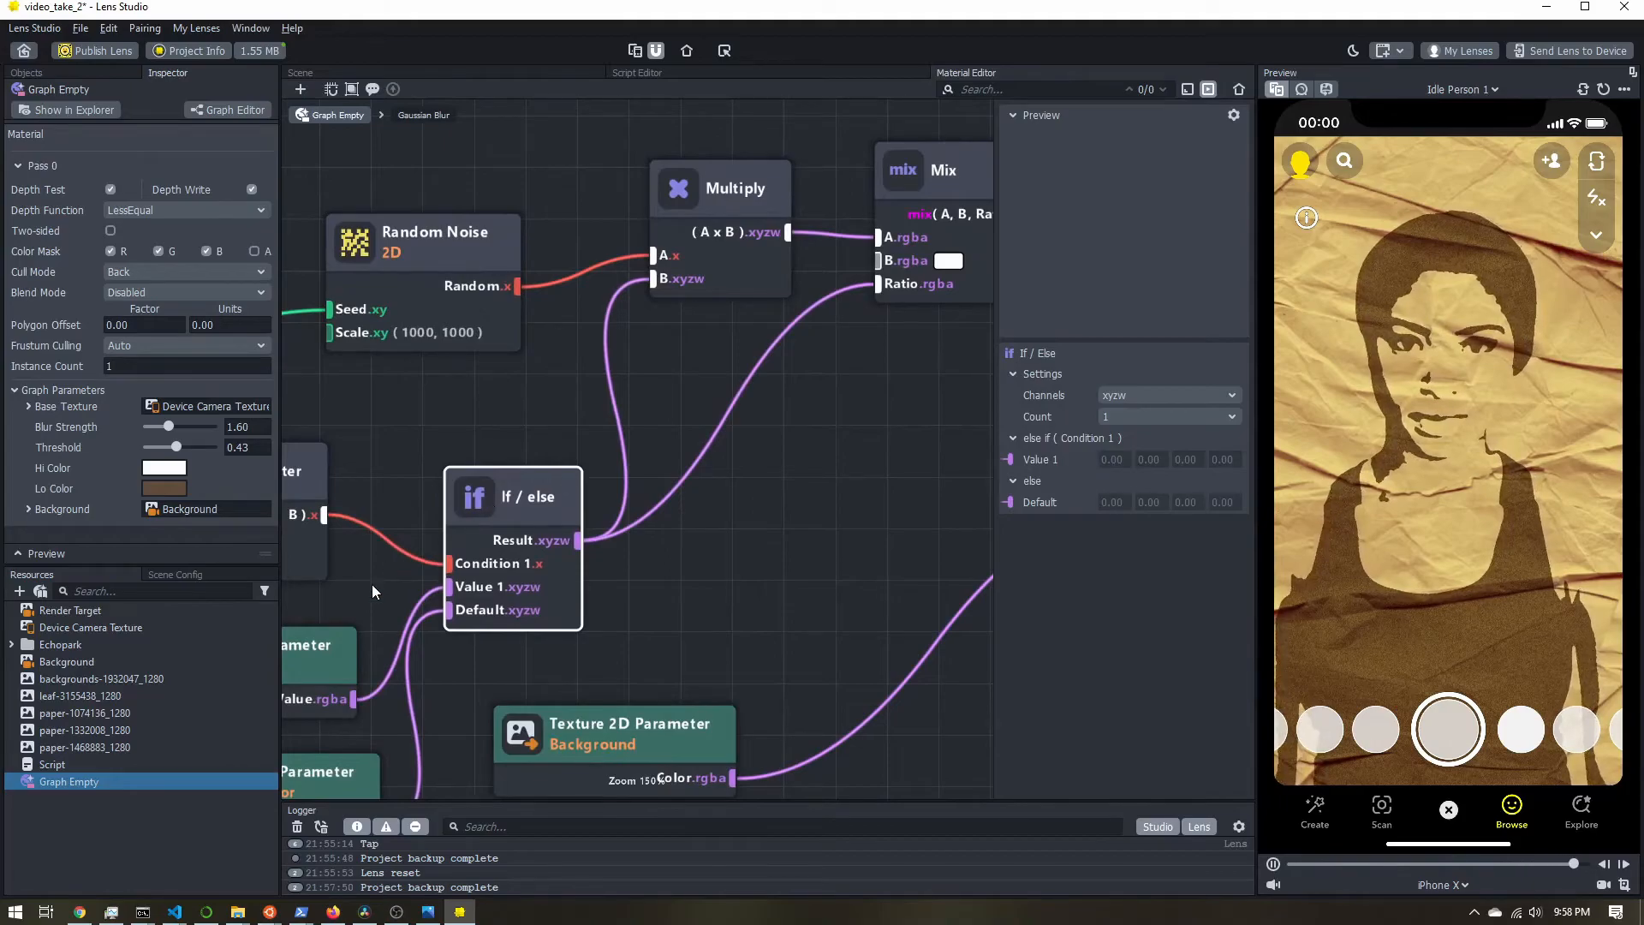
scroll(372, 591, "down", 2)
middle_click_drag(371, 584, 579, 502)
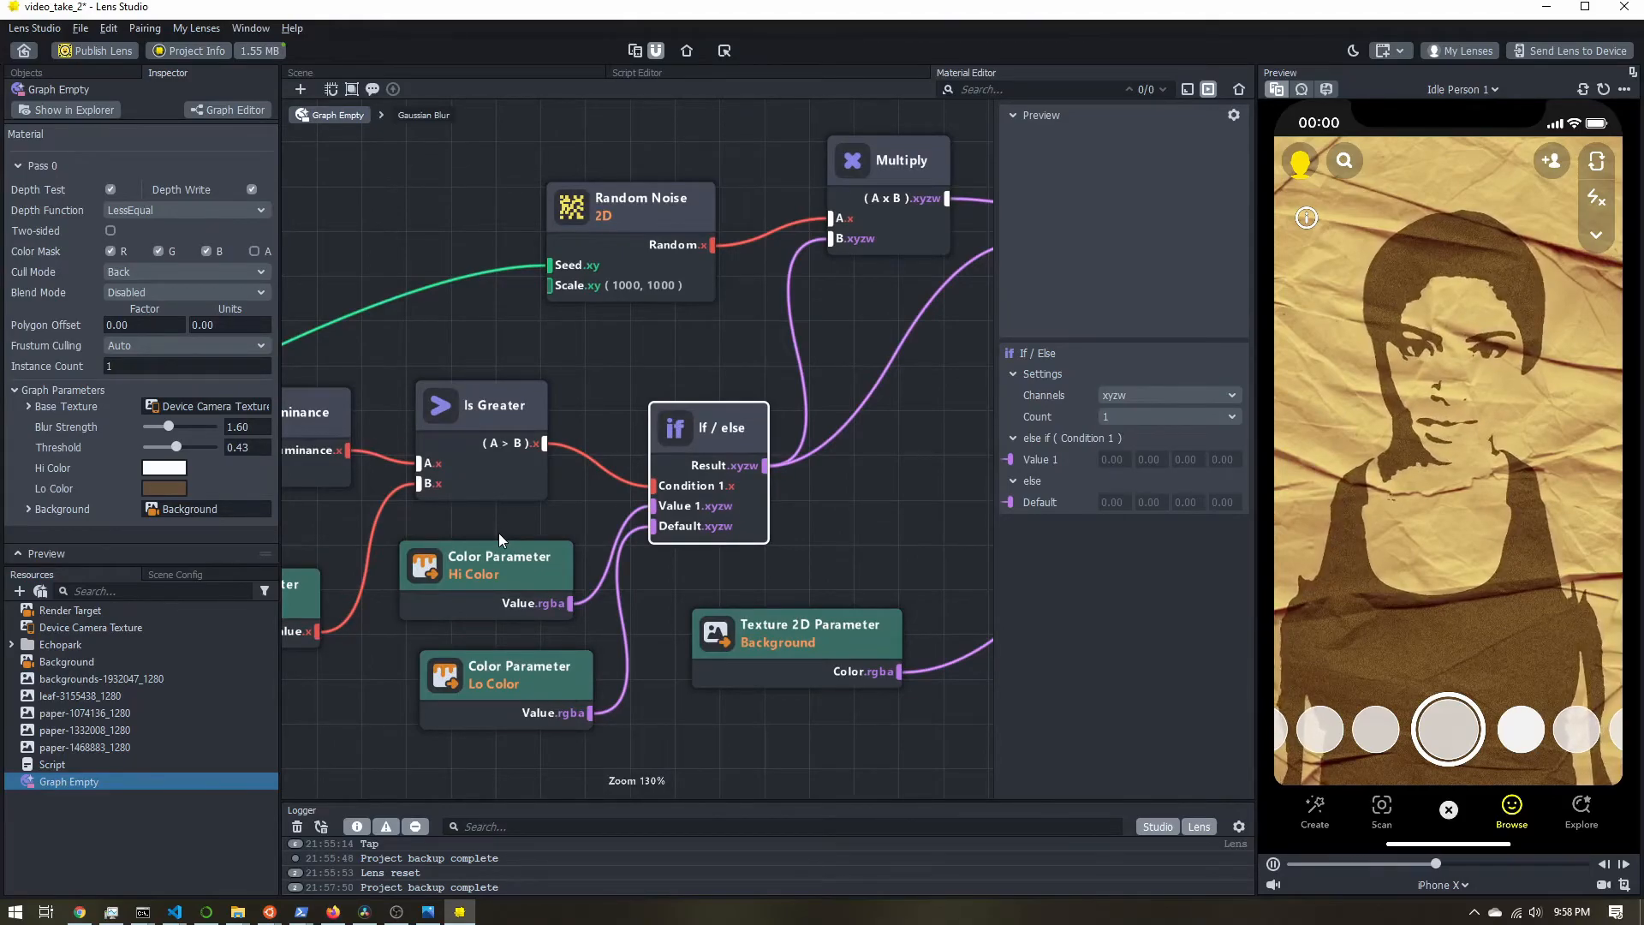
middle_click_drag(909, 479, 763, 542)
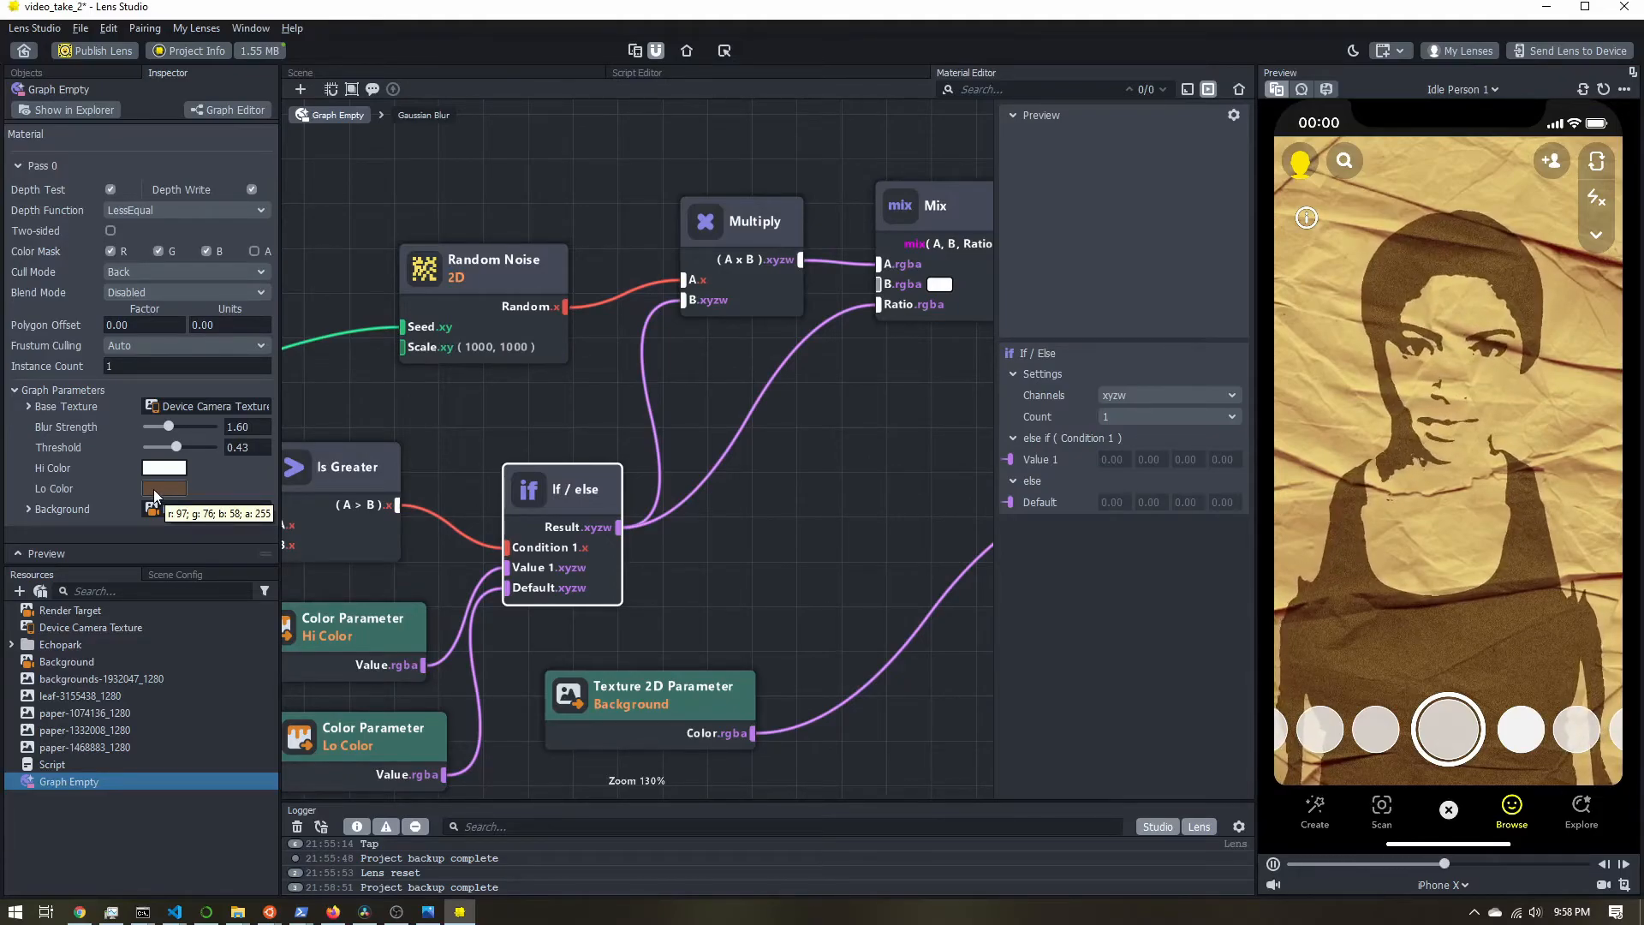
scroll(814, 502, "down", 1)
middle_click_drag(809, 501, 781, 547)
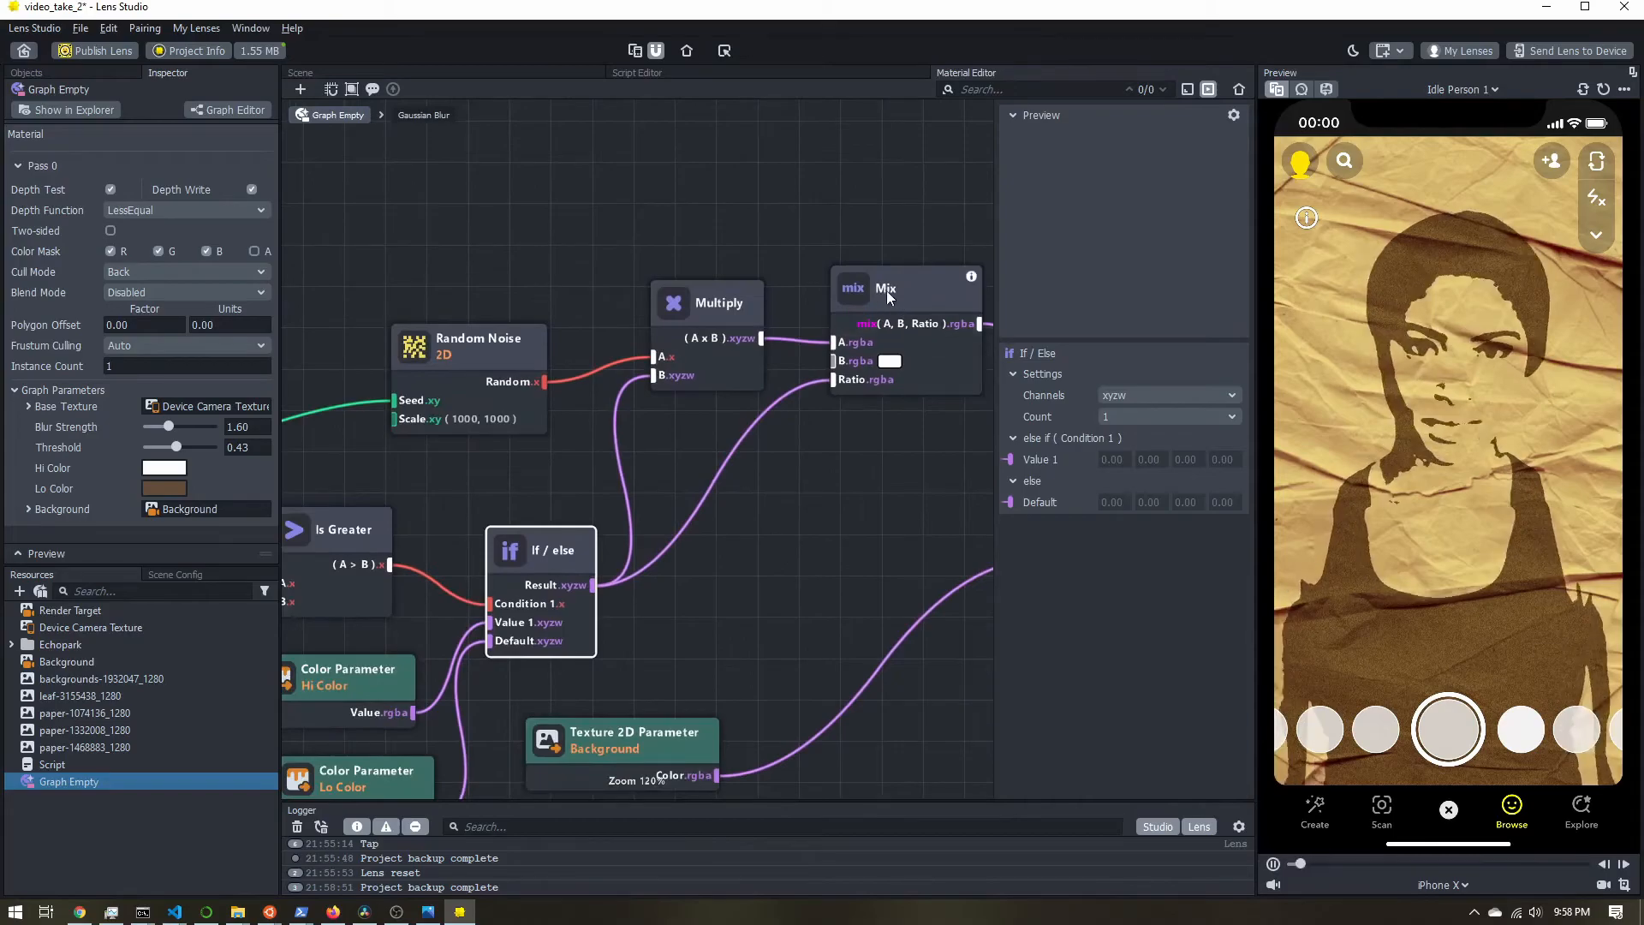
Examine how the Multiply output, the white B color and the If / else result feed the Mix node's A, B and Ratio inputs
left_click(917, 342)
middle_click_drag(870, 450, 749, 538)
scroll(728, 437, "up", 6)
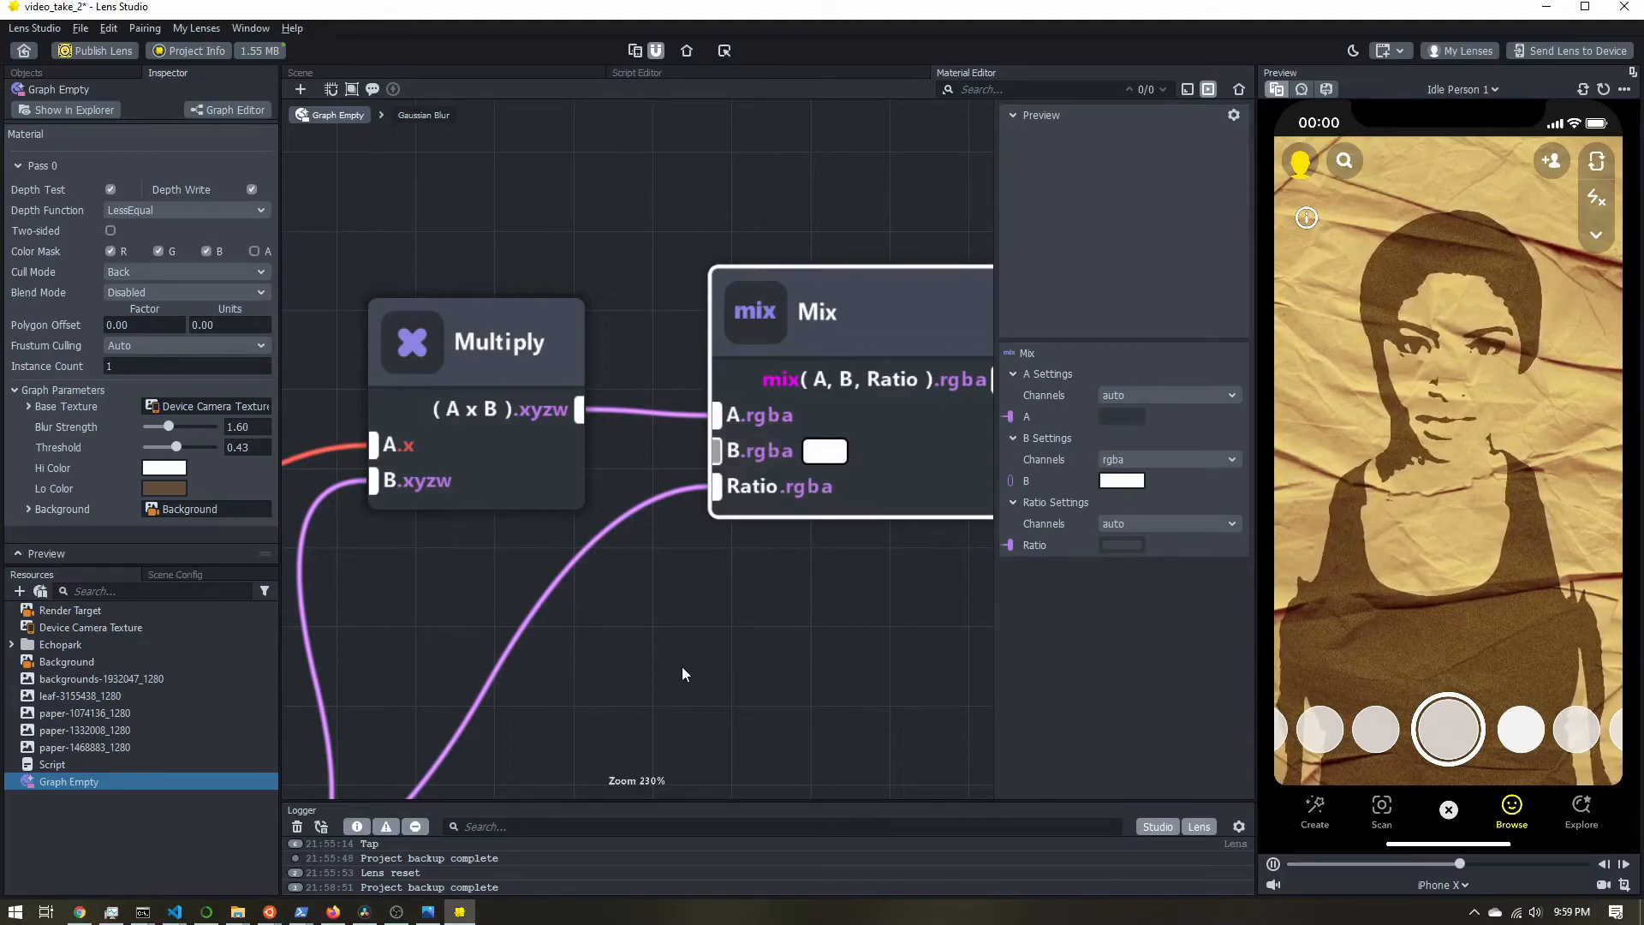
scroll(669, 667, "down", 1)
middle_click_drag(655, 667, 839, 471)
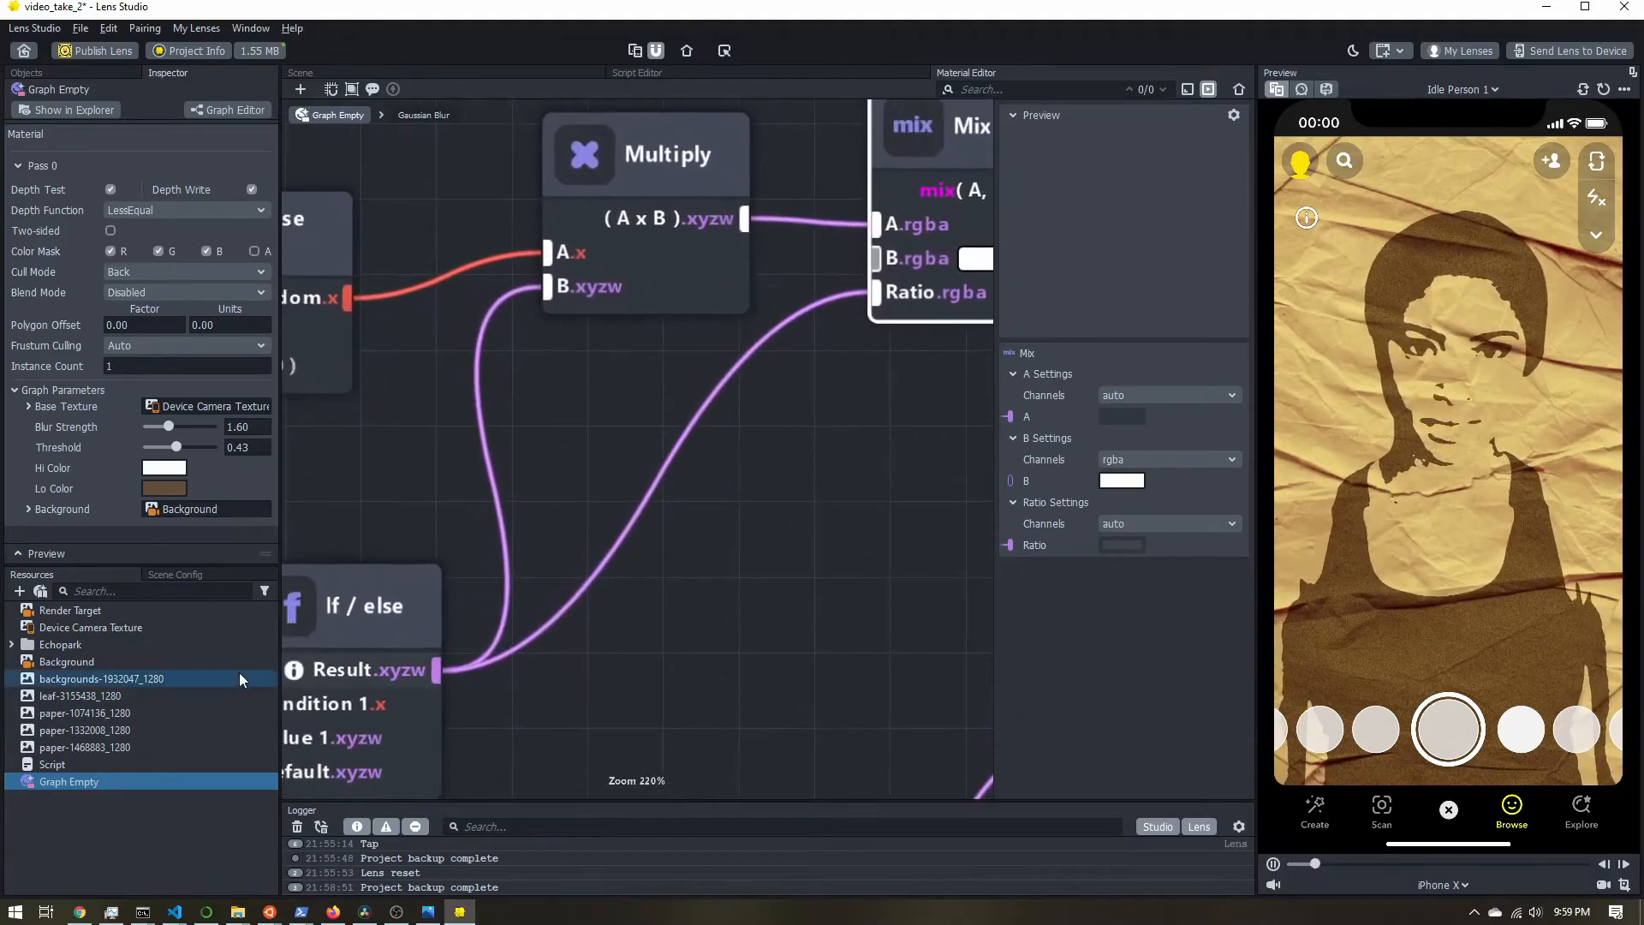
left_click(373, 624)
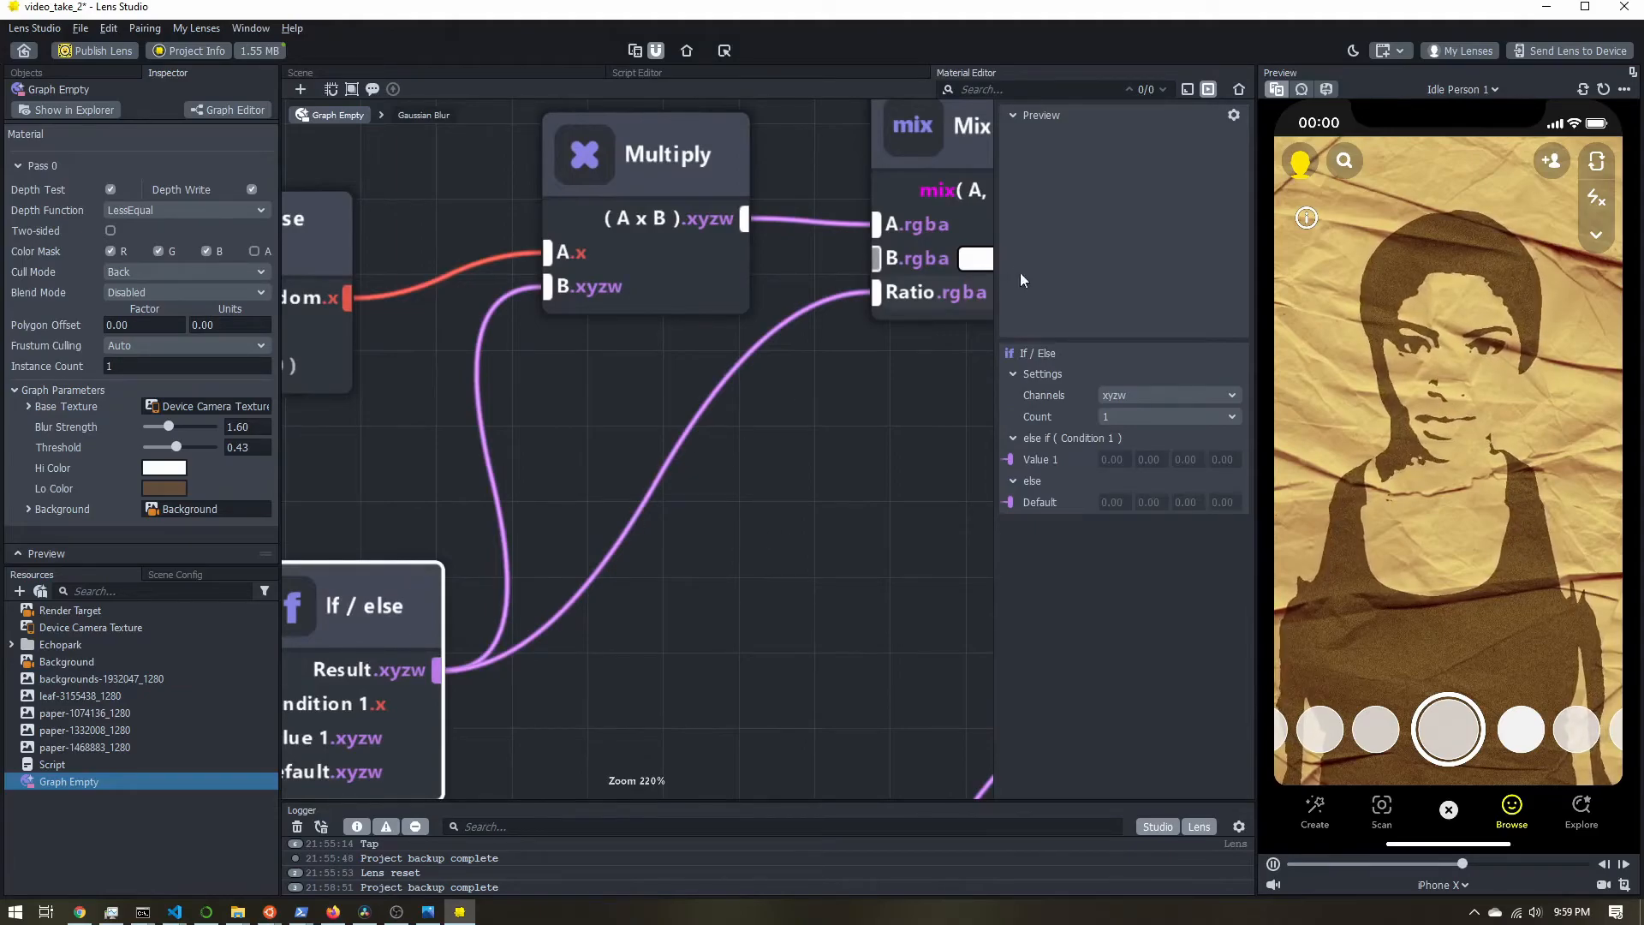
scroll(672, 583, "down", 3)
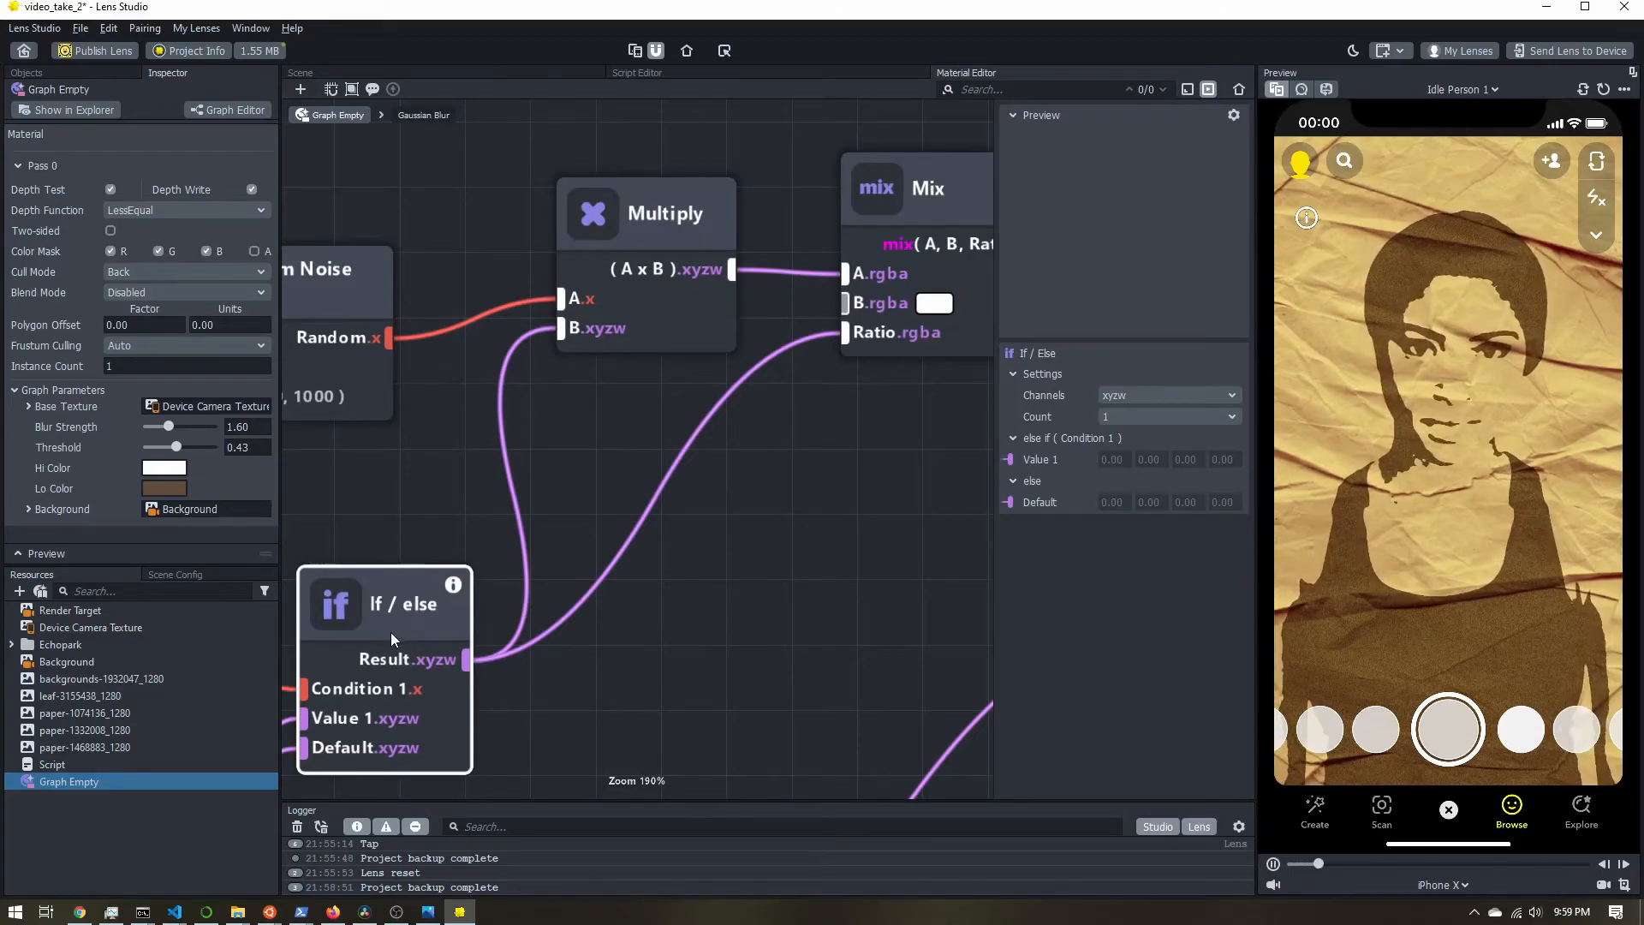
middle_click_drag(804, 467, 748, 512)
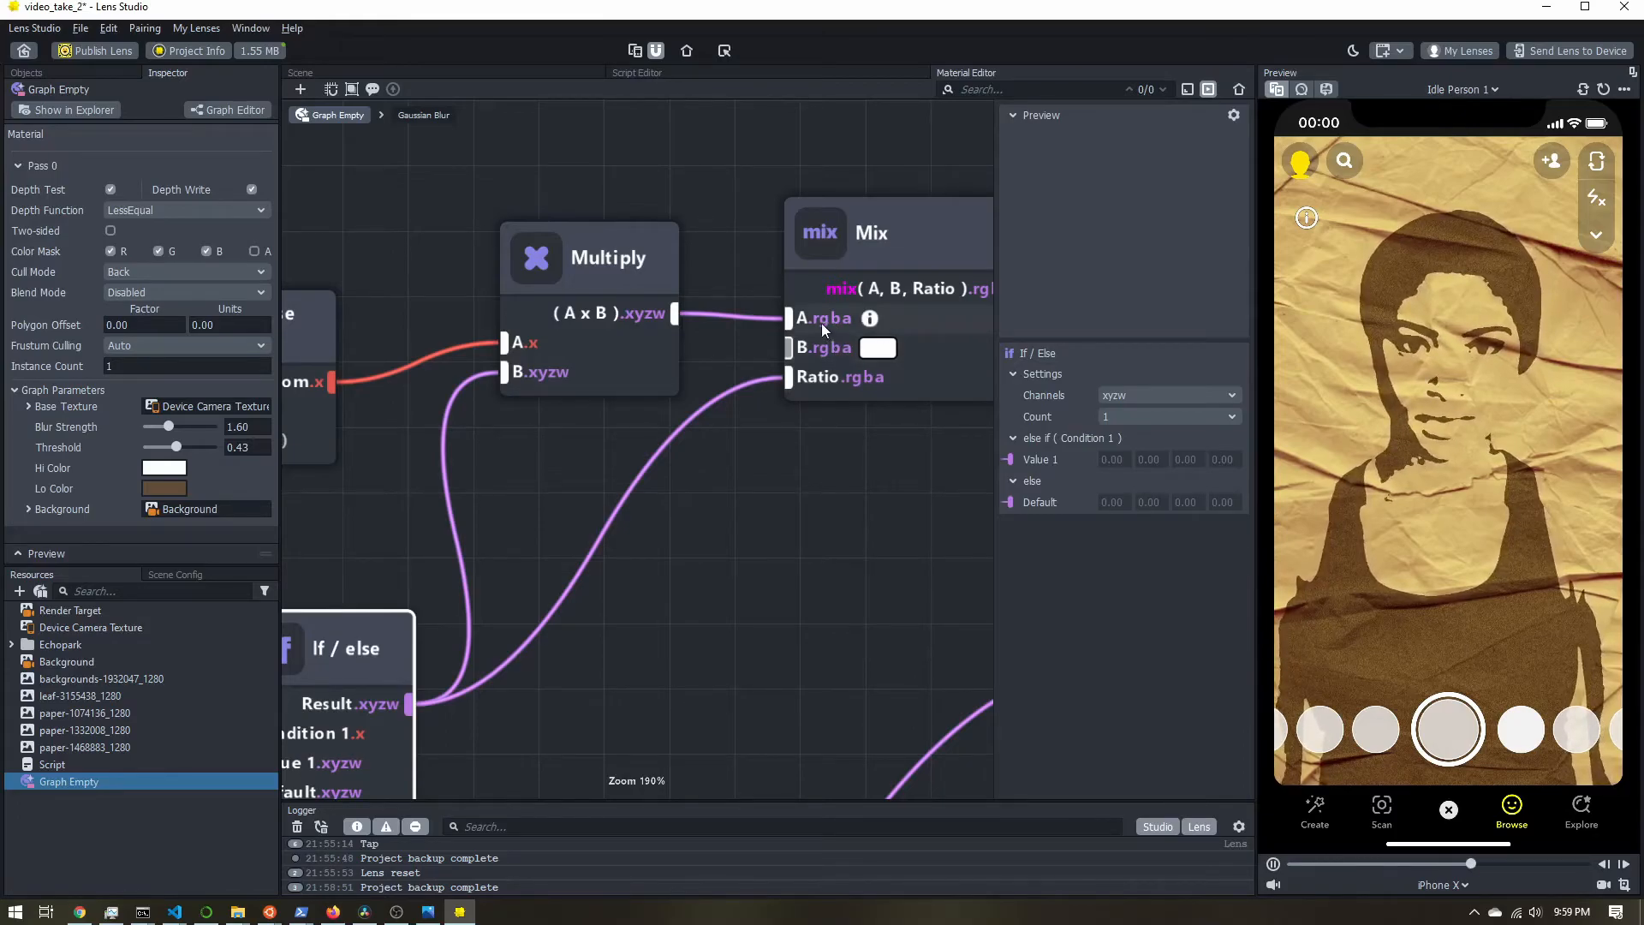
middle_click_drag(887, 503, 639, 524)
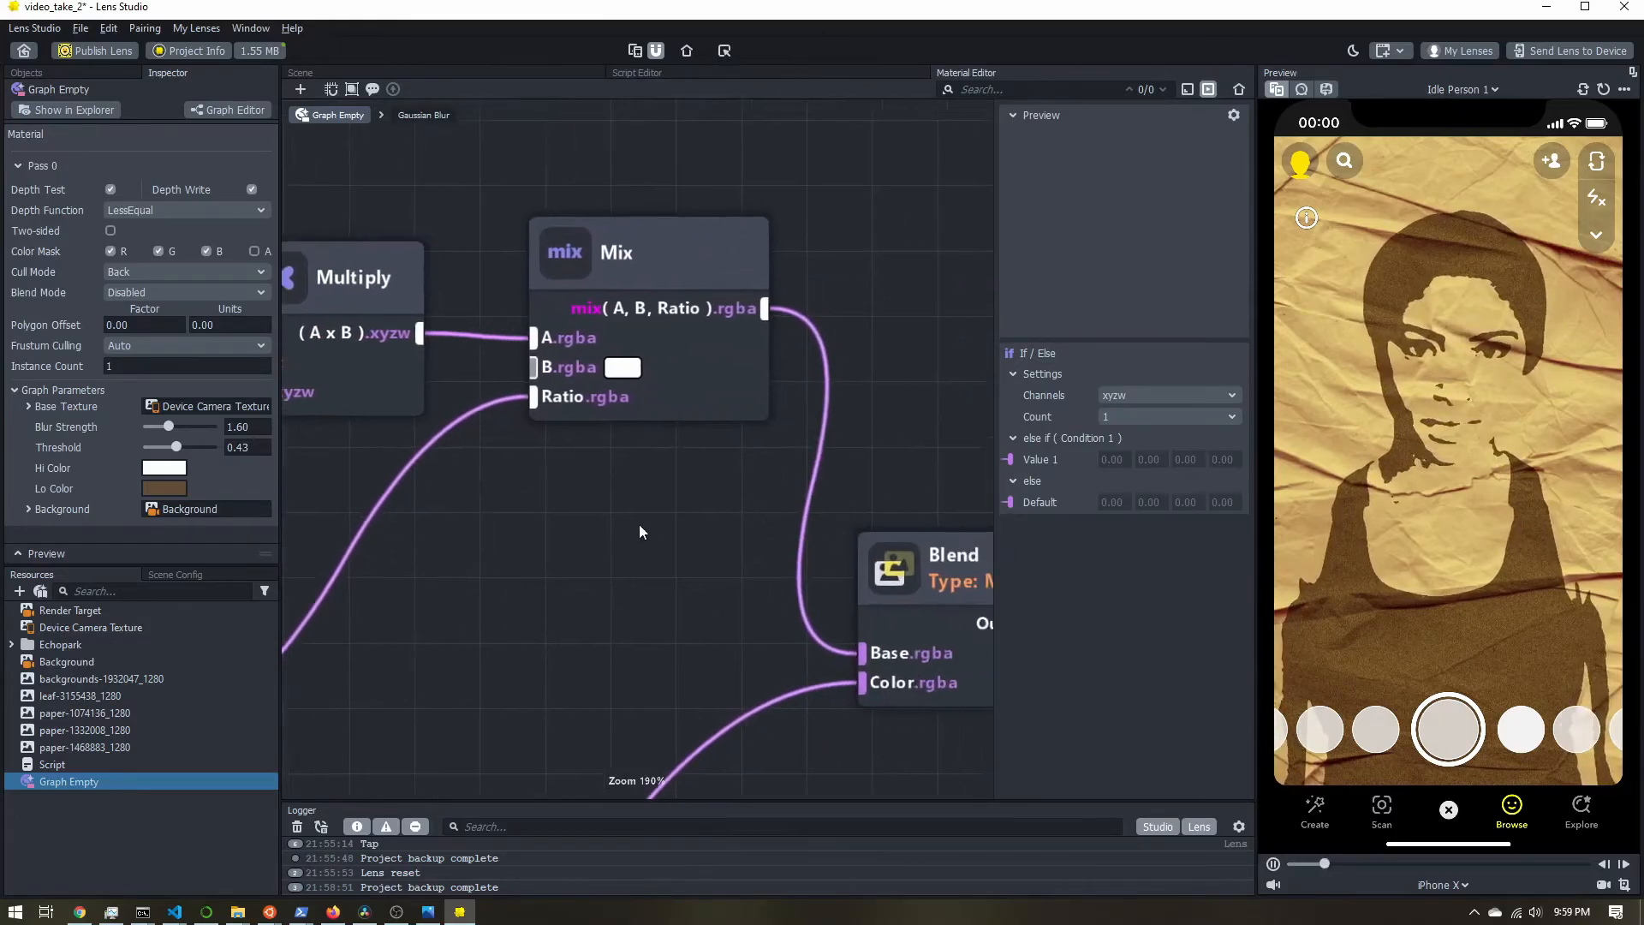
scroll(639, 524, "down", 3)
scroll(639, 524, "down", 1)
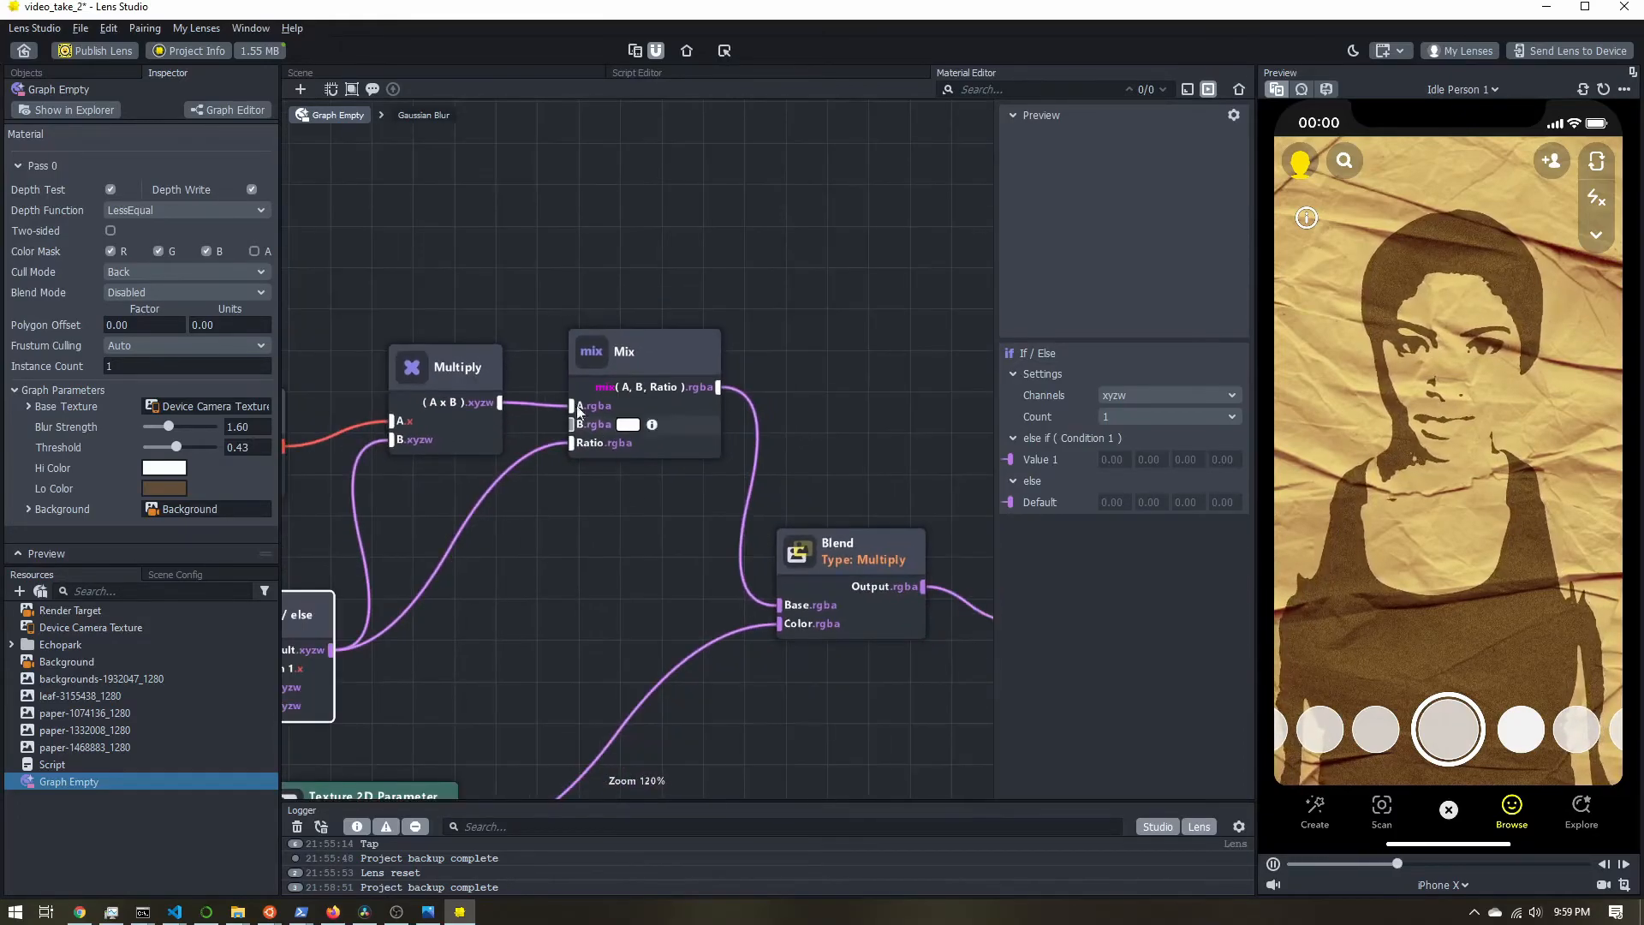
left_click(638, 364)
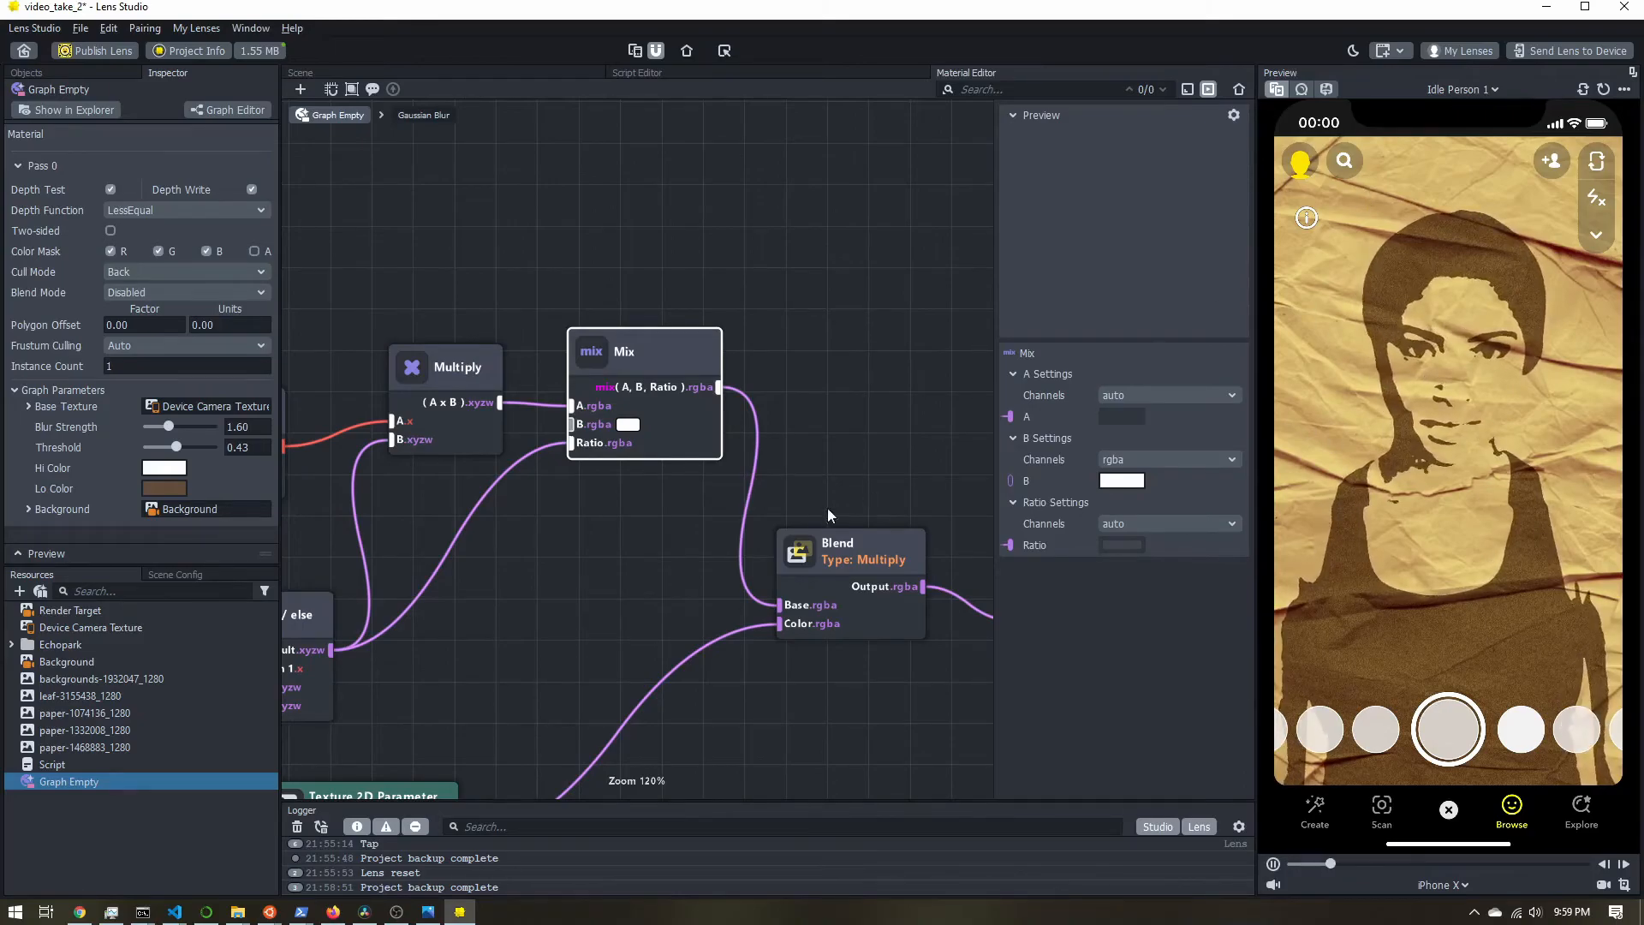
scroll(527, 637, "down", 2)
middle_click_drag(527, 637, 603, 521)
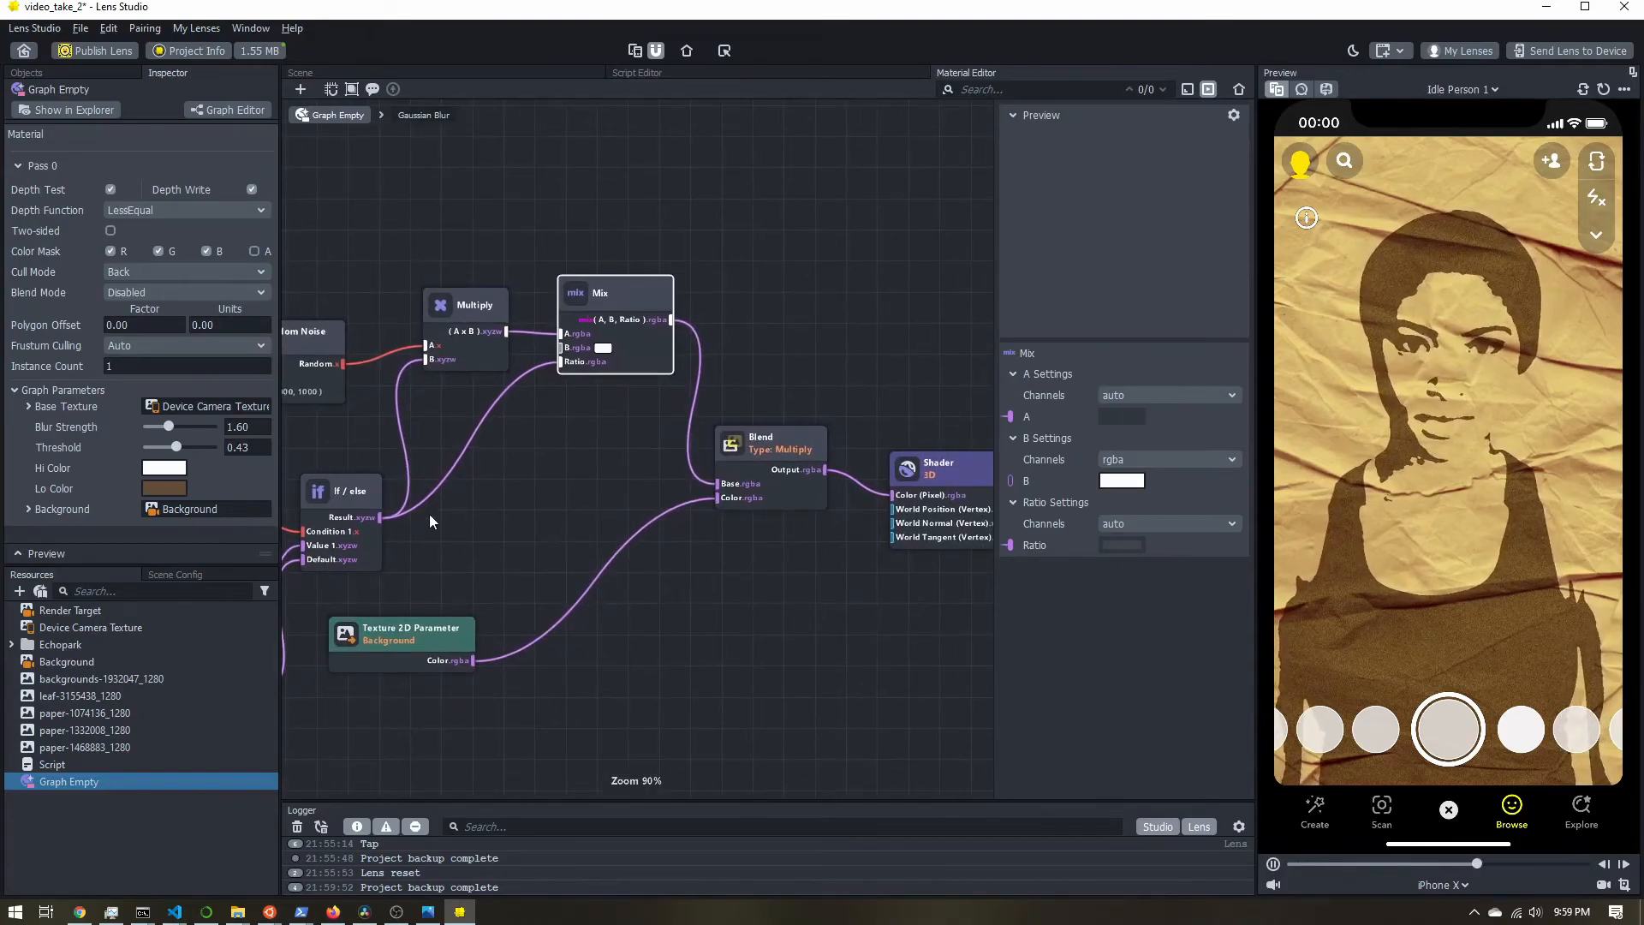
Compare the If / else result and the Multiply output in turn as the Blend's Base, and reconnect the Mix output to it
scroll(396, 524, "up", 2)
left_click_drag(375, 517, 793, 476)
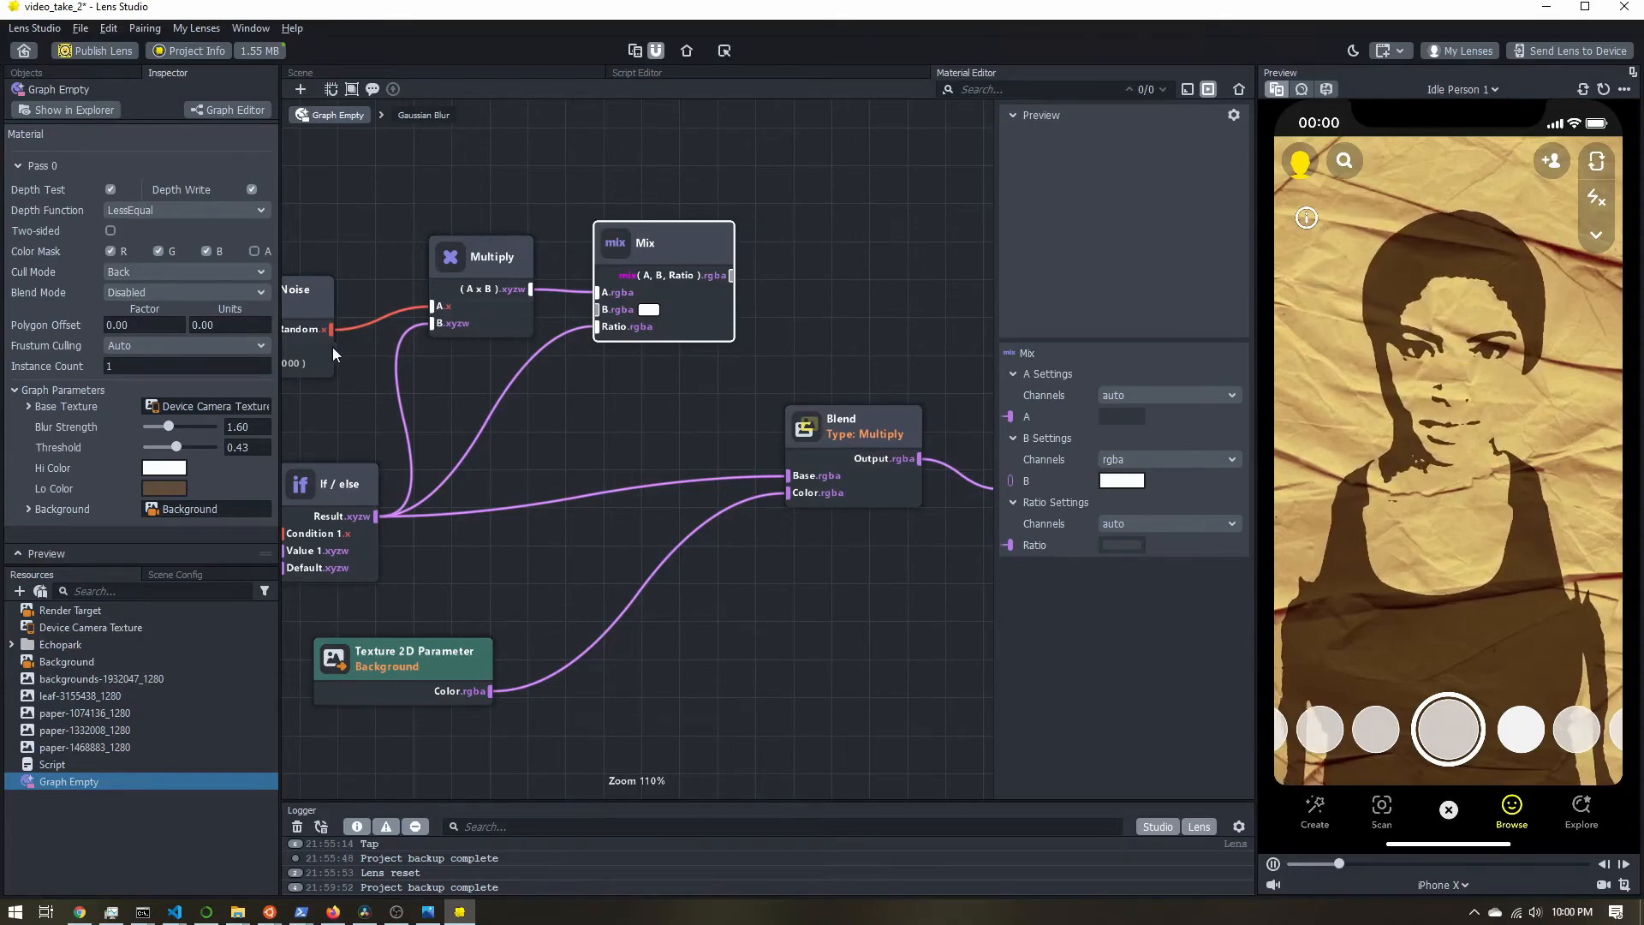
left_click_drag(531, 288, 810, 478)
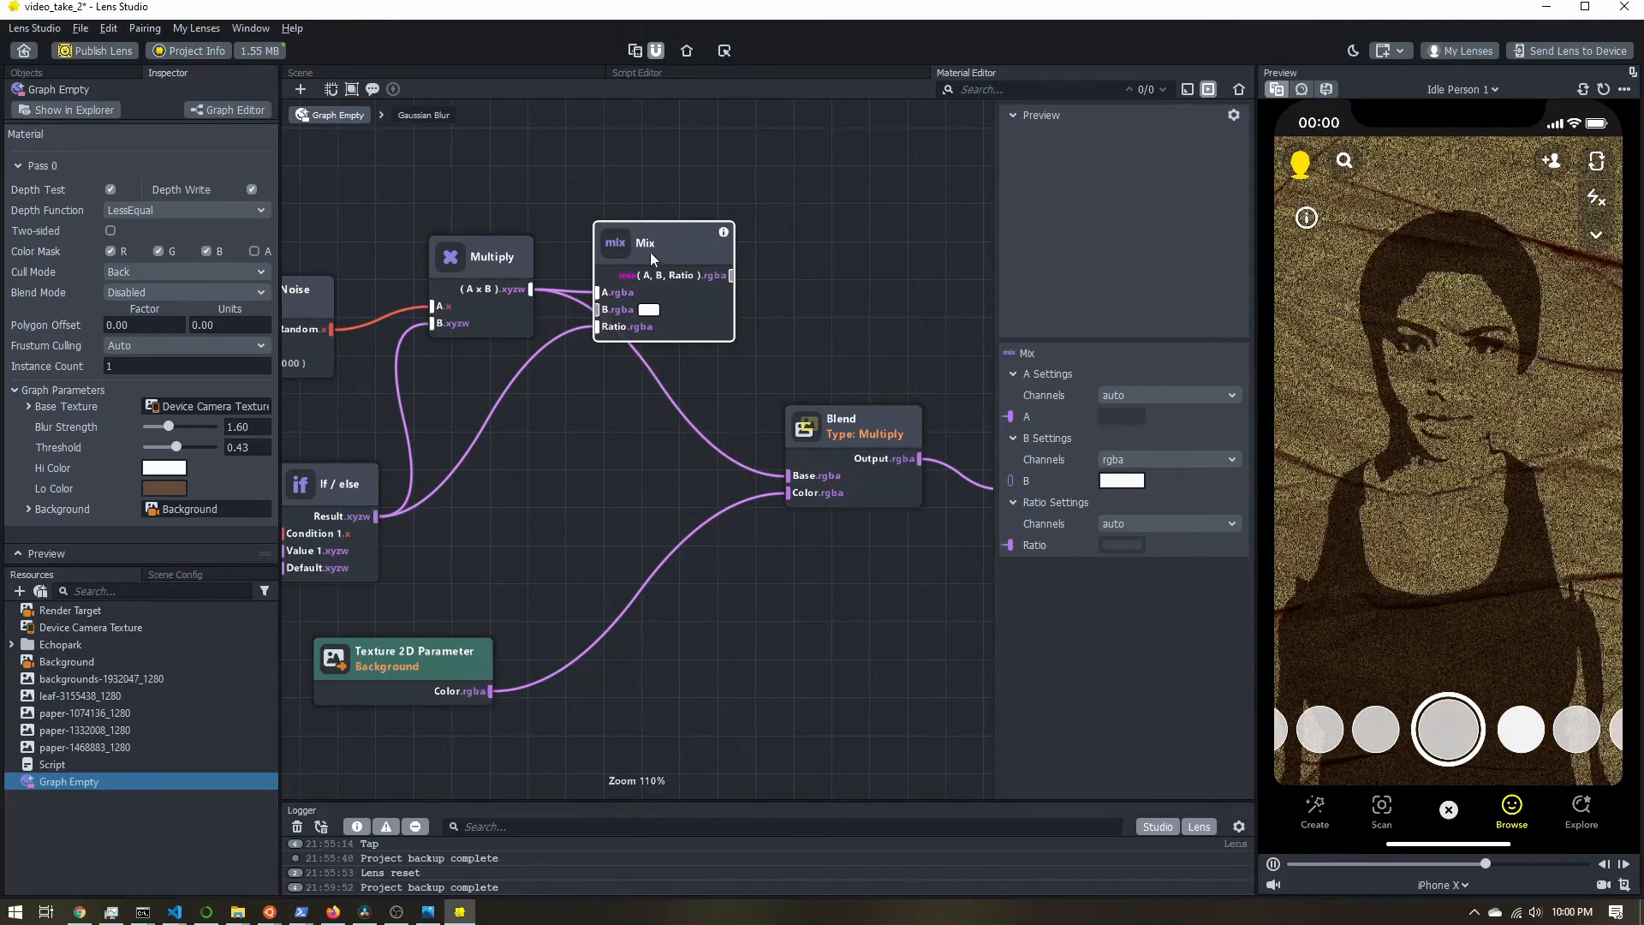
left_click_drag(654, 256, 697, 258)
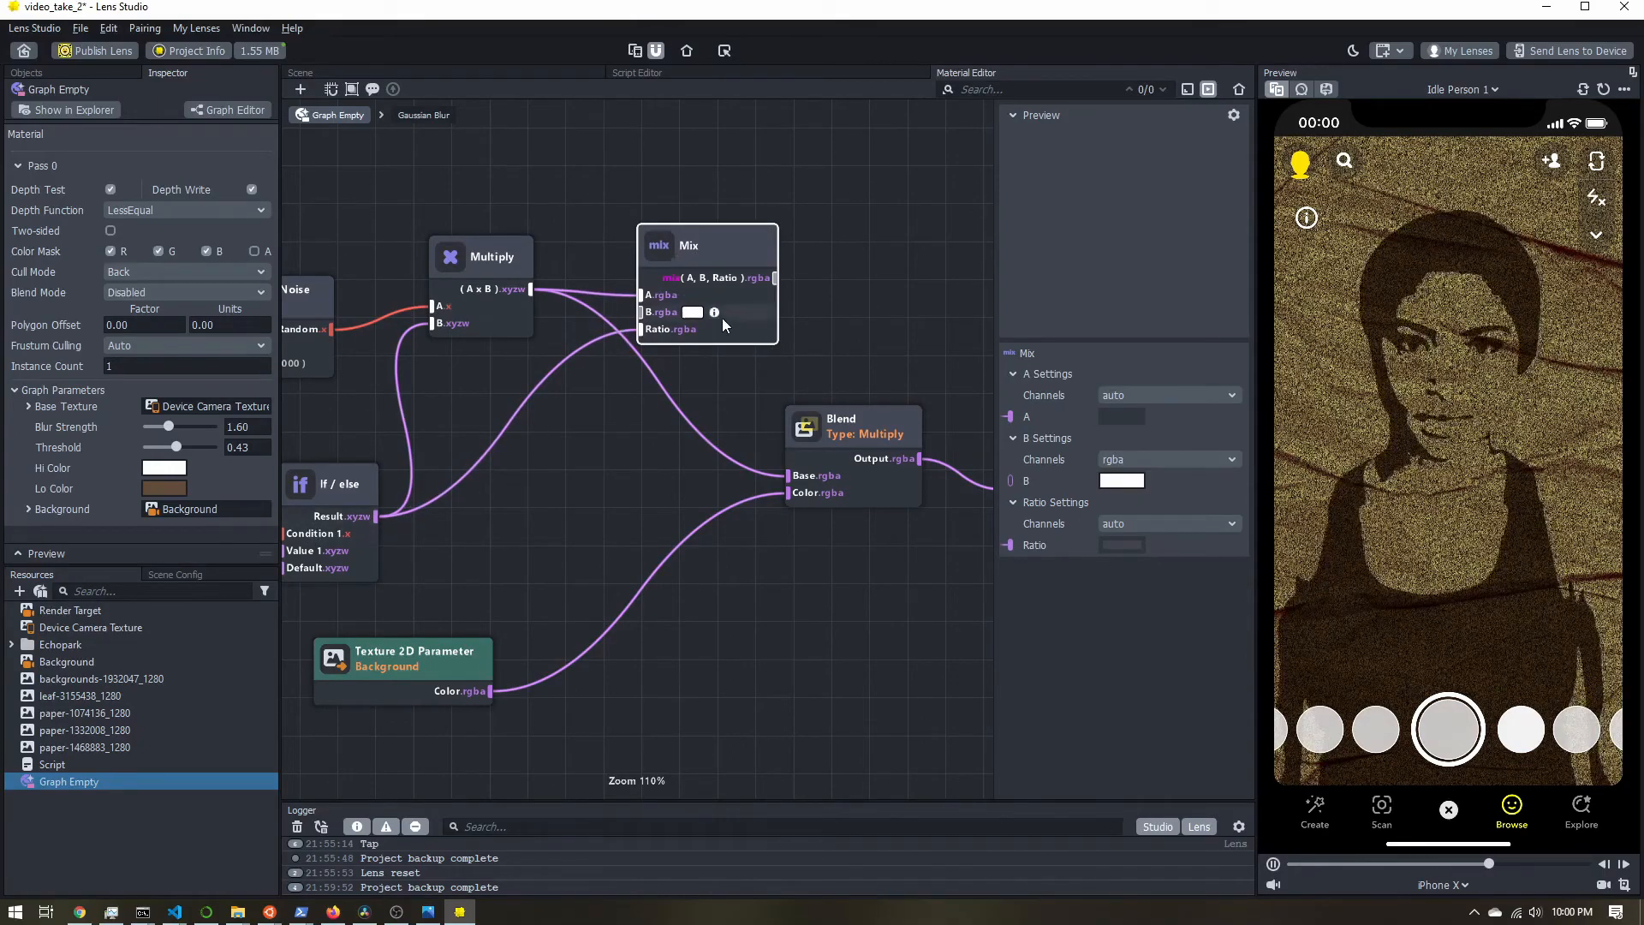
left_click_drag(775, 278, 793, 475)
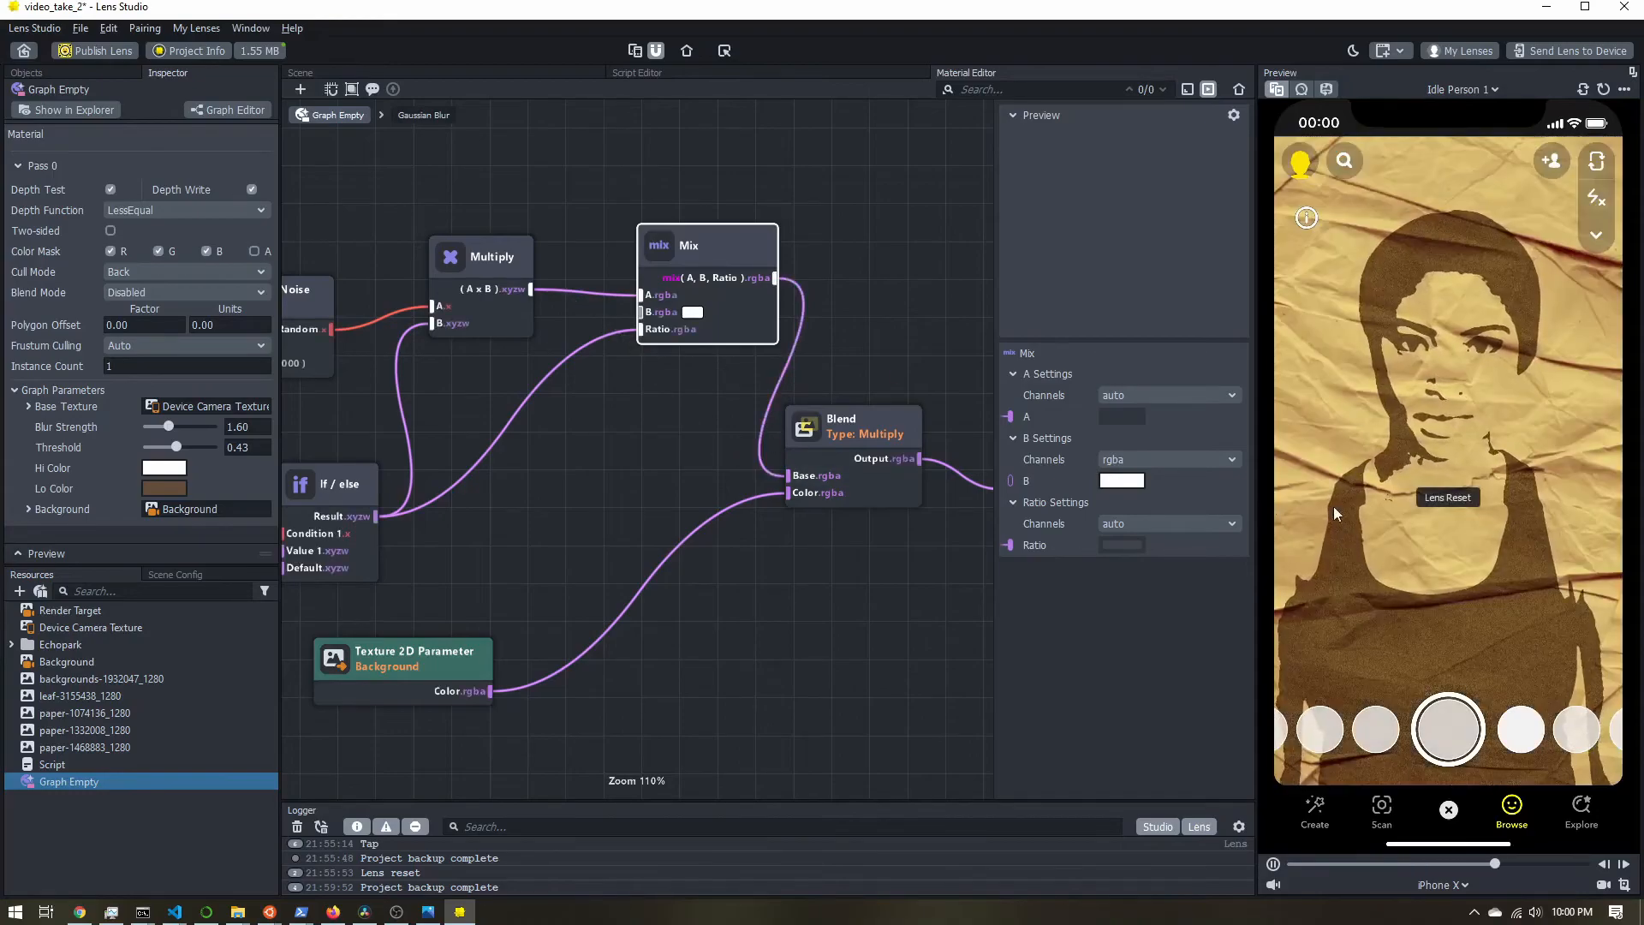
Reposition the Mix node between the Multiply and Blend nodes, and line up the Shader node with the Blend's output
left_click_drag(708, 269, 647, 352)
scroll(619, 478, "down", 5)
middle_click_drag(589, 483, 761, 406)
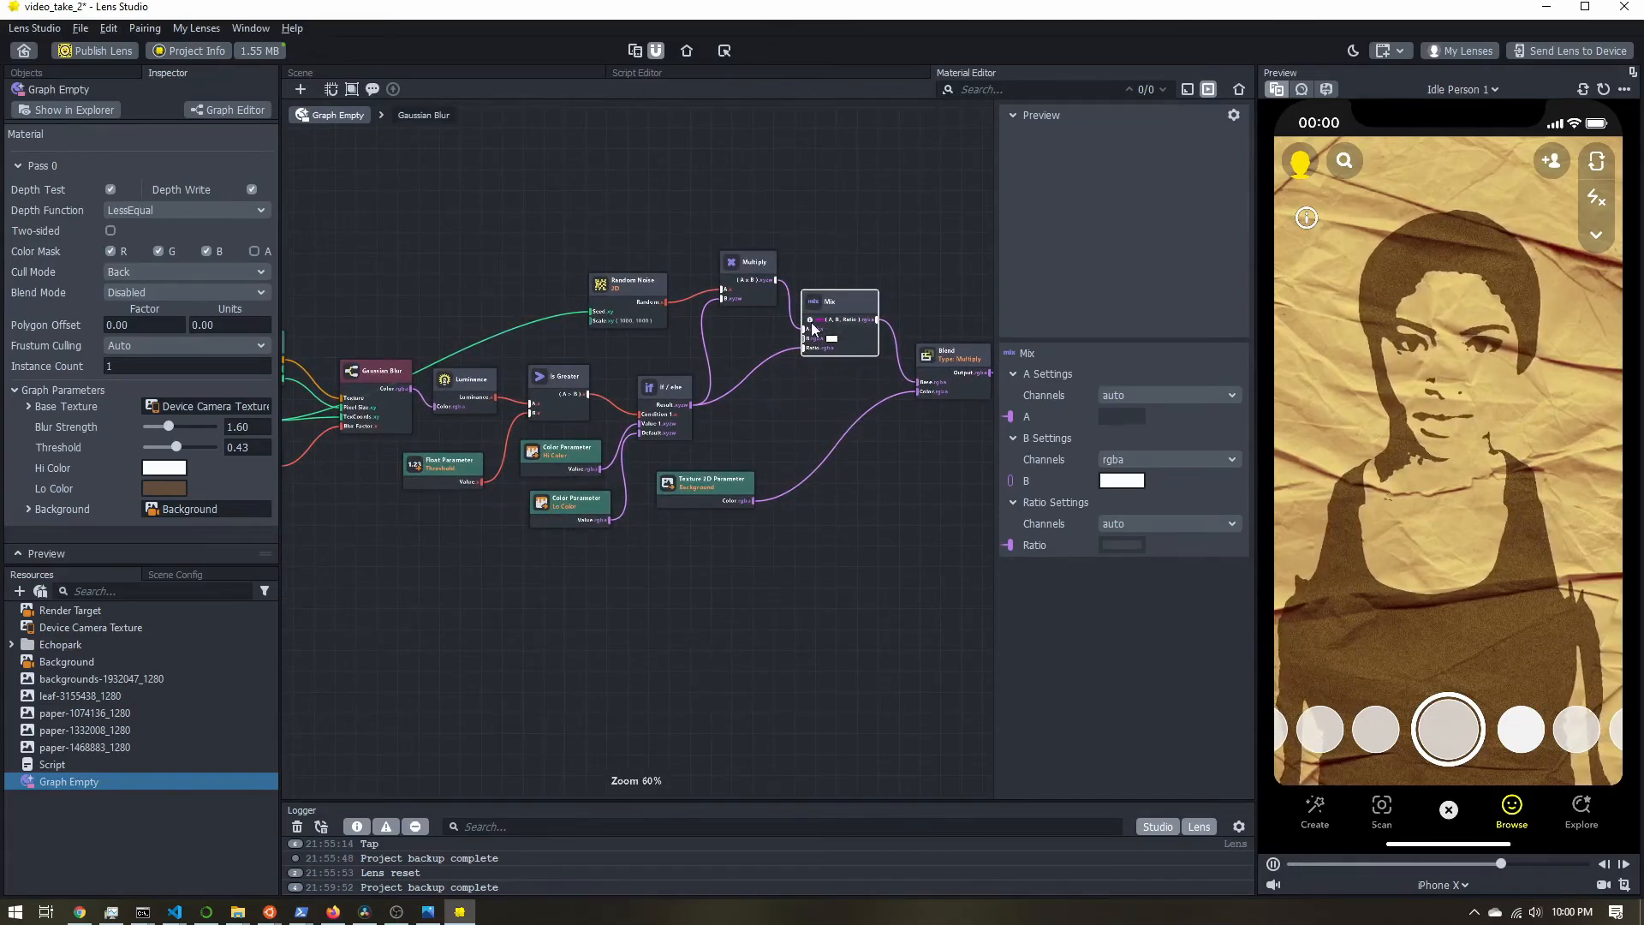
scroll(838, 303, "up", 6)
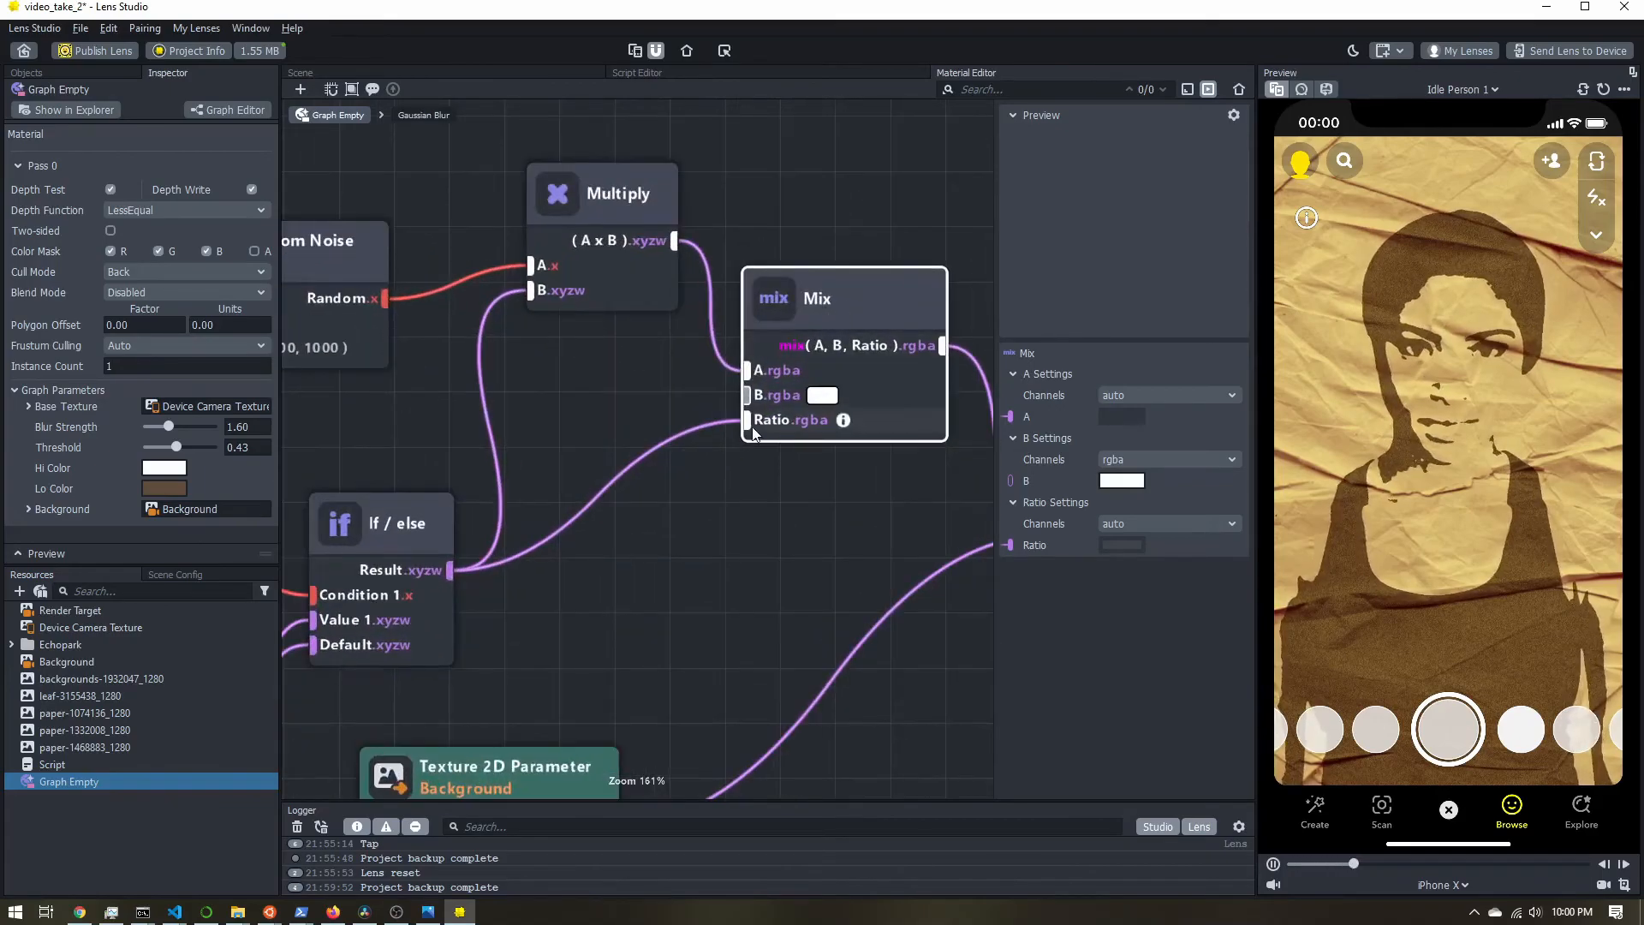
scroll(759, 531, "down", 3)
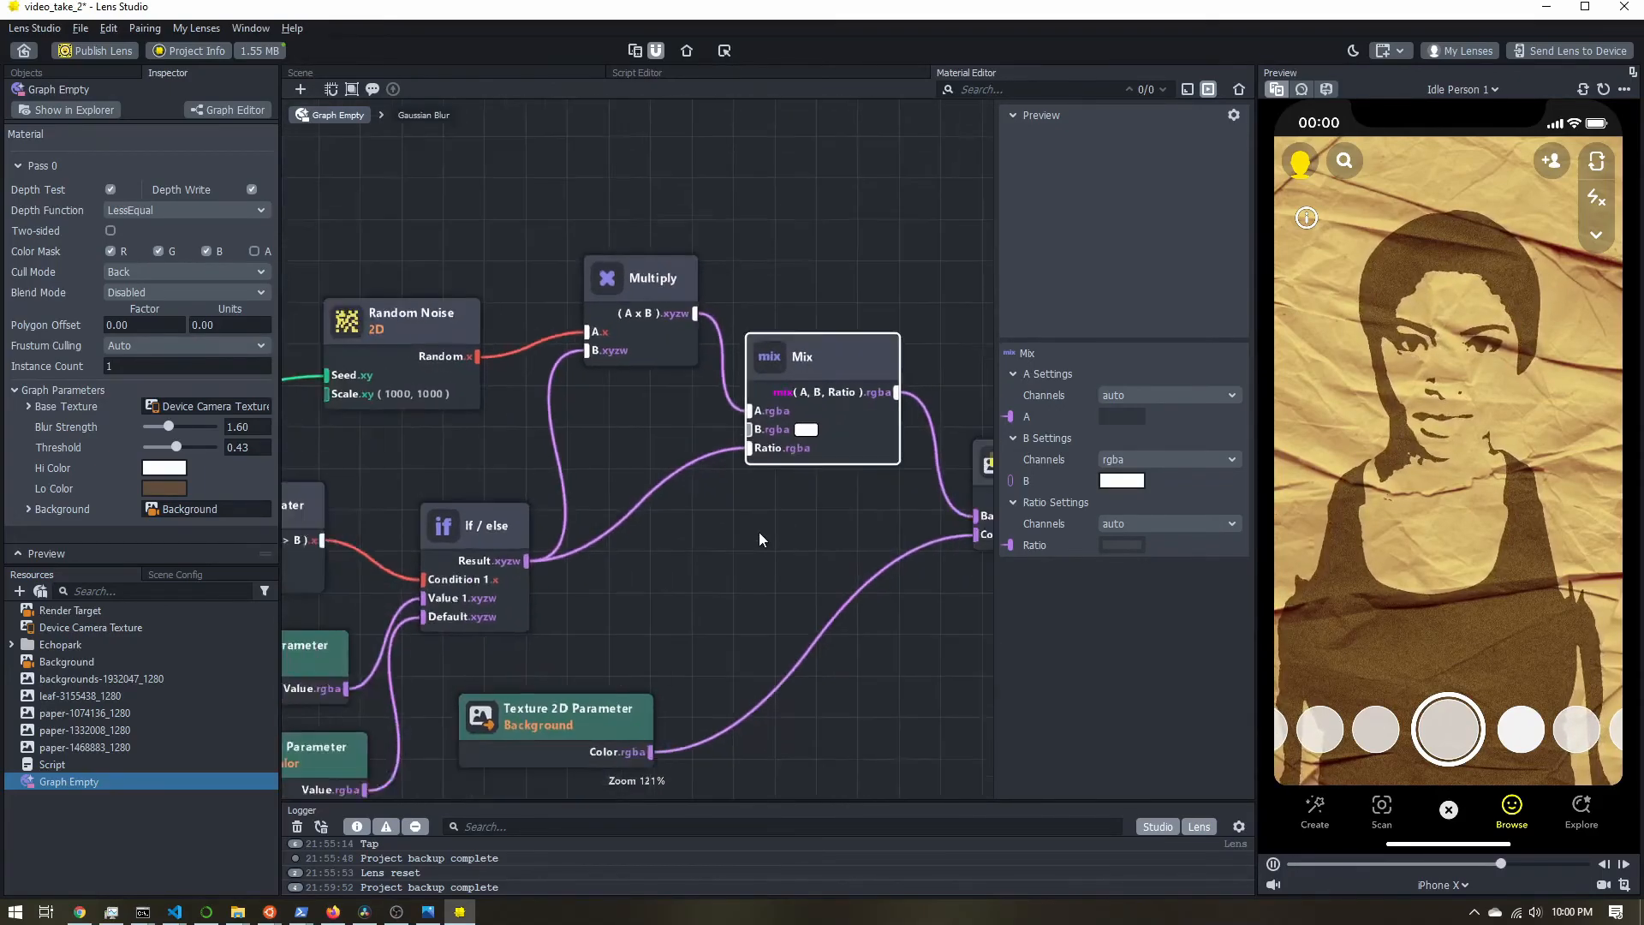
middle_click_drag(799, 517, 486, 479)
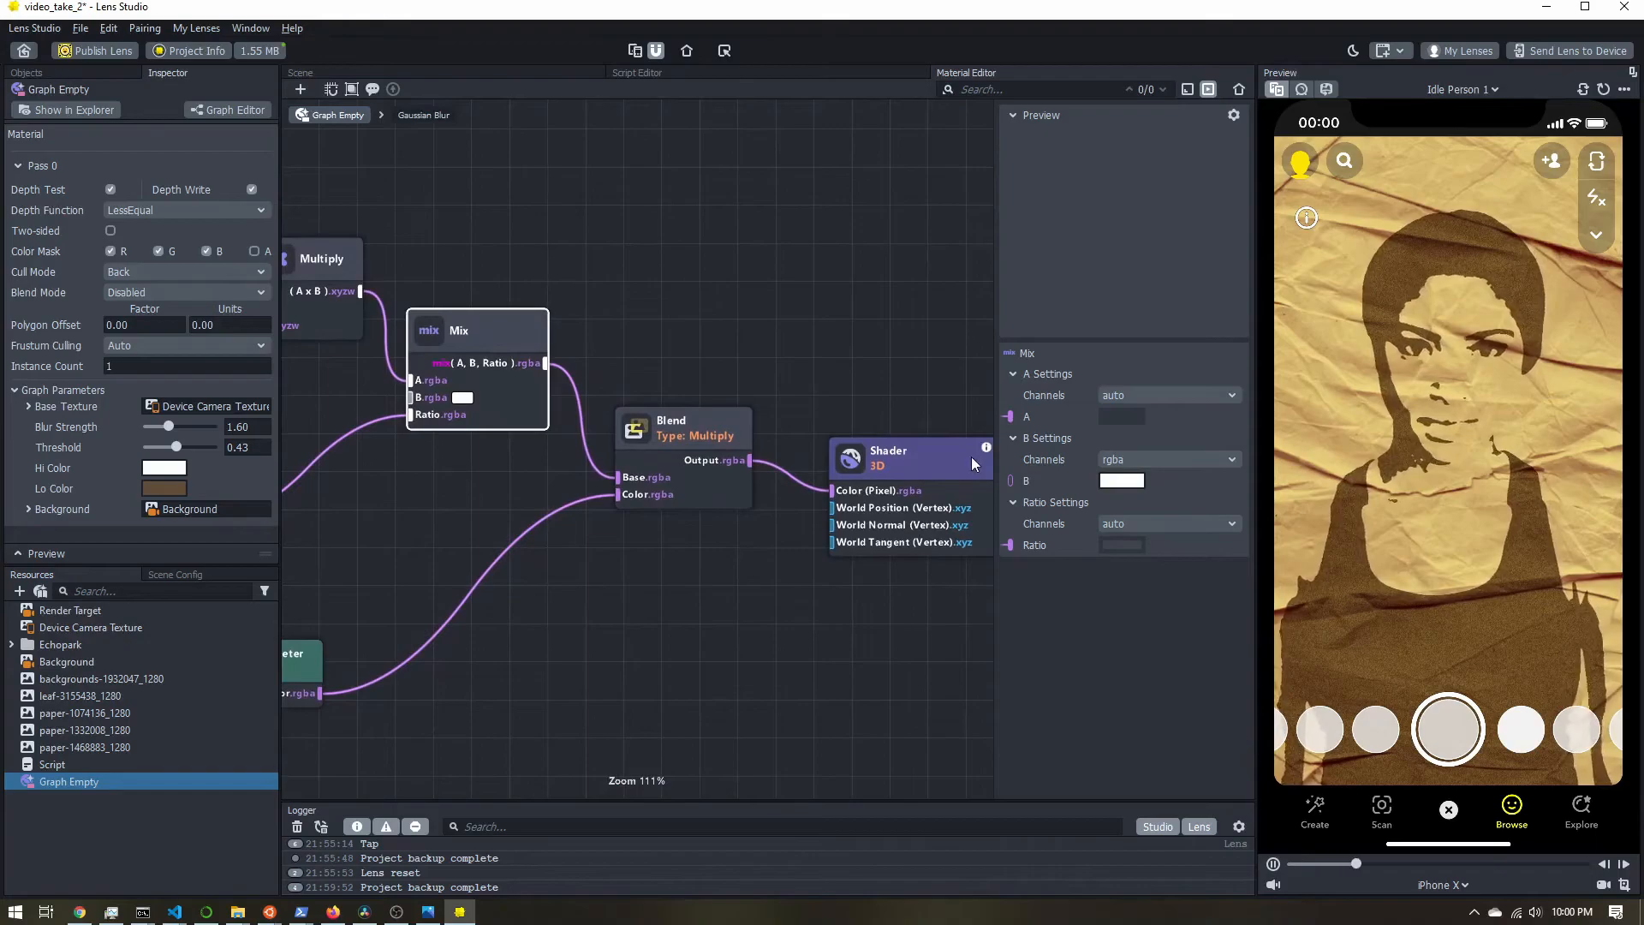
left_click(911, 457)
left_click_drag(912, 457, 902, 429)
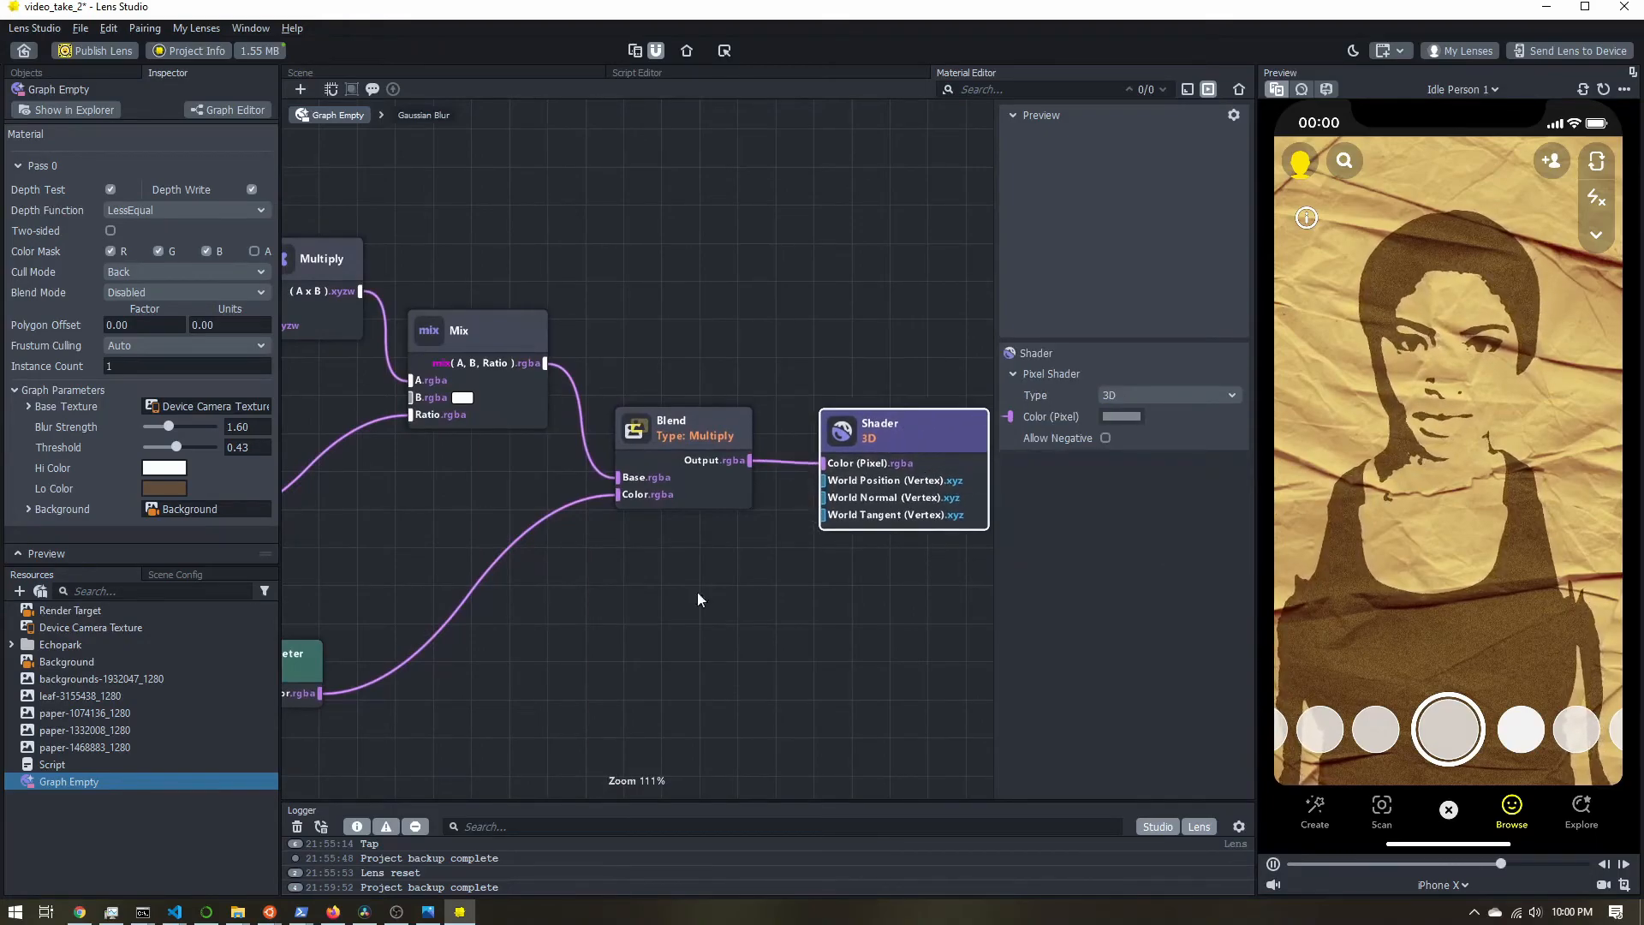
scroll(435, 531, "down", 3)
middle_click_drag(442, 533, 711, 490)
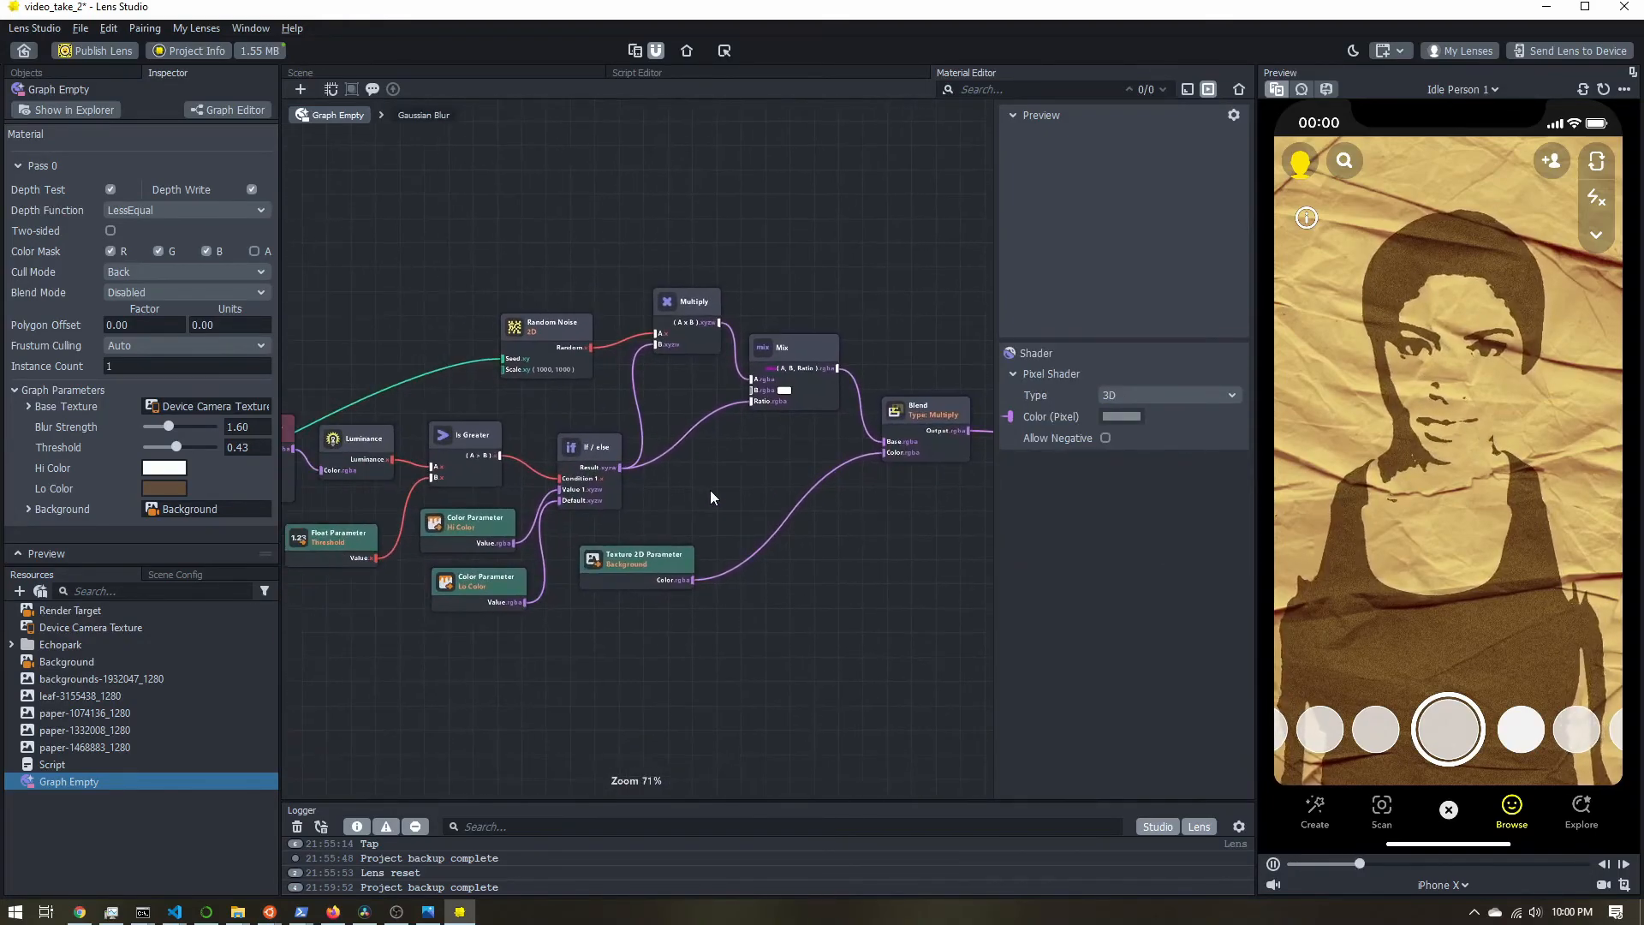
scroll(711, 497, "down", 3)
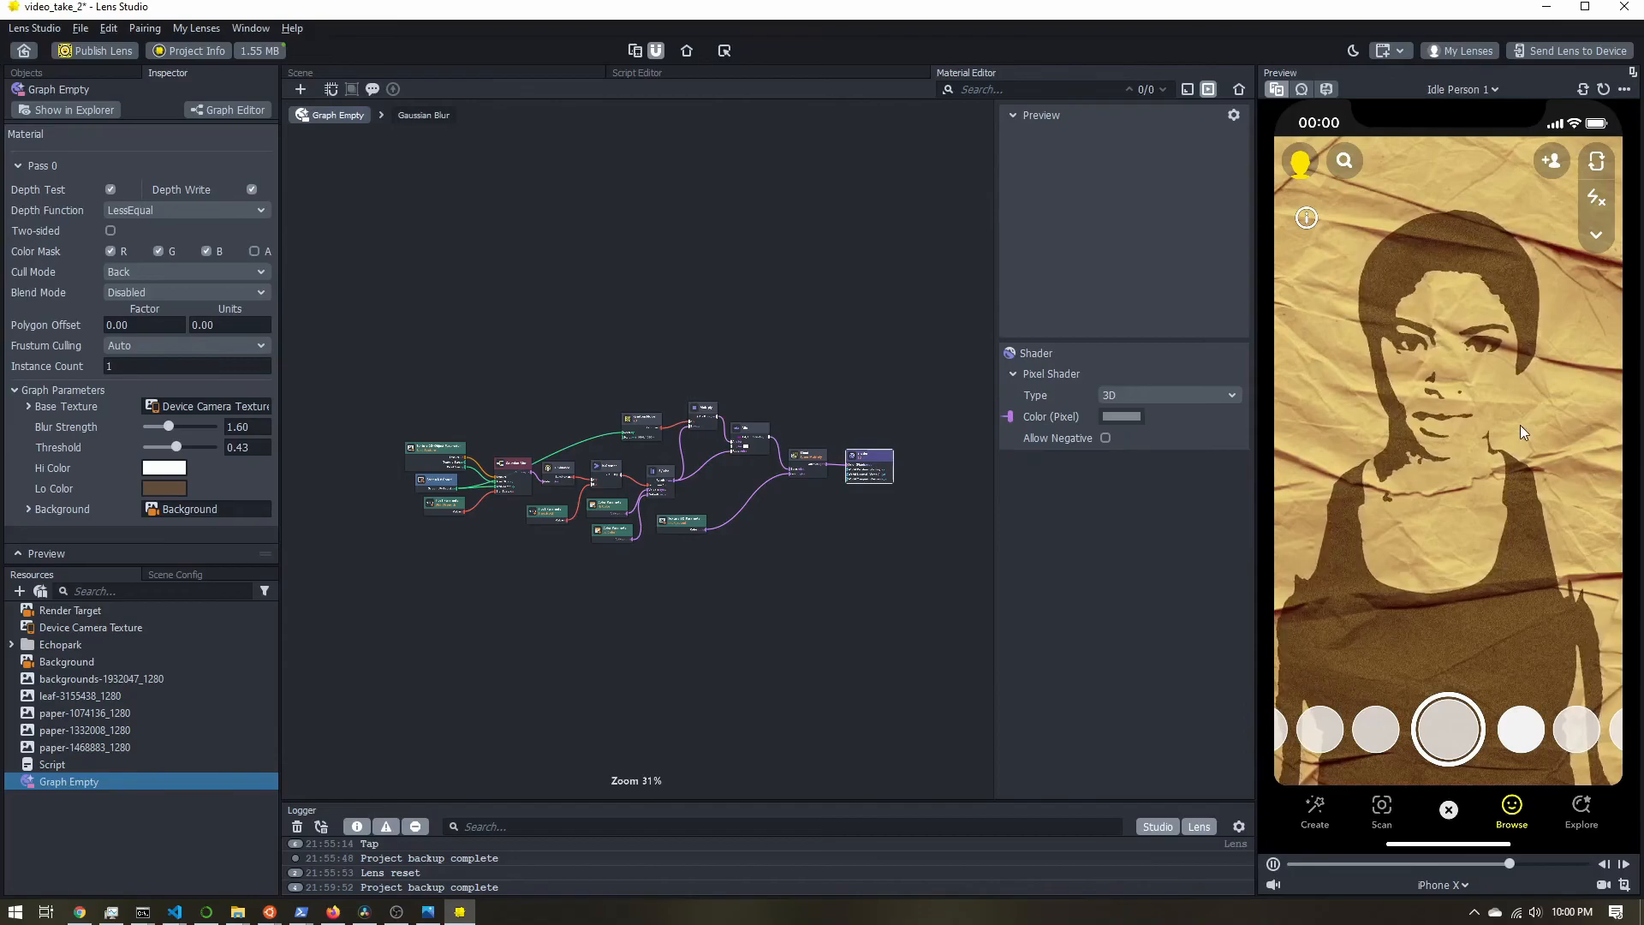
Cycle through the paper backgrounds in the lens preview and look over the objects under BackgroundCam
left_click(1556, 429)
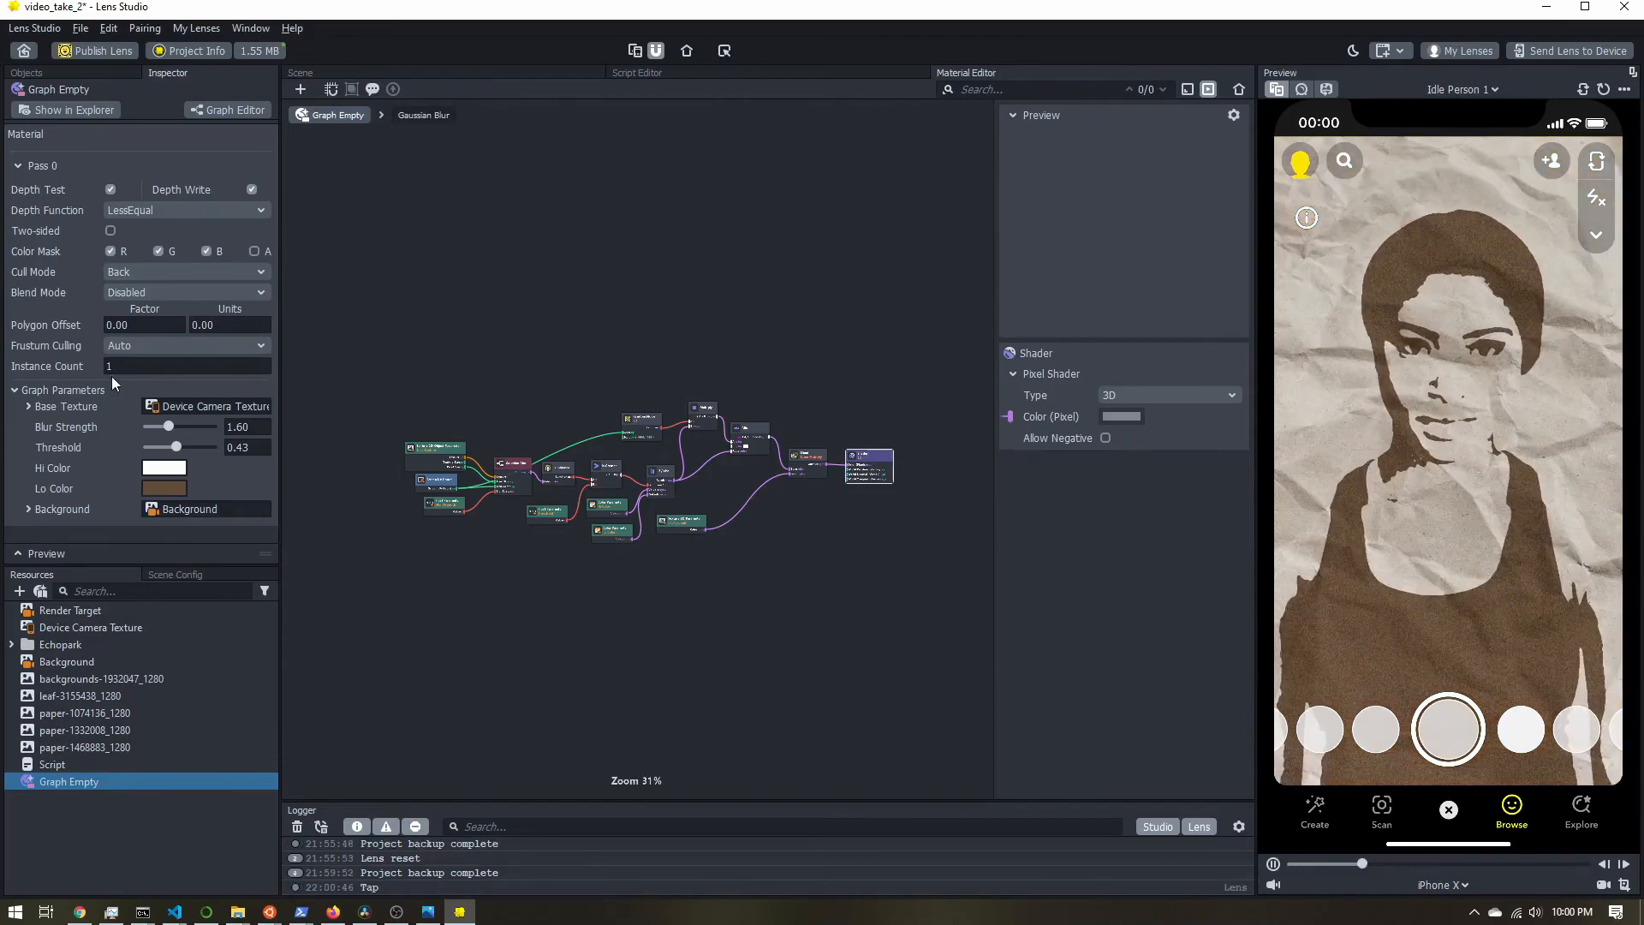
left_click(48, 71)
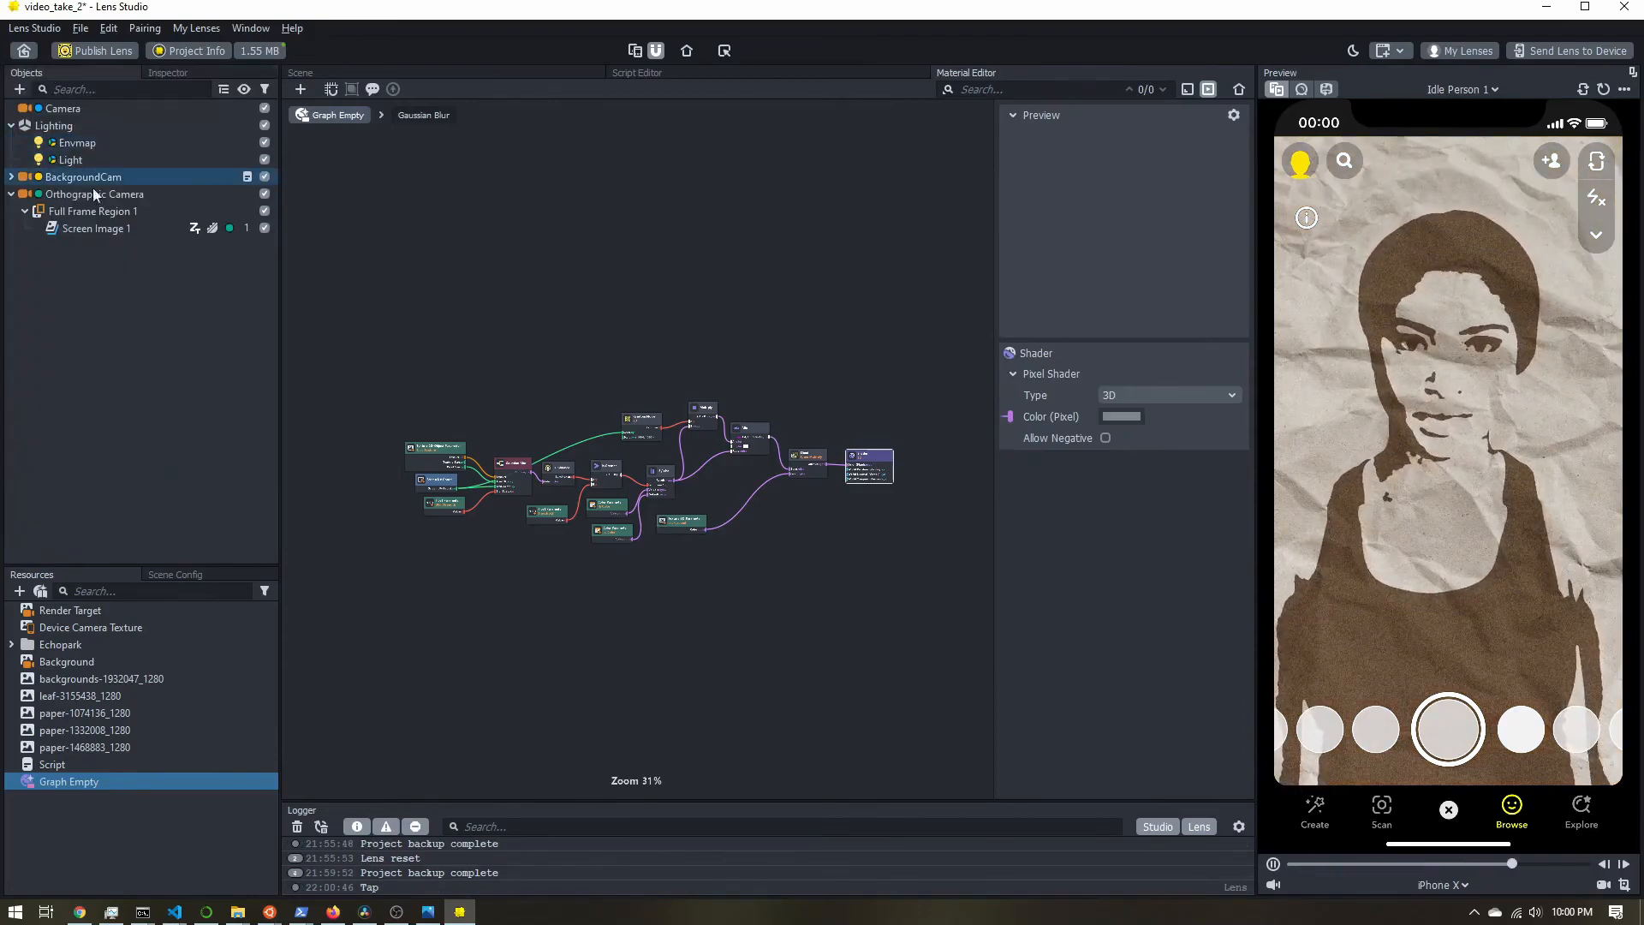
left_click(11, 176)
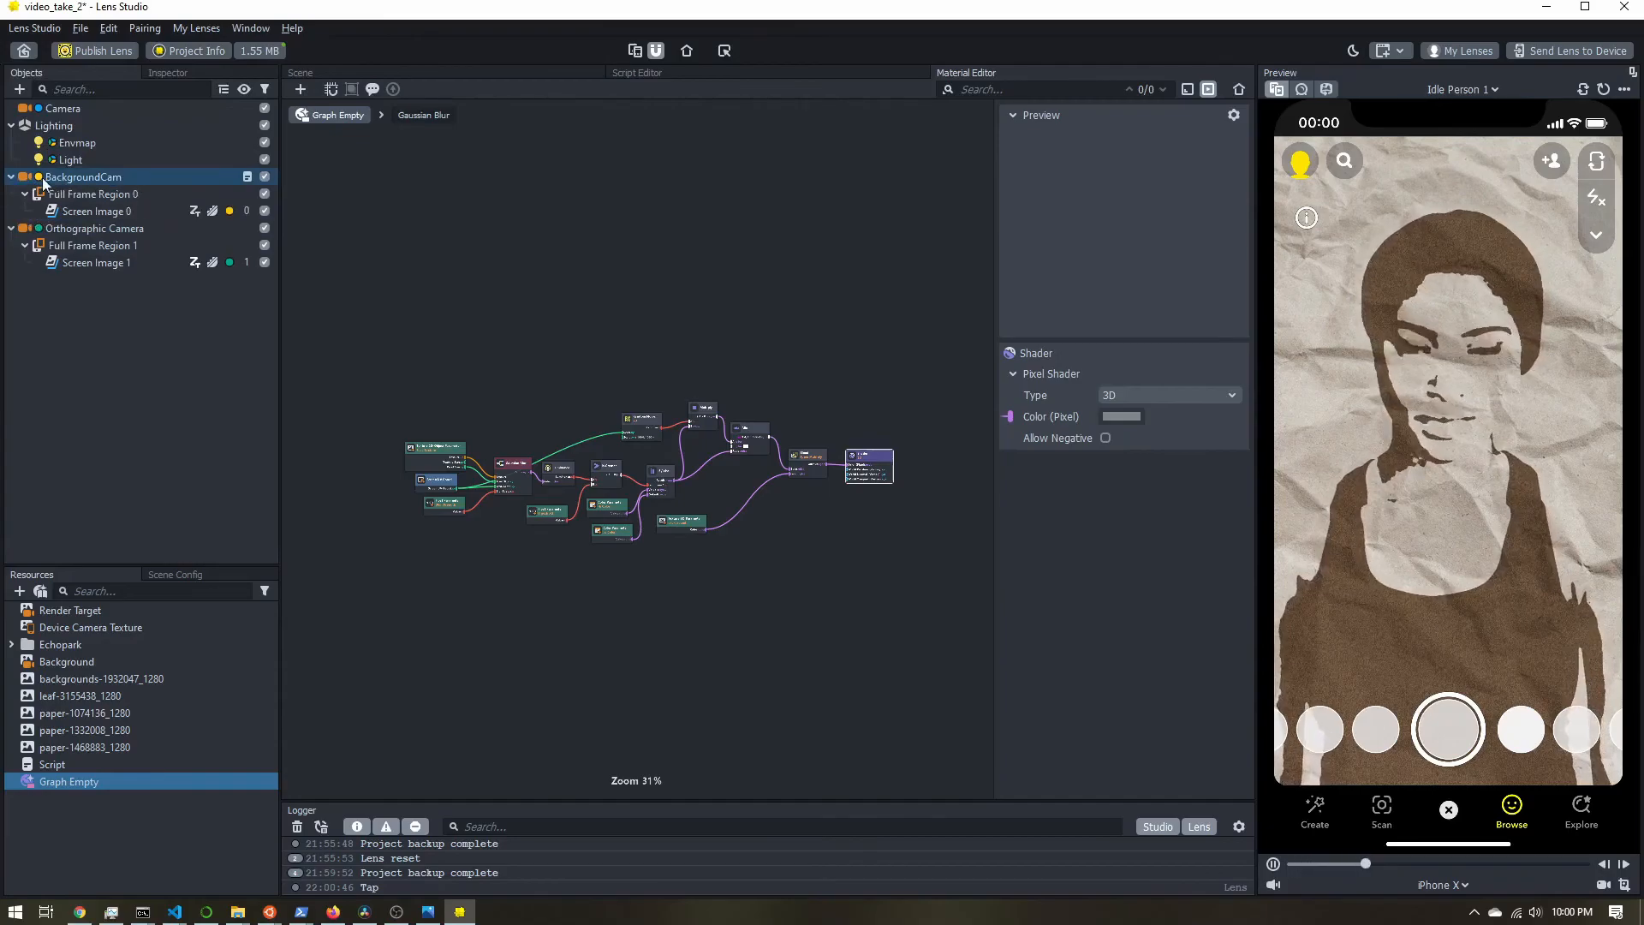
left_click(31, 210)
left_click(11, 176)
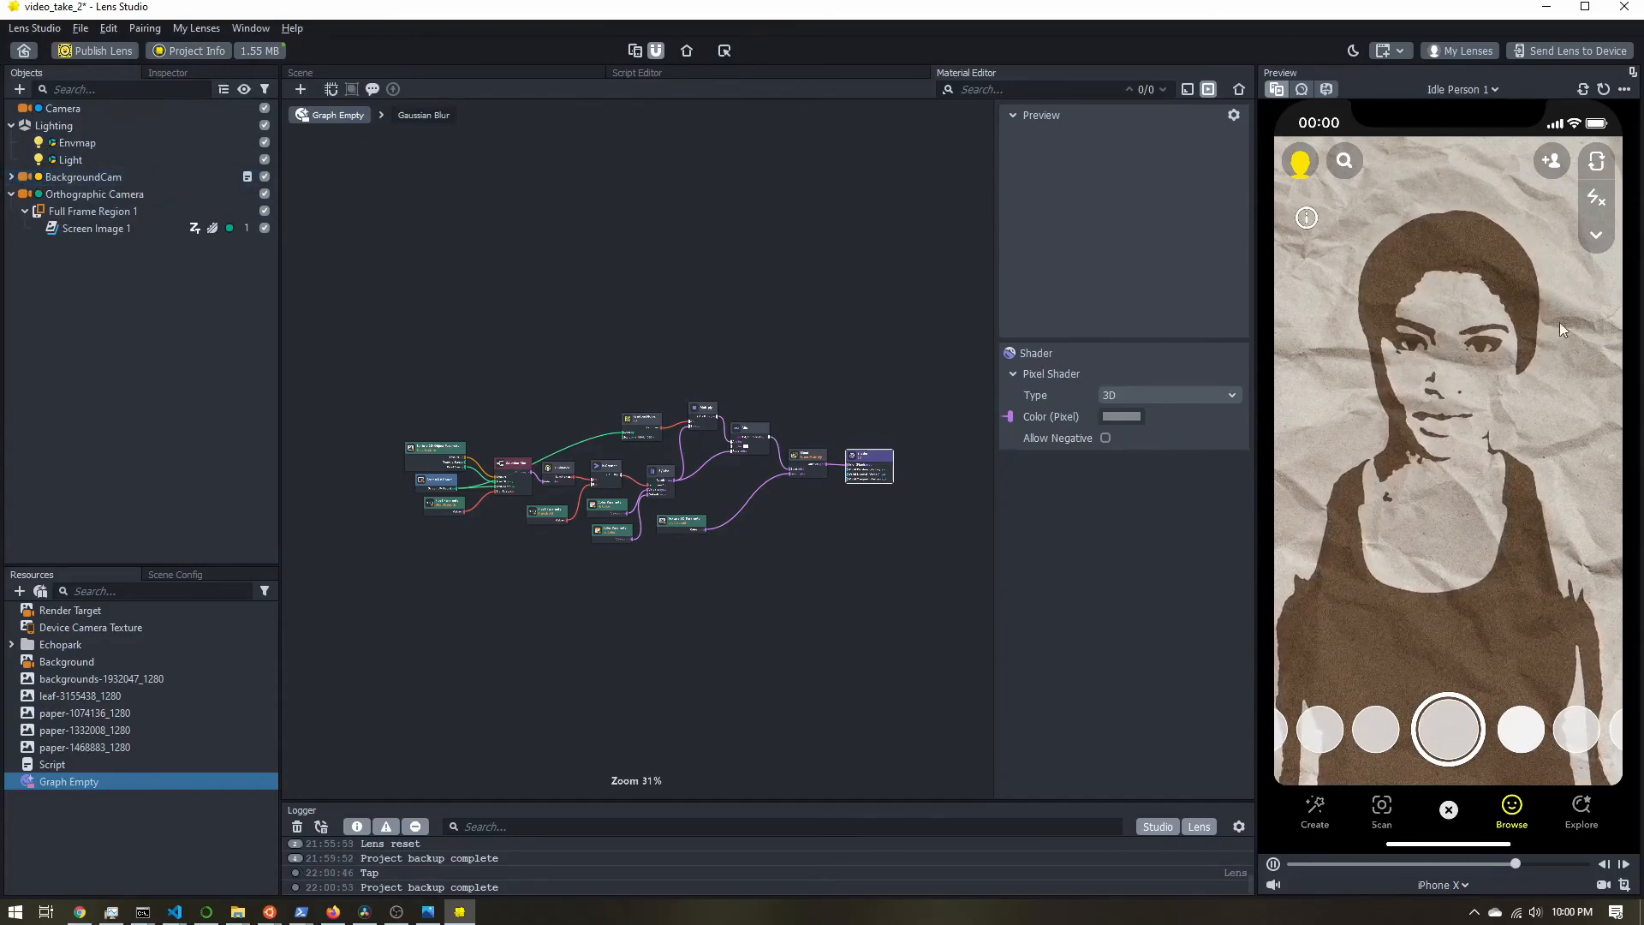
left_click(1545, 383)
left_click(1542, 392)
left_click(1549, 440)
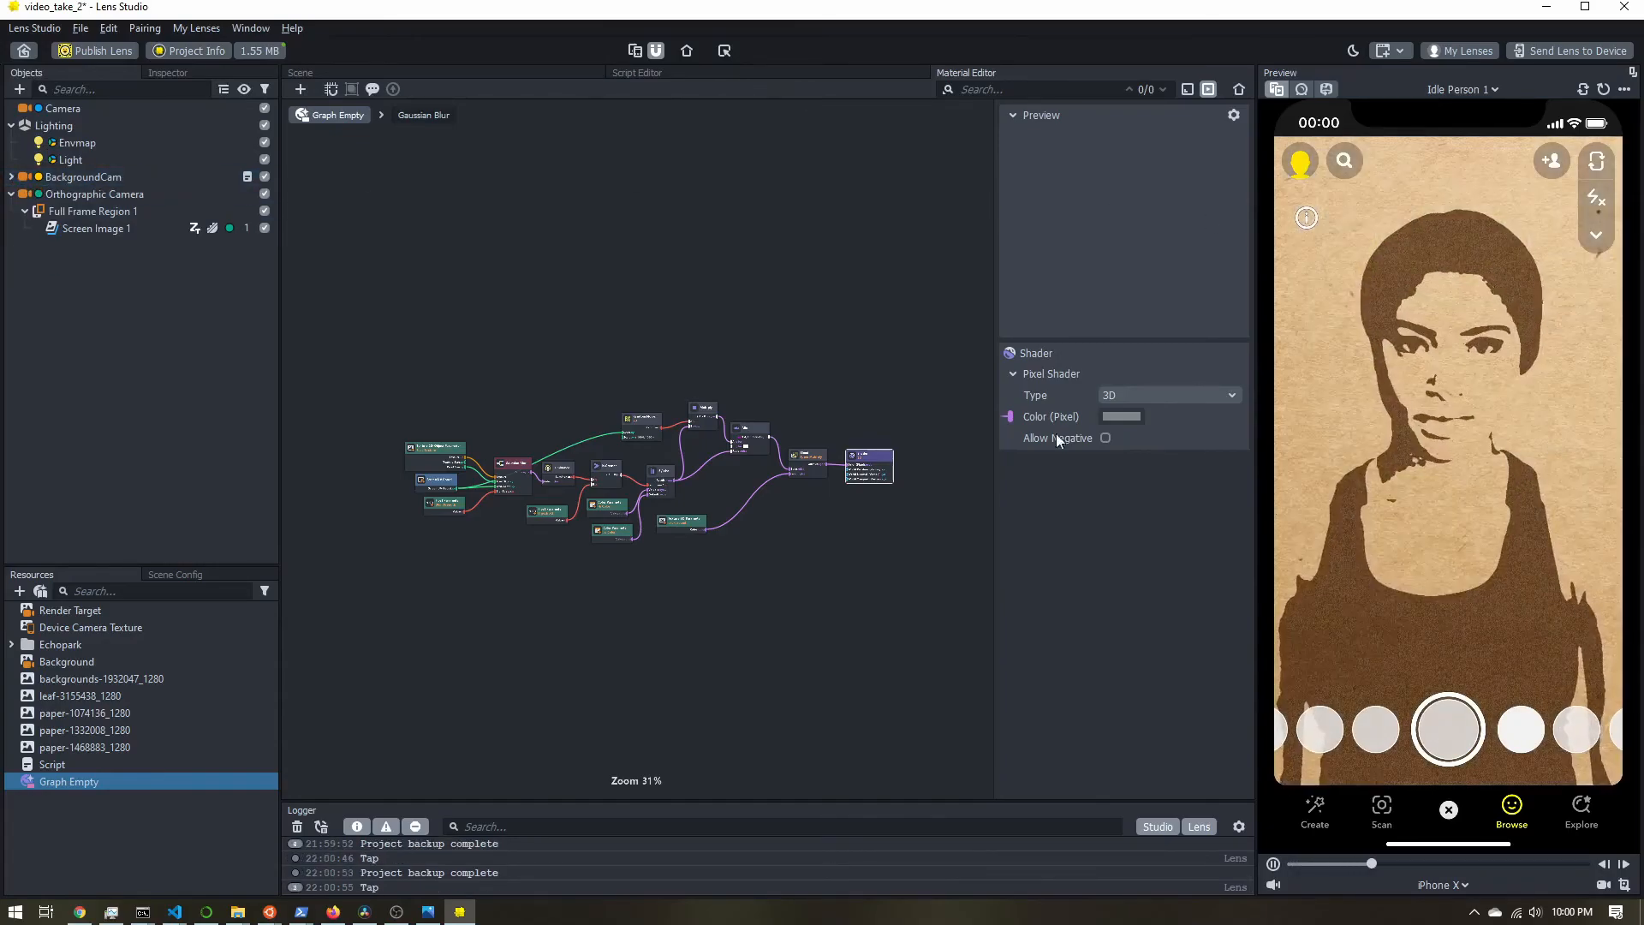
Set the Stretch Mode of Screen Image 0 under BackgroundCam to Stretch, and cycle the paper backgrounds in the preview to check it
left_click(12, 181)
left_click(11, 176)
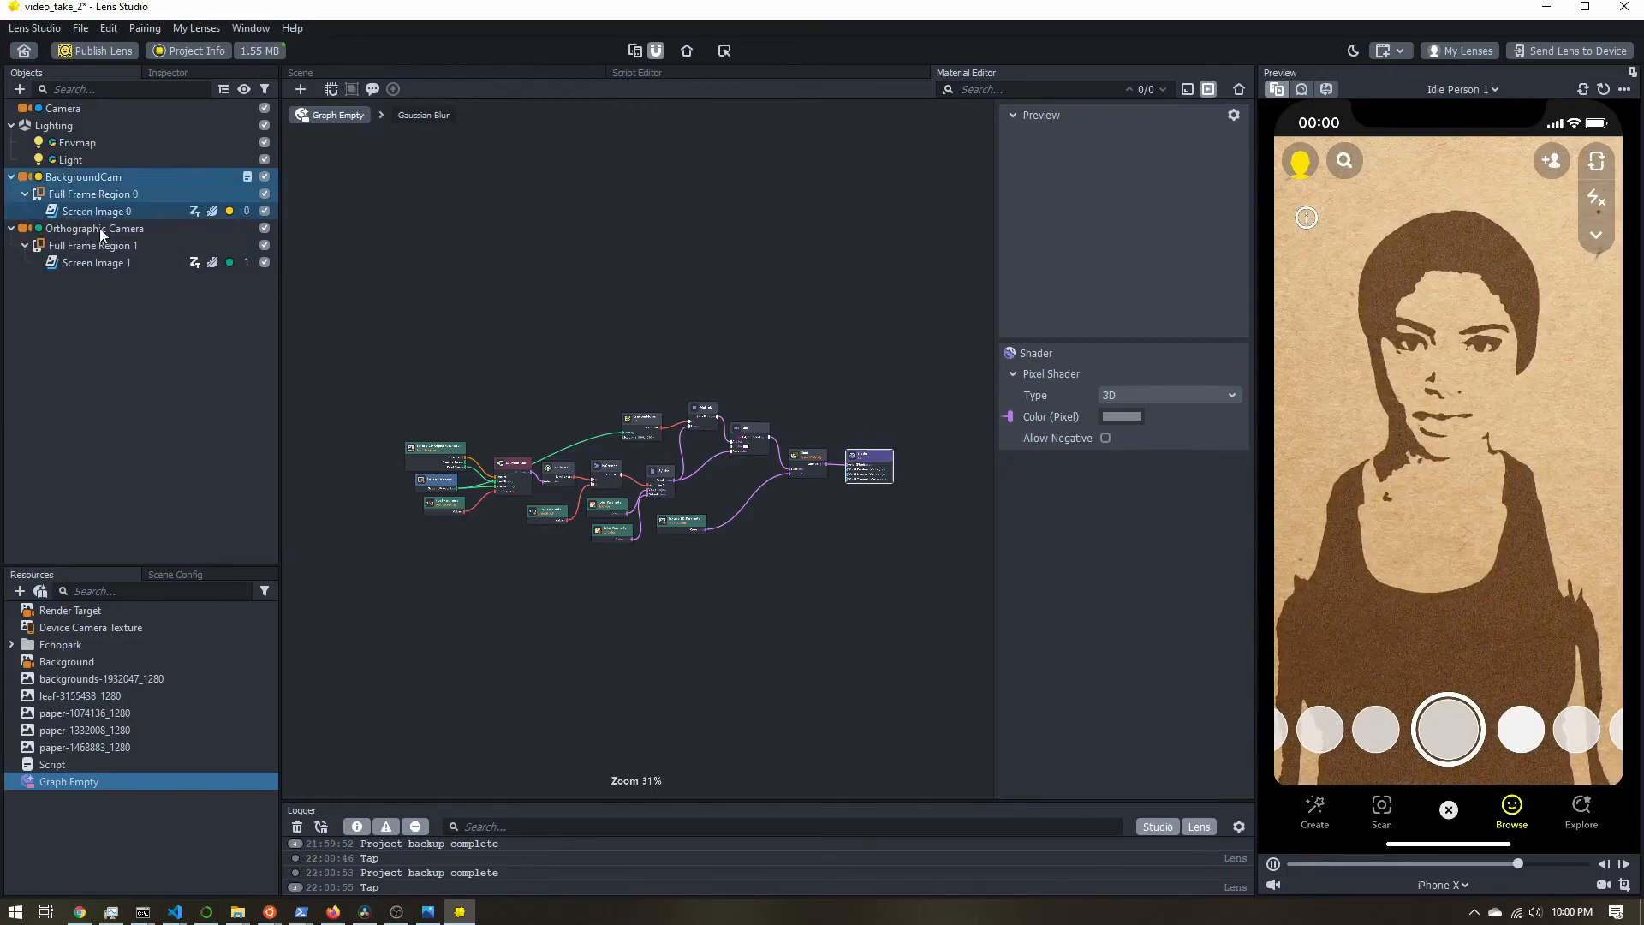
left_click(110, 213)
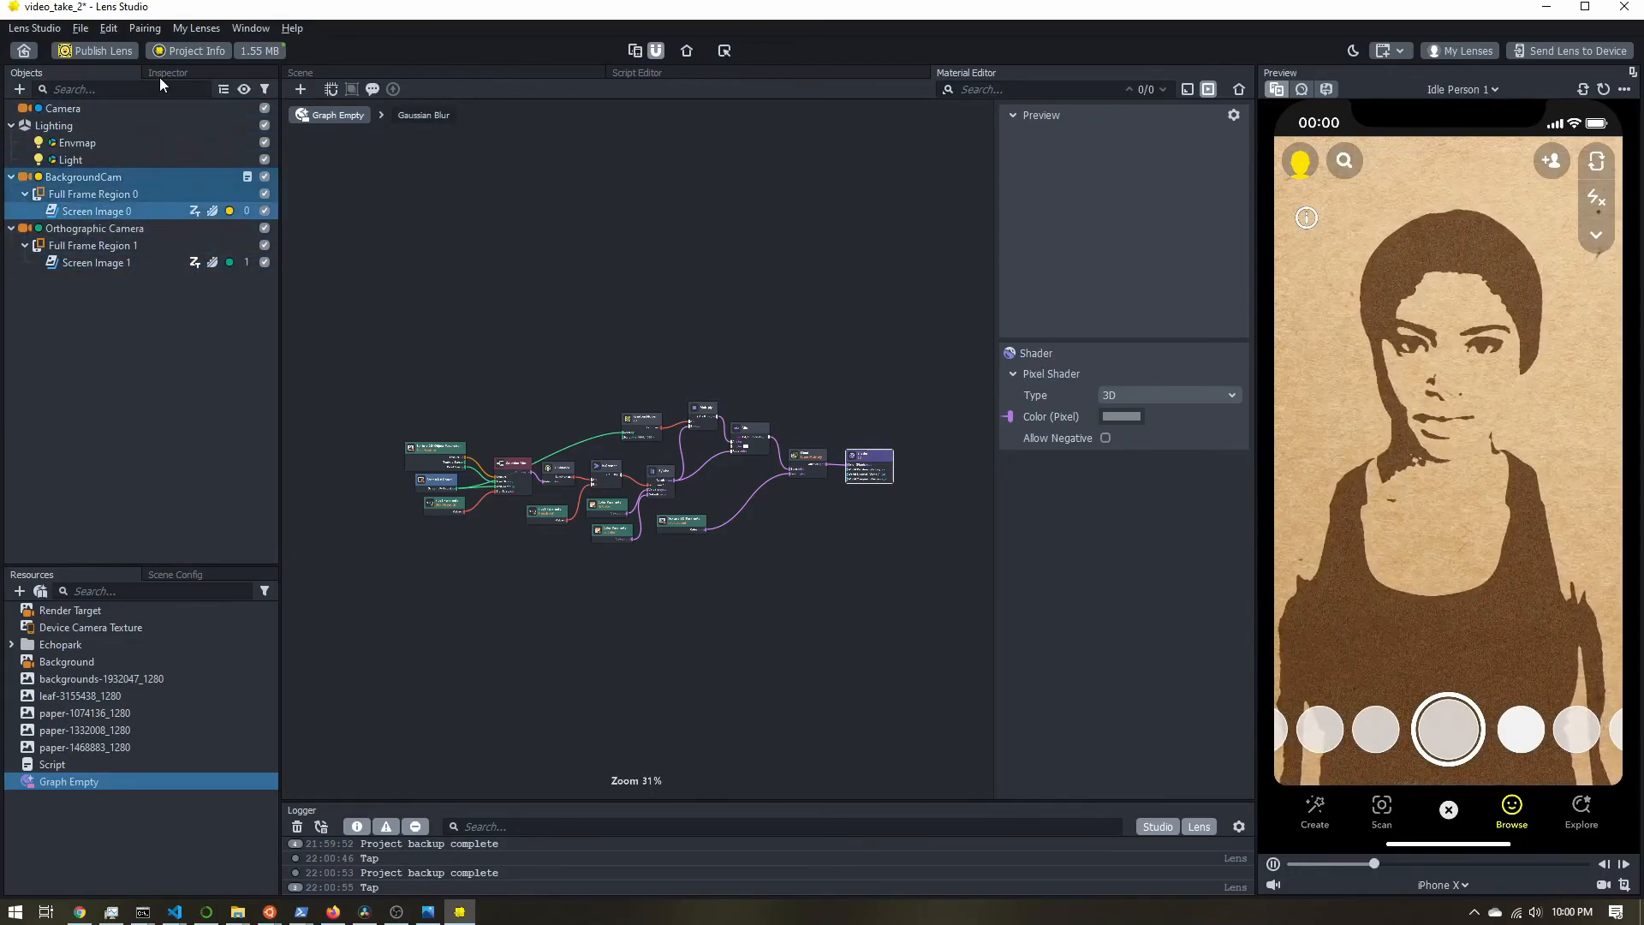
left_click(161, 74)
scroll(135, 474, "down", 3)
left_click(137, 440)
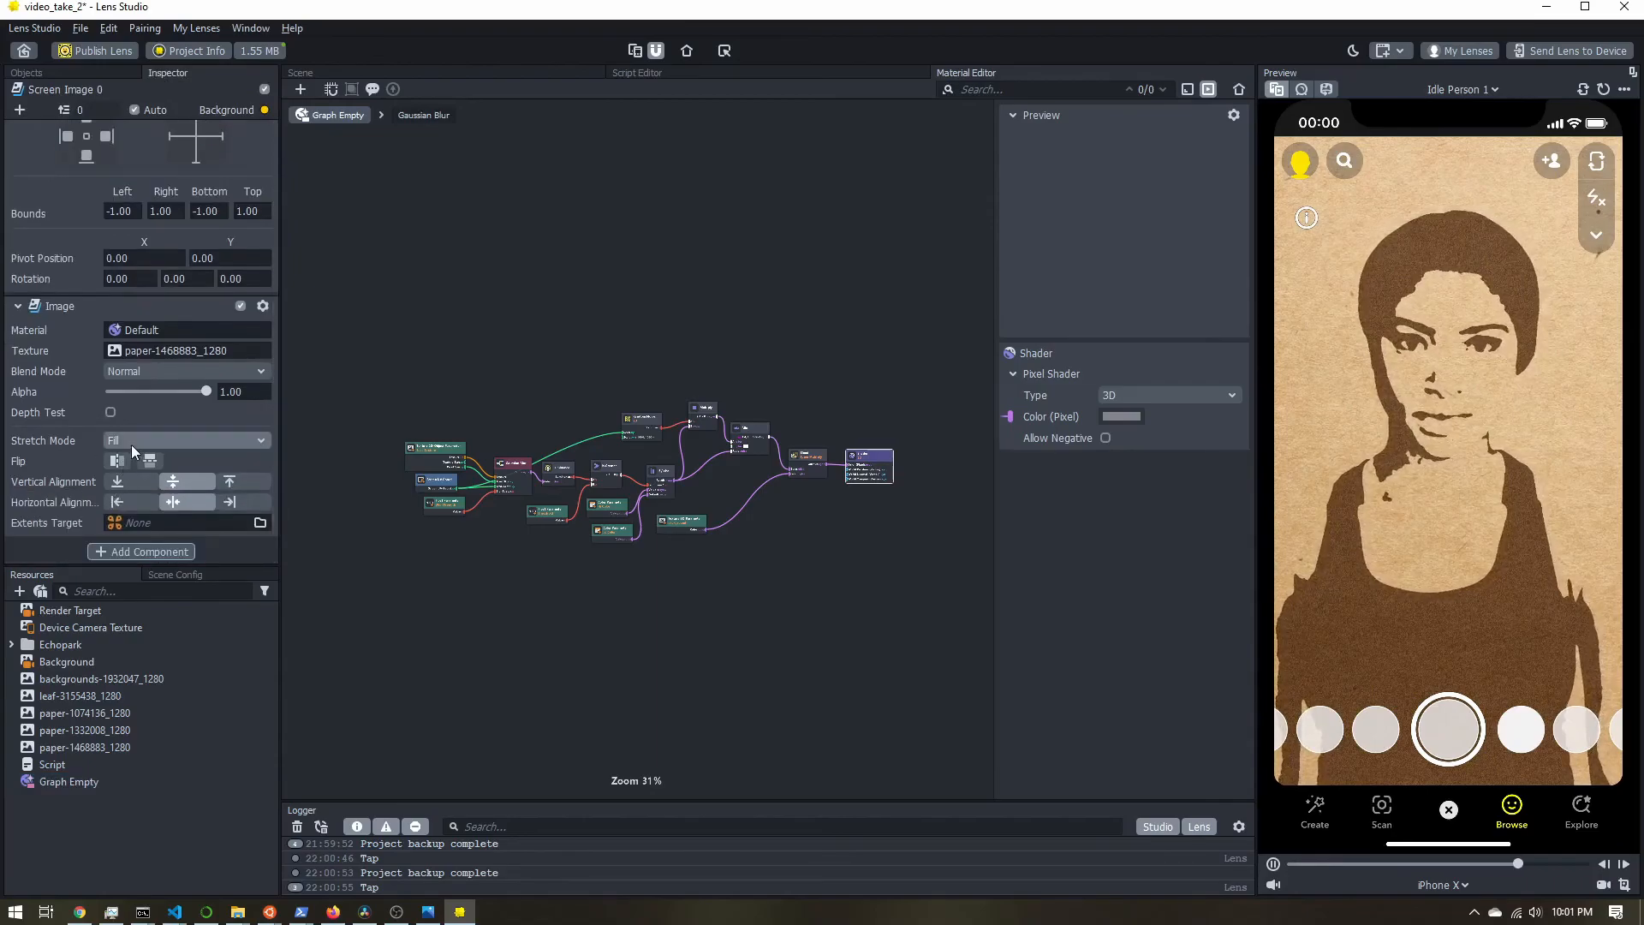
left_click(132, 464)
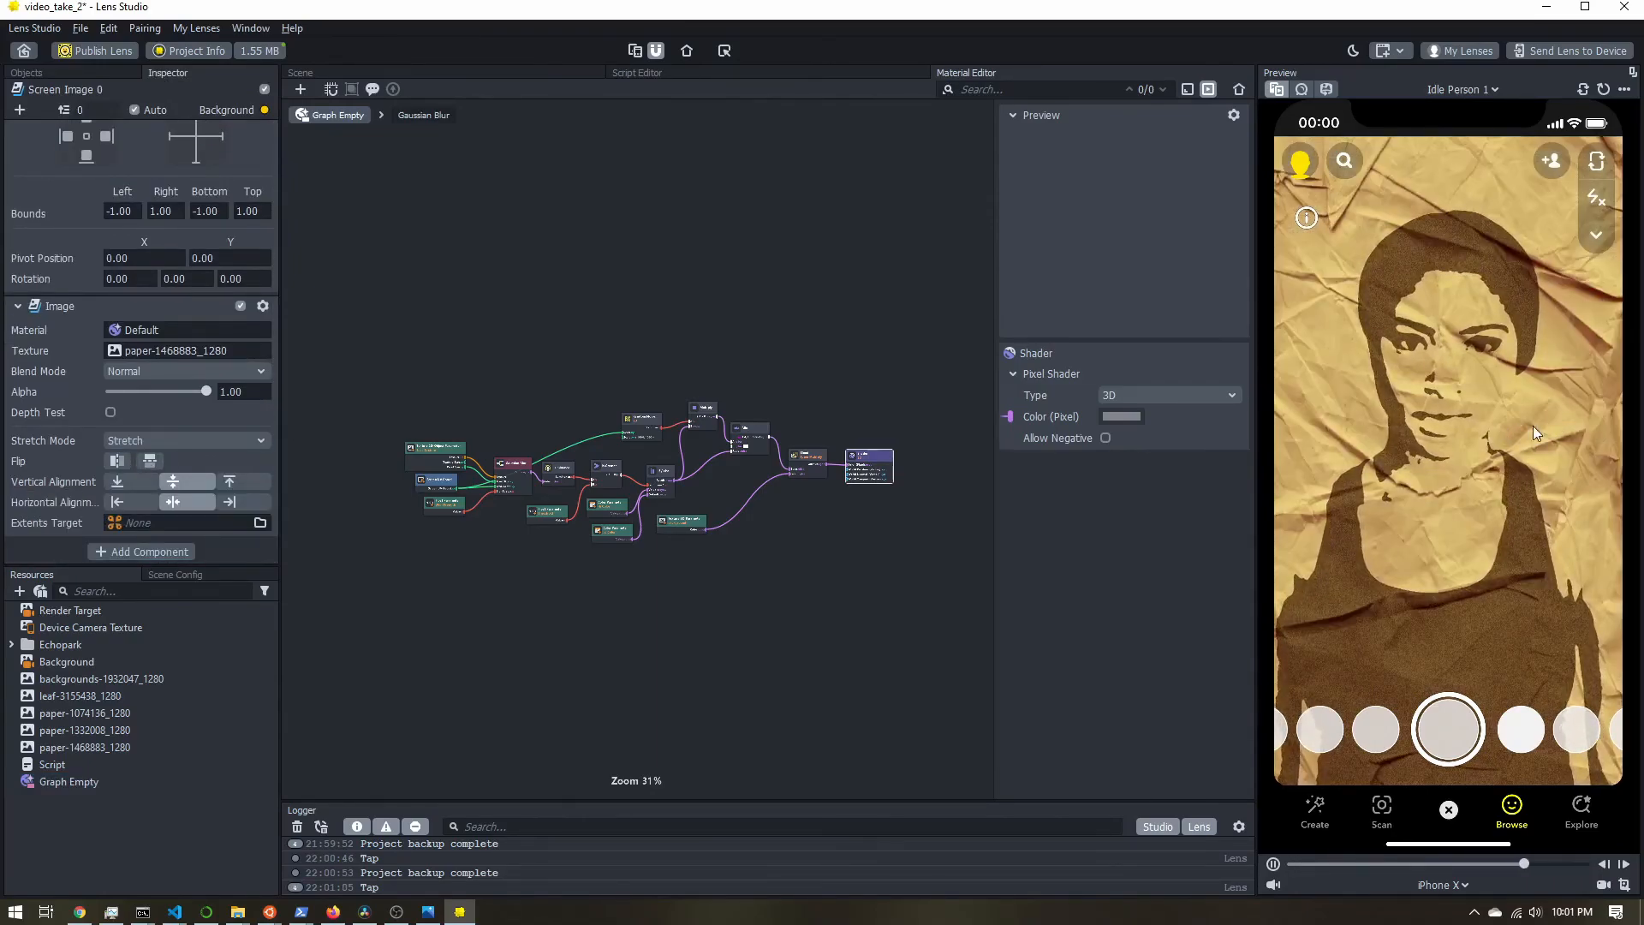
left_click(1559, 432)
left_click(1557, 434)
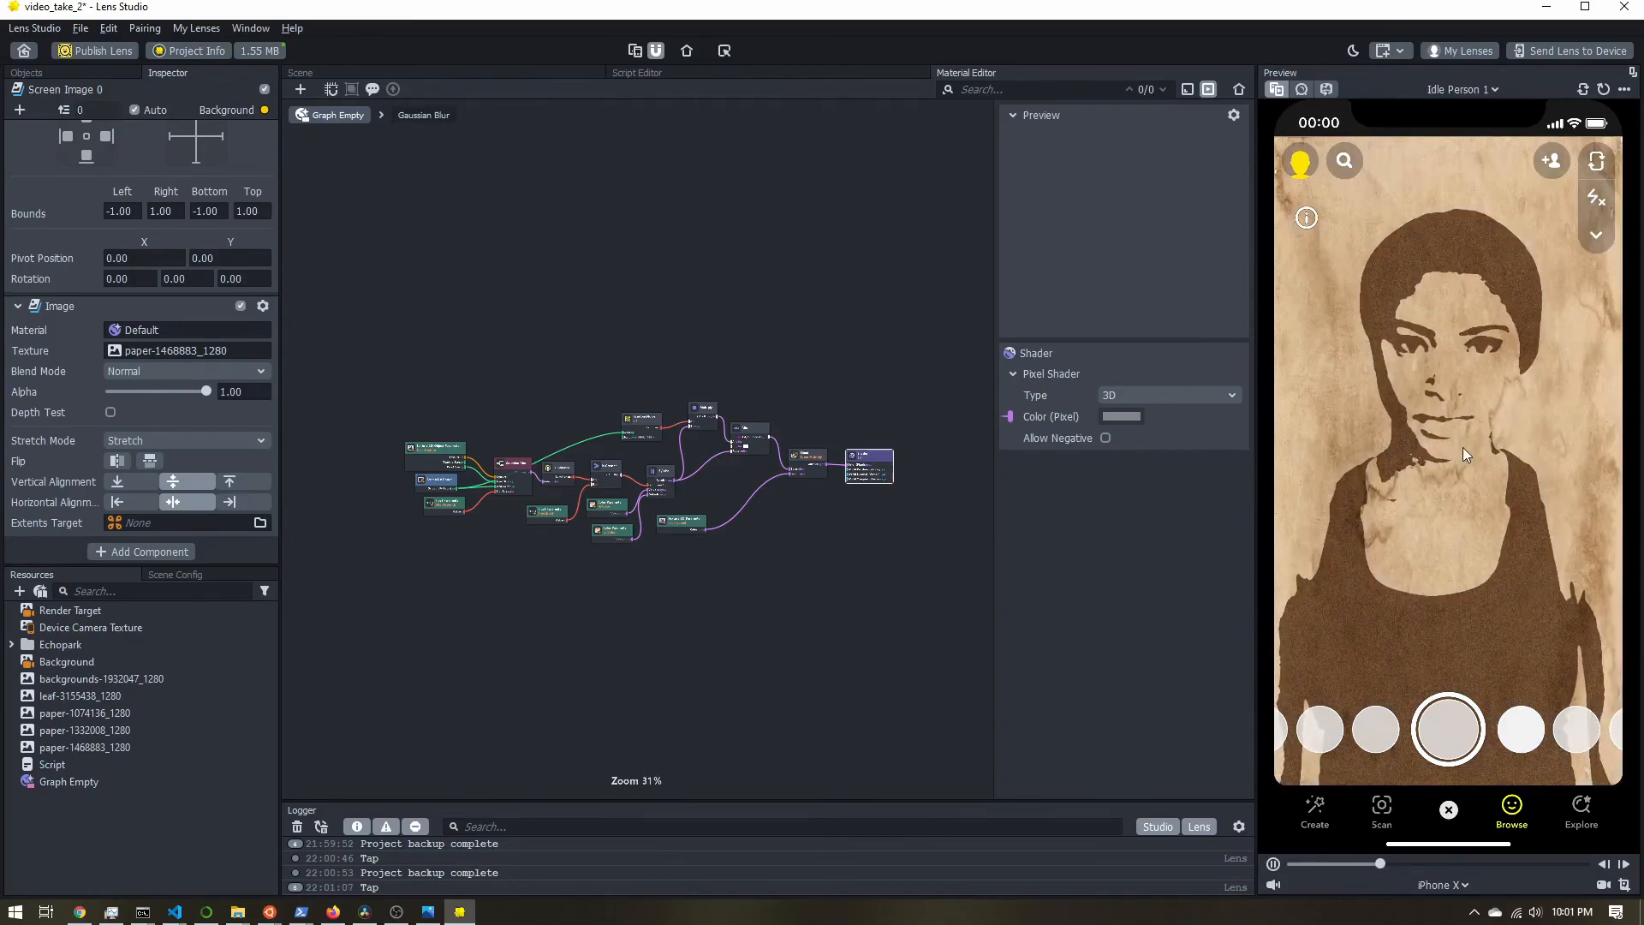
Set the Stretch Mode of Screen Image 0 to Fill, and cycle the paper backgrounds in the lens preview to check it
left_click(1554, 424)
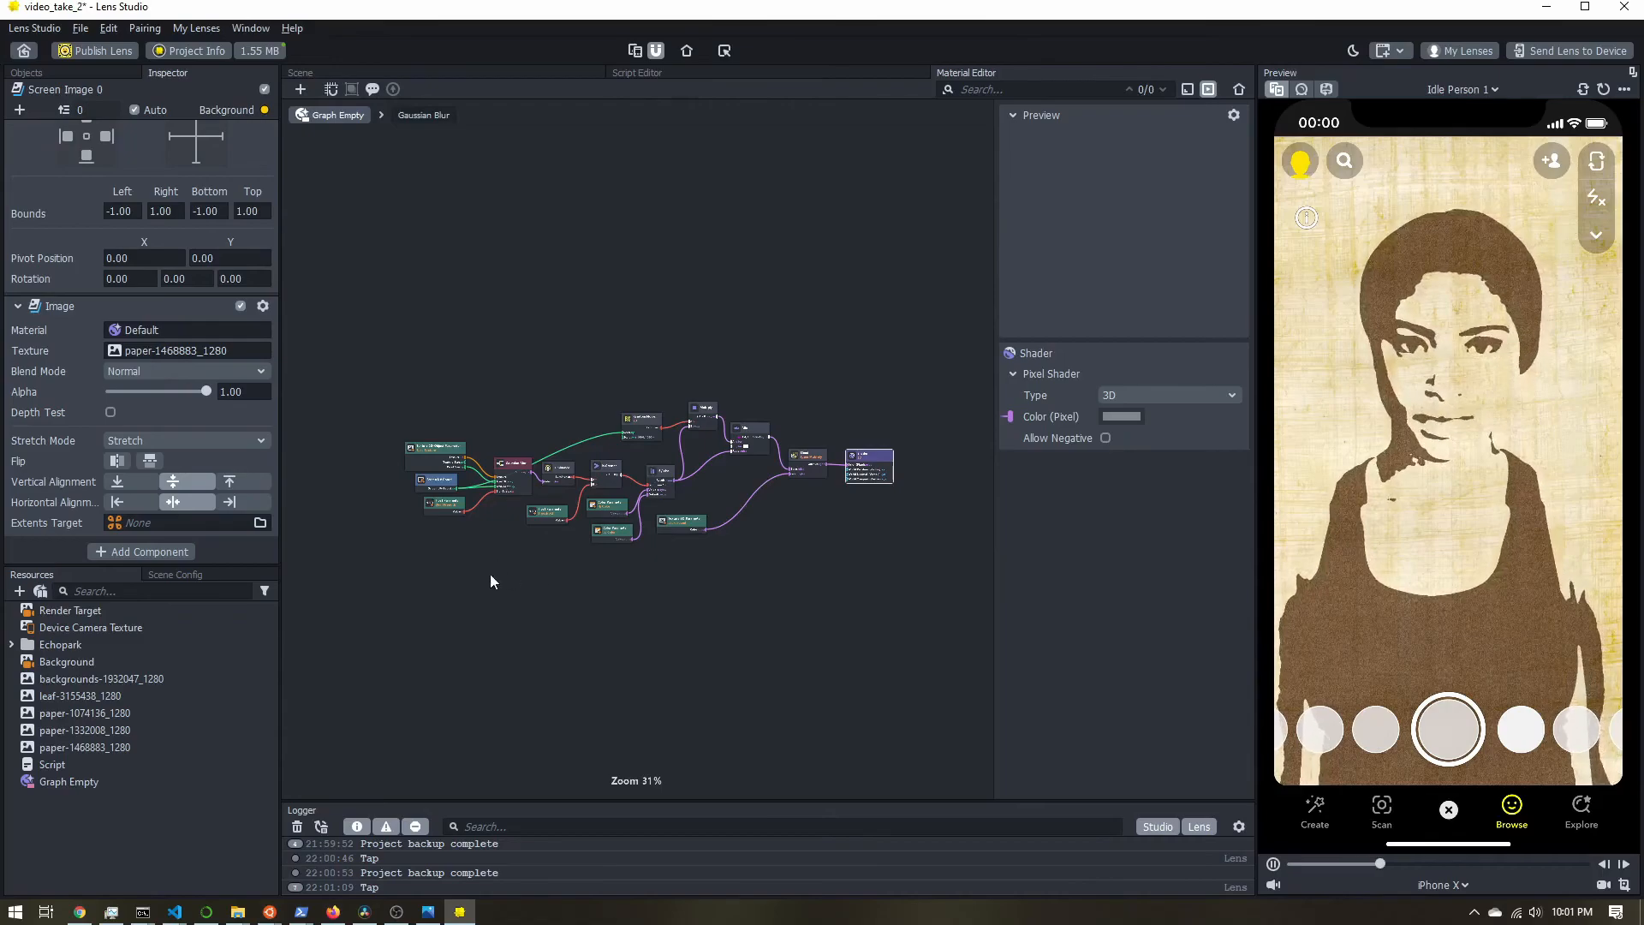
scroll(779, 603, "up", 3)
scroll(435, 322, "up", 5)
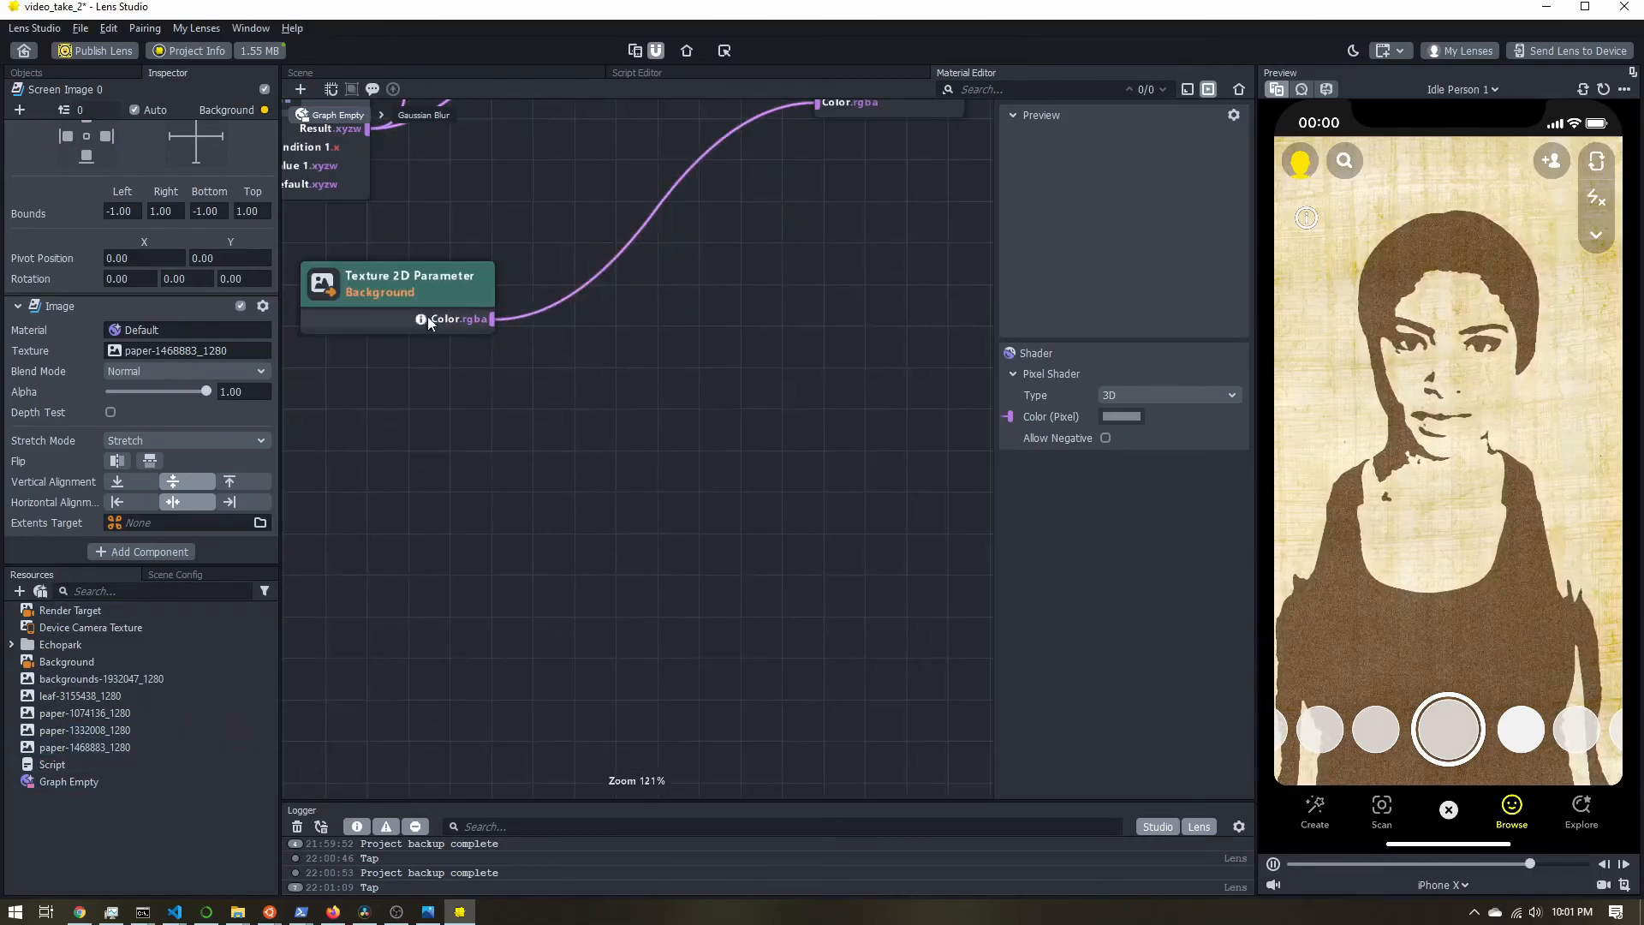
left_click(169, 440)
left_click(150, 426)
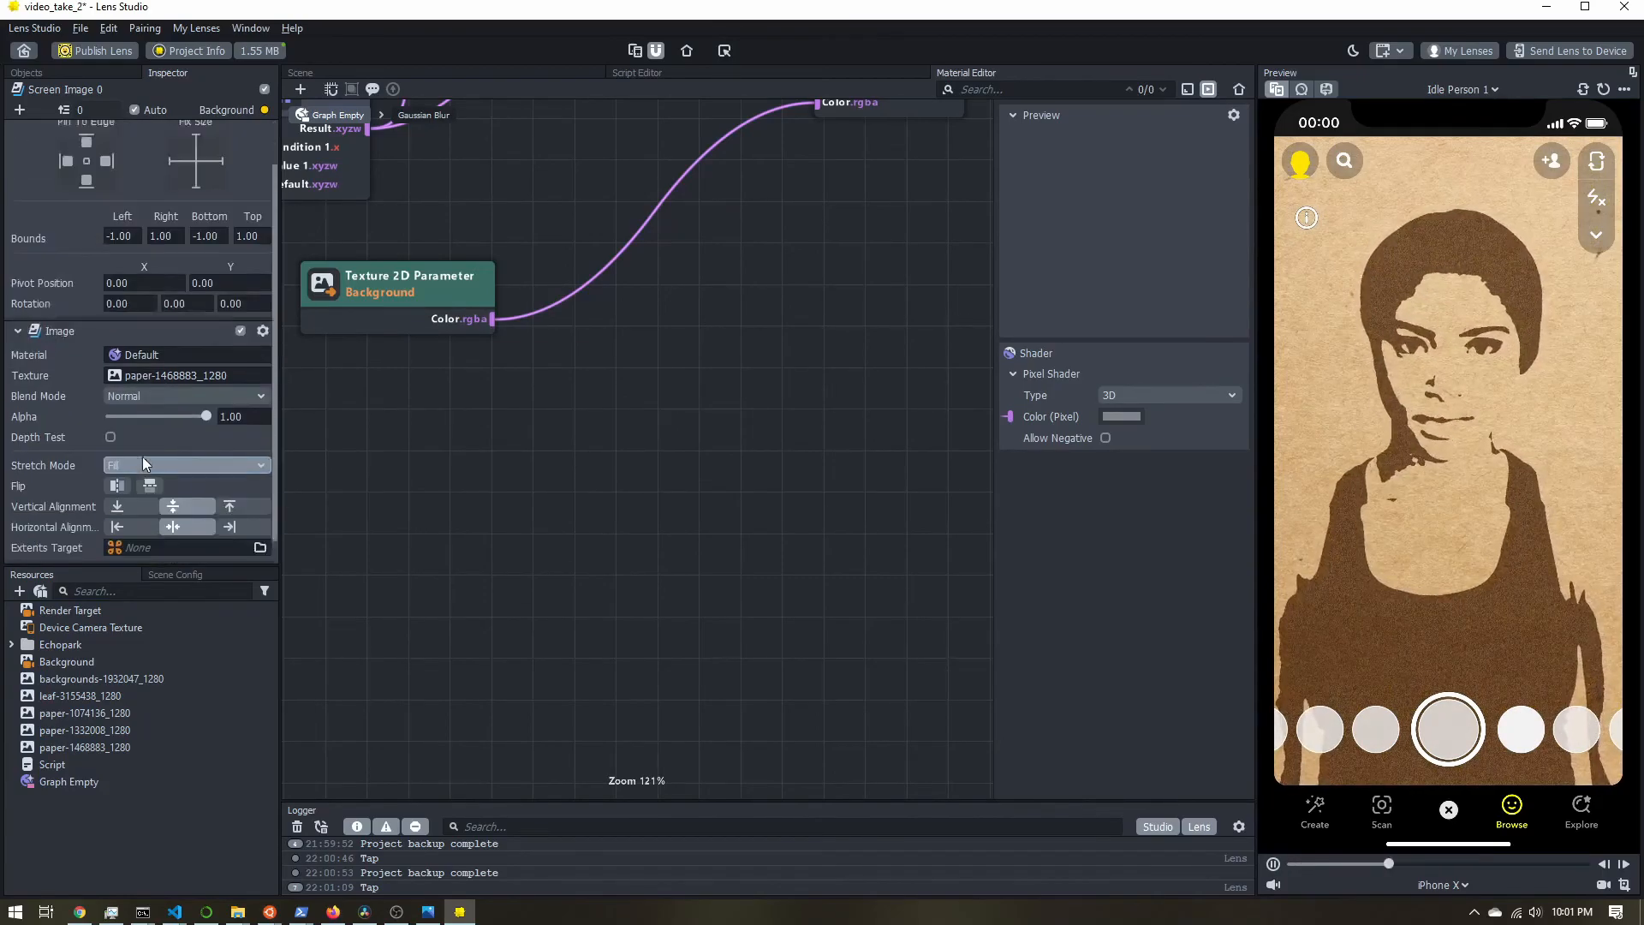
left_click(90, 74)
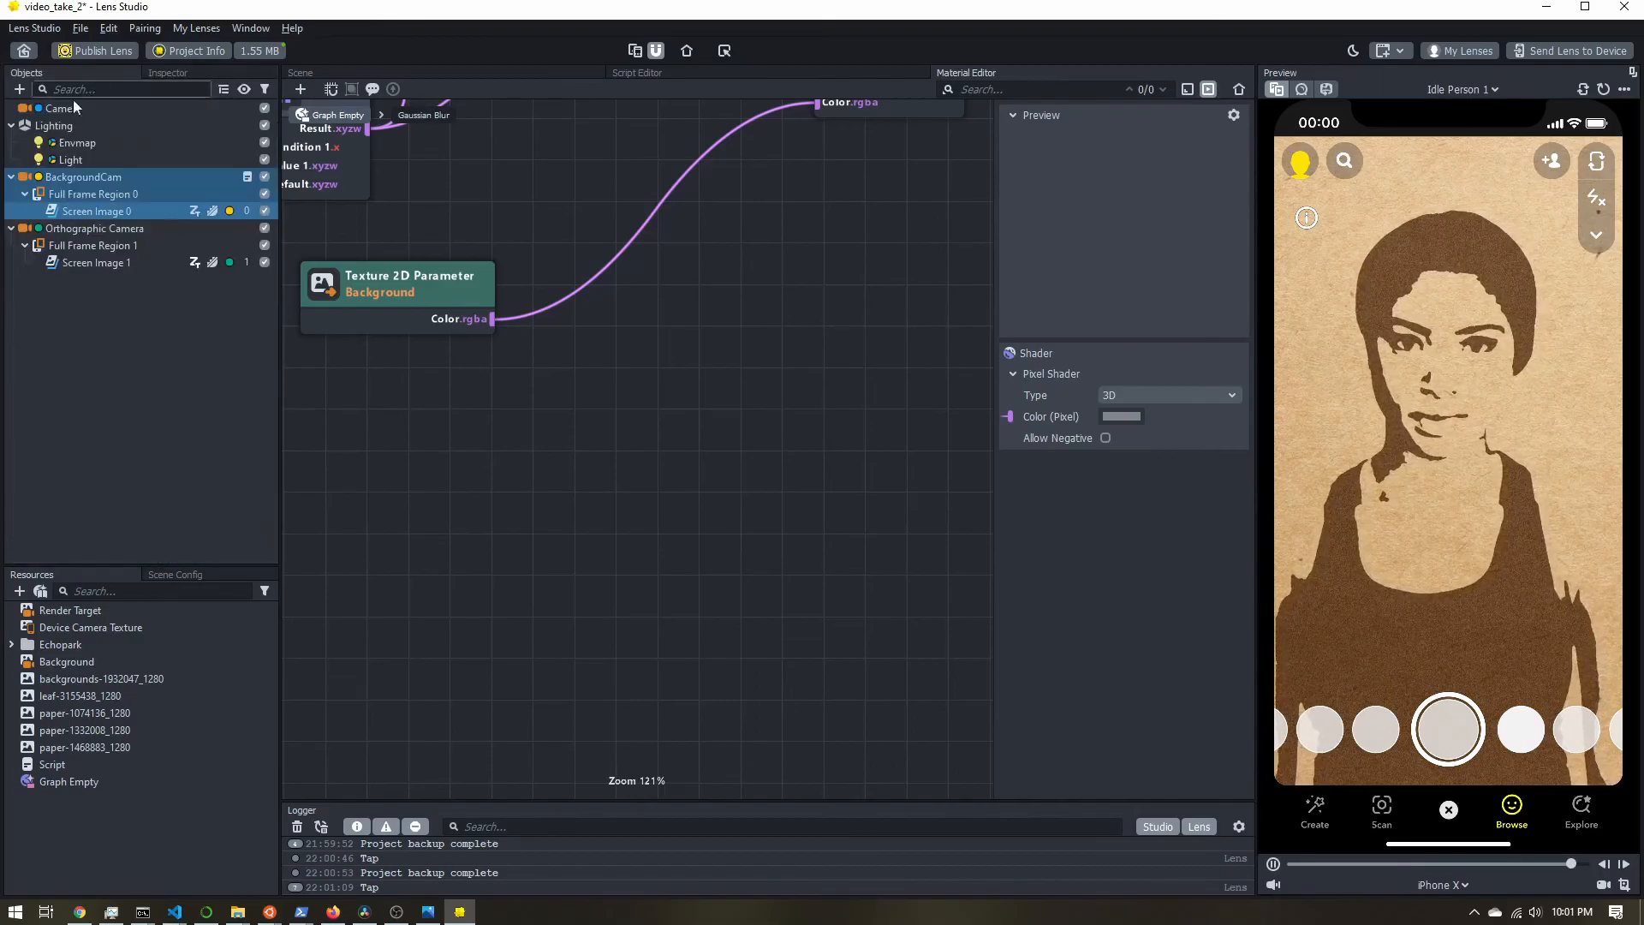
left_click(1528, 432)
left_click(1528, 430)
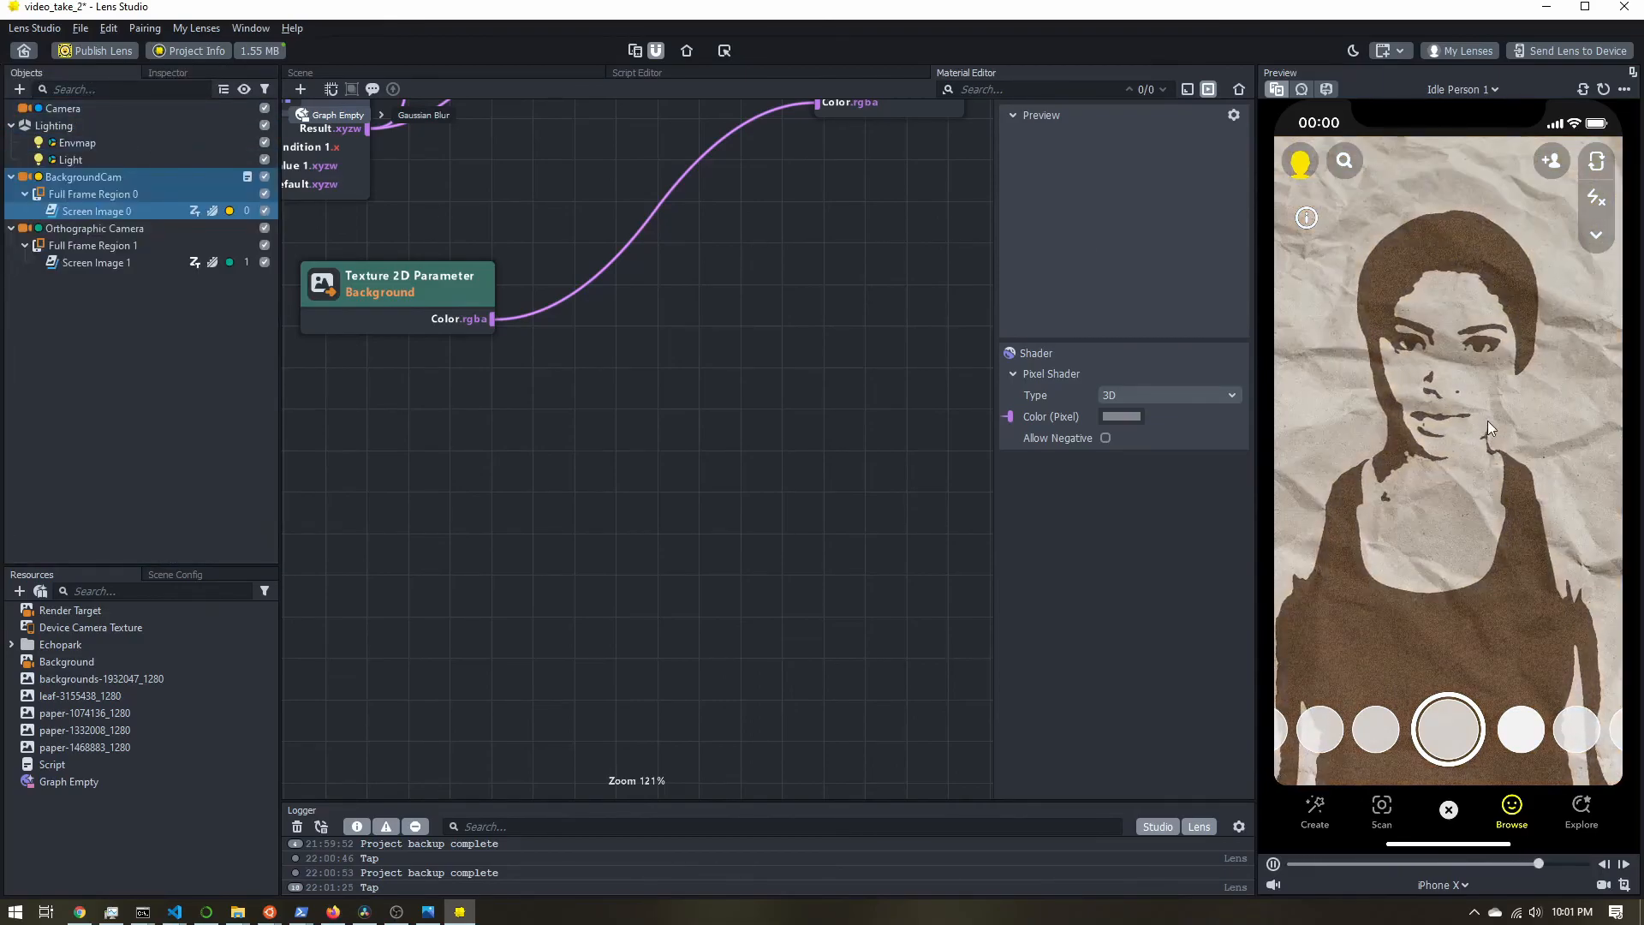
Review the finished shader graph from the Gaussian Blur inputs through the threshold, noise, Mix and Blend nodes to the Shader output
scroll(406, 366, "down", 2)
middle_click_drag(538, 202, 965, 409)
middle_click_drag(419, 444, 572, 461)
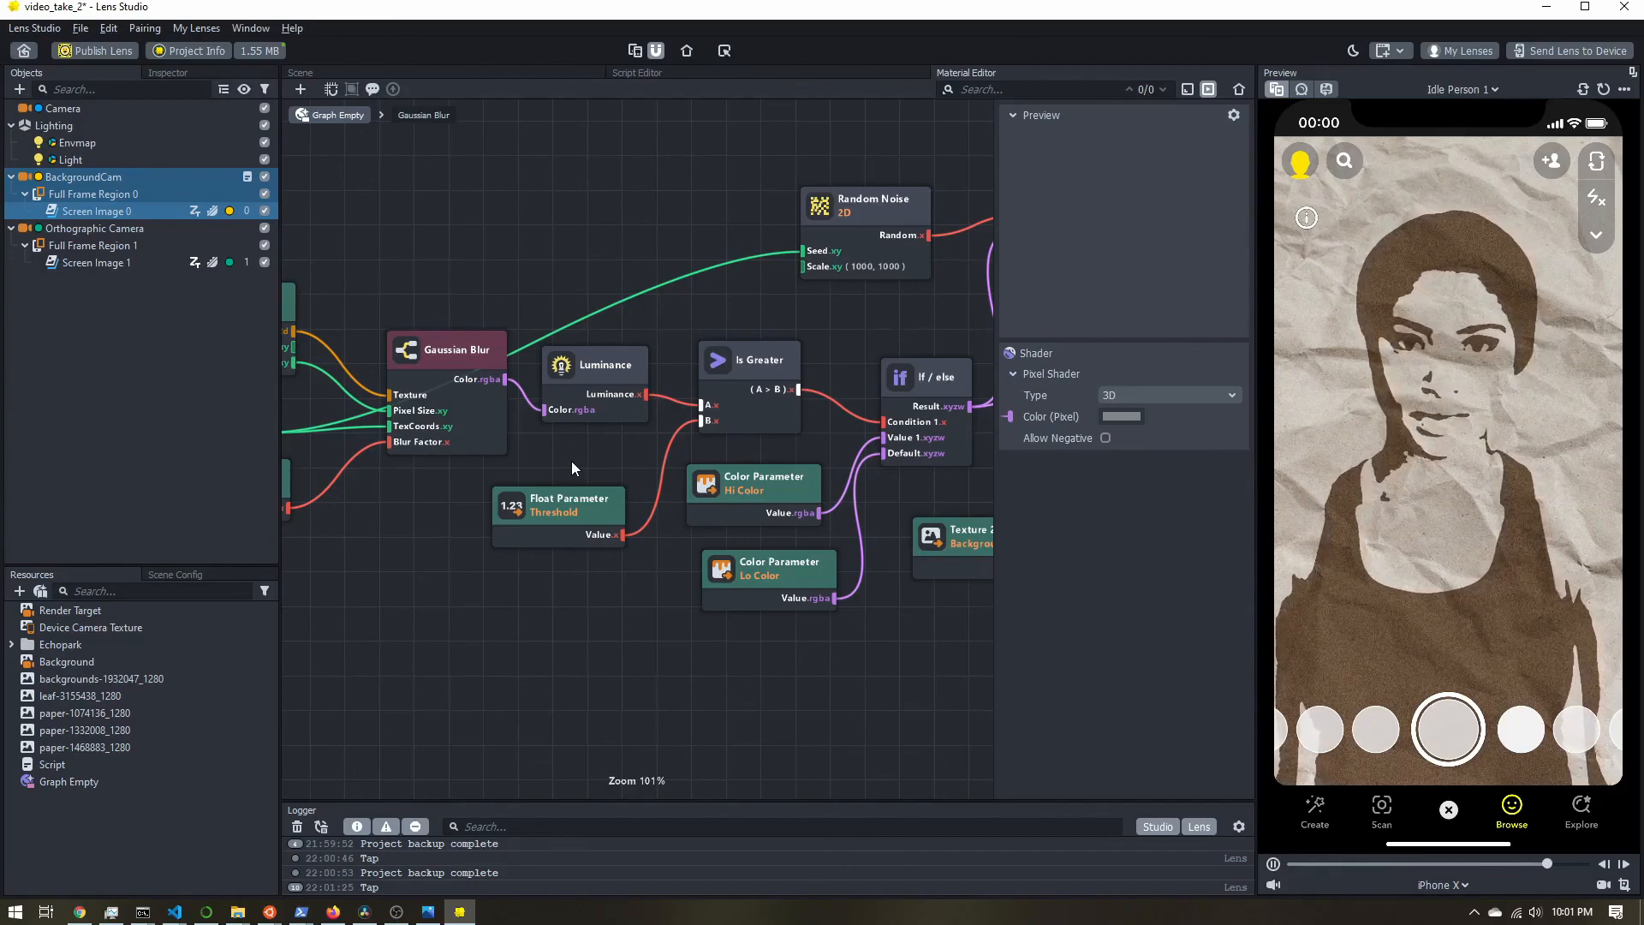
scroll(572, 462, "down", 4)
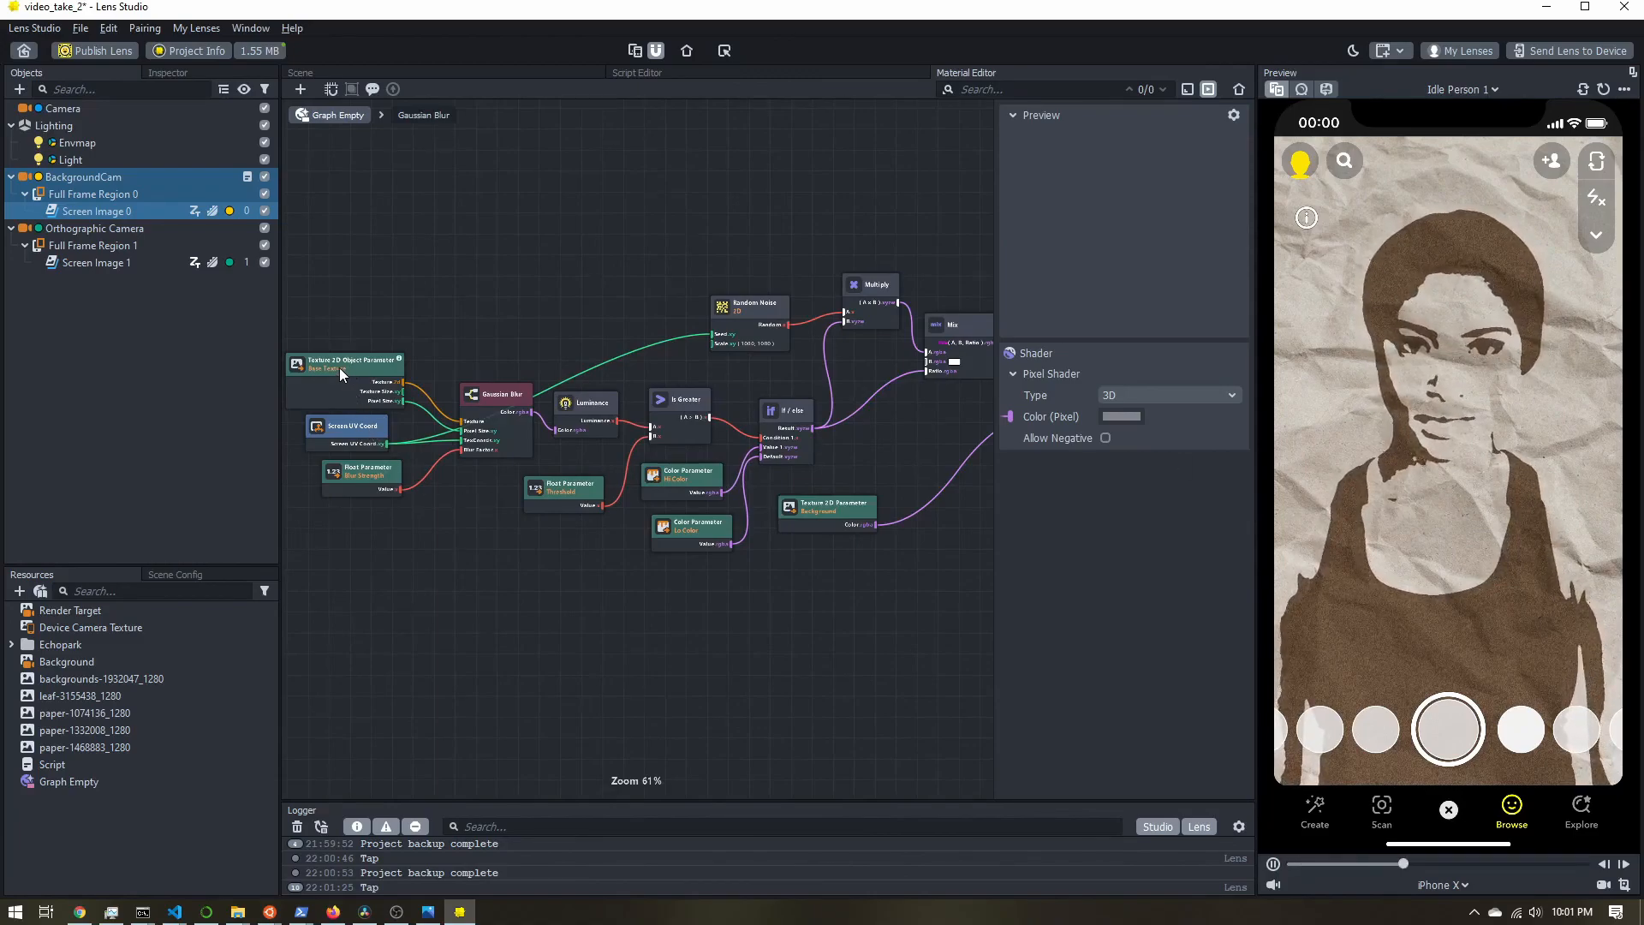
middle_click_drag(909, 454, 664, 469)
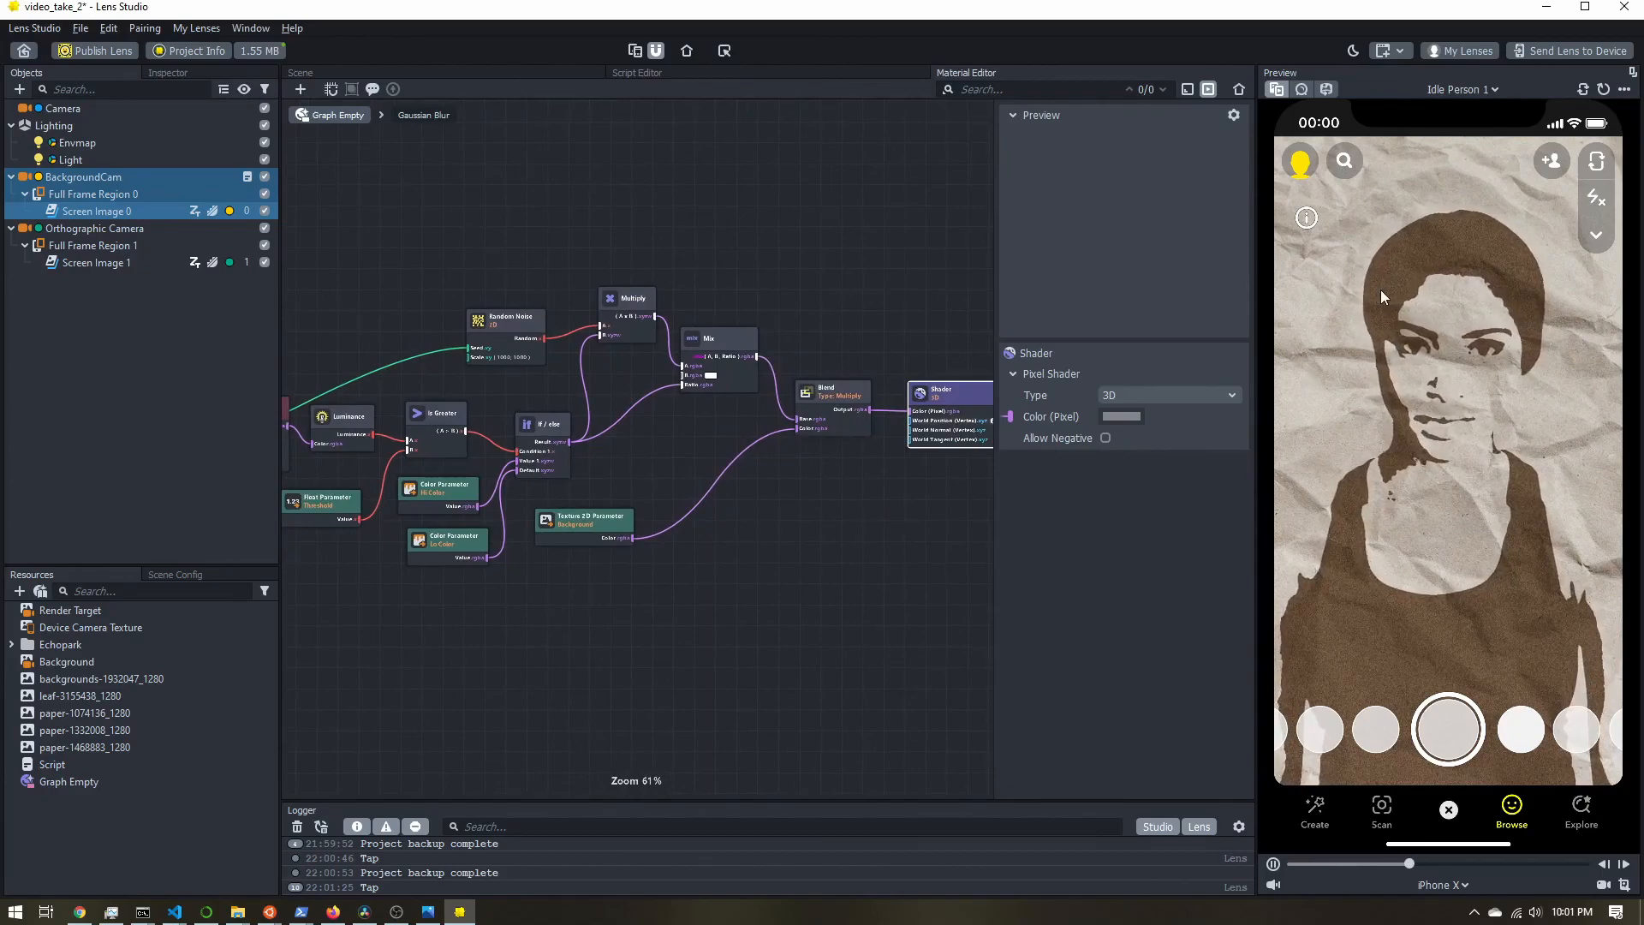